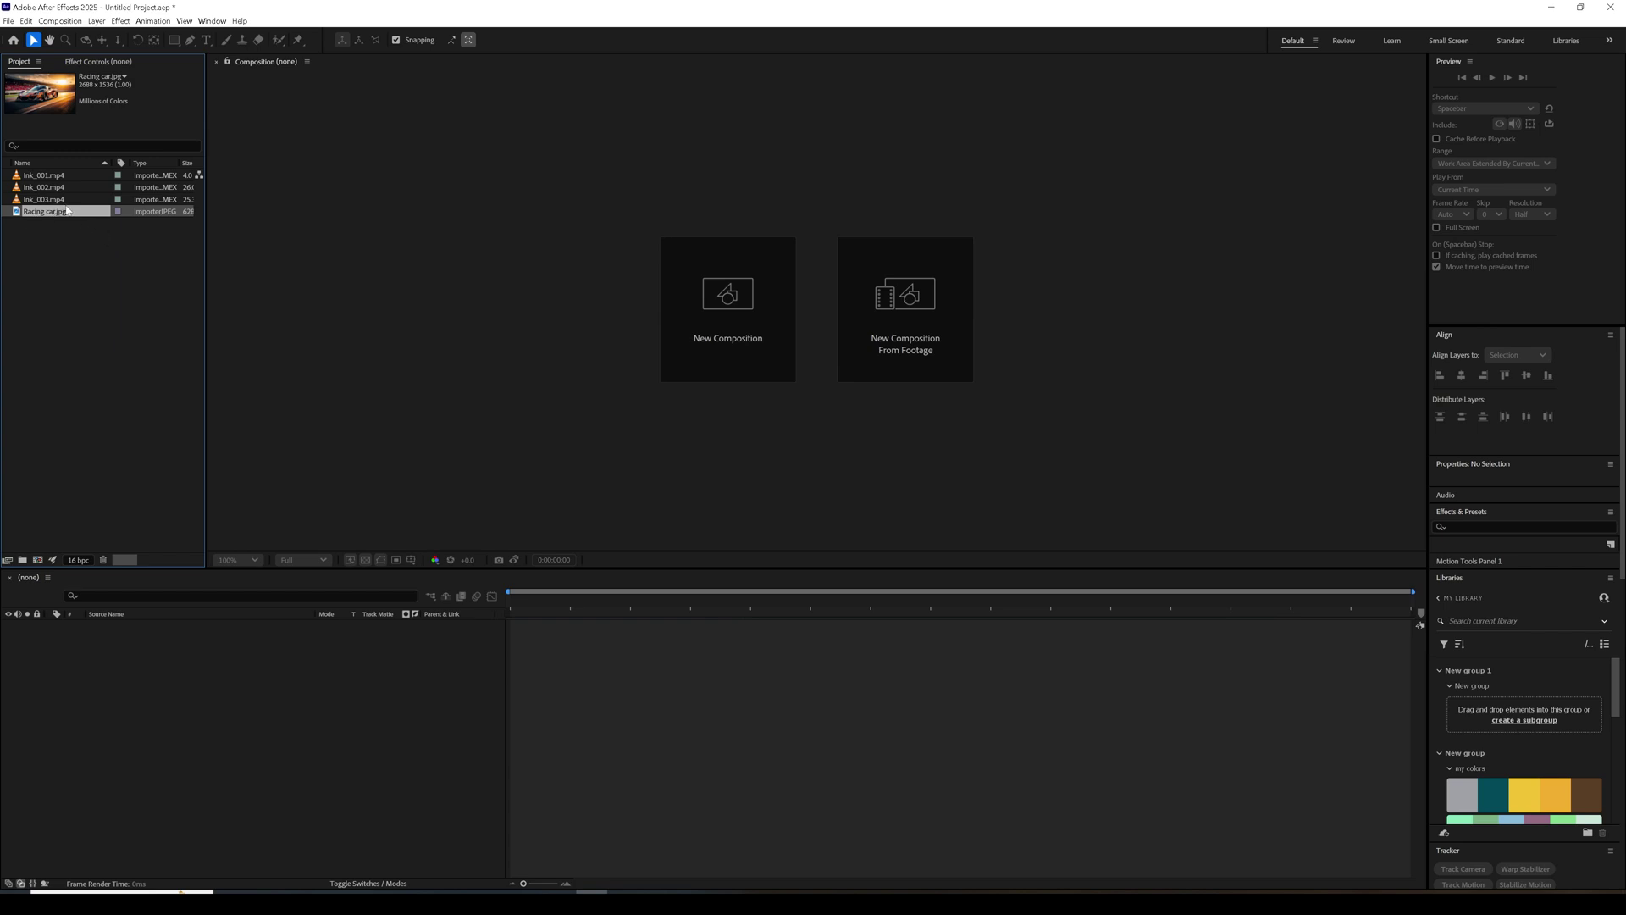
Create a new composition from Ink_001.mp4 and move the current time to 0:00:05:27.
{"action": "left_click", "coordinate": [48, 177]}
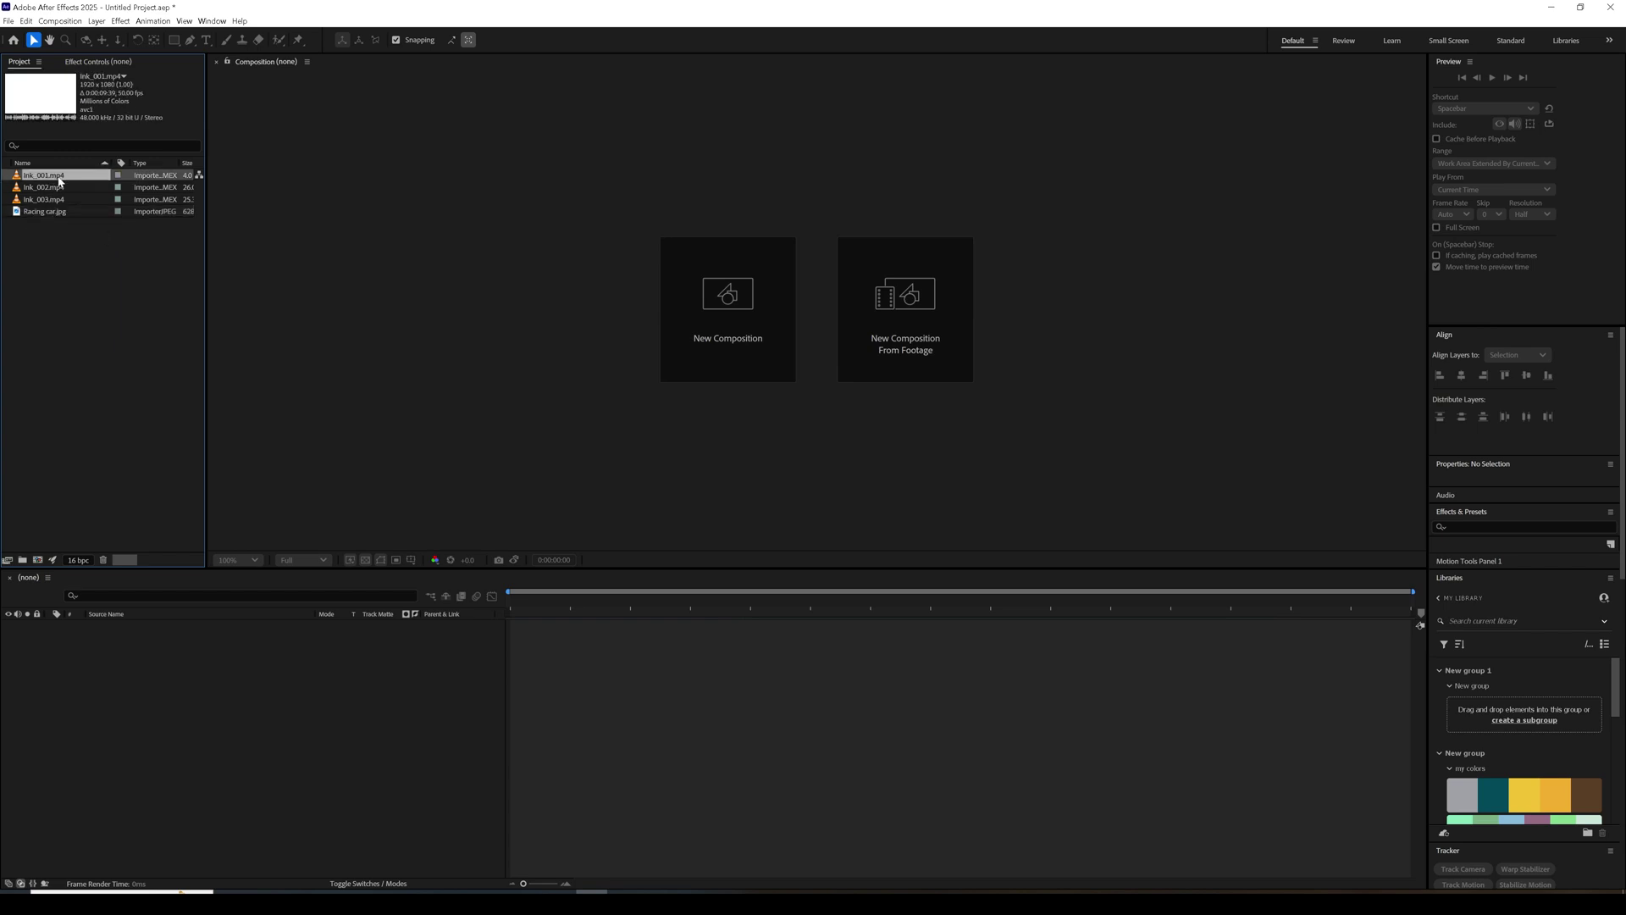
{"action": "left_click_drag", "start_coordinate": [49, 181], "coordinate": [200, 756]}
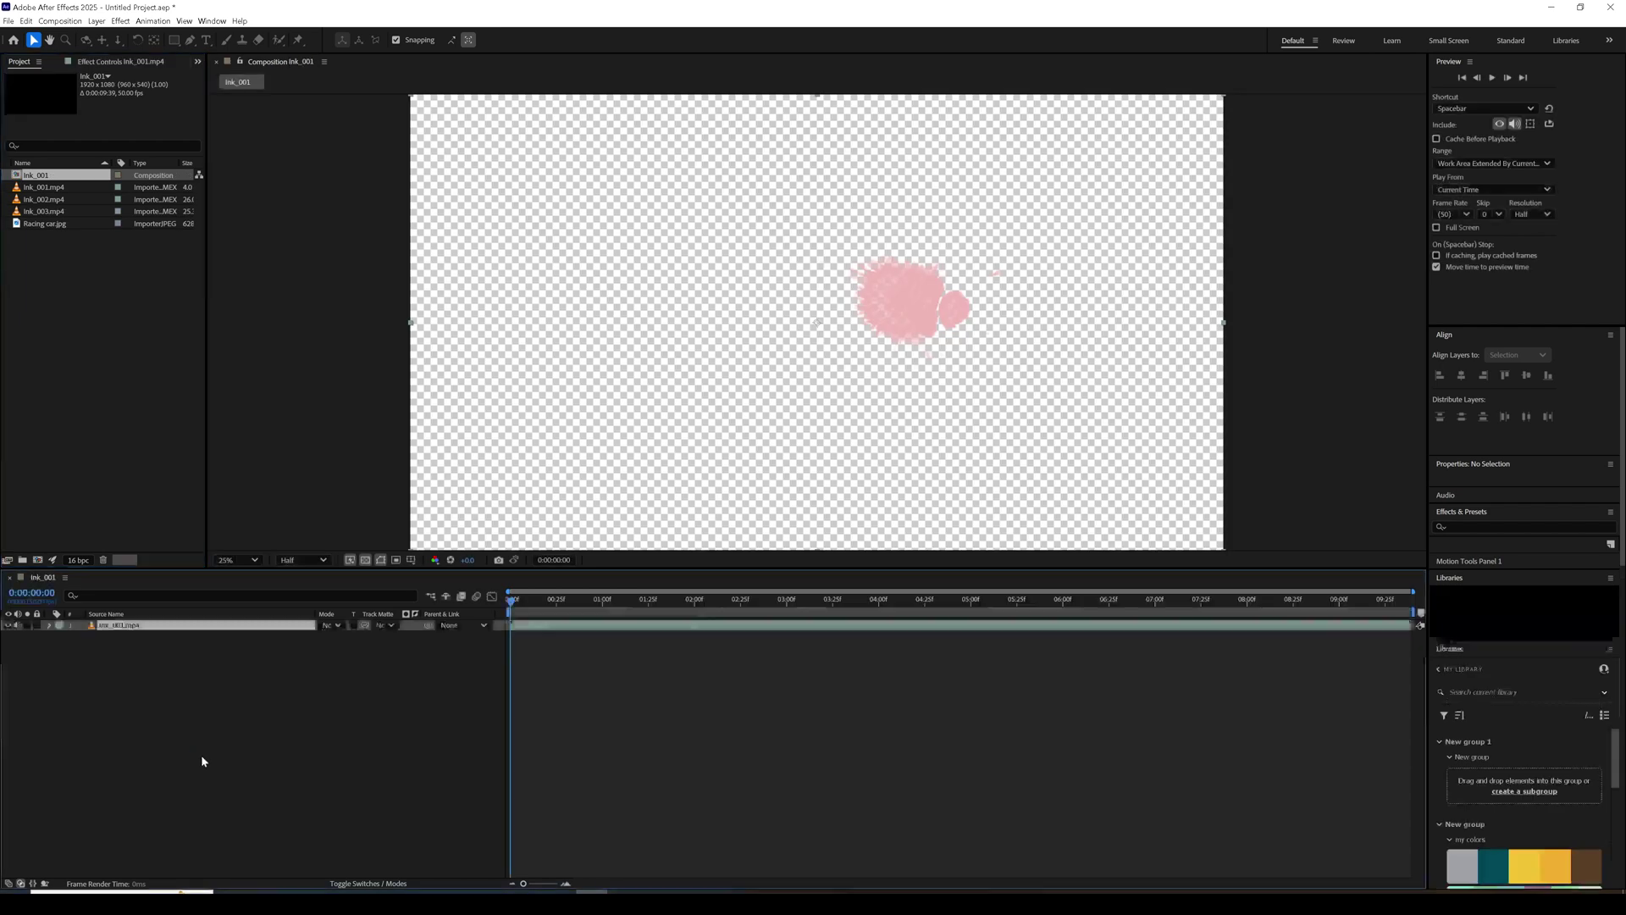
{"action": "key", "text": "slash"}
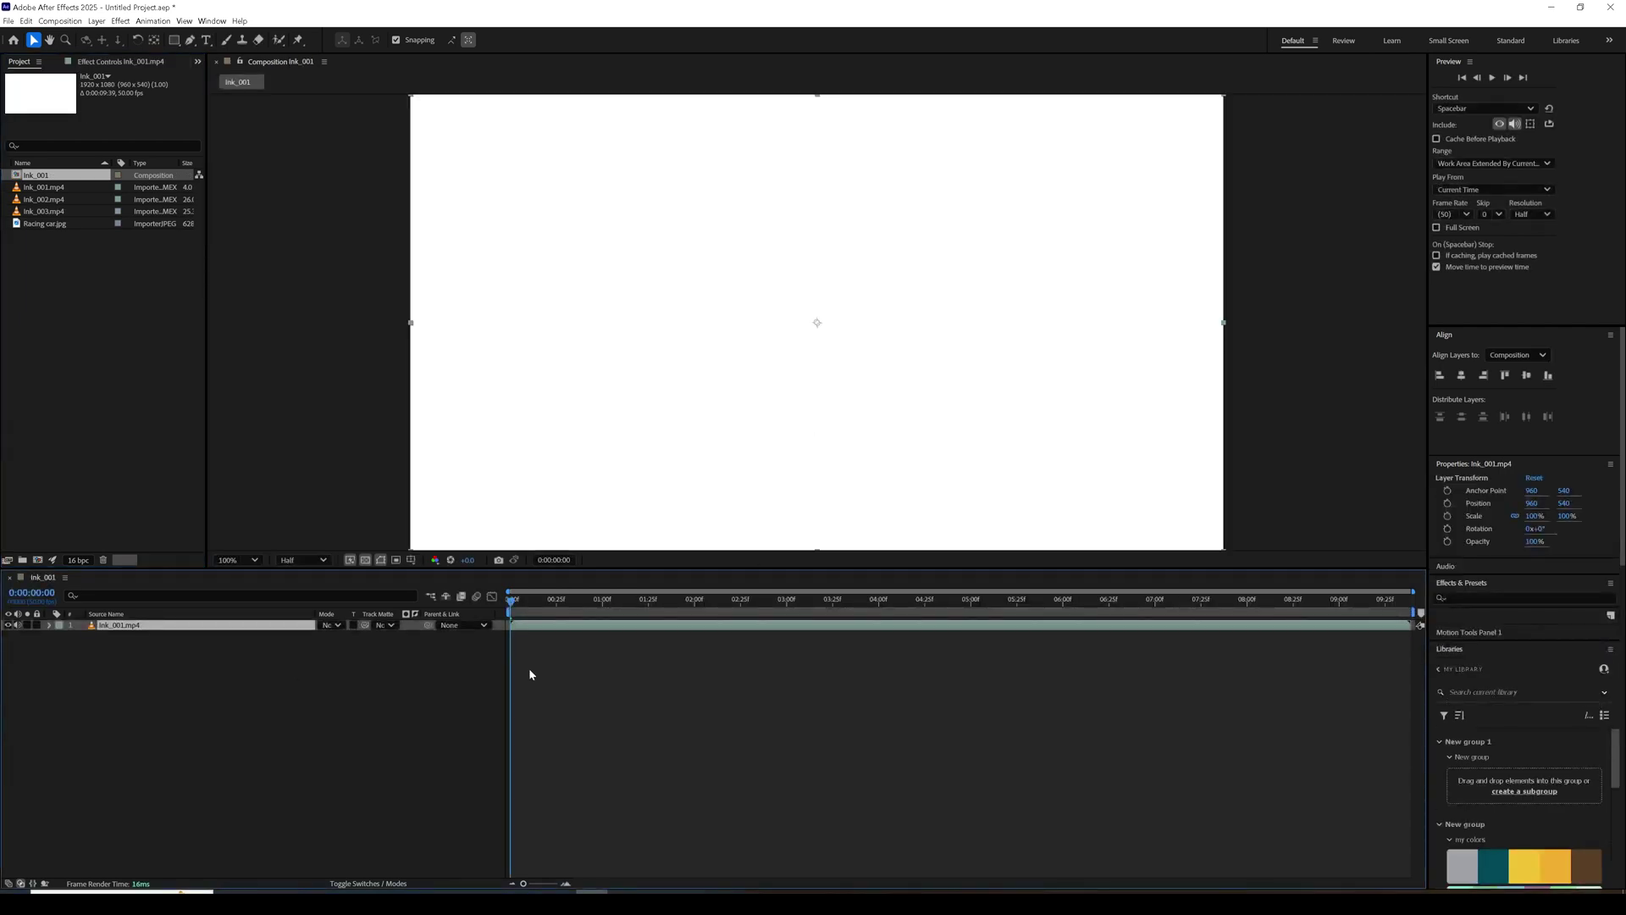
{"action": "mouse_move", "coordinate": [529, 601]}
{"action": "left_mouse_down"}
{"action": "mouse_move", "coordinate": [825, 604]}
{"action": "mouse_move", "coordinate": [1191, 570]}
{"action": "mouse_move", "coordinate": [527, 618]}
{"action": "mouse_move", "coordinate": [1020, 599]}
{"action": "left_mouse_up"}
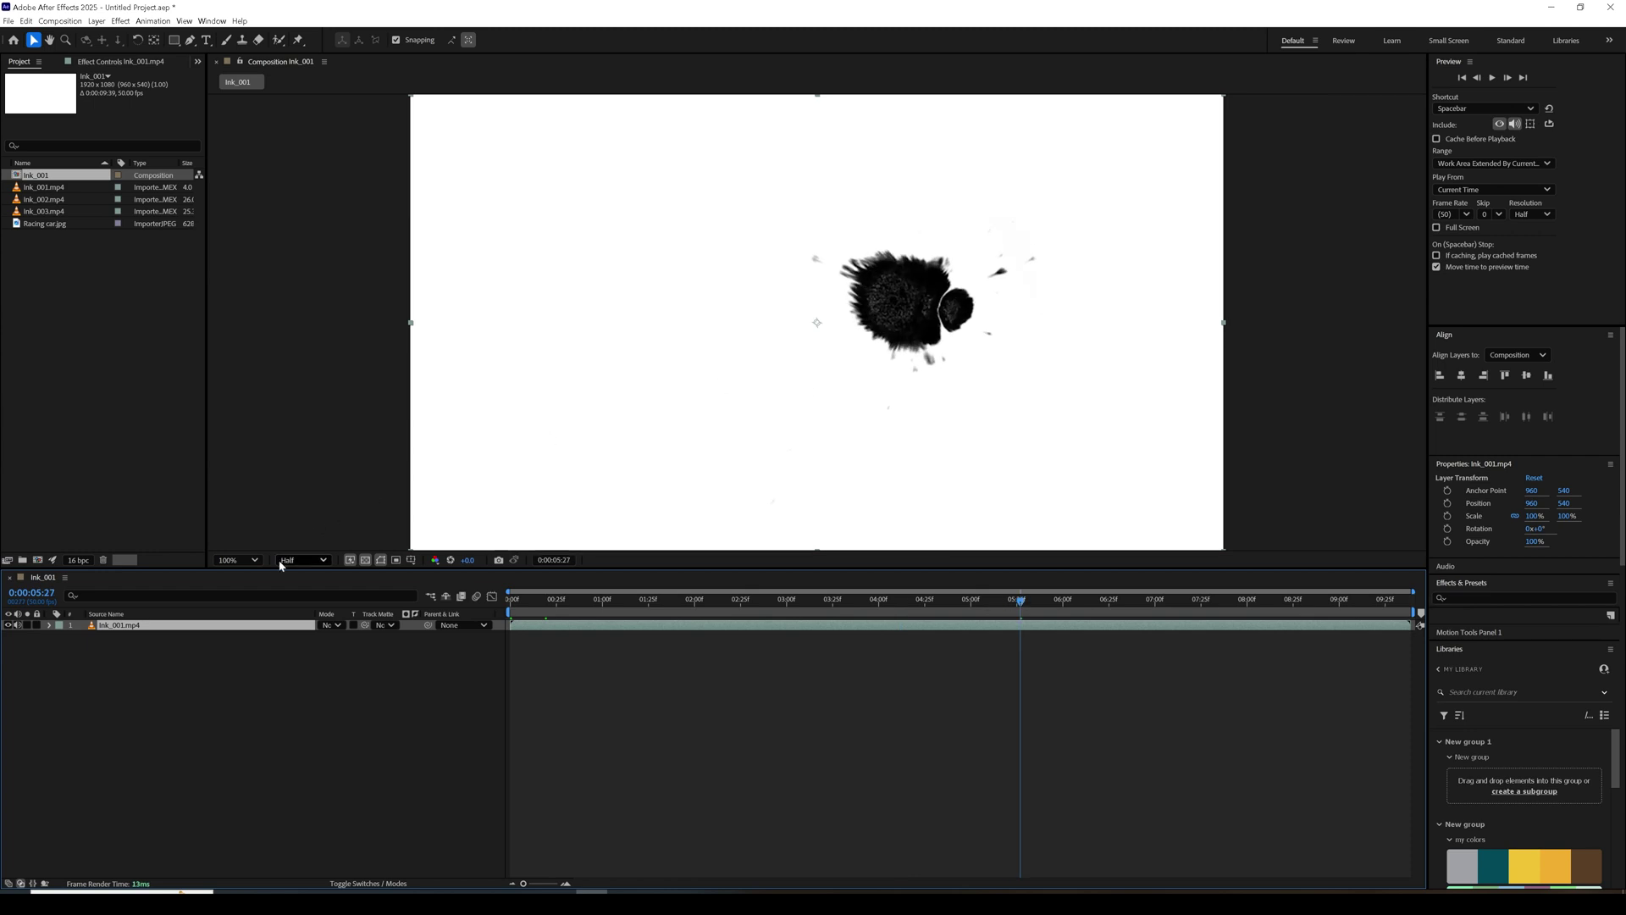
Duplicate the Ink_001.mp4 layer and set the upper copy as an inverted luma track matte for the lower layer.
{"action": "key", "text": "ctrl+d"}
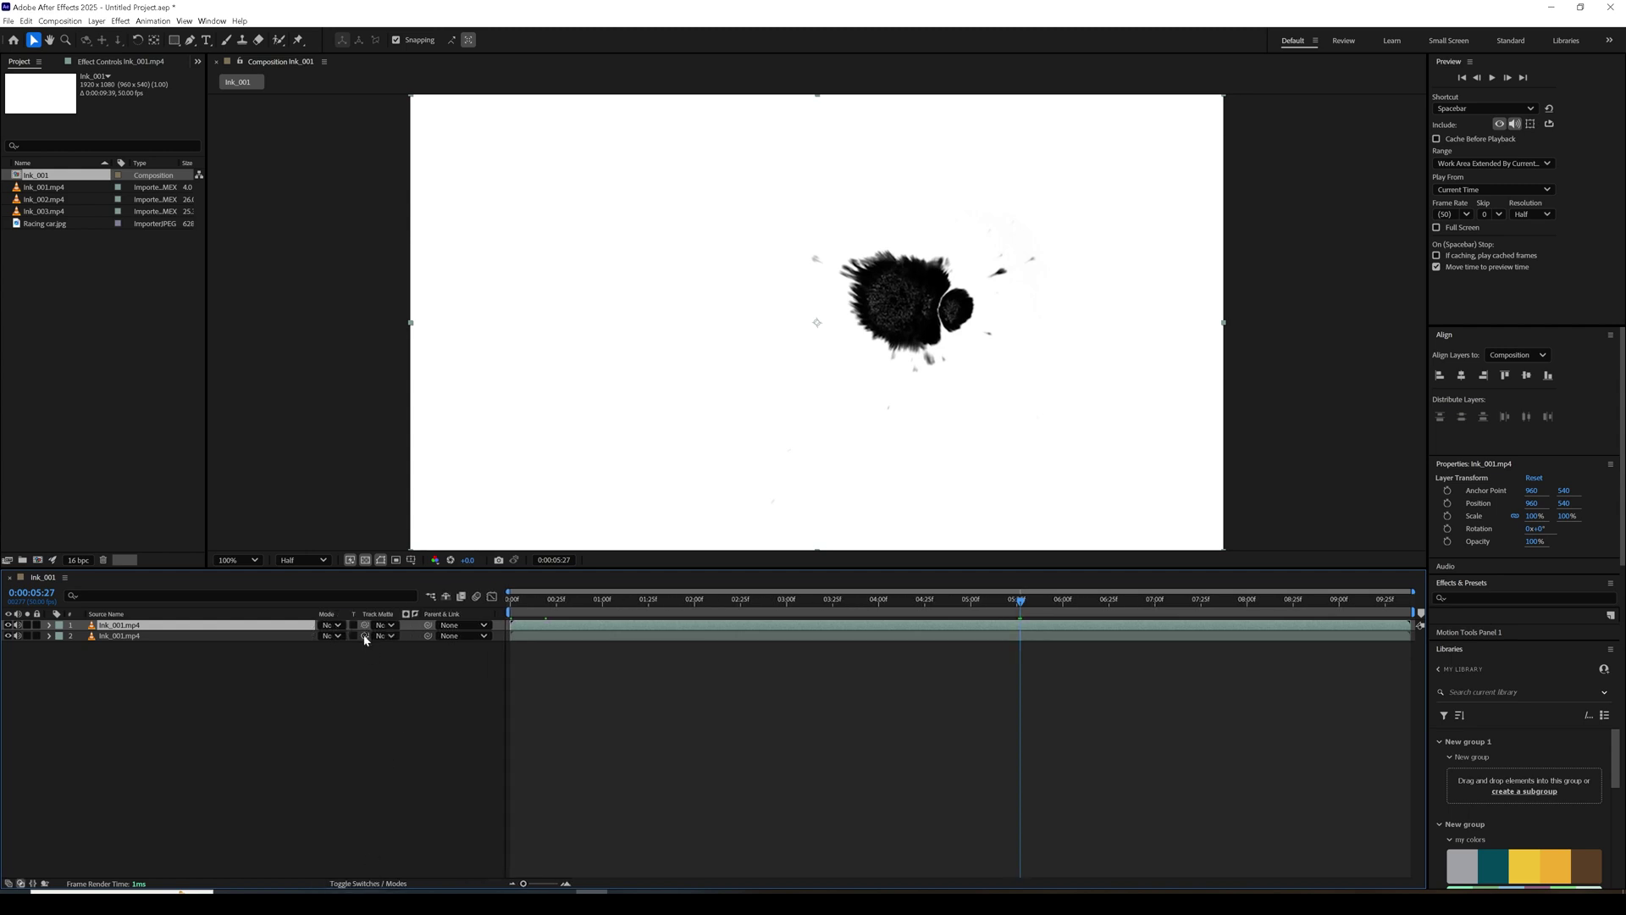
{"action": "left_click_drag", "start_coordinate": [367, 639], "coordinate": [267, 628]}
{"action": "left_click", "coordinate": [405, 636]}
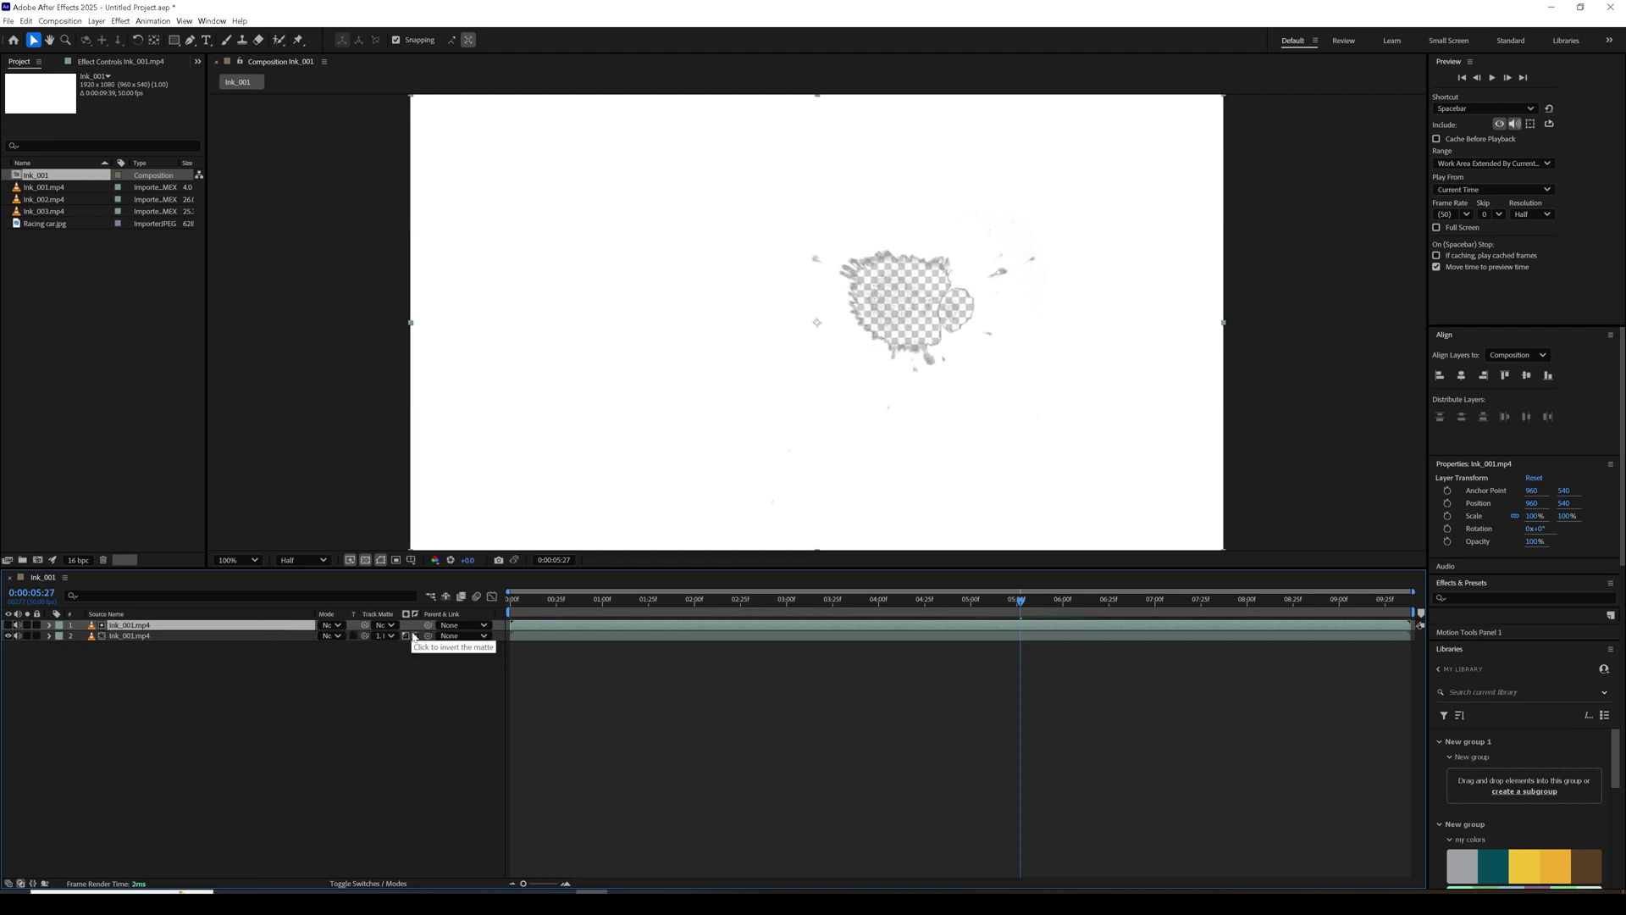
{"action": "left_click", "coordinate": [414, 636]}
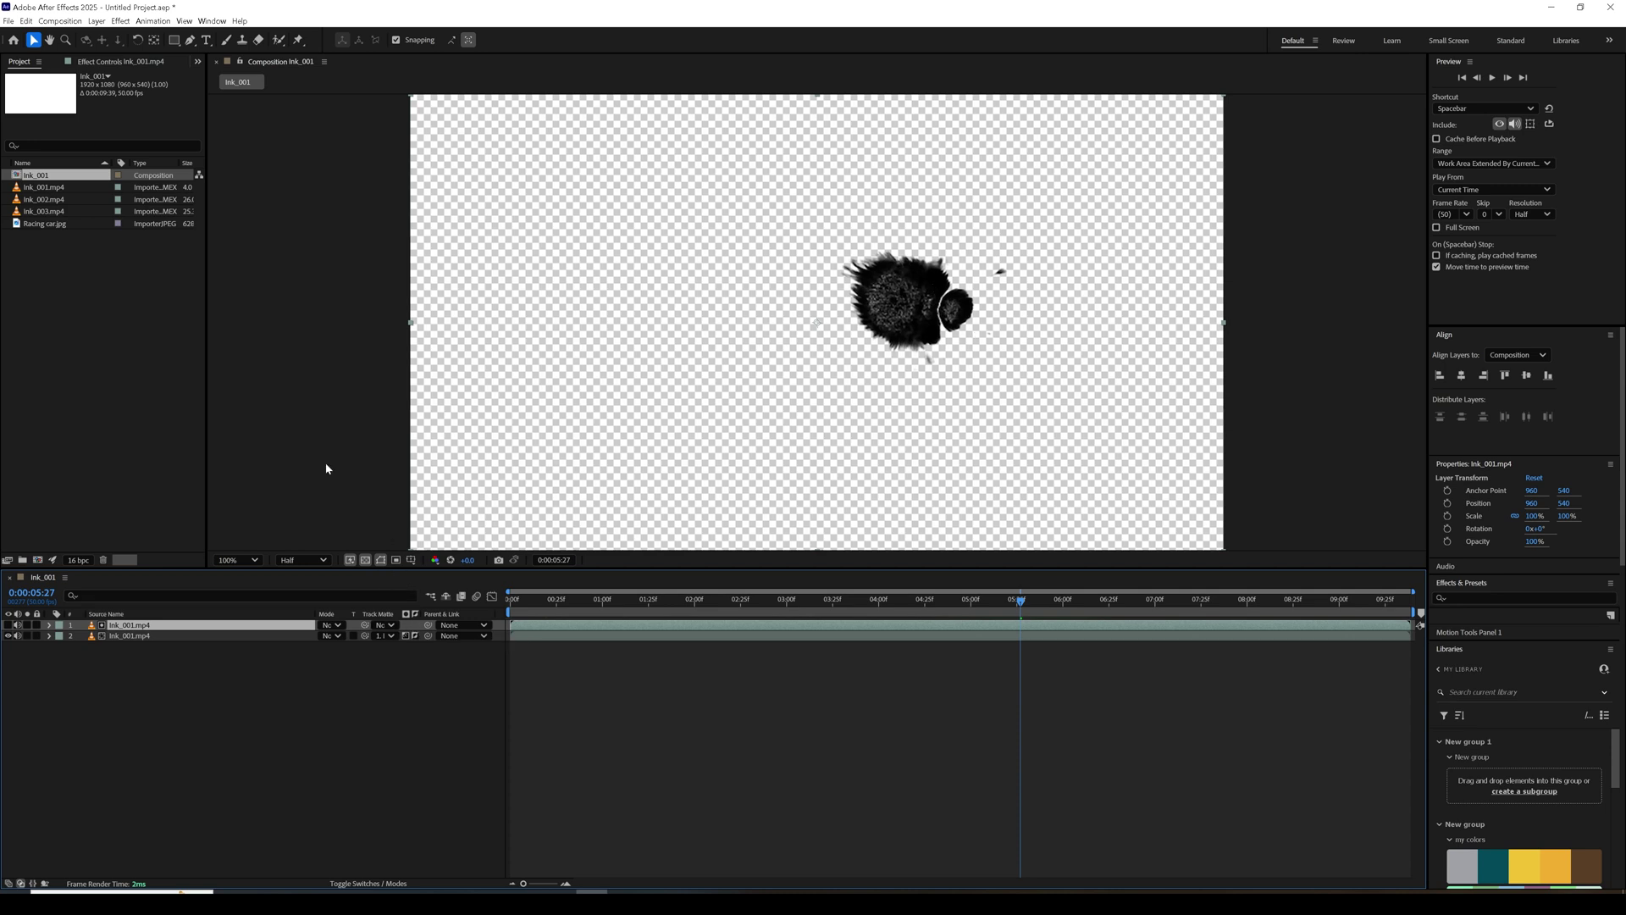
{"action": "left_click", "coordinate": [121, 21]}
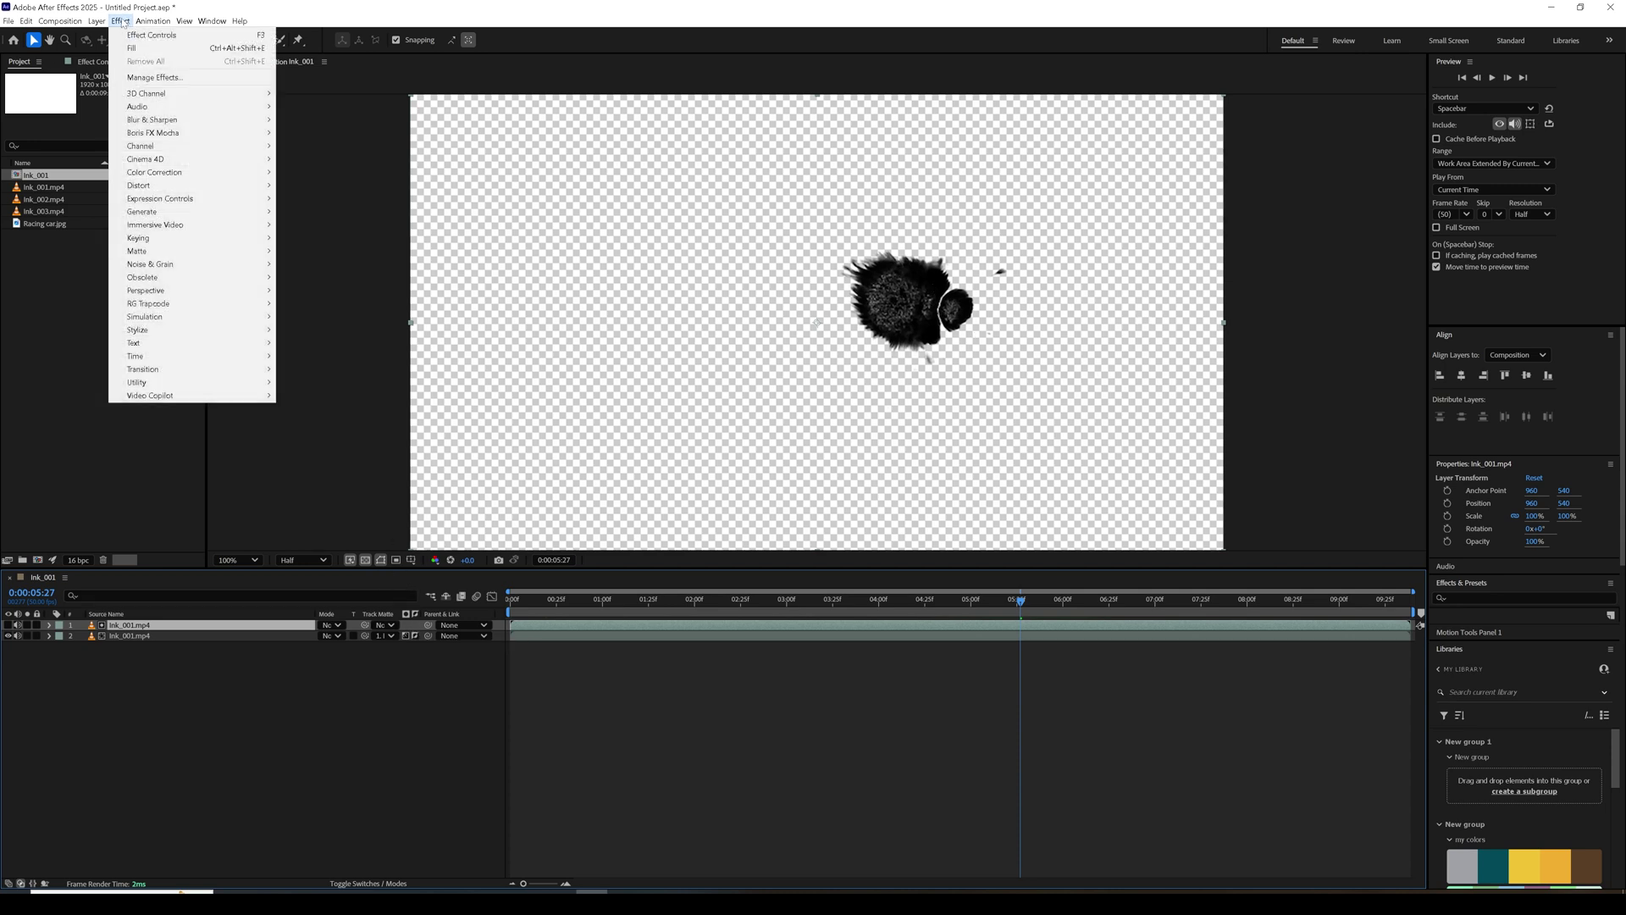
{"action": "mouse_move", "coordinate": [186, 212]}
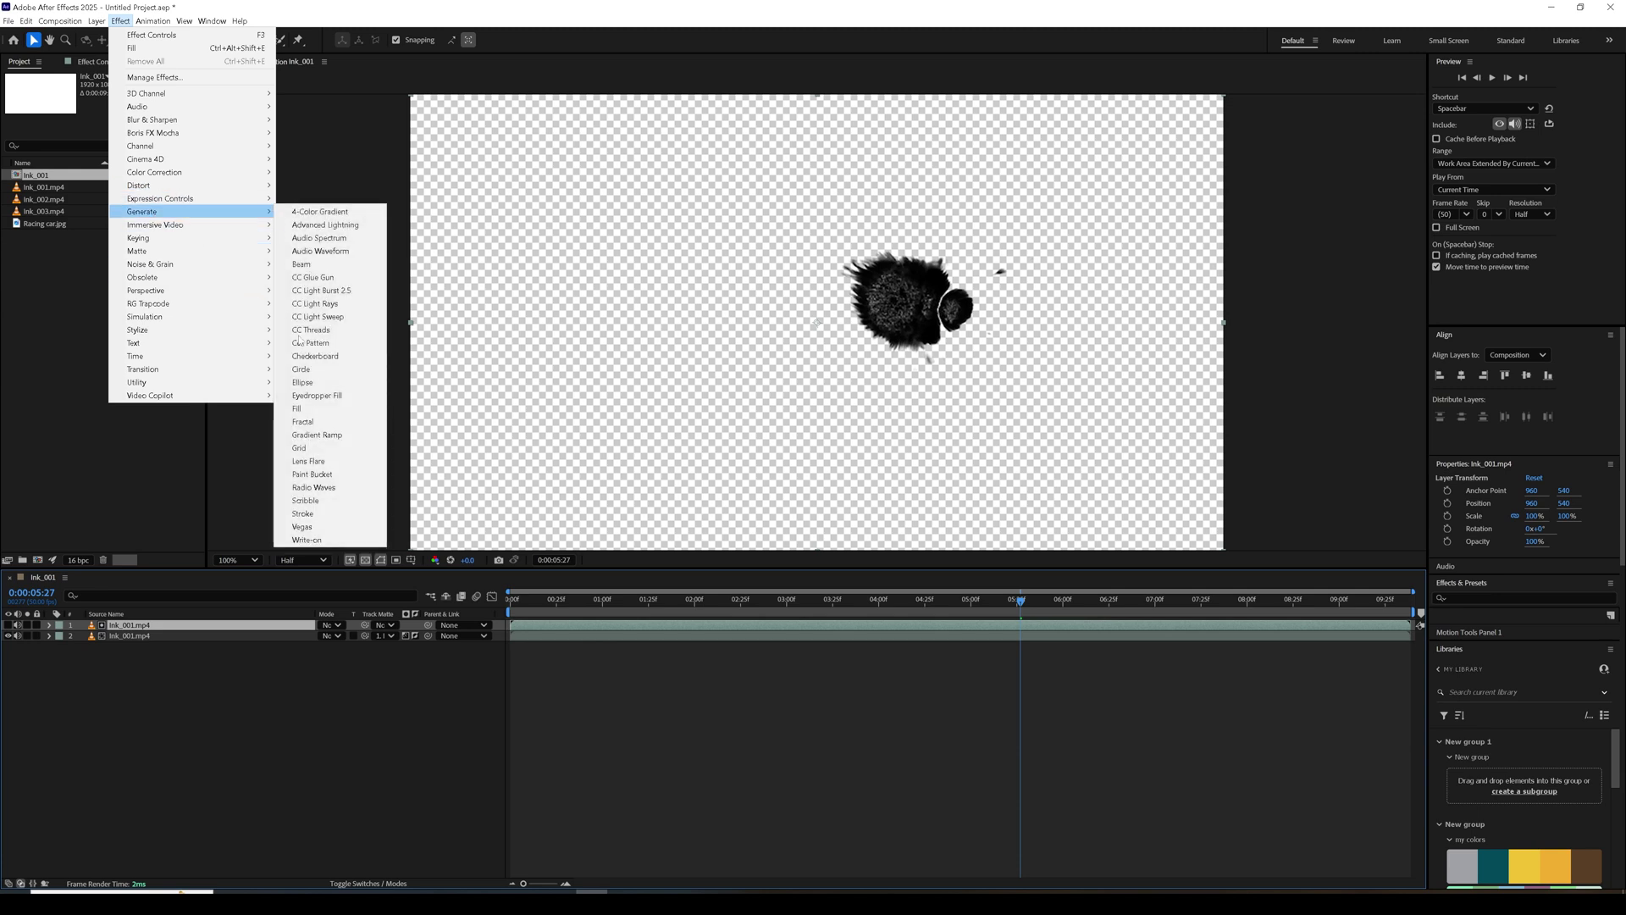
{"action": "left_click", "coordinate": [298, 408]}
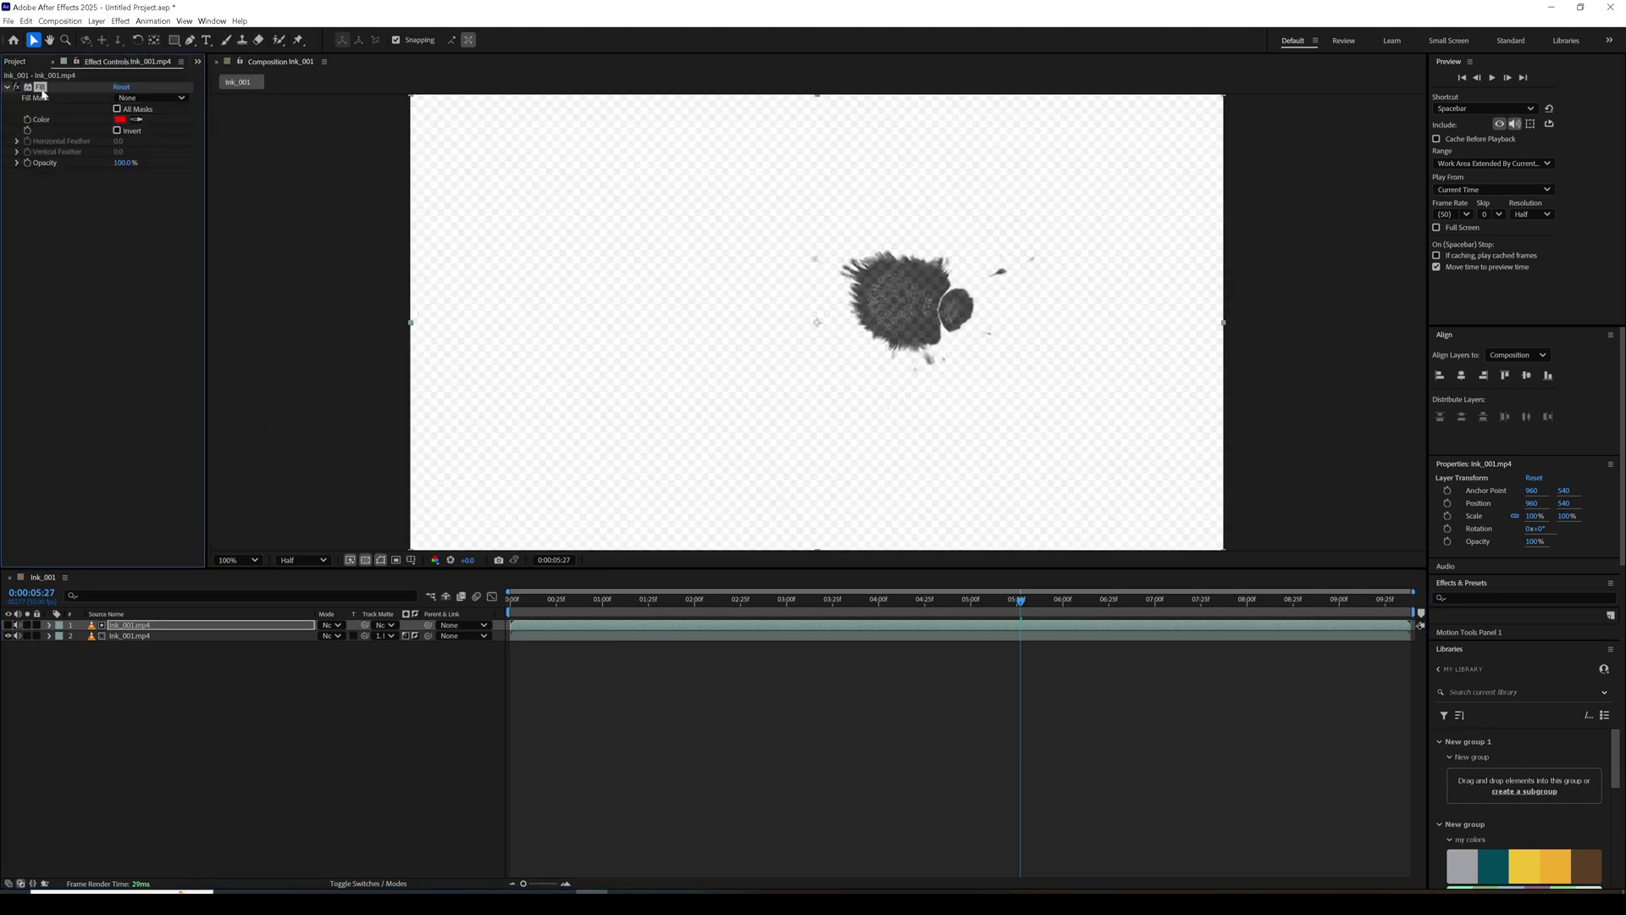
{"action": "key", "text": "Delete"}
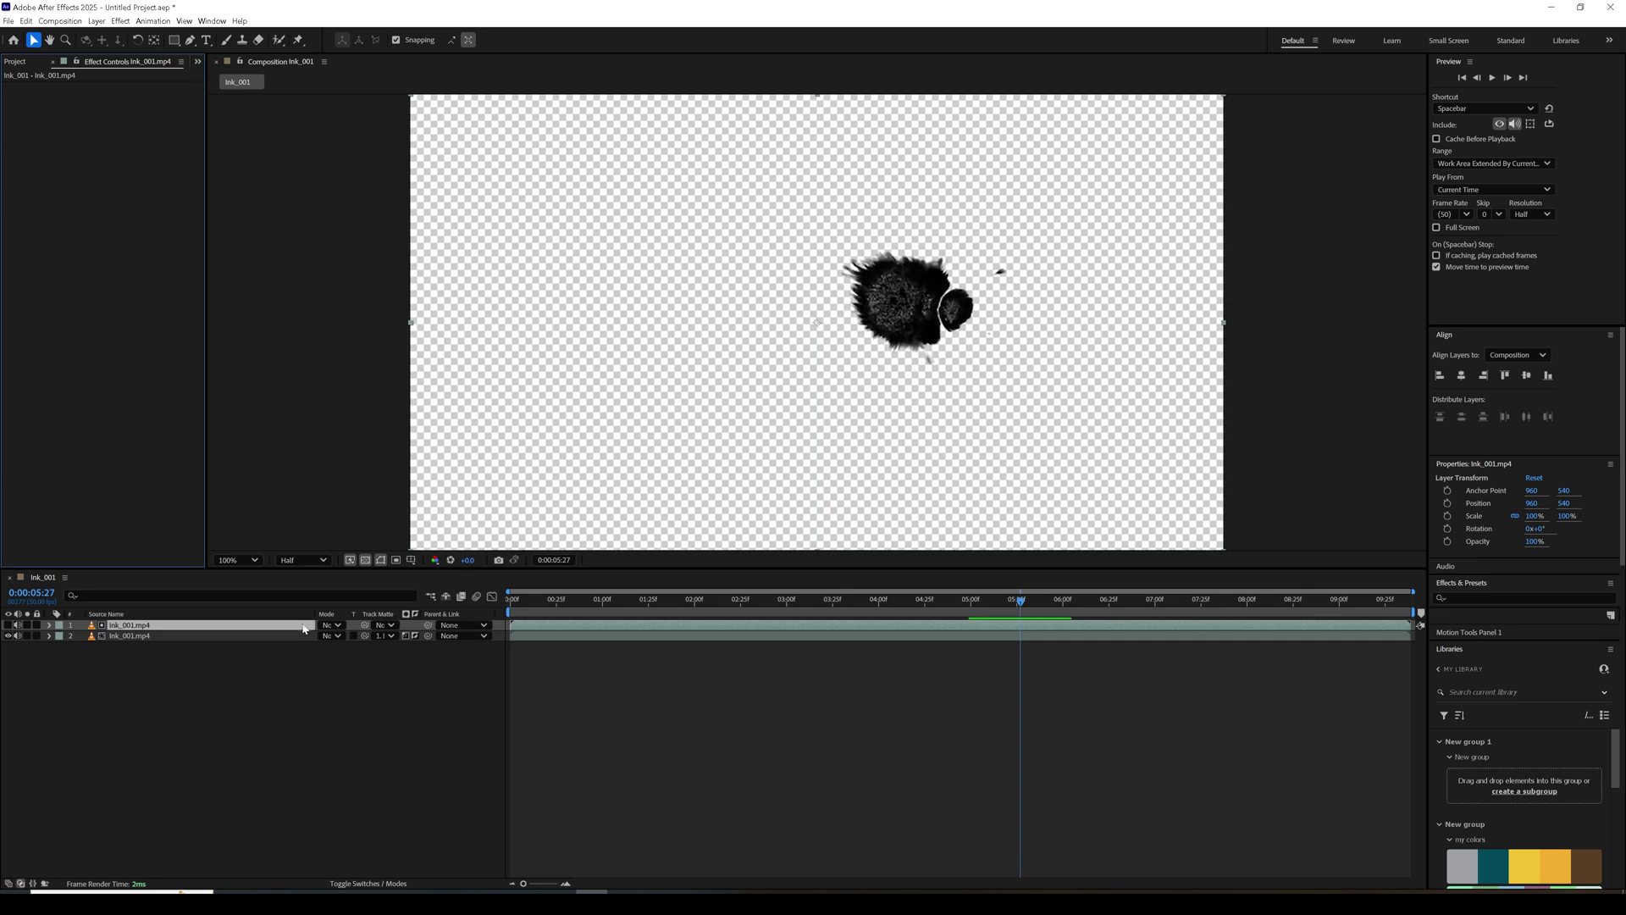
Apply a Fill effect to the lower Ink_001.mp4 layer and set its colour to light pink with 44% saturation and 100% brightness.
{"action": "left_click", "coordinate": [129, 636]}
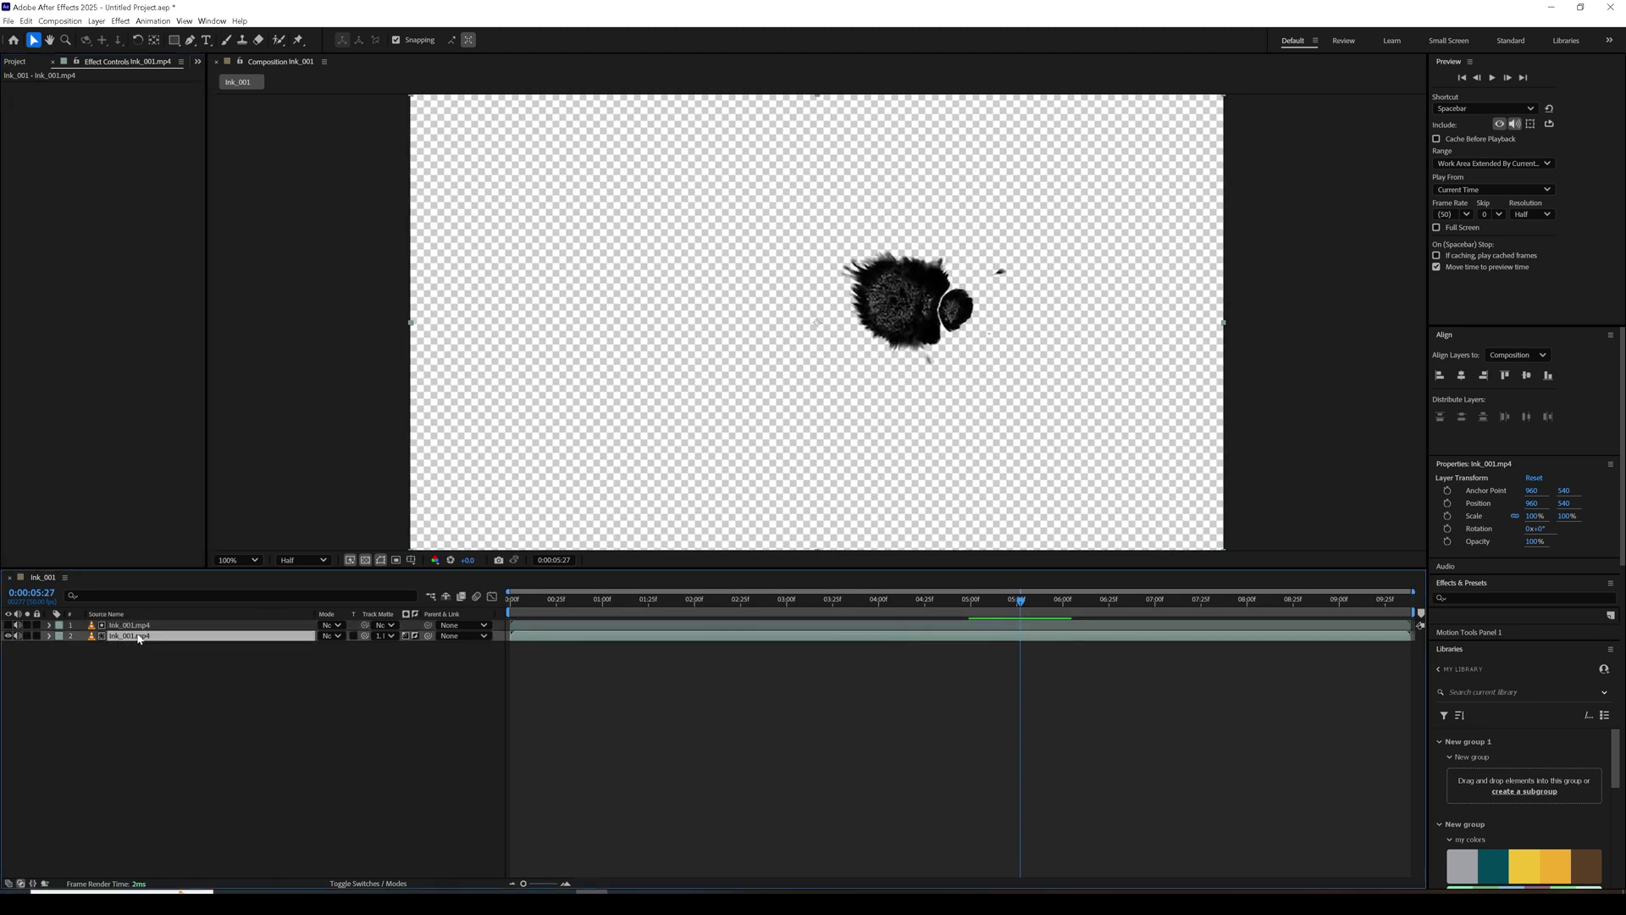
{"action": "left_click", "coordinate": [123, 22]}
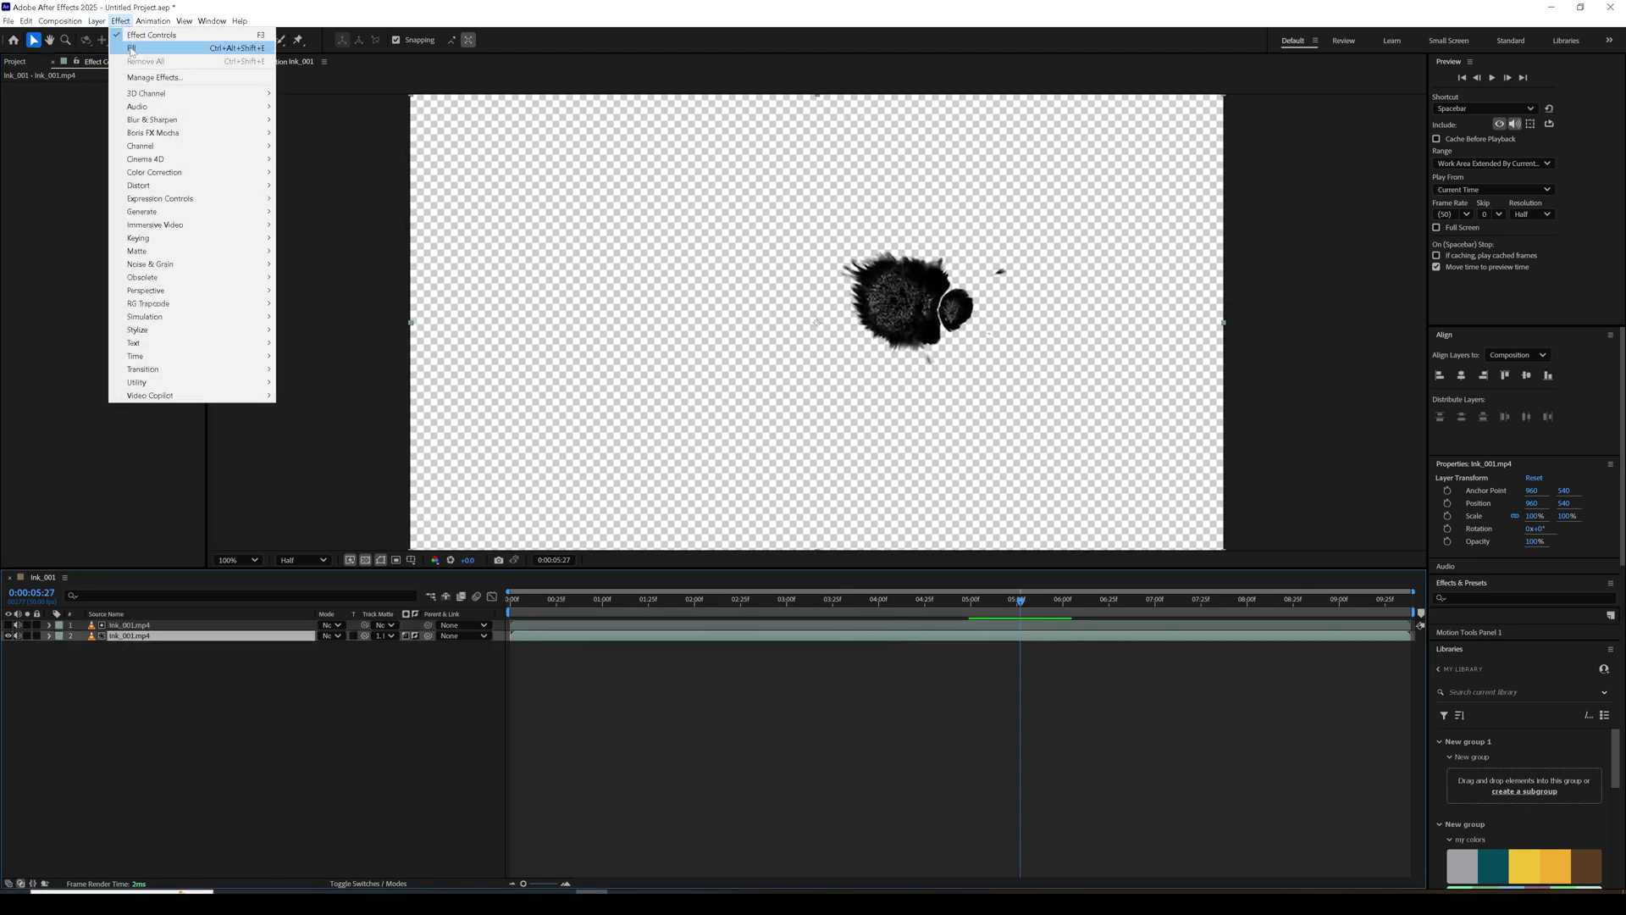
{"action": "mouse_move", "coordinate": [149, 213]}
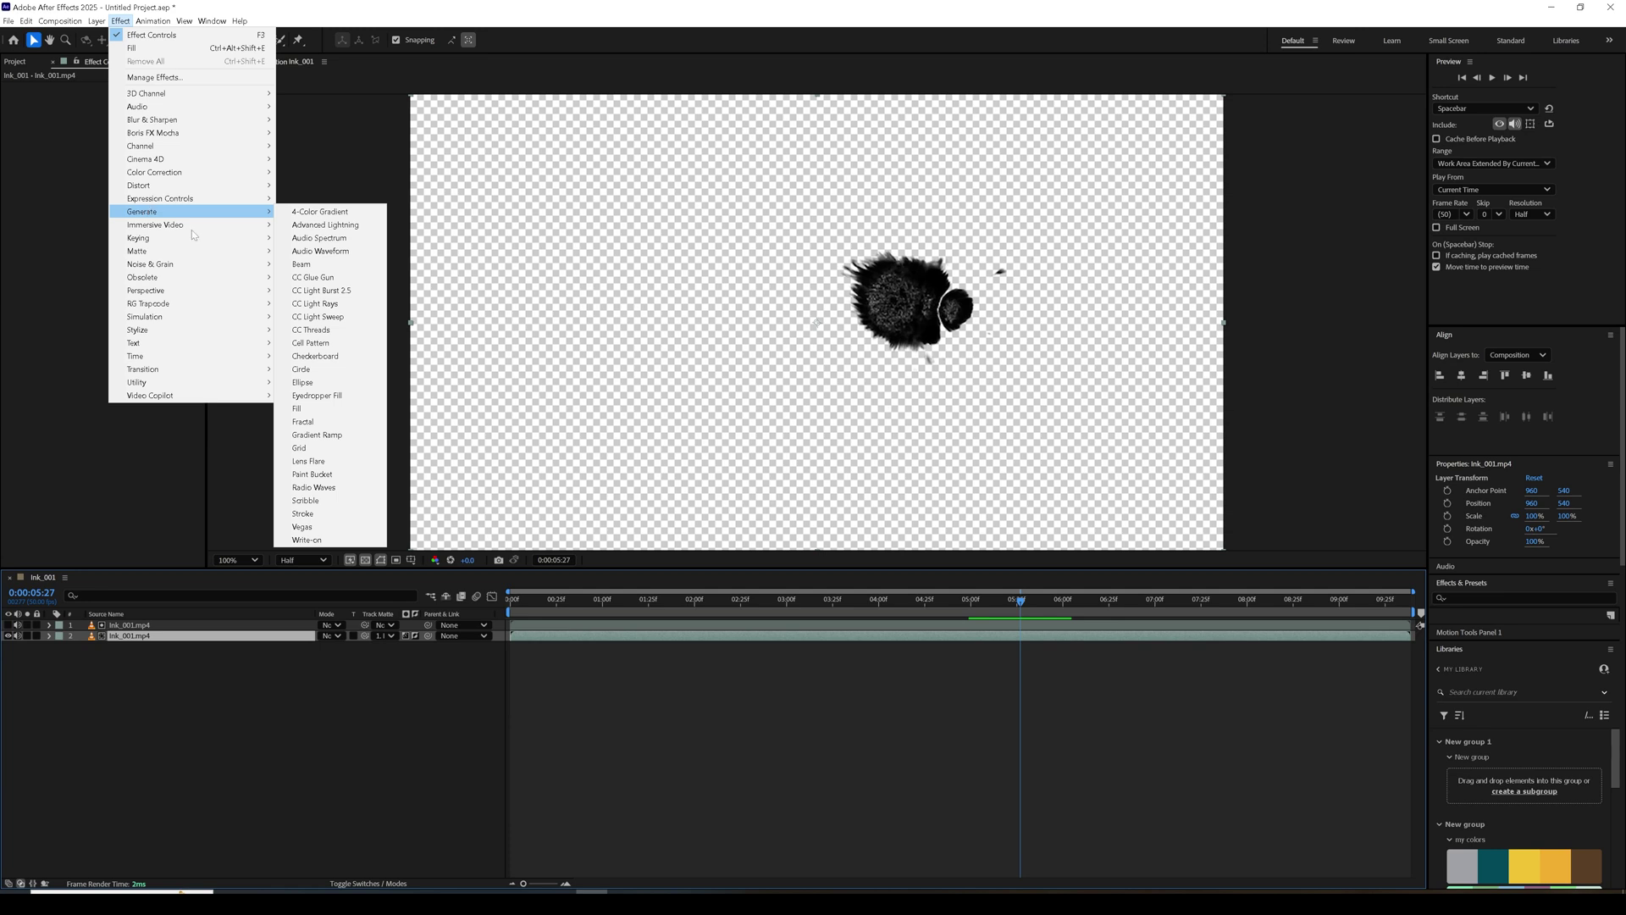
{"action": "left_click", "coordinate": [143, 48]}
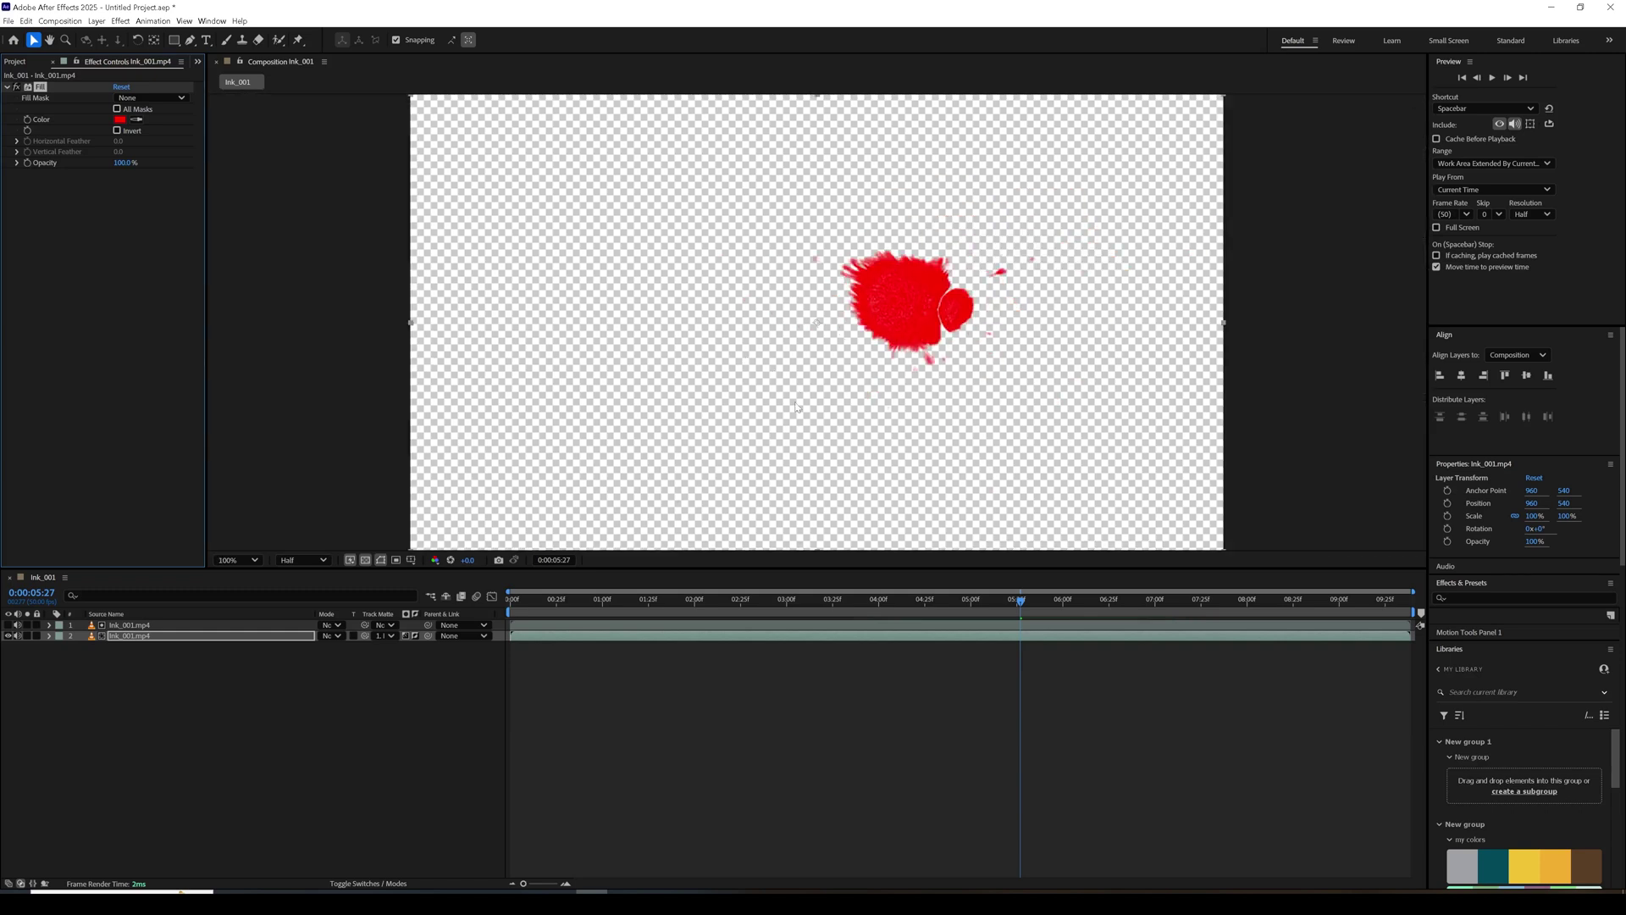
{"action": "left_click", "coordinate": [120, 119]}
{"action": "left_click_drag", "start_coordinate": [735, 430], "coordinate": [742, 341]}
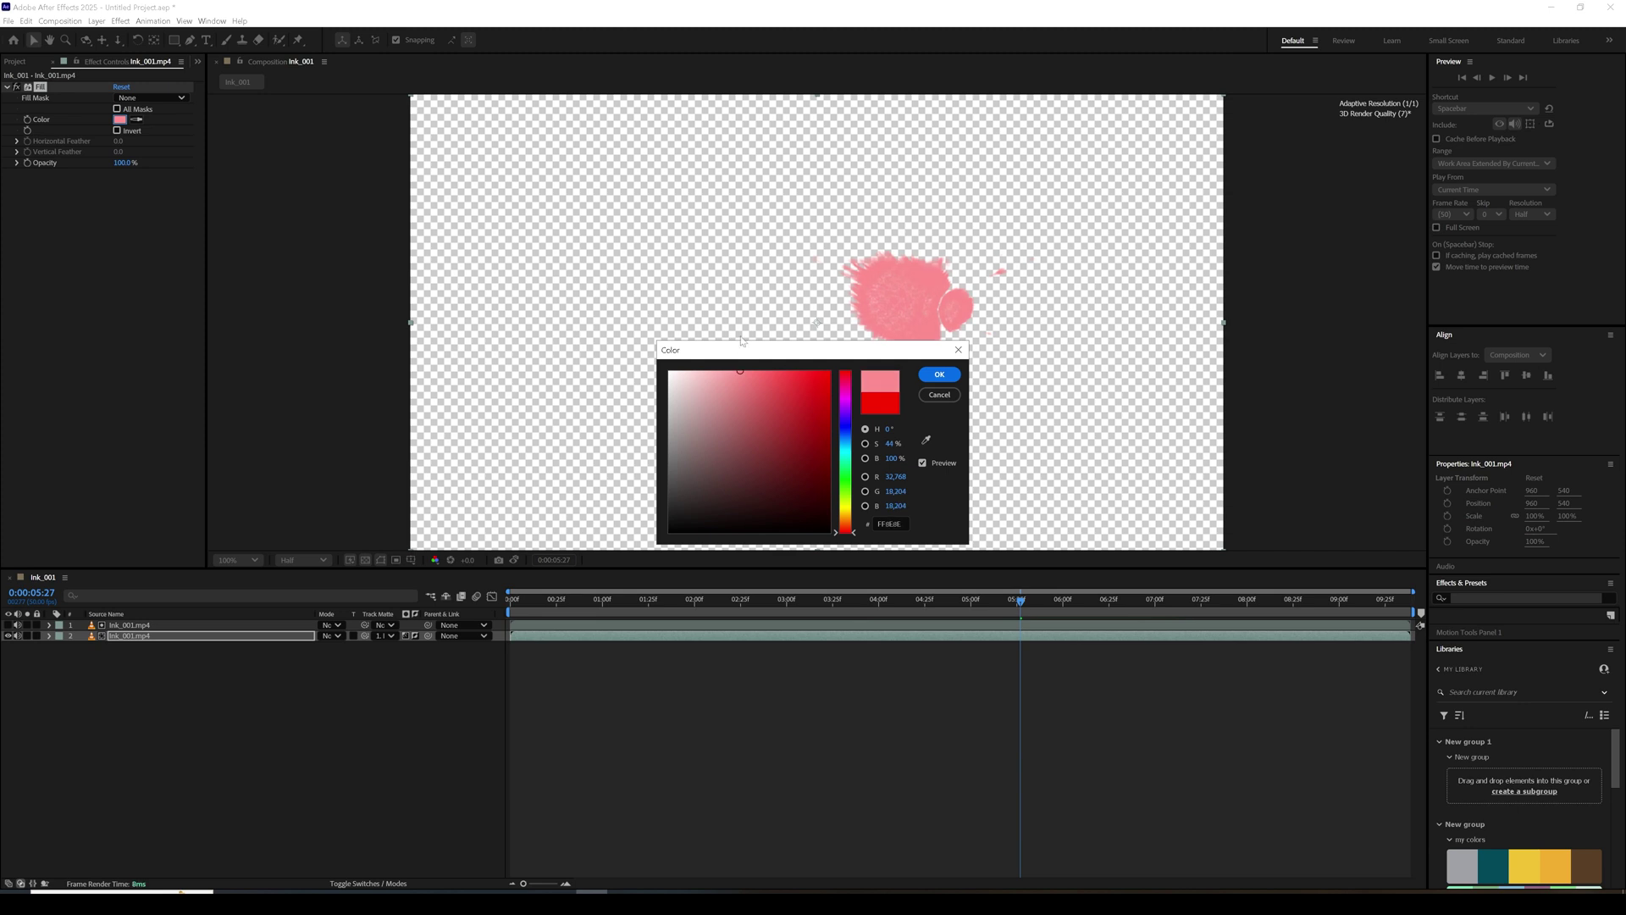
{"action": "left_click", "coordinate": [939, 374]}
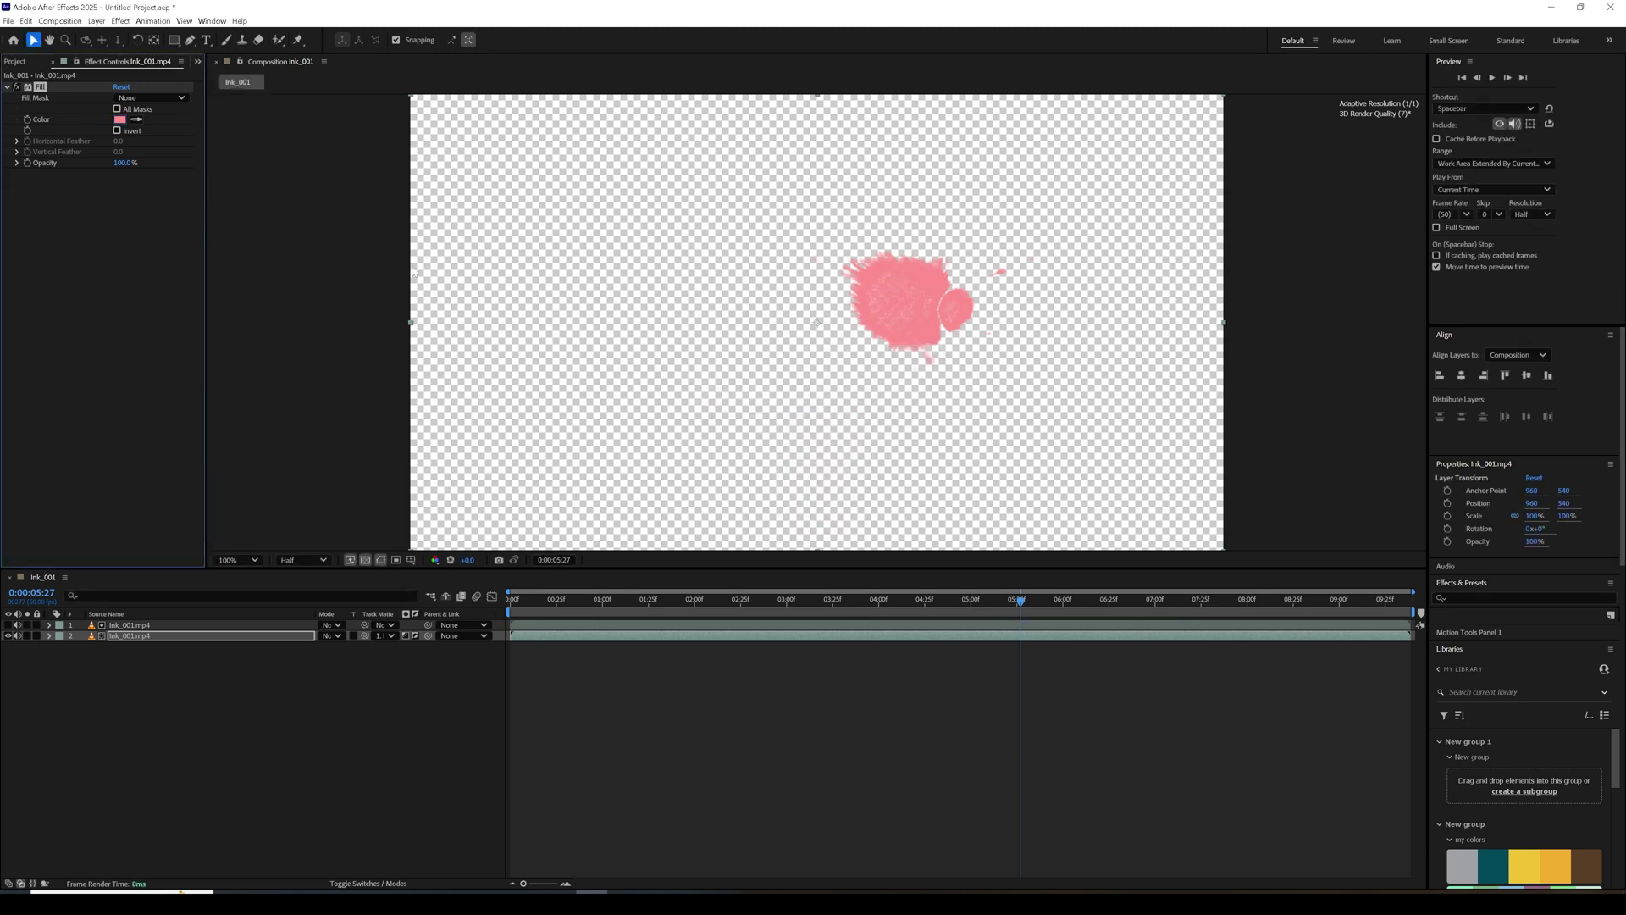
Create a new composition from Ink_002.mp4 and move the current time to 0:00:01:18.
{"action": "left_click", "coordinate": [14, 62]}
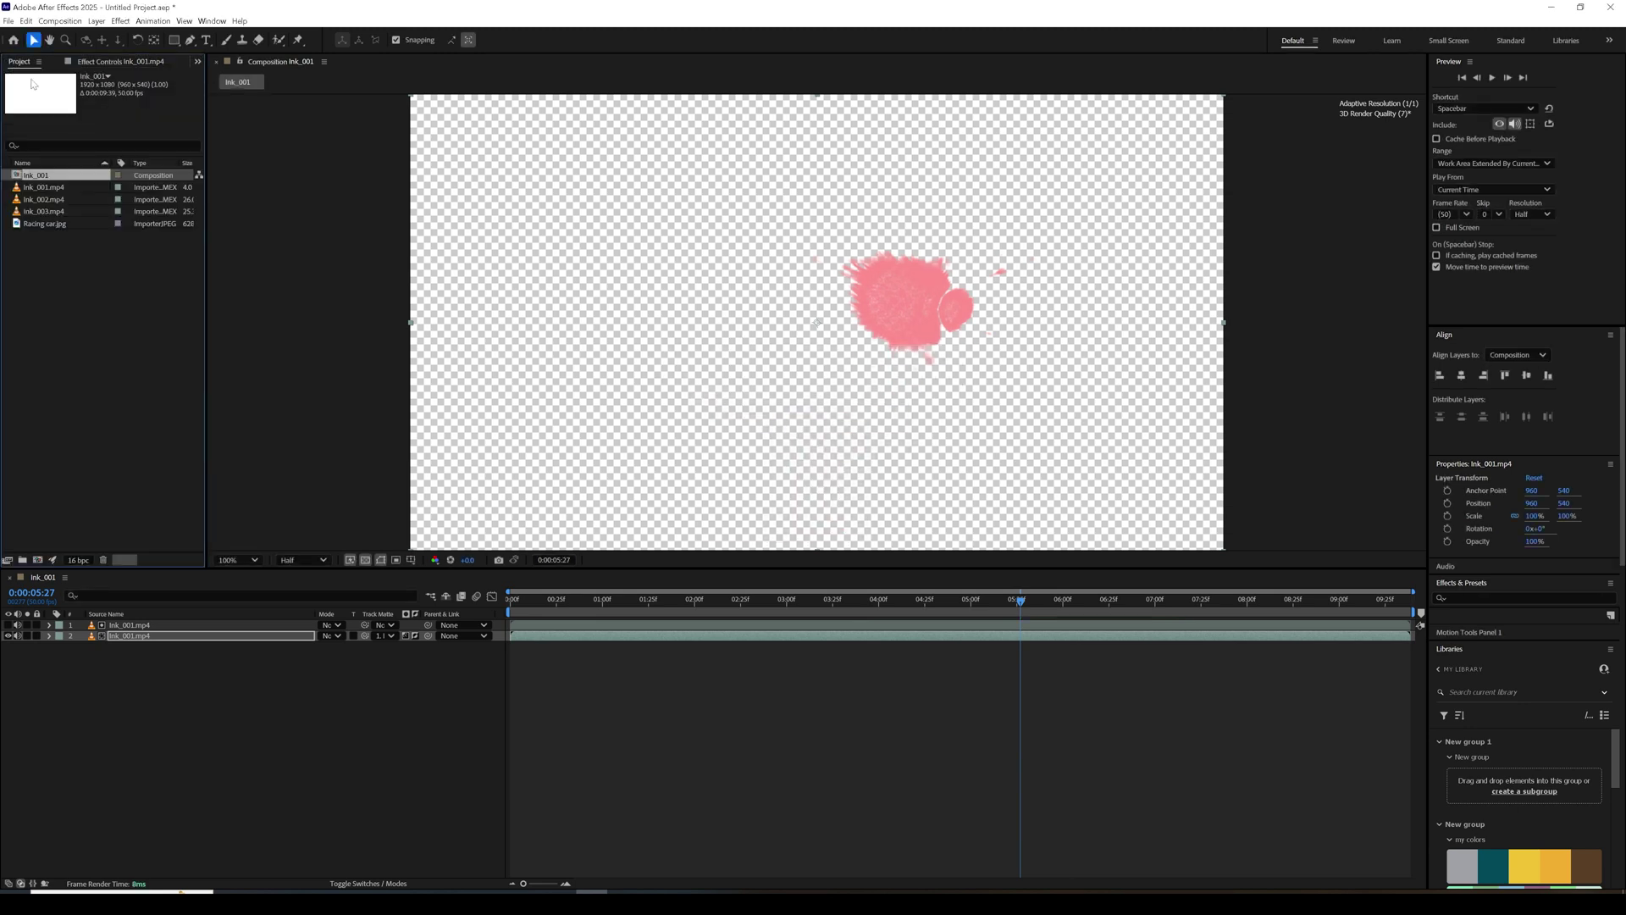
{"action": "left_click", "coordinate": [61, 201]}
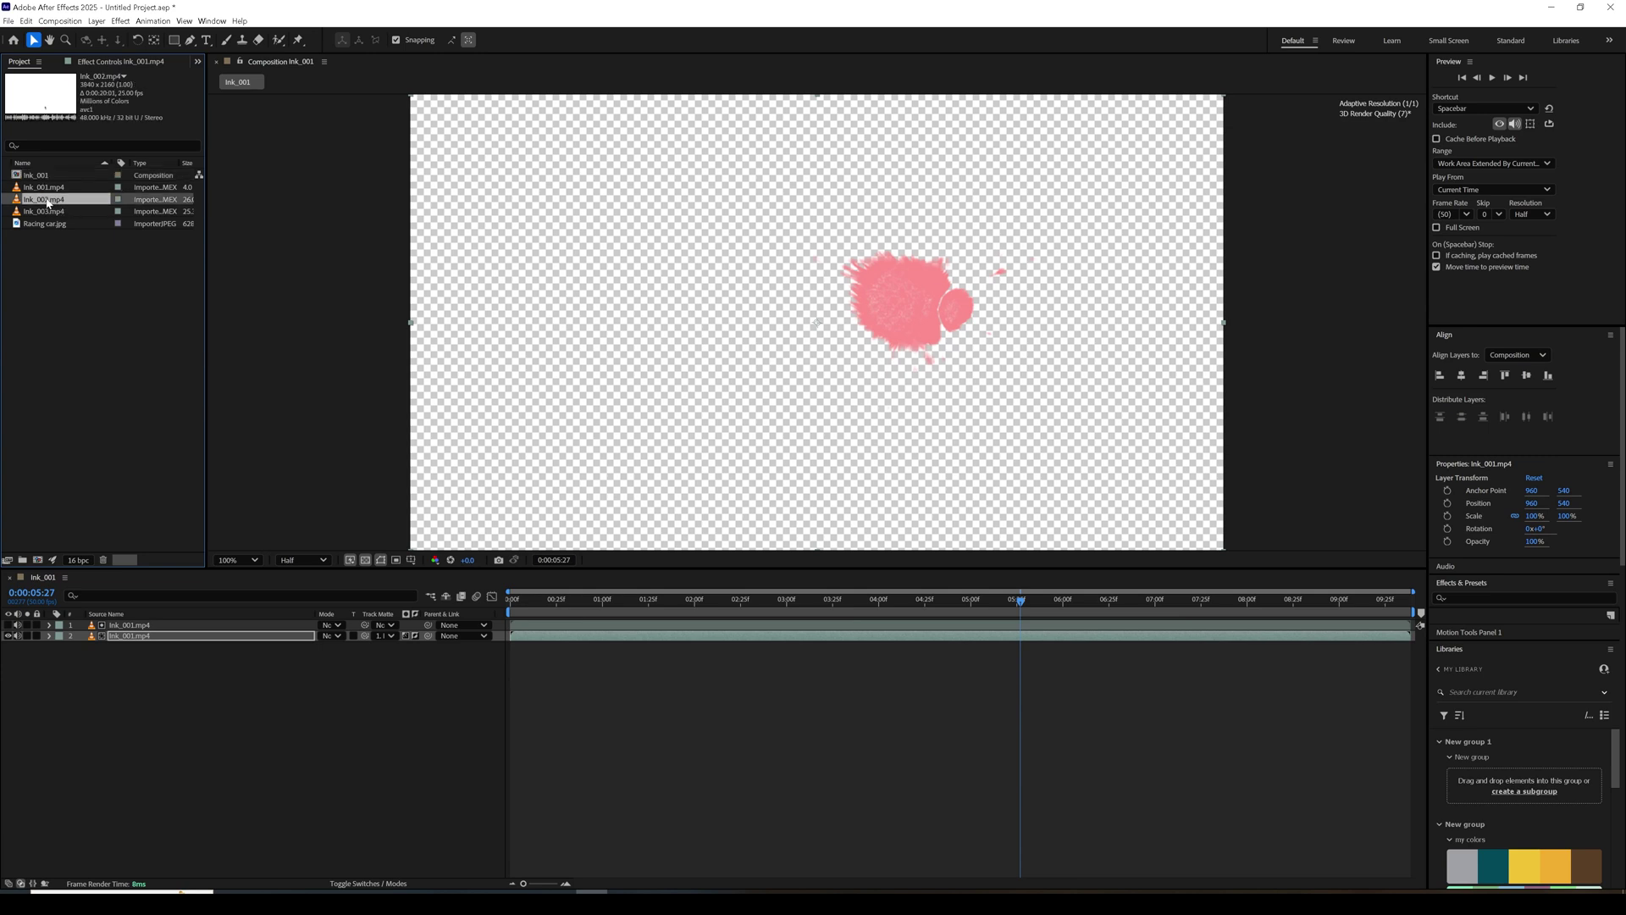
{"action": "left_click_drag", "start_coordinate": [48, 202], "coordinate": [38, 561]}
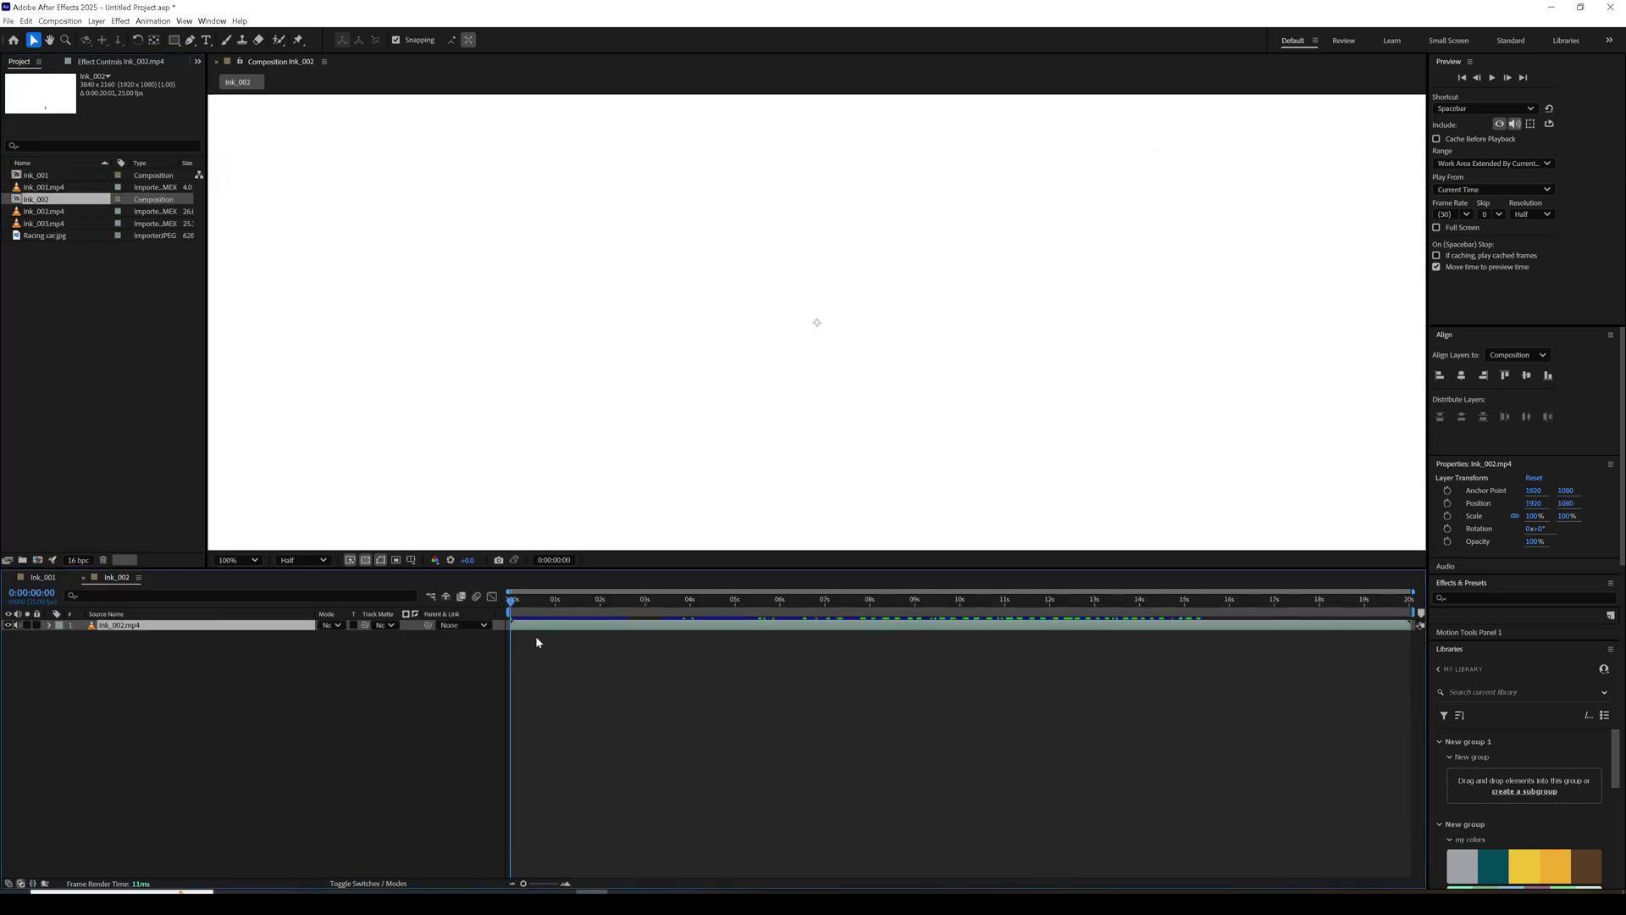
{"action": "mouse_move", "coordinate": [518, 603]}
{"action": "left_mouse_down"}
{"action": "mouse_move", "coordinate": [603, 601]}
{"action": "mouse_move", "coordinate": [588, 601]}
{"action": "left_mouse_up"}
{"action": "key", "text": "comma"}
{"action": "key", "text": "comma"}
{"action": "key", "text": "comma"}
{"action": "key", "text": "comma"}
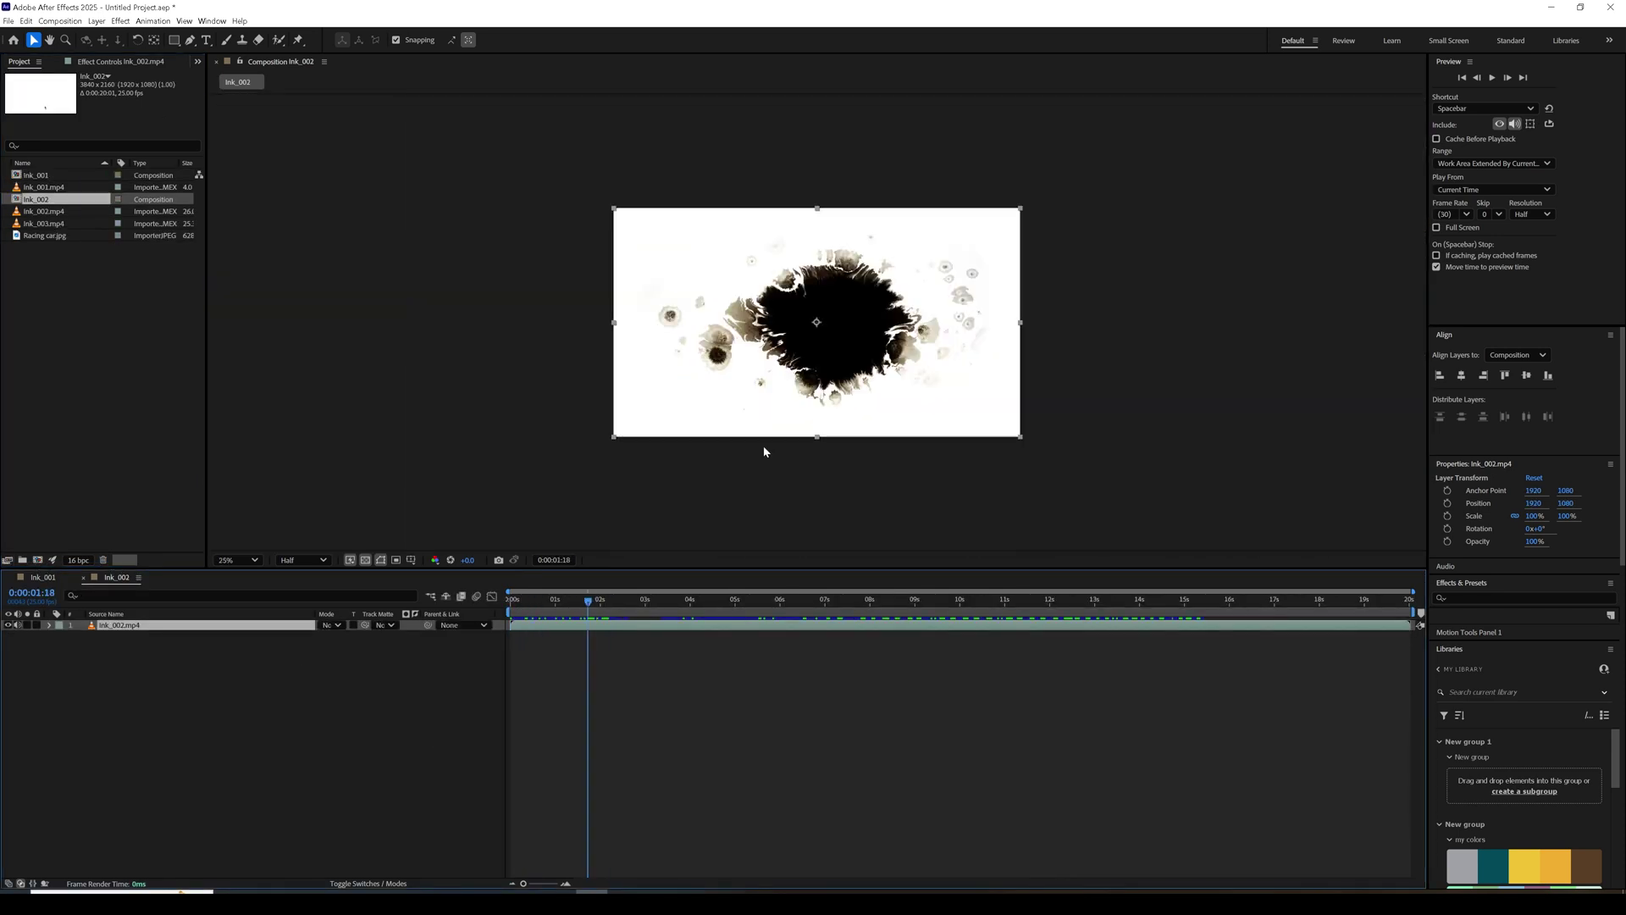
{"action": "key", "text": "period"}
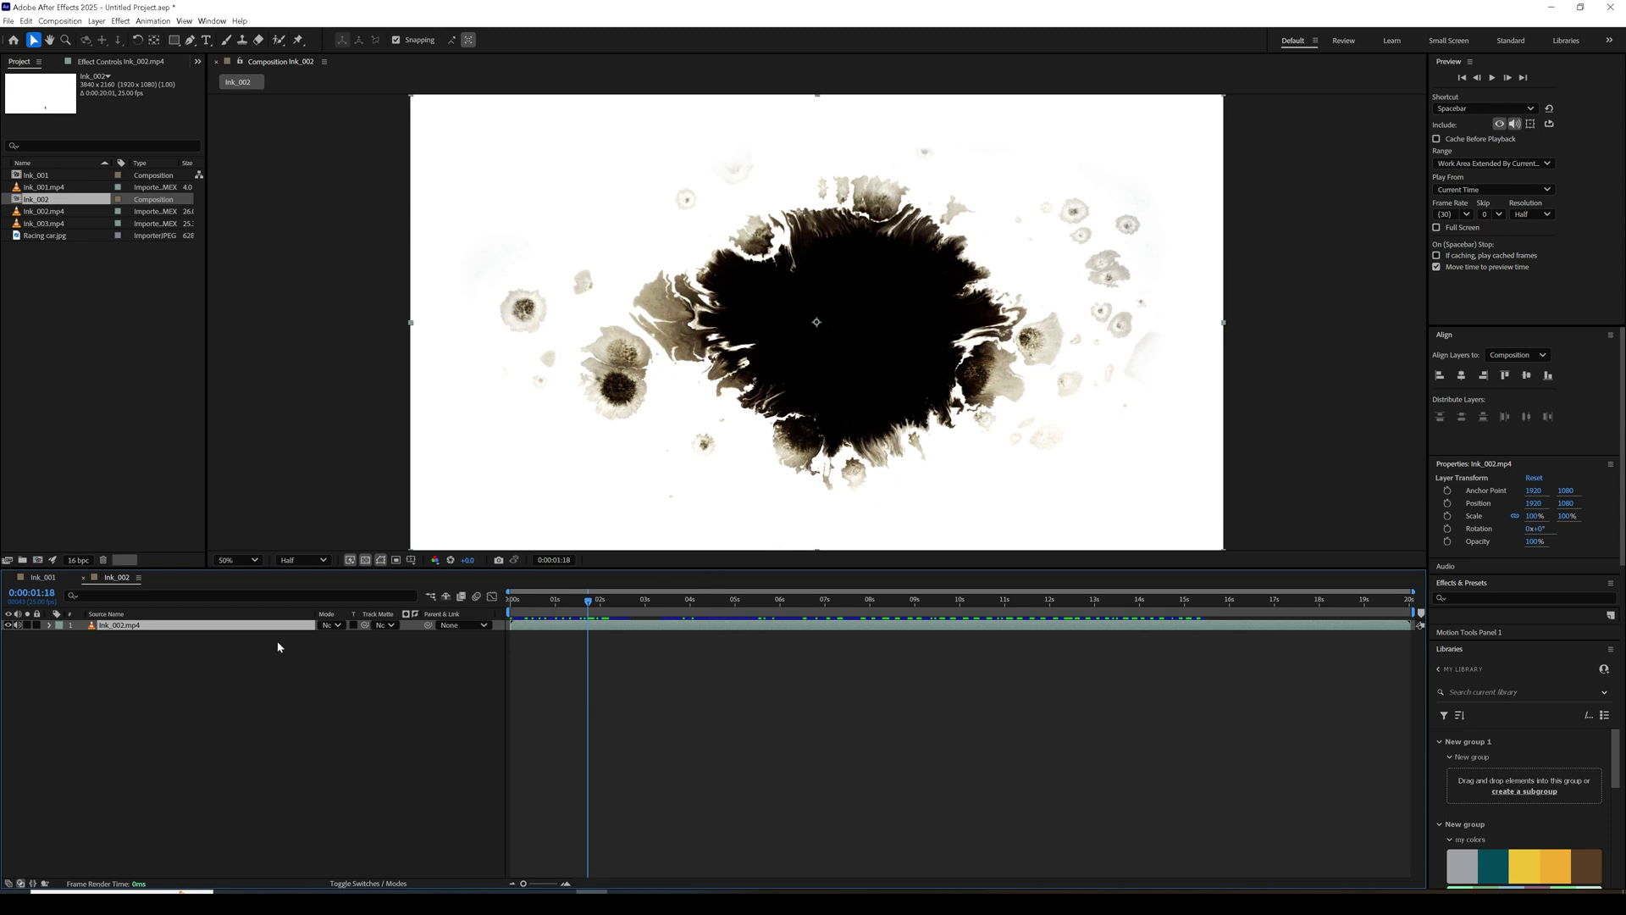
Duplicate the Ink_002.mp4 layer and set the upper copy as an inverted luma track matte for the lower layer.
{"action": "key", "text": "ctrl+d"}
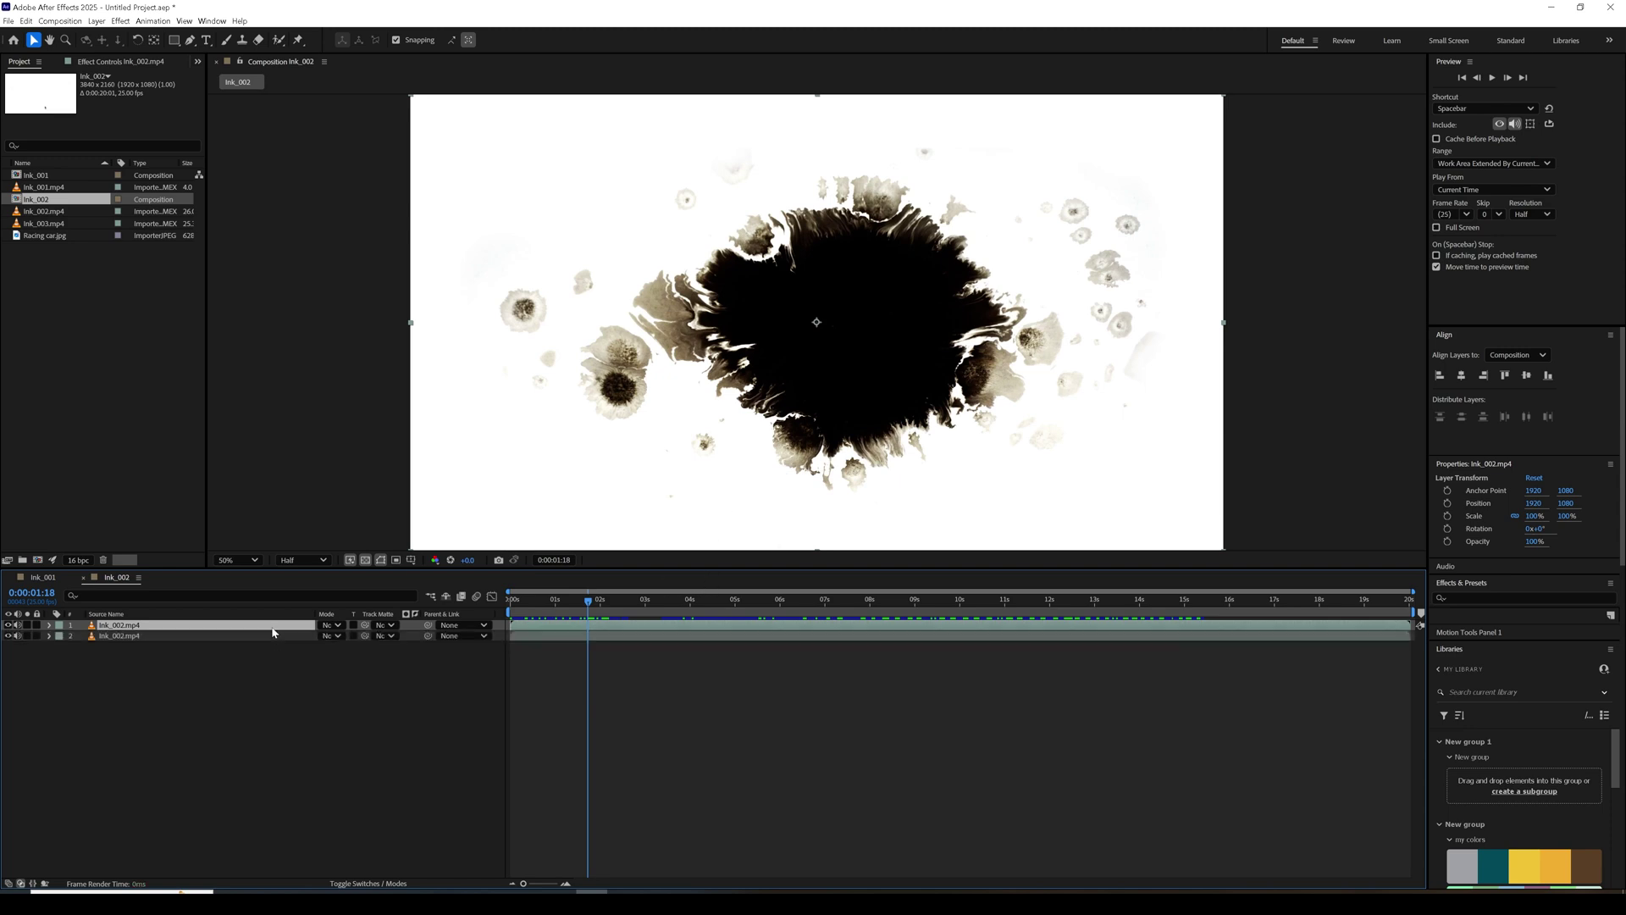
{"action": "left_click_drag", "start_coordinate": [366, 638], "coordinate": [273, 629]}
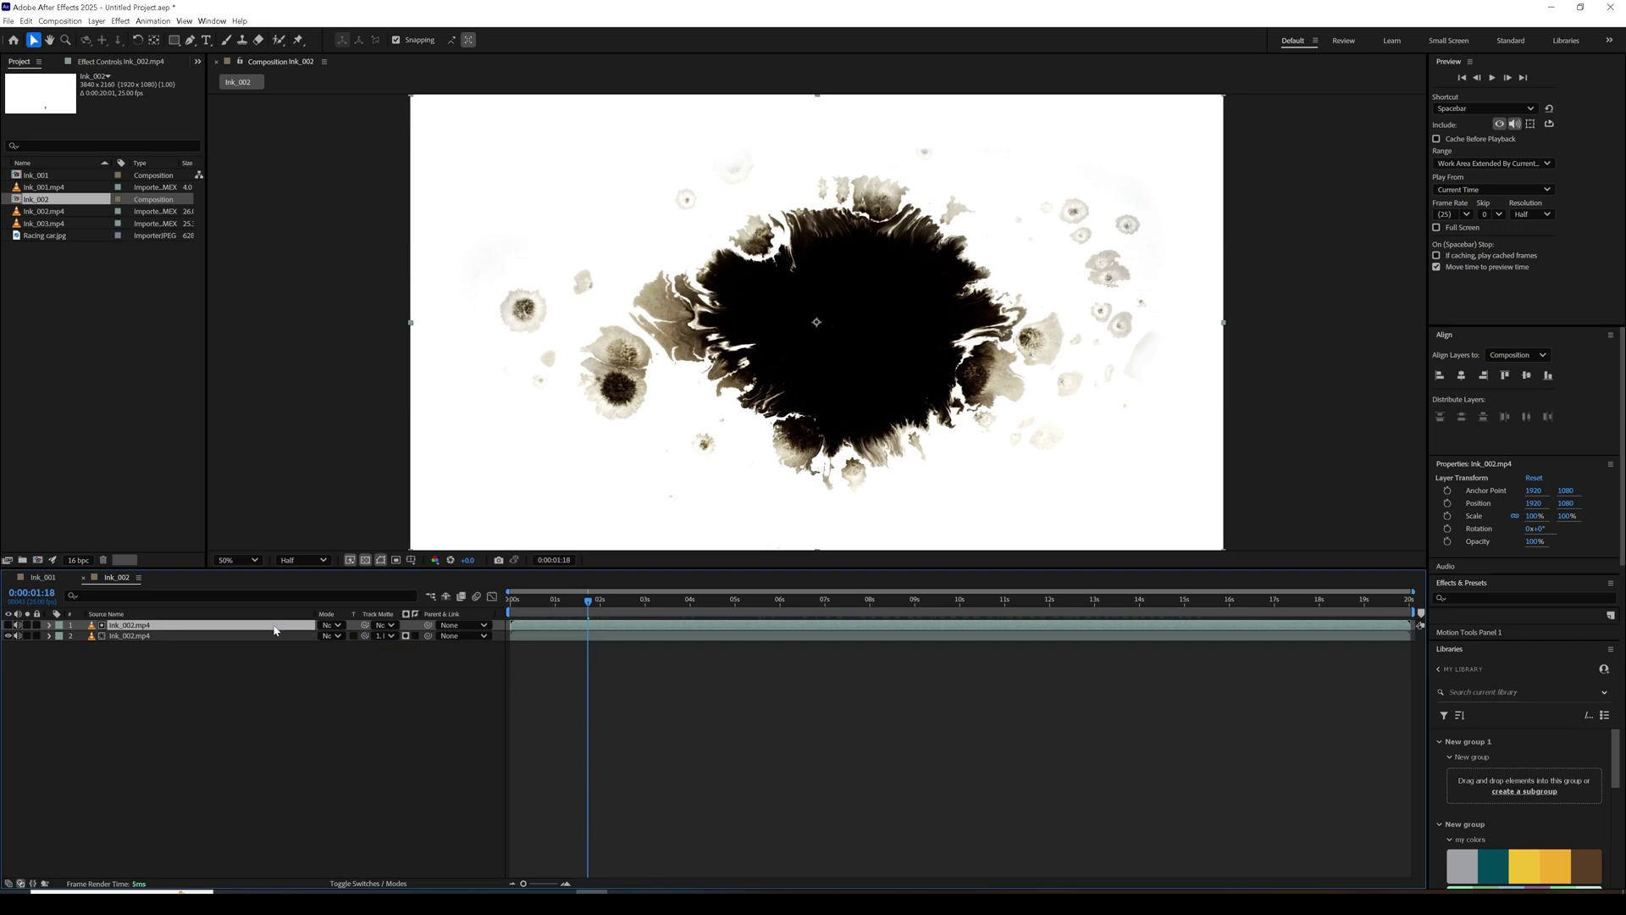
{"action": "left_click", "coordinate": [407, 636]}
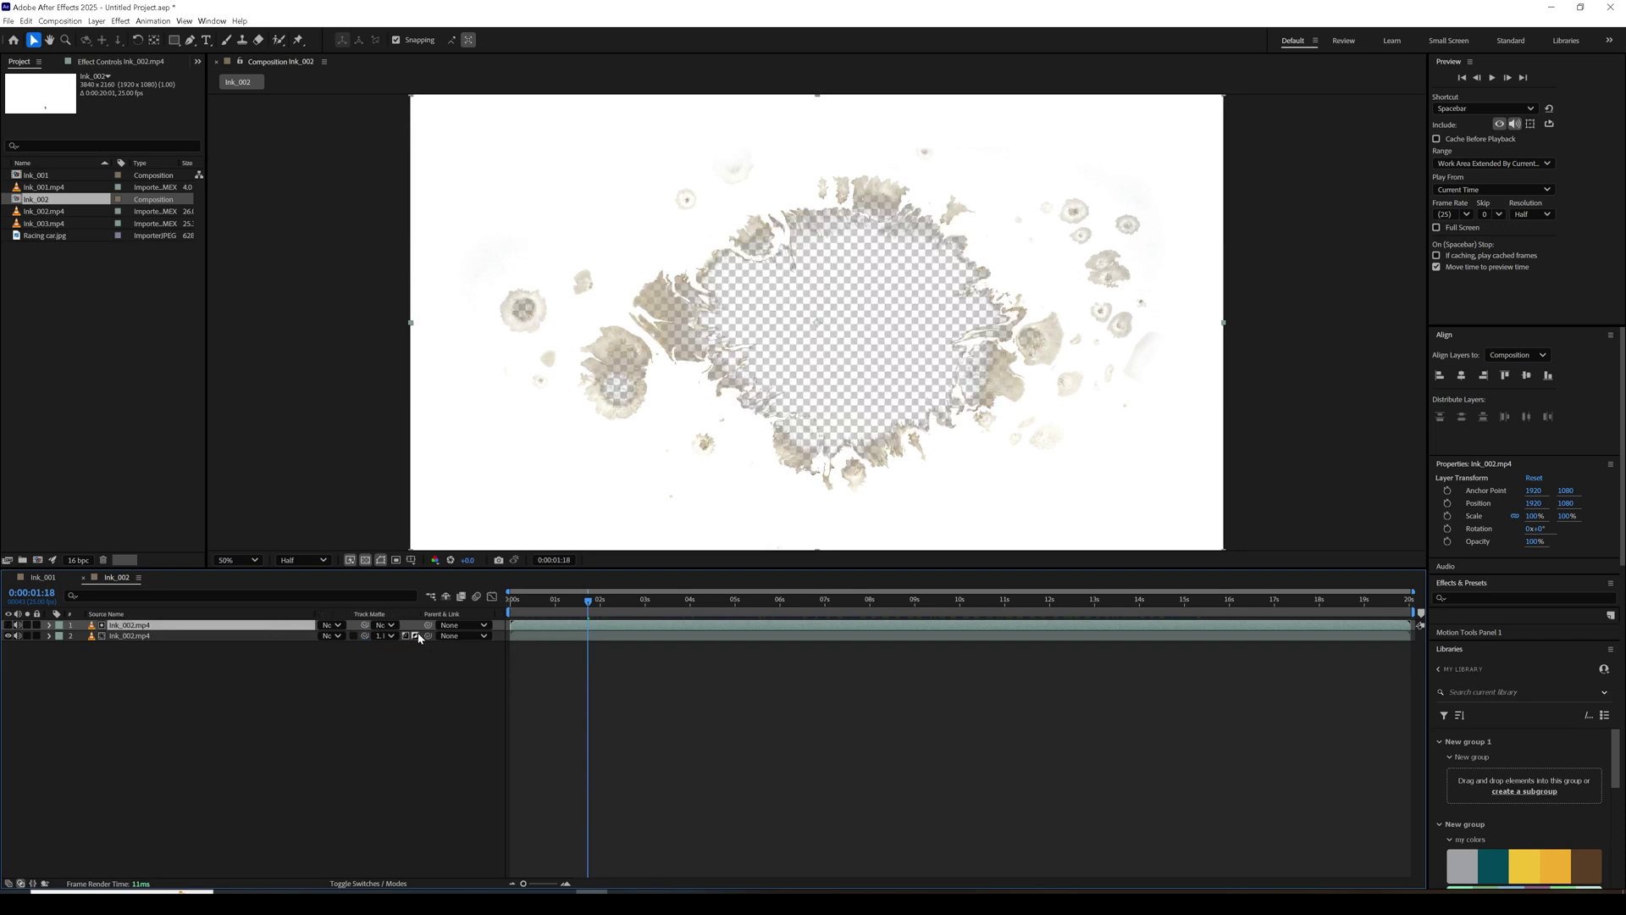
{"action": "left_click", "coordinate": [415, 636]}
{"action": "left_click", "coordinate": [120, 20]}
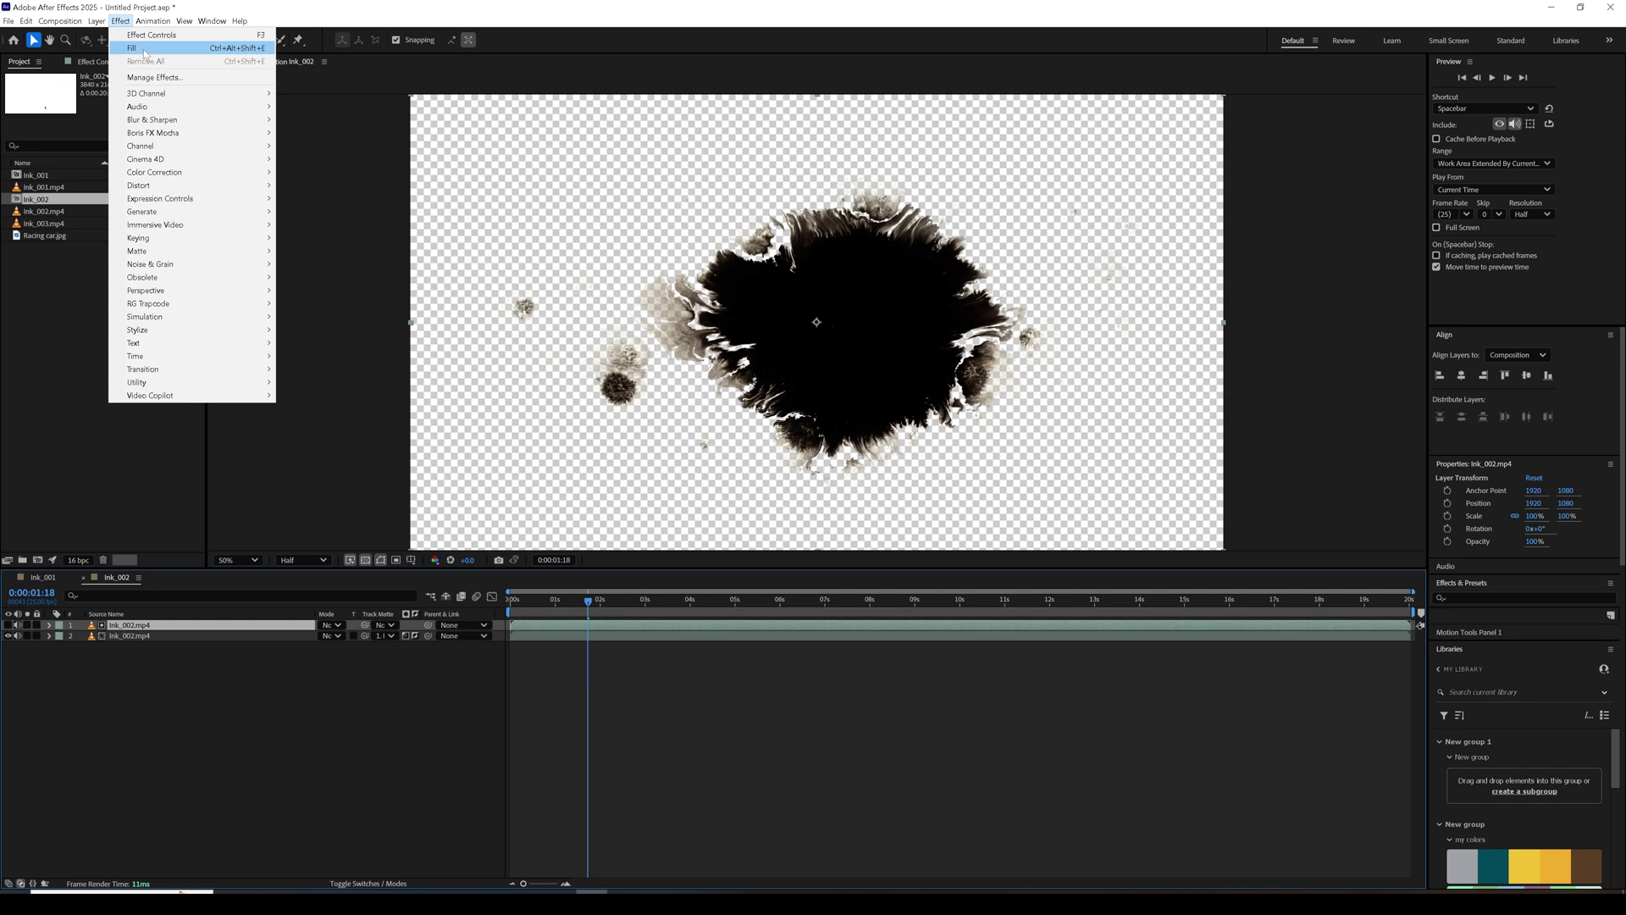
{"action": "mouse_move", "coordinate": [195, 212]}
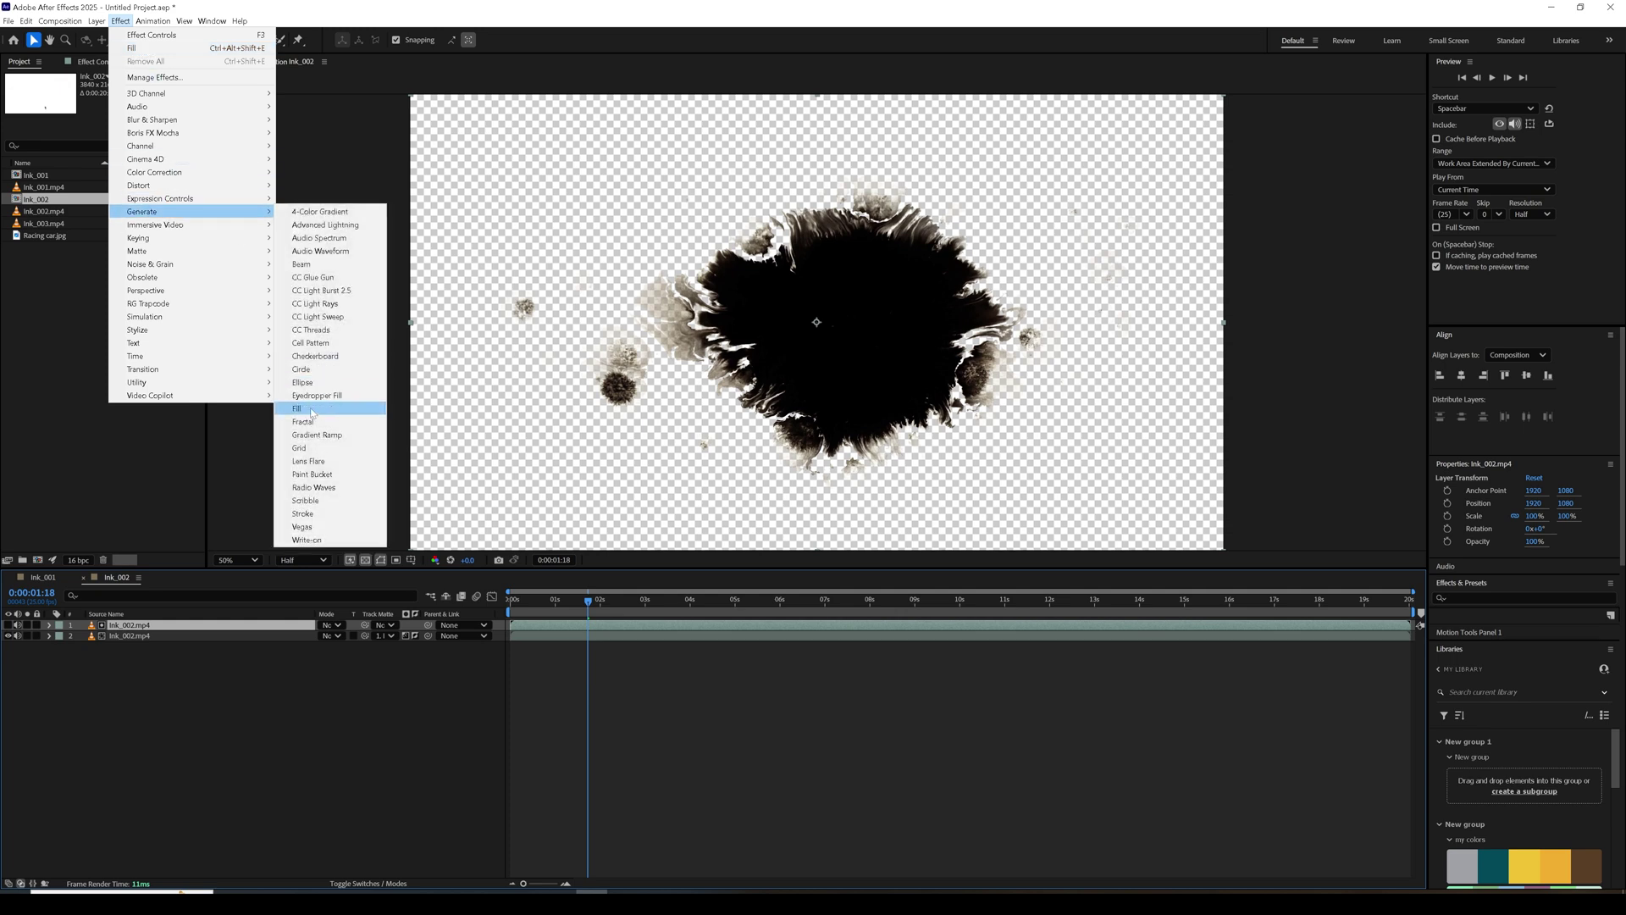
{"action": "left_click", "coordinate": [132, 48]}
{"action": "left_click", "coordinate": [120, 120]}
{"action": "left_click", "coordinate": [746, 368]}
{"action": "left_click_drag", "start_coordinate": [746, 367], "coordinate": [732, 389]}
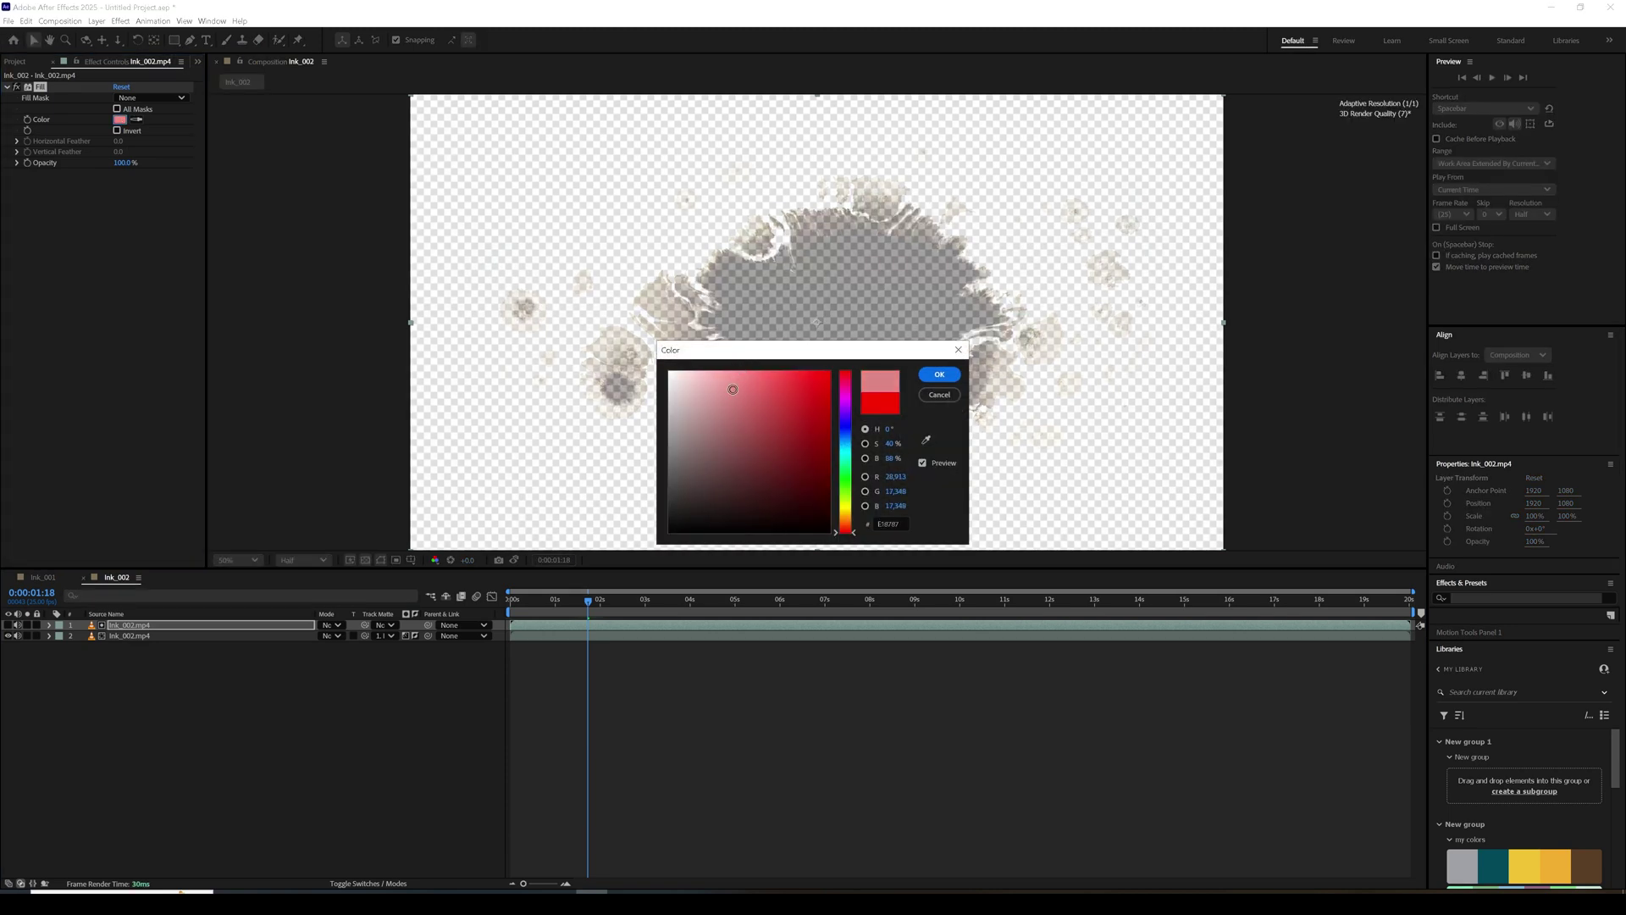
{"action": "left_click", "coordinate": [940, 394]}
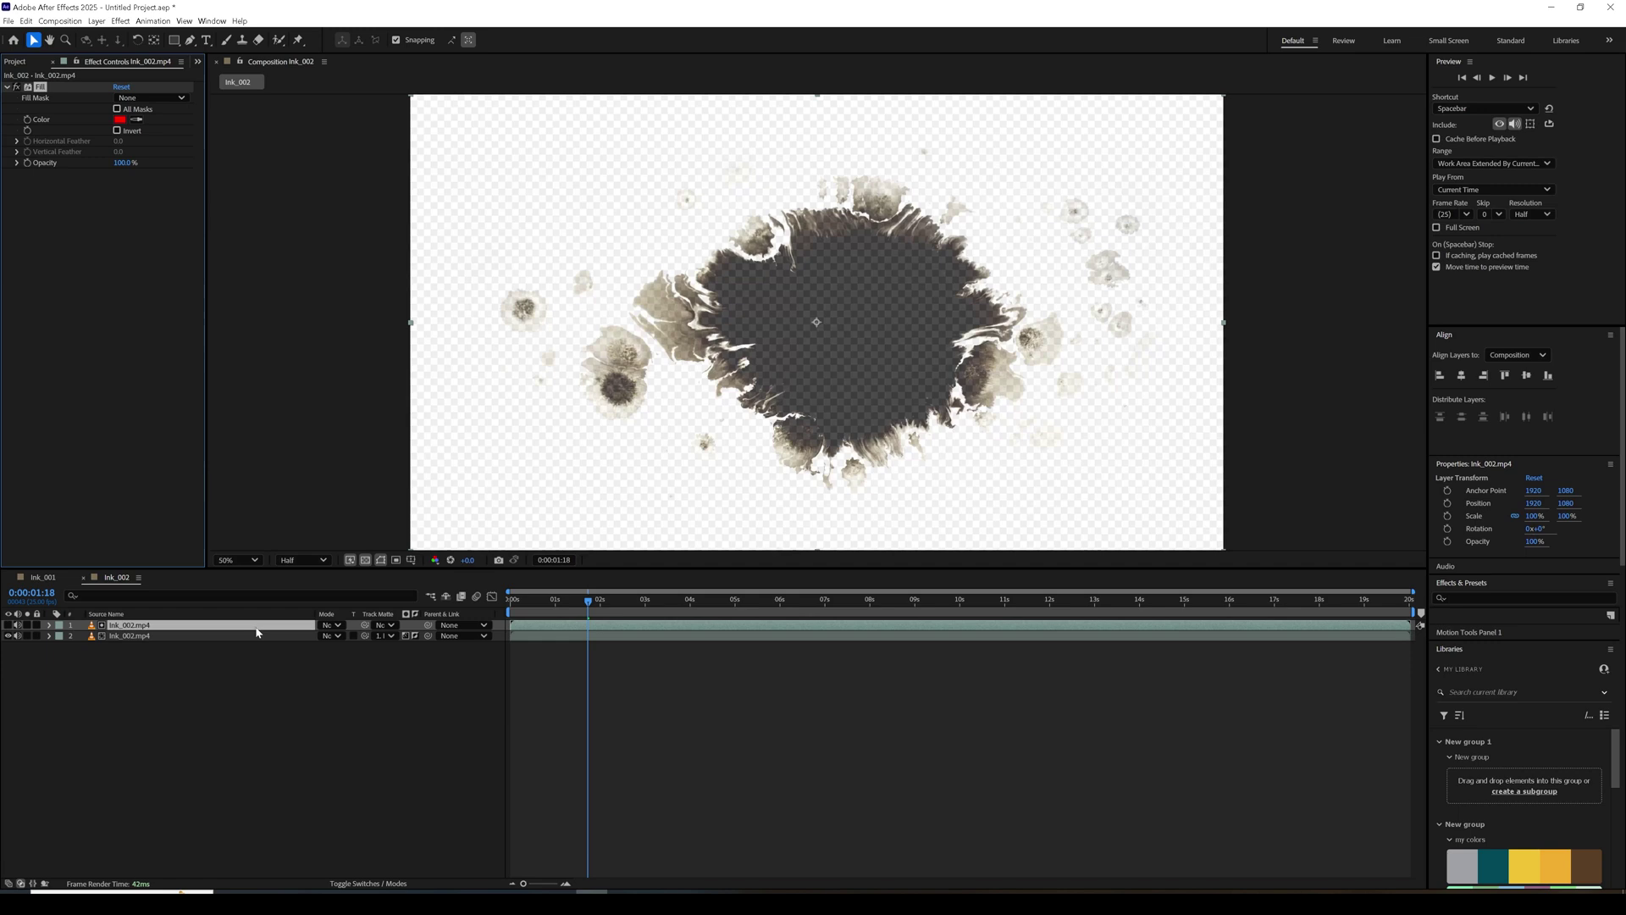
{"action": "left_click", "coordinate": [40, 86]}
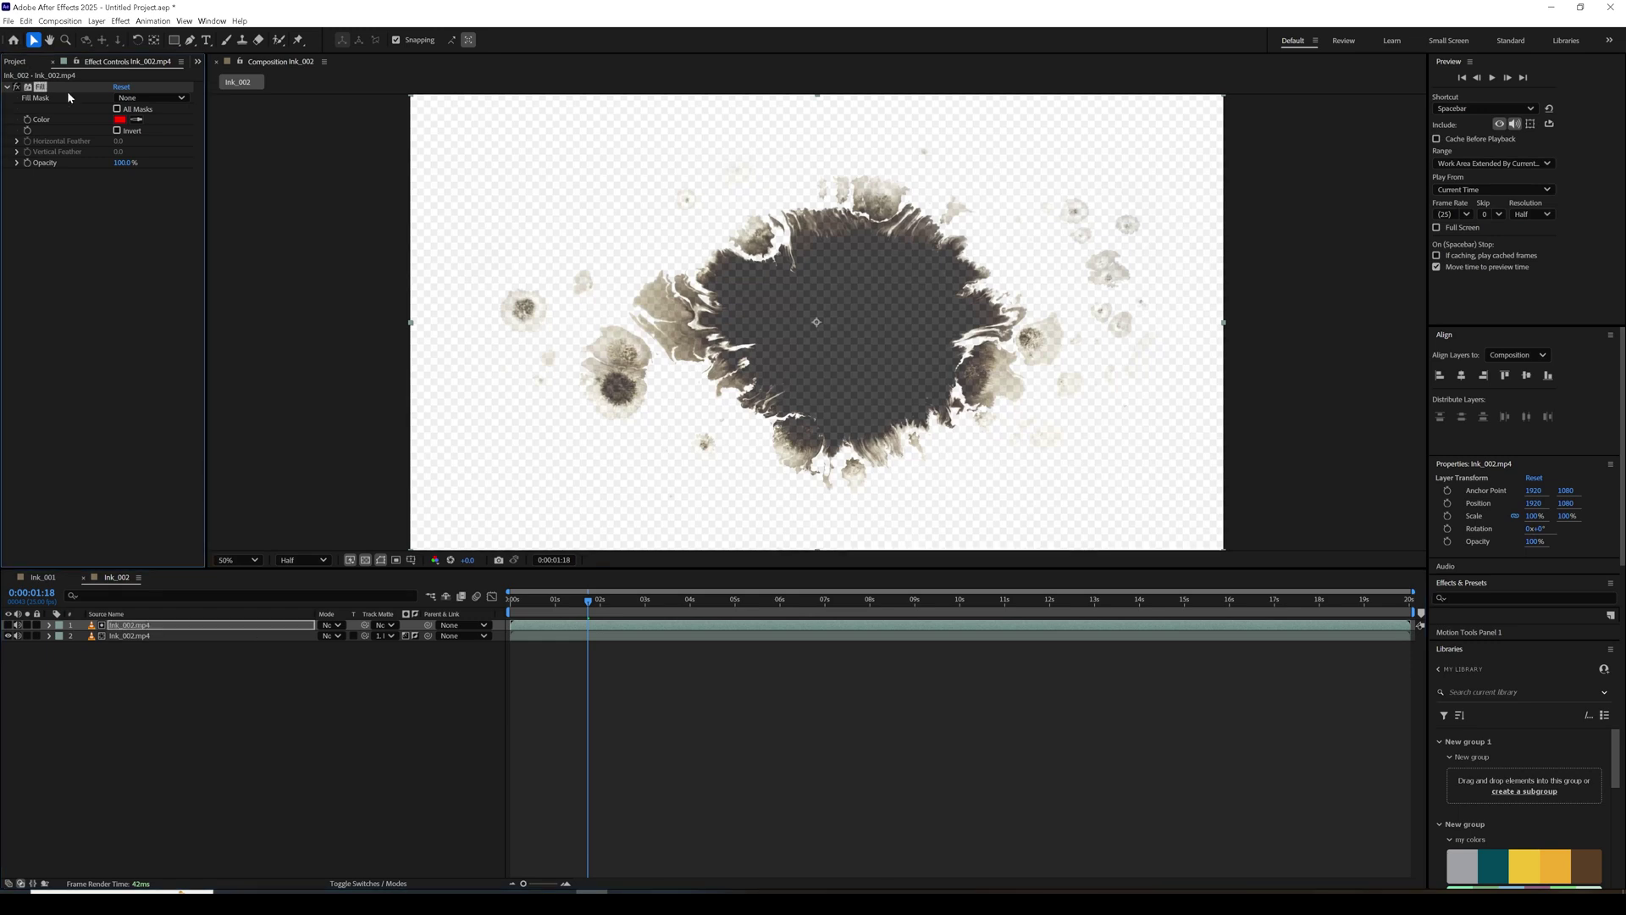
{"action": "key", "text": "Delete"}
Apply a Fill effect to the lower Ink_002.mp4 layer and set its colour to light blue with hue 196°, 52% saturation and 92% brightness.
{"action": "left_click", "coordinate": [178, 636]}
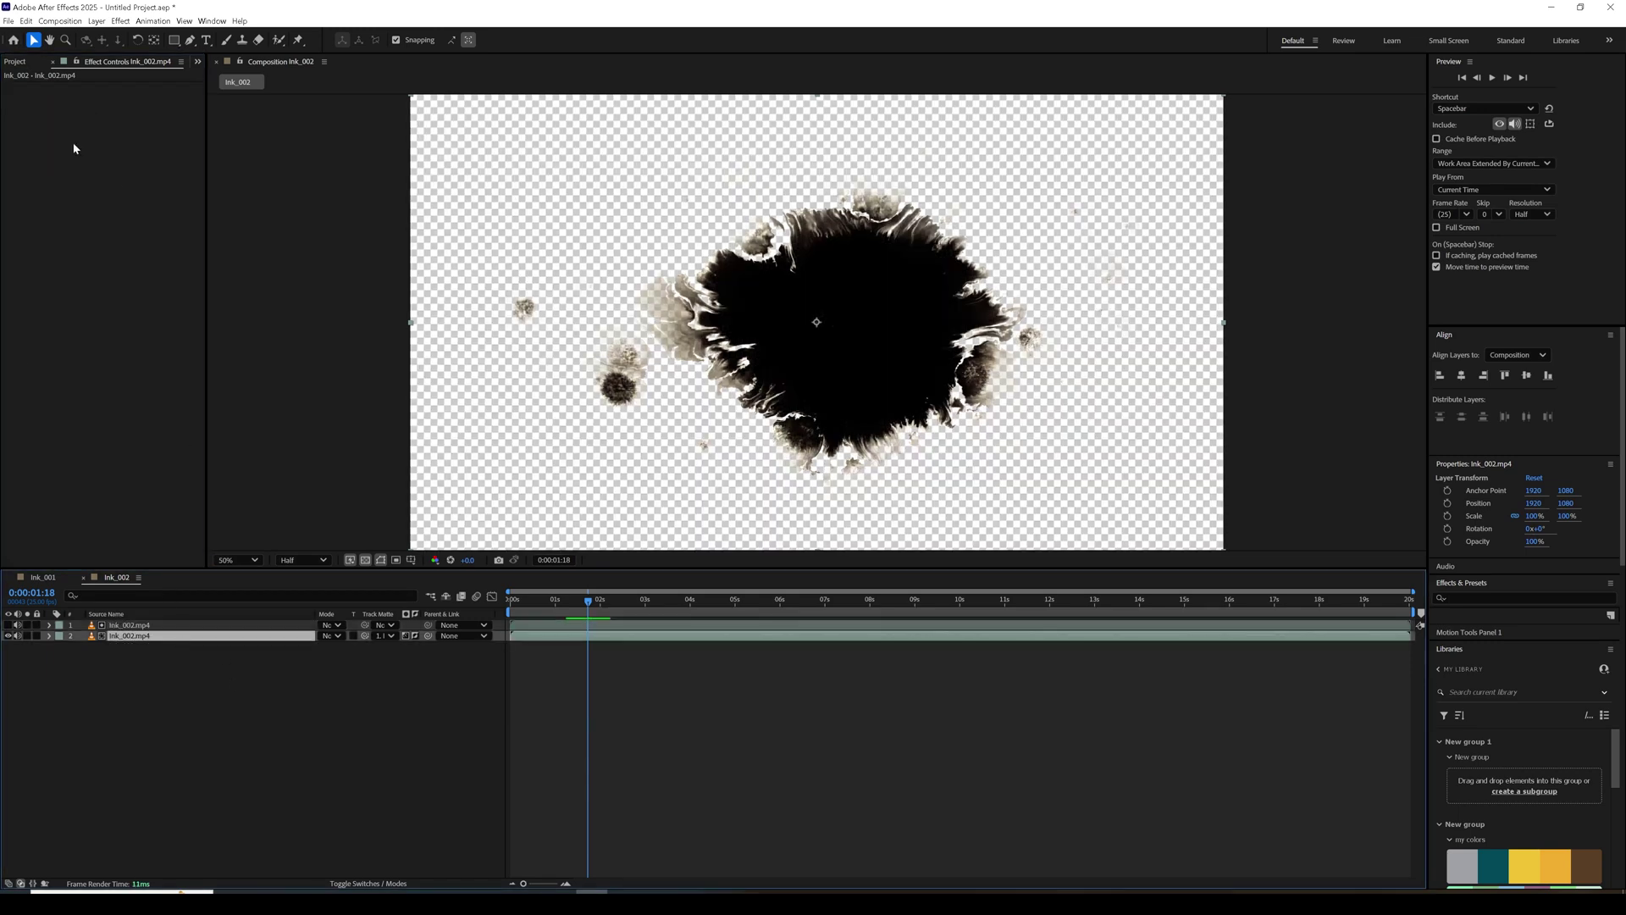
{"action": "left_click", "coordinate": [120, 20]}
{"action": "left_click", "coordinate": [132, 47]}
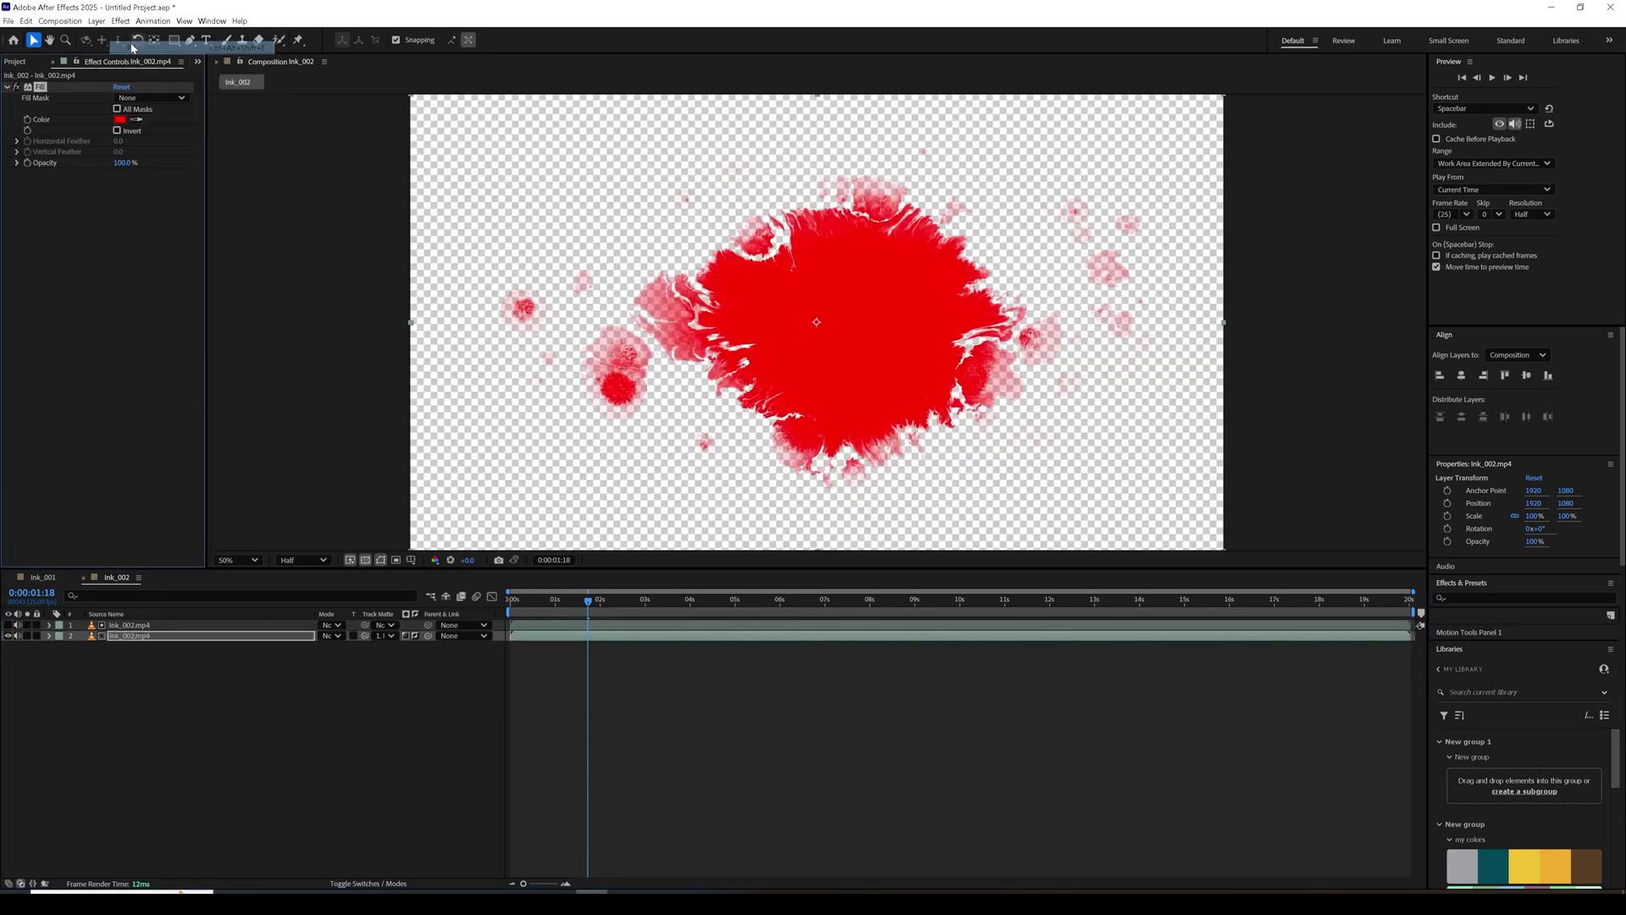
{"action": "left_click", "coordinate": [120, 121]}
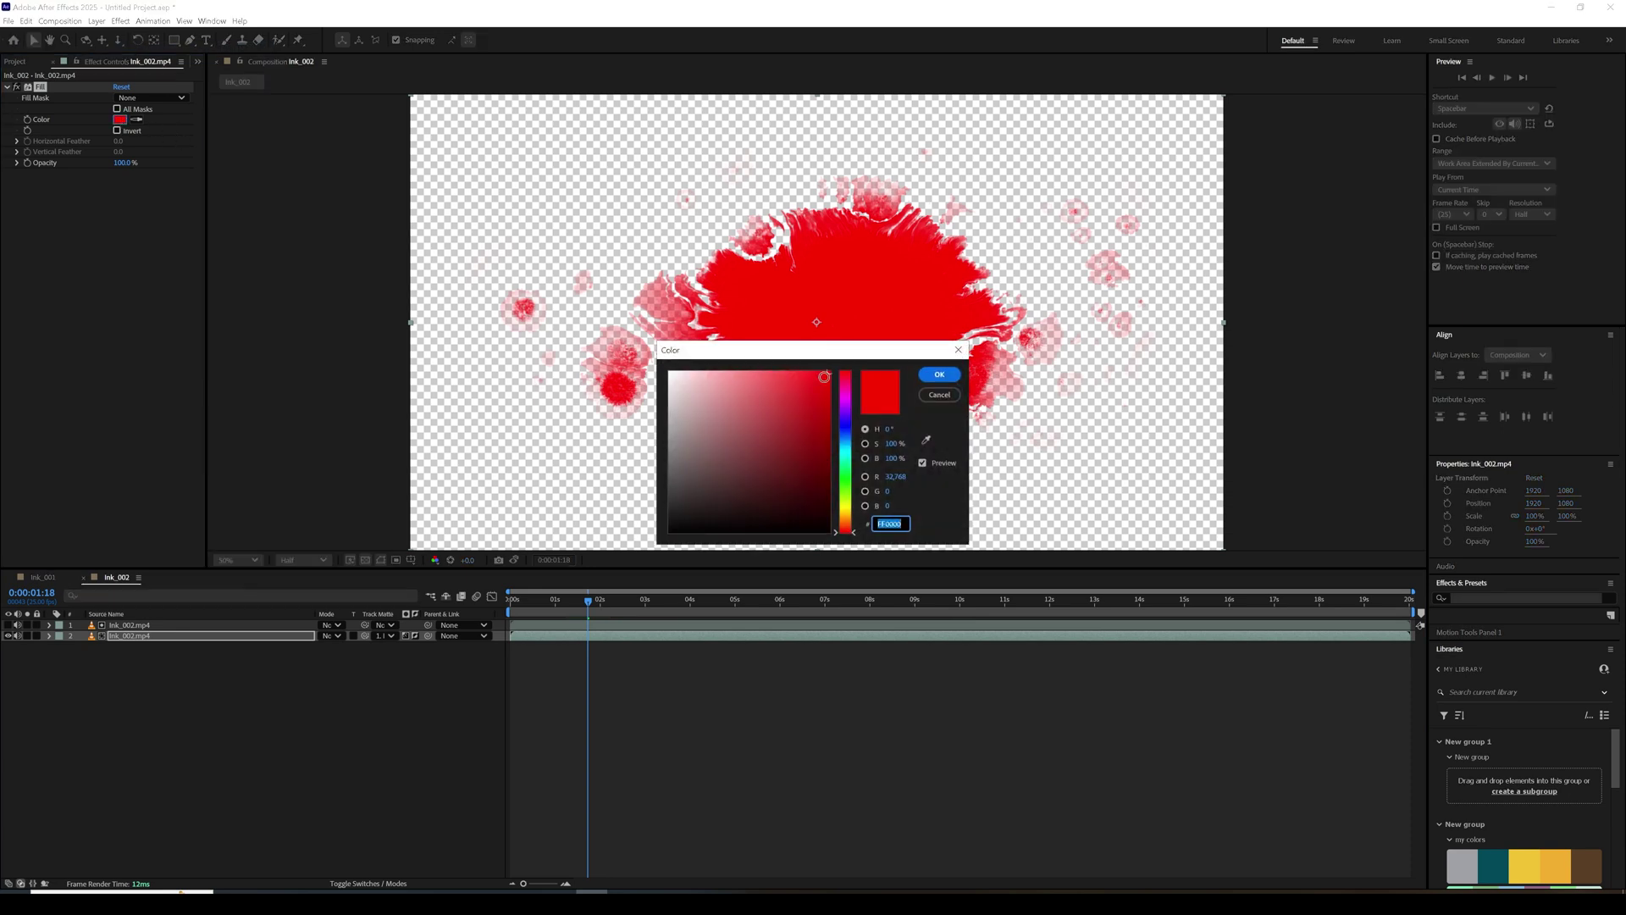
{"action": "left_click", "coordinate": [850, 448]}
{"action": "left_click", "coordinate": [760, 383]}
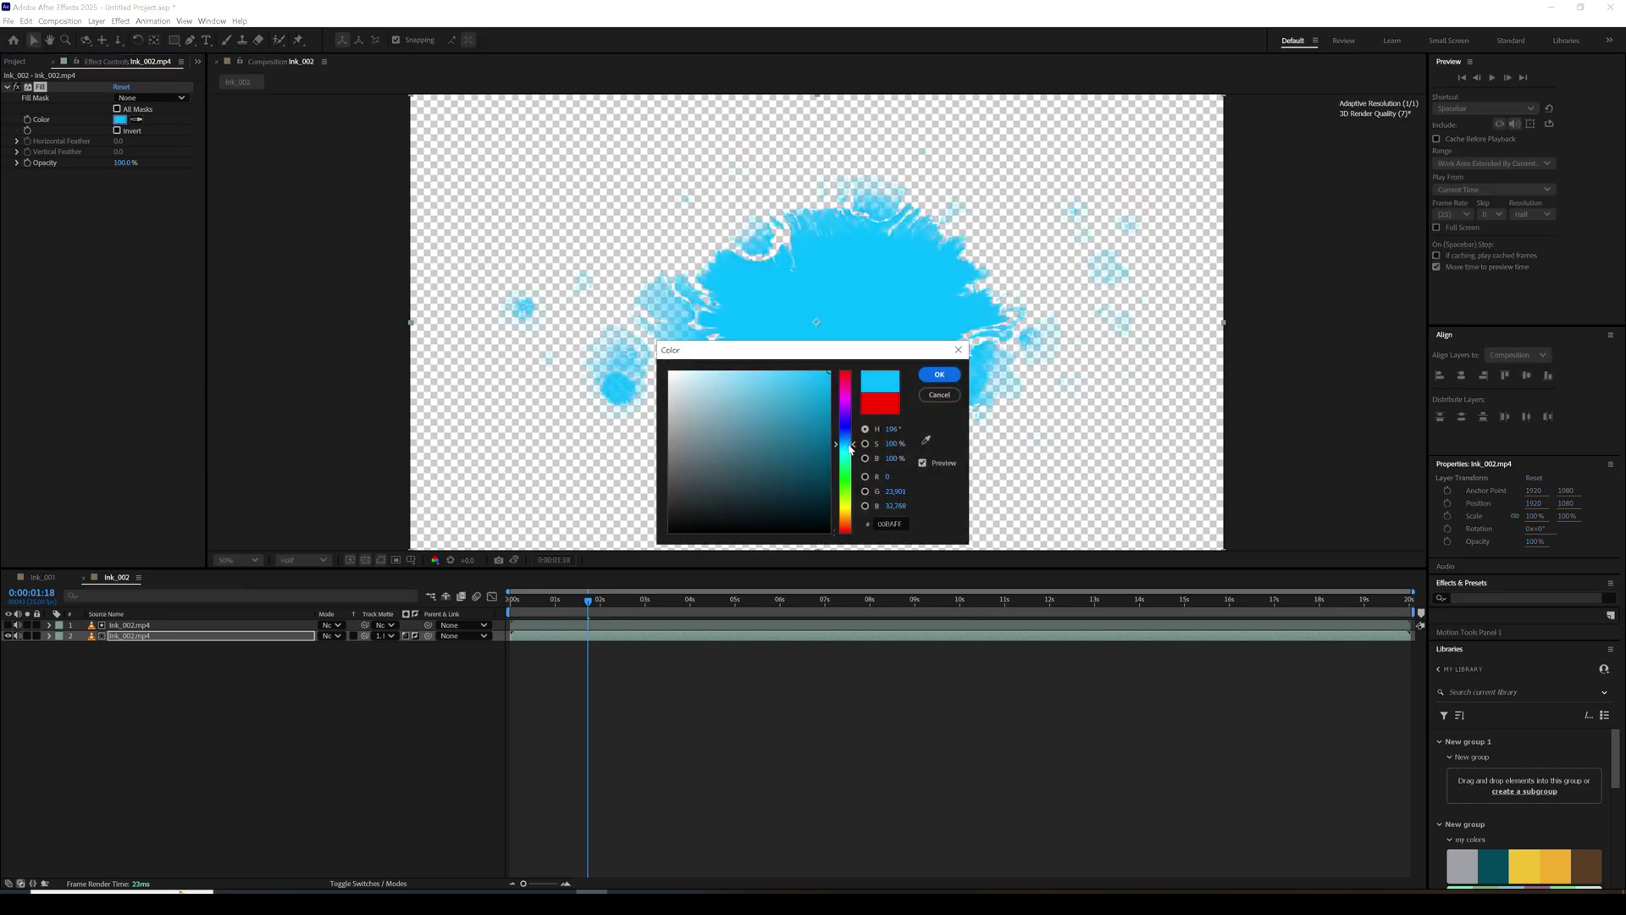
{"action": "left_click_drag", "start_coordinate": [761, 383], "coordinate": [752, 383]}
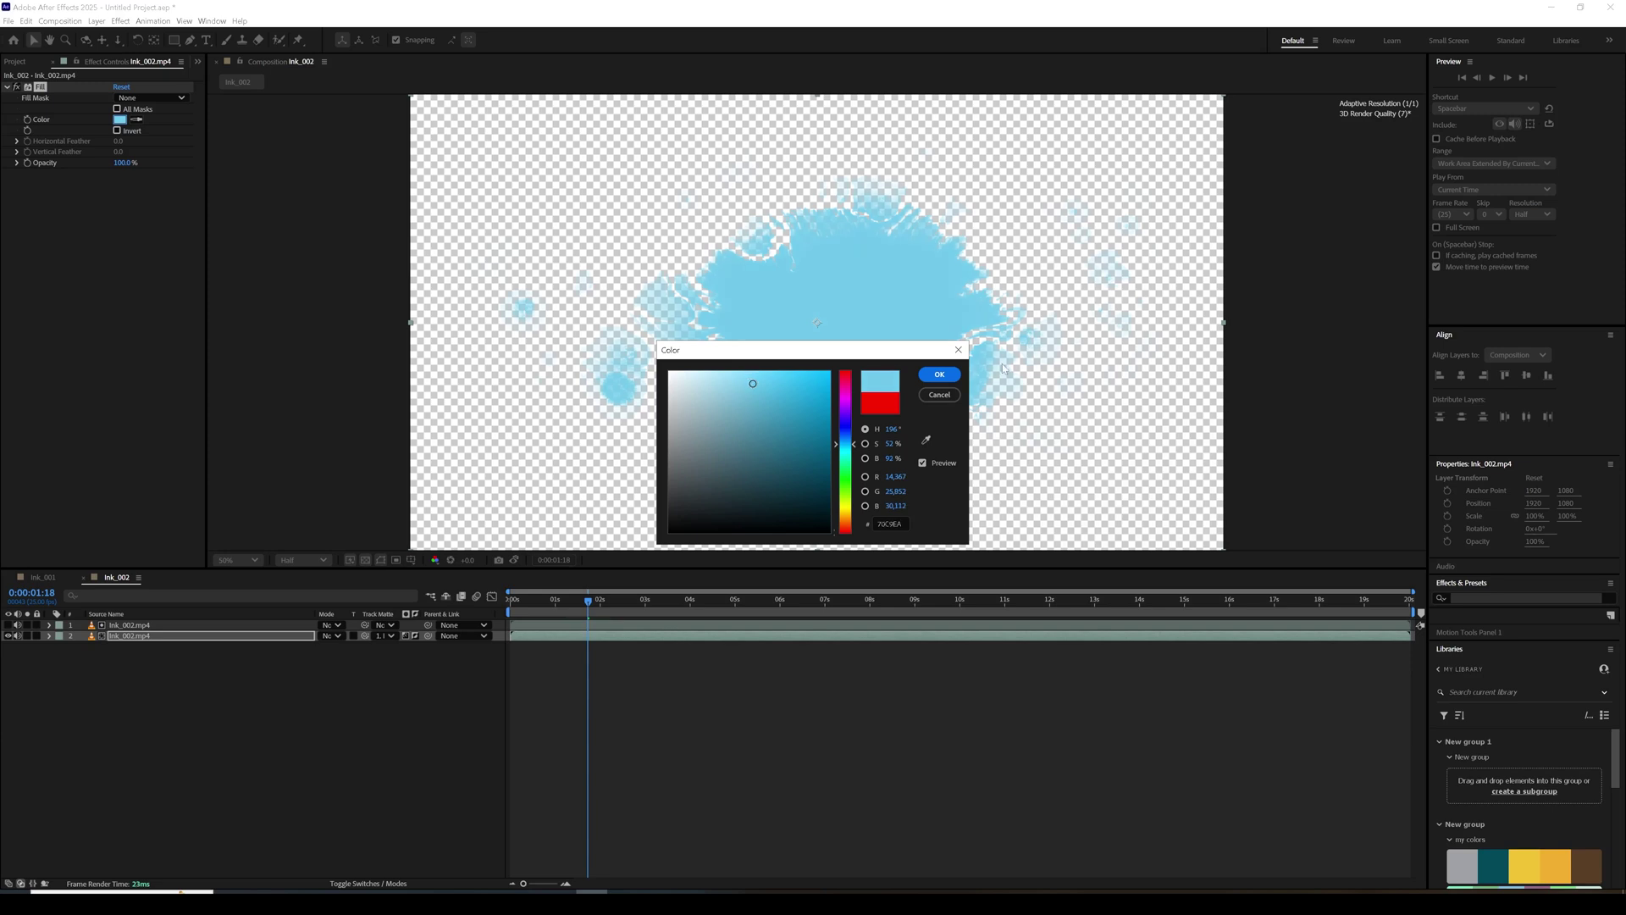
{"action": "left_click", "coordinate": [935, 375]}
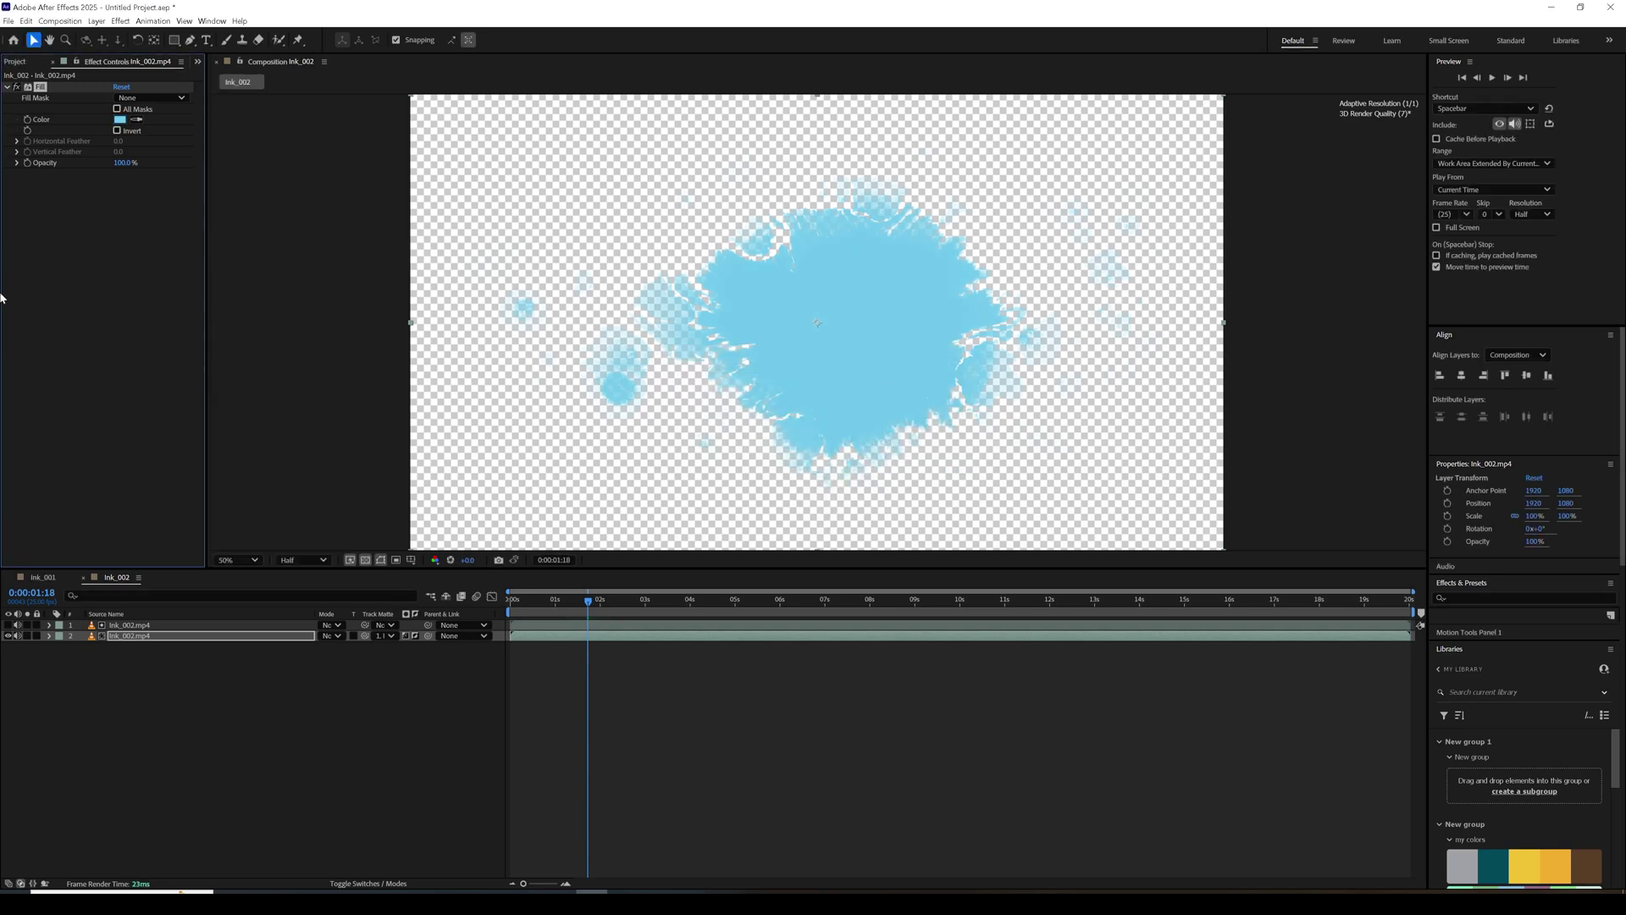
Create a new composition from Ink_003.mp4 and move the current time to 0:00:03:05.
{"action": "left_click", "coordinate": [19, 65]}
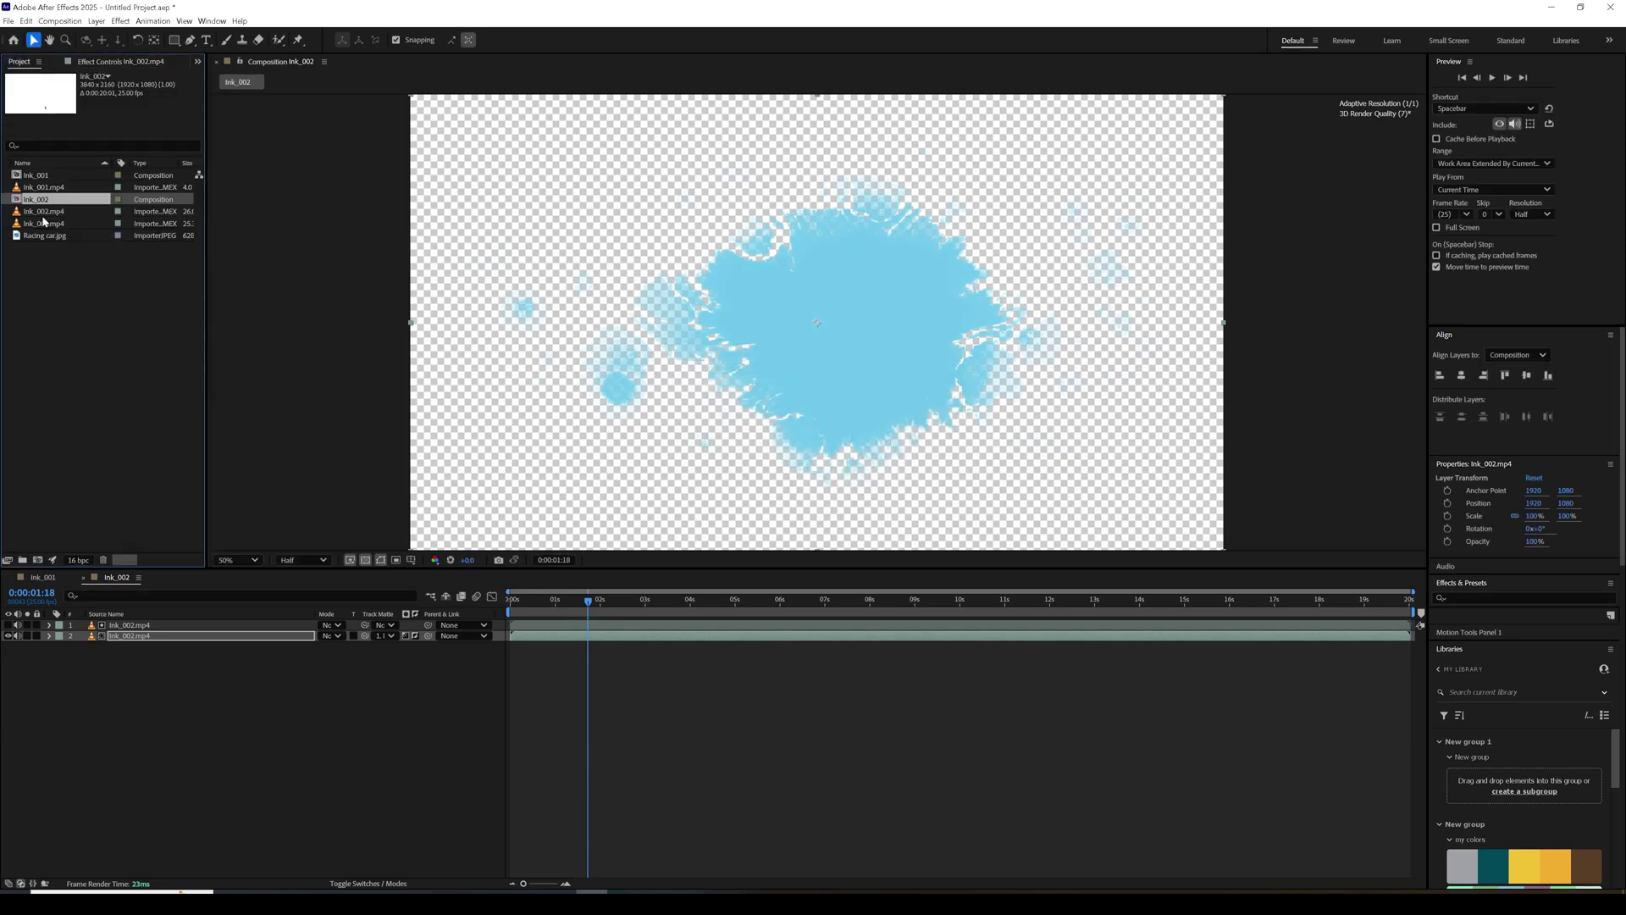
{"action": "left_click", "coordinate": [49, 224]}
{"action": "left_click_drag", "start_coordinate": [49, 226], "coordinate": [39, 561]}
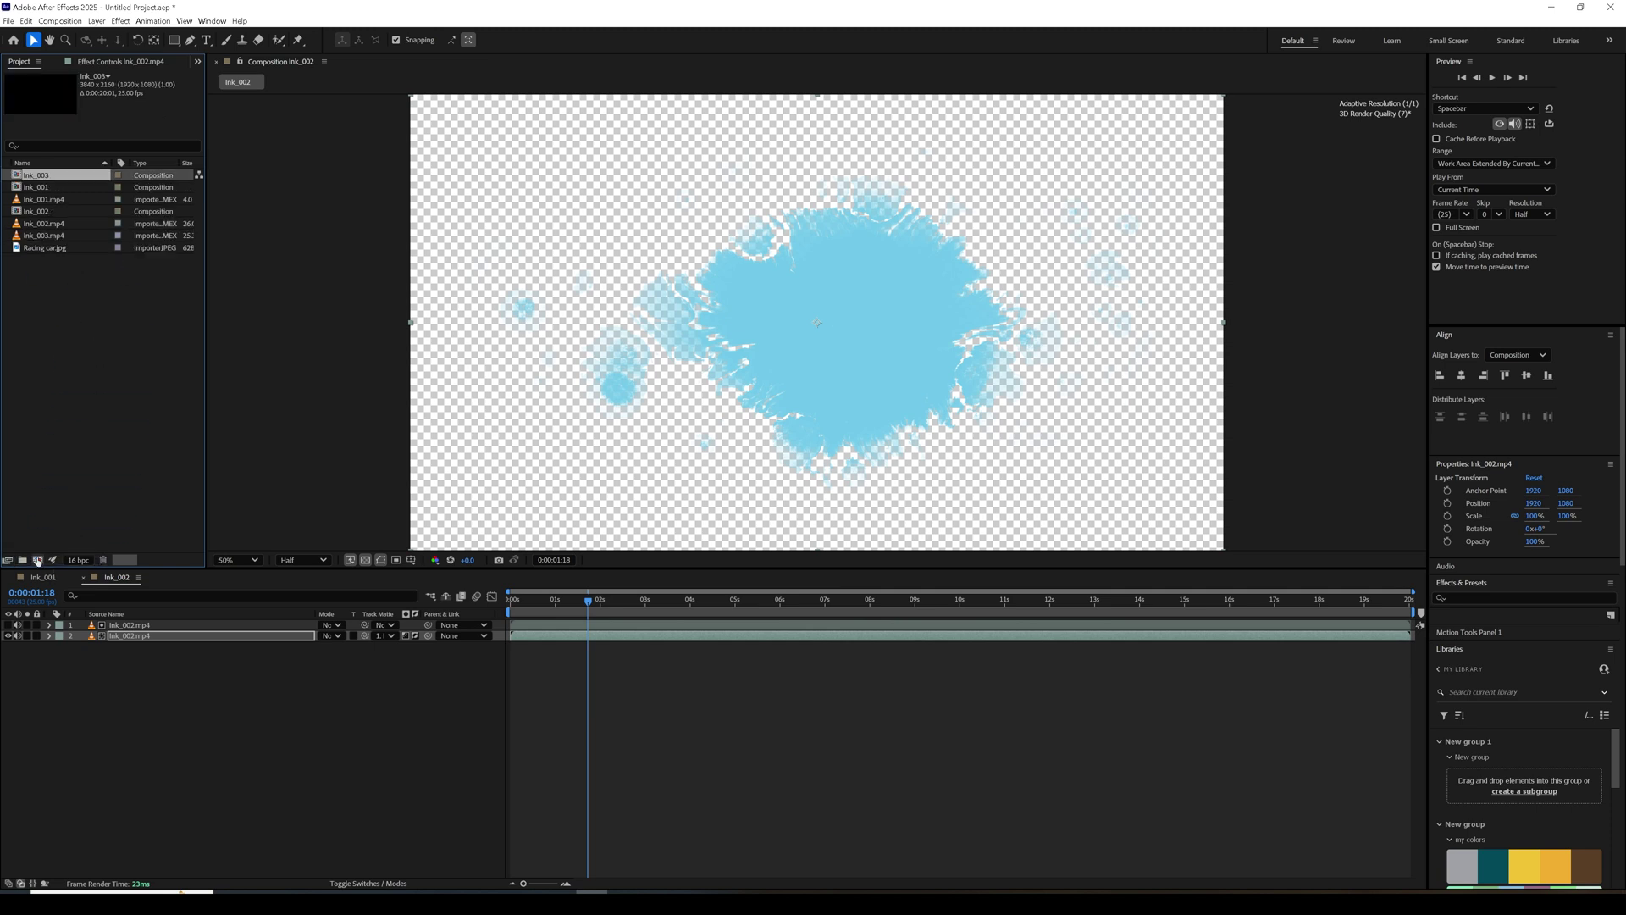
{"action": "left_click_drag", "start_coordinate": [588, 610], "coordinate": [653, 603]}
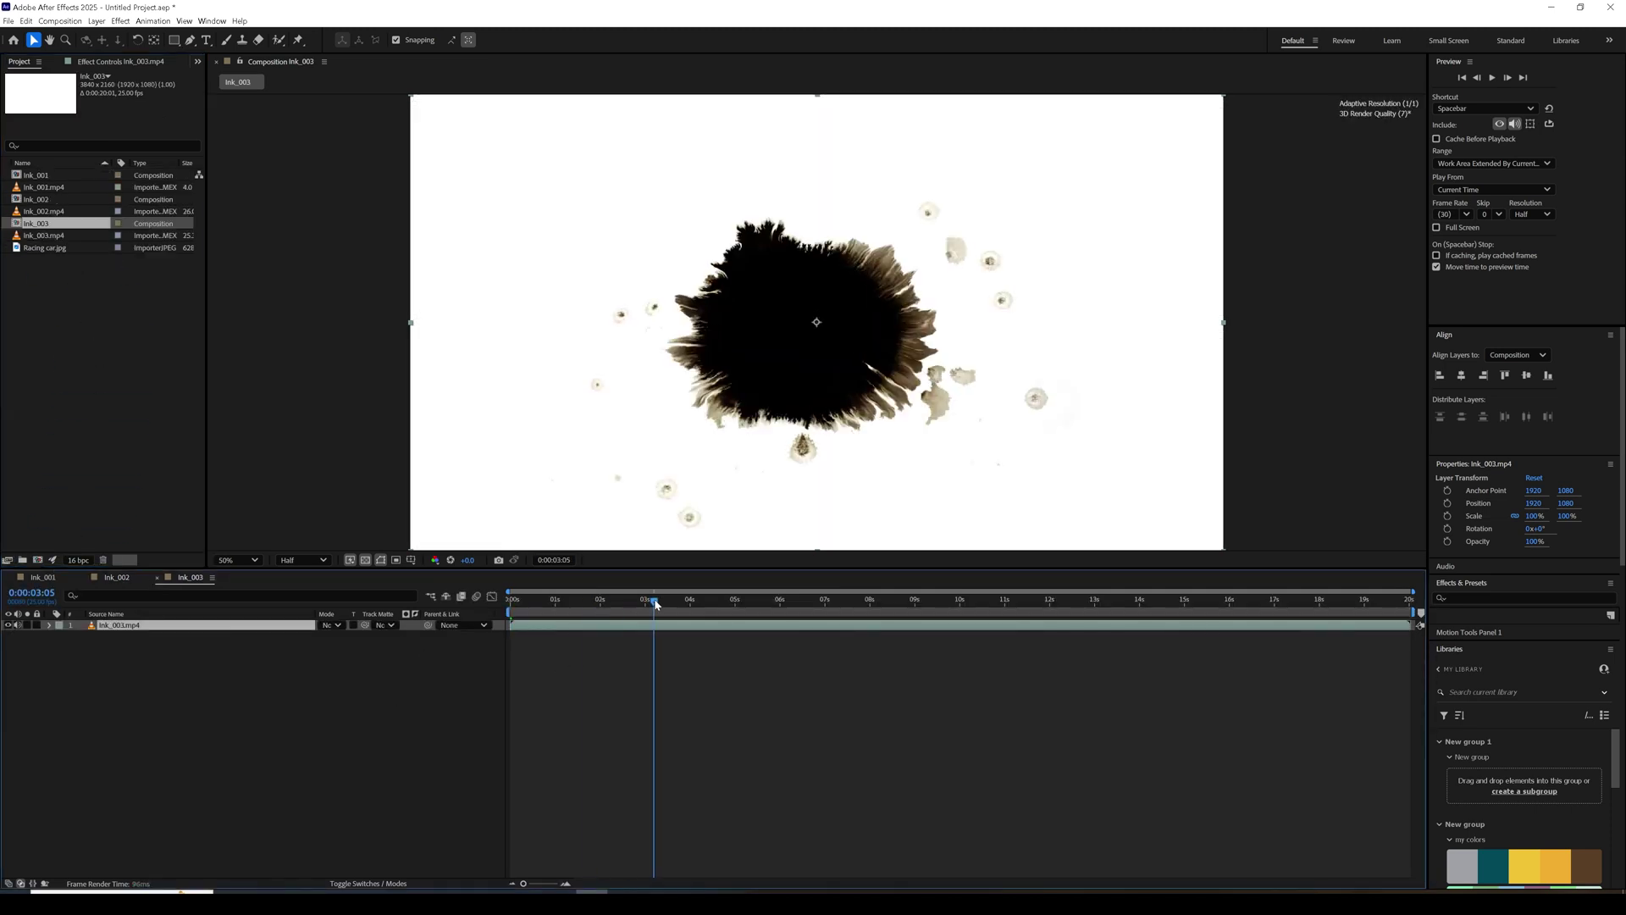
Duplicate the Ink_003.mp4 layer and set the upper copy as an inverted luma track matte for the lower layer.
{"action": "key", "text": "ctrl+d"}
{"action": "left_click_drag", "start_coordinate": [364, 636], "coordinate": [303, 626]}
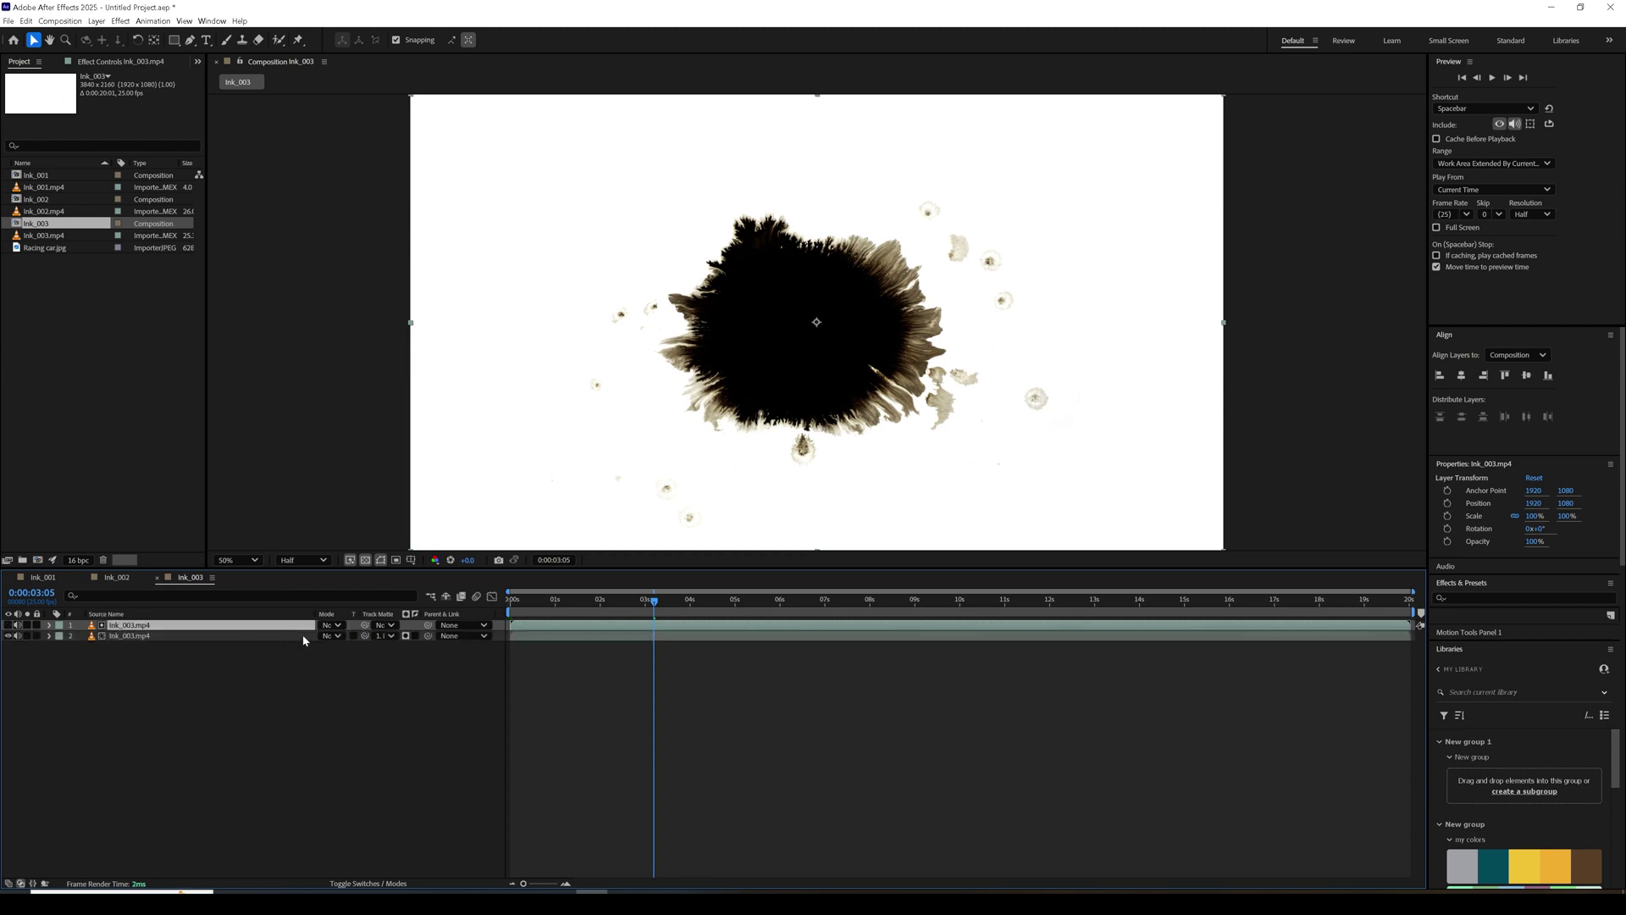
{"action": "left_click", "coordinate": [406, 636]}
{"action": "left_click", "coordinate": [405, 636]}
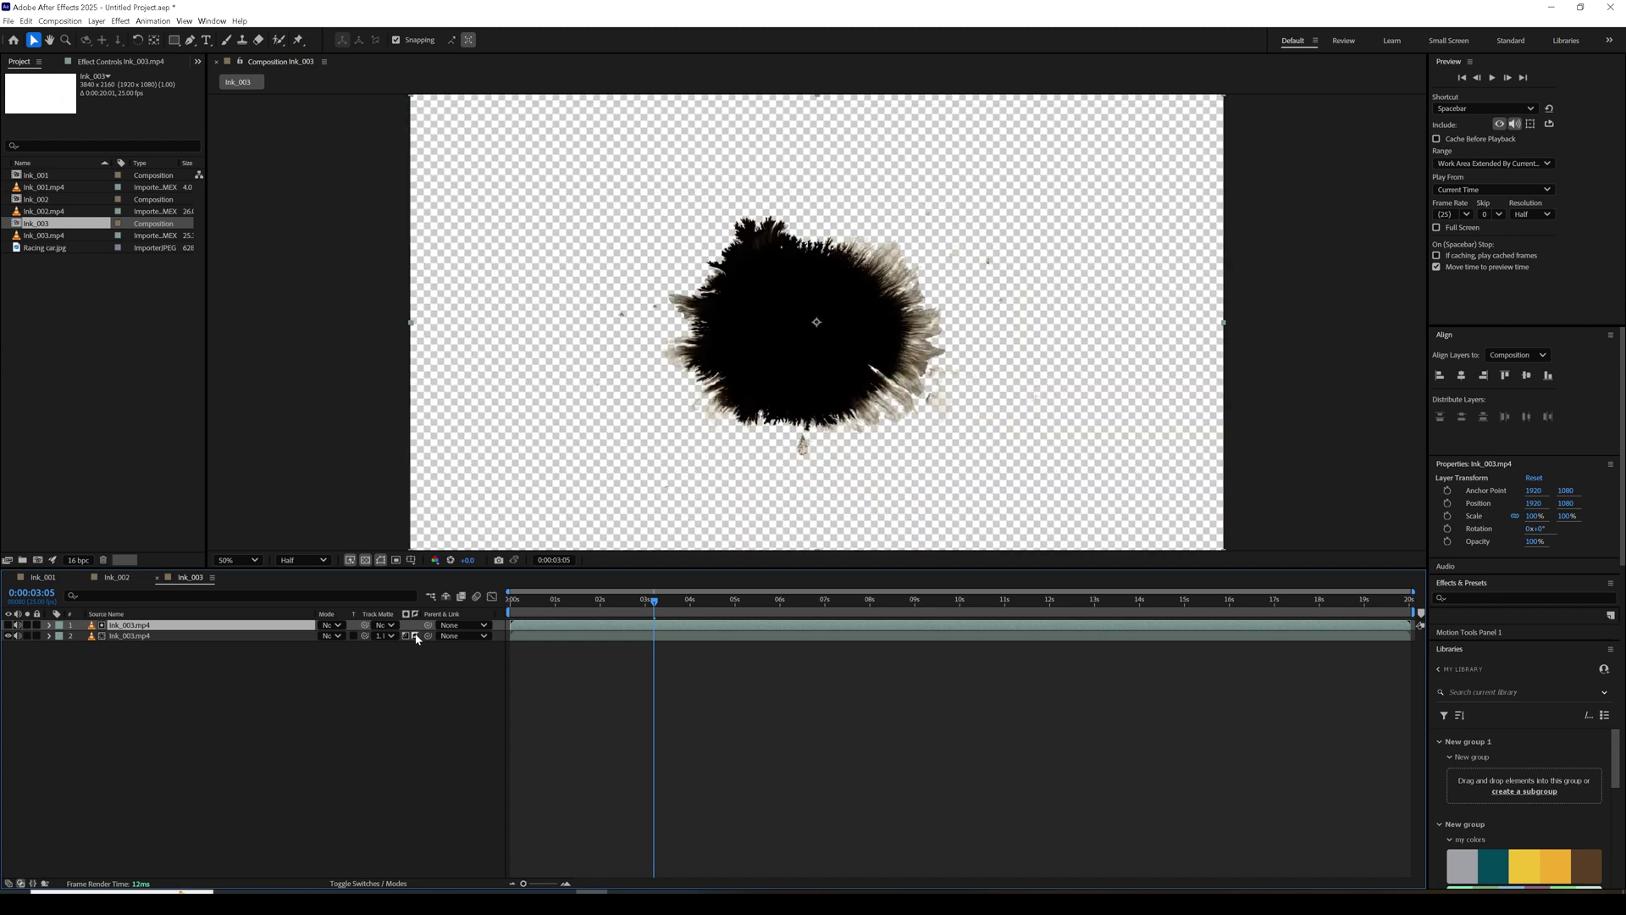
Apply a Fill effect to the lower Ink_003.mp4 layer and set its colour to tan with hue 43°, 35% saturation and 63% brightness.
{"action": "left_click", "coordinate": [271, 637]}
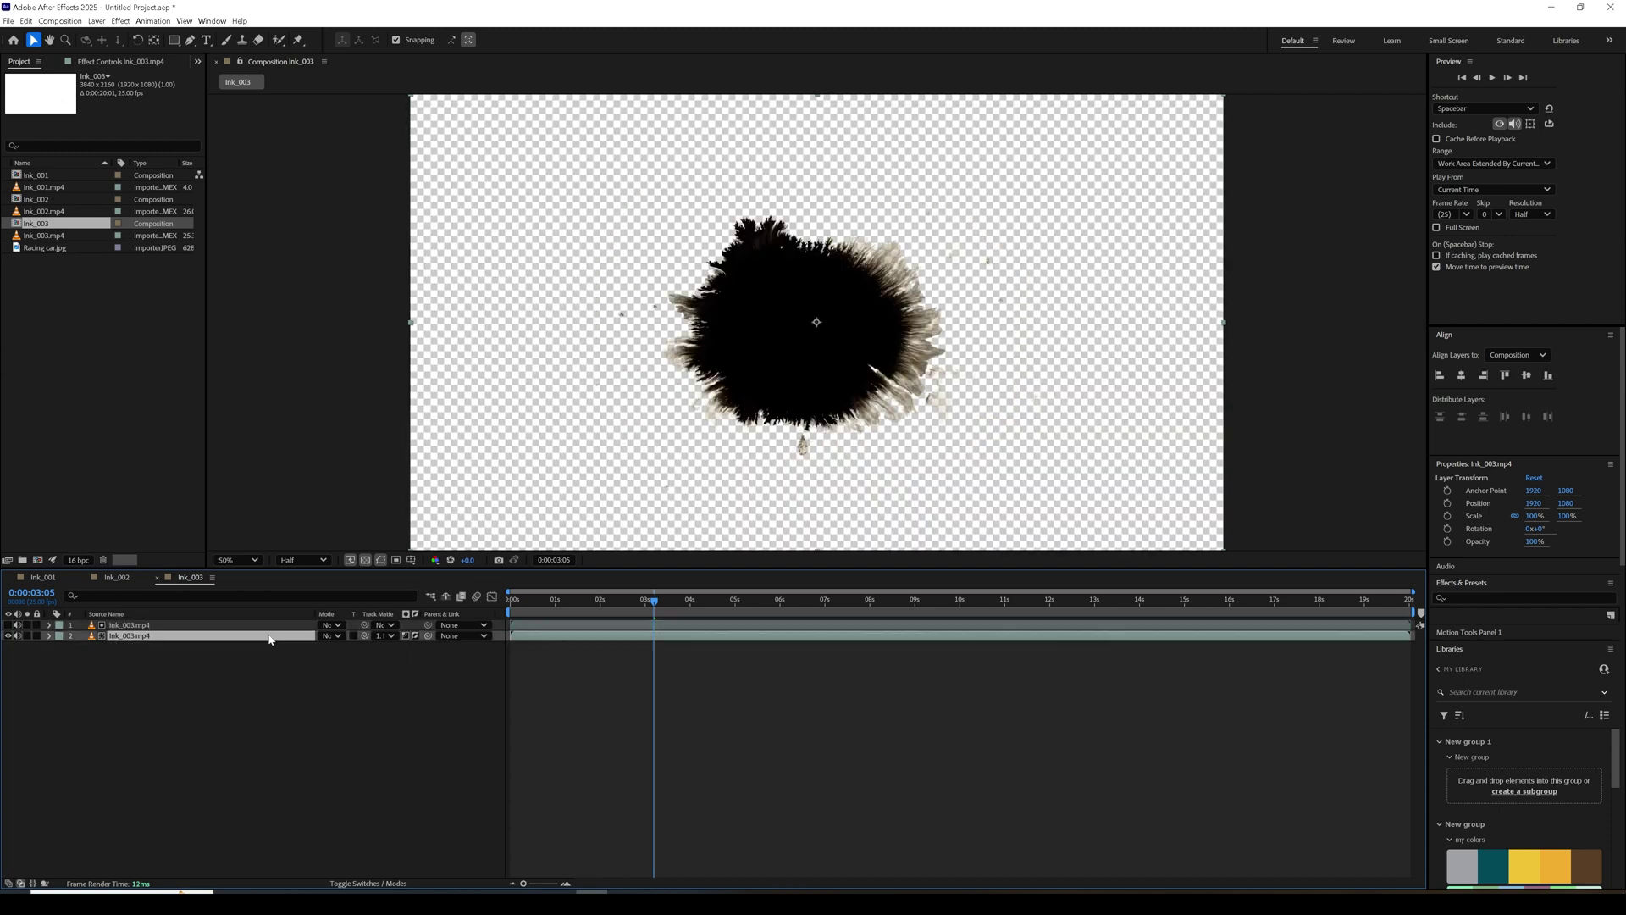
{"action": "left_click", "coordinate": [120, 20]}
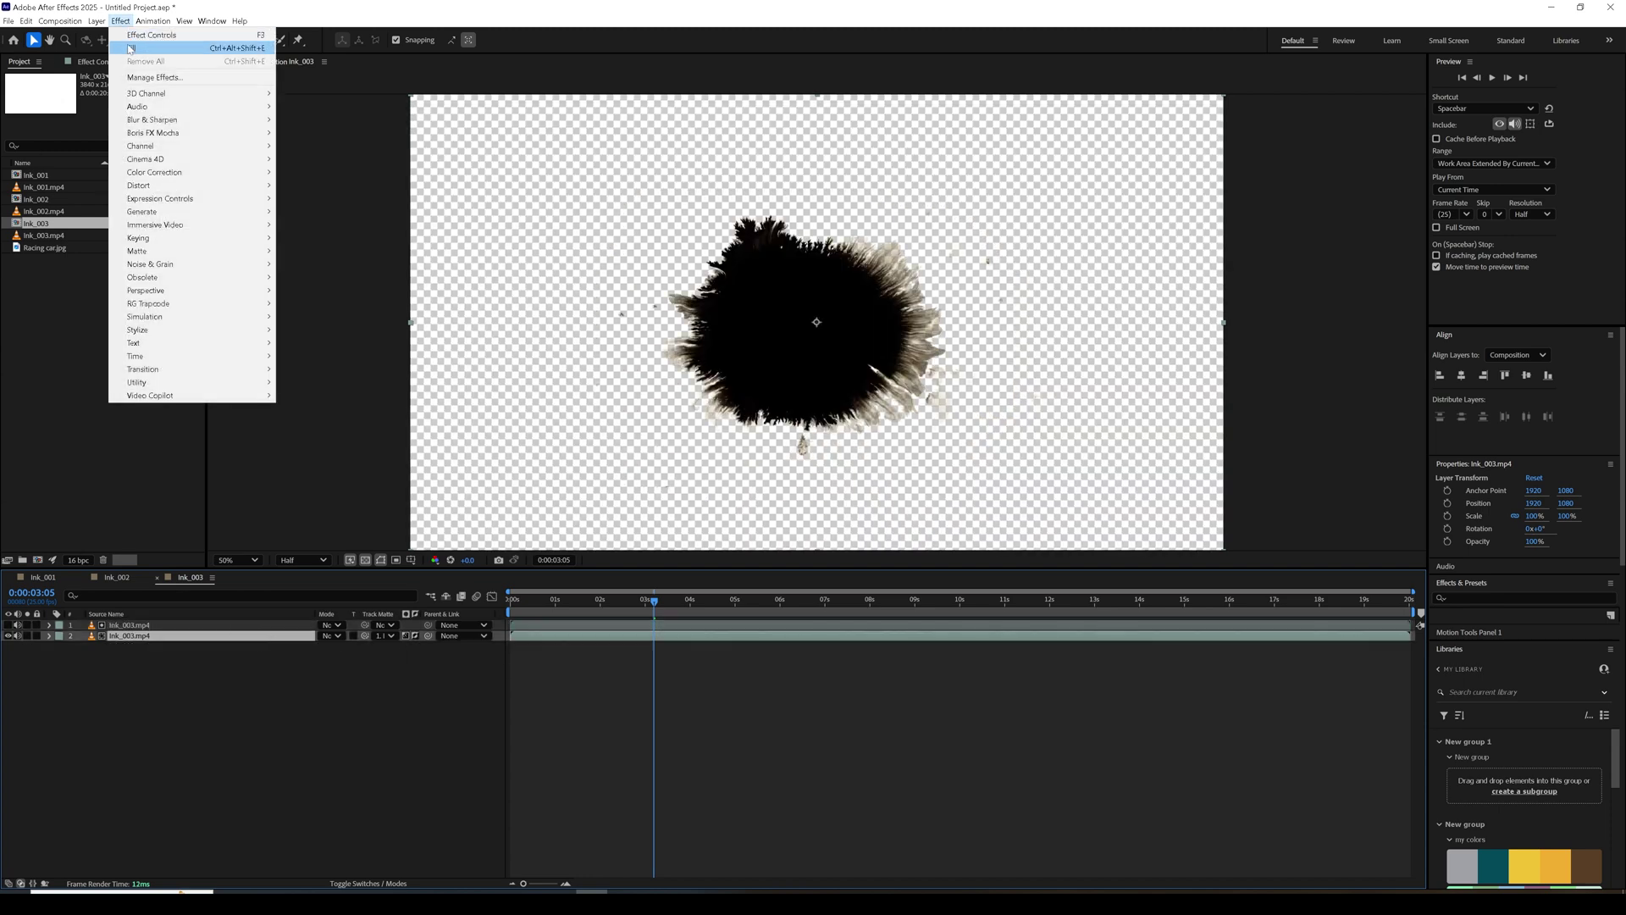
{"action": "left_click", "coordinate": [131, 48]}
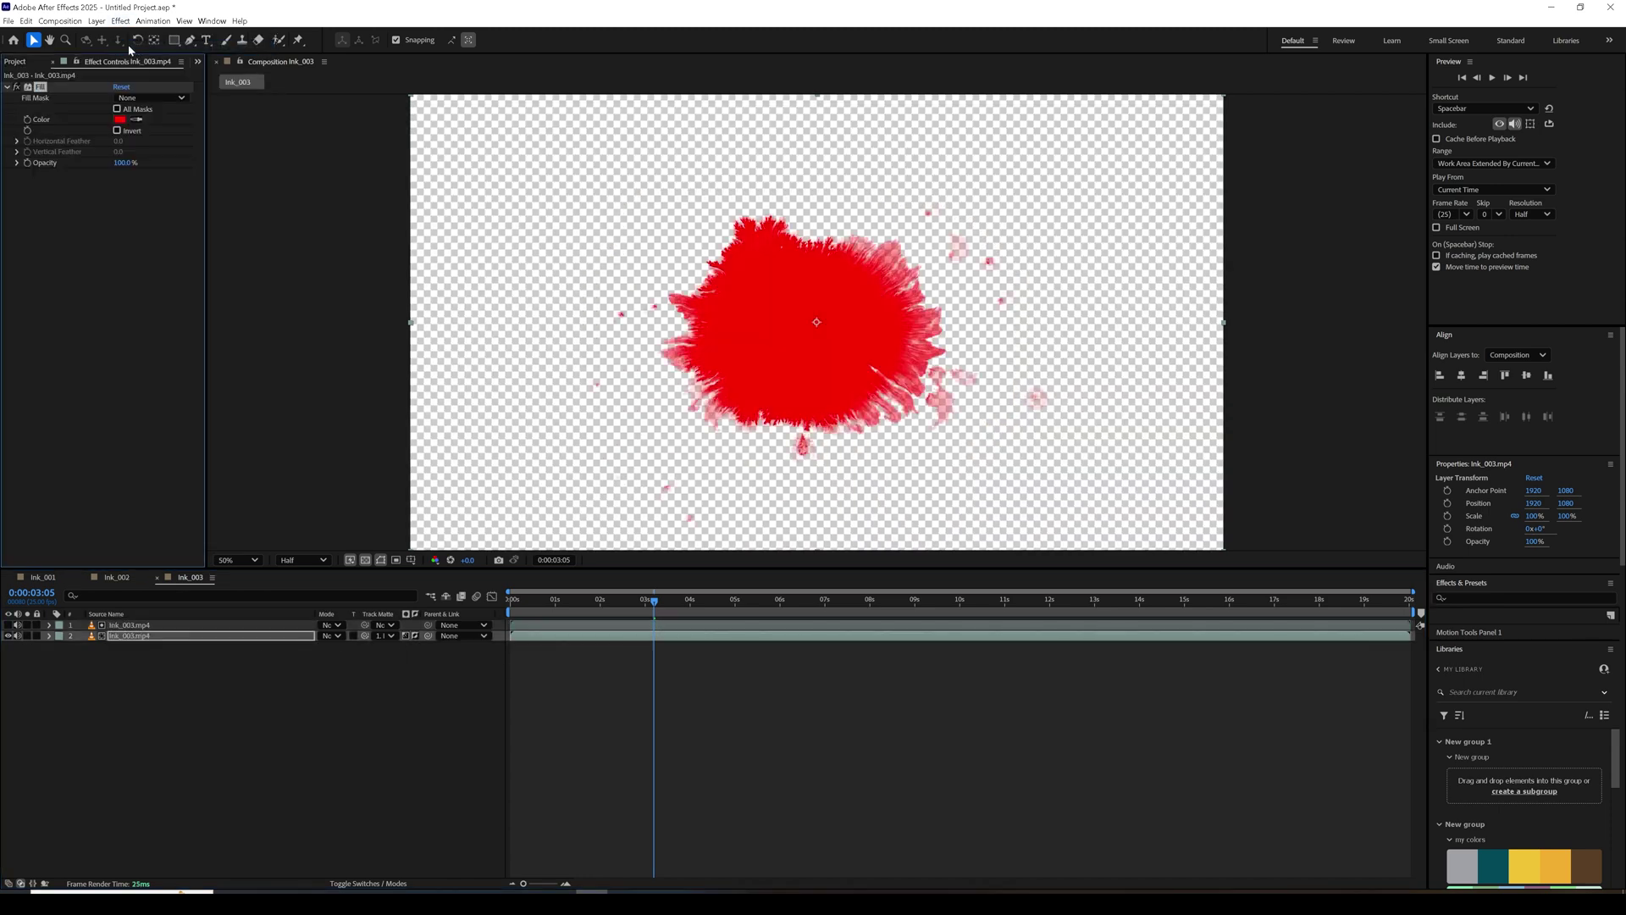
{"action": "left_click", "coordinate": [120, 119]}
{"action": "mouse_move", "coordinate": [848, 491]}
{"action": "left_mouse_down"}
{"action": "mouse_move", "coordinate": [850, 513]}
{"action": "mouse_move", "coordinate": [855, 462]}
{"action": "mouse_move", "coordinate": [855, 514]}
{"action": "left_mouse_up"}
{"action": "left_click", "coordinate": [716, 418]}
{"action": "mouse_move", "coordinate": [716, 419]}
{"action": "left_mouse_down"}
{"action": "mouse_move", "coordinate": [735, 440]}
{"action": "mouse_move", "coordinate": [750, 417]}
{"action": "mouse_move", "coordinate": [724, 429]}
{"action": "left_mouse_up"}
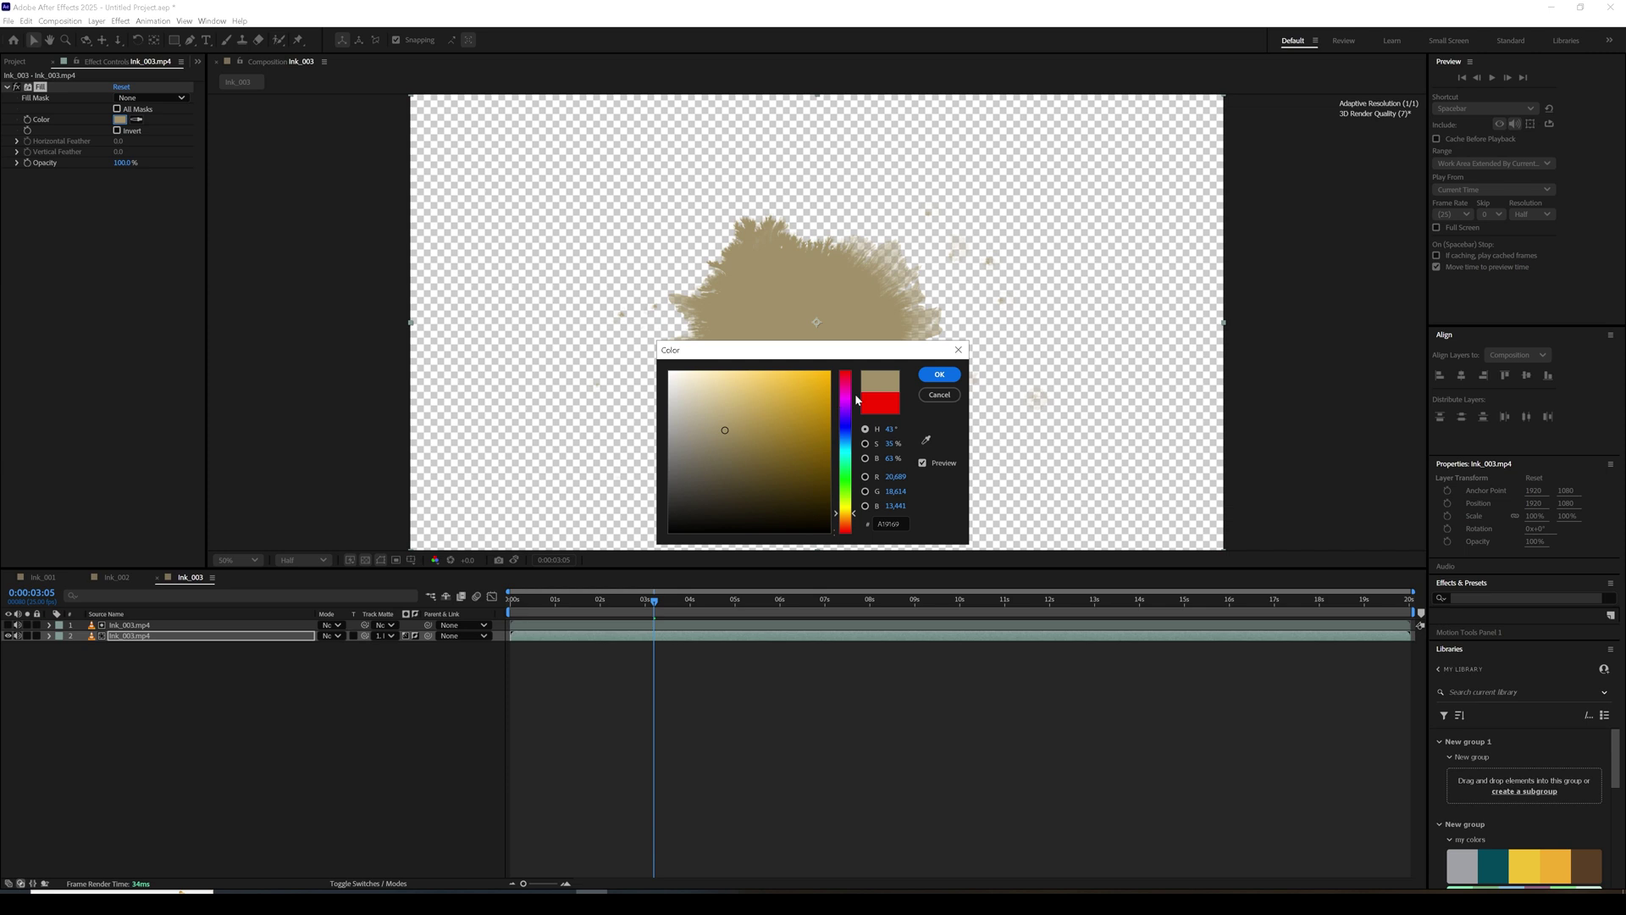
{"action": "left_click", "coordinate": [938, 375]}
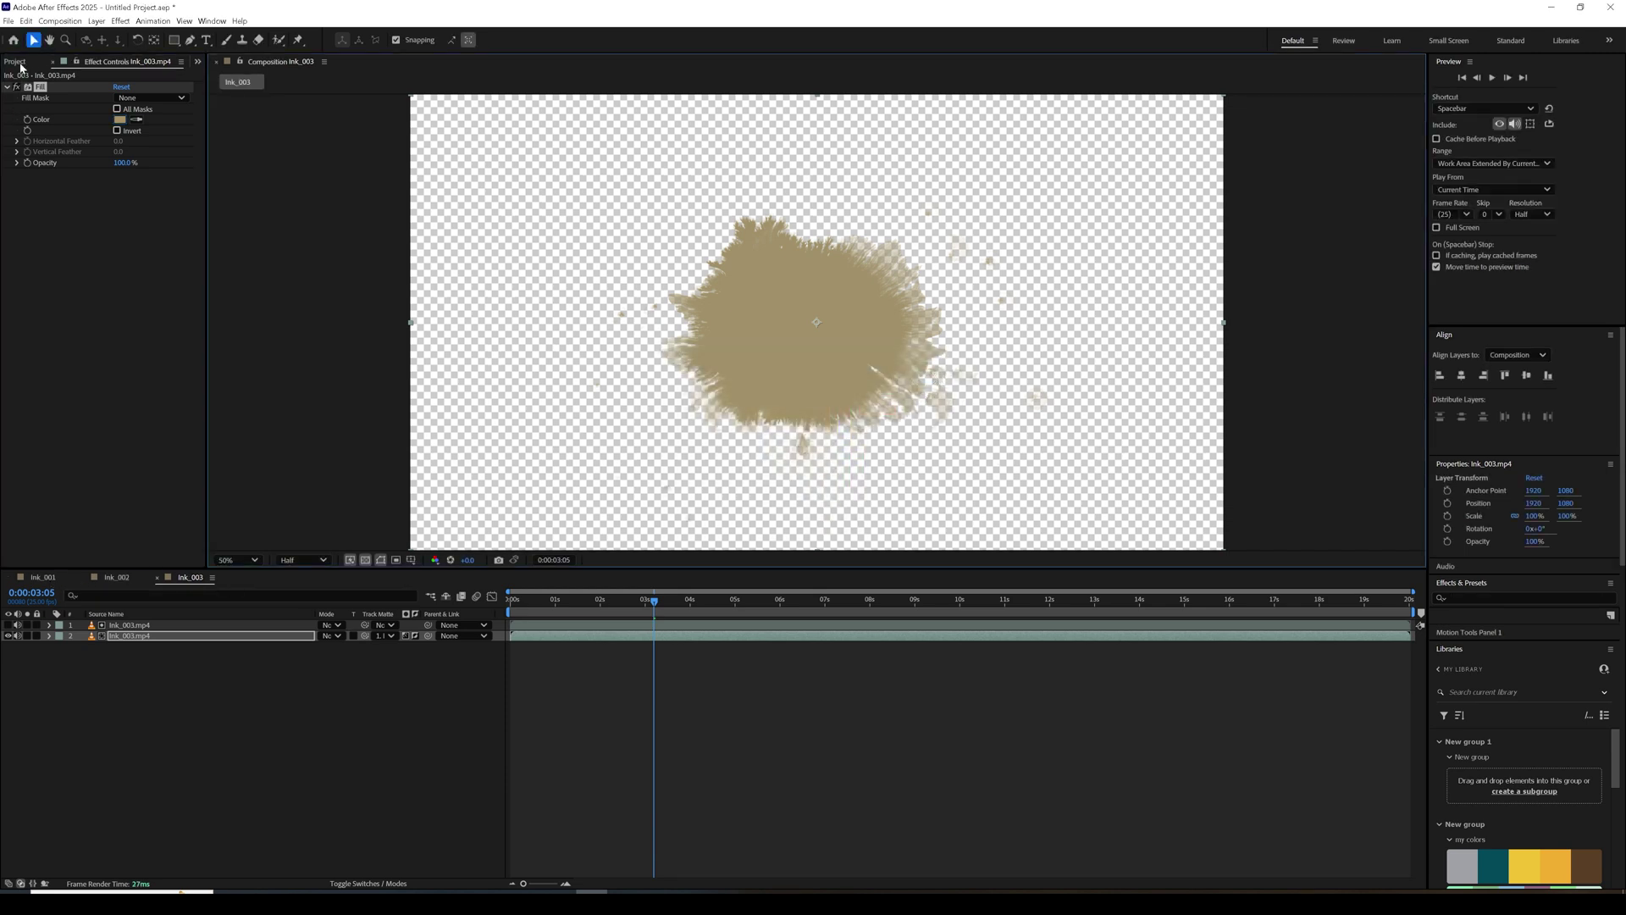
Create a new 1920x1080, 24 fps composition named "Main comp".
{"action": "left_click", "coordinate": [17, 62]}
{"action": "left_click", "coordinate": [41, 175]}
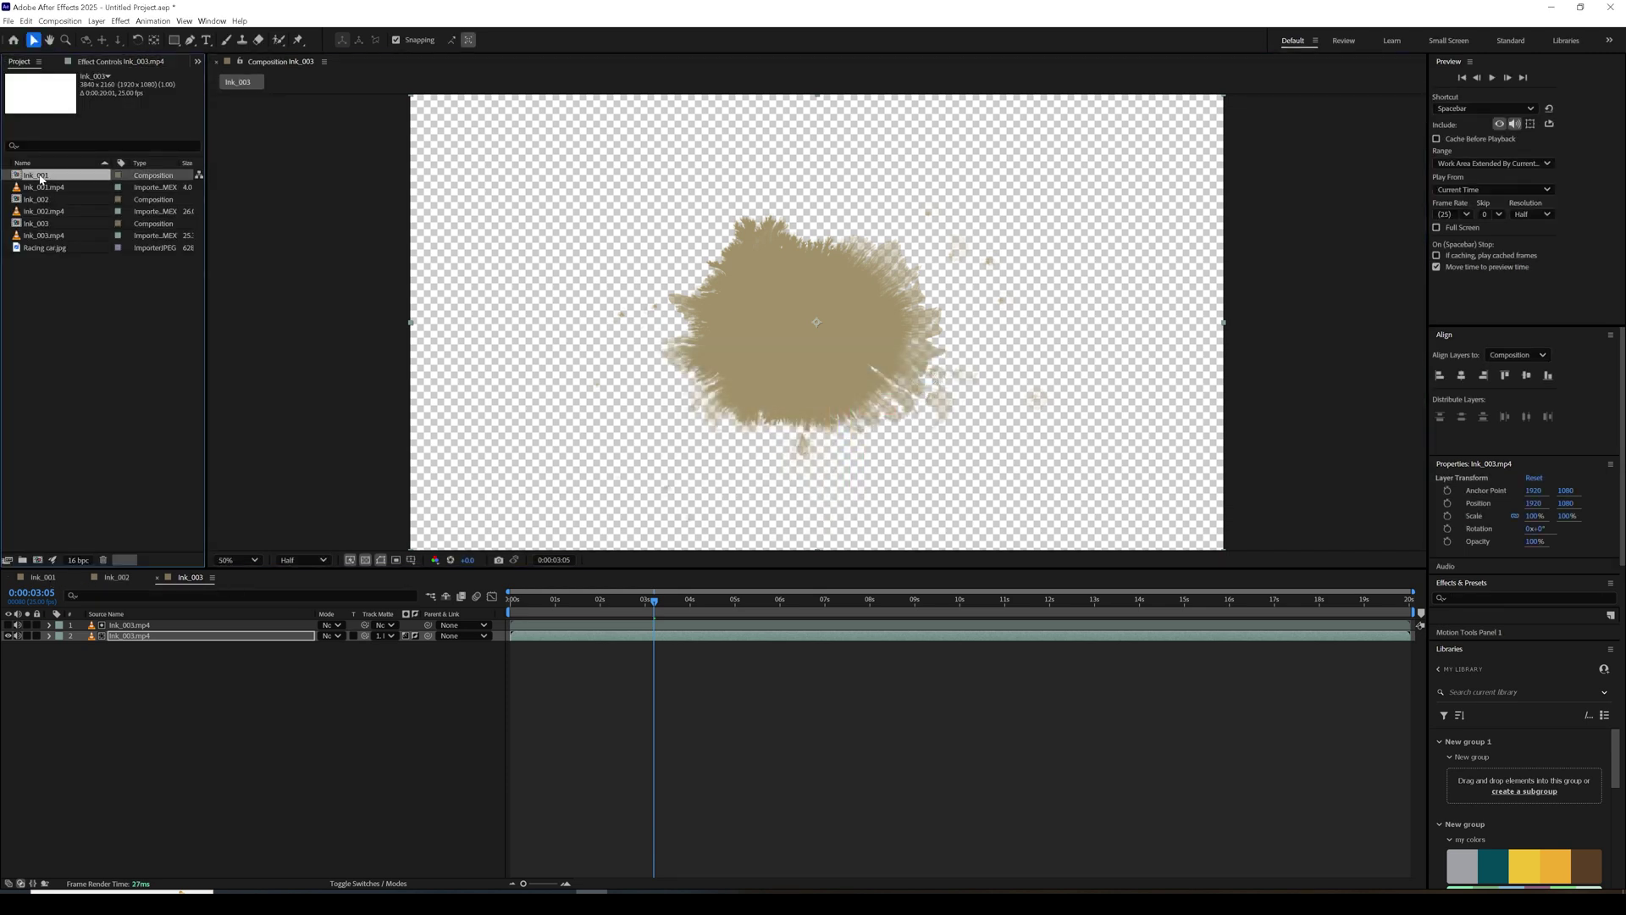
{"action": "left_click", "coordinate": [37, 200]}
{"action": "left_click", "coordinate": [35, 223]}
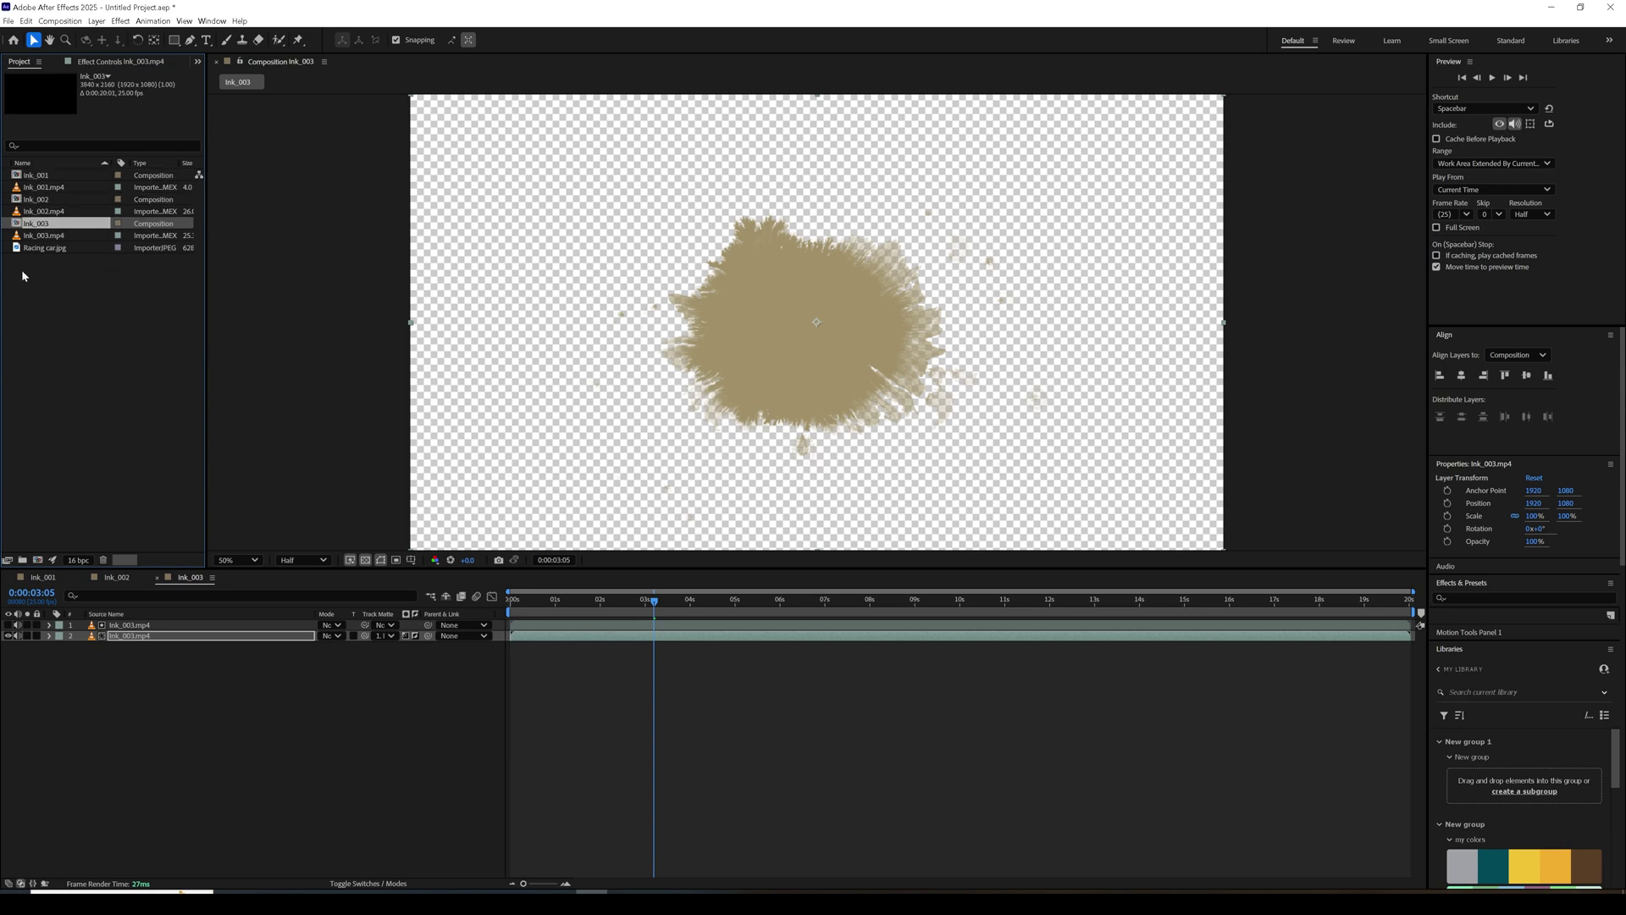
{"action": "key", "text": "ctrl+n"}
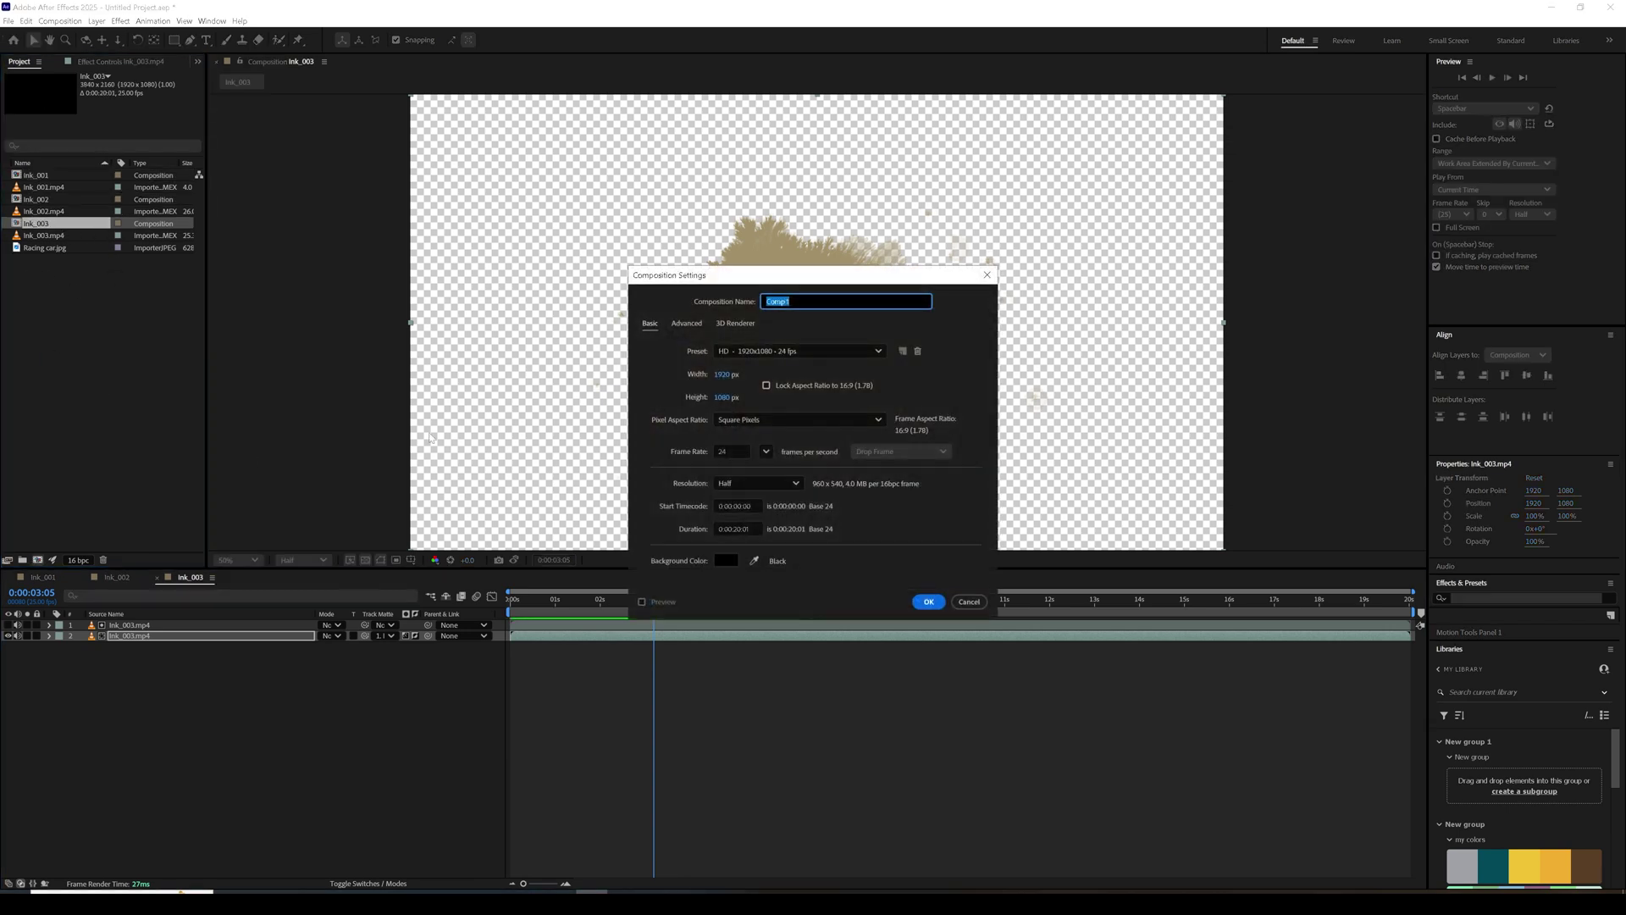
{"action": "type", "text": "Main c"}
{"action": "left_click", "coordinate": [929, 601]}
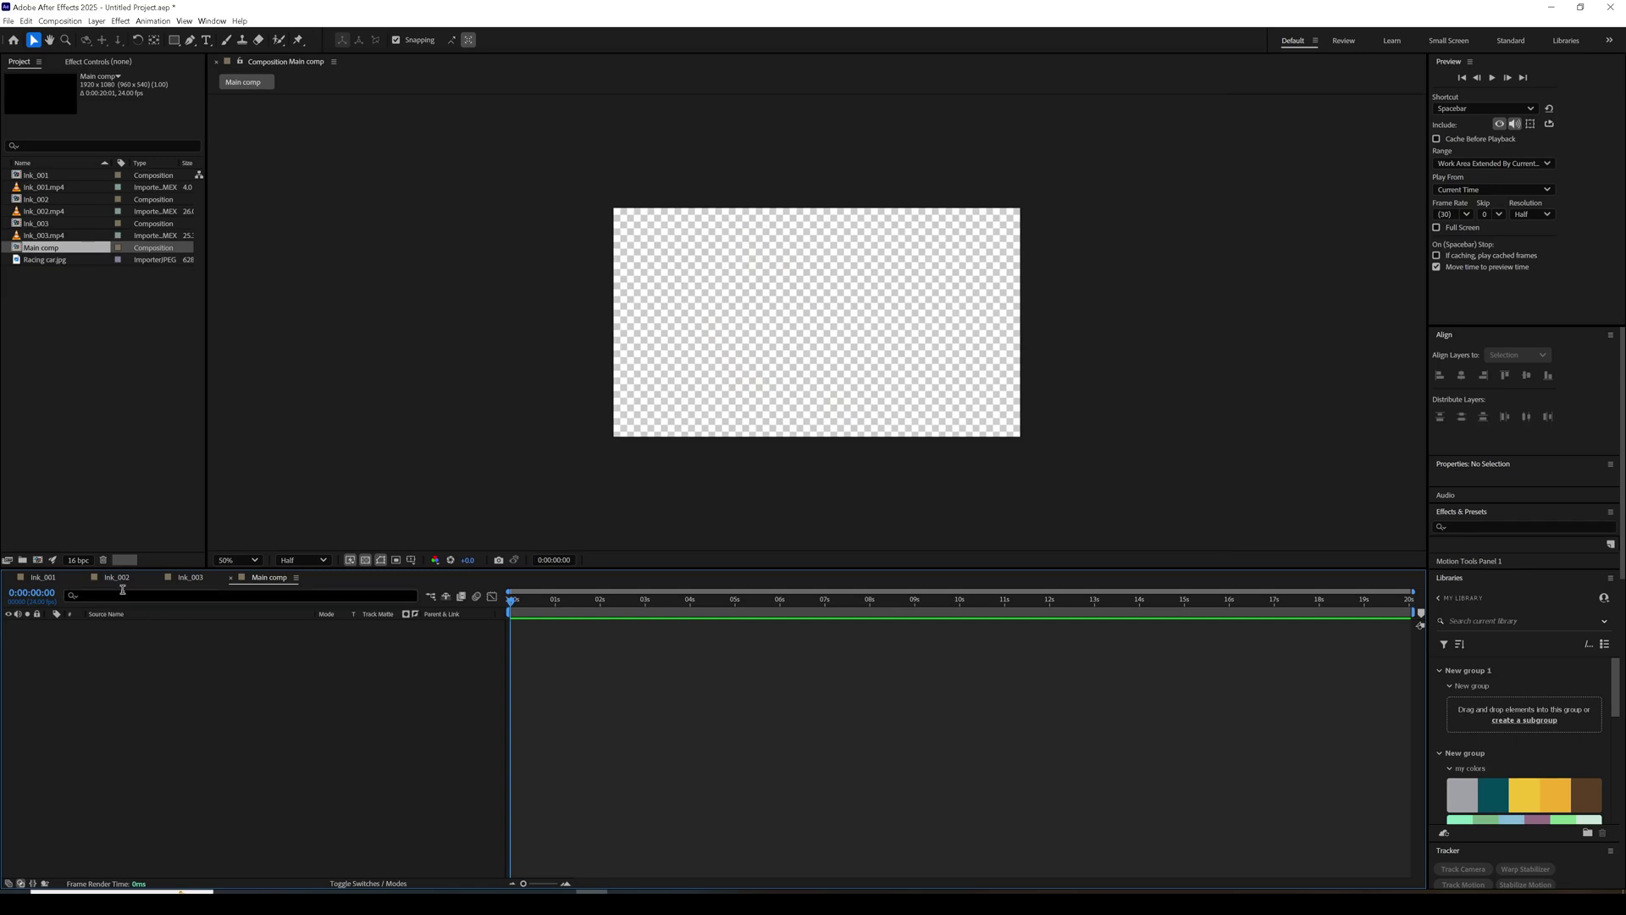
Add the Ink_003, Ink_002 and Ink_001 compositions as layers to Main comp and move the current time to 0:00:03:09.
{"action": "left_click", "coordinate": [38, 224]}
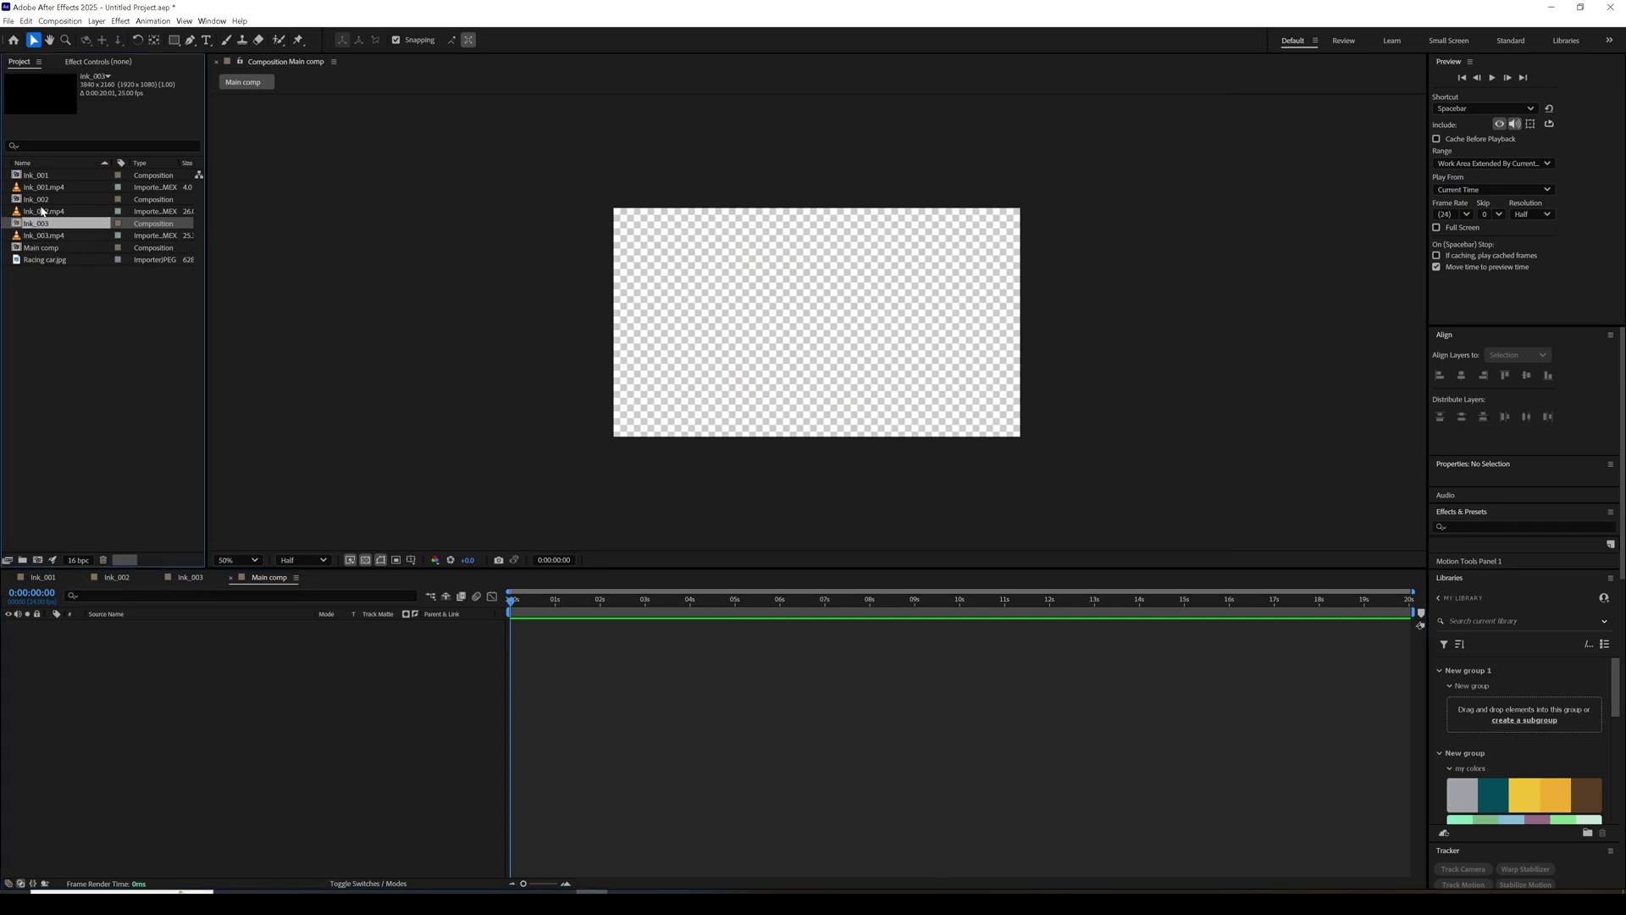
{"action": "left_click", "coordinate": [42, 201], "text": "ctrl"}
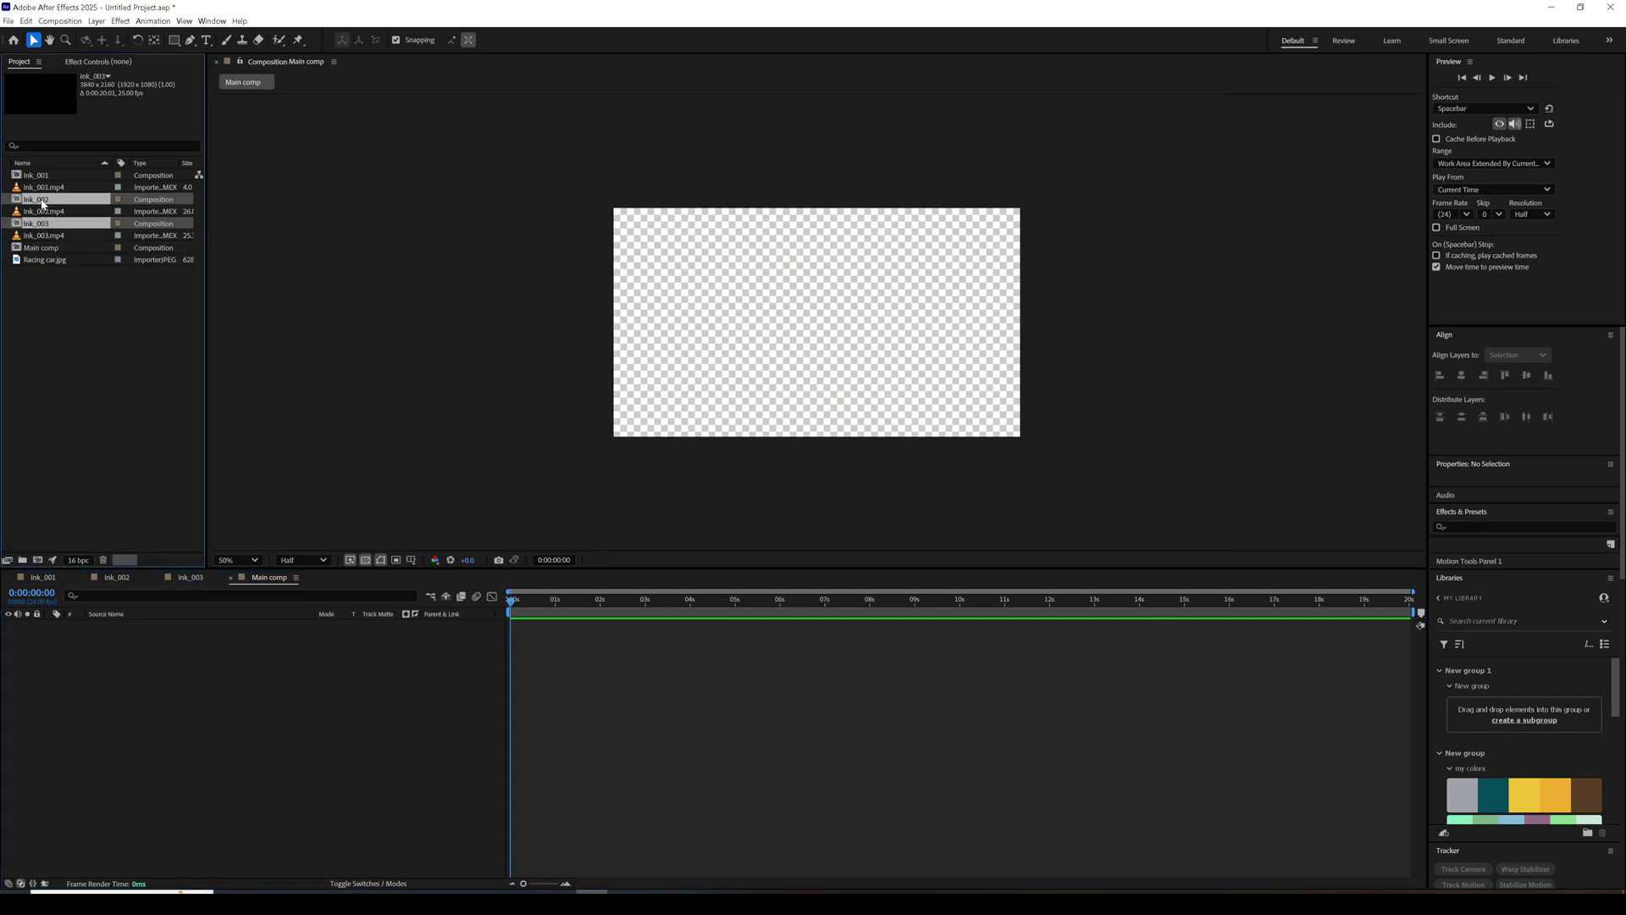
{"action": "left_click", "coordinate": [39, 177], "text": "ctrl"}
{"action": "left_click_drag", "start_coordinate": [58, 230], "coordinate": [175, 726]}
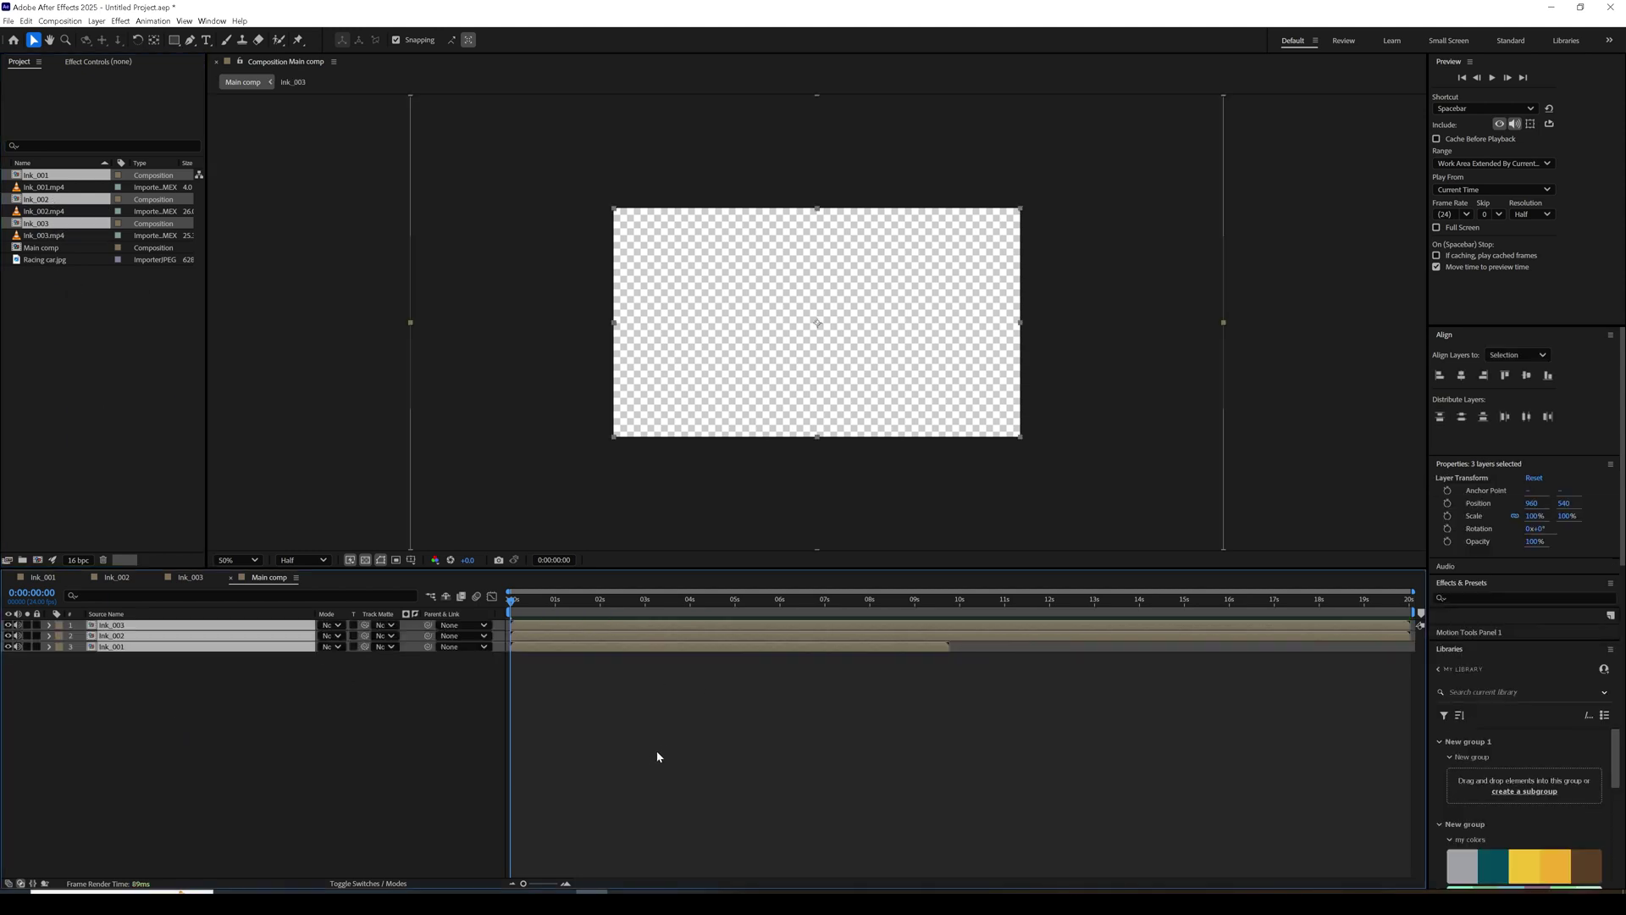
{"action": "left_click_drag", "start_coordinate": [583, 606], "coordinate": [662, 606]}
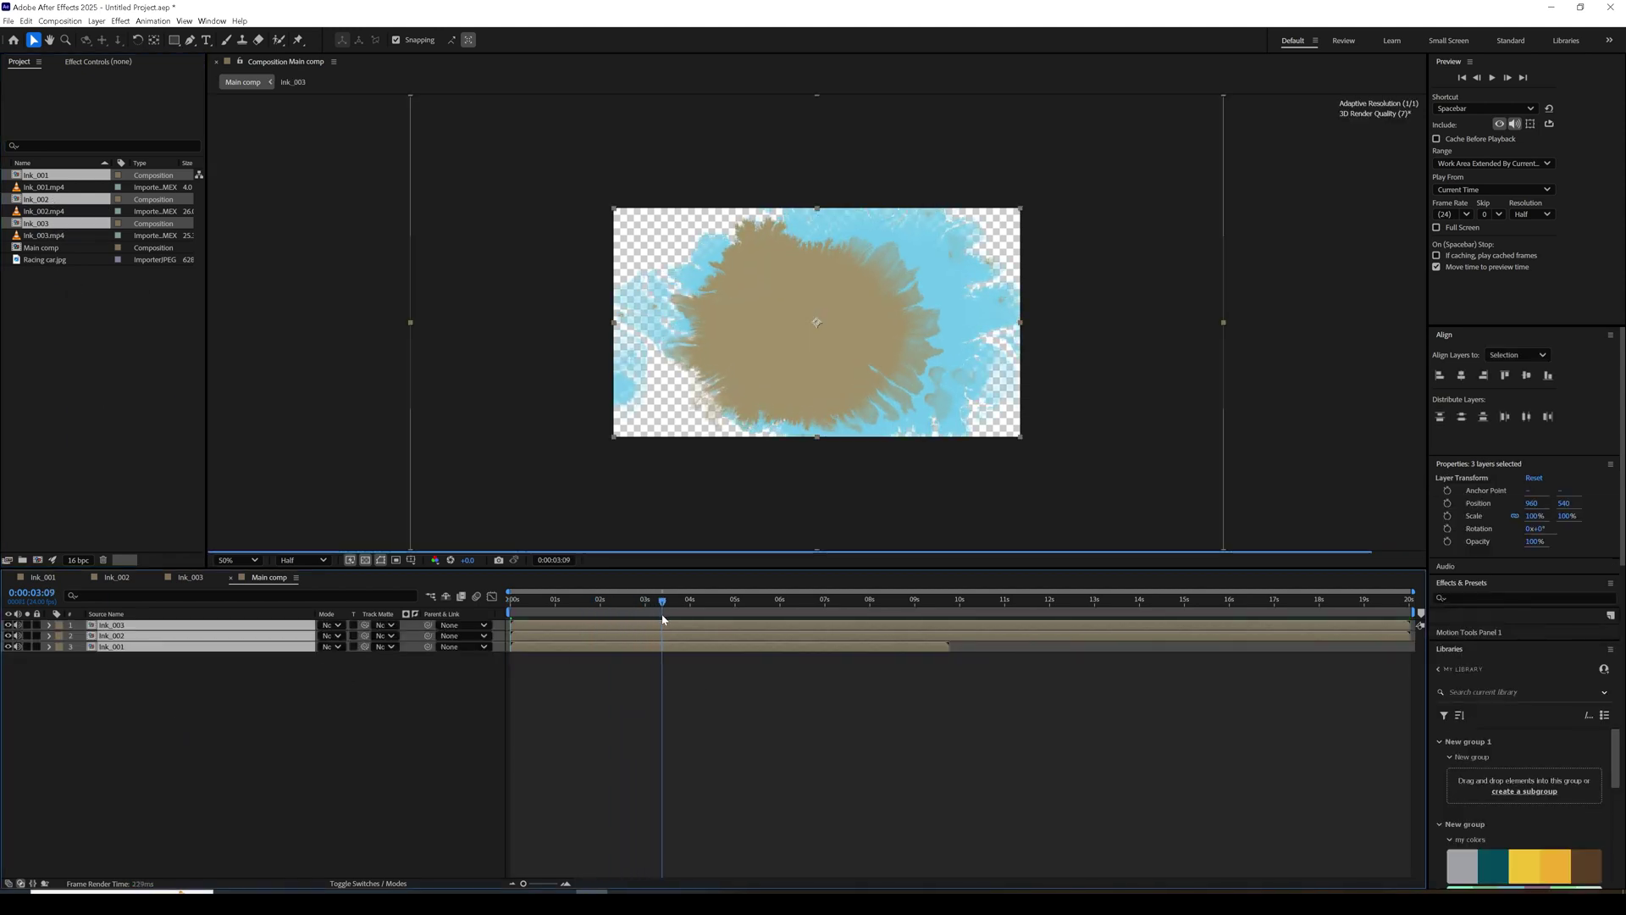
Scale all three ink layers in Main comp down to 44%.
{"action": "left_click", "coordinate": [531, 710]}
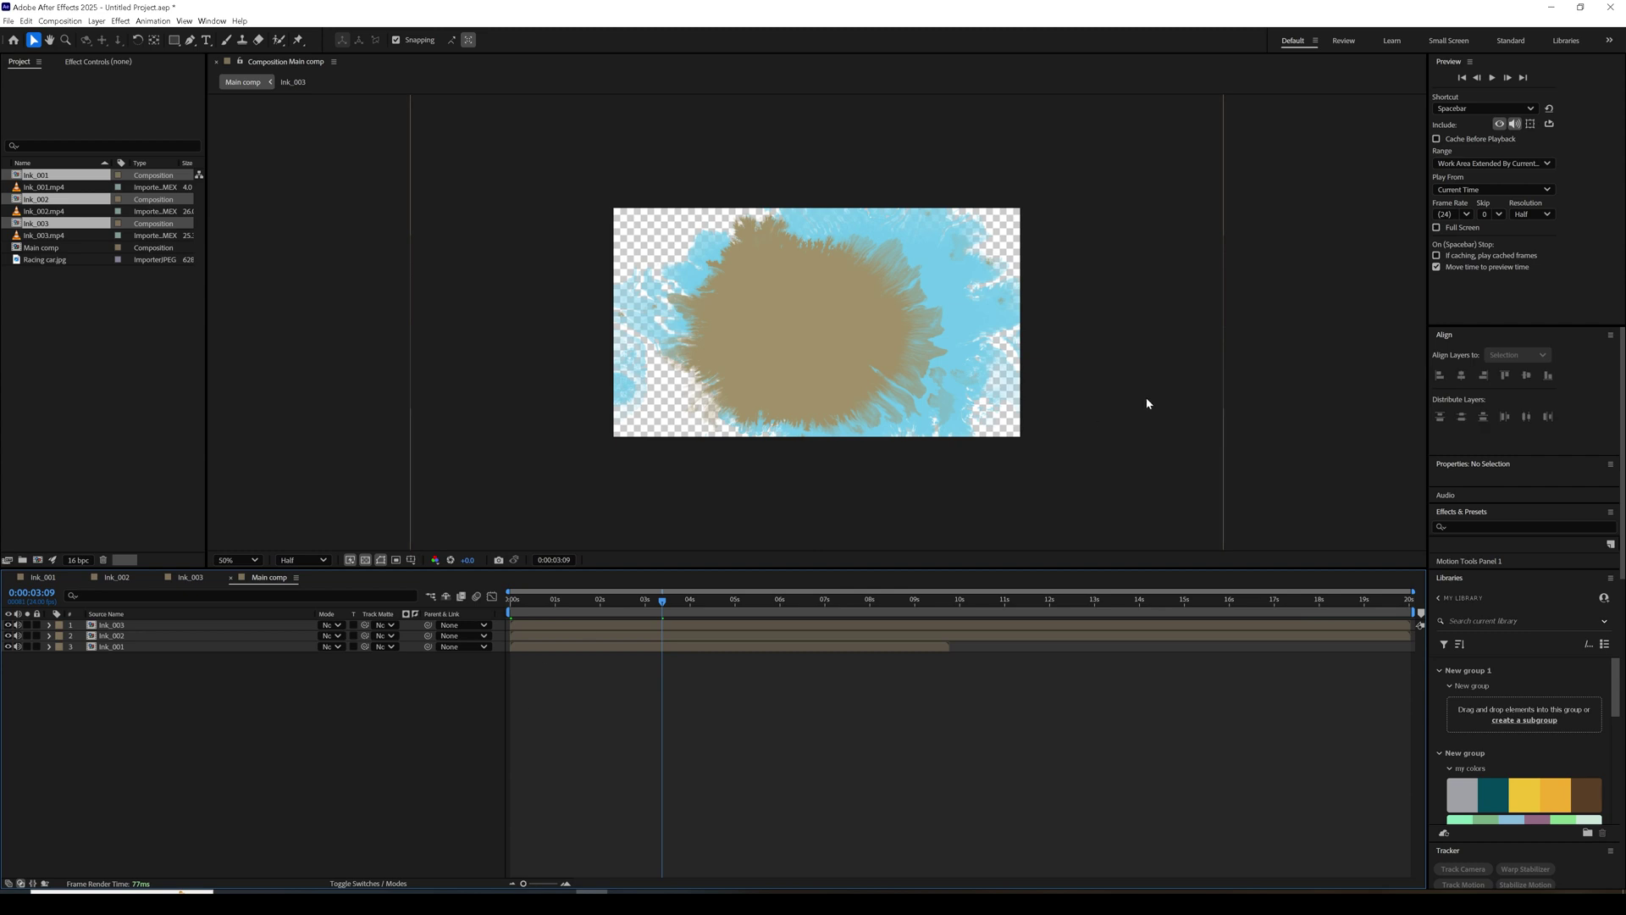
{"action": "key", "text": "ctrl+a"}
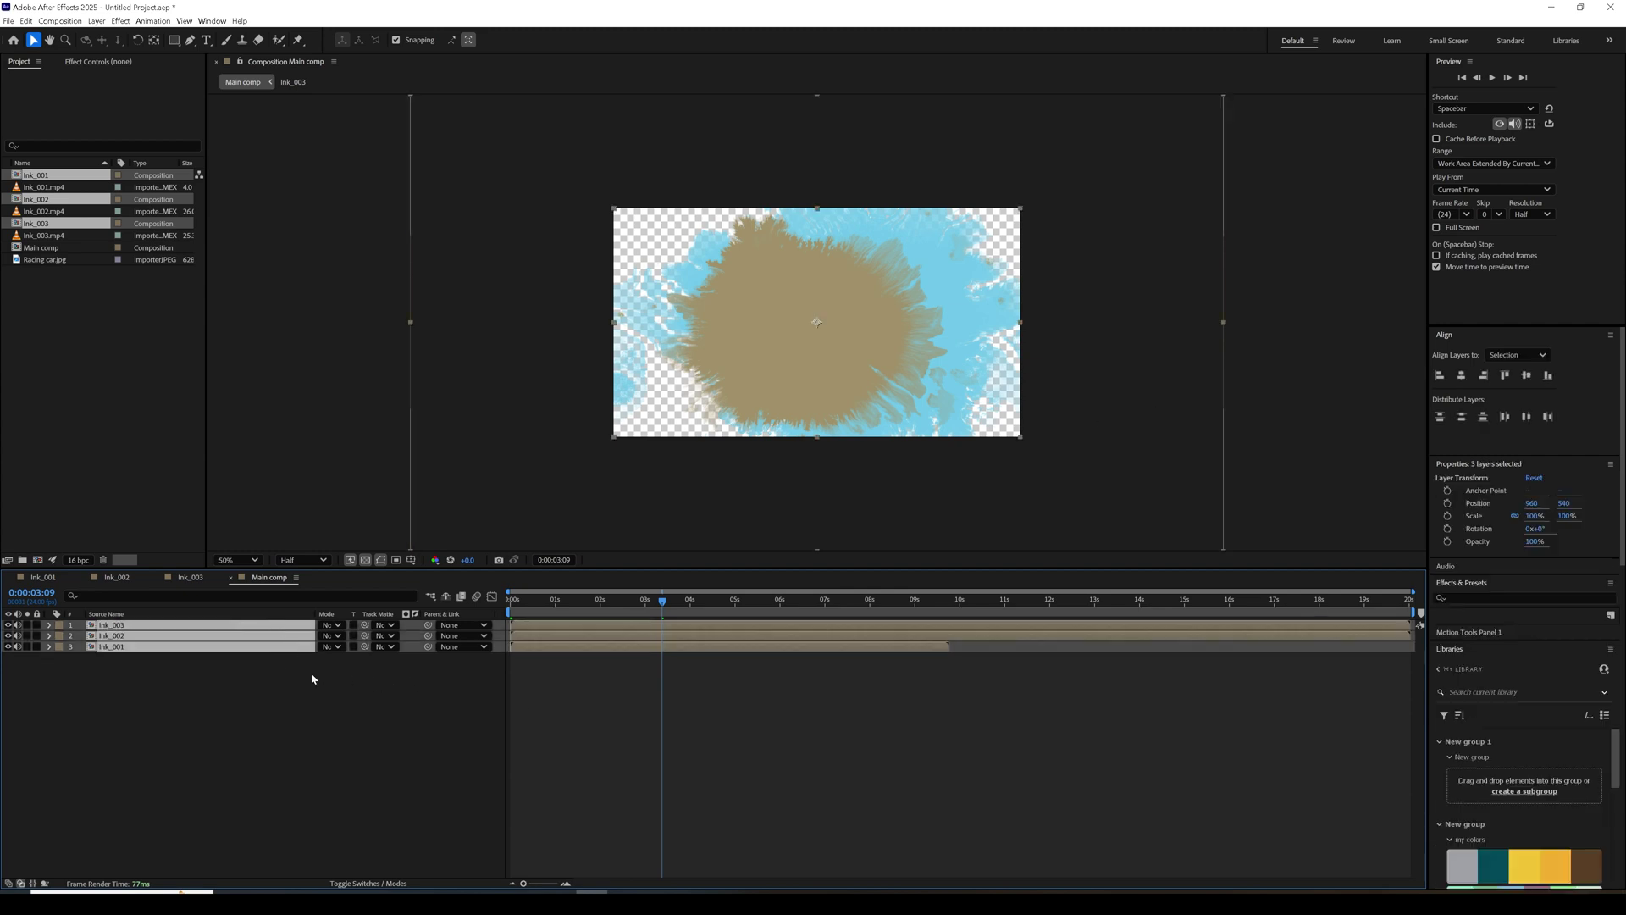
{"action": "key", "text": "s"}
{"action": "left_click_drag", "start_coordinate": [339, 658], "coordinate": [311, 668]}
{"action": "left_click", "coordinate": [683, 734]}
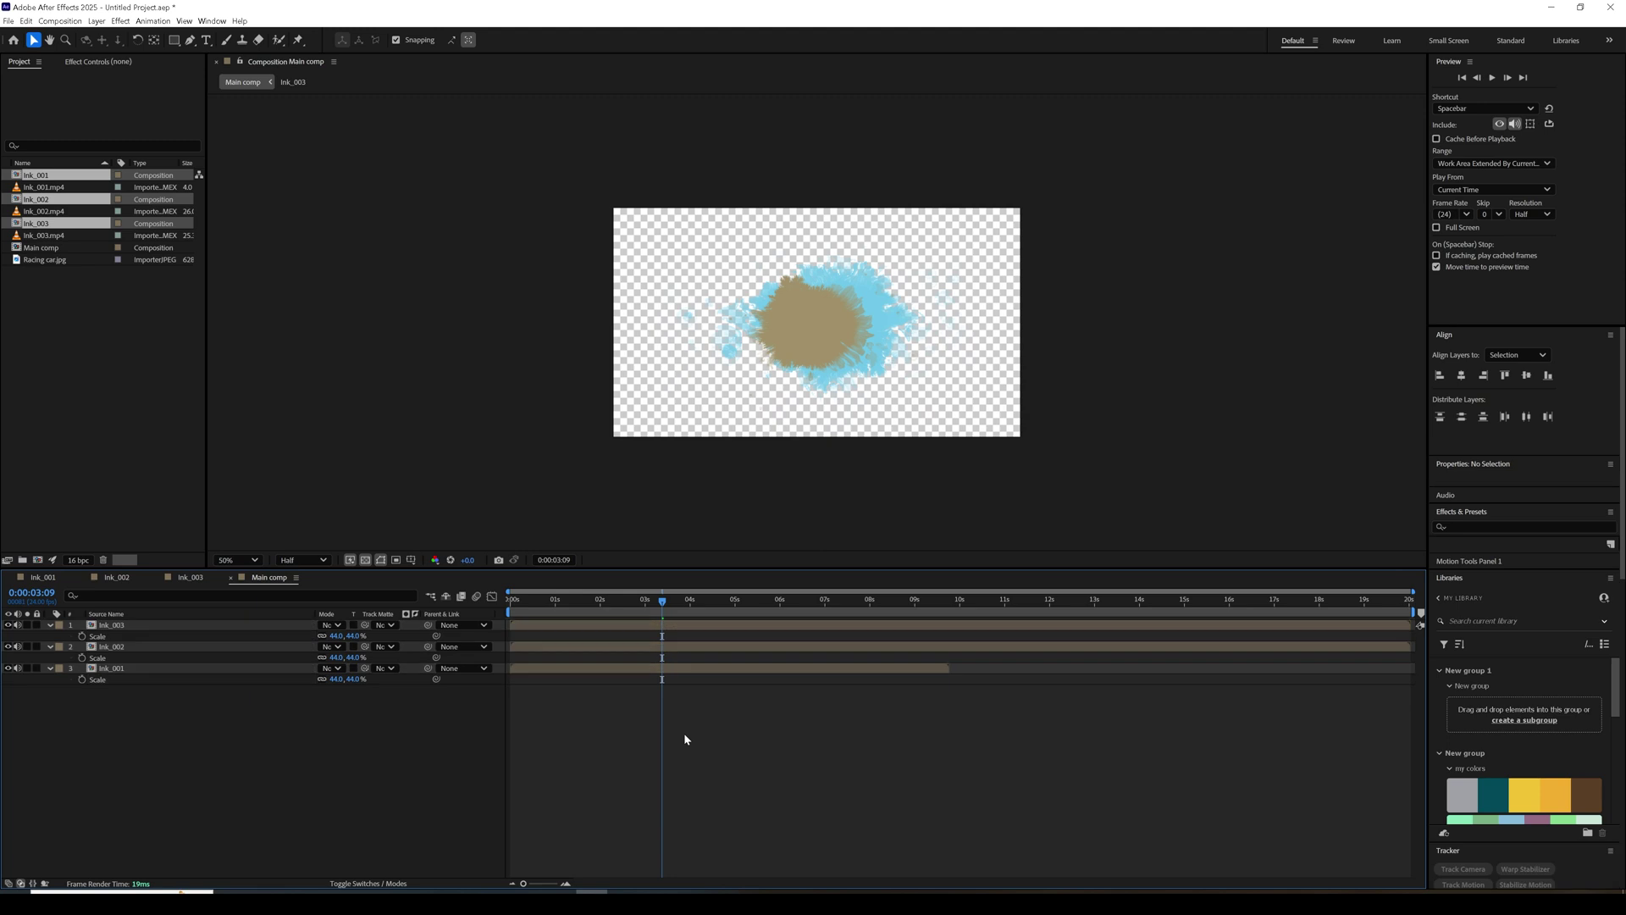
Reposition the ink splashes side by side, Ink_003 below and left of centre and Ink_002 below and right of centre, with the time at 0:00:02:04.
{"action": "left_click", "coordinate": [591, 603]}
{"action": "left_click_drag", "start_coordinate": [811, 343], "coordinate": [762, 372]}
{"action": "left_click", "coordinate": [613, 646]}
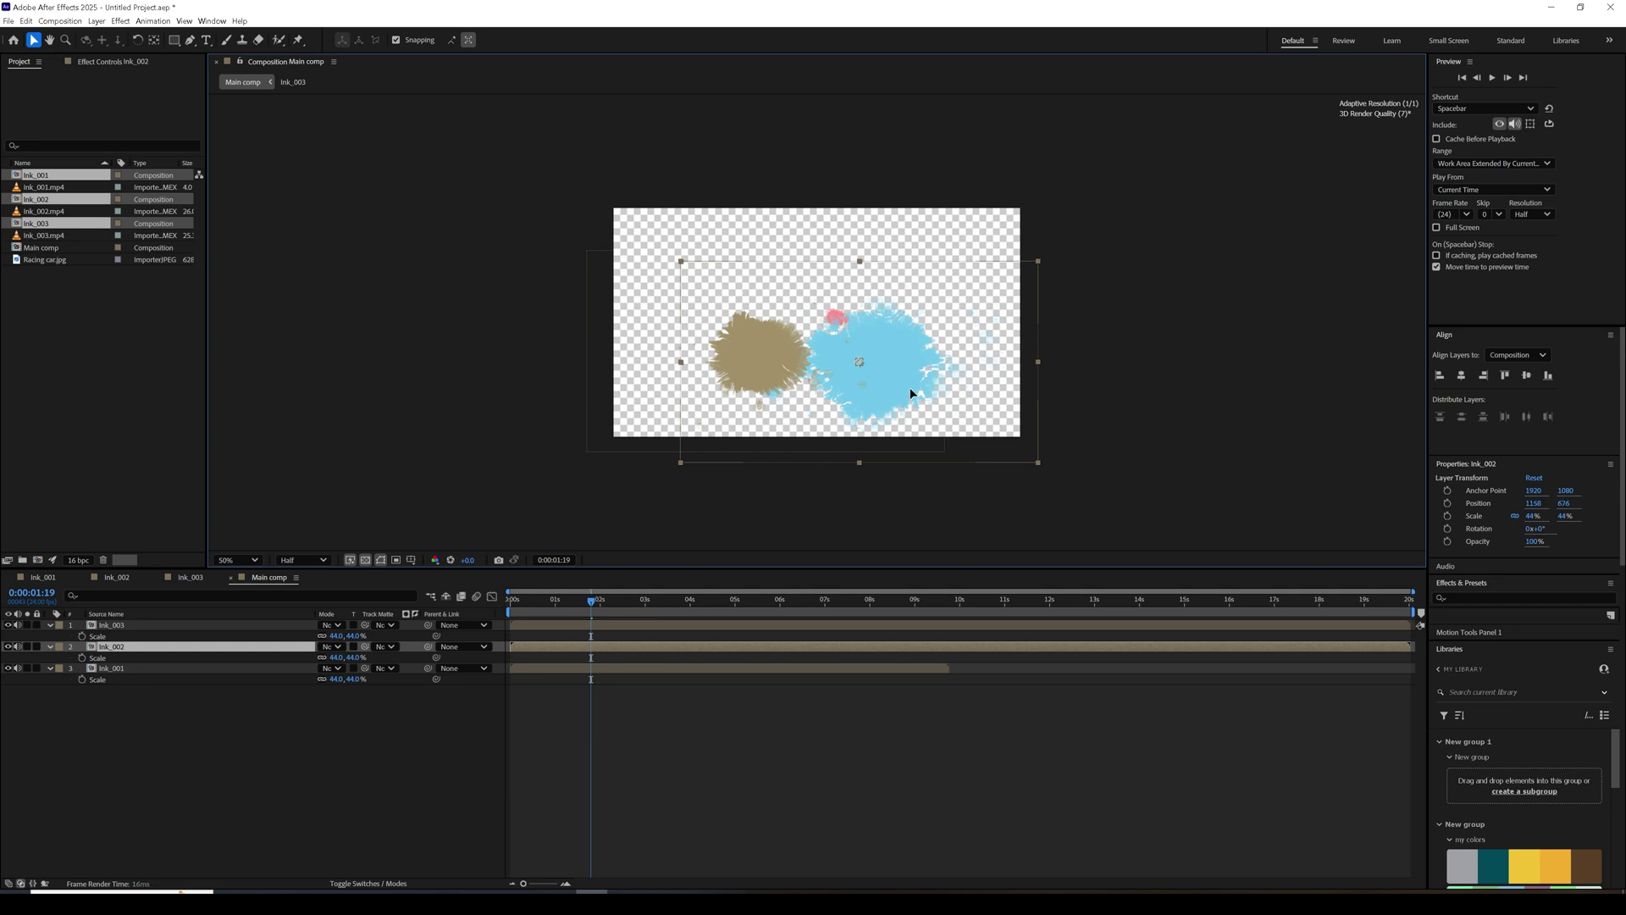
{"action": "left_click_drag", "start_coordinate": [910, 388], "coordinate": [907, 378]}
{"action": "left_click_drag", "start_coordinate": [537, 609], "coordinate": [607, 606]}
{"action": "left_click", "coordinate": [668, 624]}
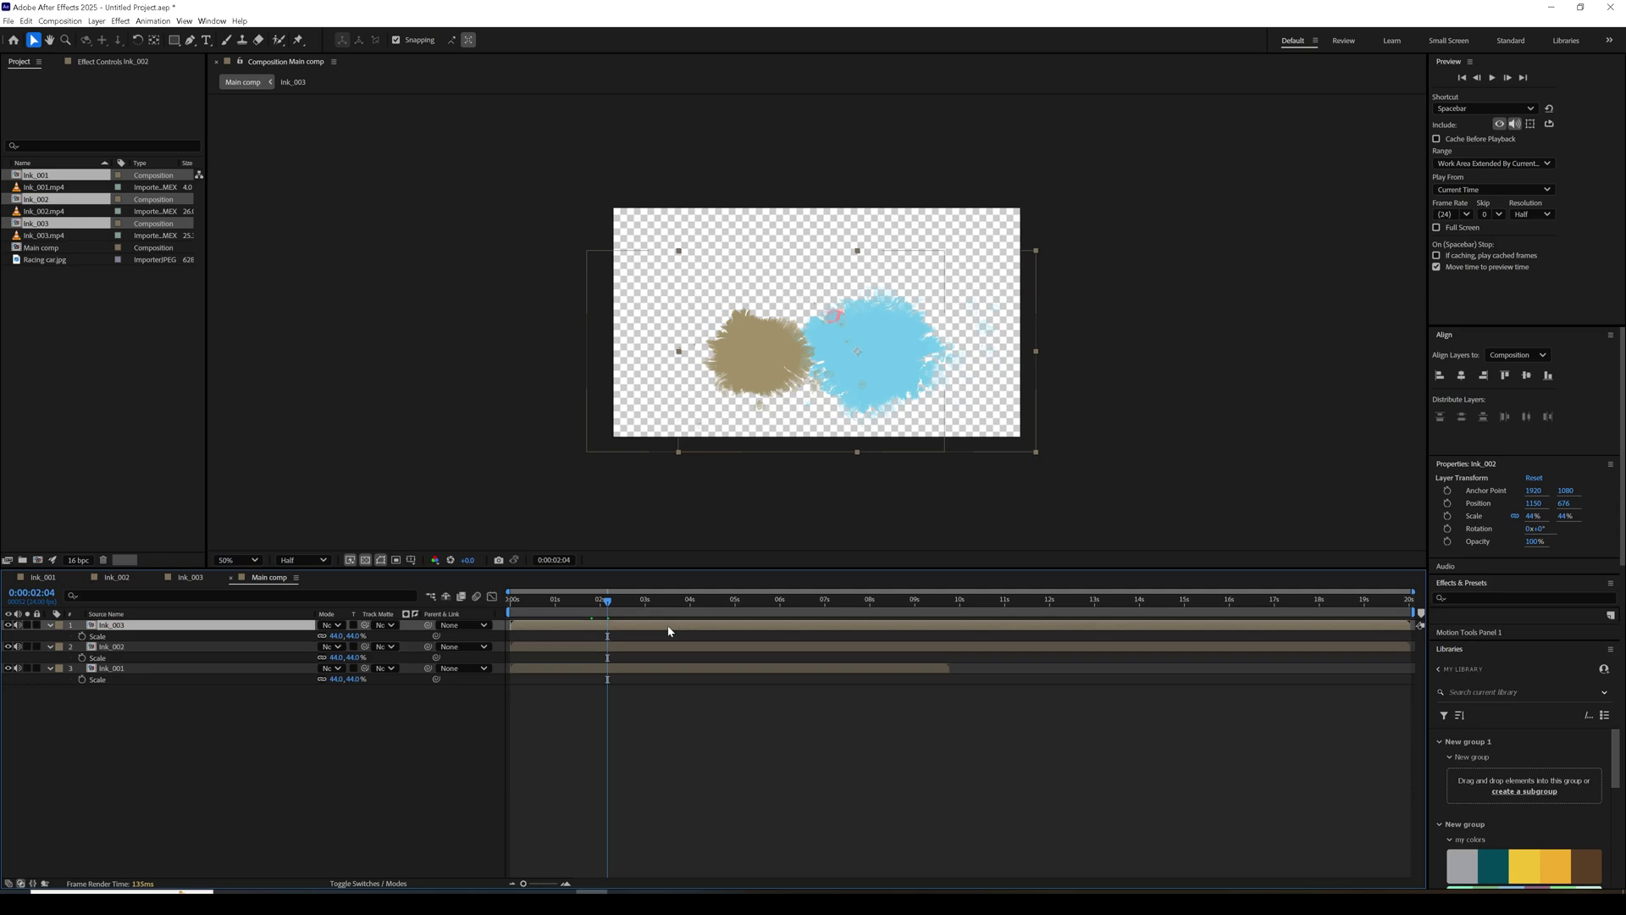
{"action": "left_click_drag", "start_coordinate": [910, 397], "coordinate": [818, 335]}
Scale the Ink_001 layer to 108%, place its pink splash above and between the other two, and collapse the layers' Scale properties.
{"action": "left_click", "coordinate": [745, 669]}
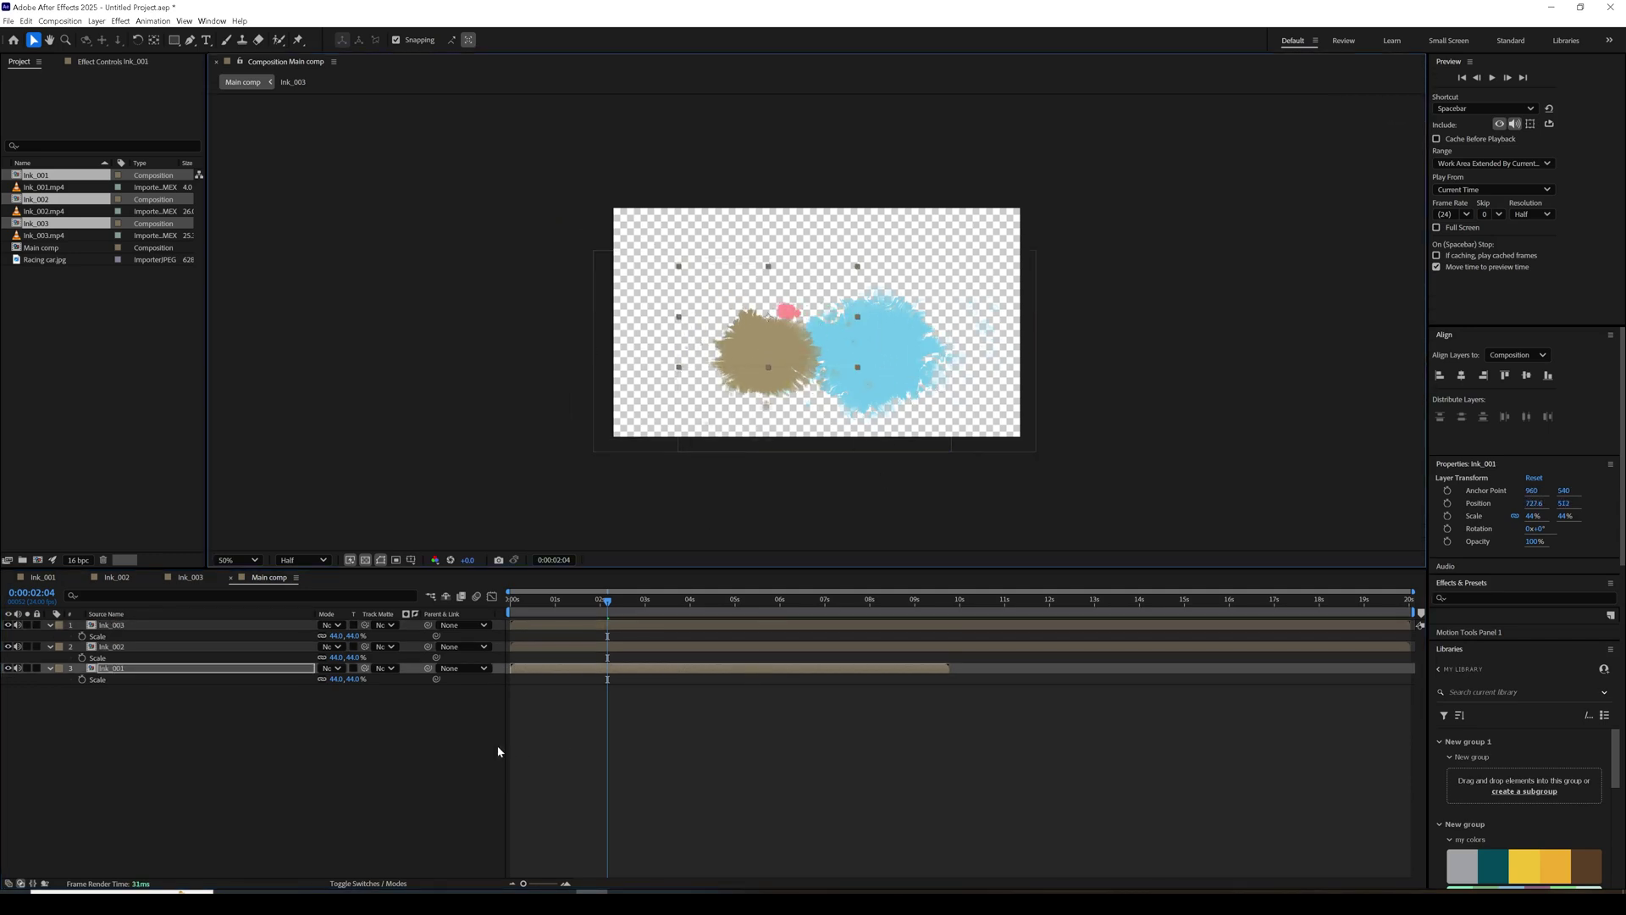
{"action": "left_click_drag", "start_coordinate": [350, 679], "coordinate": [393, 679]}
{"action": "mouse_move", "coordinate": [918, 360]}
{"action": "left_mouse_down"}
{"action": "mouse_move", "coordinate": [909, 381]}
{"action": "mouse_move", "coordinate": [899, 370]}
{"action": "left_mouse_up"}
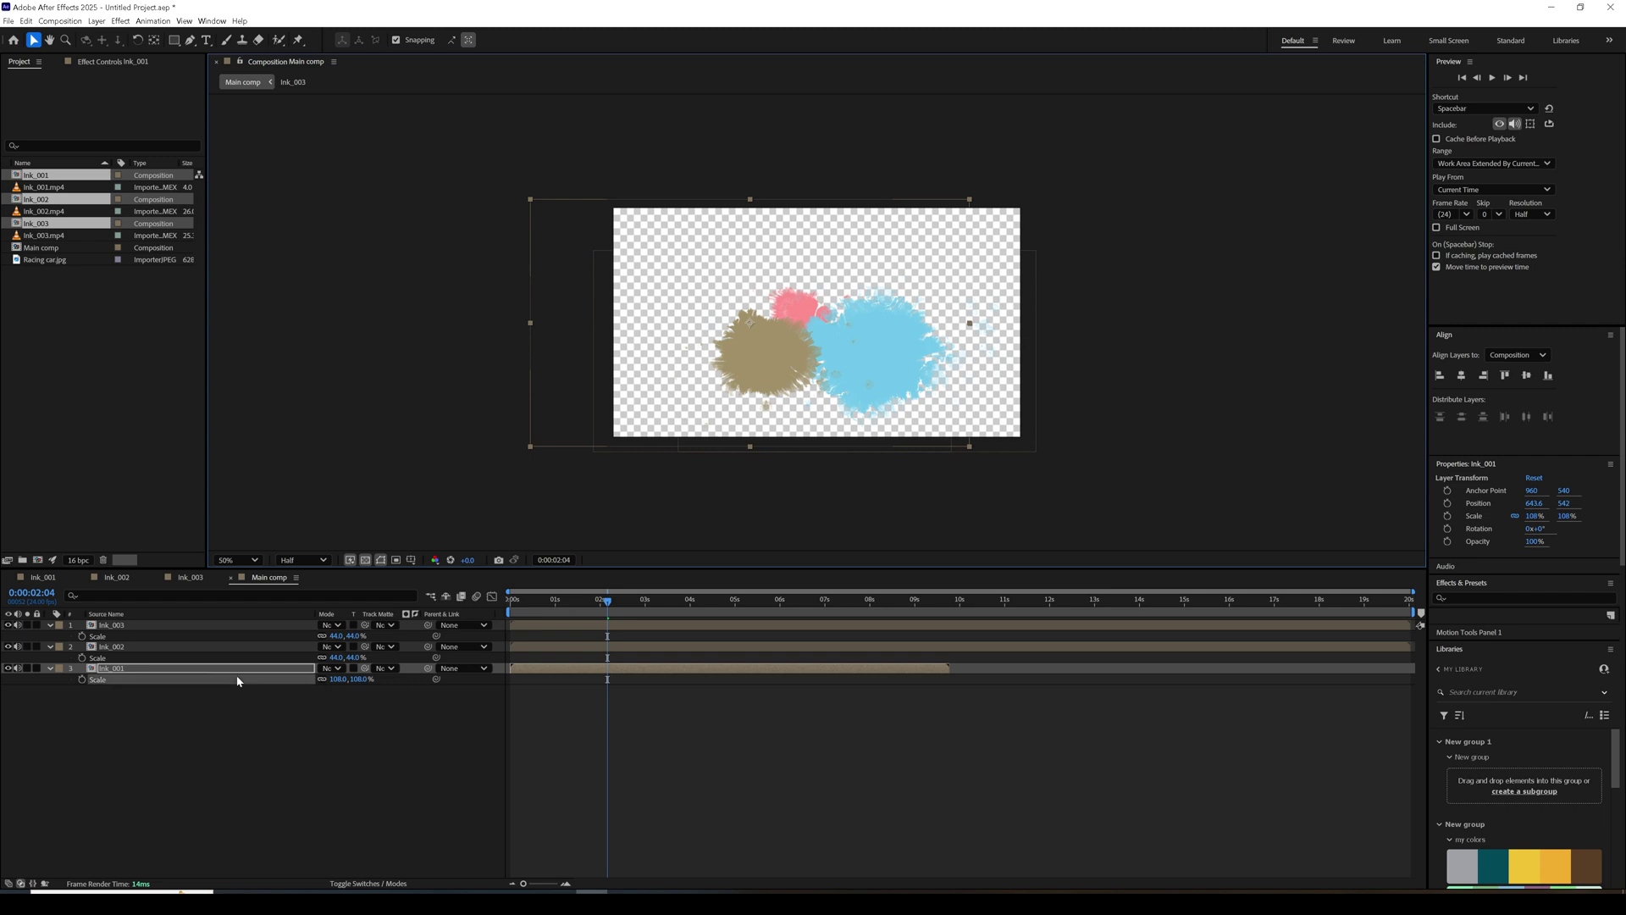
{"action": "left_click", "coordinate": [49, 646]}
{"action": "left_click", "coordinate": [50, 625]}
{"action": "left_click", "coordinate": [49, 669]}
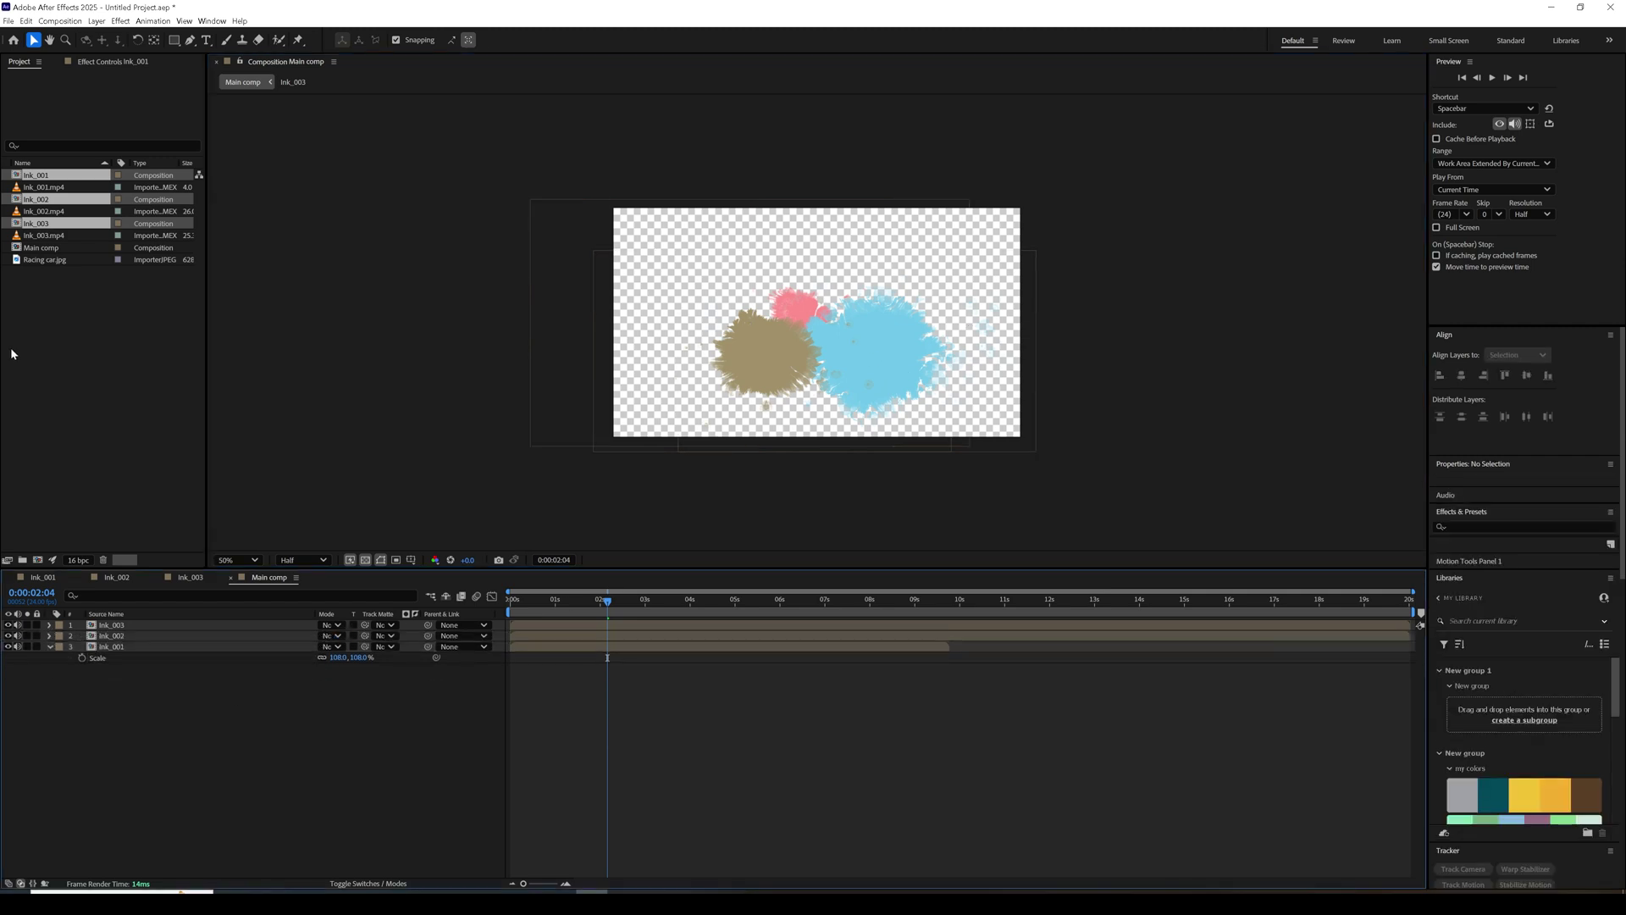
Create another 1920x1080, 24 fps composition with the default name and add Racing car.jpg to it as a layer.
{"action": "left_click", "coordinate": [96, 261]}
{"action": "left_click_drag", "start_coordinate": [72, 264], "coordinate": [47, 501]}
{"action": "left_click", "coordinate": [38, 559]}
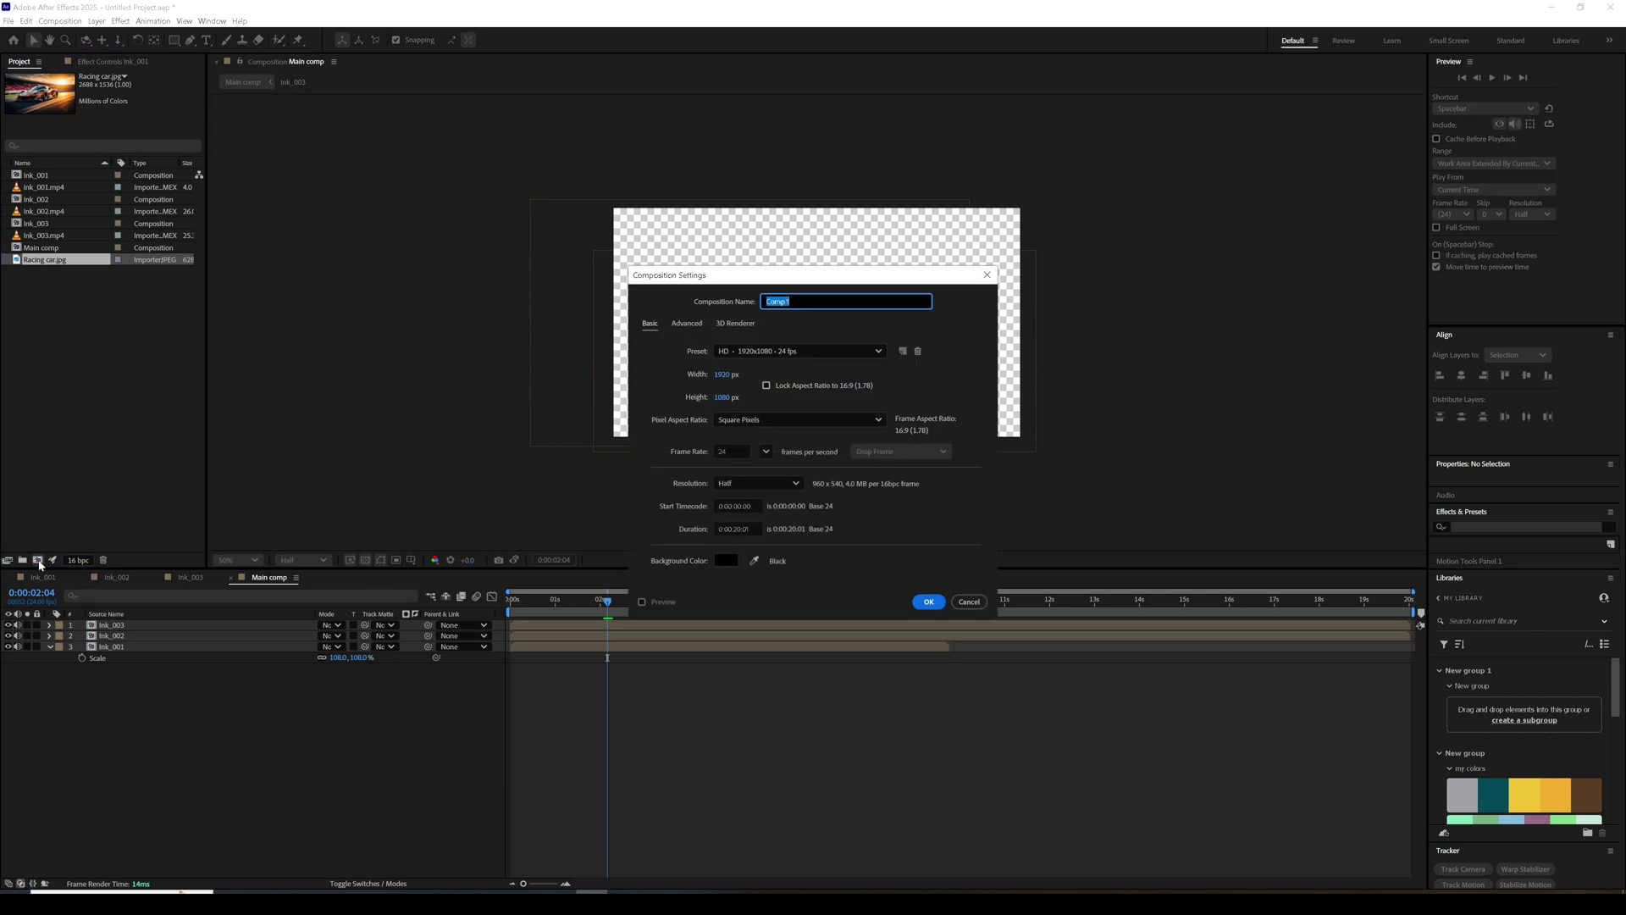
{"action": "left_click", "coordinate": [929, 603]}
{"action": "left_click_drag", "start_coordinate": [38, 273], "coordinate": [127, 694]}
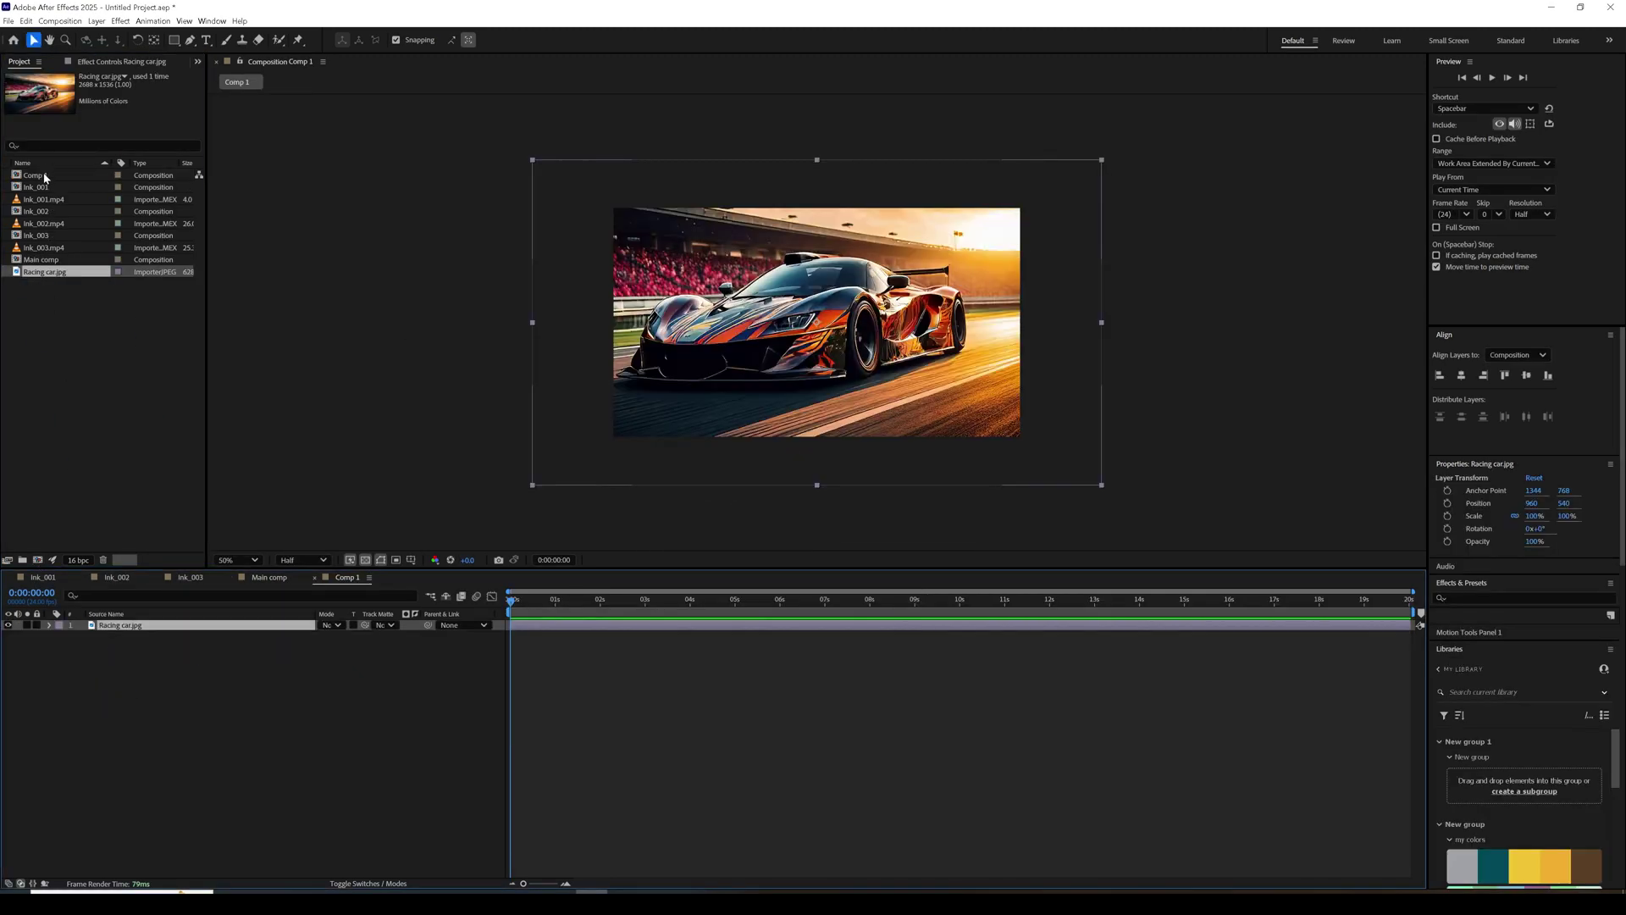
Rename the new composition containing the racing car image as Picture.
{"action": "left_click", "coordinate": [45, 177]}
{"action": "key", "text": "Return"}
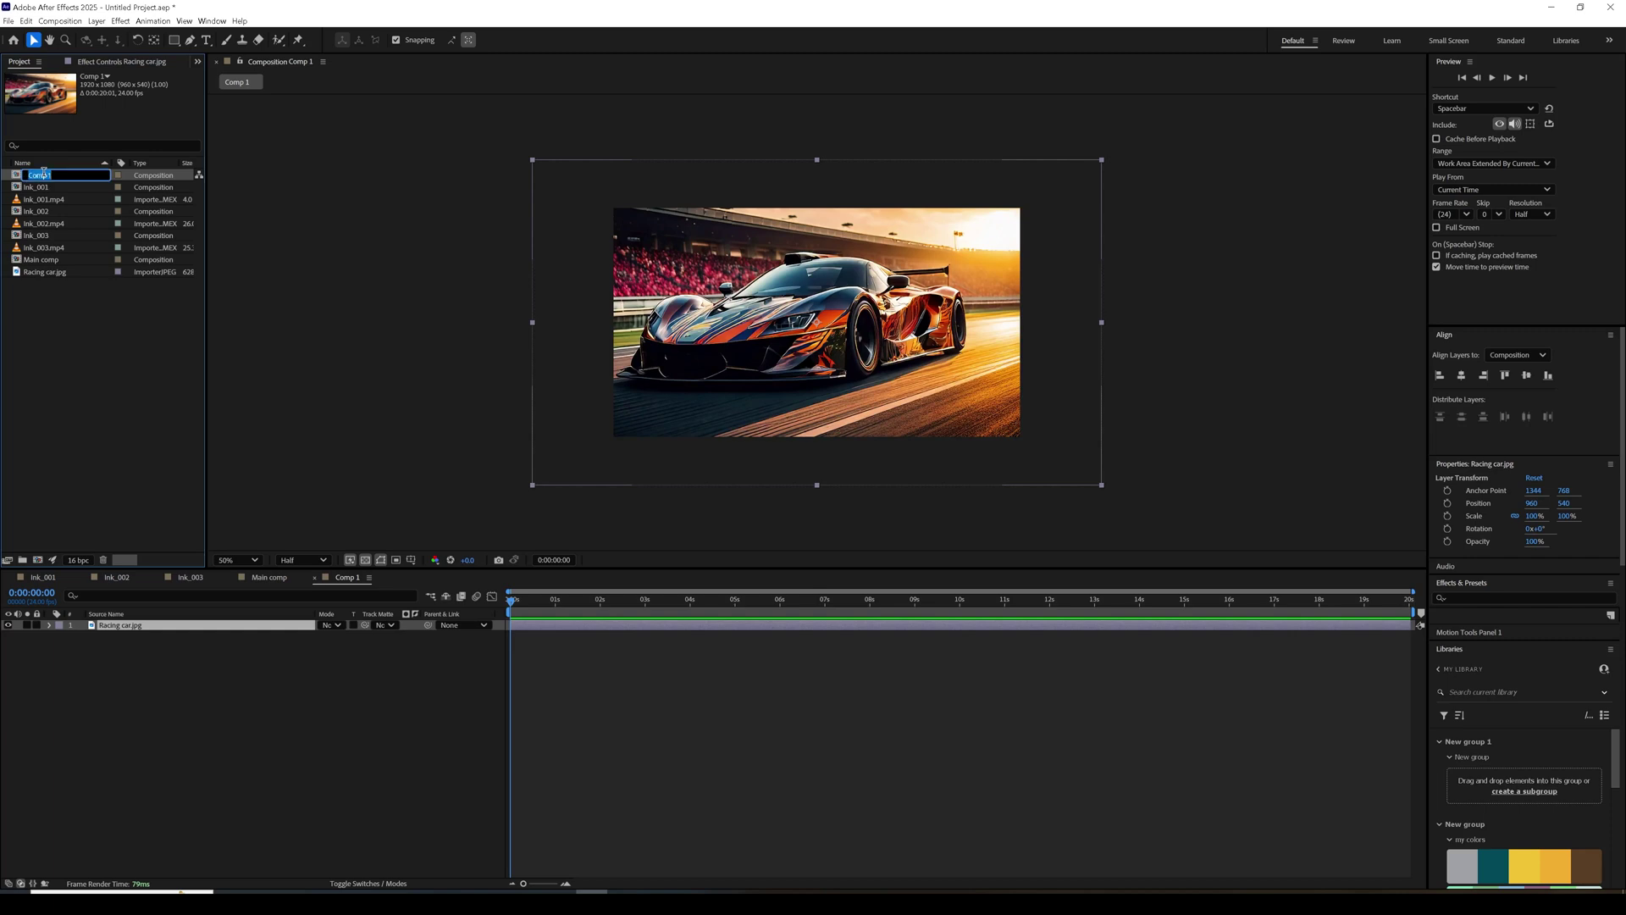
{"action": "type", "text": "Picture"}
{"action": "key", "text": "Return"}
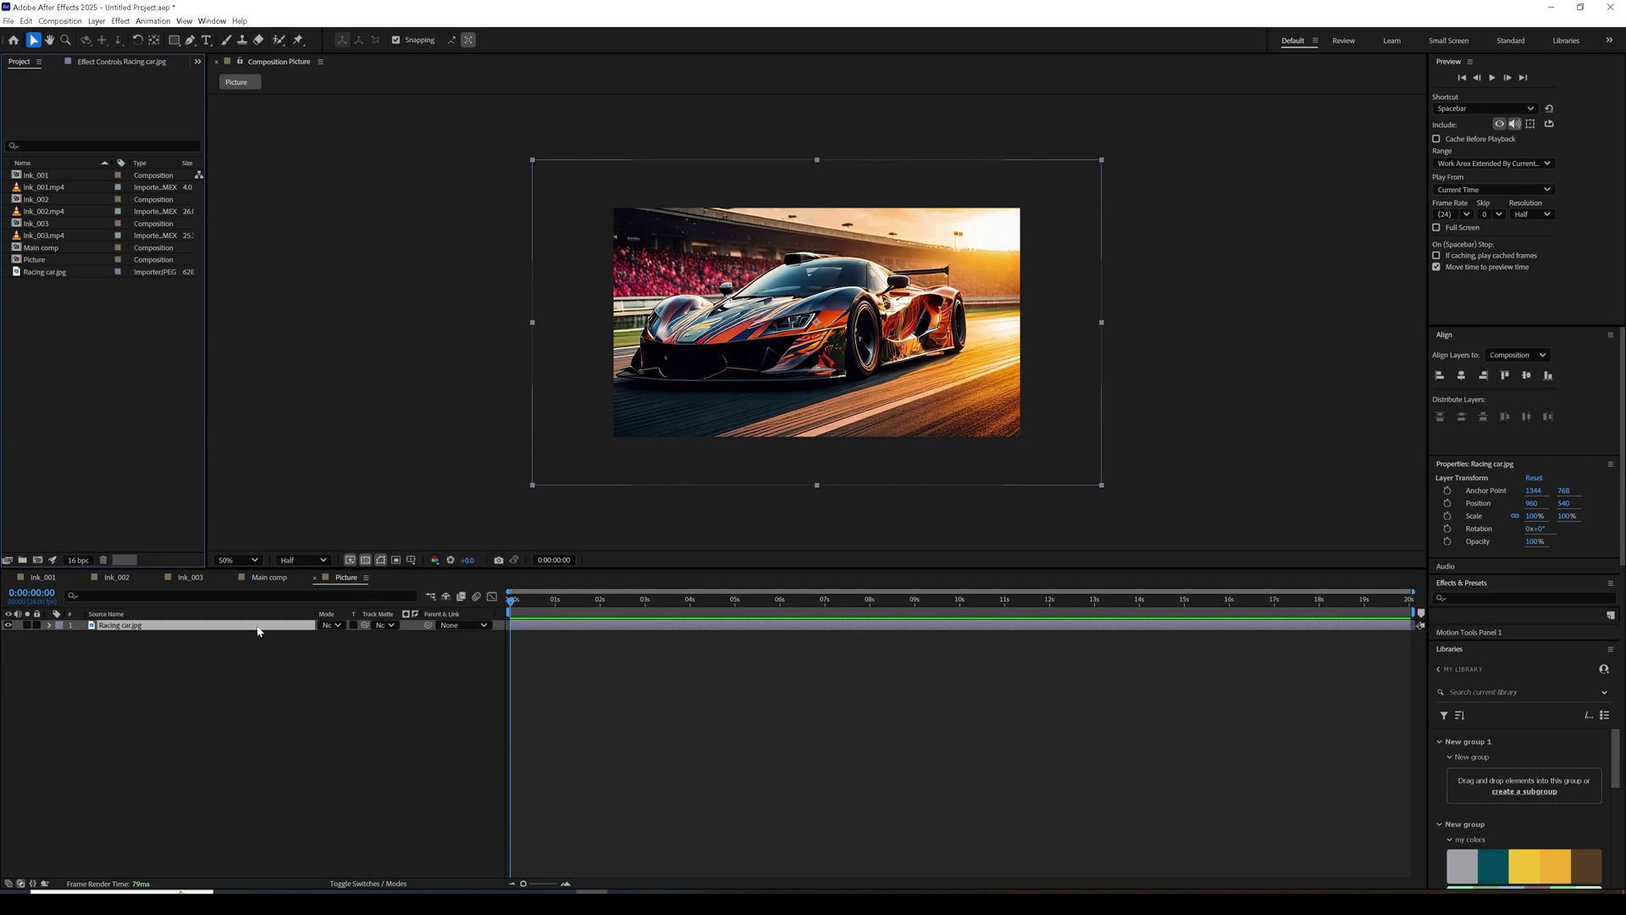
Fit the Racing car.jpg layer to the full frame size of the Picture composition.
{"action": "key", "text": "ctrl+alt+f"}
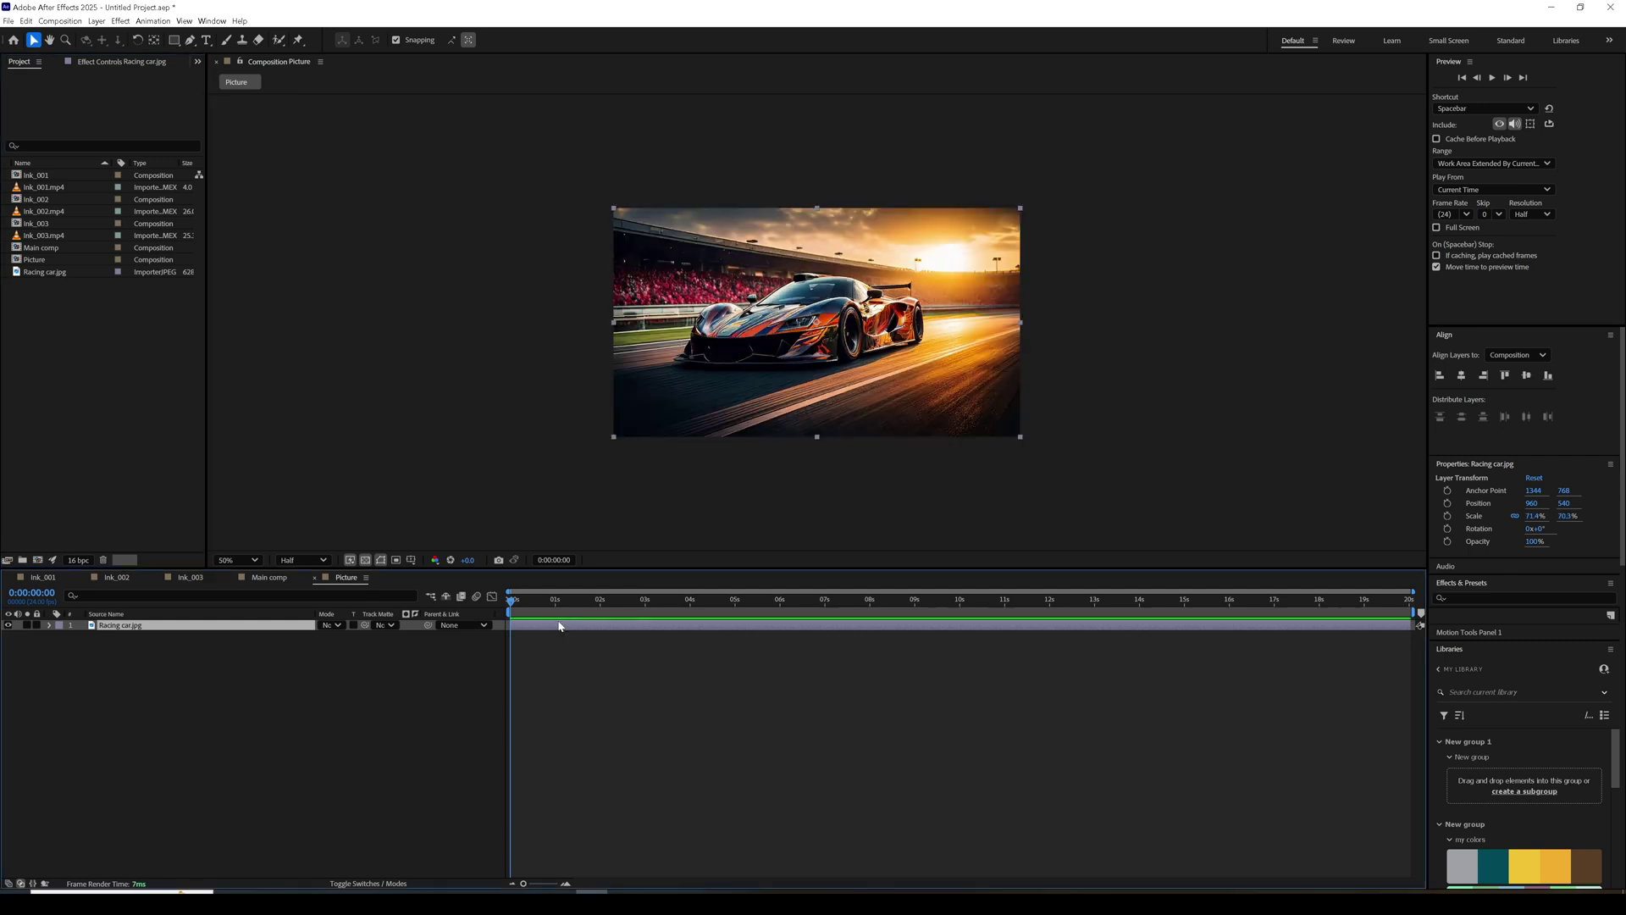
{"action": "key", "text": "slash"}
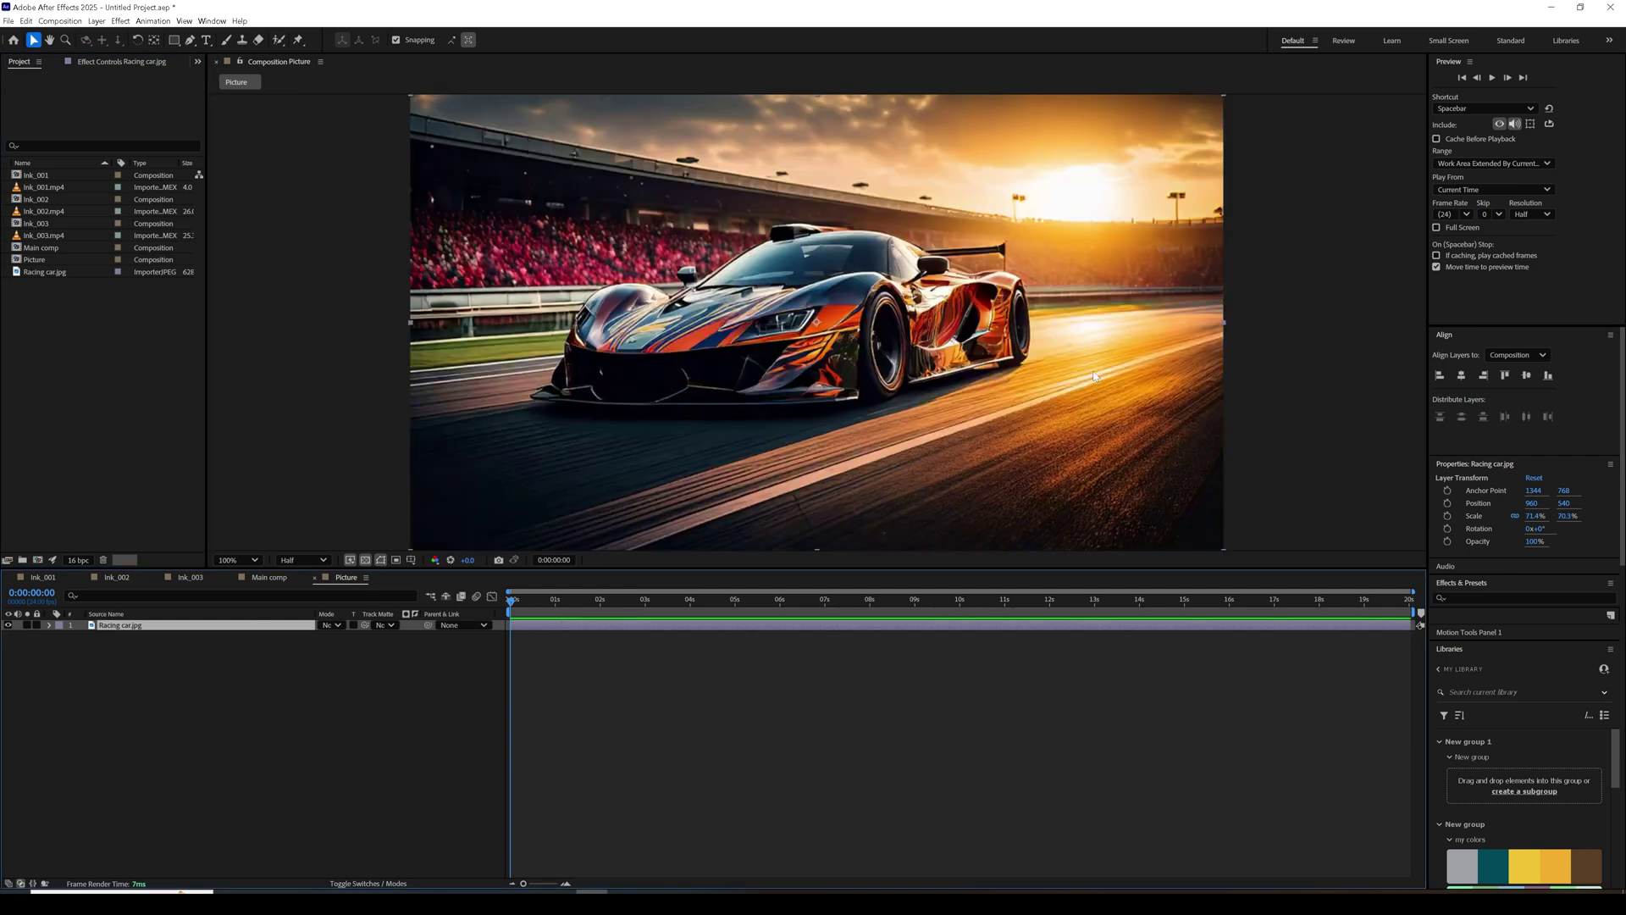
{"action": "key", "text": "comma"}
{"action": "key", "text": "comma"}
{"action": "key", "text": "comma"}
{"action": "key", "text": "comma"}
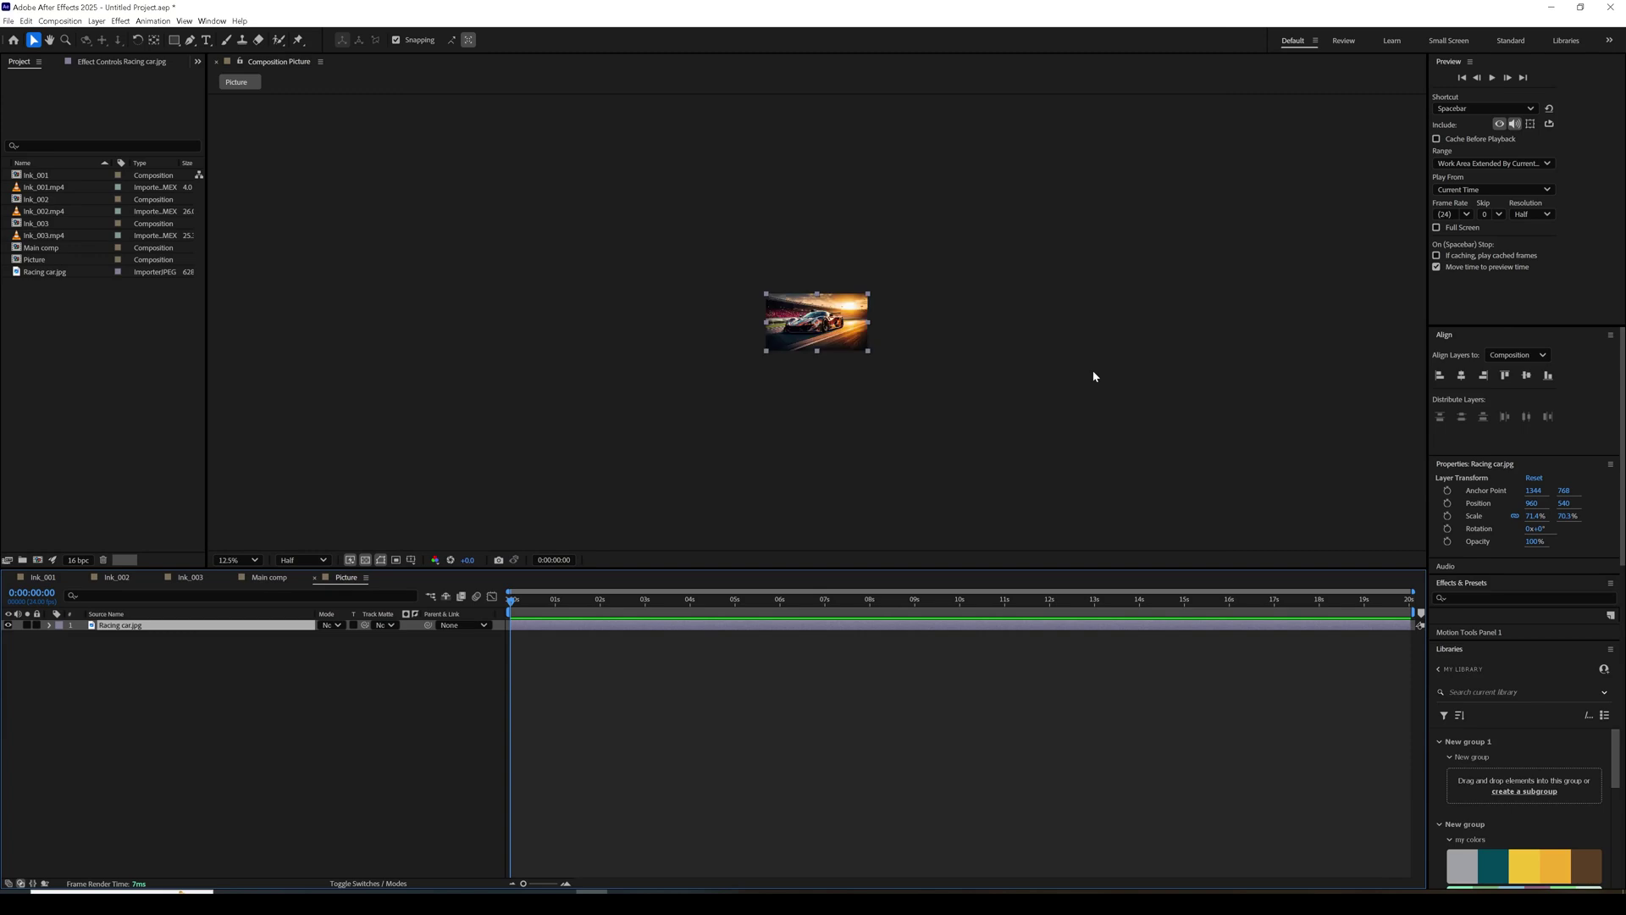
{"action": "key", "text": "period"}
{"action": "key", "text": "period"}
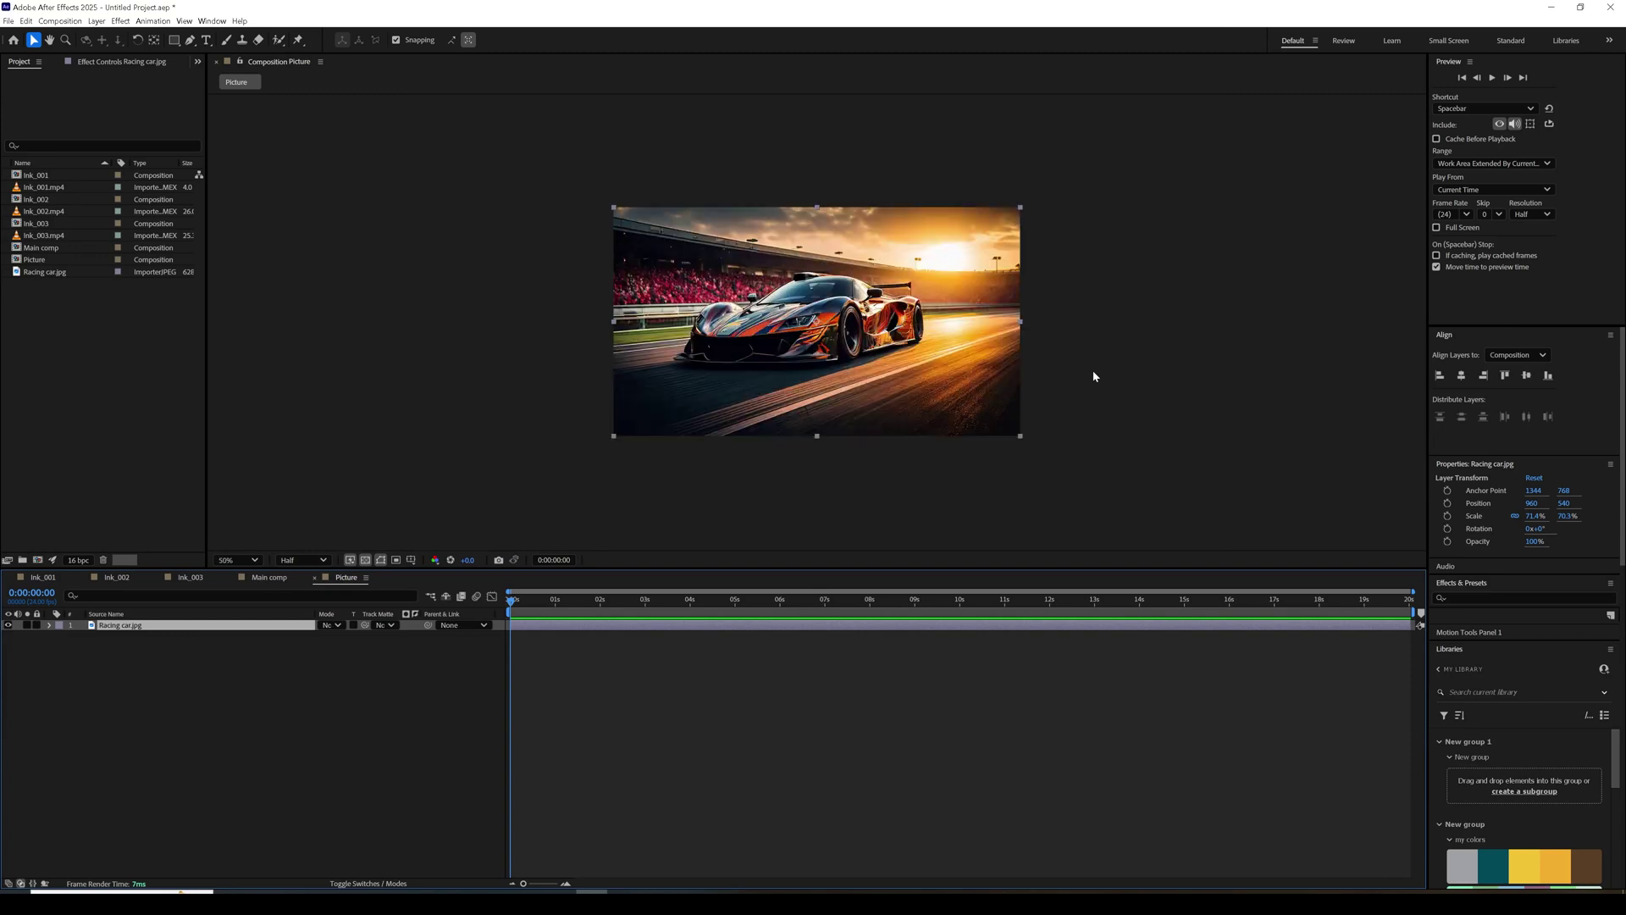
{"action": "key", "text": "period"}
{"action": "key", "text": "period"}
Add the Ink_002.mp4 footage to the Picture composition and place it above the Racing car.jpg layer.
{"action": "left_click", "coordinate": [50, 212]}
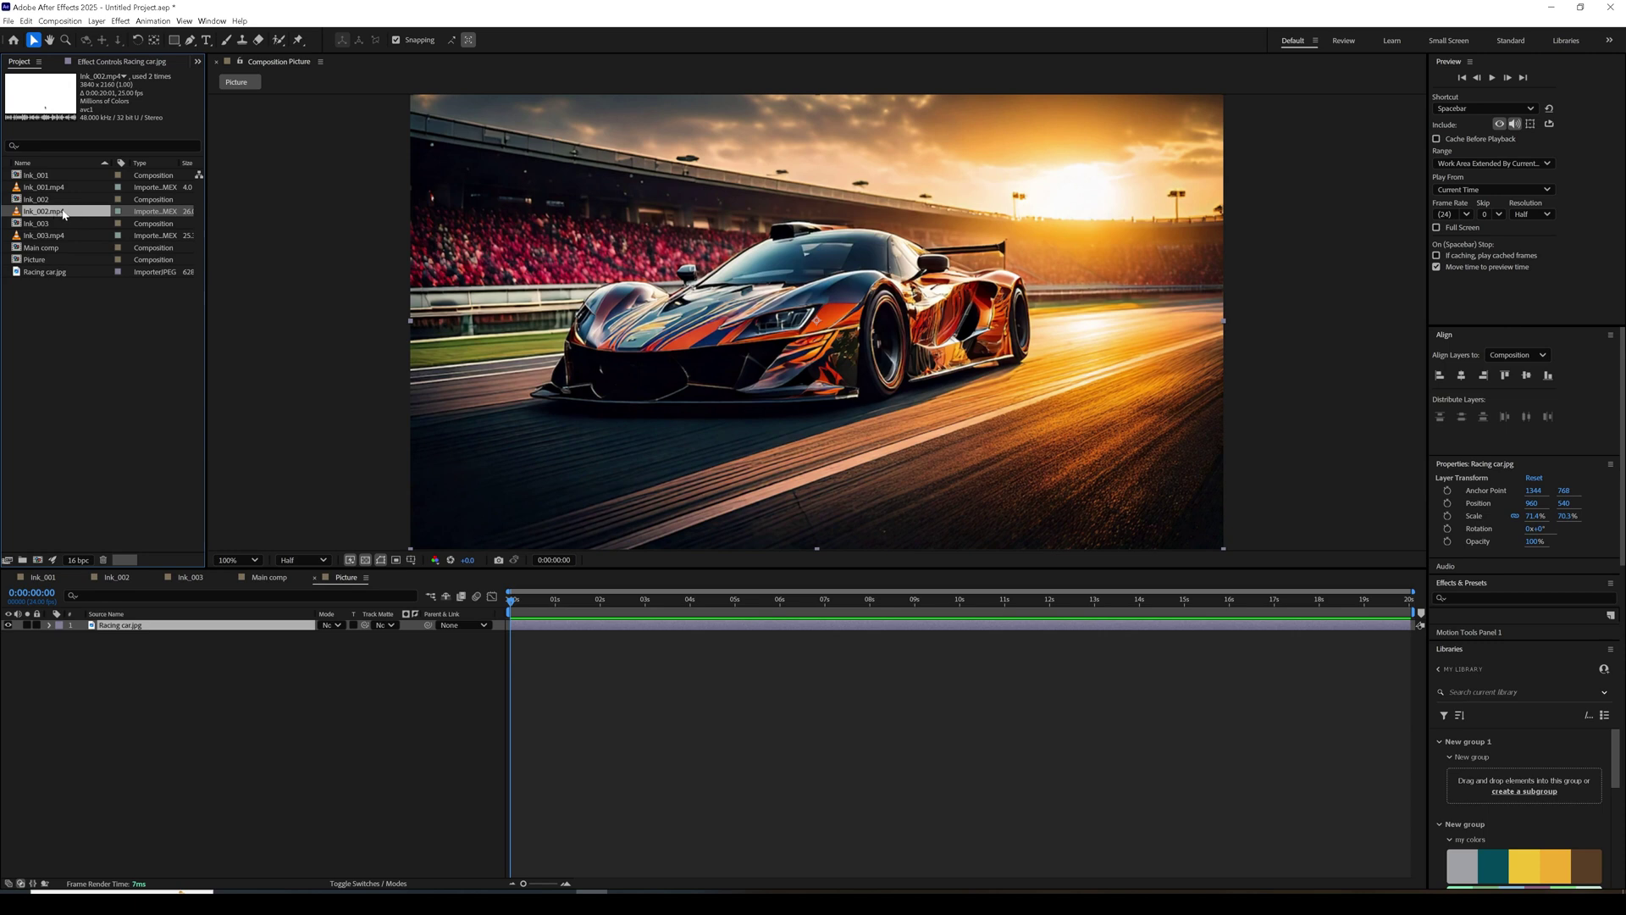
{"action": "left_click", "coordinate": [38, 198]}
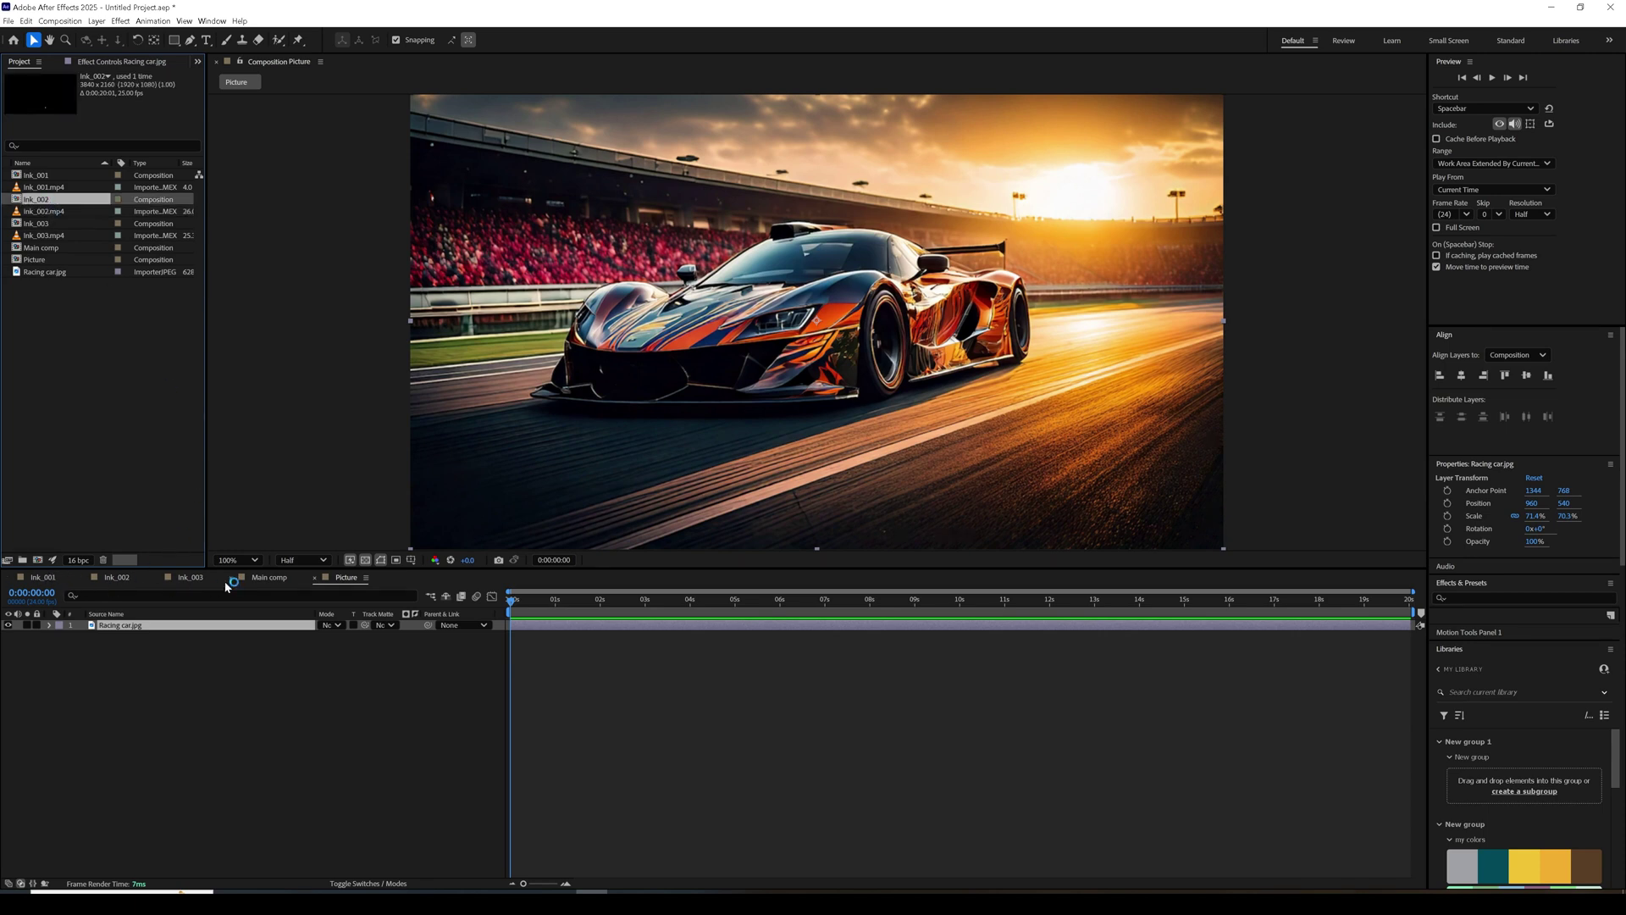
{"action": "left_click", "coordinate": [267, 577]}
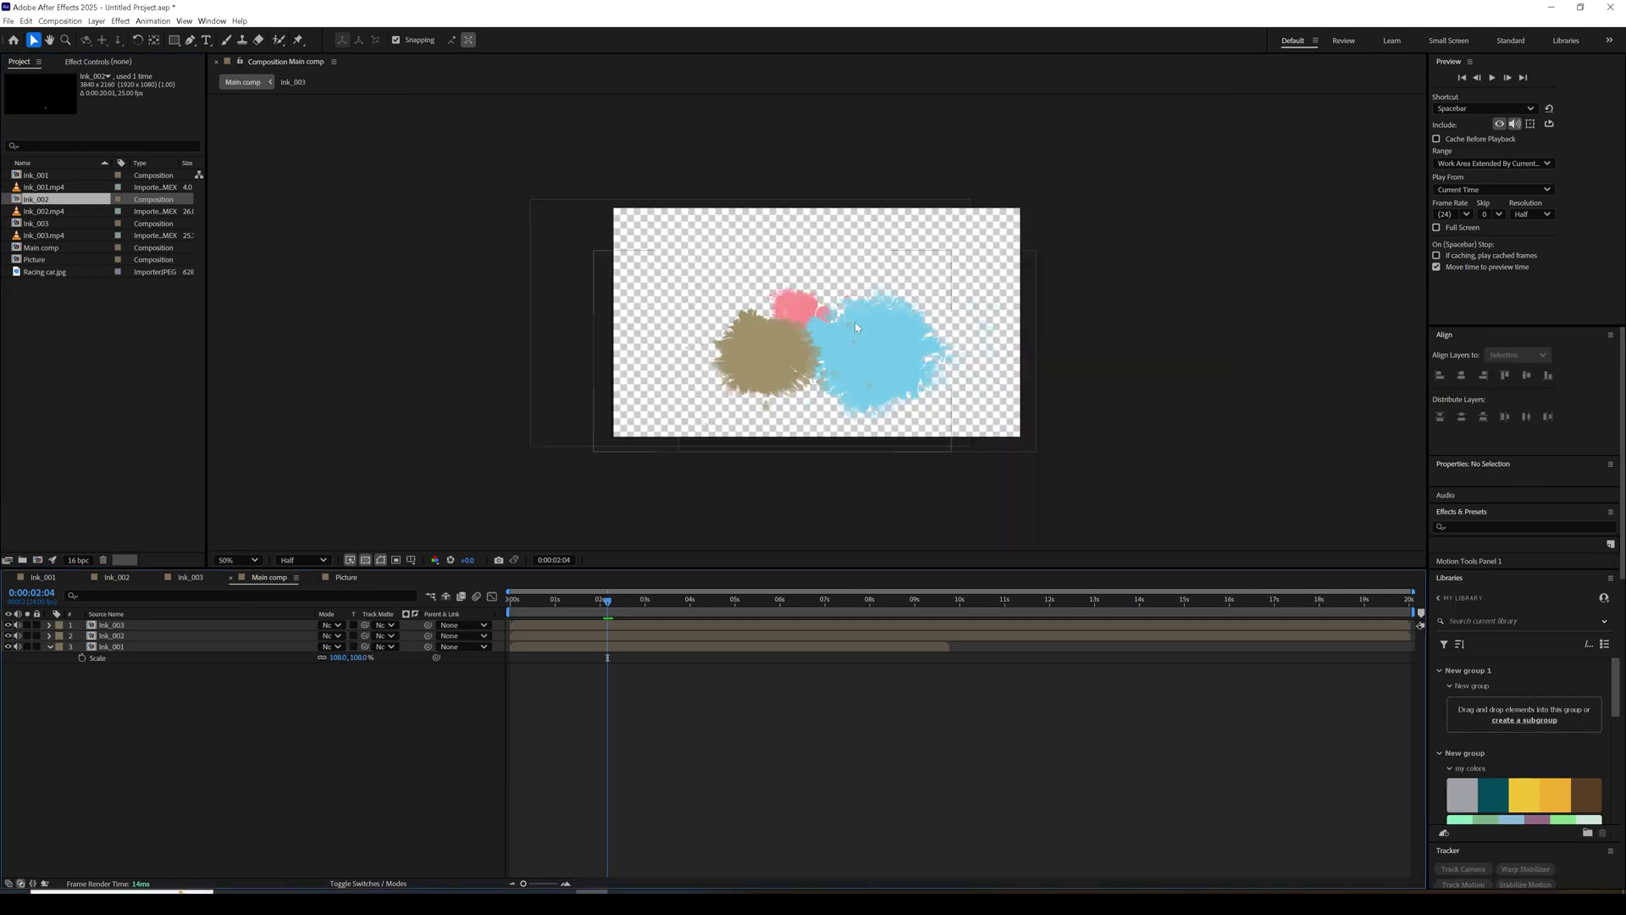
{"action": "left_click", "coordinate": [42, 211]}
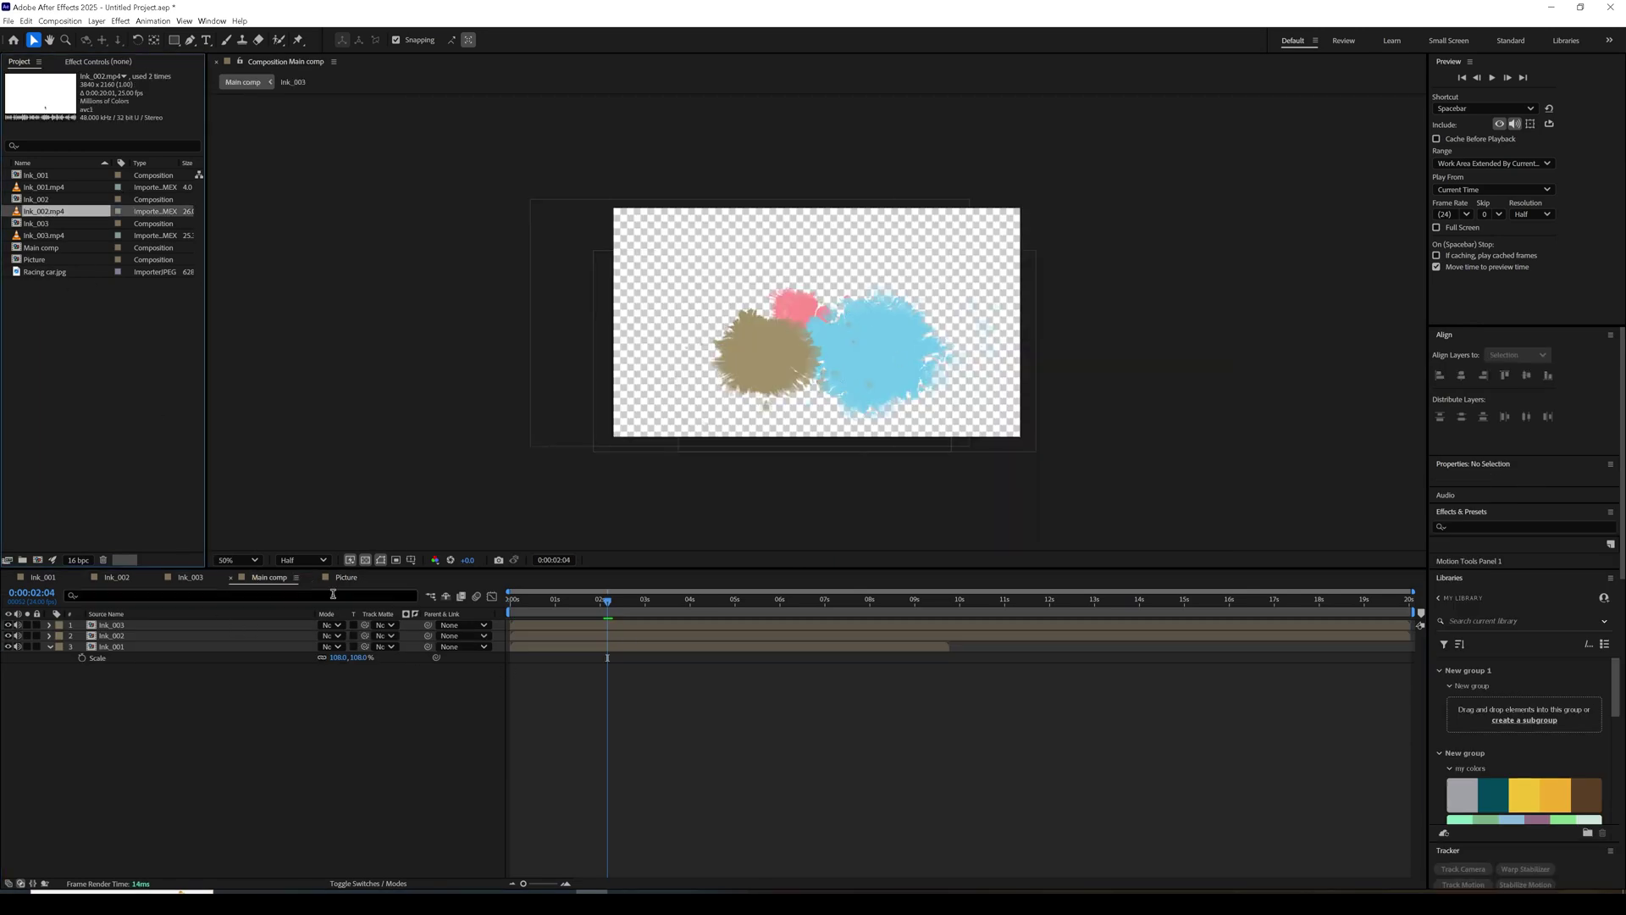
{"action": "left_click", "coordinate": [344, 577]}
{"action": "left_click_drag", "start_coordinate": [80, 214], "coordinate": [187, 750]}
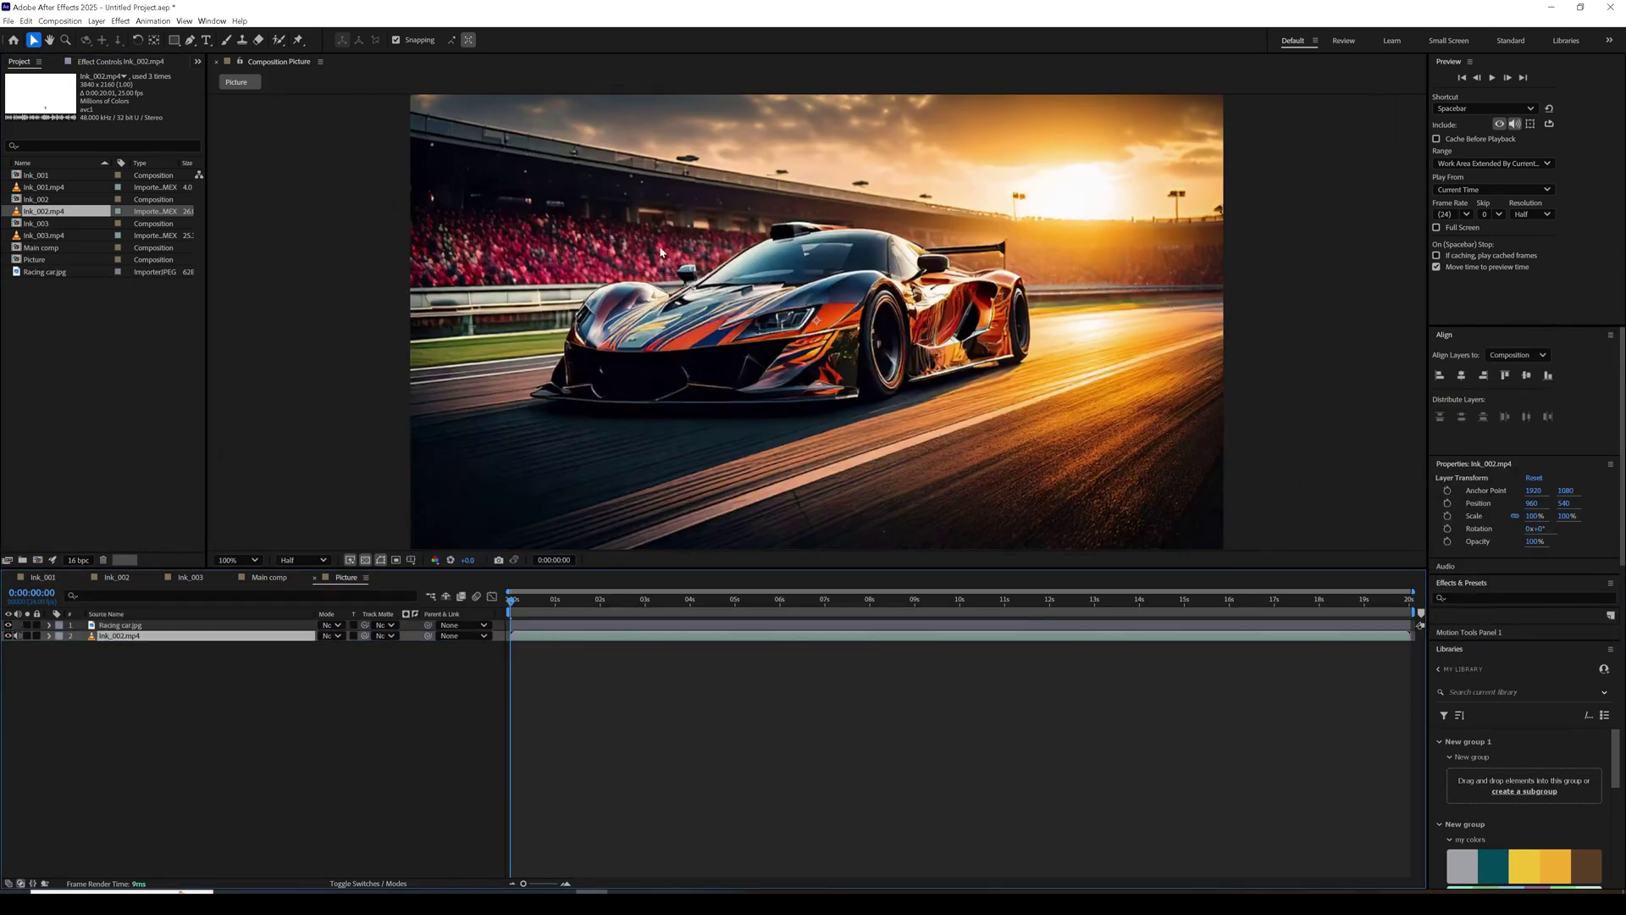
{"action": "key", "text": "comma"}
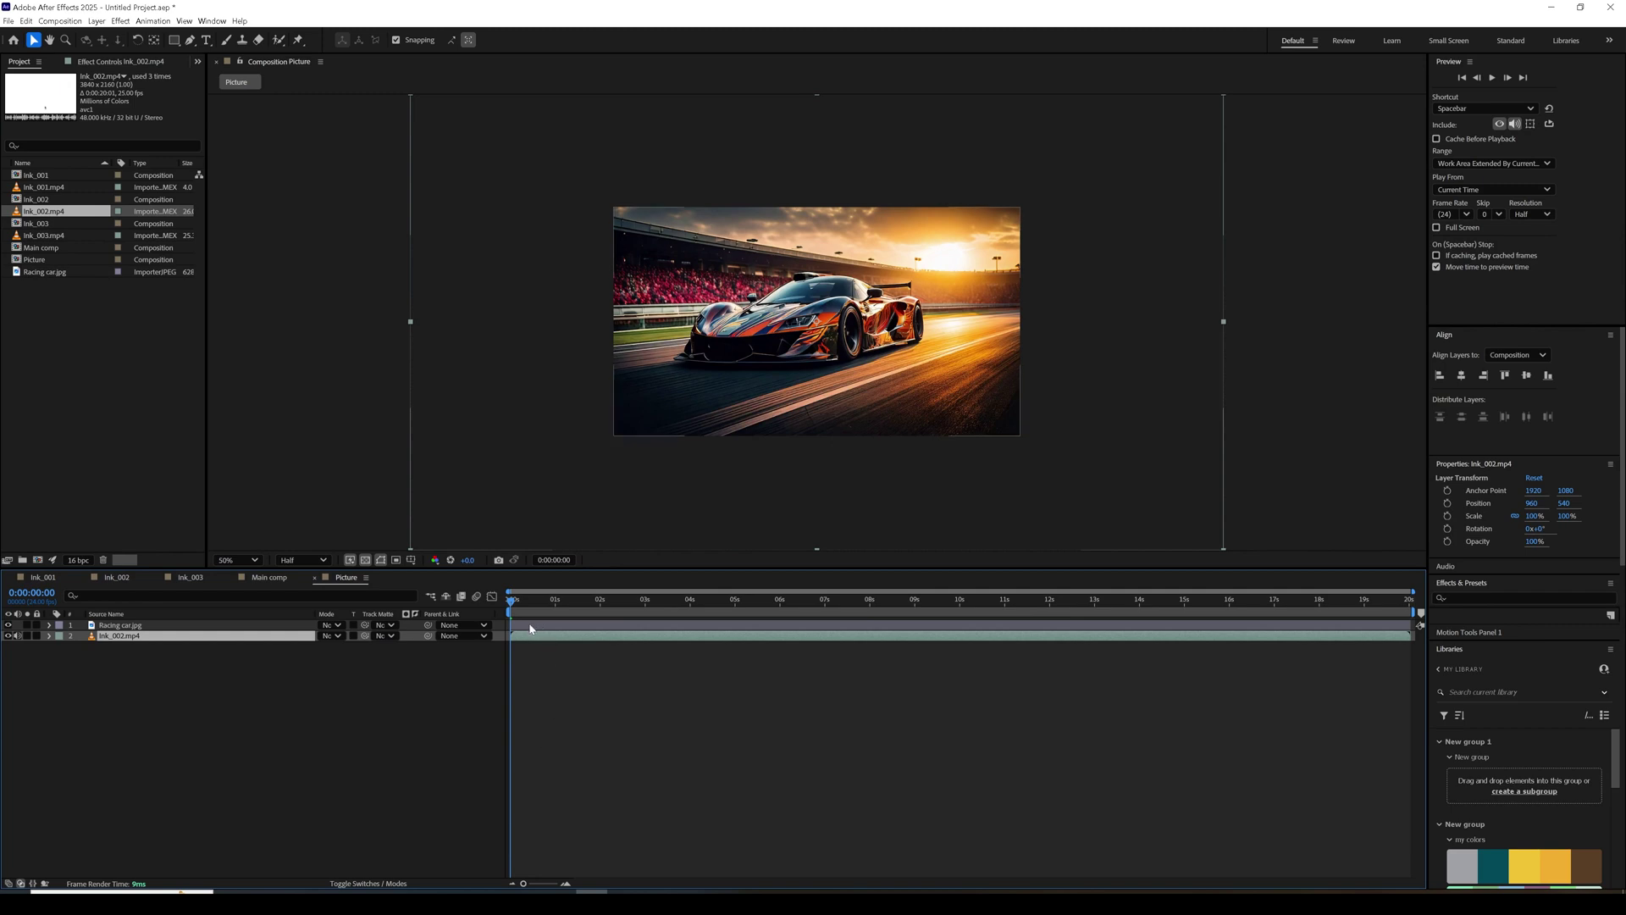
{"action": "left_click_drag", "start_coordinate": [209, 640], "coordinate": [213, 623]}
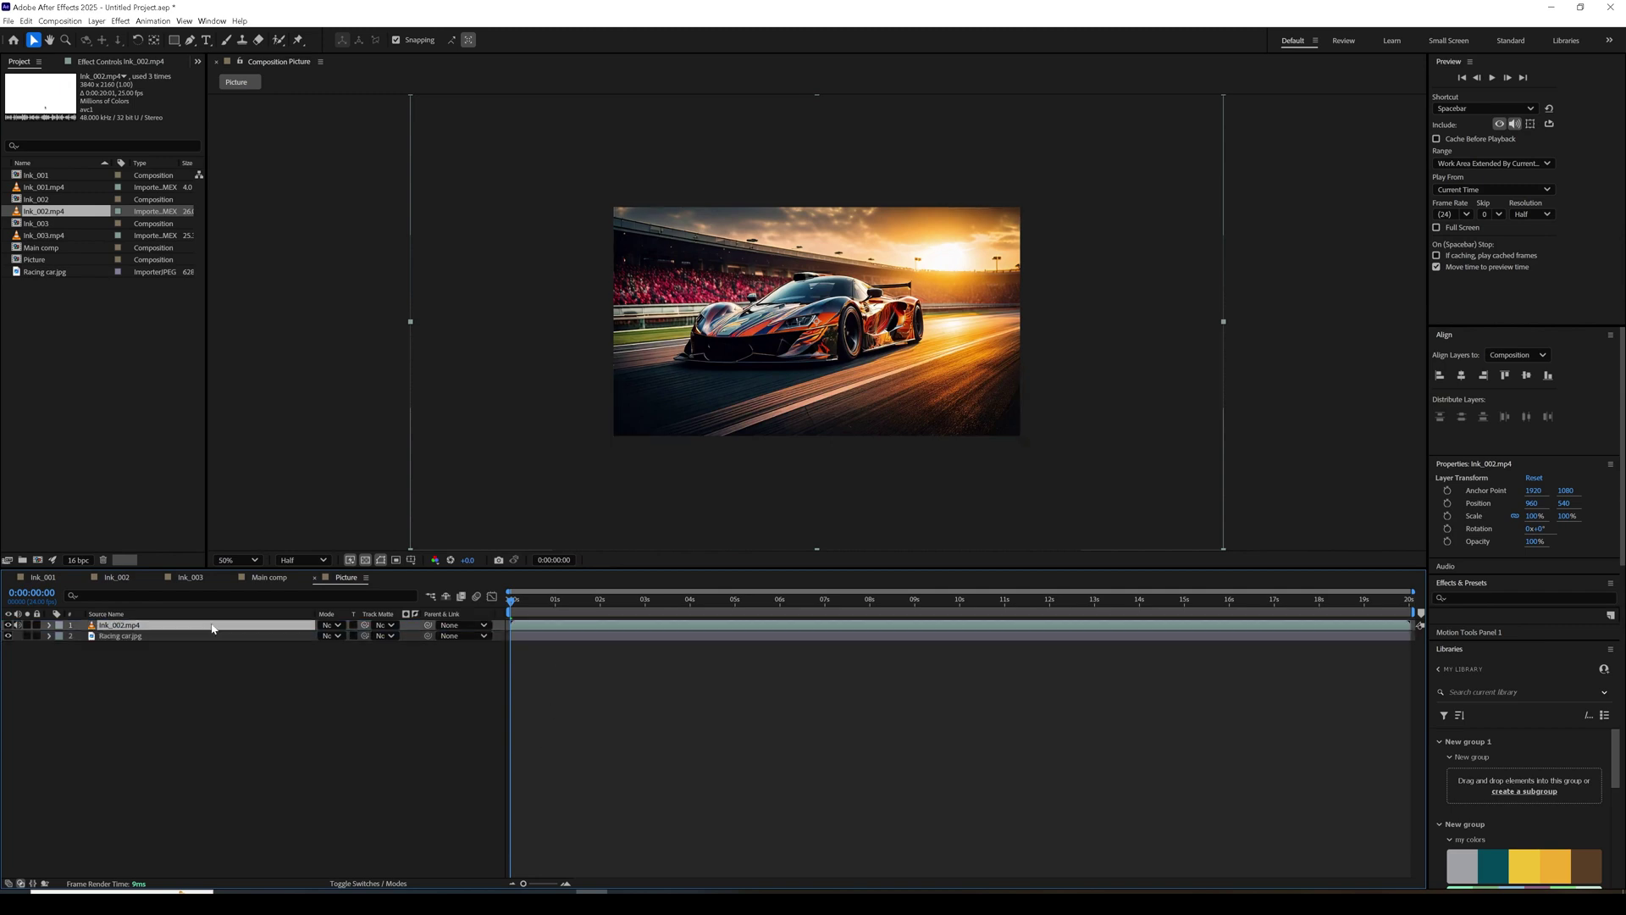
With the time at 0:00:02:20, fit the Ink_002.mp4 layer to the Picture composition's frame size.
{"action": "left_click_drag", "start_coordinate": [539, 610], "coordinate": [638, 609]}
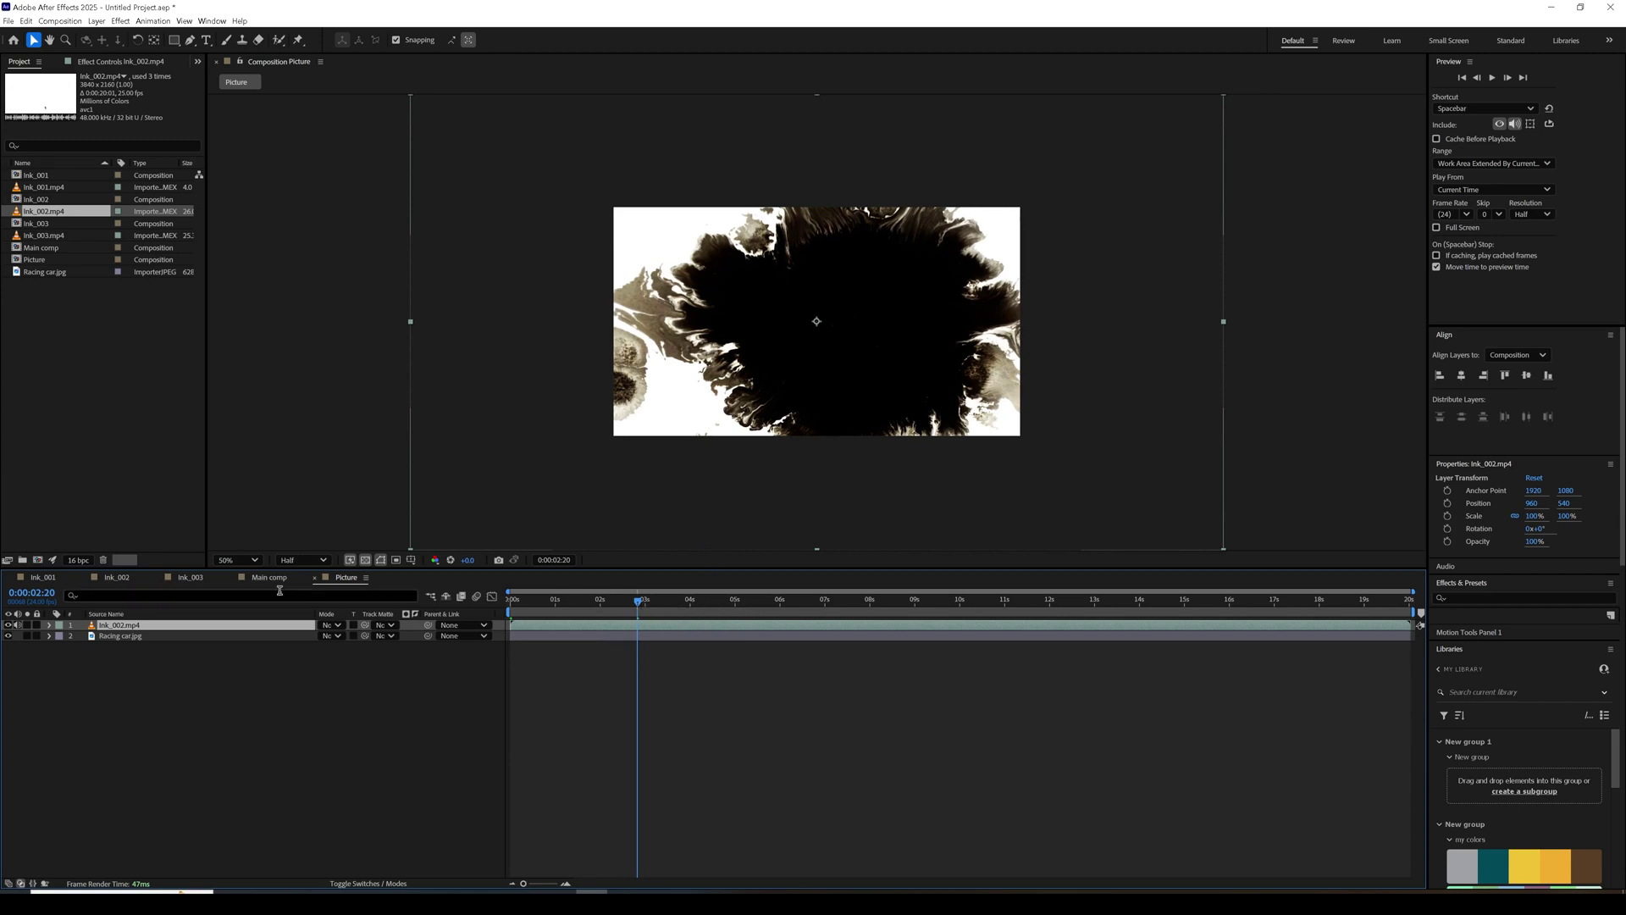
{"action": "key", "text": "s"}
{"action": "left_click_drag", "start_coordinate": [331, 635], "coordinate": [310, 638]}
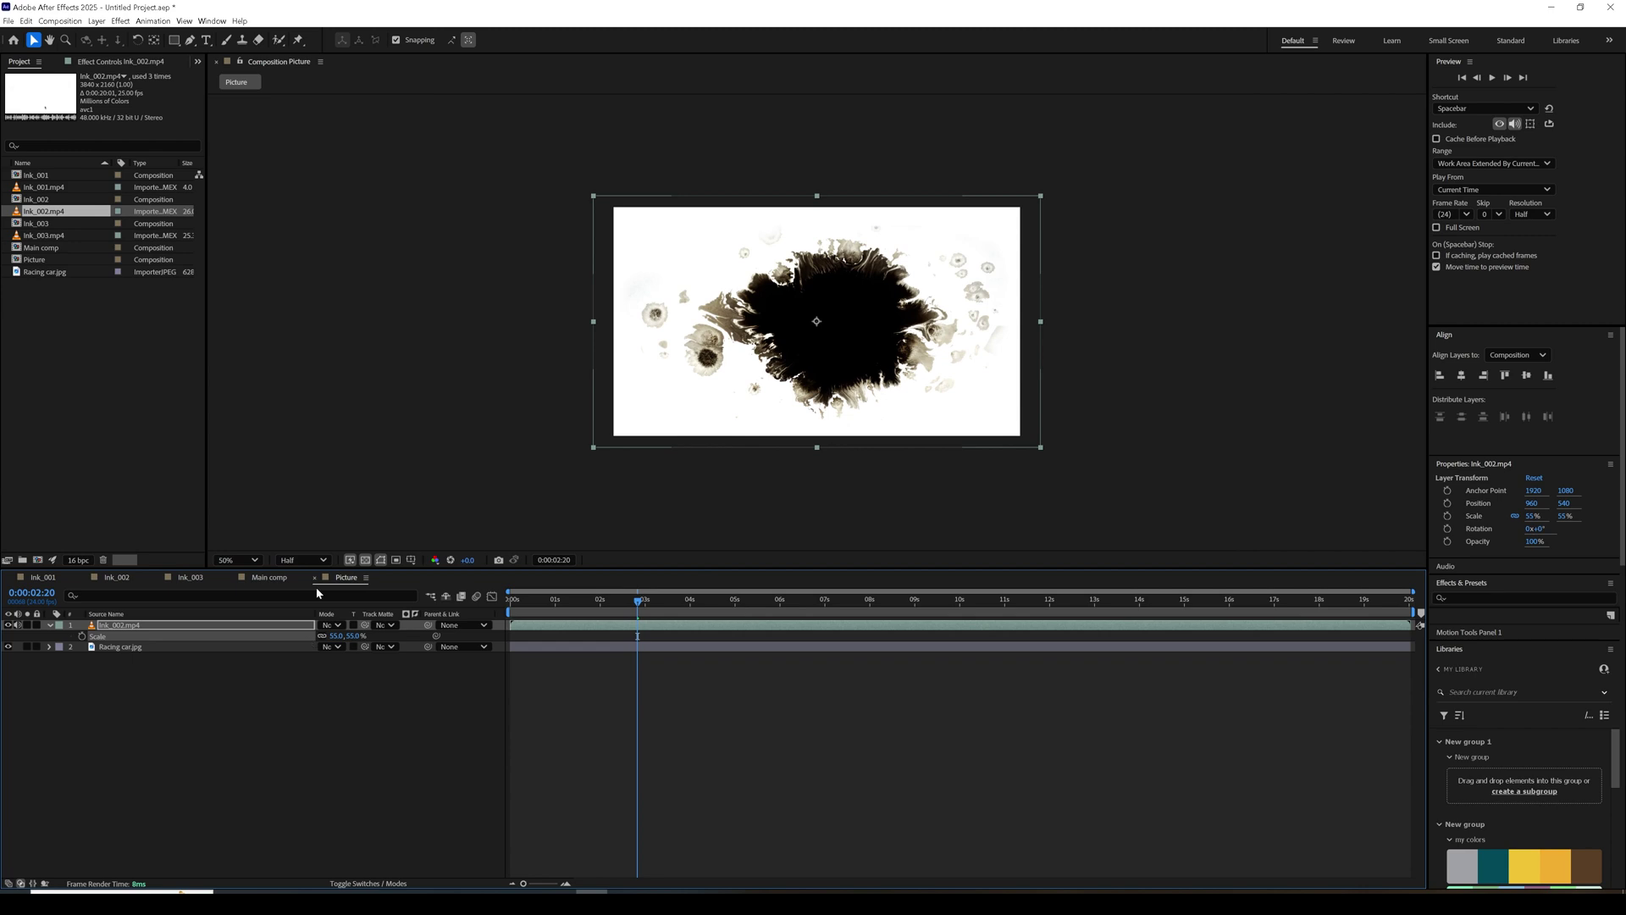
{"action": "key", "text": "ctrl+alt+f"}
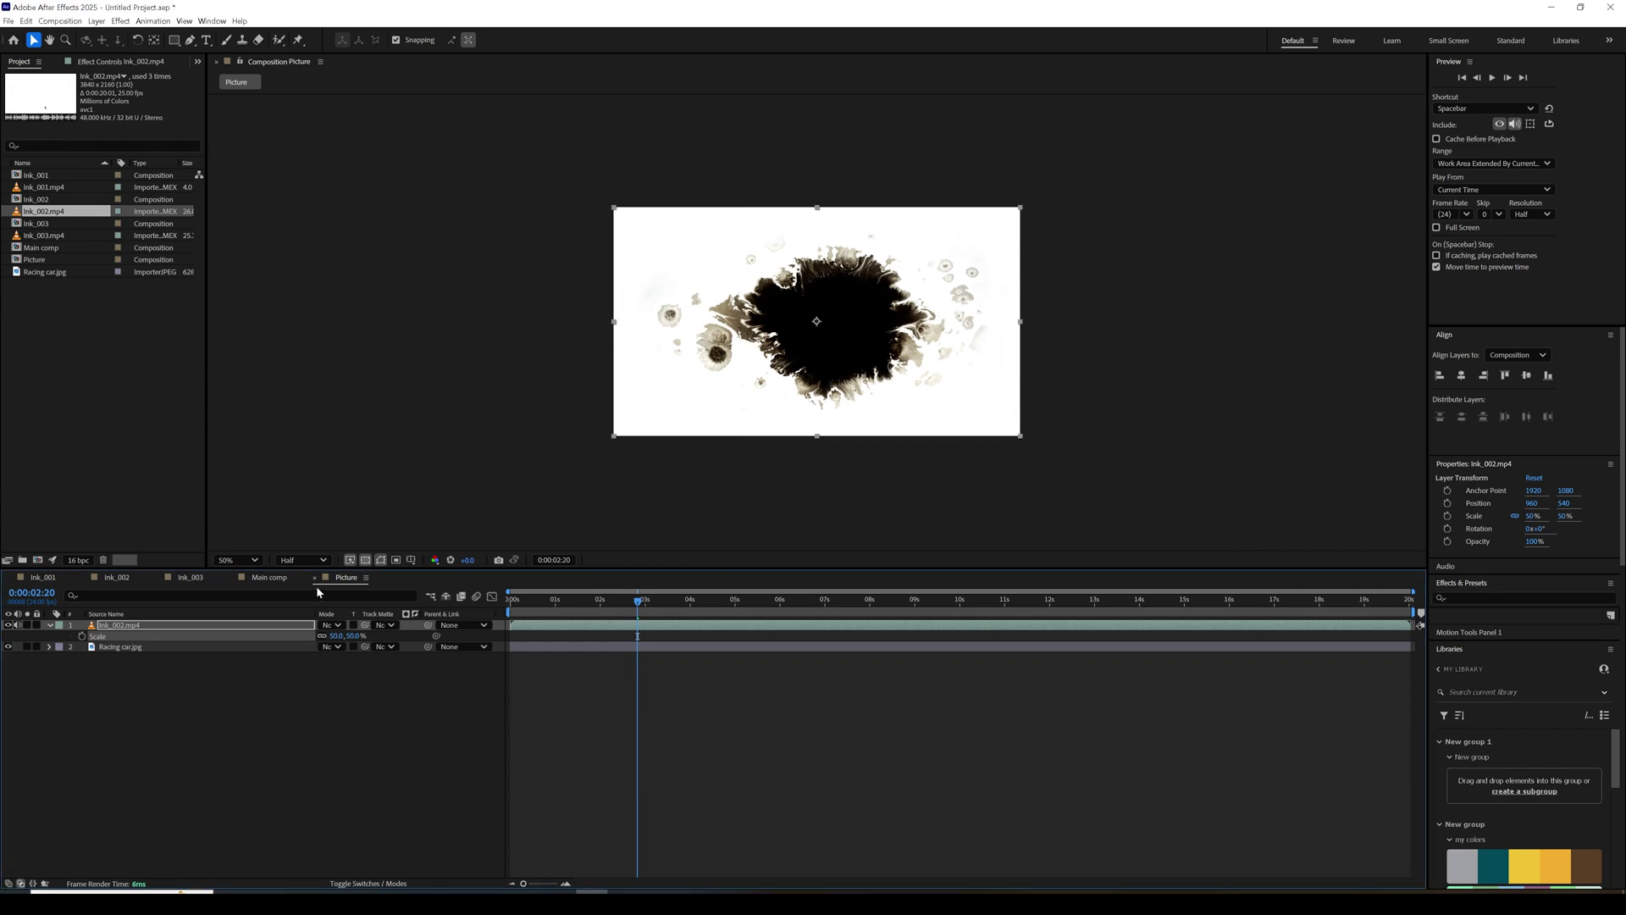
Set Ink_002.mp4 as an inverted luma track matte for Racing car.jpg, preview the ink reveal, and return the time to 0:00:00:00.
{"action": "left_click_drag", "start_coordinate": [525, 605], "coordinate": [639, 603]}
{"action": "left_click_drag", "start_coordinate": [365, 647], "coordinate": [289, 627]}
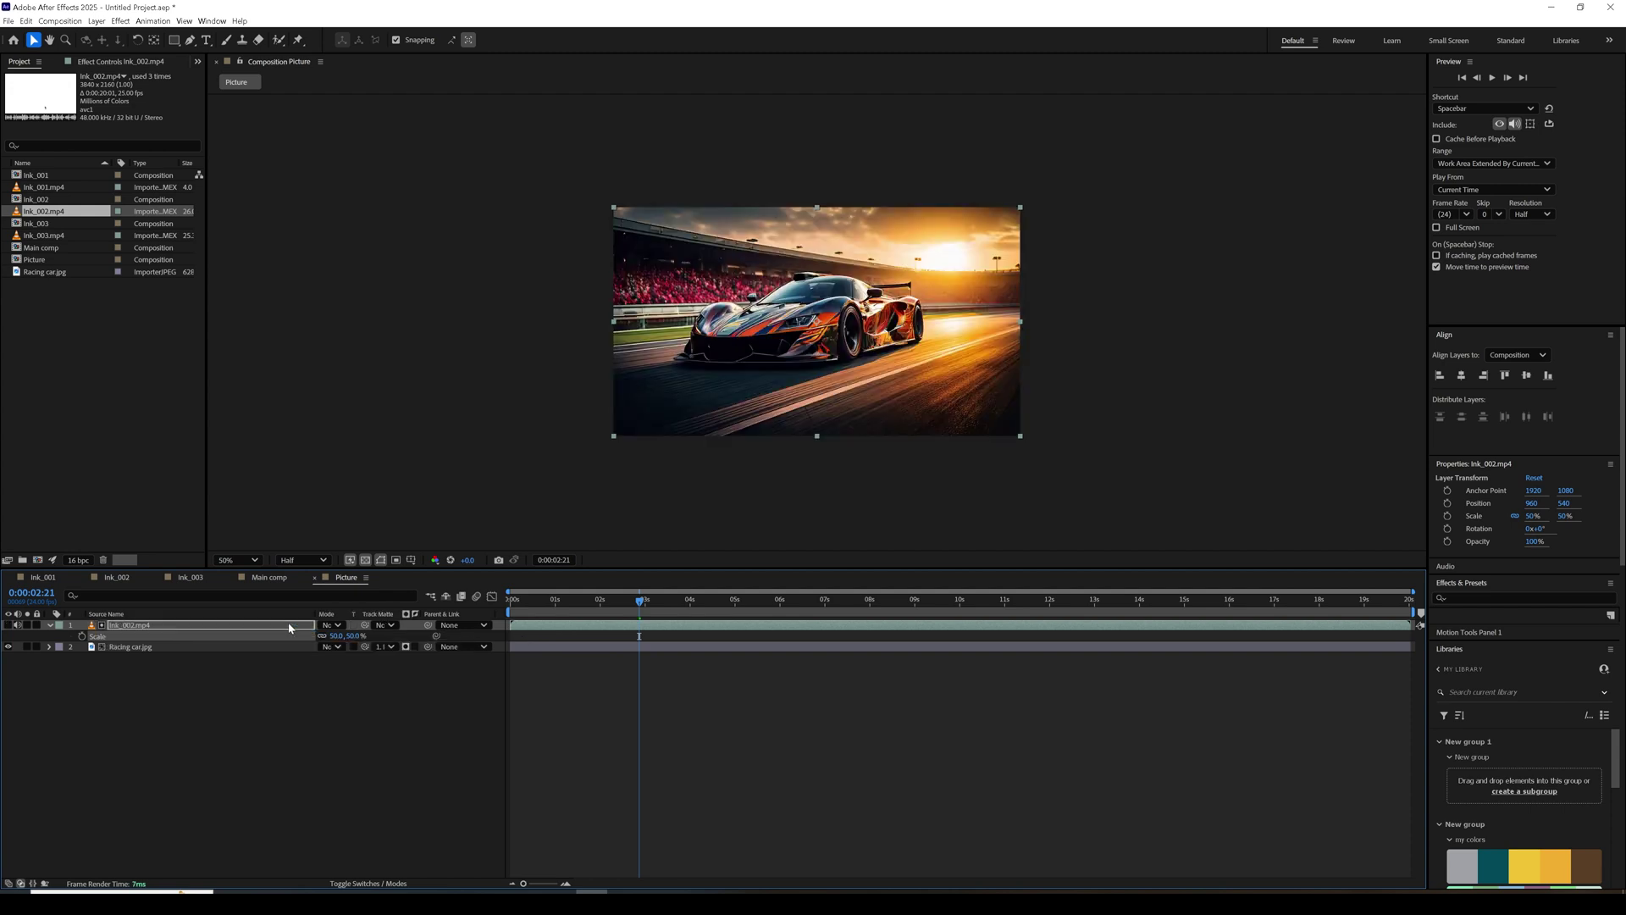
{"action": "left_click", "coordinate": [406, 646]}
{"action": "left_click", "coordinate": [407, 646]}
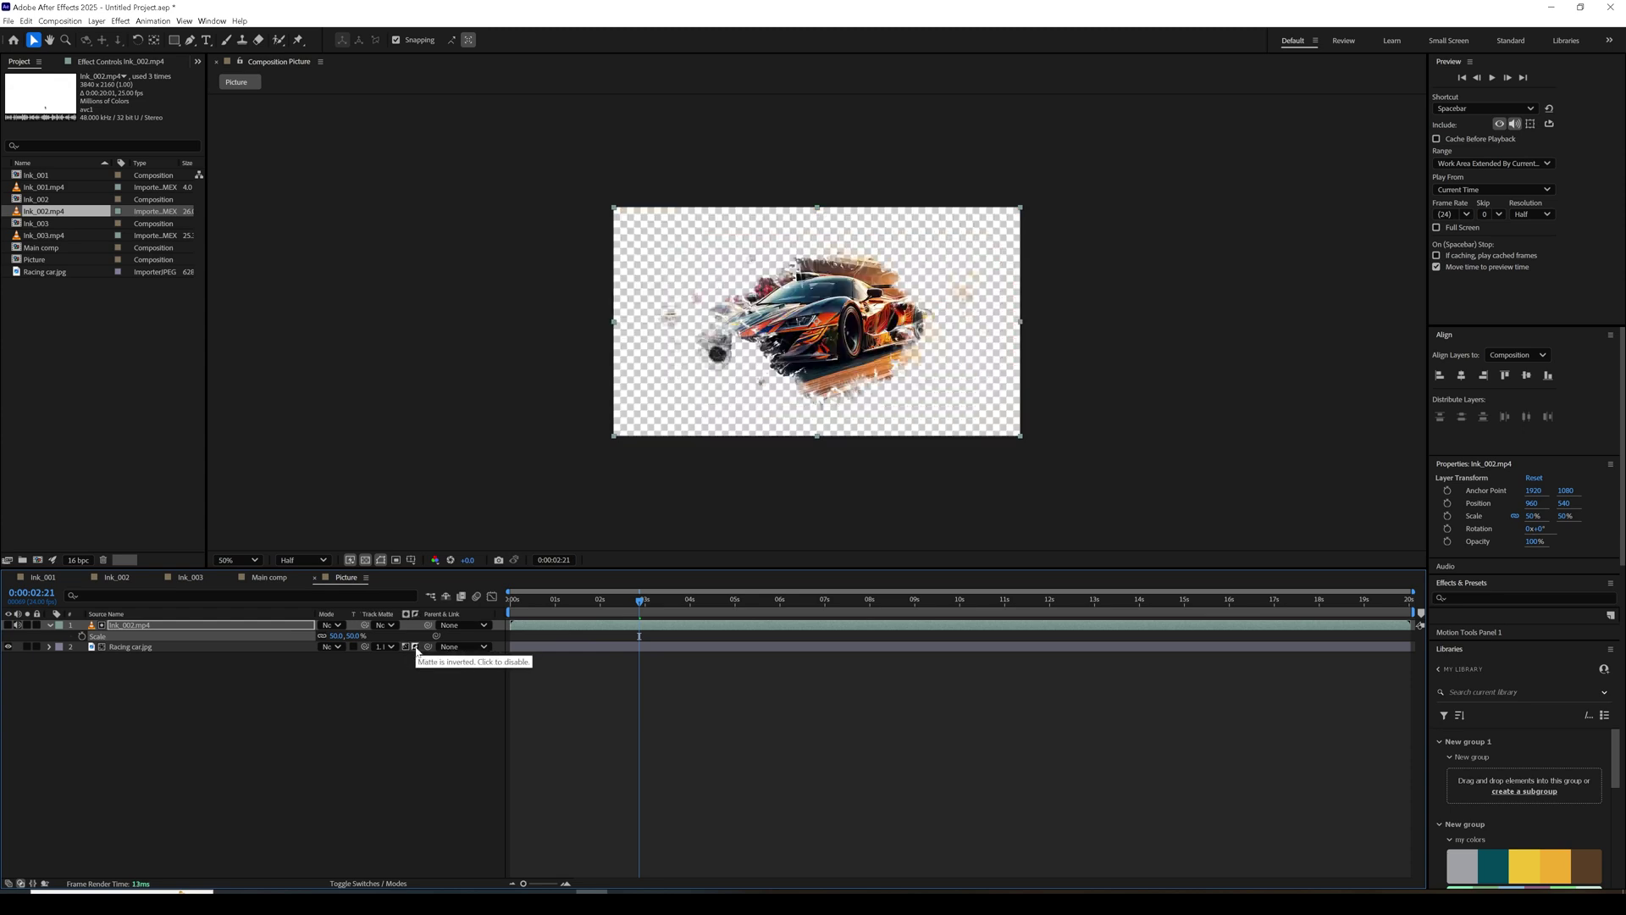
{"action": "mouse_move", "coordinate": [519, 613]}
{"action": "left_mouse_down"}
{"action": "mouse_move", "coordinate": [983, 612]}
{"action": "mouse_move", "coordinate": [1156, 557]}
{"action": "mouse_move", "coordinate": [576, 606]}
{"action": "mouse_move", "coordinate": [1092, 576]}
{"action": "left_mouse_up"}
{"action": "left_click_drag", "start_coordinate": [681, 608], "coordinate": [477, 608]}
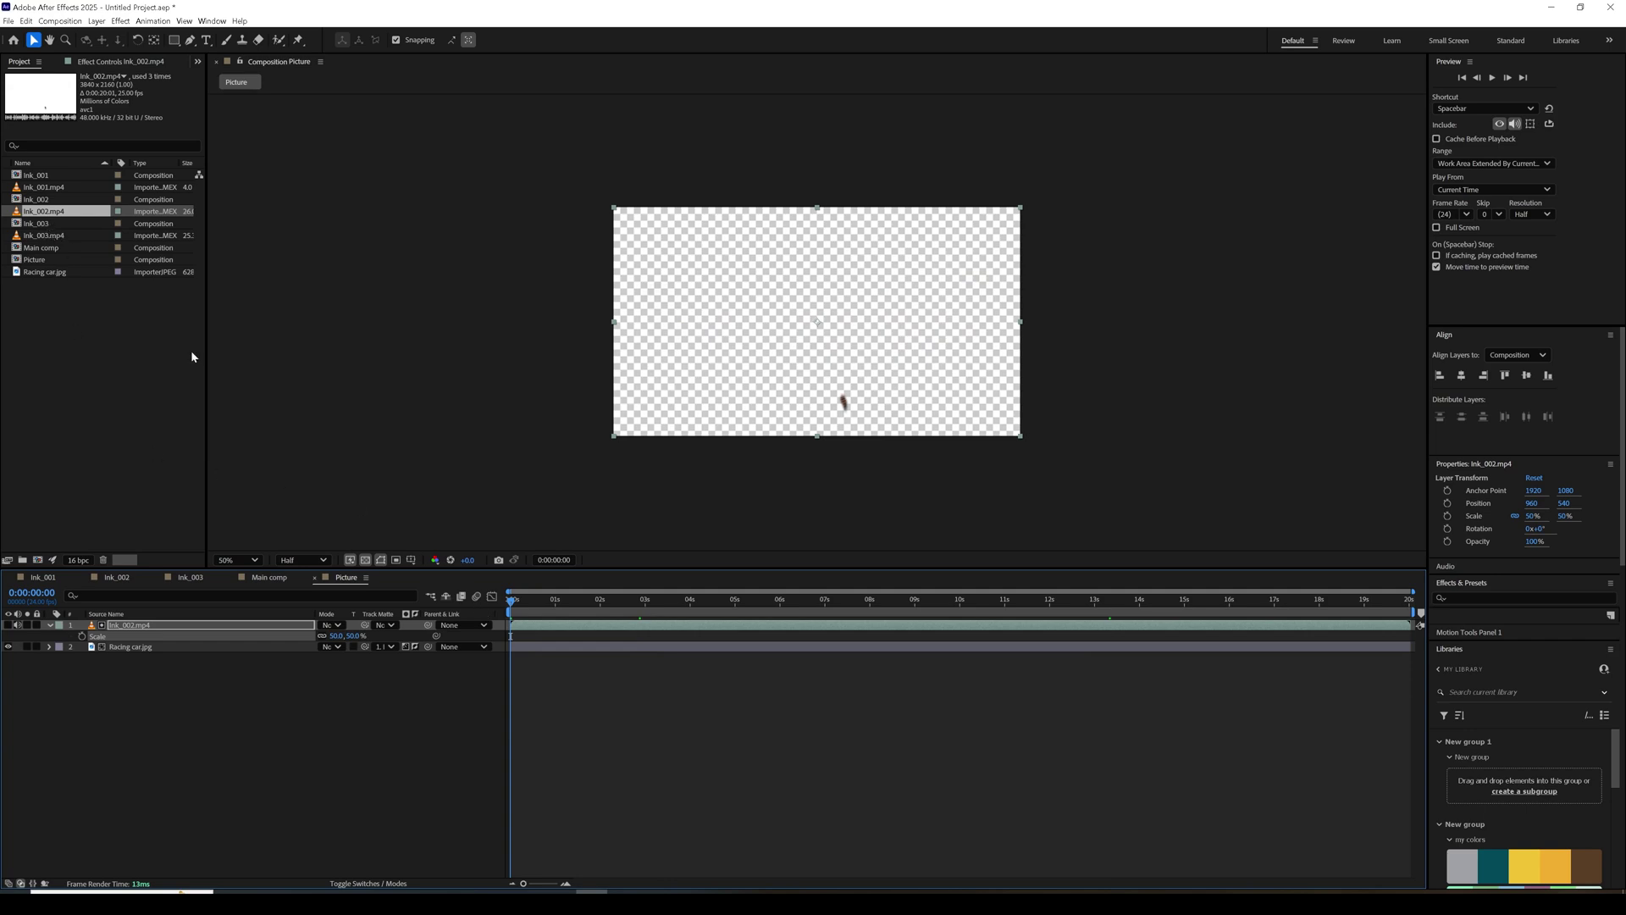
Add the Picture composition to Main comp as the topmost layer and set the time to 0:00:02:20.
{"action": "left_click", "coordinate": [268, 578]}
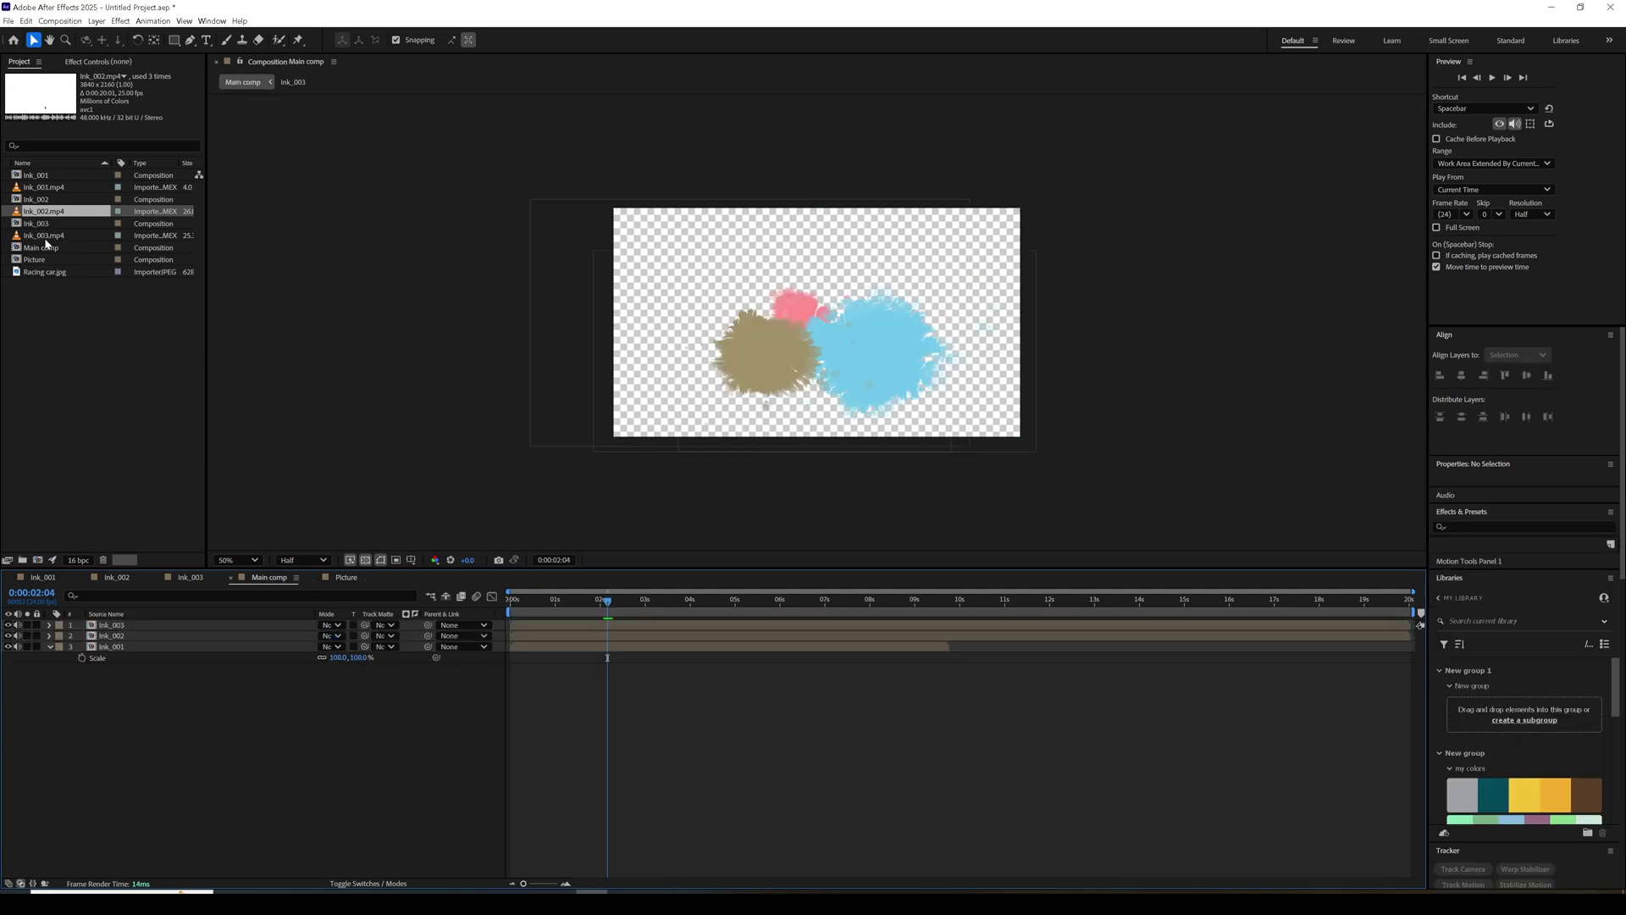
{"action": "left_click_drag", "start_coordinate": [41, 259], "coordinate": [205, 623]}
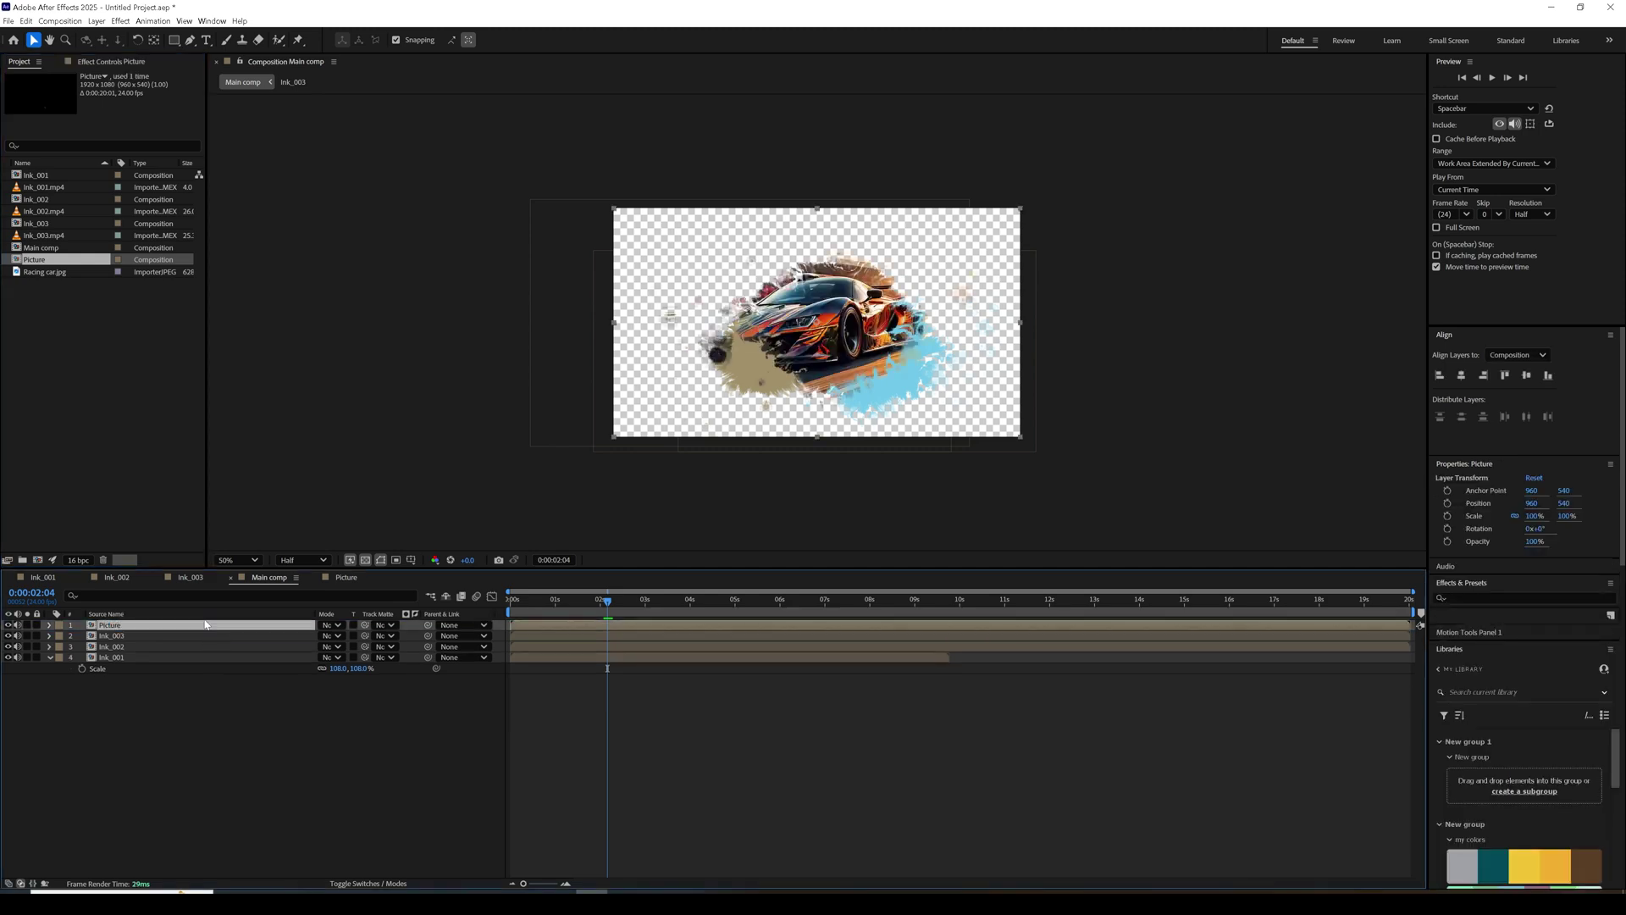
{"action": "left_click_drag", "start_coordinate": [537, 608], "coordinate": [638, 615]}
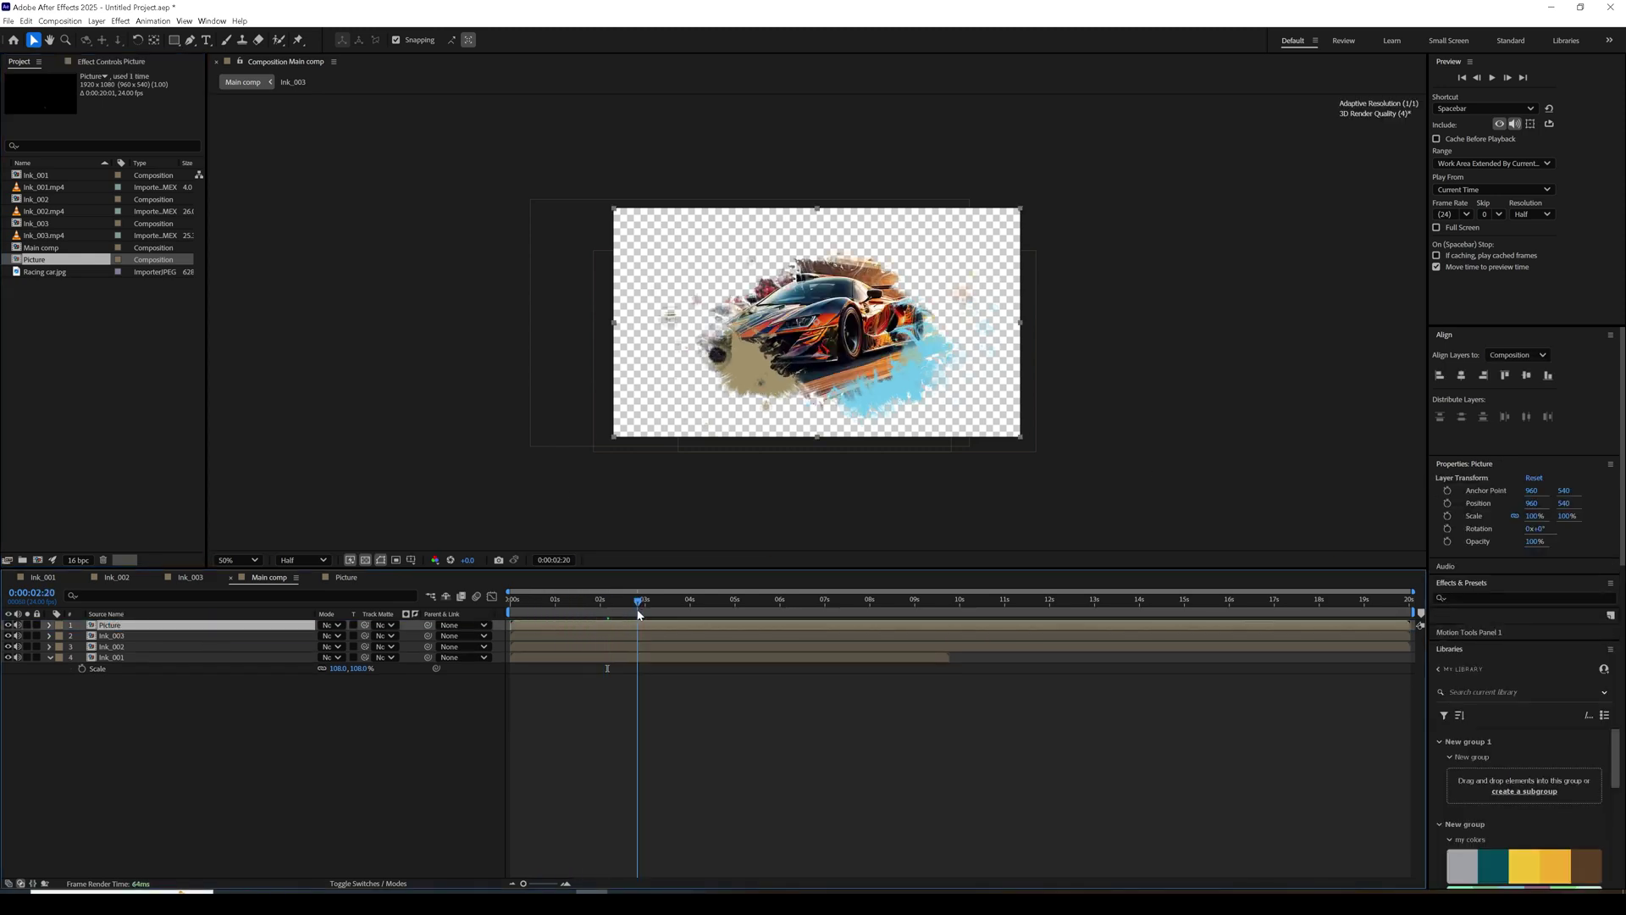
Place the Ink_003 splash left of the car and the Ink_002 splash right of it, at about 1360, 540.
{"action": "left_click", "coordinate": [581, 635]}
{"action": "left_click_drag", "start_coordinate": [801, 398], "coordinate": [763, 363]}
{"action": "left_click", "coordinate": [631, 646]}
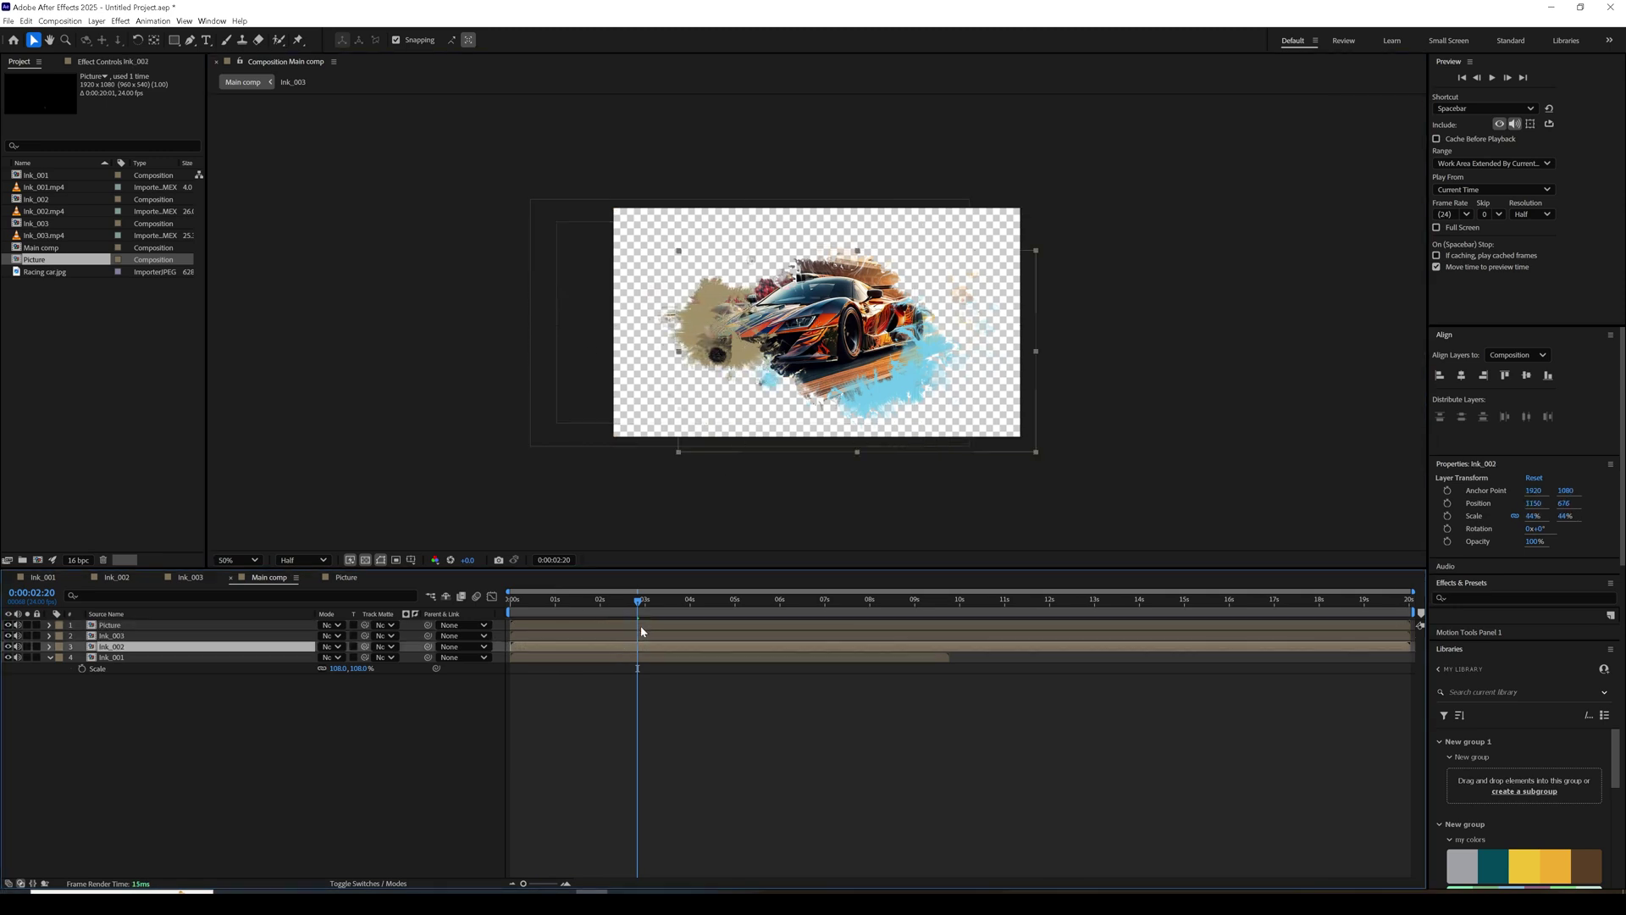
{"action": "left_click_drag", "start_coordinate": [892, 392], "coordinate": [935, 361]}
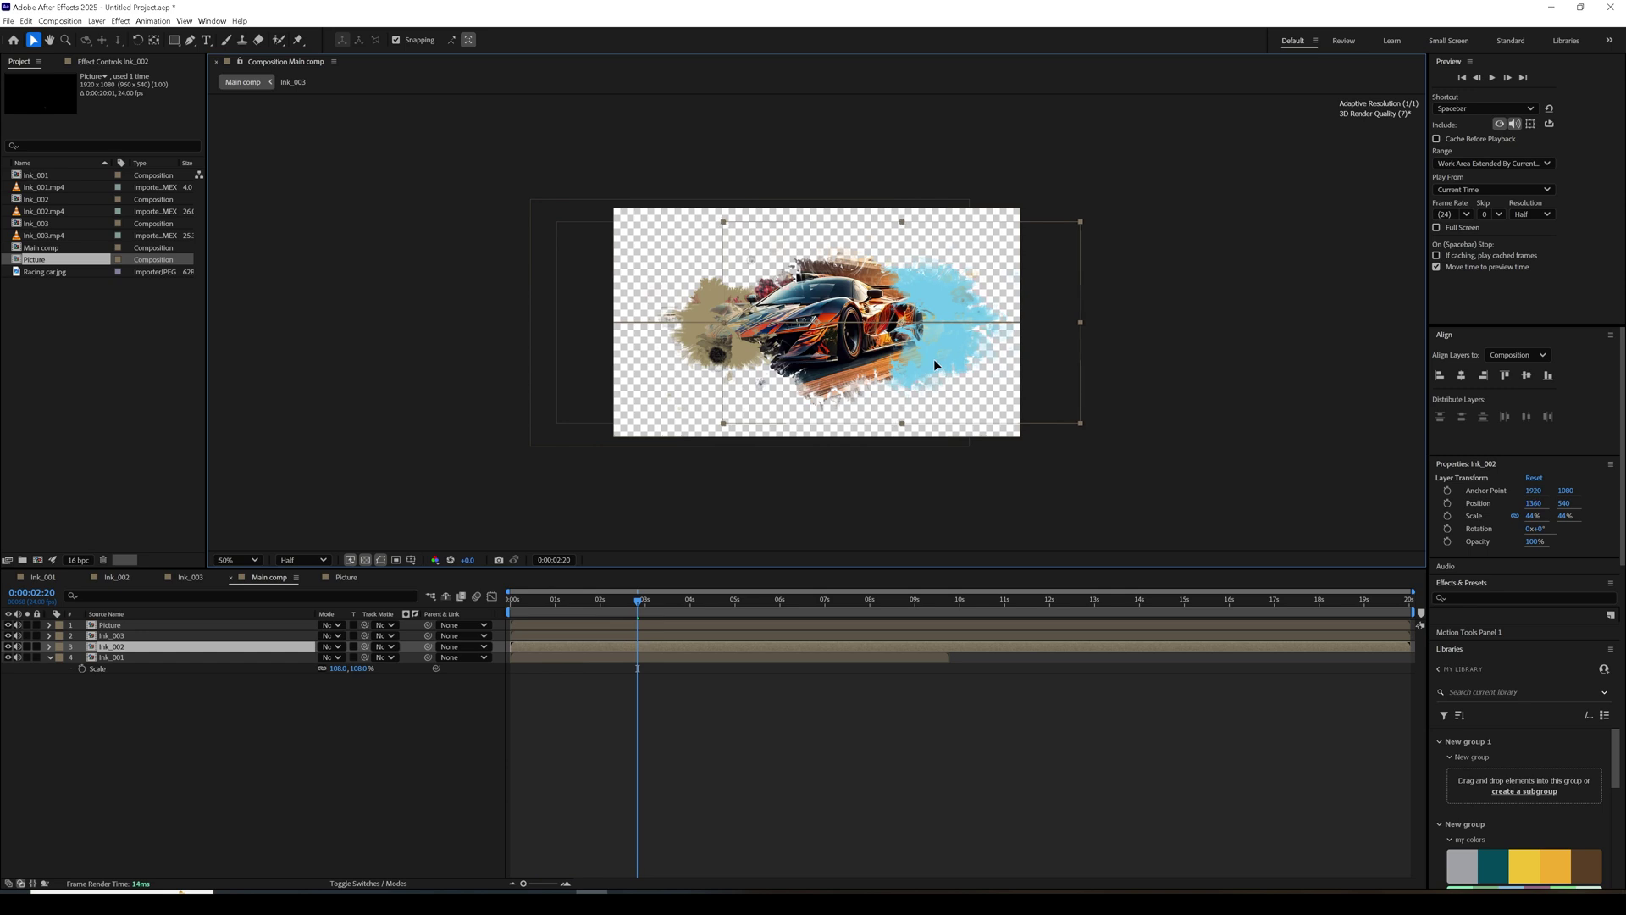
Scale the Ink_001 layer to 140% and place its pink splash below the car's front, at about 409, 854.
{"action": "left_click", "coordinate": [631, 657]}
{"action": "left_click_drag", "start_coordinate": [800, 373], "coordinate": [781, 431]}
{"action": "key", "text": "Return"}
{"action": "left_click_drag", "start_coordinate": [362, 668], "coordinate": [375, 662]}
{"action": "left_click_drag", "start_coordinate": [872, 413], "coordinate": [848, 414]}
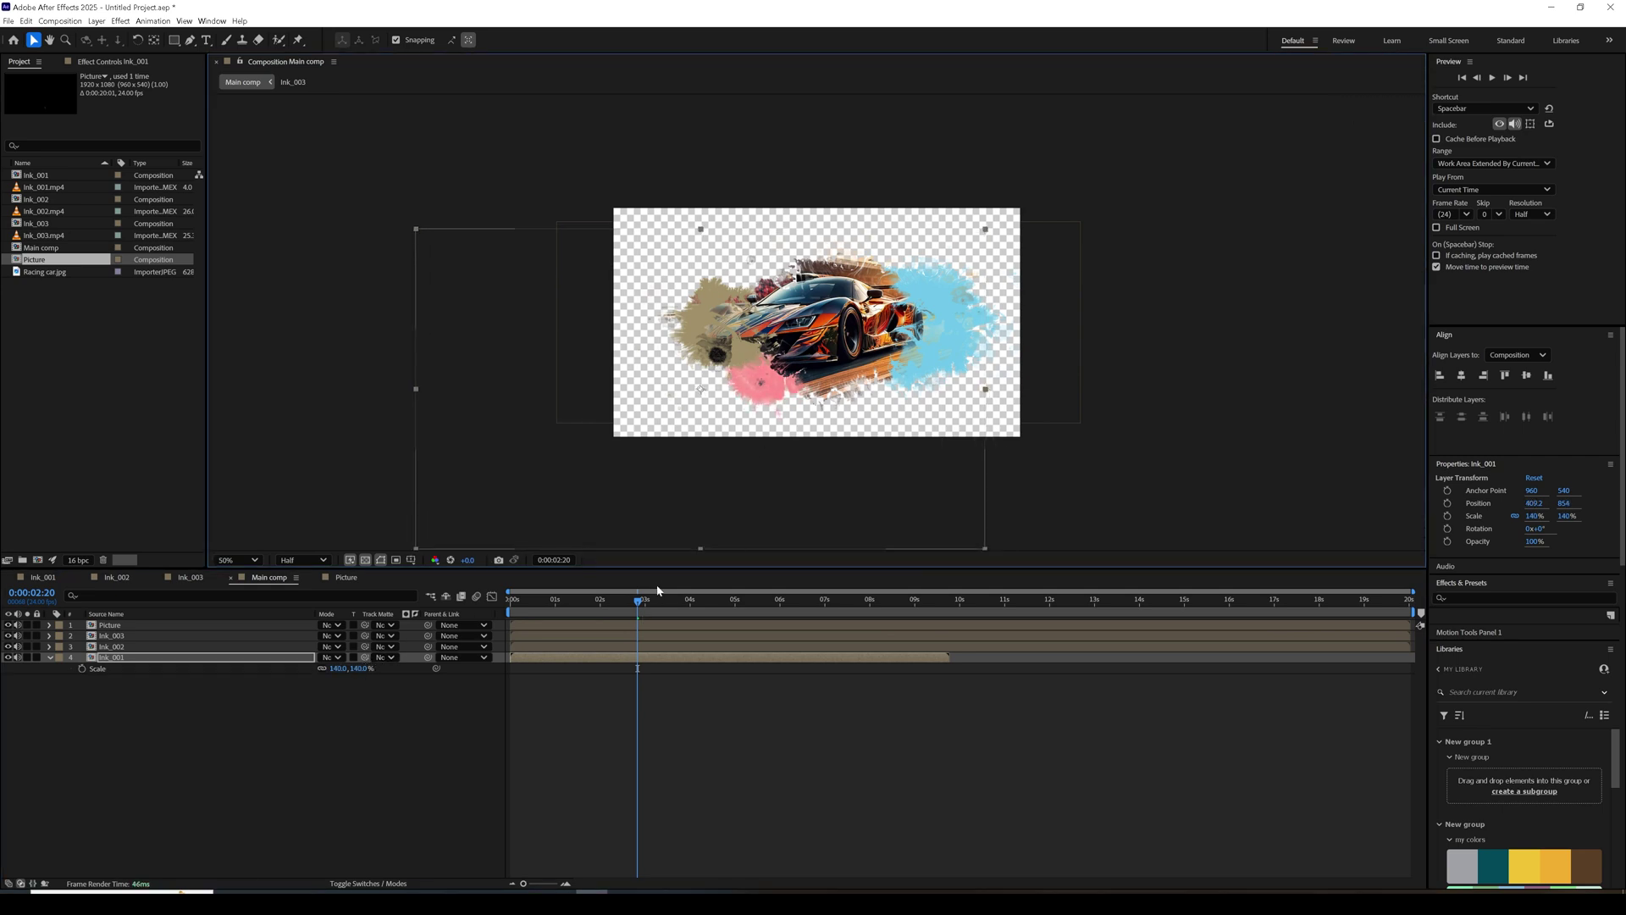
Duplicate the Ink_001 layer and place the copy's pink splash above the rear of the car, at about 960, 372.
{"action": "key", "text": "ctrl+d"}
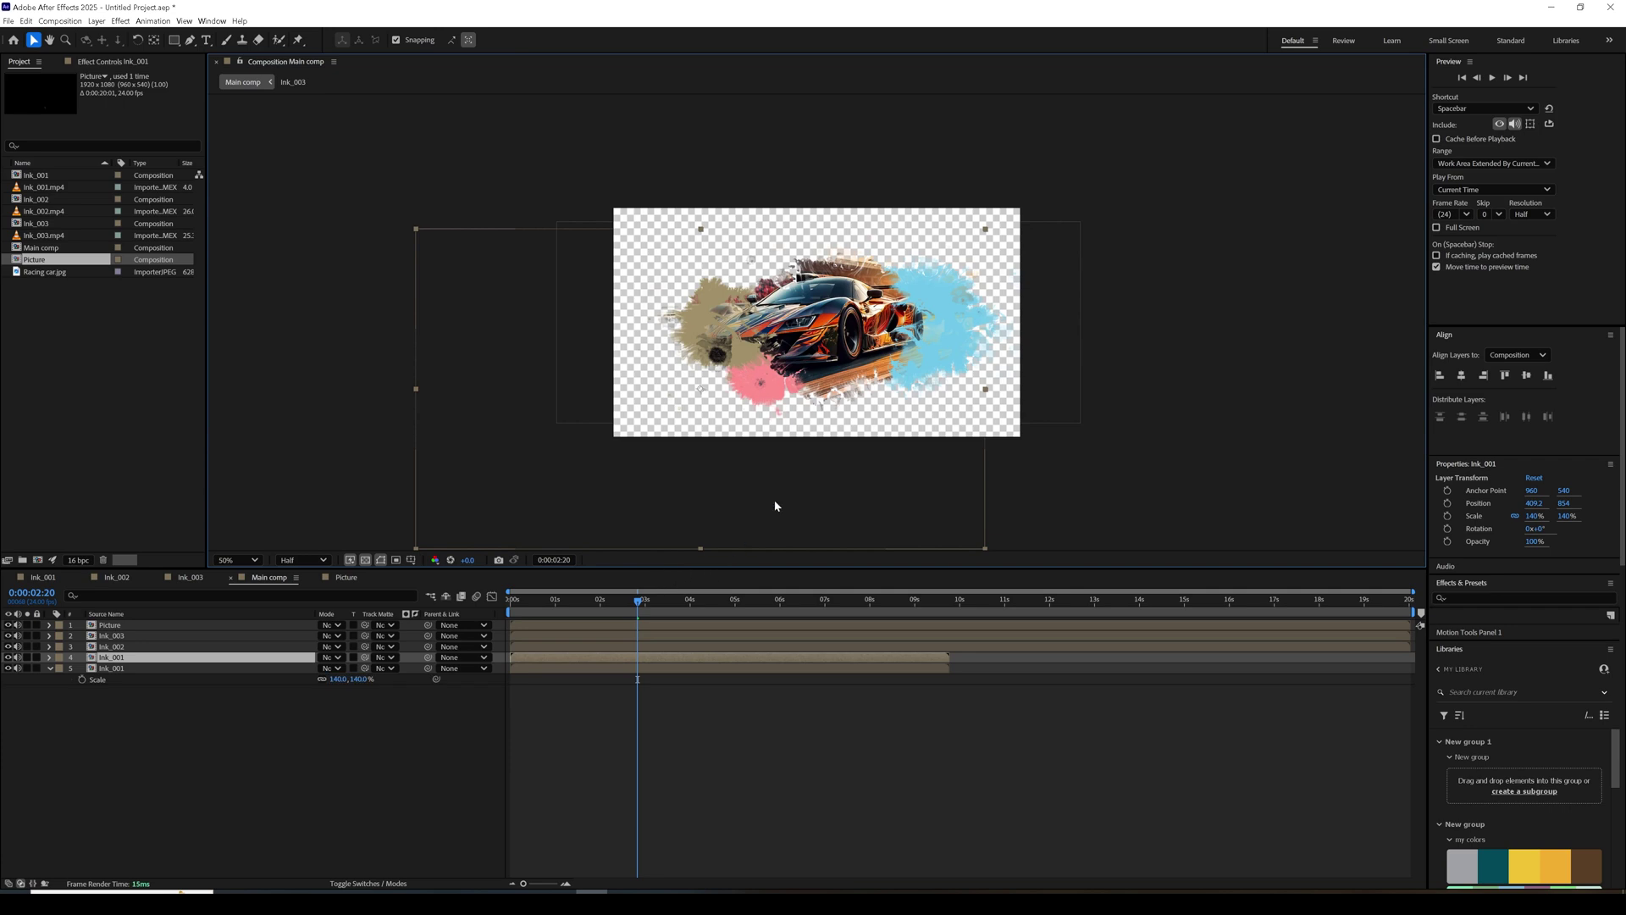
{"action": "left_click_drag", "start_coordinate": [763, 386], "coordinate": [904, 332]}
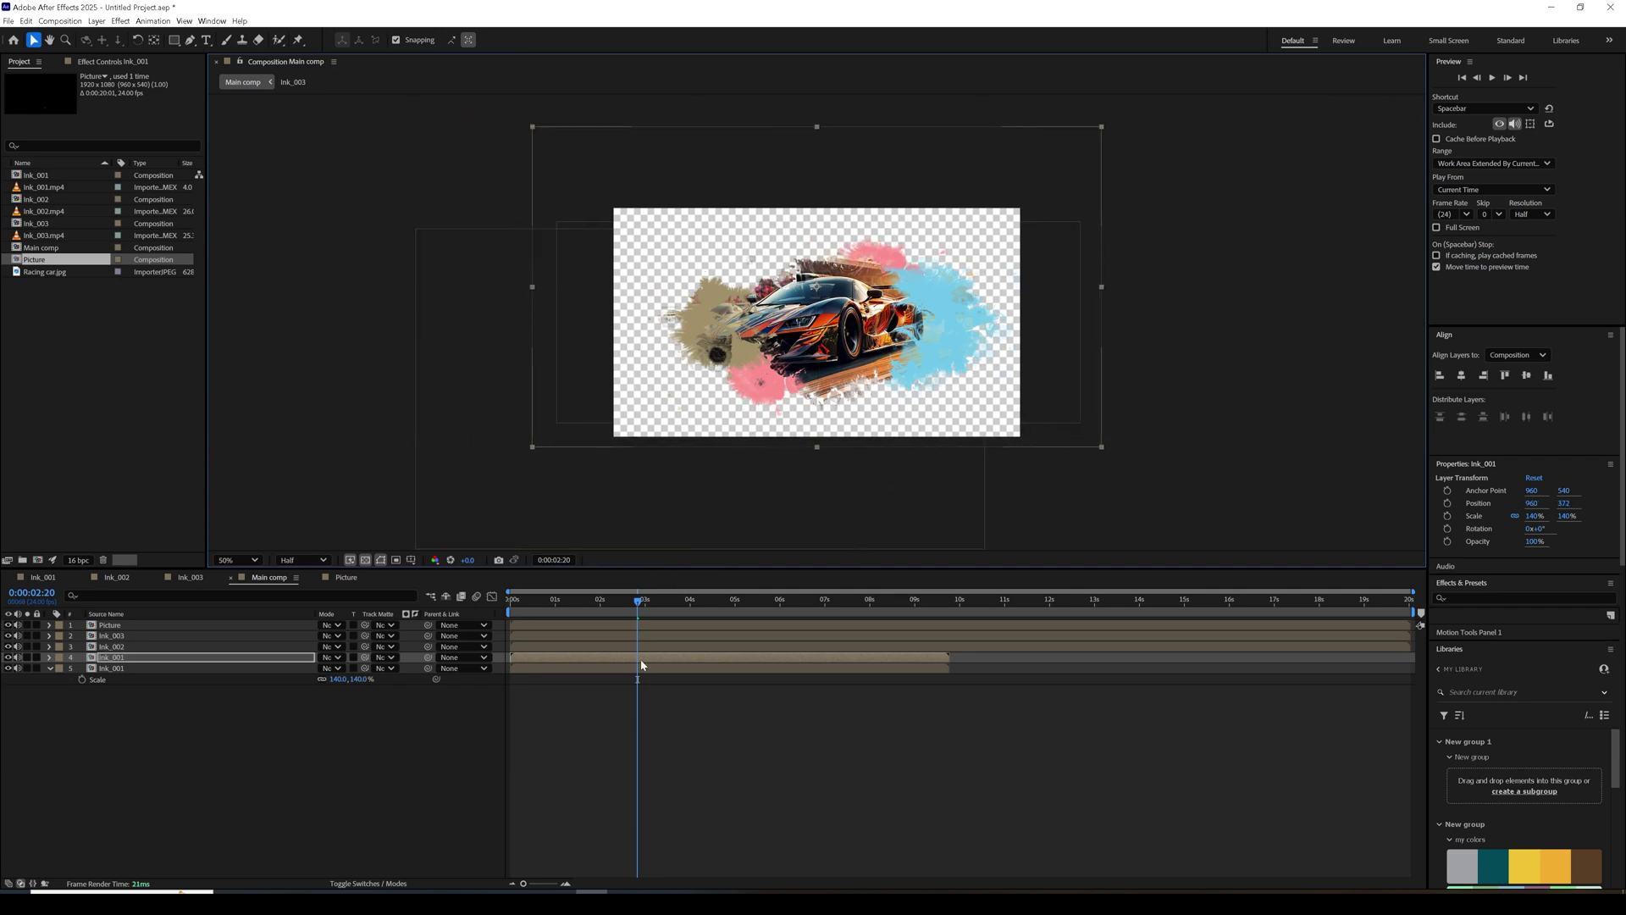
{"action": "left_click", "coordinate": [535, 647]}
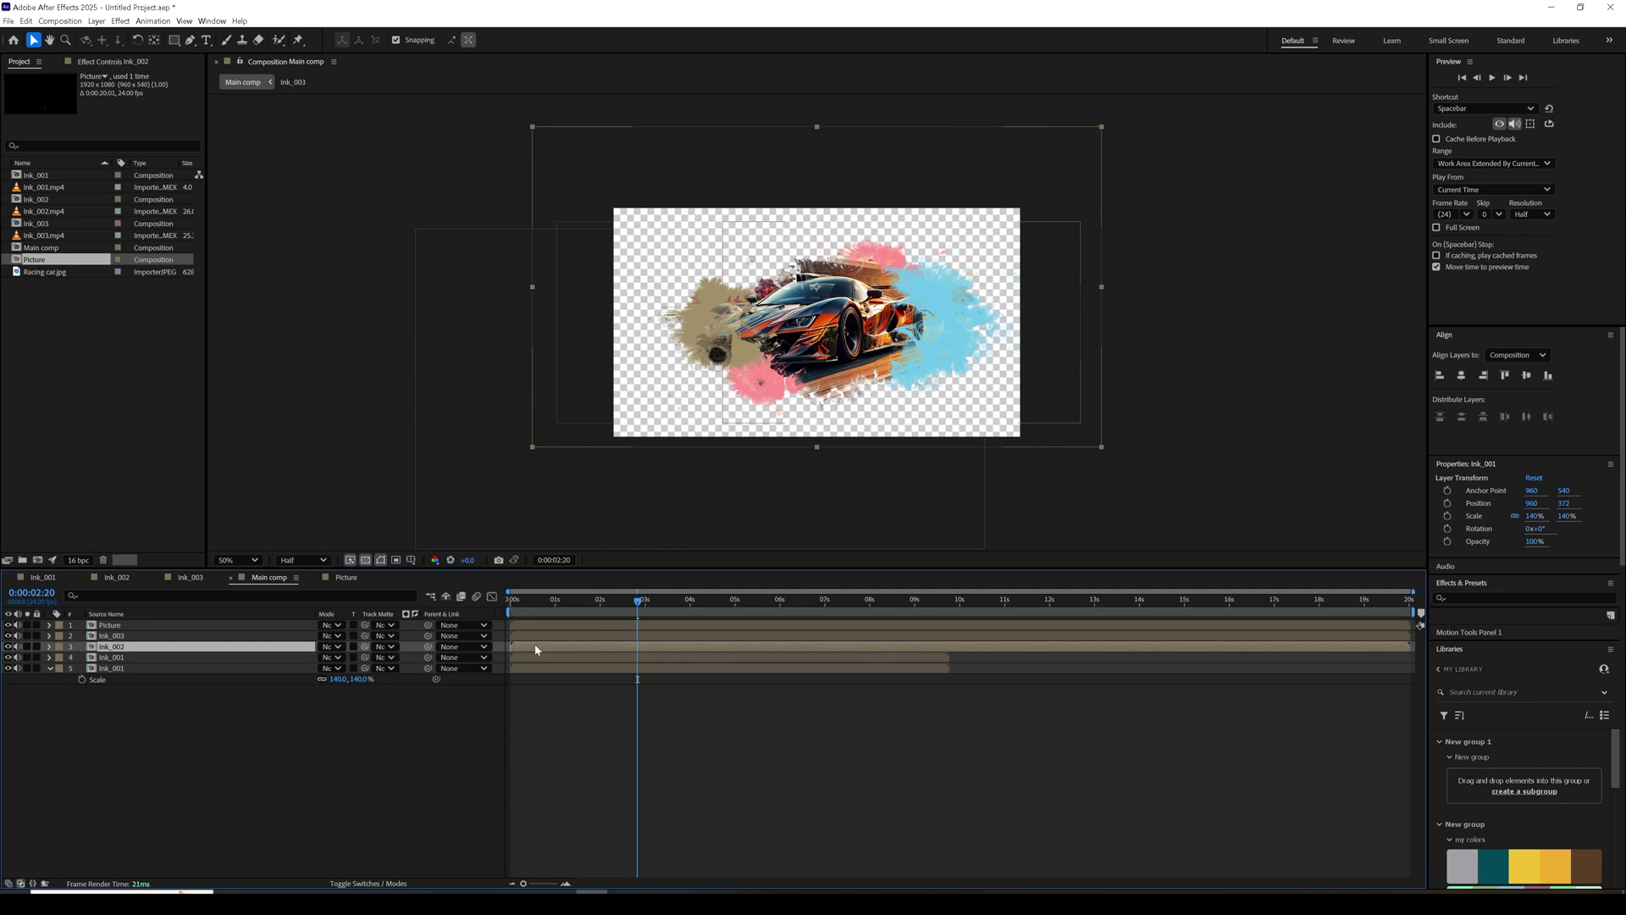
Duplicate the Ink_003 layer and place the copy's splash below the rear of the car, at about 1284, 750.
{"action": "left_click", "coordinate": [583, 636]}
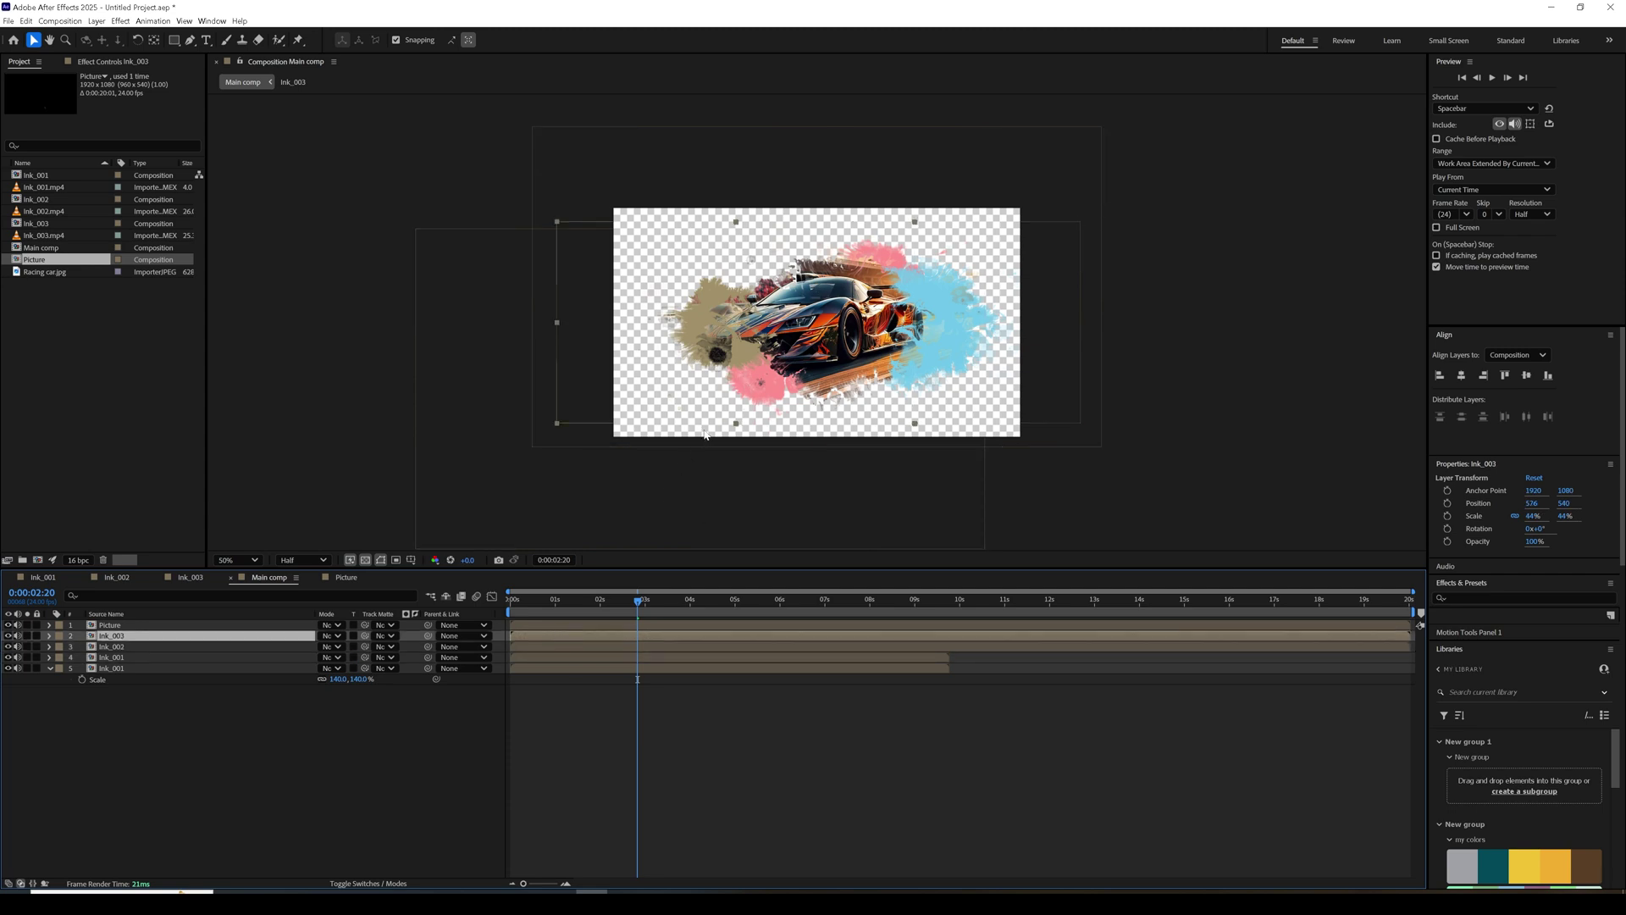
{"action": "key", "text": "ctrl+d"}
{"action": "left_click_drag", "start_coordinate": [743, 387], "coordinate": [891, 433]}
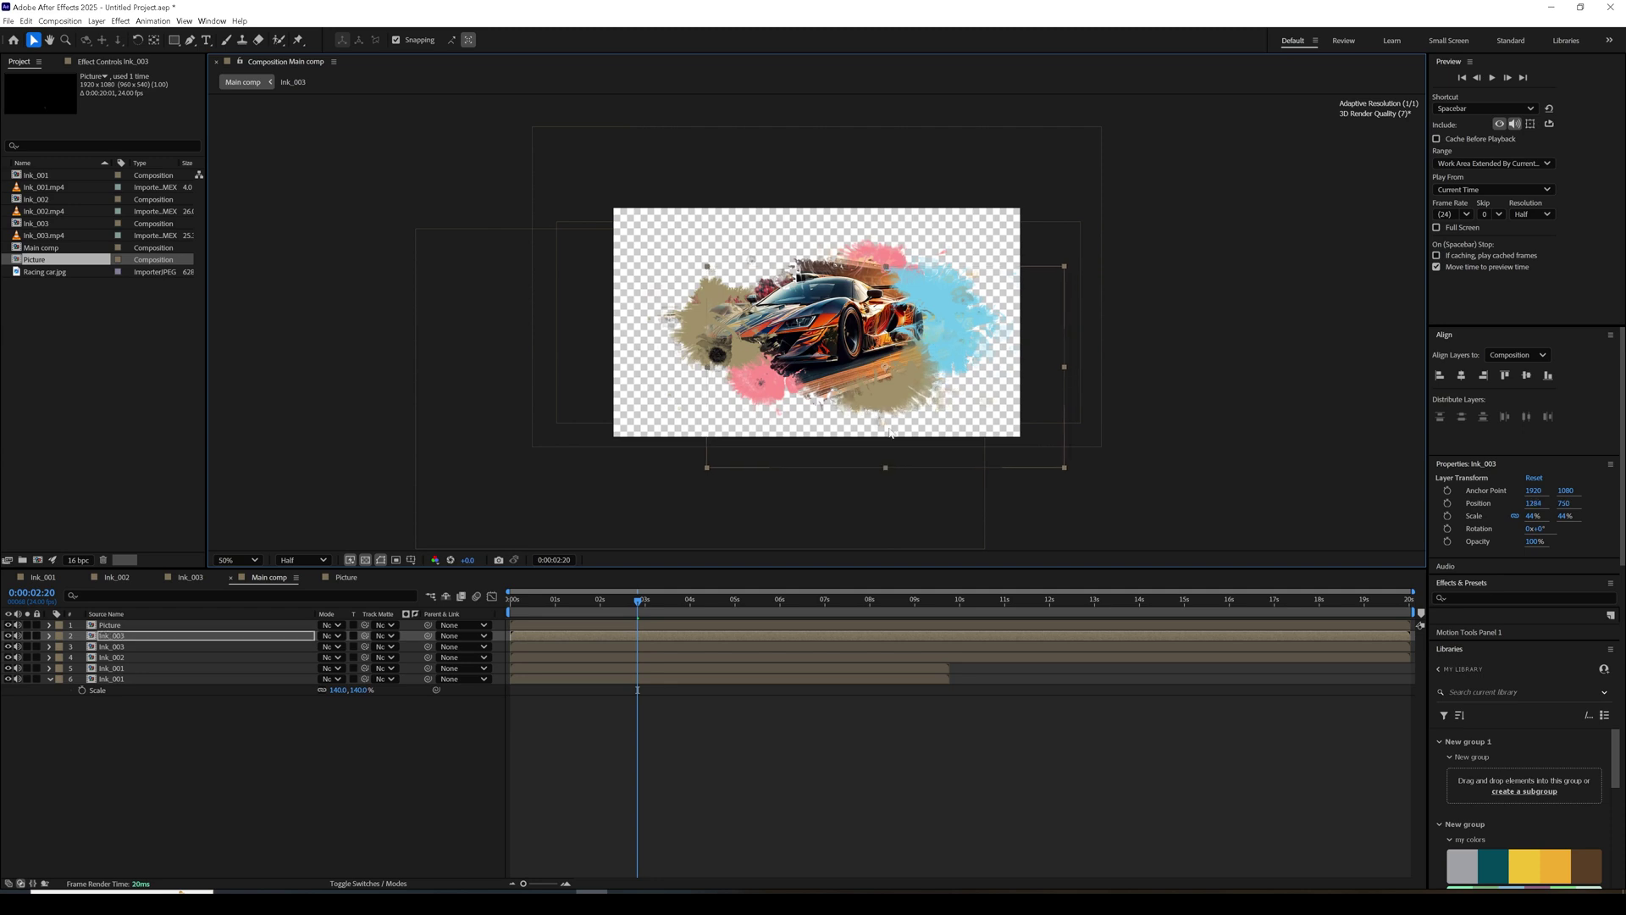
Apply a Fill effect to the duplicated Ink_003 layer and set its color to dark grey 1D1D1D.
{"action": "left_click", "coordinate": [253, 638]}
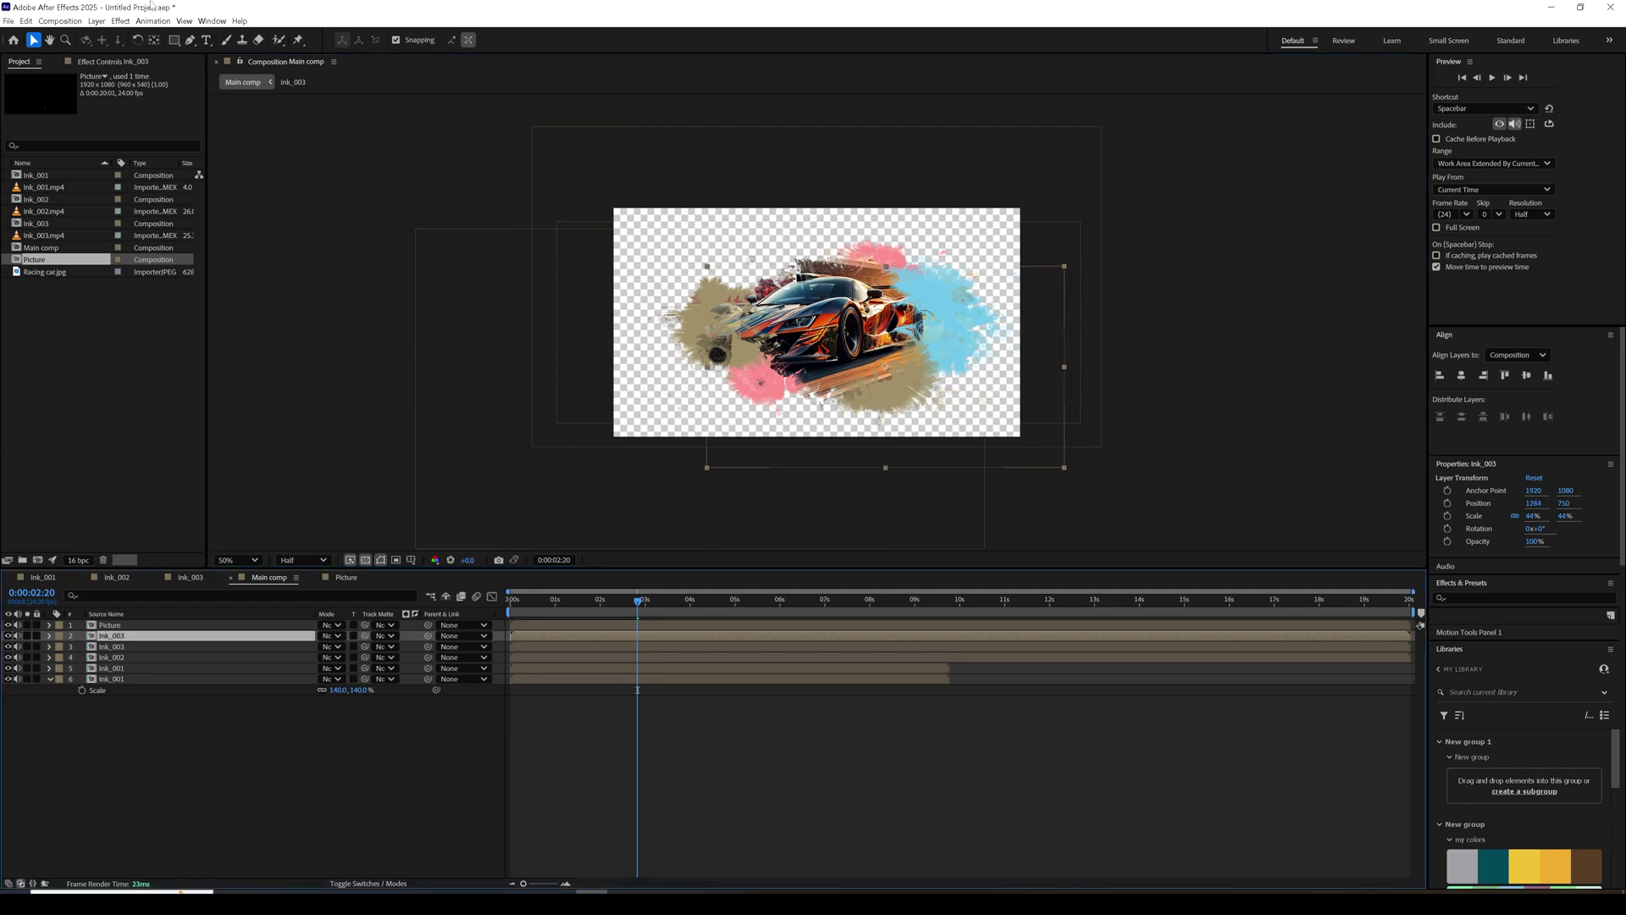
{"action": "left_click", "coordinate": [120, 20]}
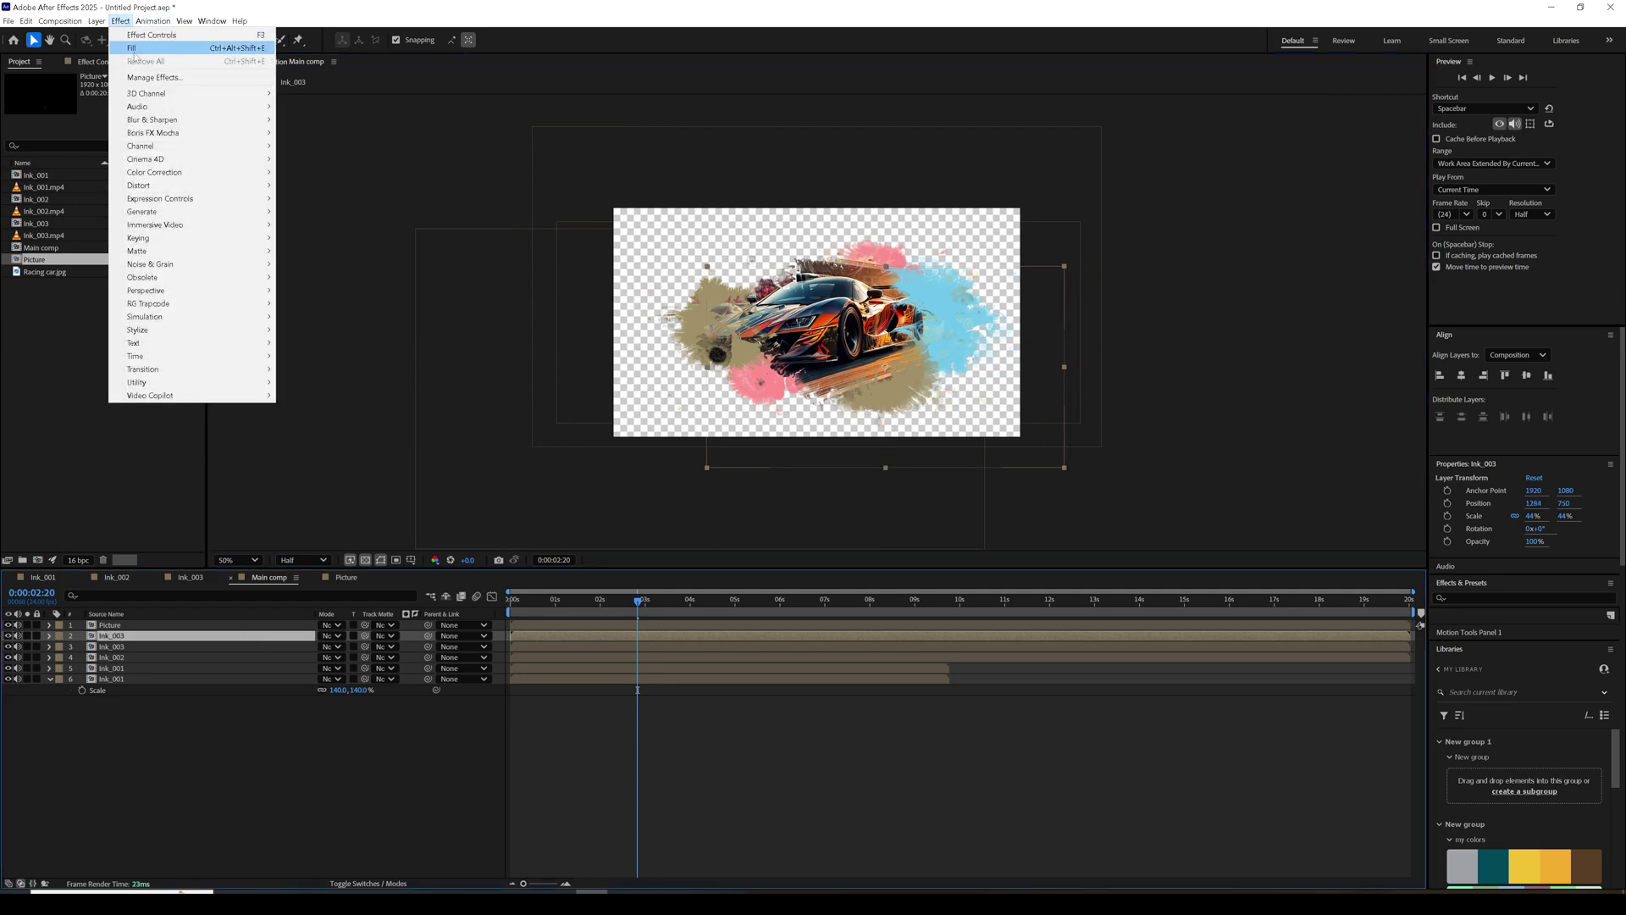
{"action": "left_click", "coordinate": [132, 48]}
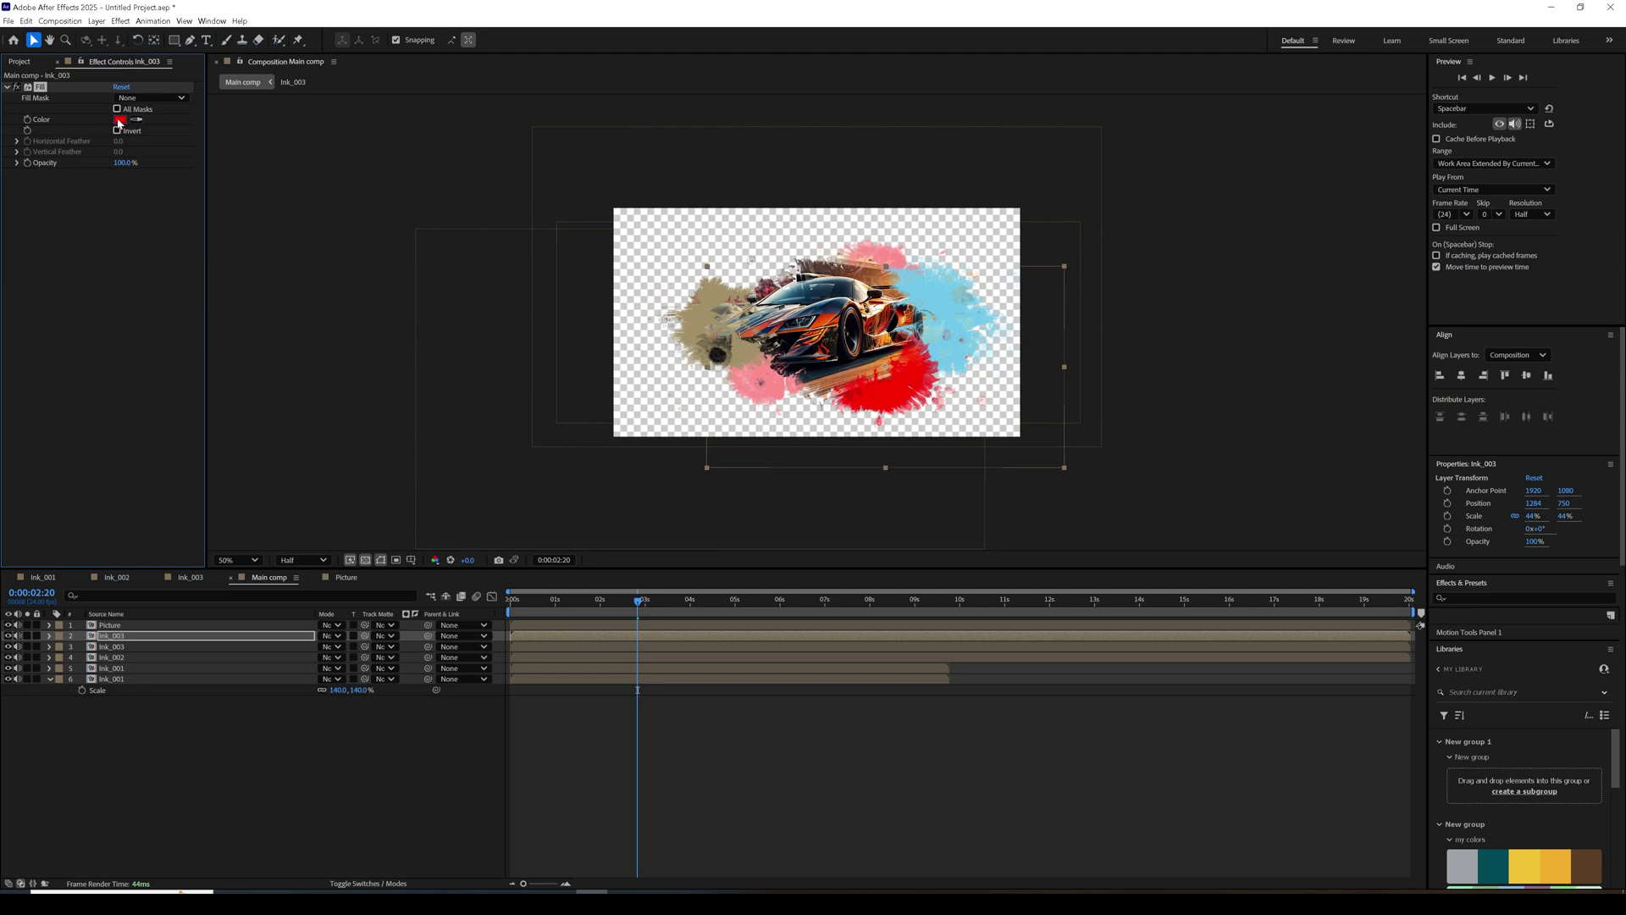
{"action": "left_click", "coordinate": [119, 121]}
{"action": "left_click", "coordinate": [669, 514]}
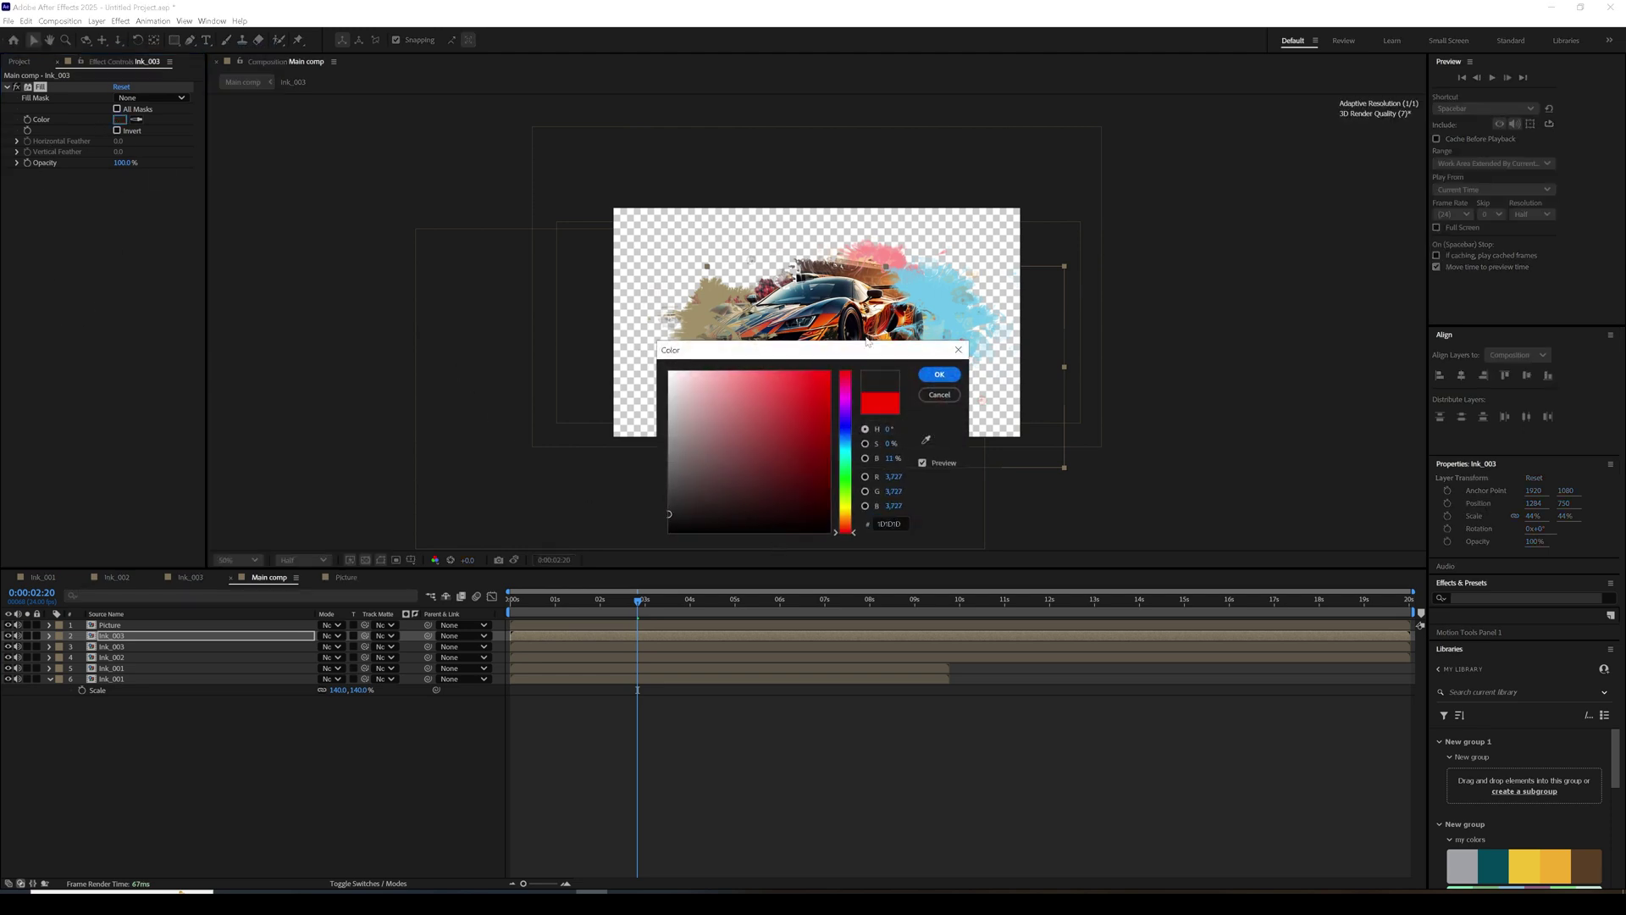
{"action": "left_click_drag", "start_coordinate": [868, 341], "coordinate": [648, 421]}
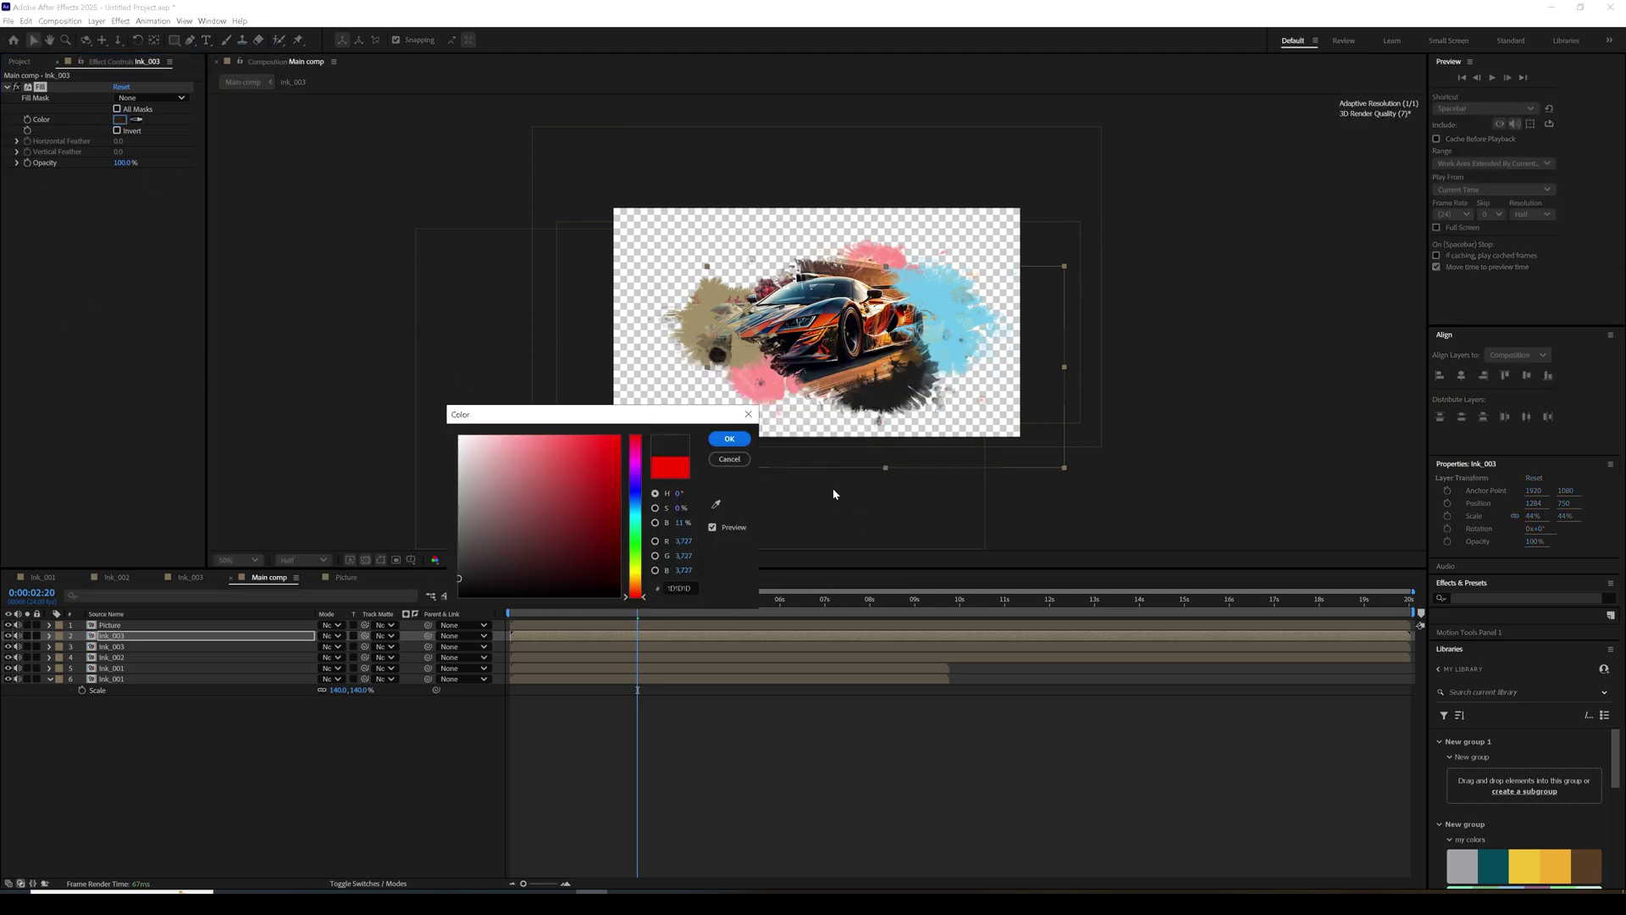
{"action": "left_click", "coordinate": [728, 438]}
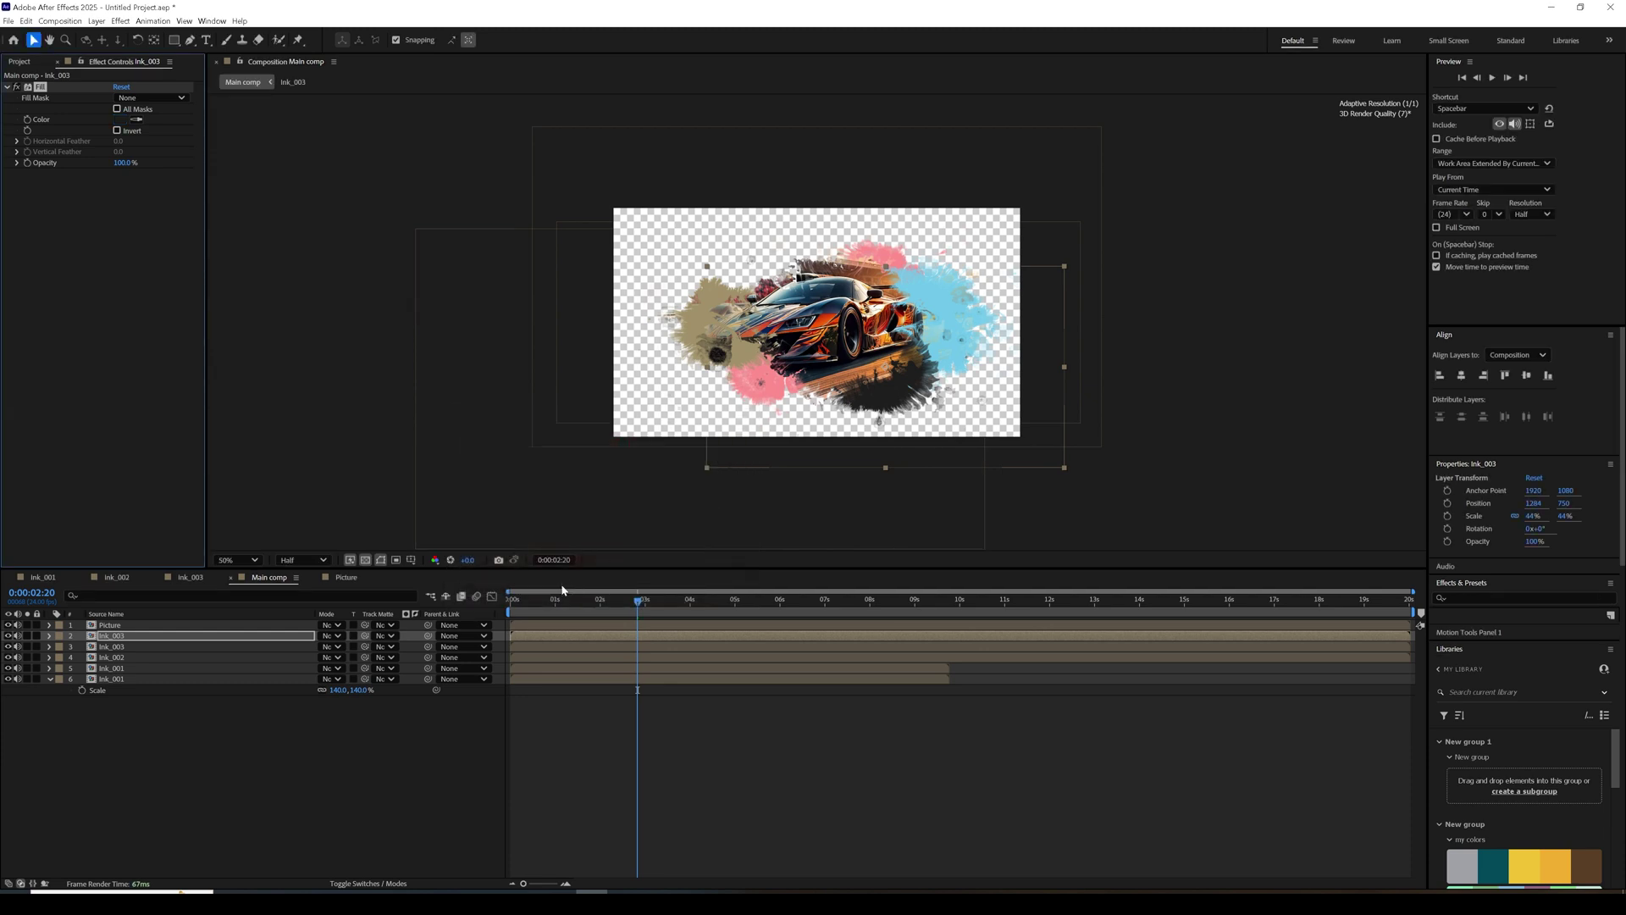
Place the dark splash centrally below the car at about 960, 786, and send its Ink_003 layer to the bottom of the layer stack.
{"action": "left_click_drag", "start_coordinate": [897, 461], "coordinate": [820, 426]}
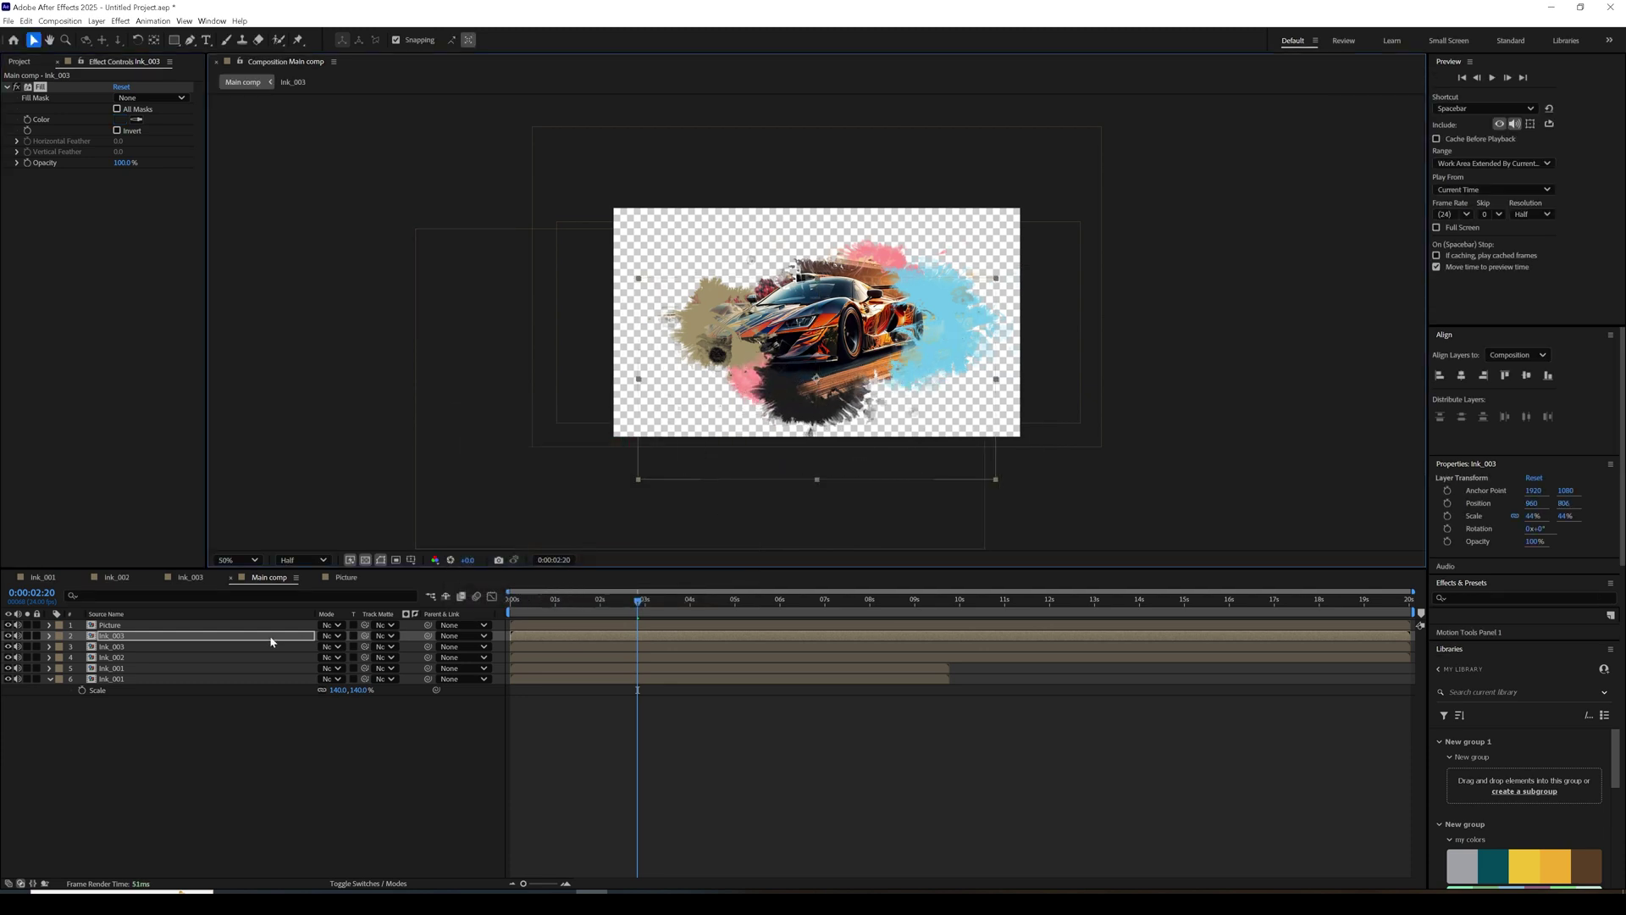
{"action": "left_click_drag", "start_coordinate": [218, 635], "coordinate": [206, 698]}
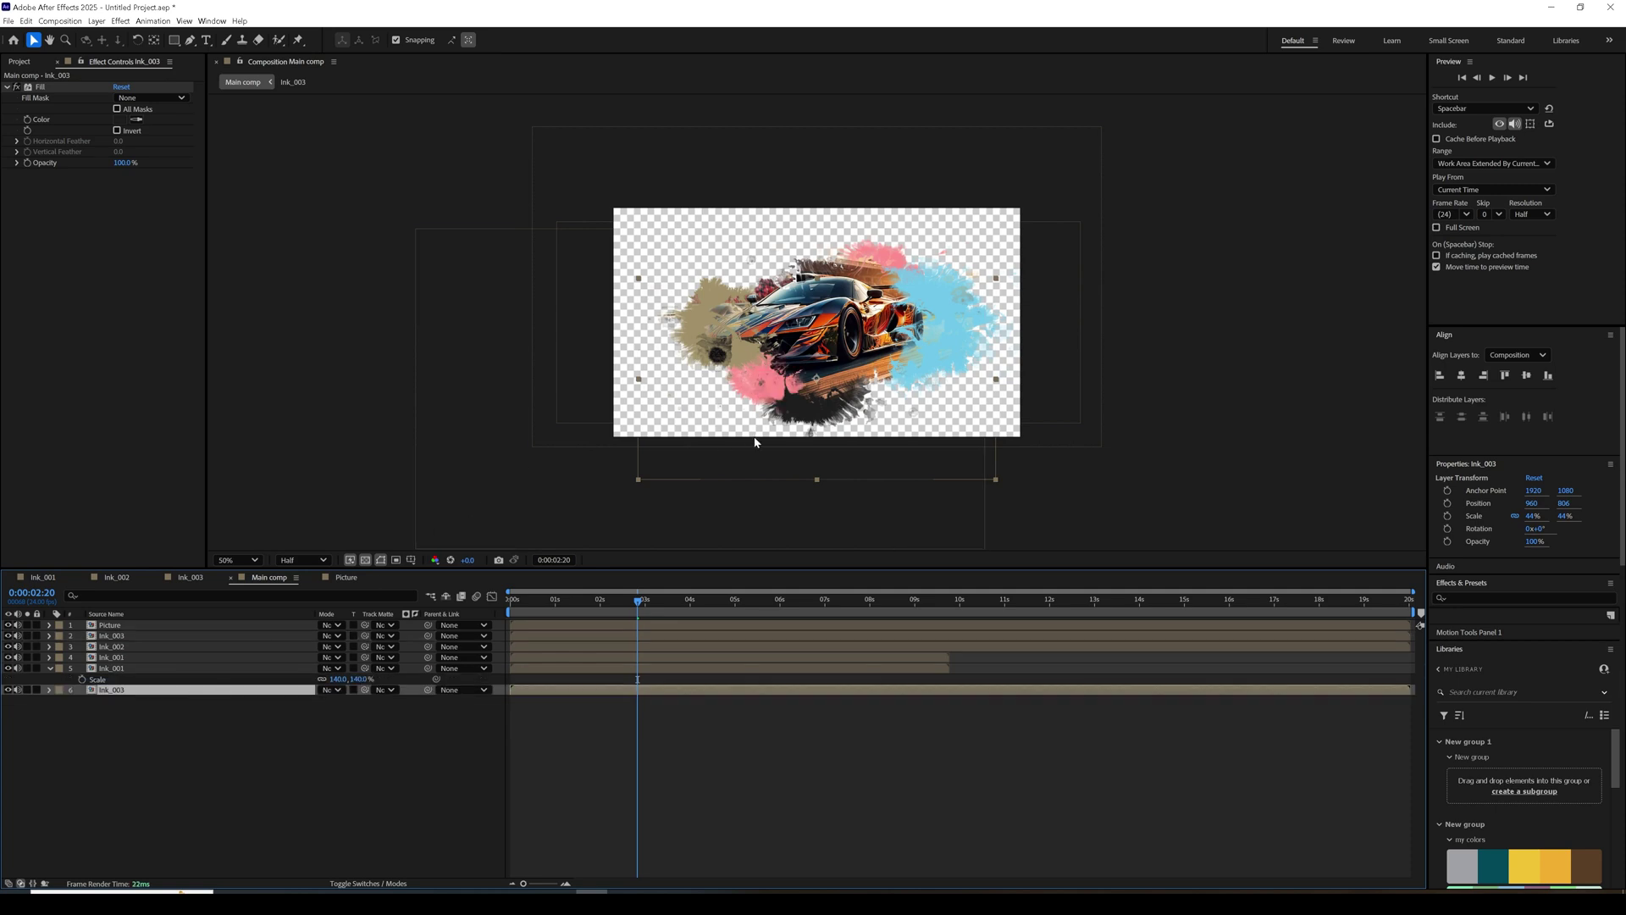
{"action": "left_click_drag", "start_coordinate": [791, 416], "coordinate": [786, 414]}
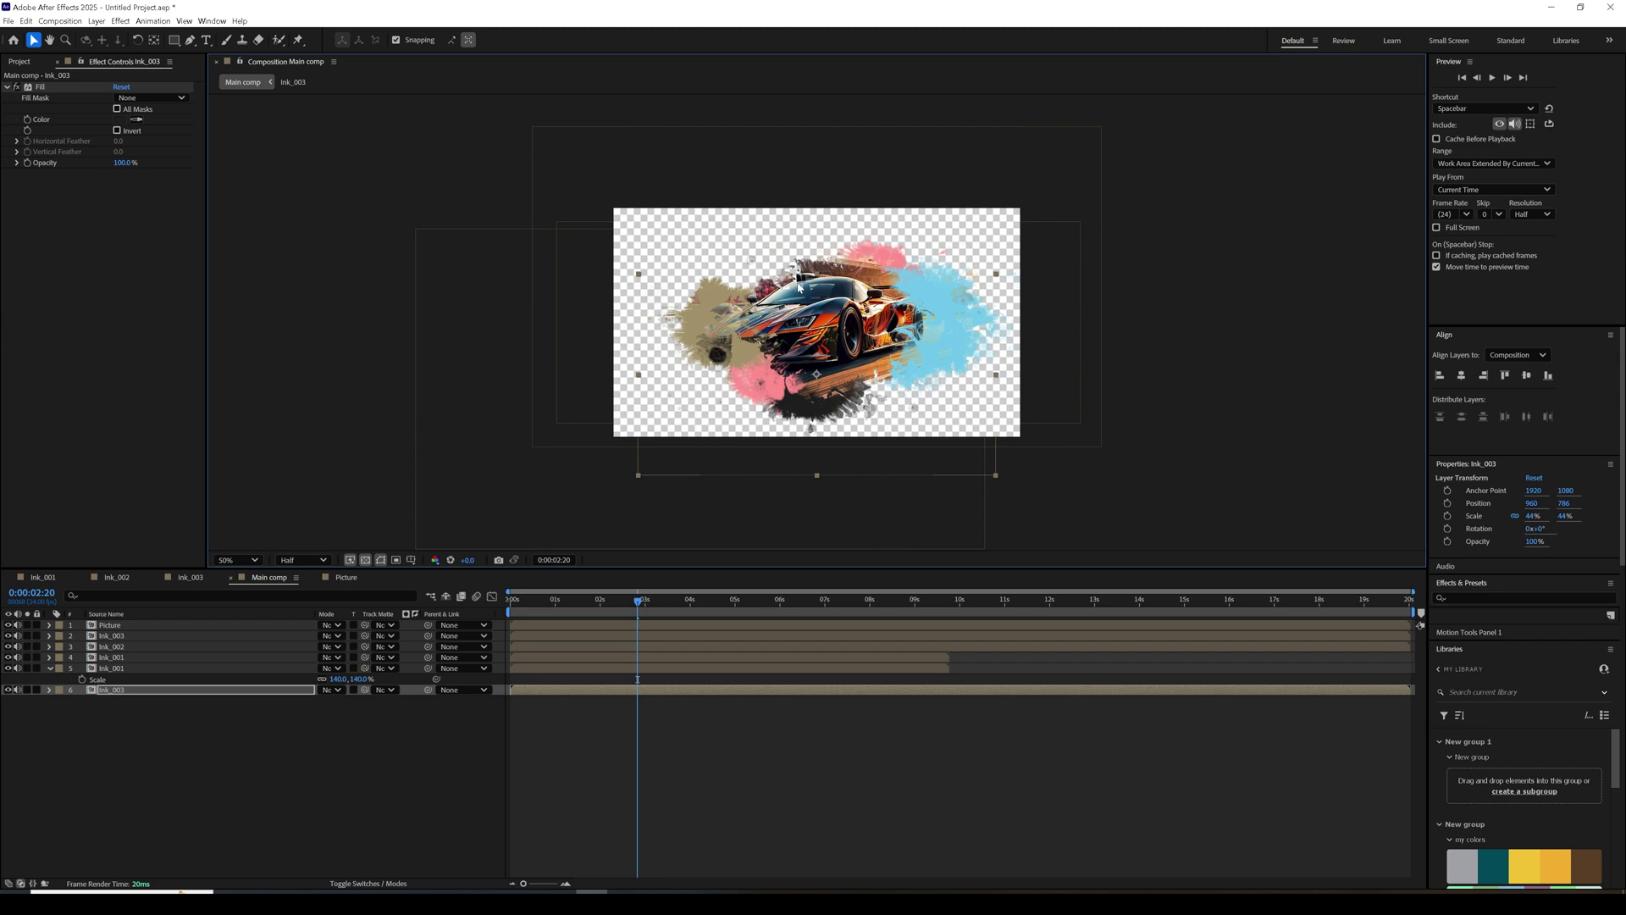
Return to the start of the timeline and create a new 1920x1080, 24 fps composition named Paint brush.
{"action": "key", "text": "Home"}
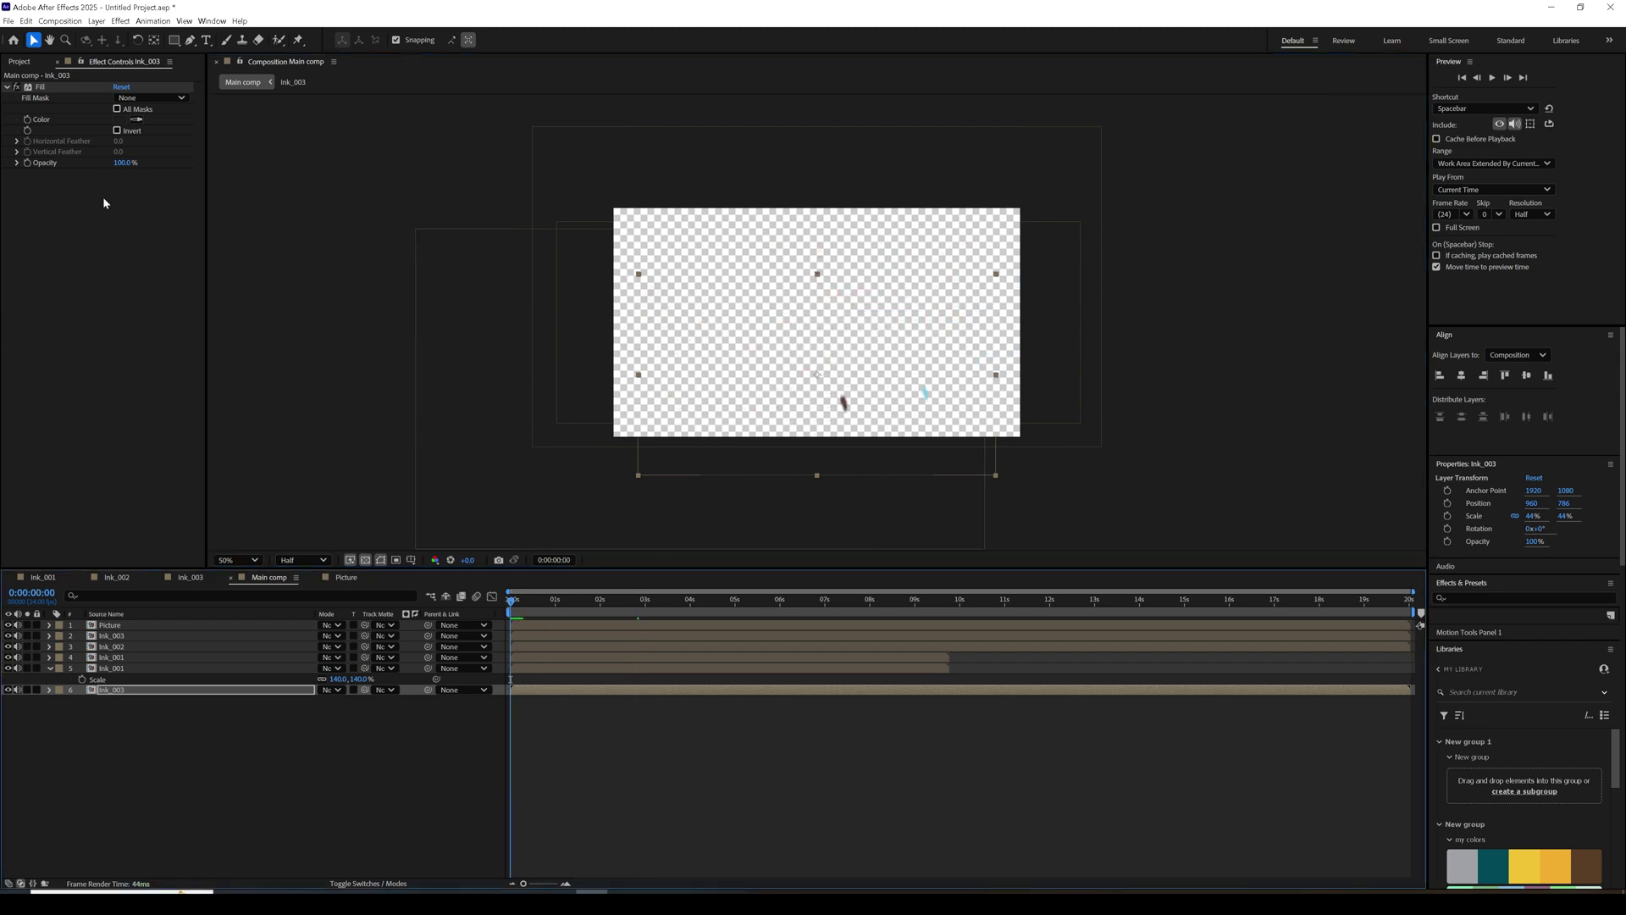
{"action": "left_click", "coordinate": [19, 61]}
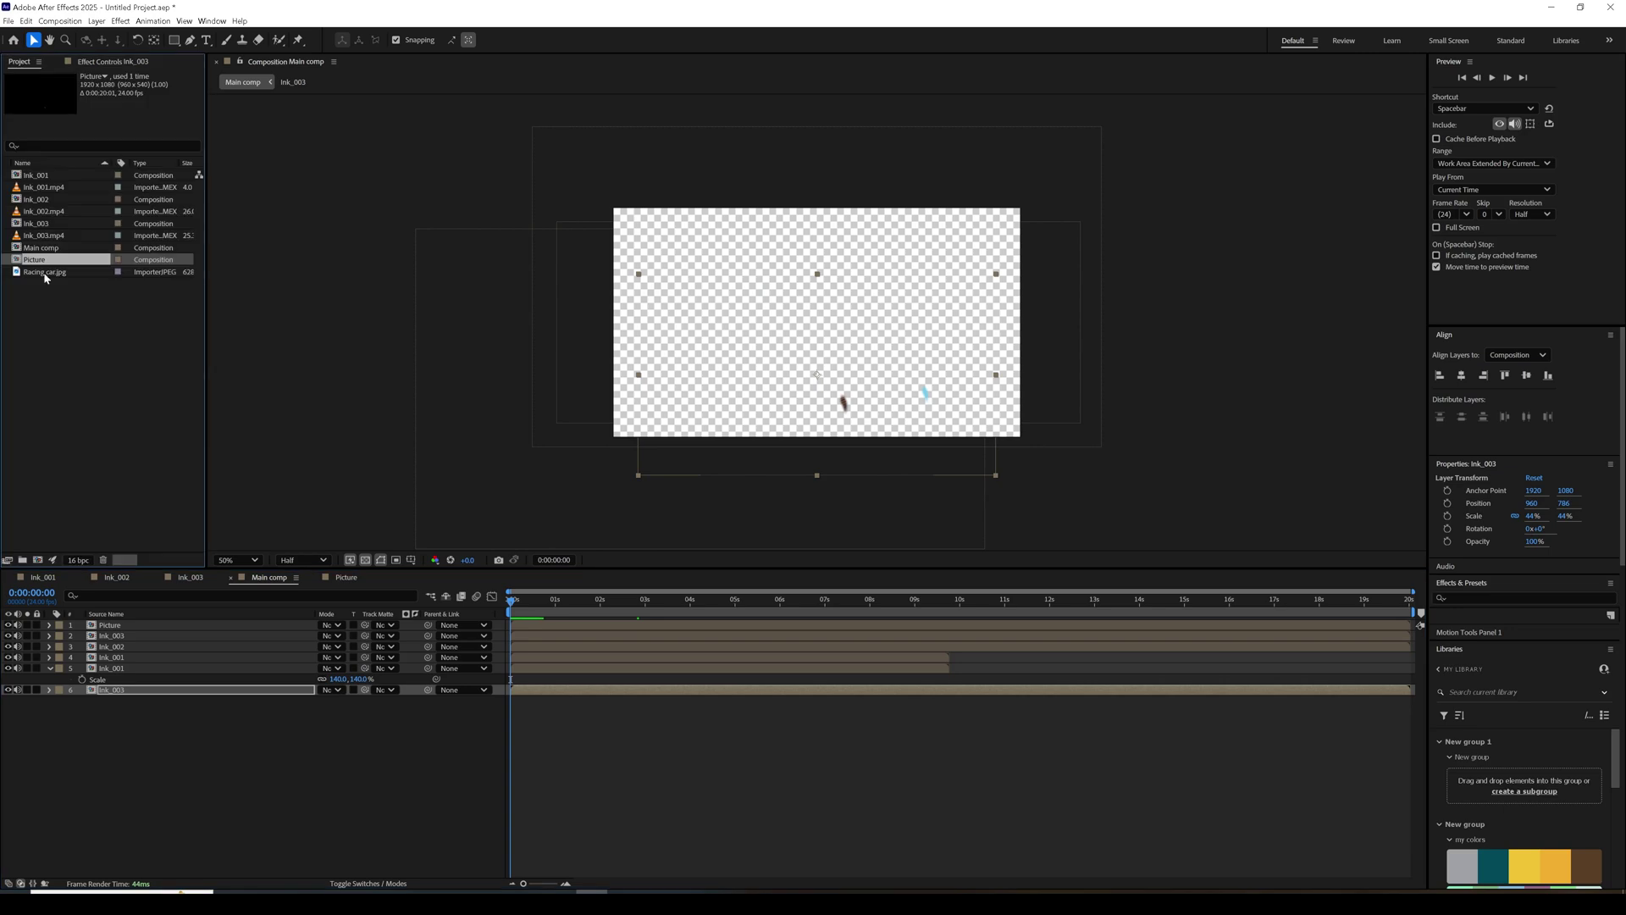
{"action": "left_click", "coordinate": [37, 560]}
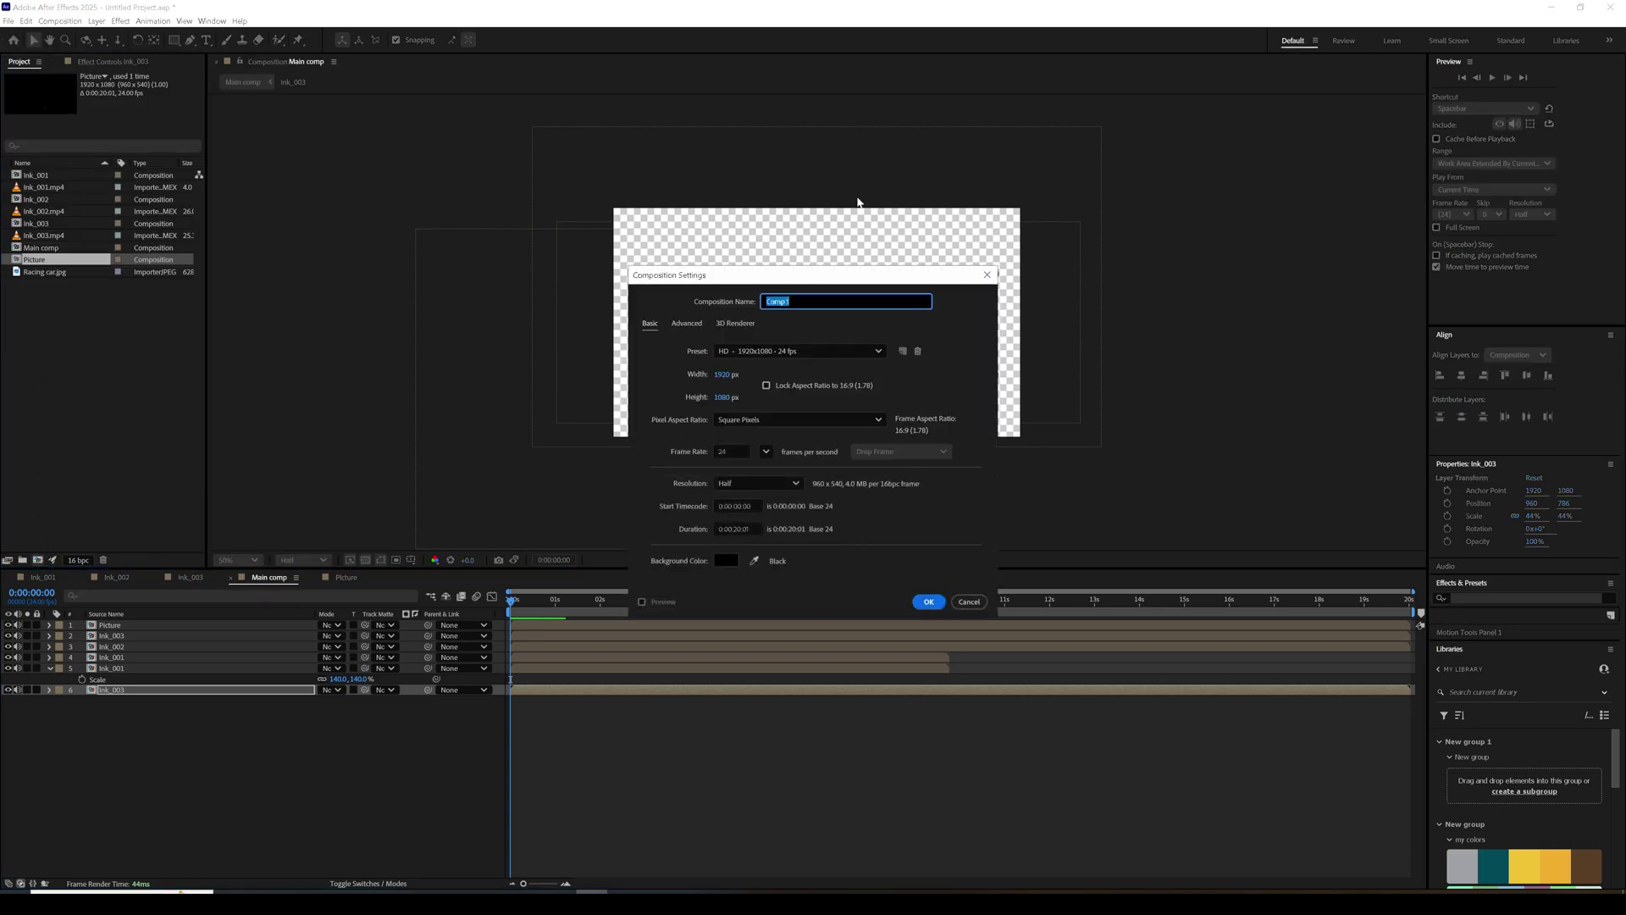
{"action": "type", "text": "Paint brush"}
{"action": "left_click", "coordinate": [929, 601]}
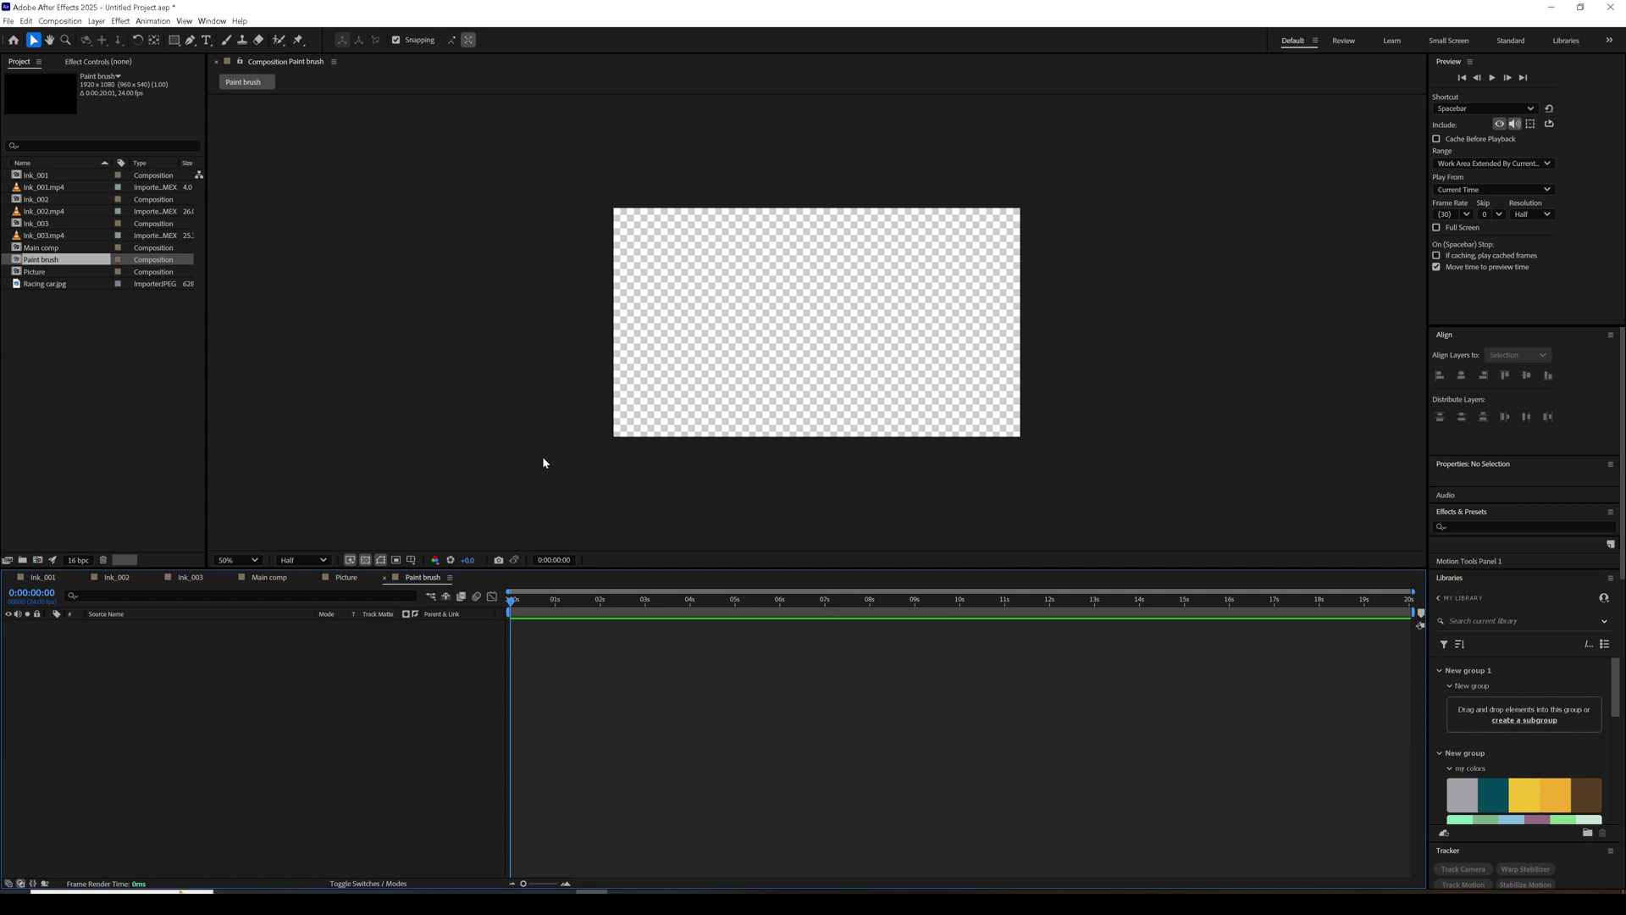
Draw a four-point zigzag path in the upper middle of the frame with the Pen tool and set its stroke width to 162 px.
{"action": "left_click", "coordinate": [190, 39]}
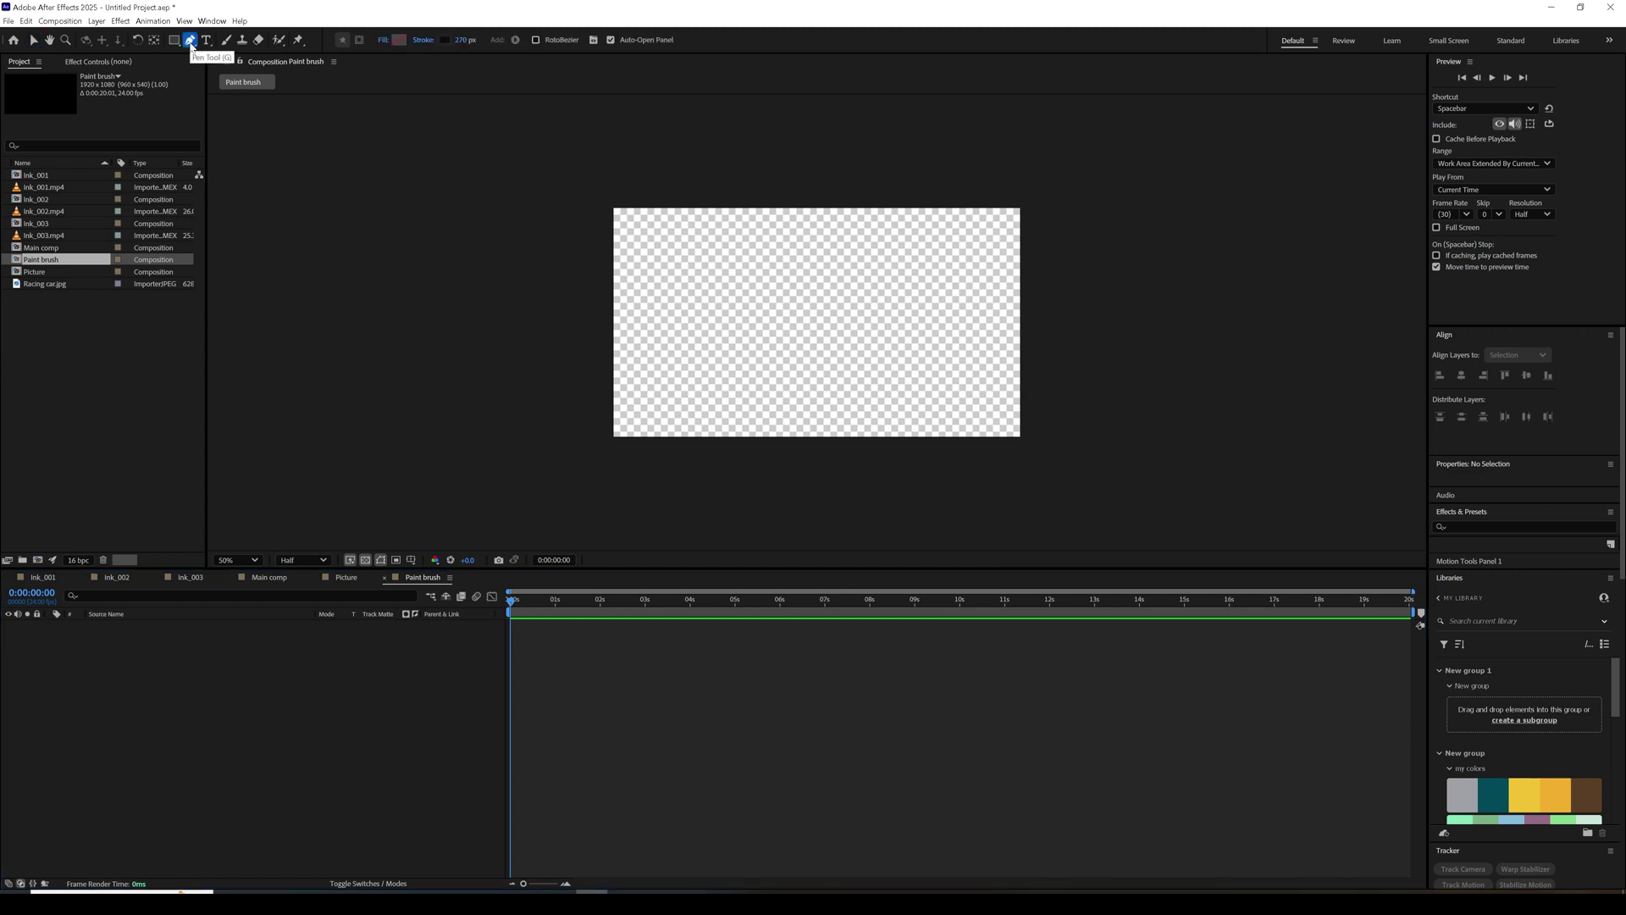
{"action": "left_click", "coordinate": [742, 277]}
{"action": "left_click", "coordinate": [841, 276]}
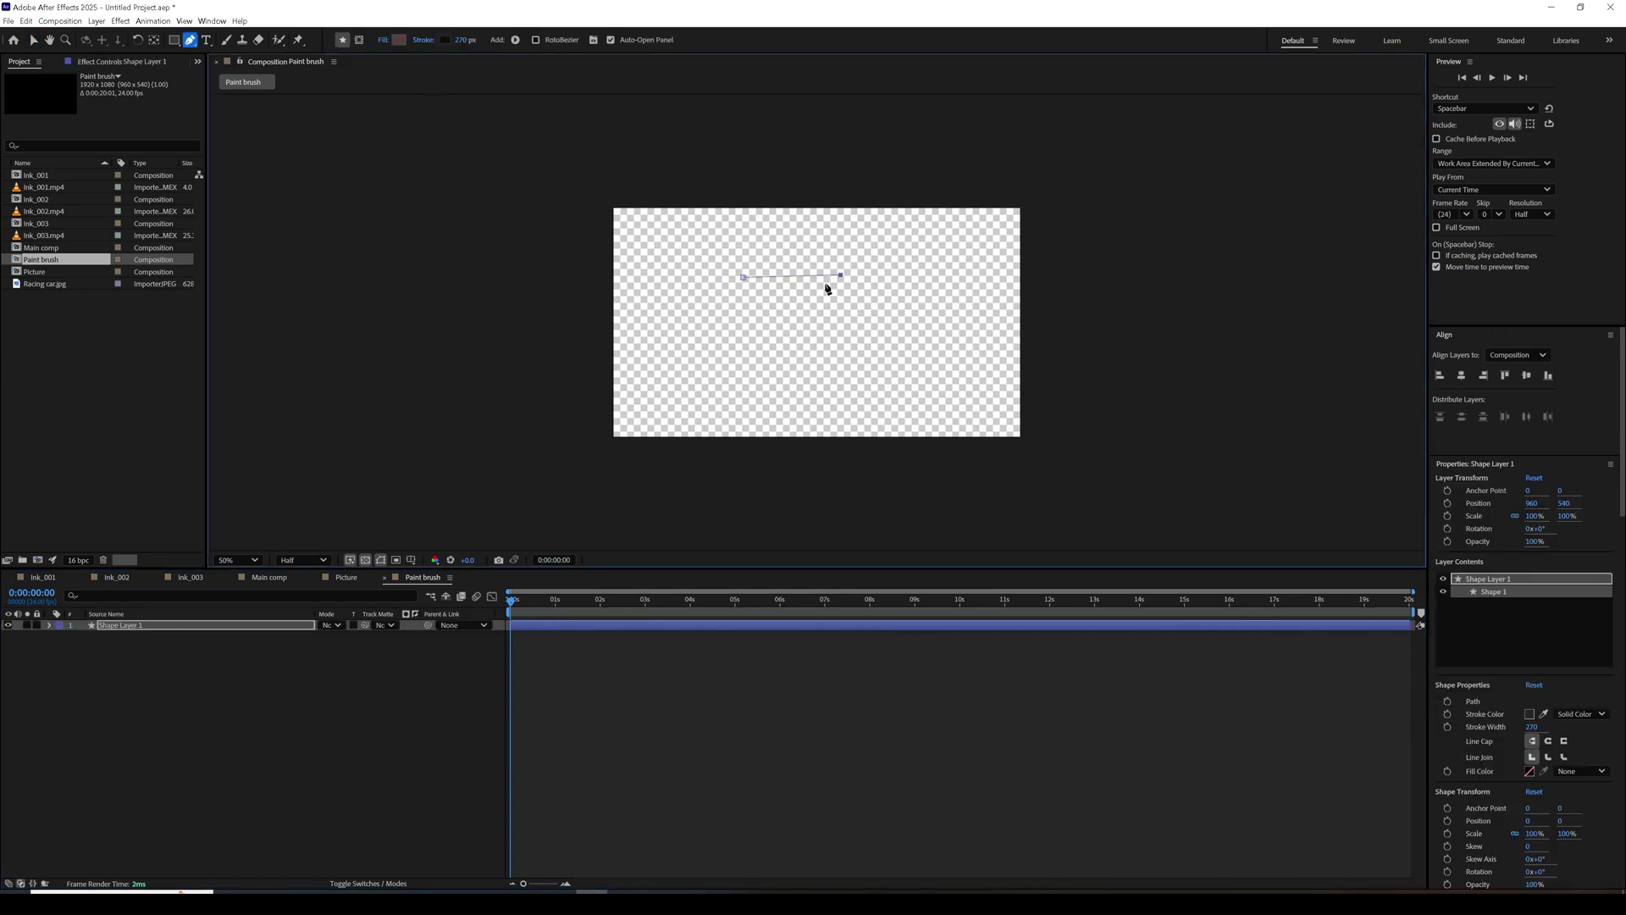
{"action": "left_click", "coordinate": [755, 320]}
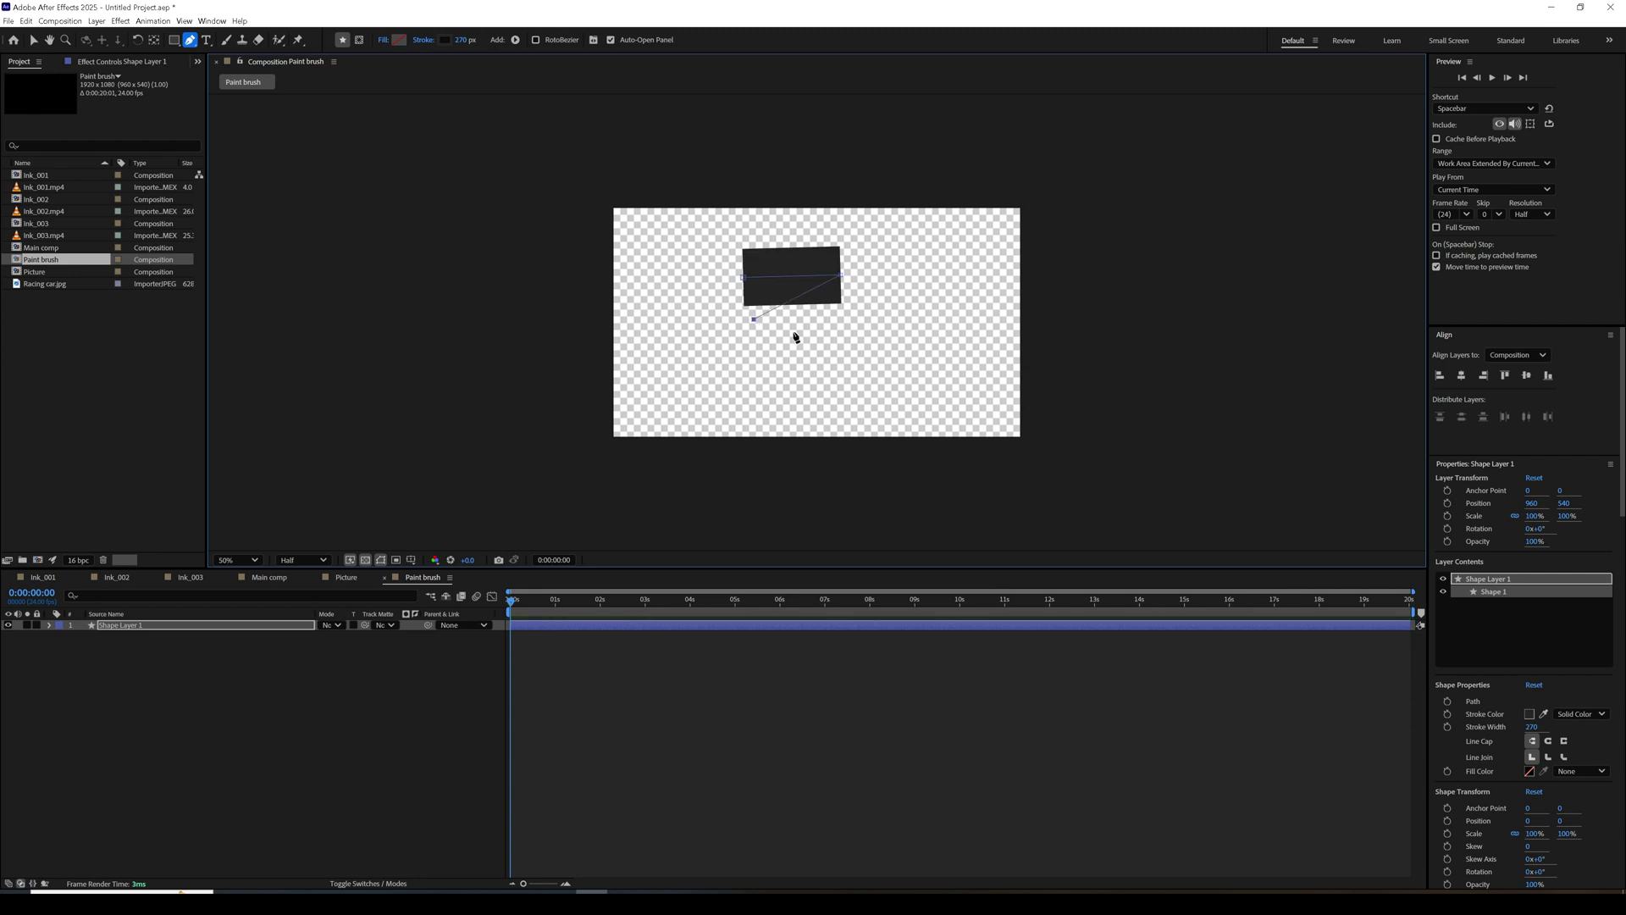
{"action": "left_click", "coordinate": [830, 331]}
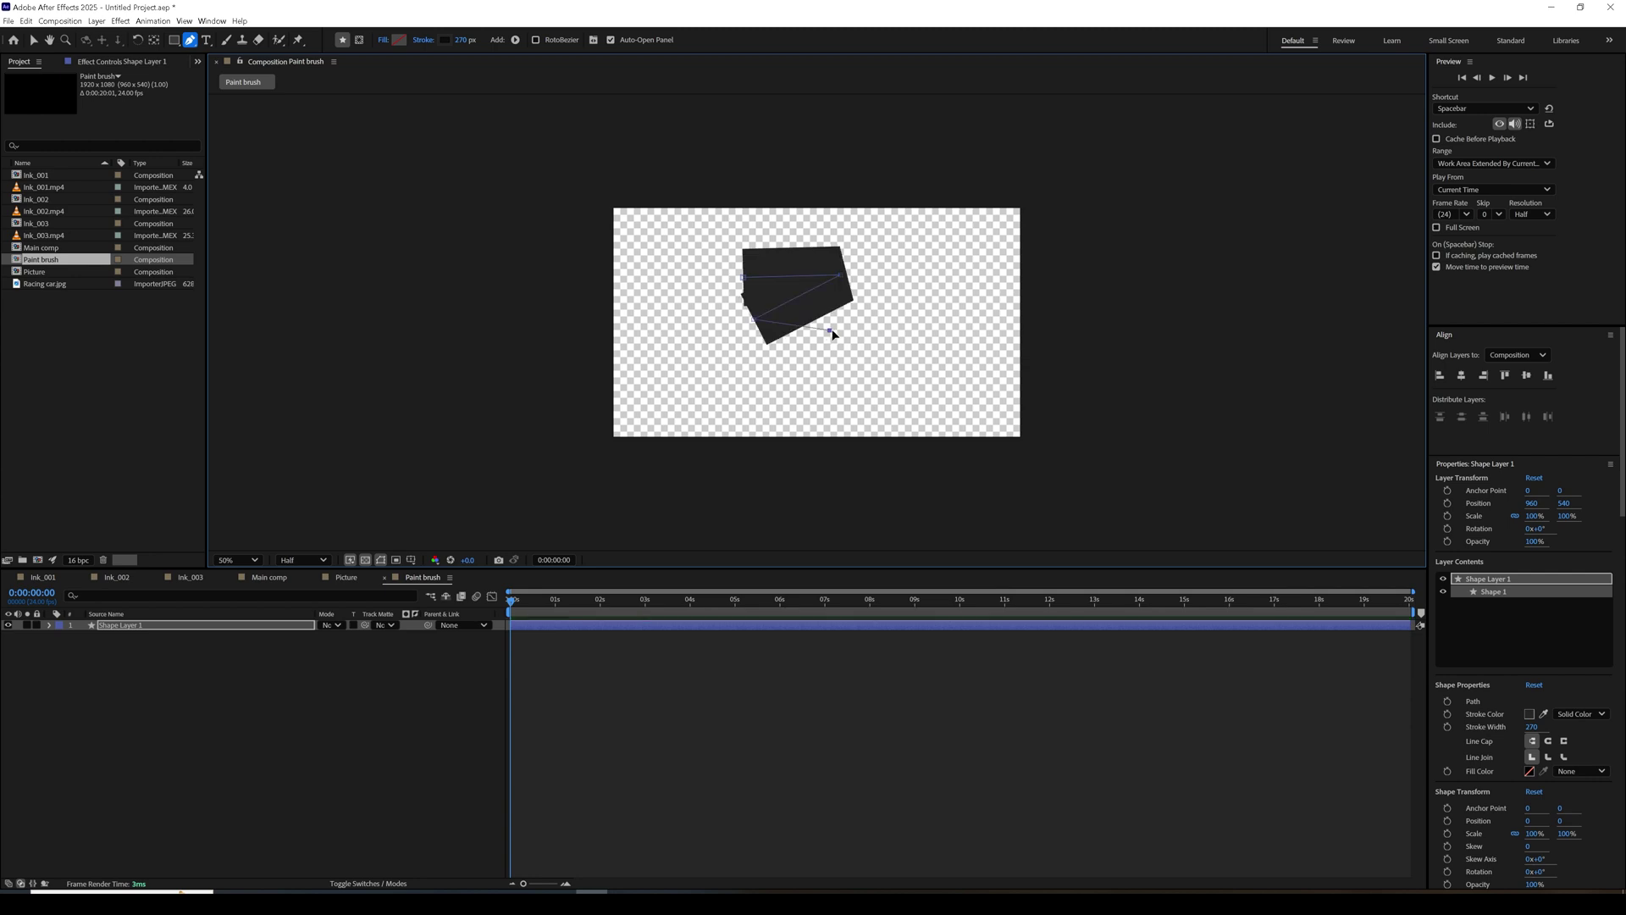
{"action": "left_click_drag", "start_coordinate": [467, 44], "coordinate": [406, 49]}
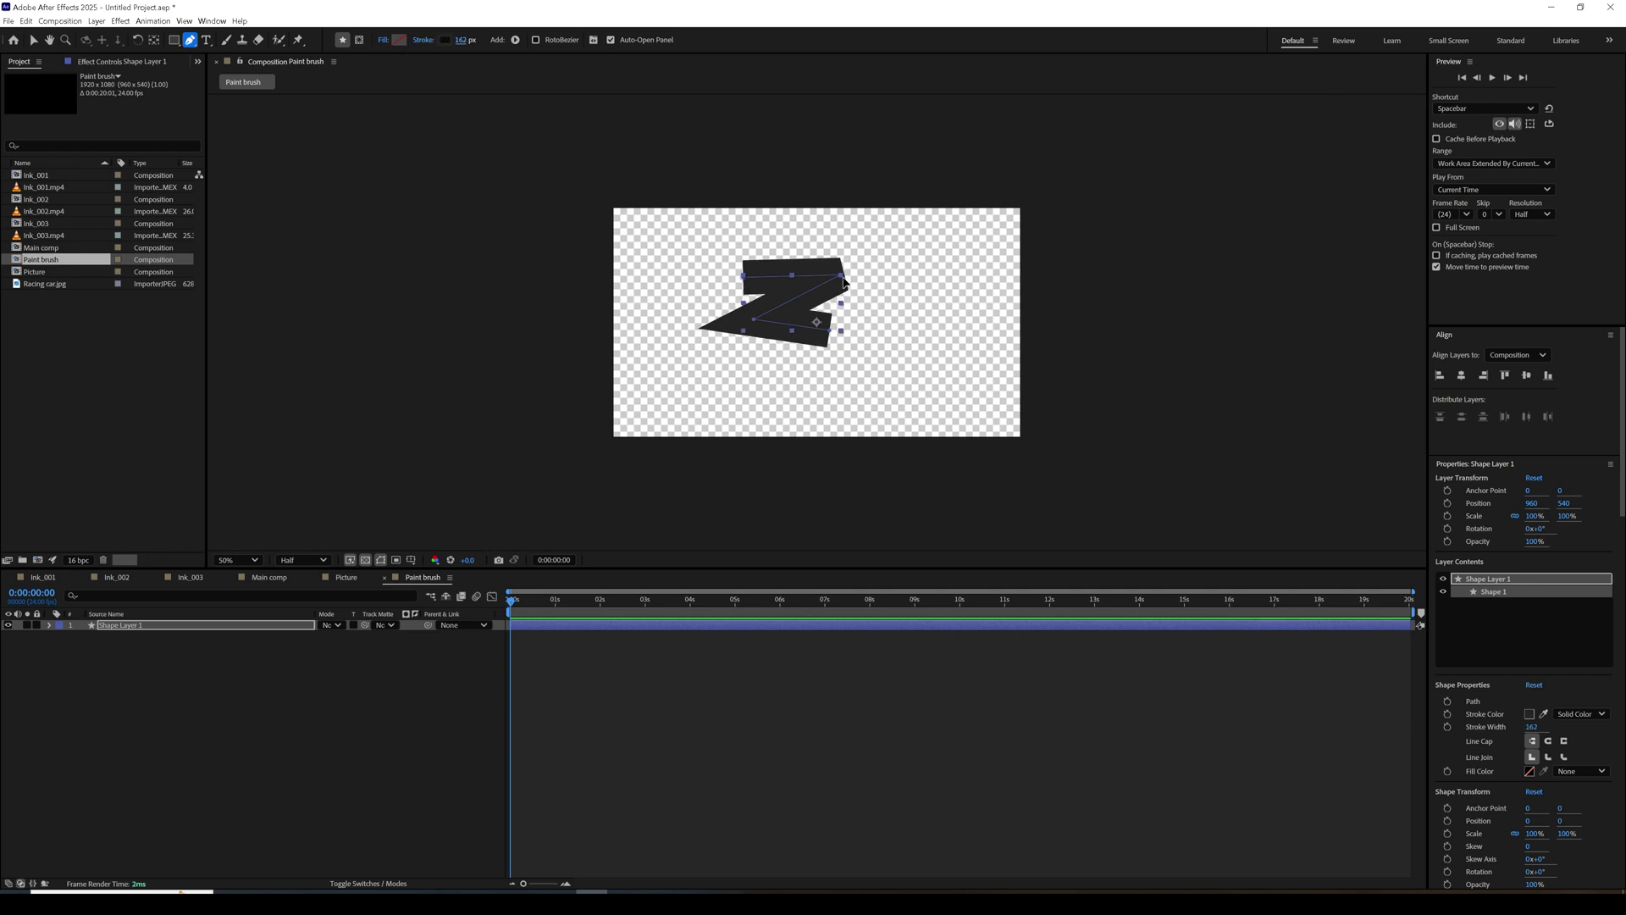
Apply Turbulent Displace to the zigzag shape layer with Horizontal Displacement, an amount of 101 and a size of 12.
{"action": "left_click", "coordinate": [231, 627]}
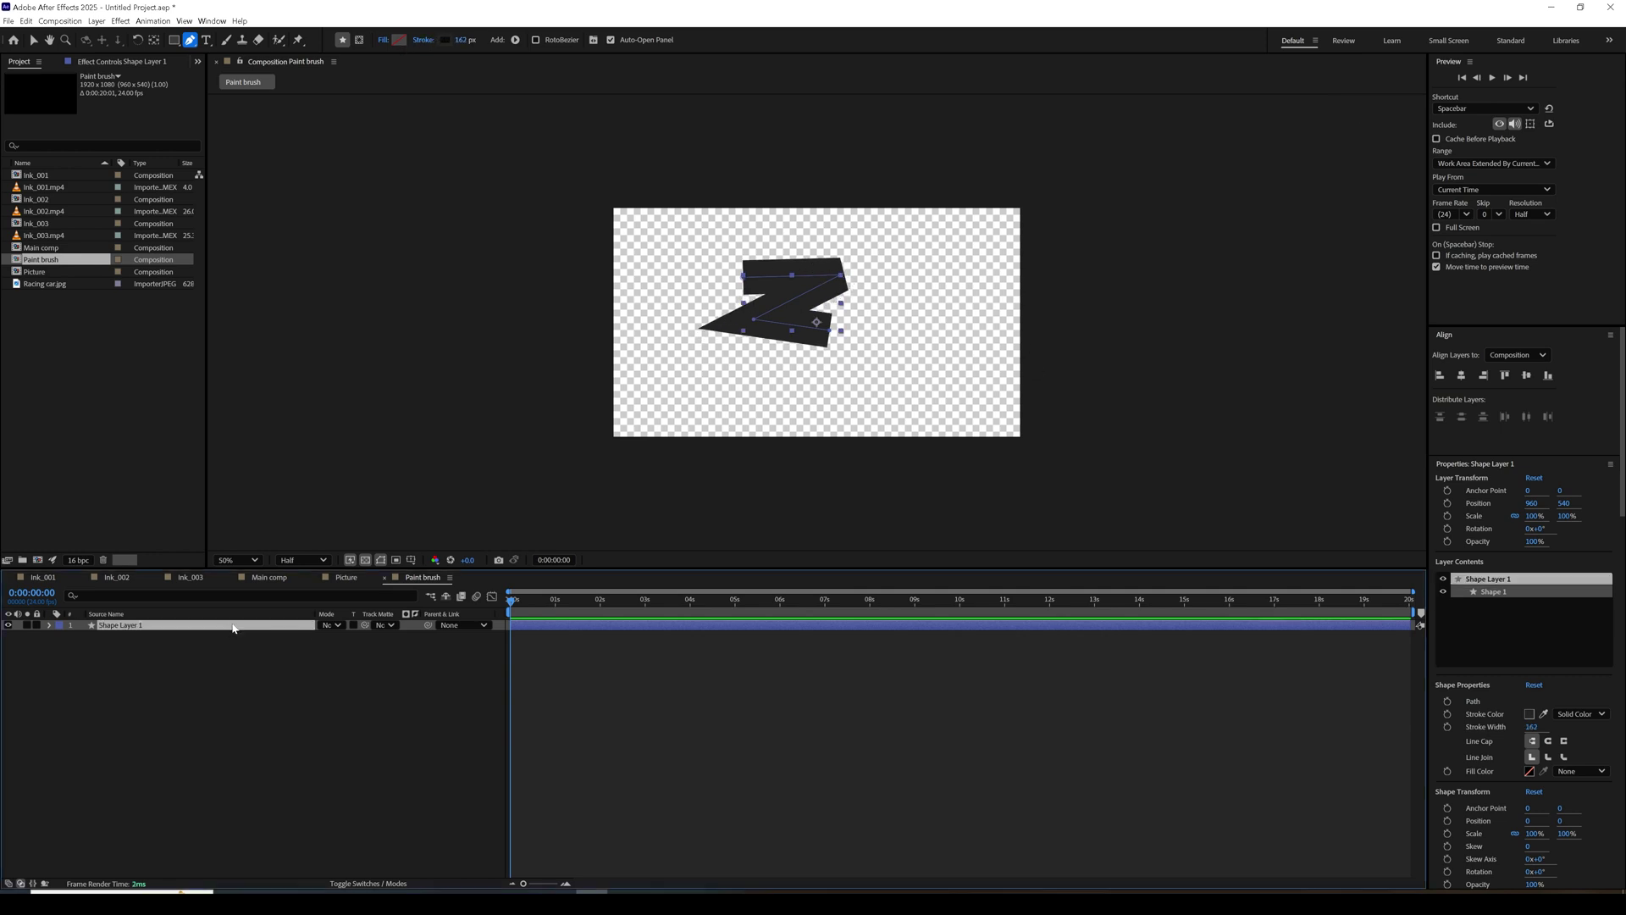
{"action": "left_click", "coordinate": [118, 20]}
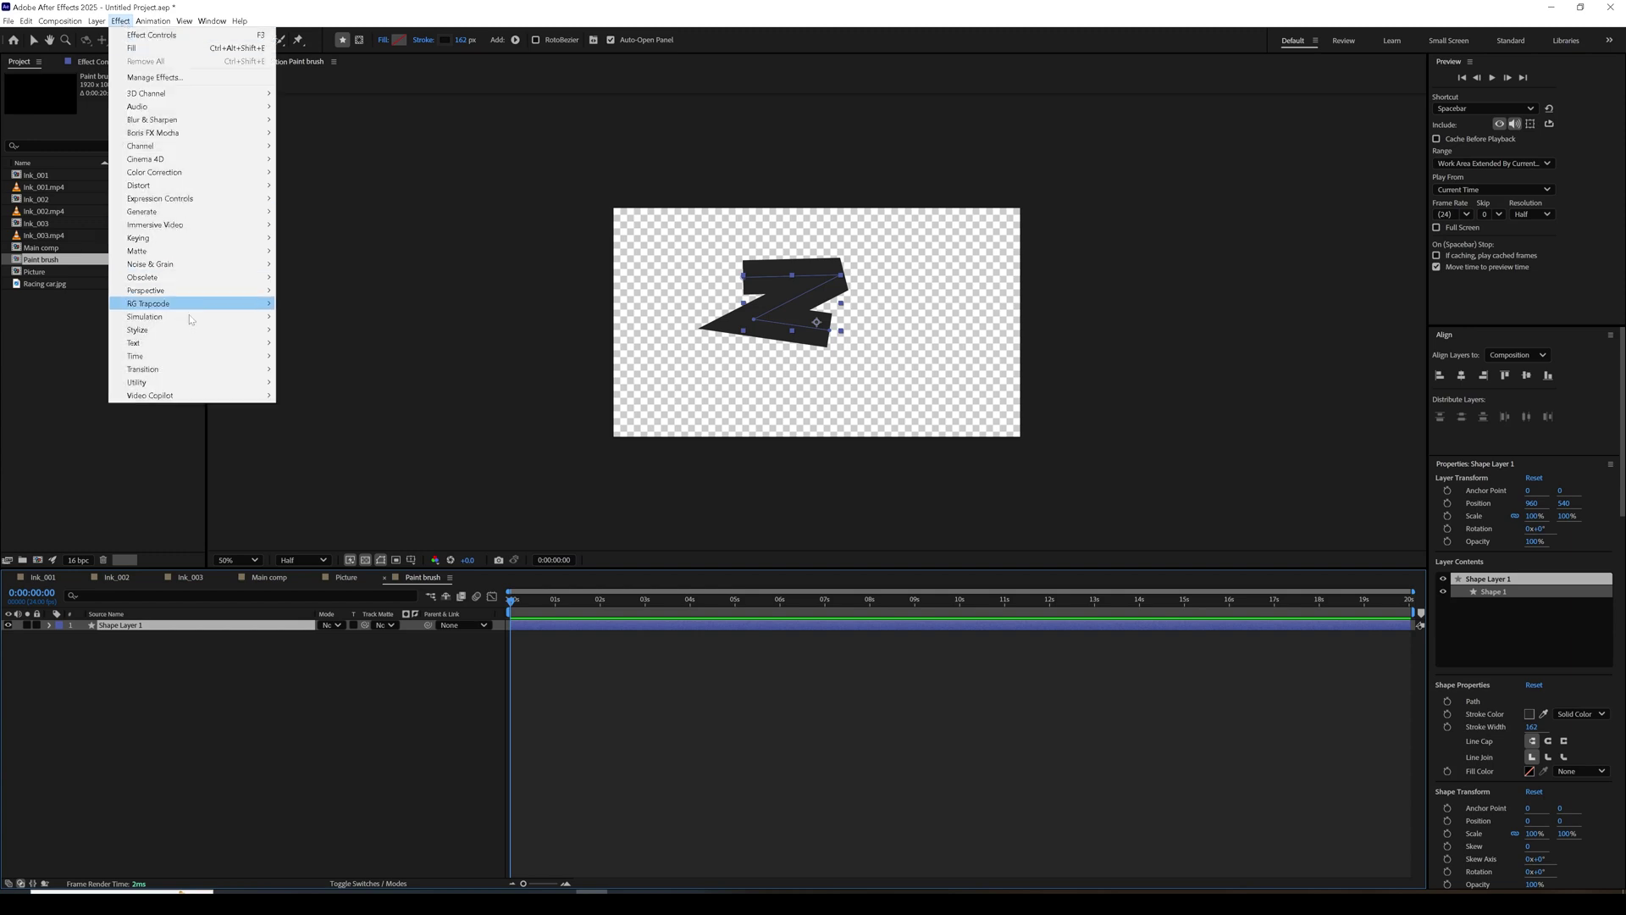
{"action": "mouse_move", "coordinate": [195, 185]}
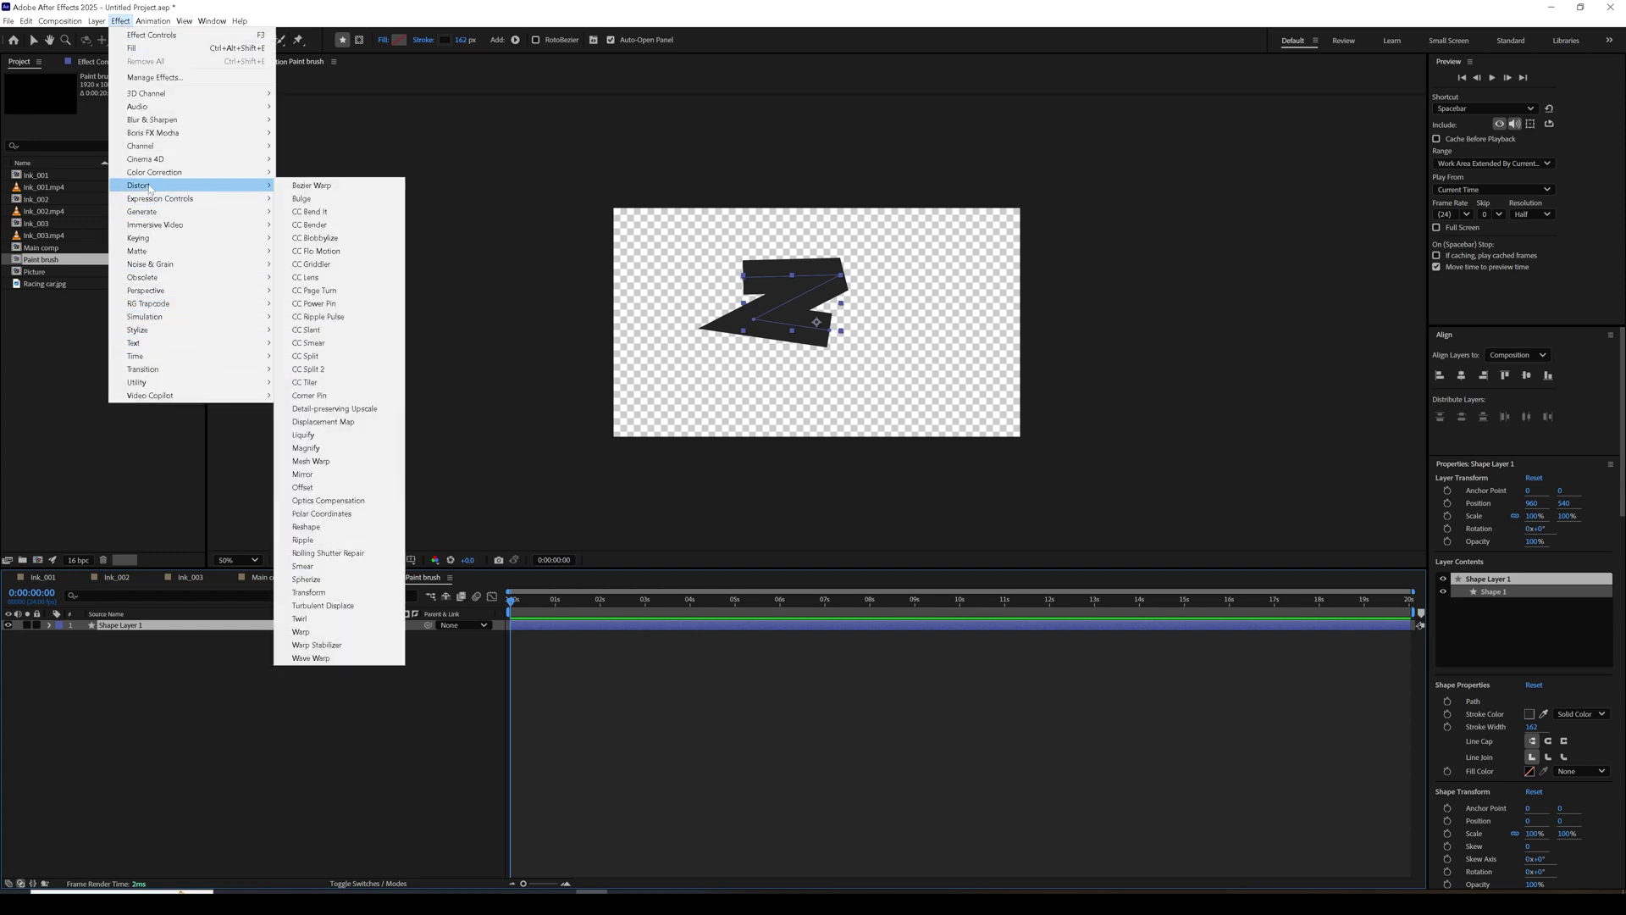
{"action": "left_click", "coordinate": [320, 605]}
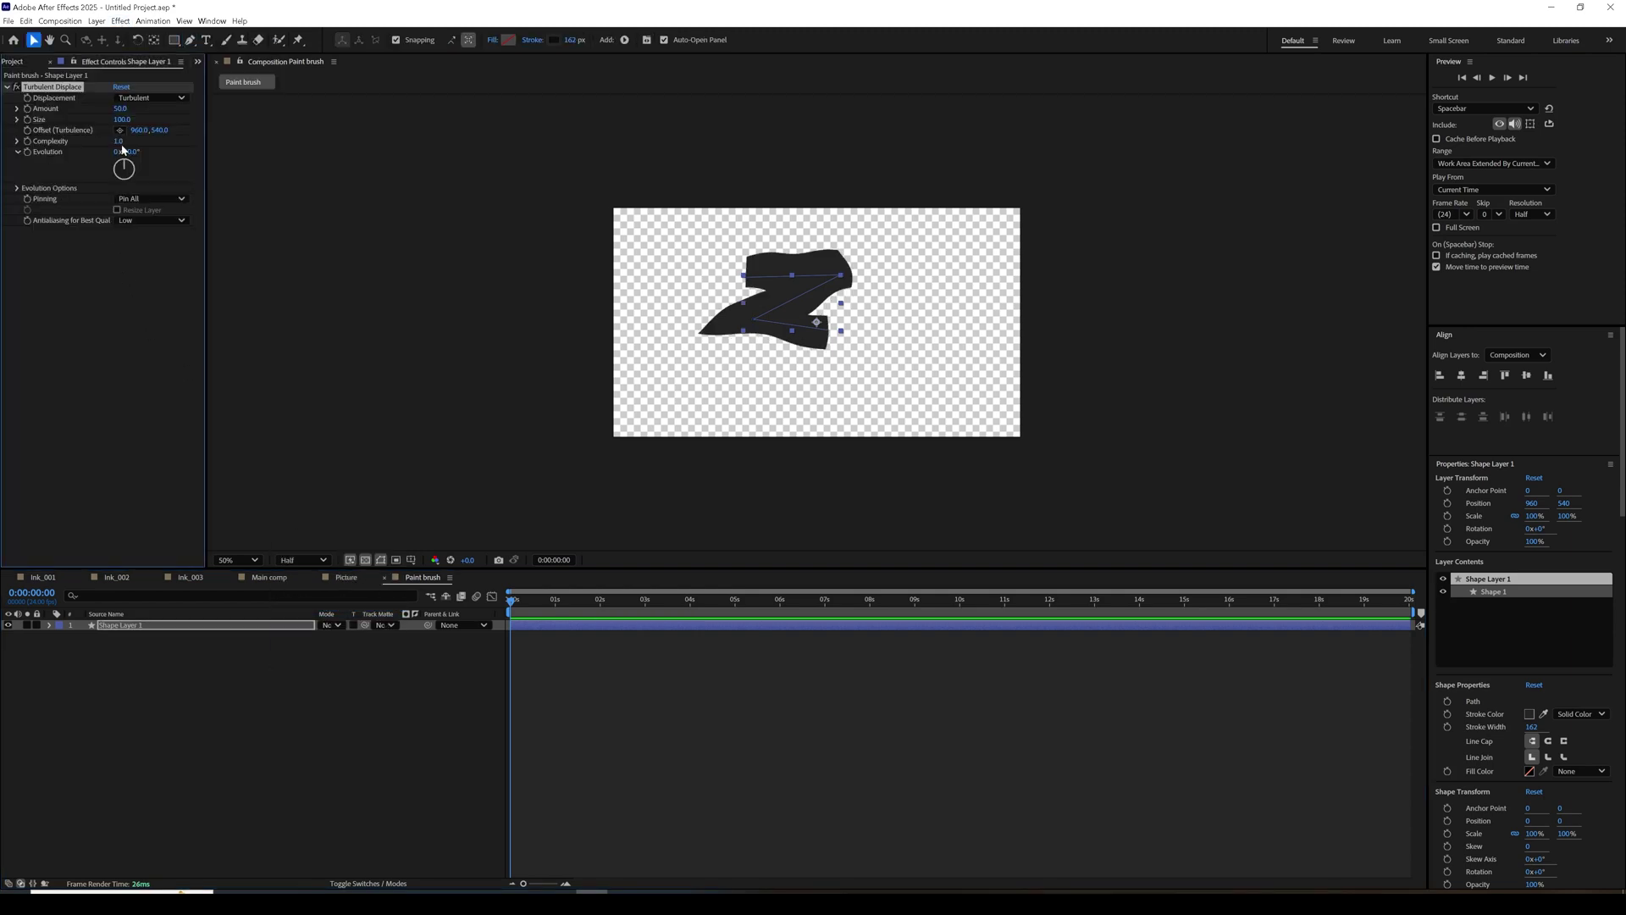
{"action": "left_click", "coordinate": [150, 99]}
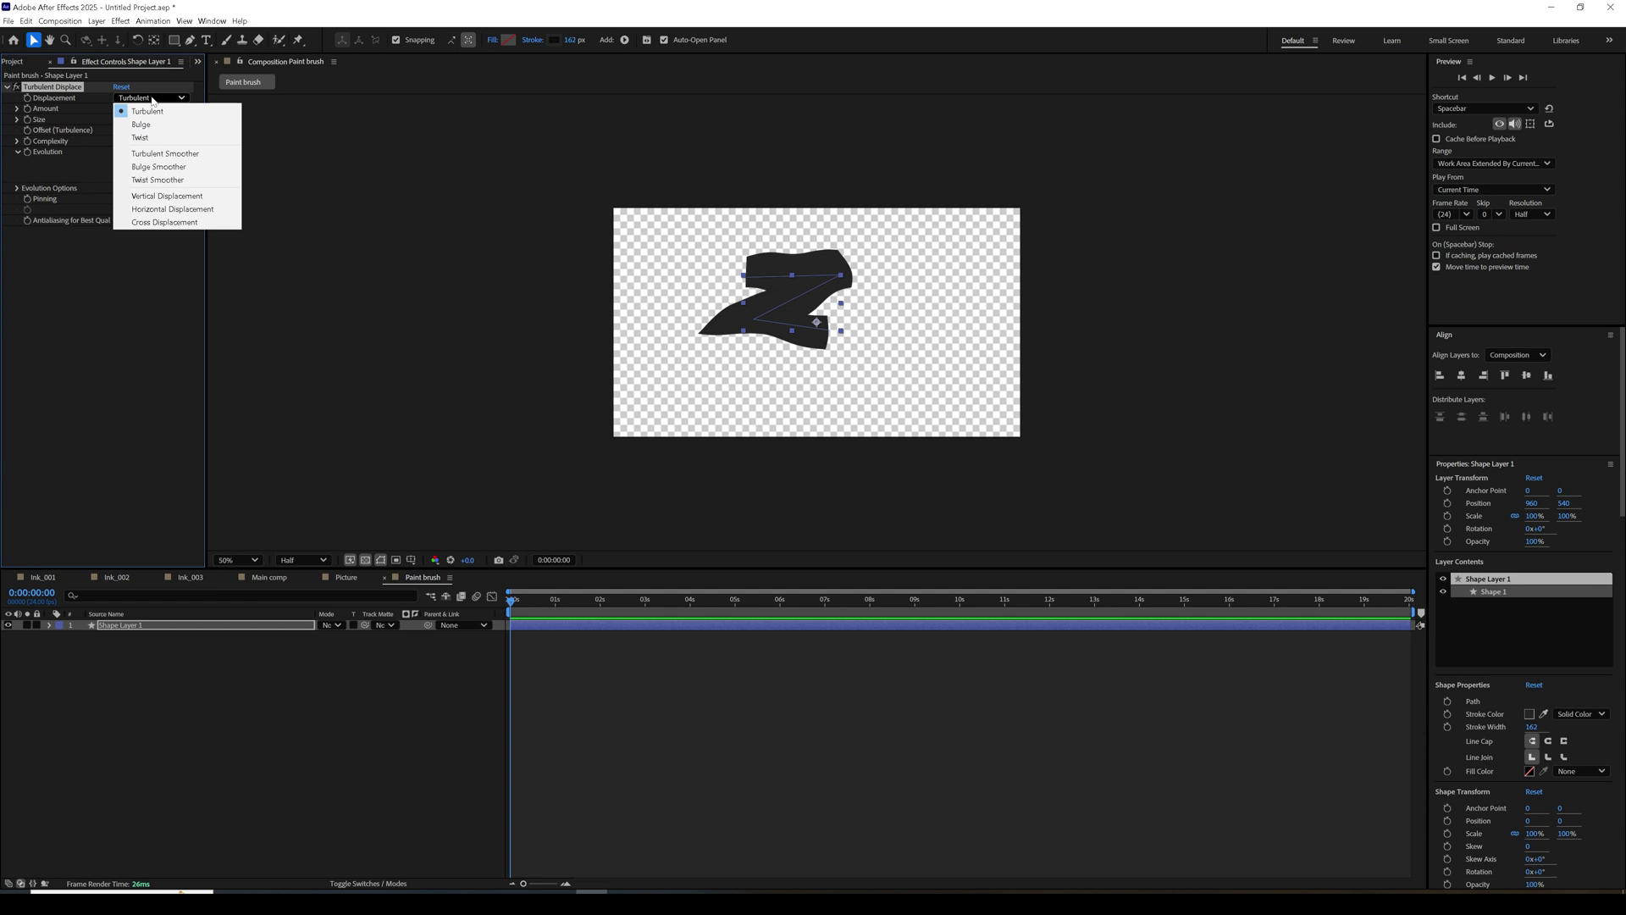
{"action": "left_click", "coordinate": [168, 208]}
{"action": "mouse_move", "coordinate": [120, 109]}
{"action": "left_mouse_down"}
{"action": "mouse_move", "coordinate": [152, 110]}
{"action": "mouse_move", "coordinate": [74, 129]}
{"action": "mouse_move", "coordinate": [113, 120]}
{"action": "left_mouse_up"}
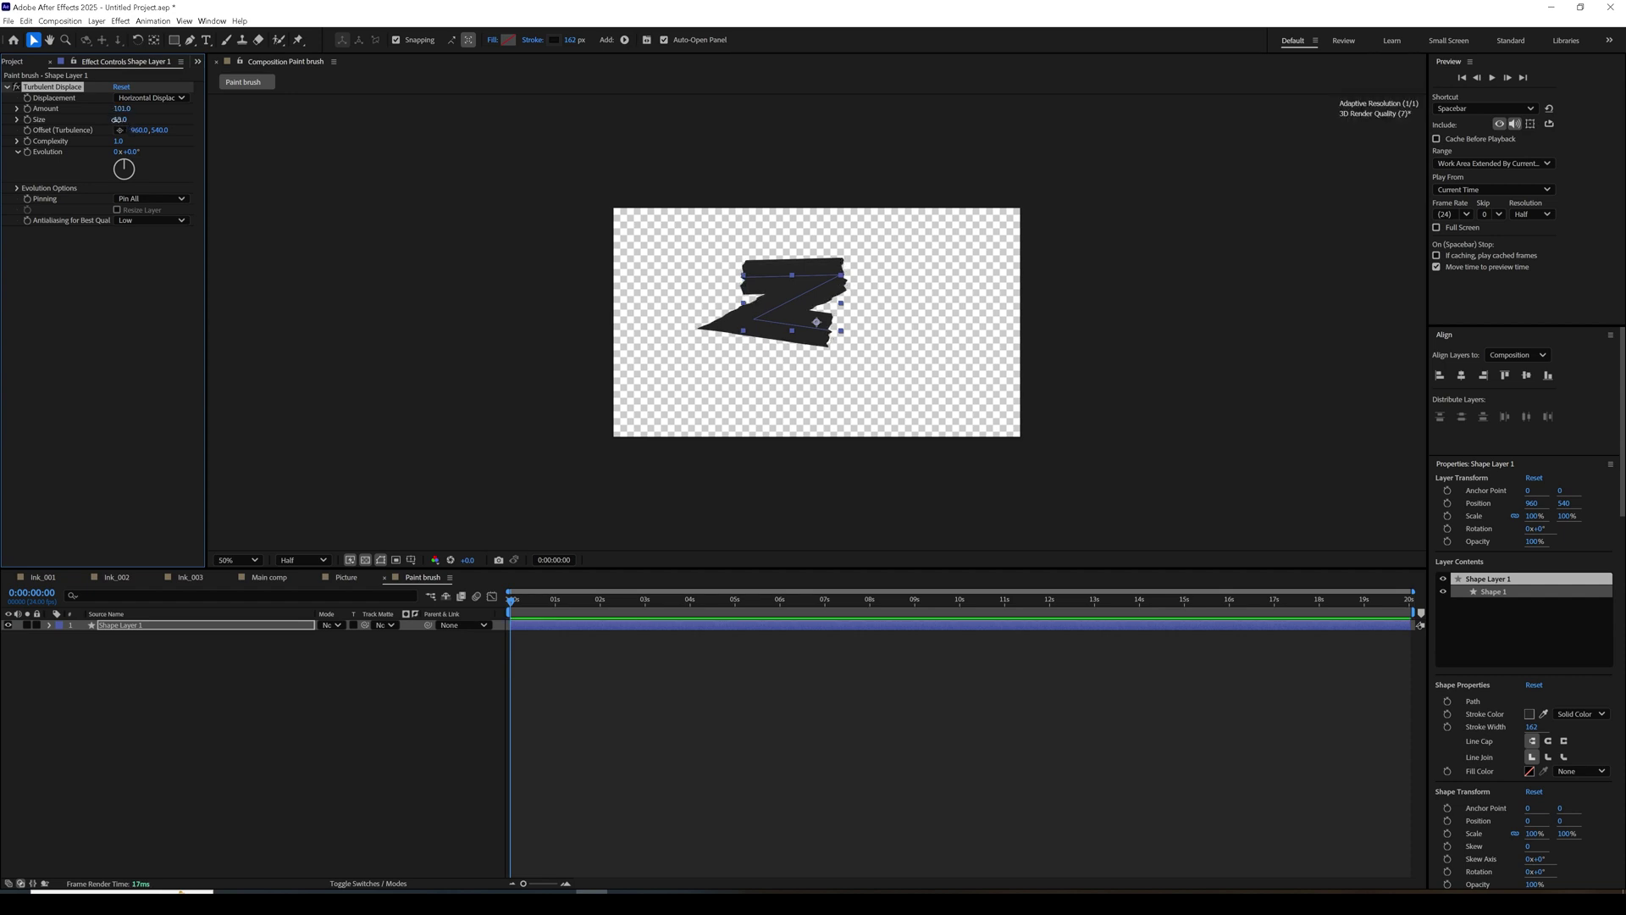
Apply Roughen Edges to the zigzag shape layer and set its border to 14.80.
{"action": "left_click", "coordinate": [124, 26]}
{"action": "mouse_move", "coordinate": [171, 331]}
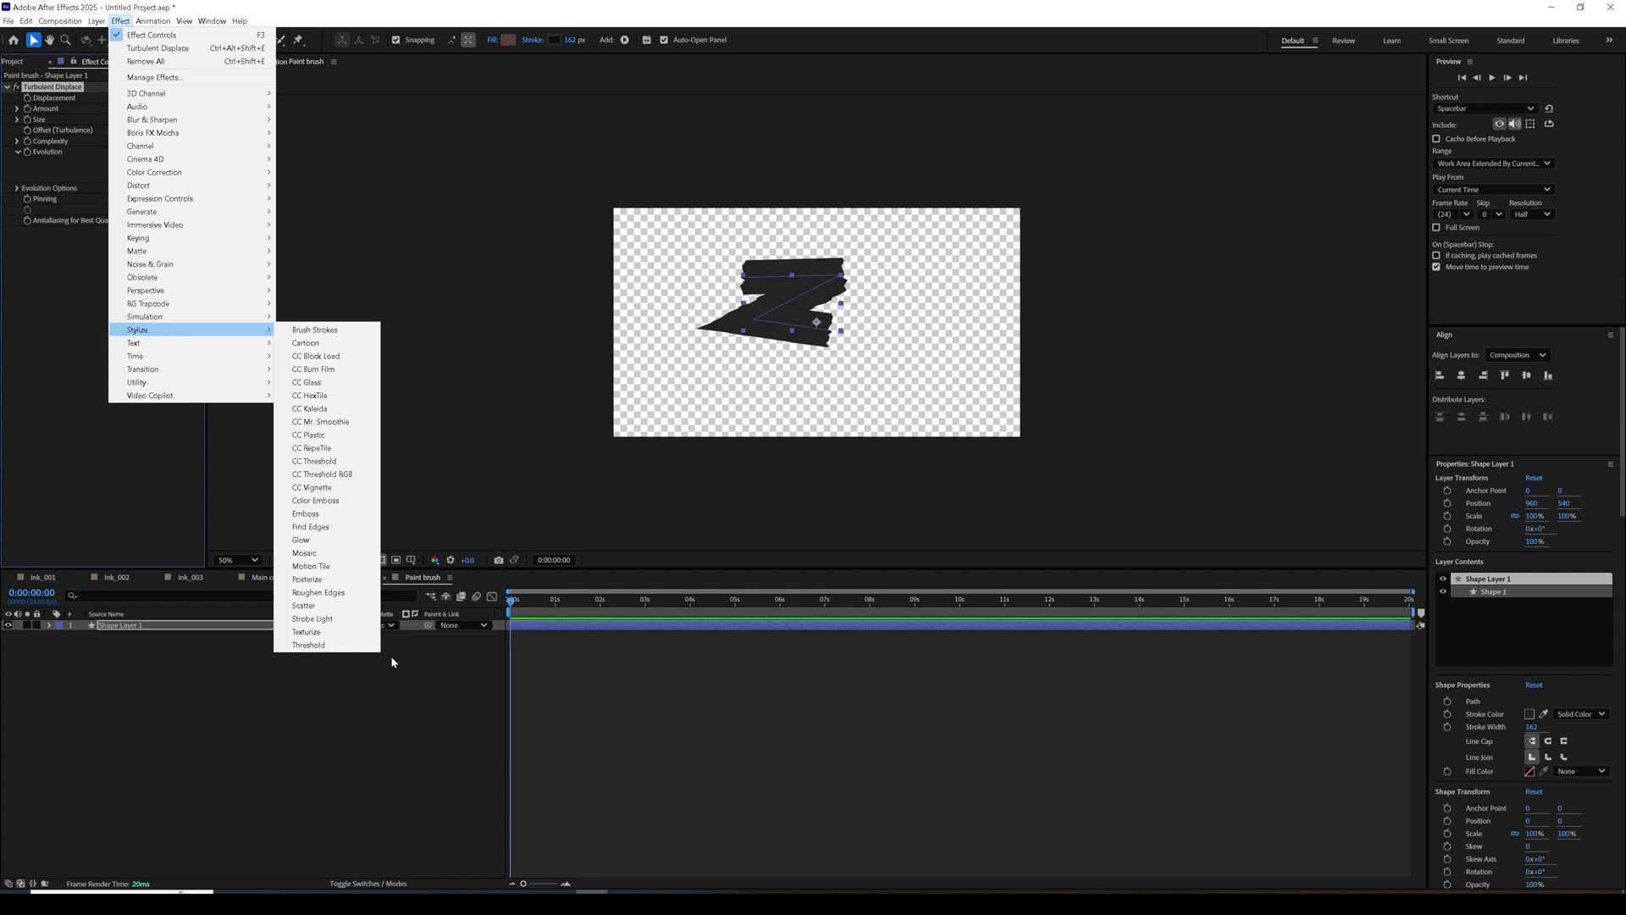
{"action": "left_click", "coordinate": [318, 592]}
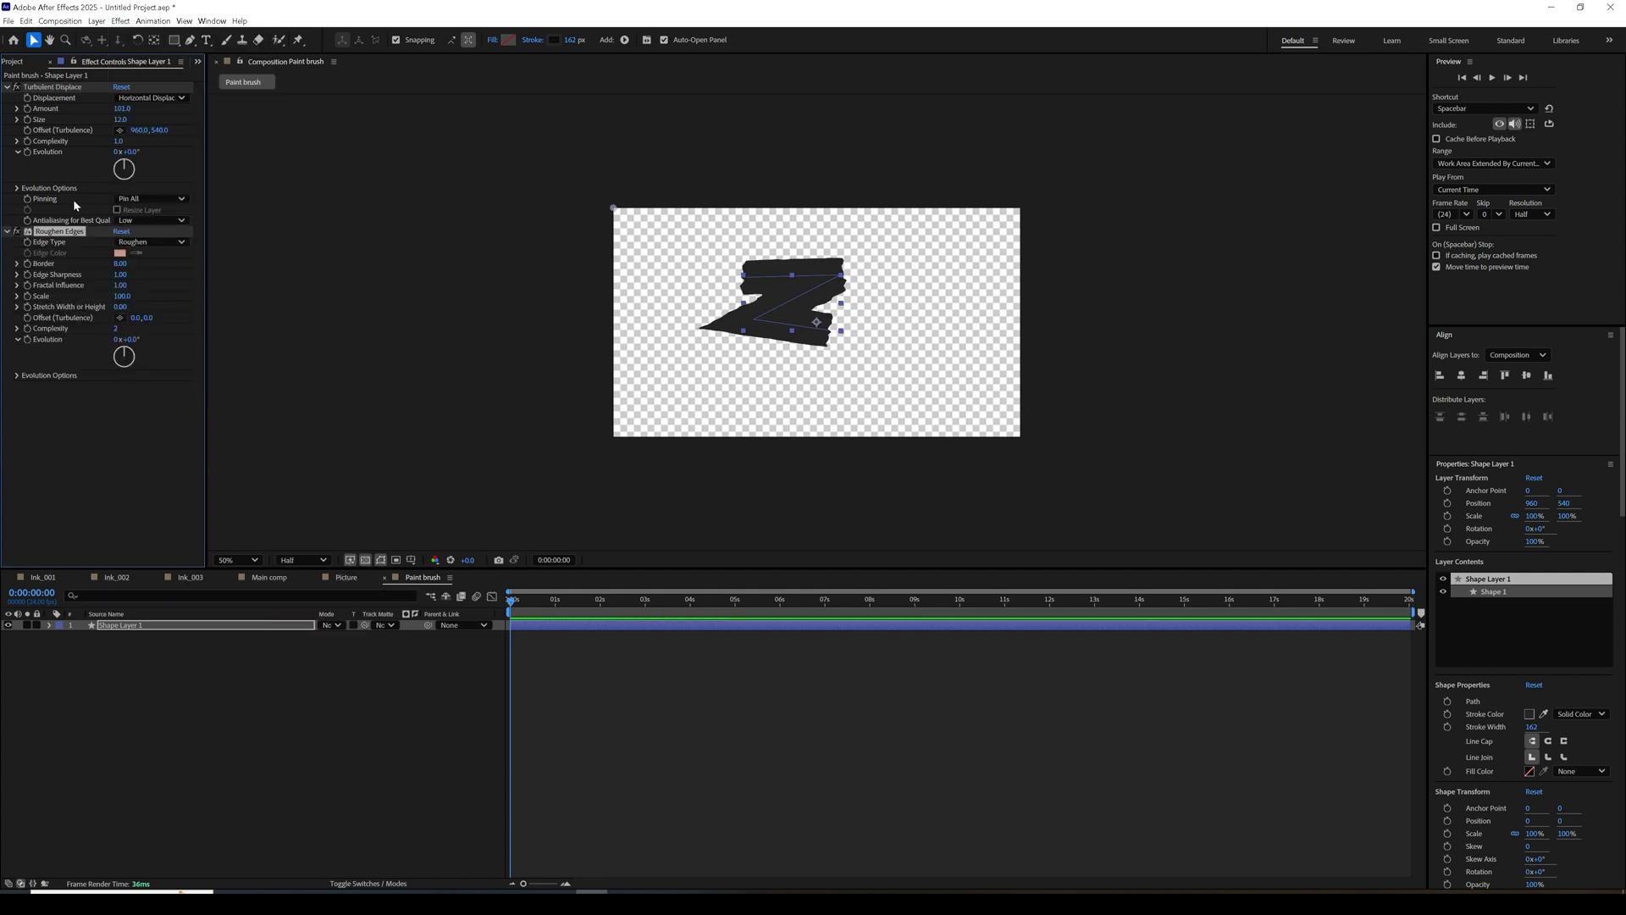
{"action": "left_click_drag", "start_coordinate": [119, 264], "coordinate": [139, 262]}
Create a pale orange solid layer covering the full frame of the Paint brush composition.
{"action": "left_click", "coordinate": [219, 627]}
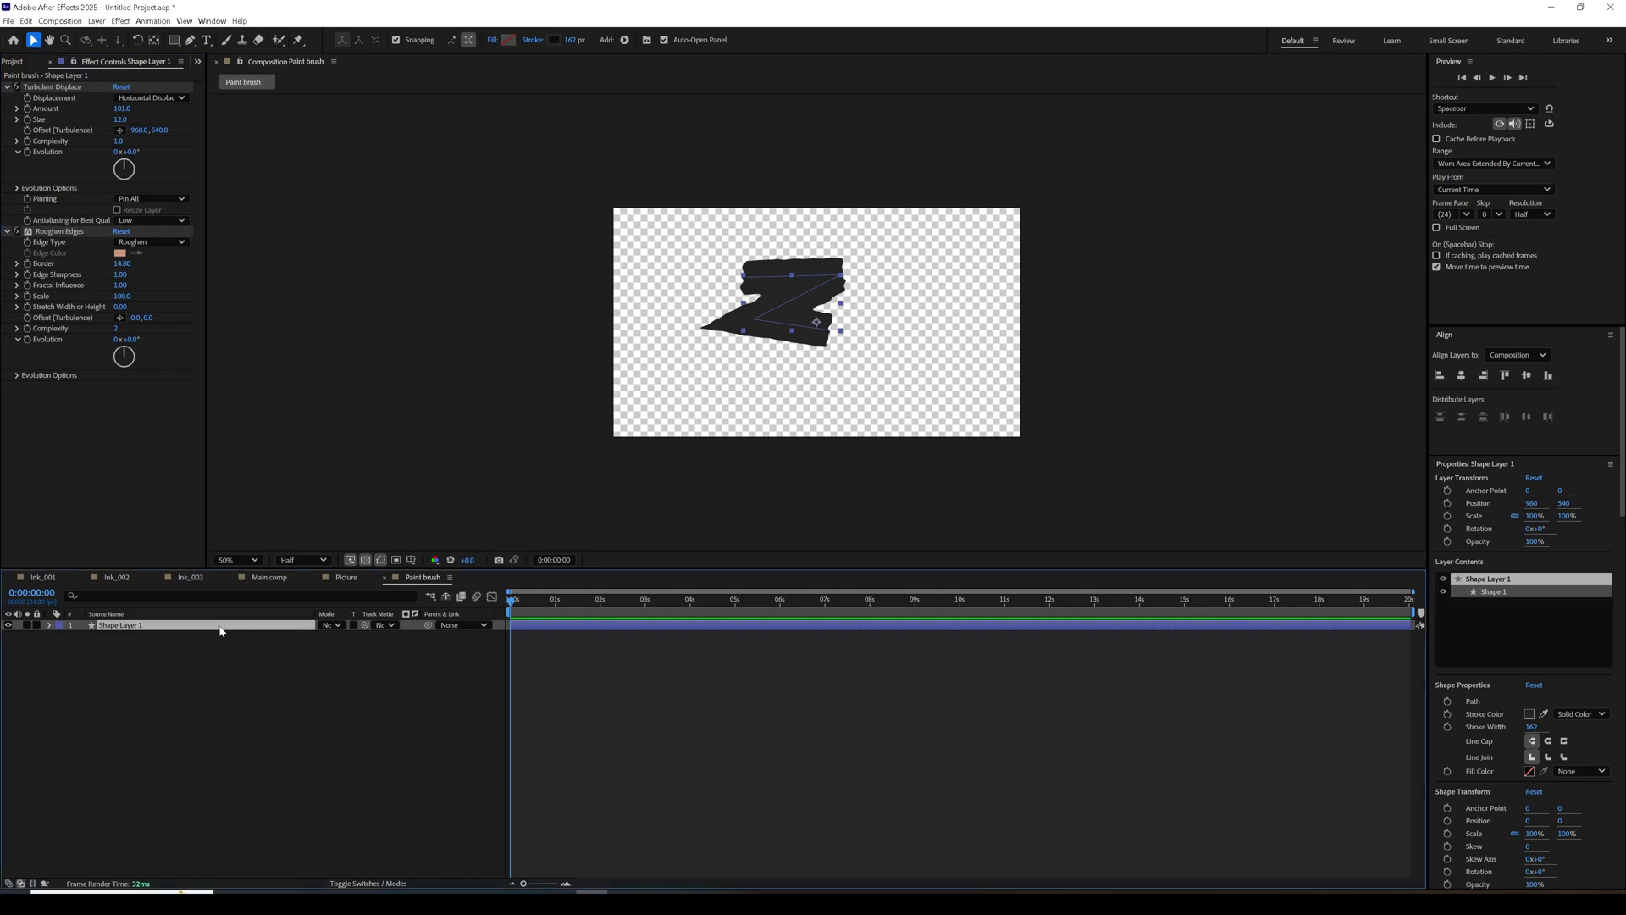
{"action": "left_click", "coordinate": [121, 22]}
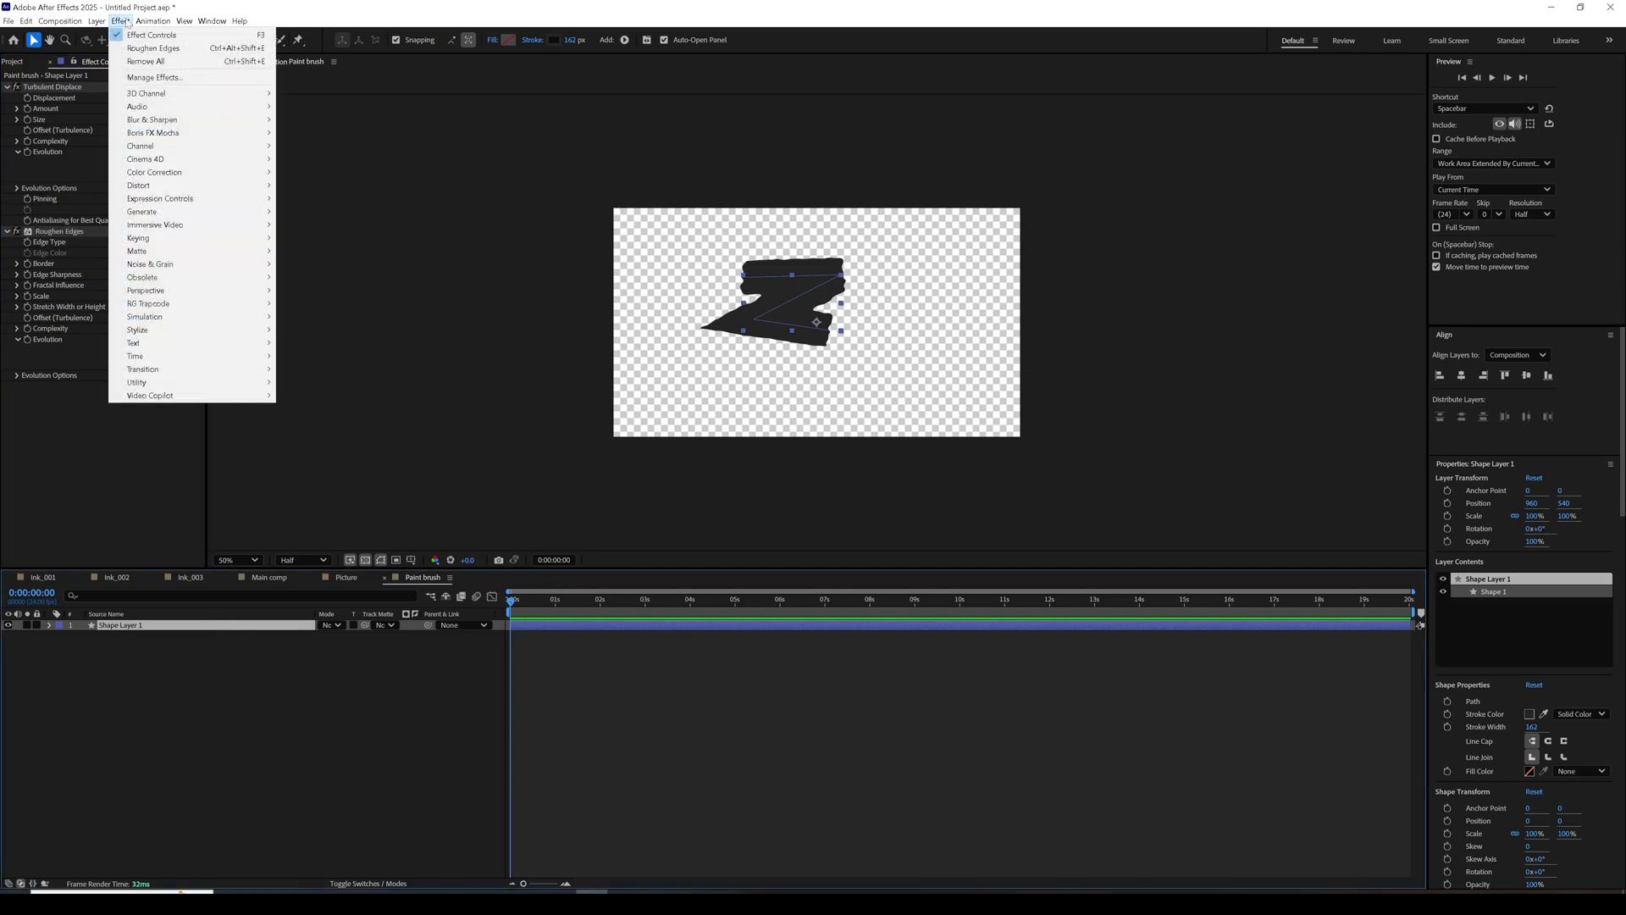
{"action": "mouse_move", "coordinate": [96, 21]}
{"action": "mouse_move", "coordinate": [239, 37]}
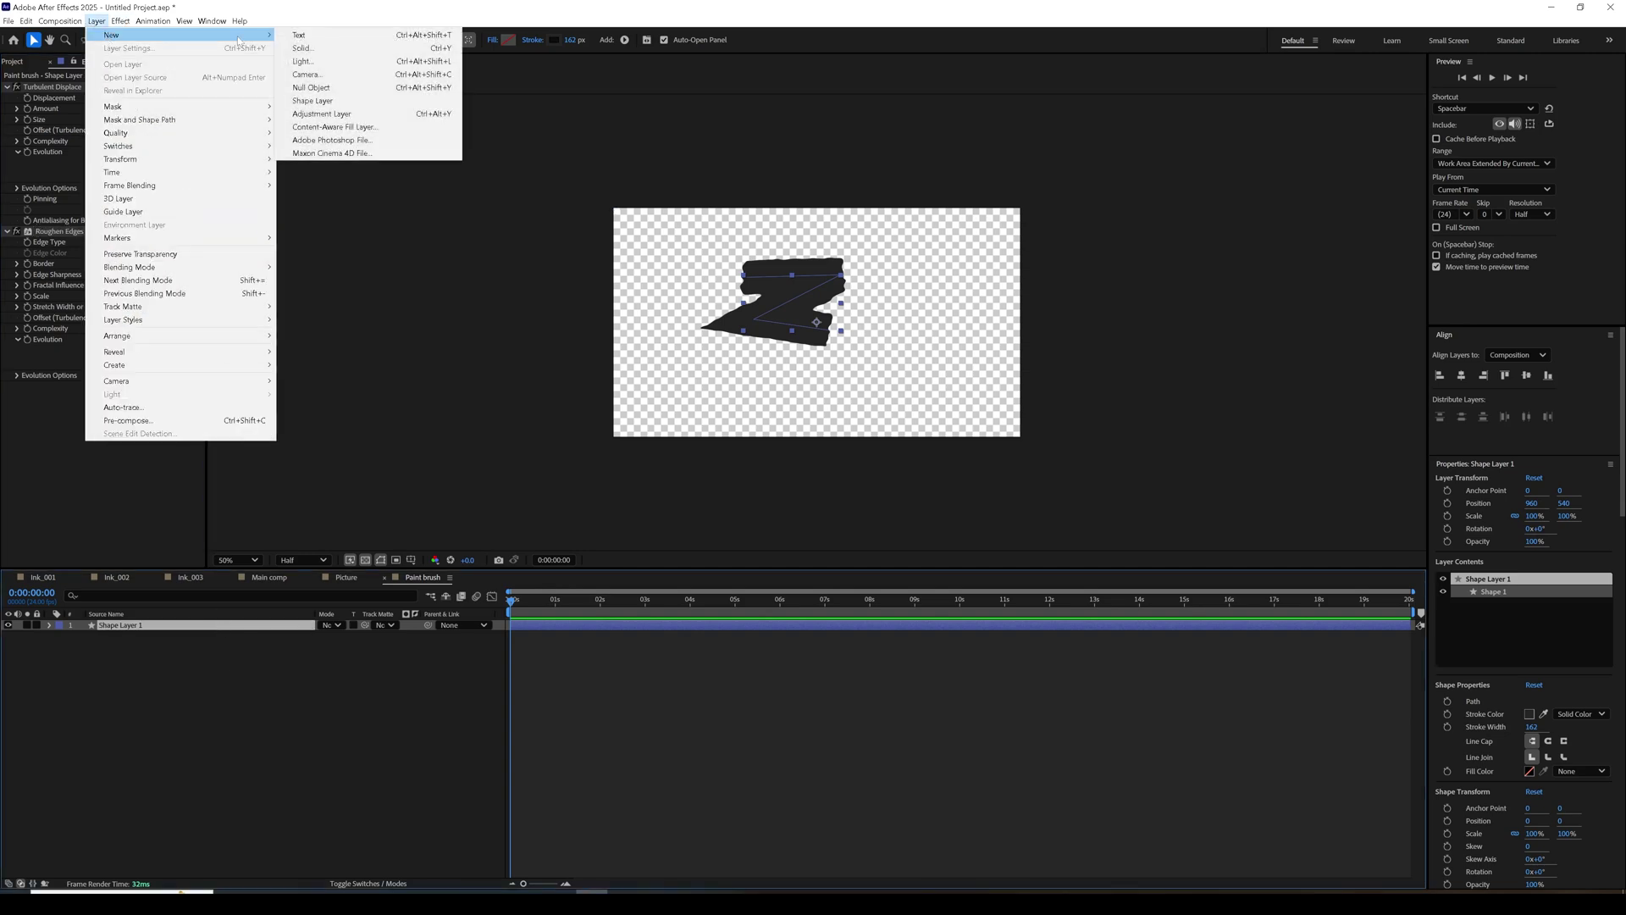
{"action": "left_click", "coordinate": [346, 51]}
{"action": "left_click", "coordinate": [898, 572]}
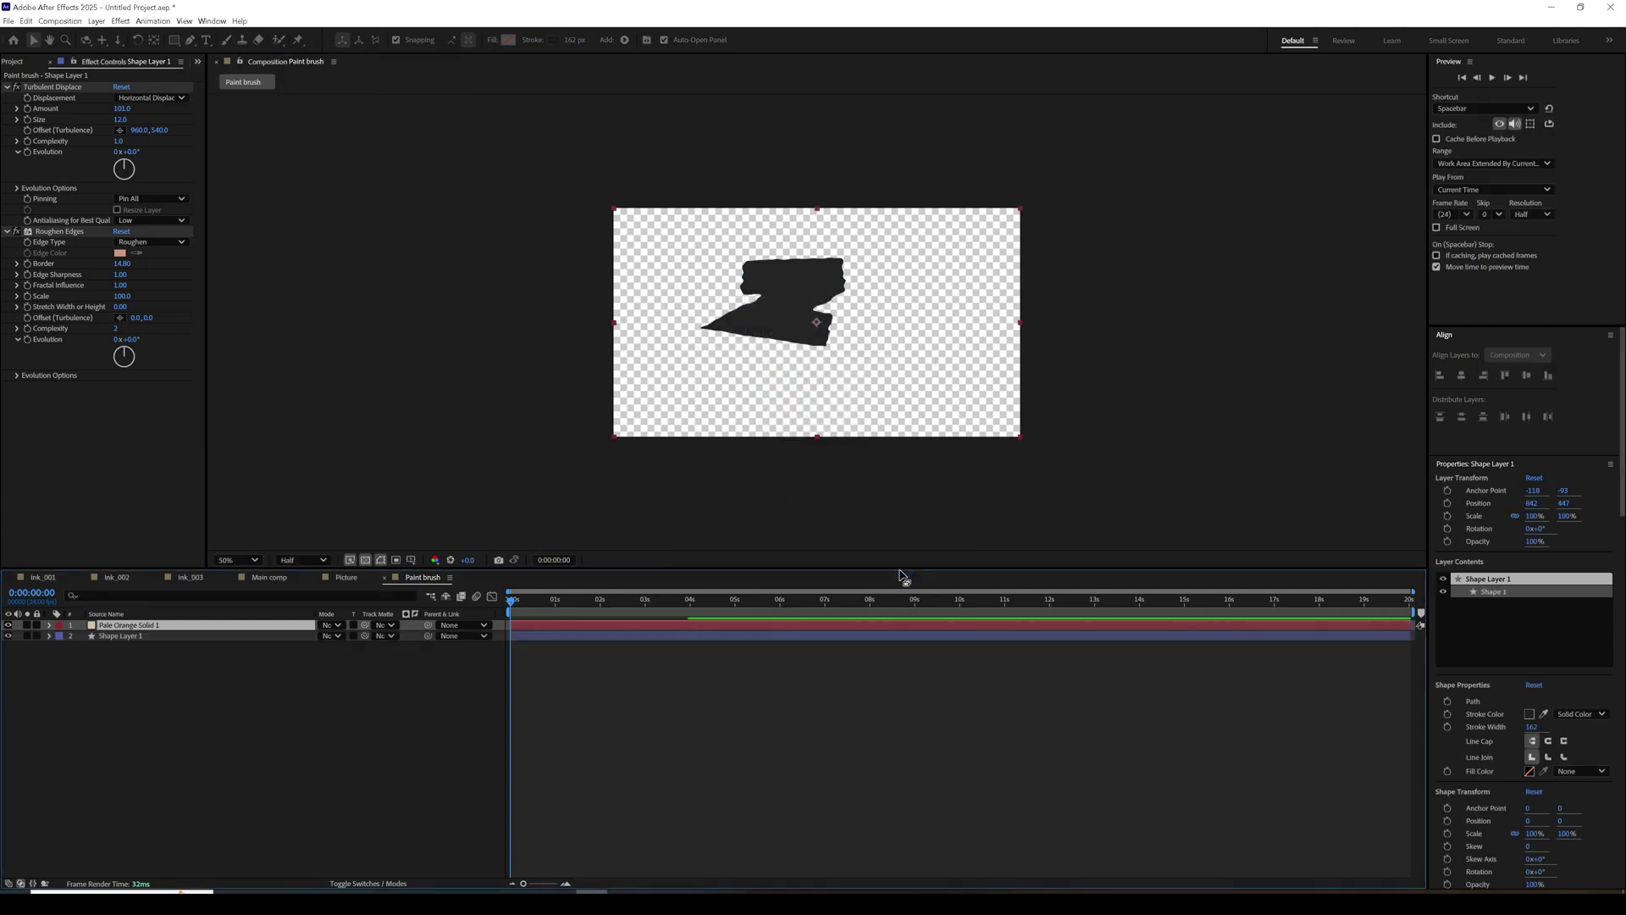
Apply Fractal Noise to the pale orange solid and move the solid below the shape layer.
{"action": "left_click", "coordinate": [121, 21]}
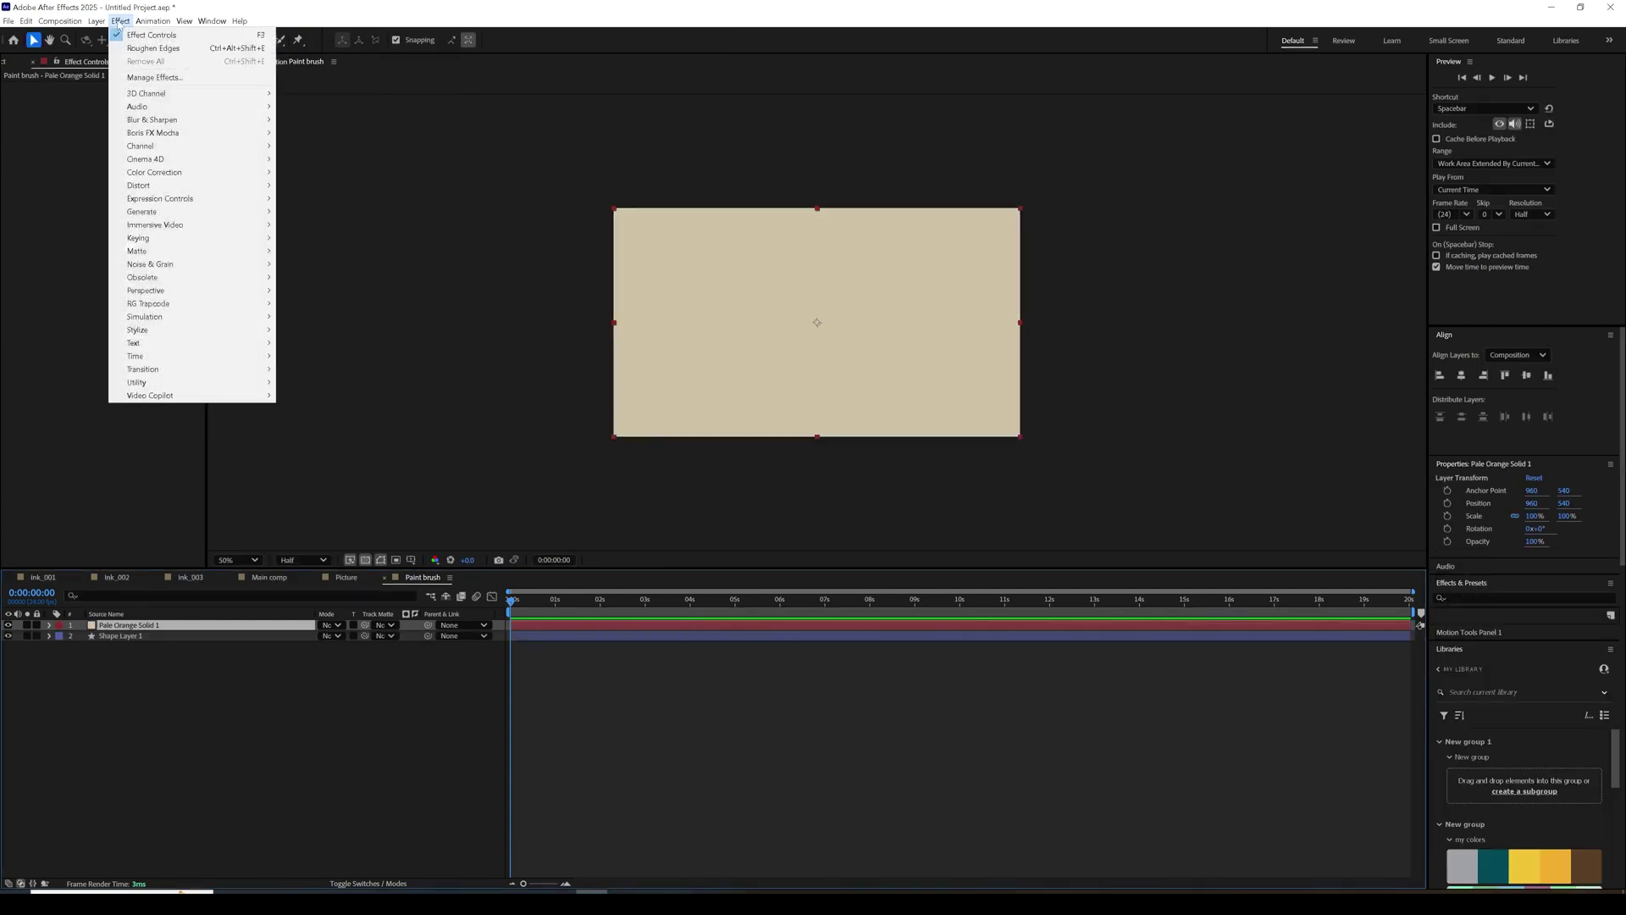
{"action": "mouse_move", "coordinate": [165, 264]}
{"action": "left_click", "coordinate": [335, 290]}
{"action": "left_click_drag", "start_coordinate": [287, 629], "coordinate": [284, 654]}
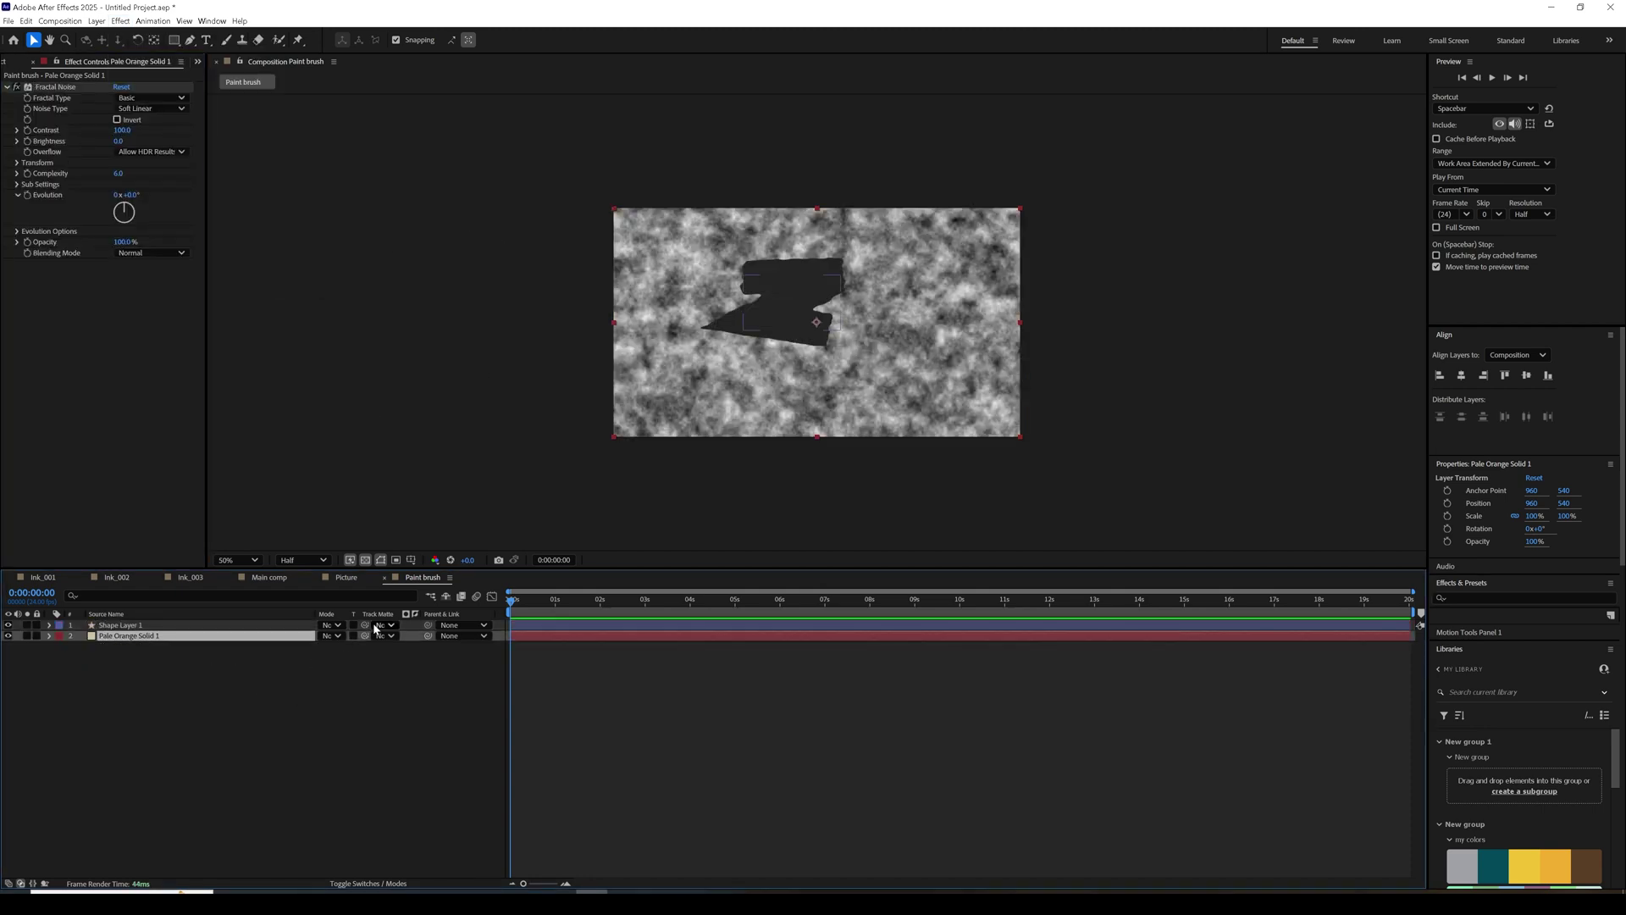
Use the fractal noise solid as the shape layer's track matte and switch the matte from alpha to luma.
{"action": "left_click", "coordinate": [205, 624]}
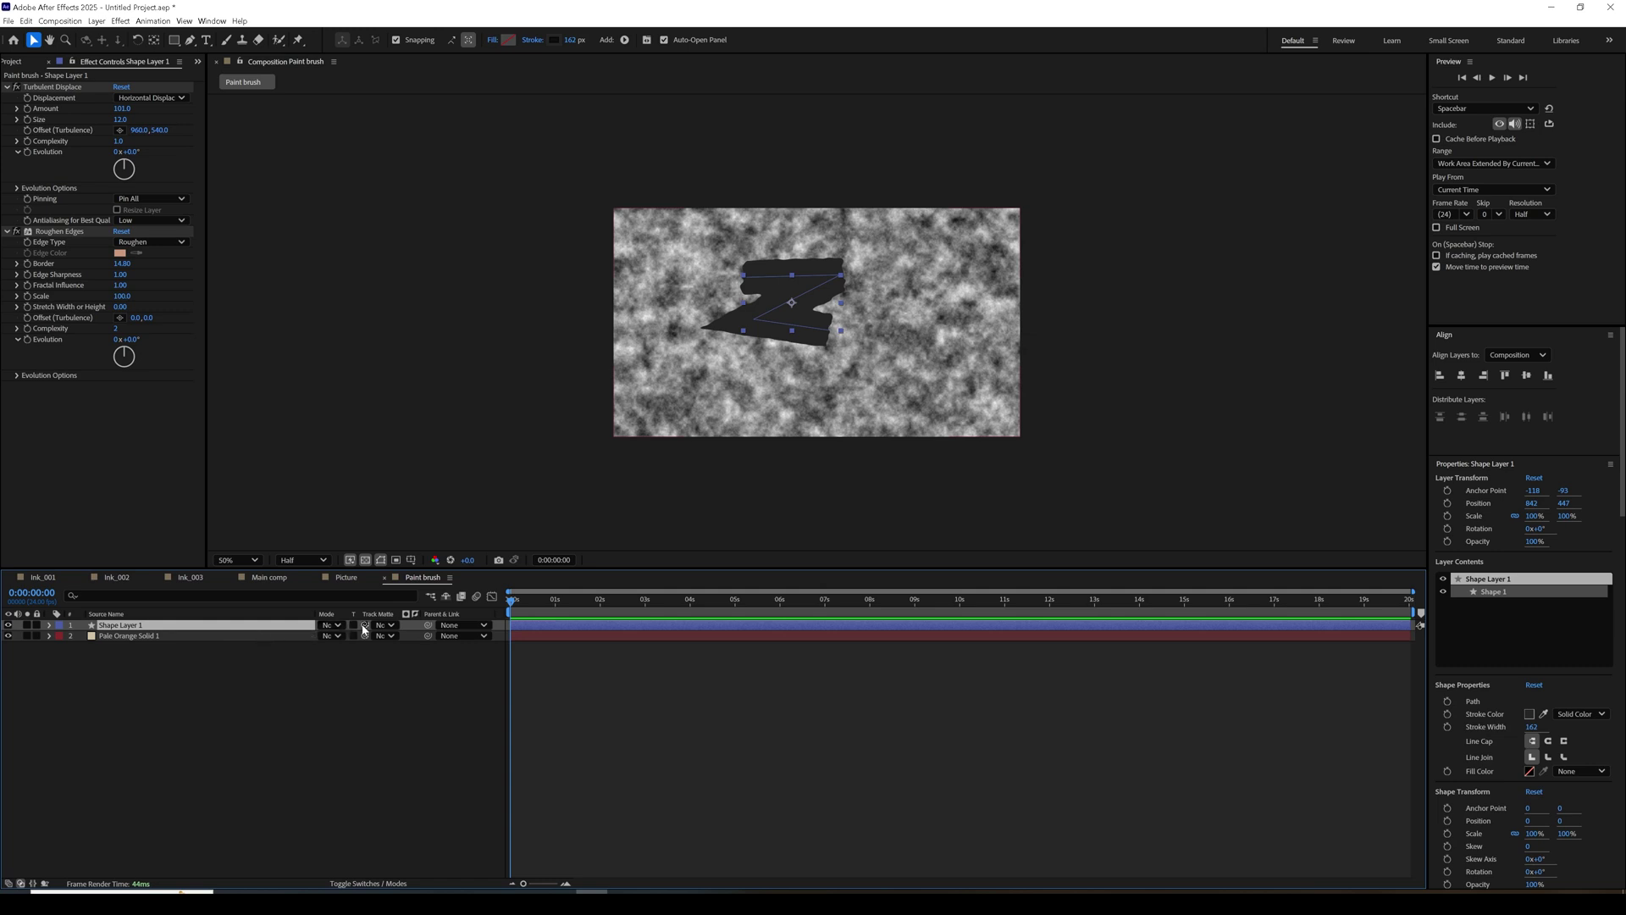
{"action": "left_click_drag", "start_coordinate": [366, 627], "coordinate": [211, 641]}
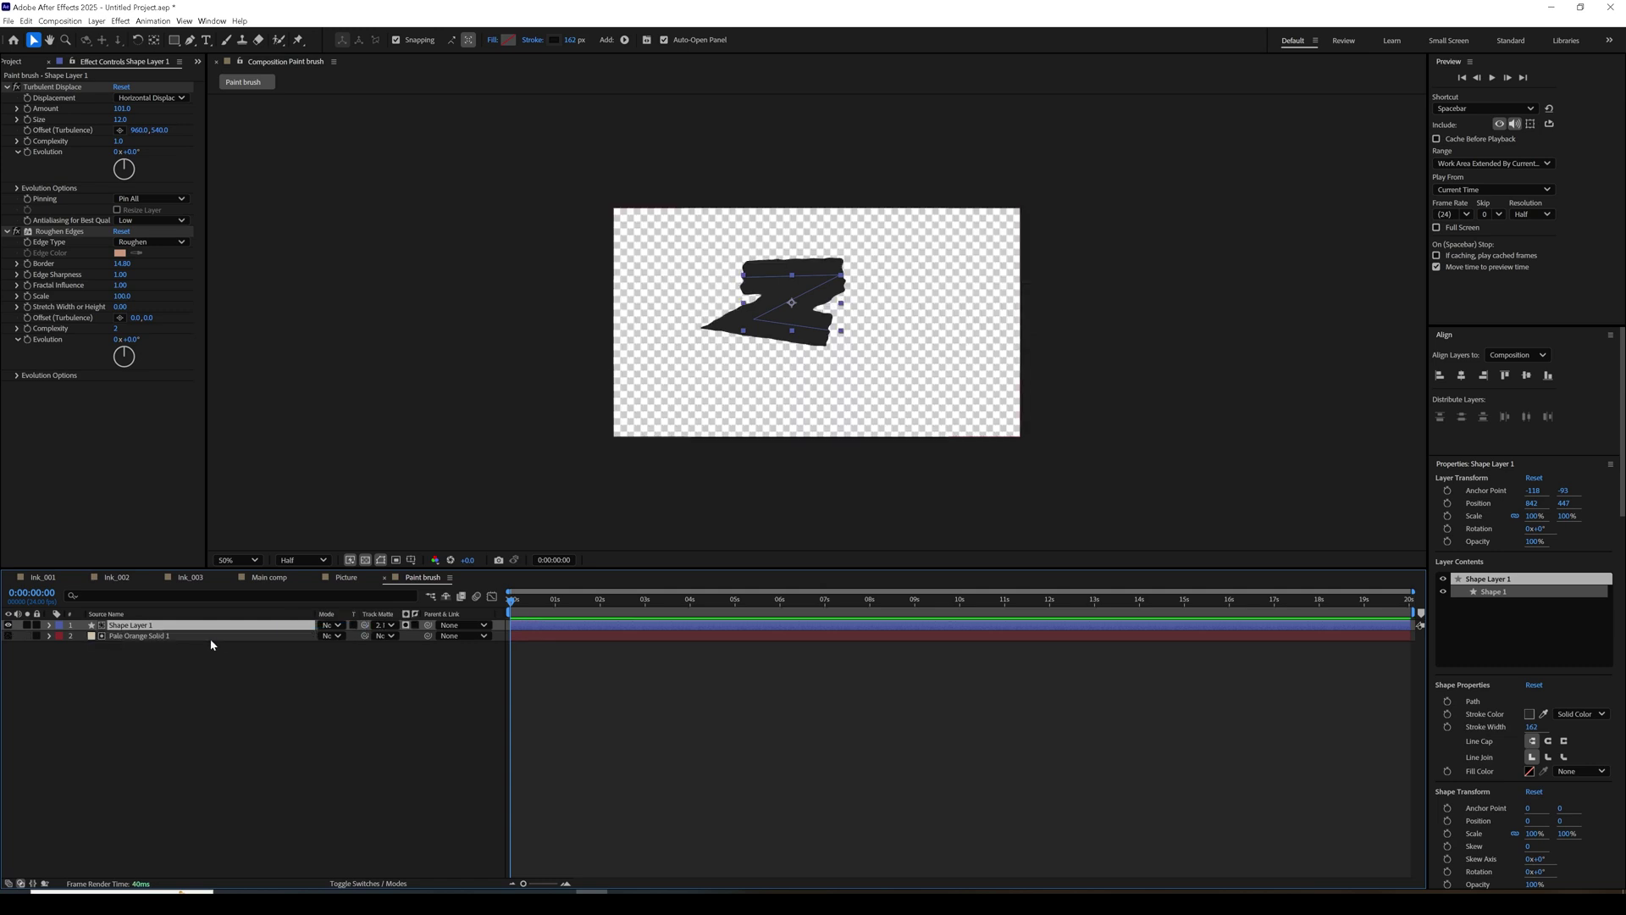
{"action": "left_click", "coordinate": [407, 625]}
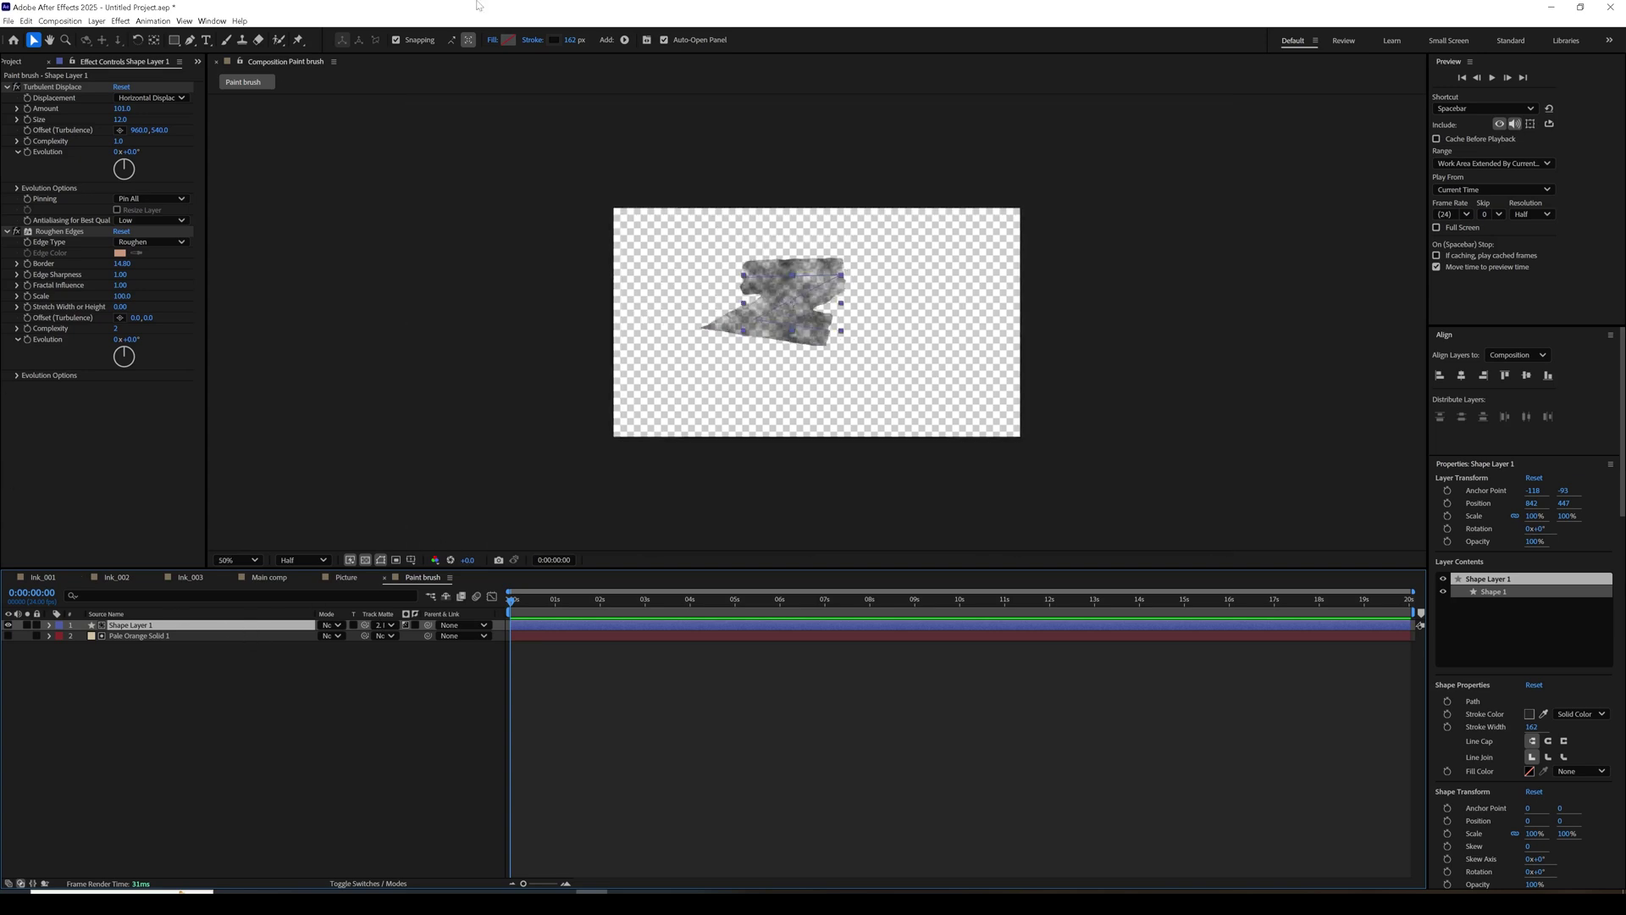
Darken the stroke color of the zigzag brush shape to near-black.
{"action": "left_click", "coordinate": [554, 41]}
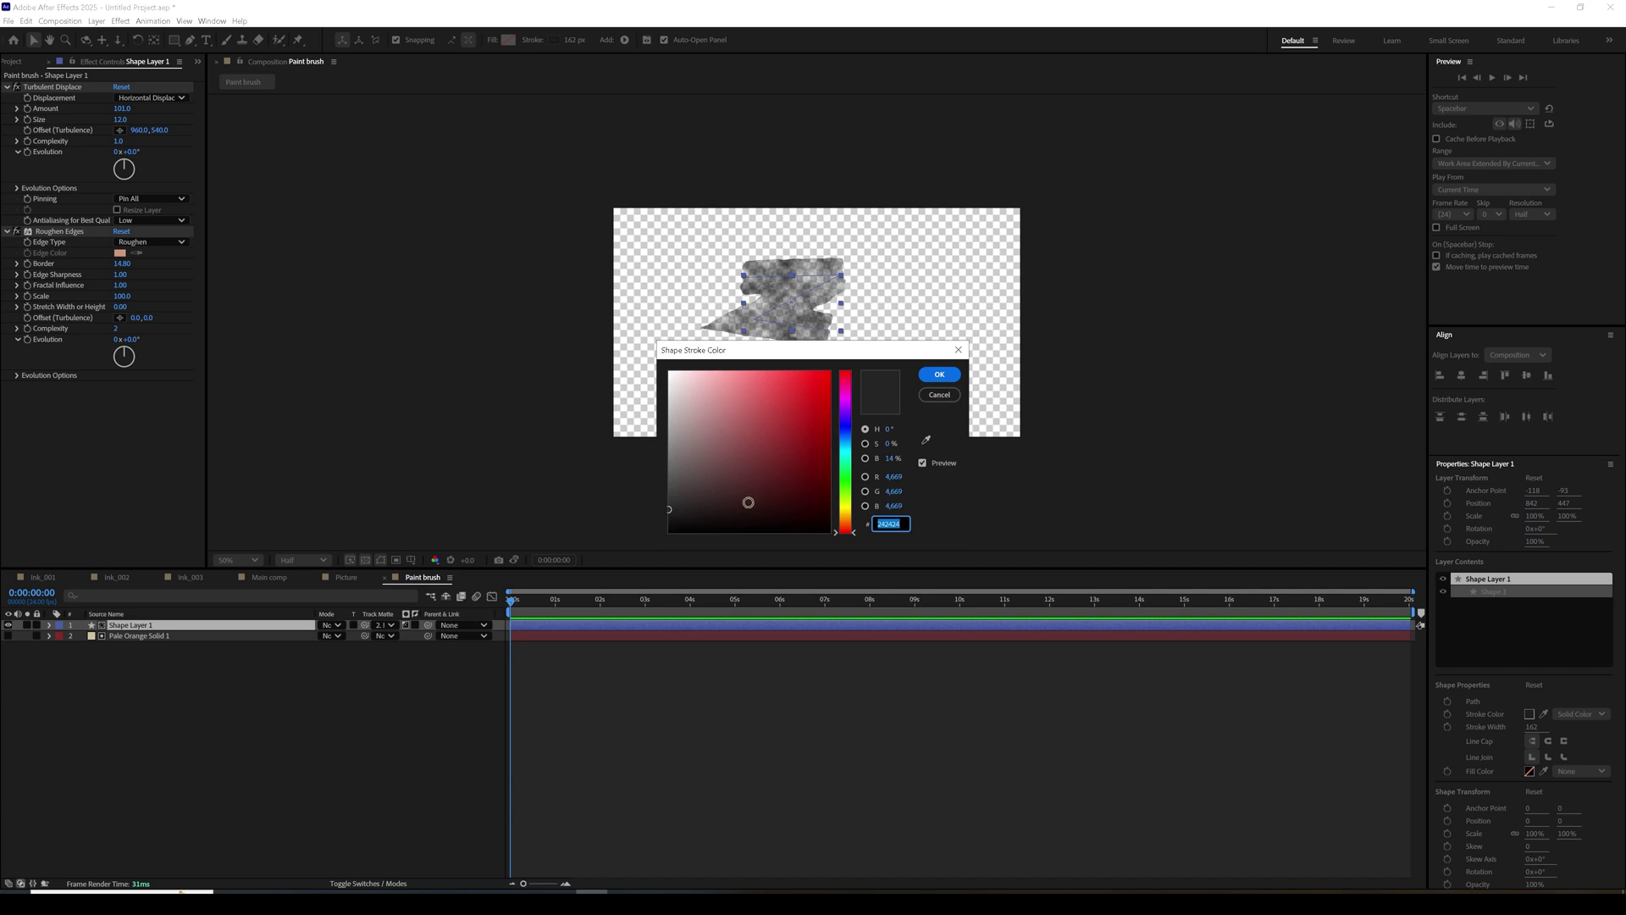
{"action": "left_click_drag", "start_coordinate": [678, 513], "coordinate": [657, 533]}
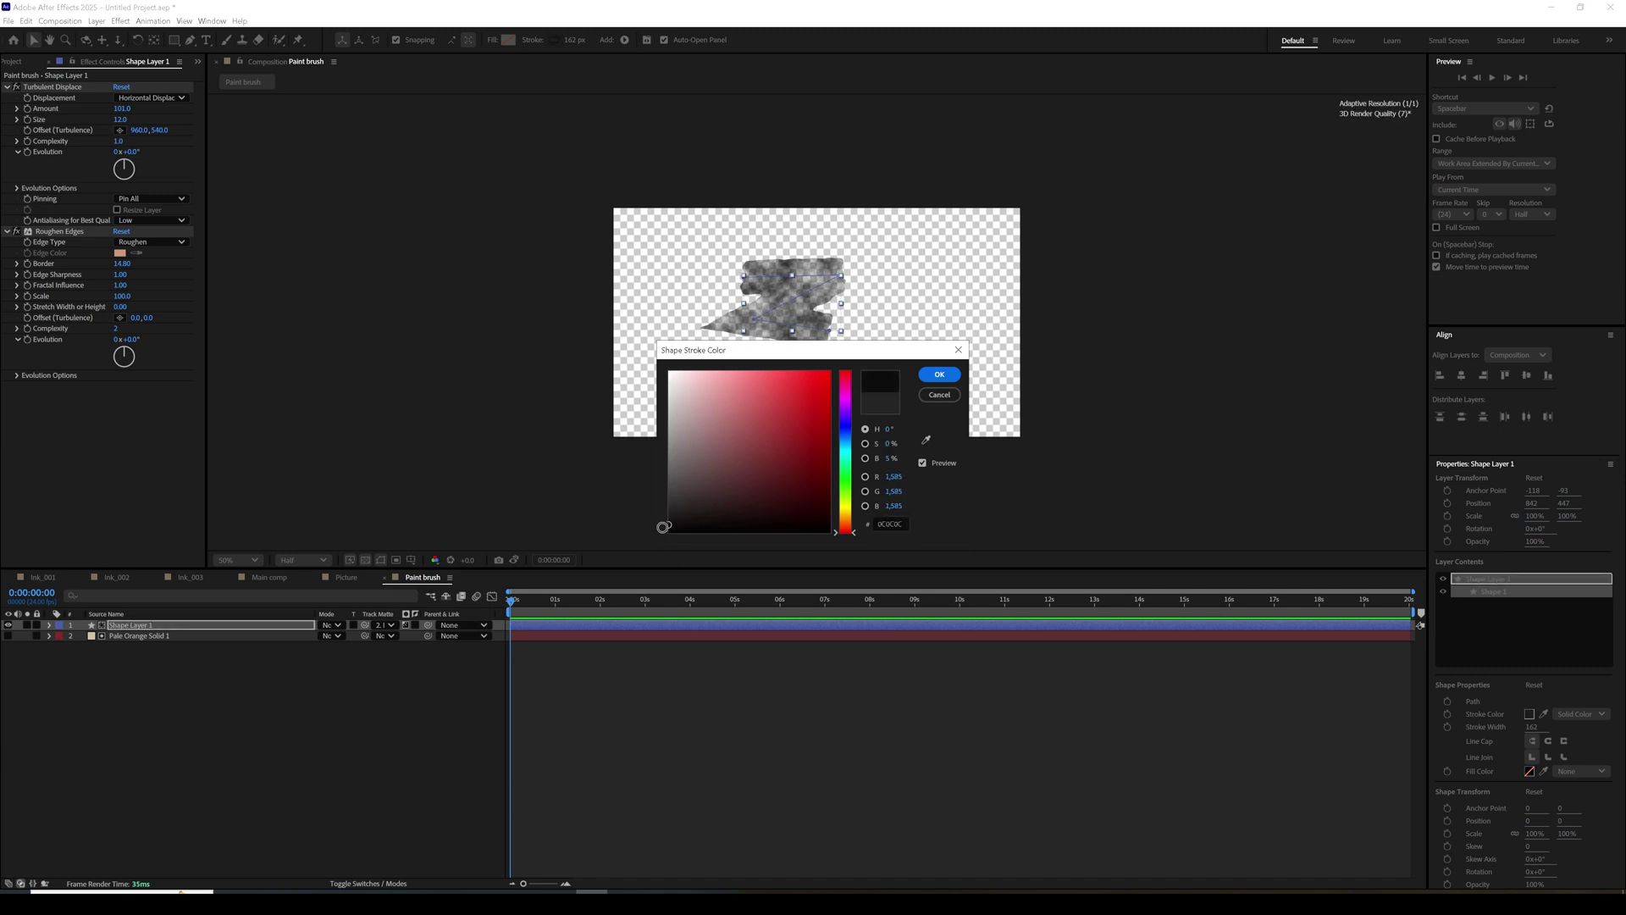
{"action": "left_click", "coordinate": [940, 374]}
Add the Paint brush composition to Main comp above the bottom Ink_003 layer and position it at about 852, 416, behind the car's upper left.
{"action": "left_click", "coordinate": [261, 577]}
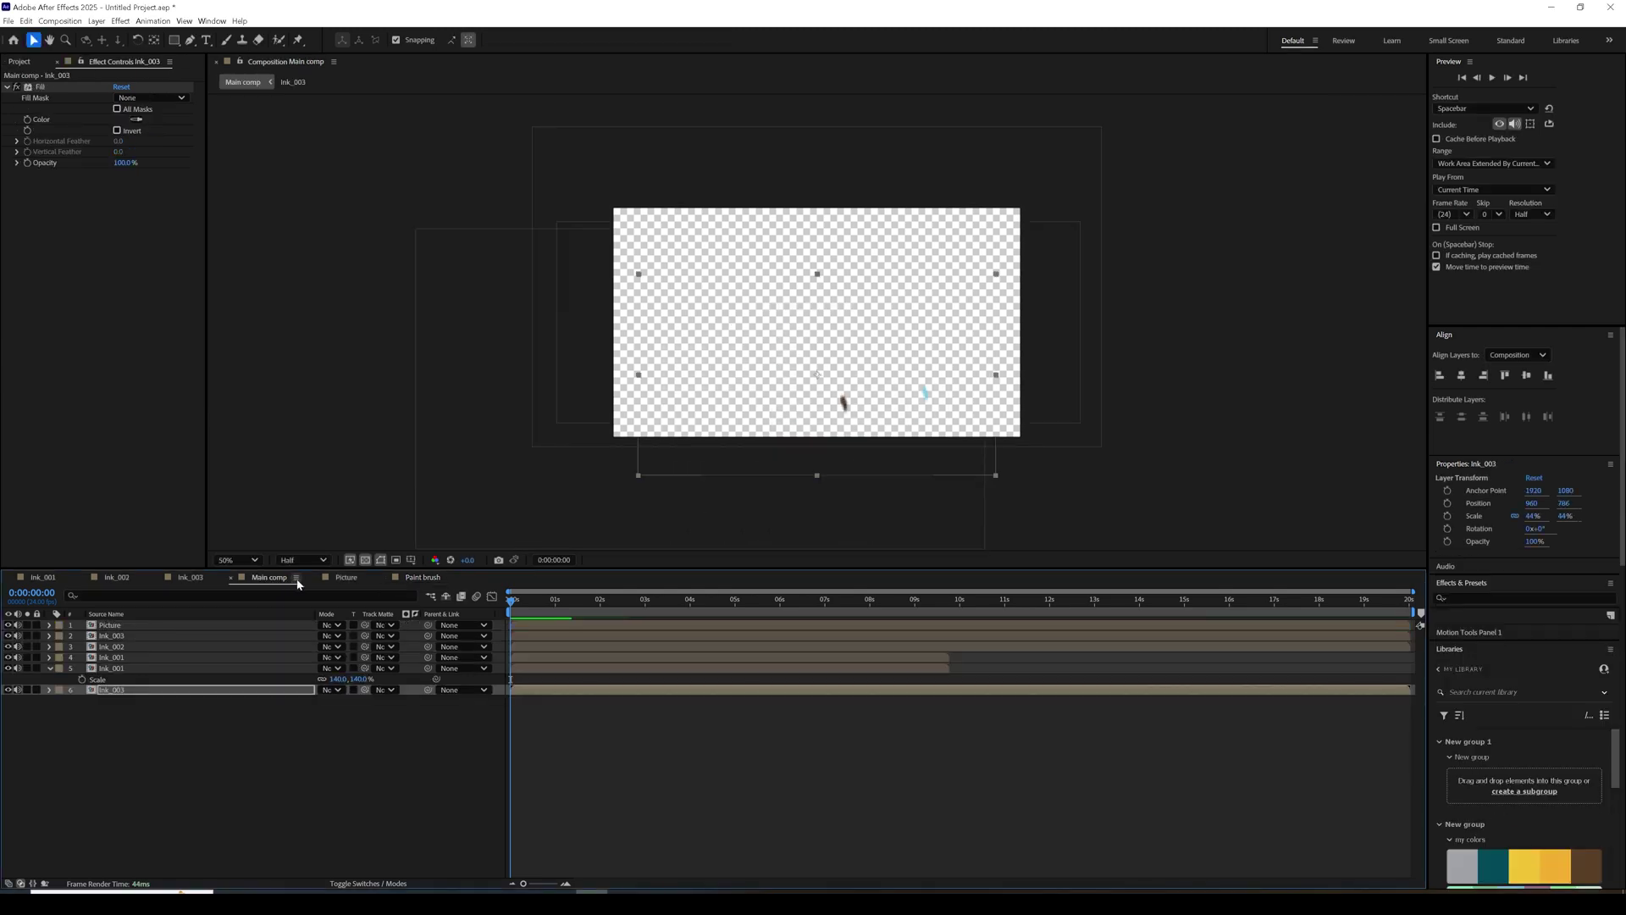
{"action": "left_click", "coordinate": [18, 62]}
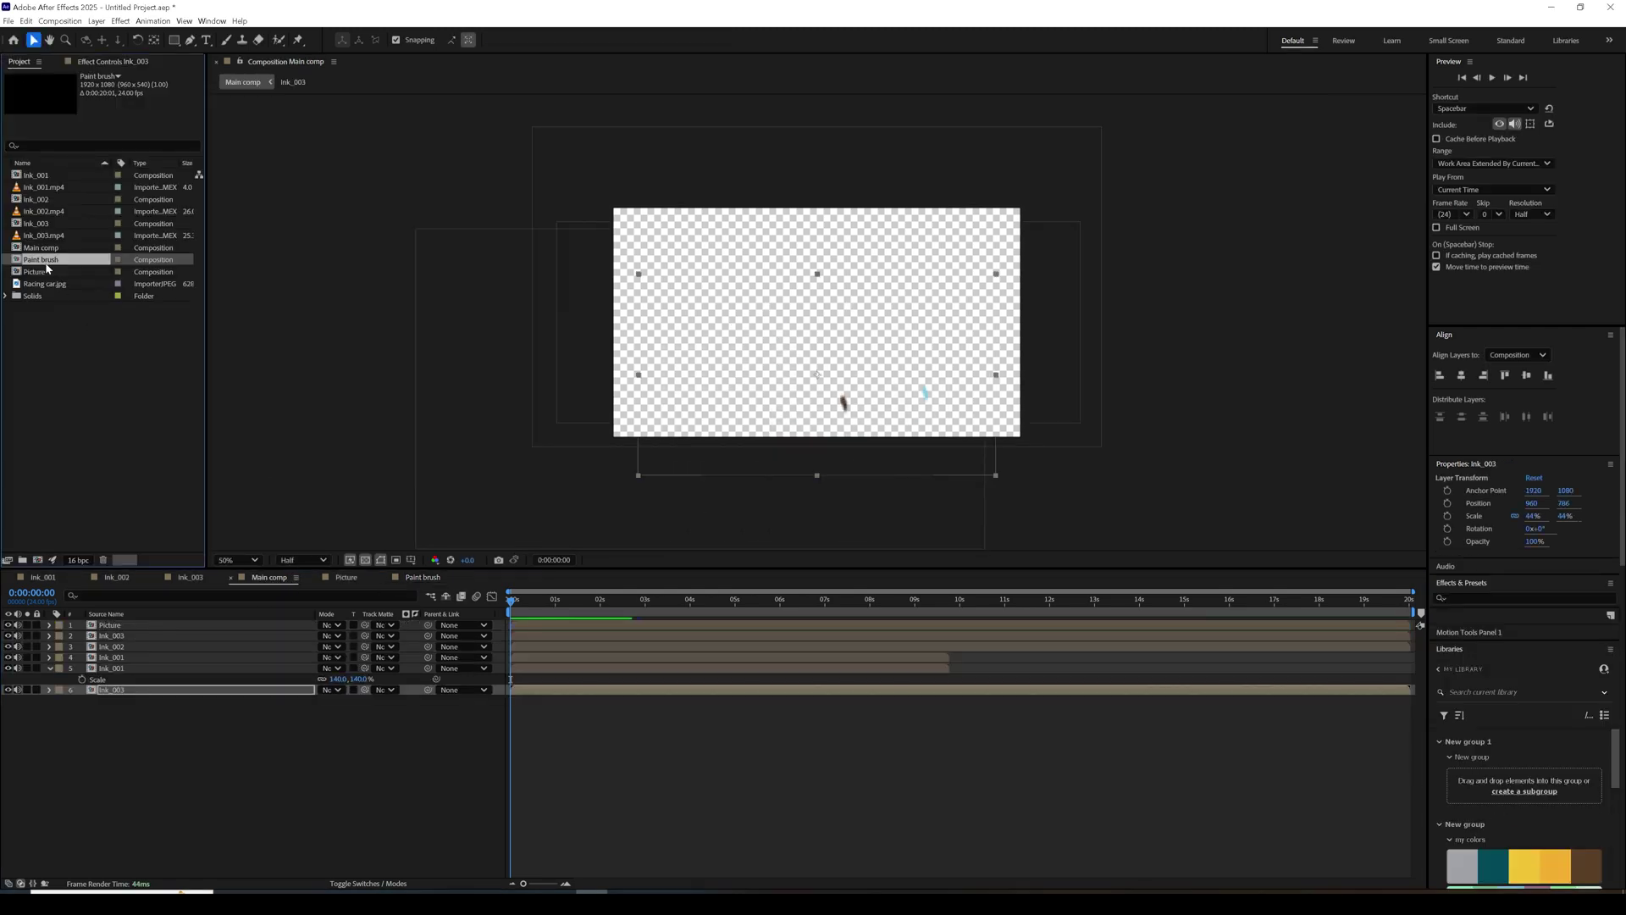
{"action": "mouse_move", "coordinate": [47, 265]}
{"action": "left_mouse_down"}
{"action": "mouse_move", "coordinate": [175, 606]}
{"action": "mouse_move", "coordinate": [159, 675]}
{"action": "left_mouse_up"}
{"action": "left_click_drag", "start_coordinate": [597, 603], "coordinate": [694, 607]}
{"action": "mouse_move", "coordinate": [824, 338]}
{"action": "left_mouse_down"}
{"action": "mouse_move", "coordinate": [775, 317]}
{"action": "mouse_move", "coordinate": [802, 321]}
{"action": "left_mouse_up"}
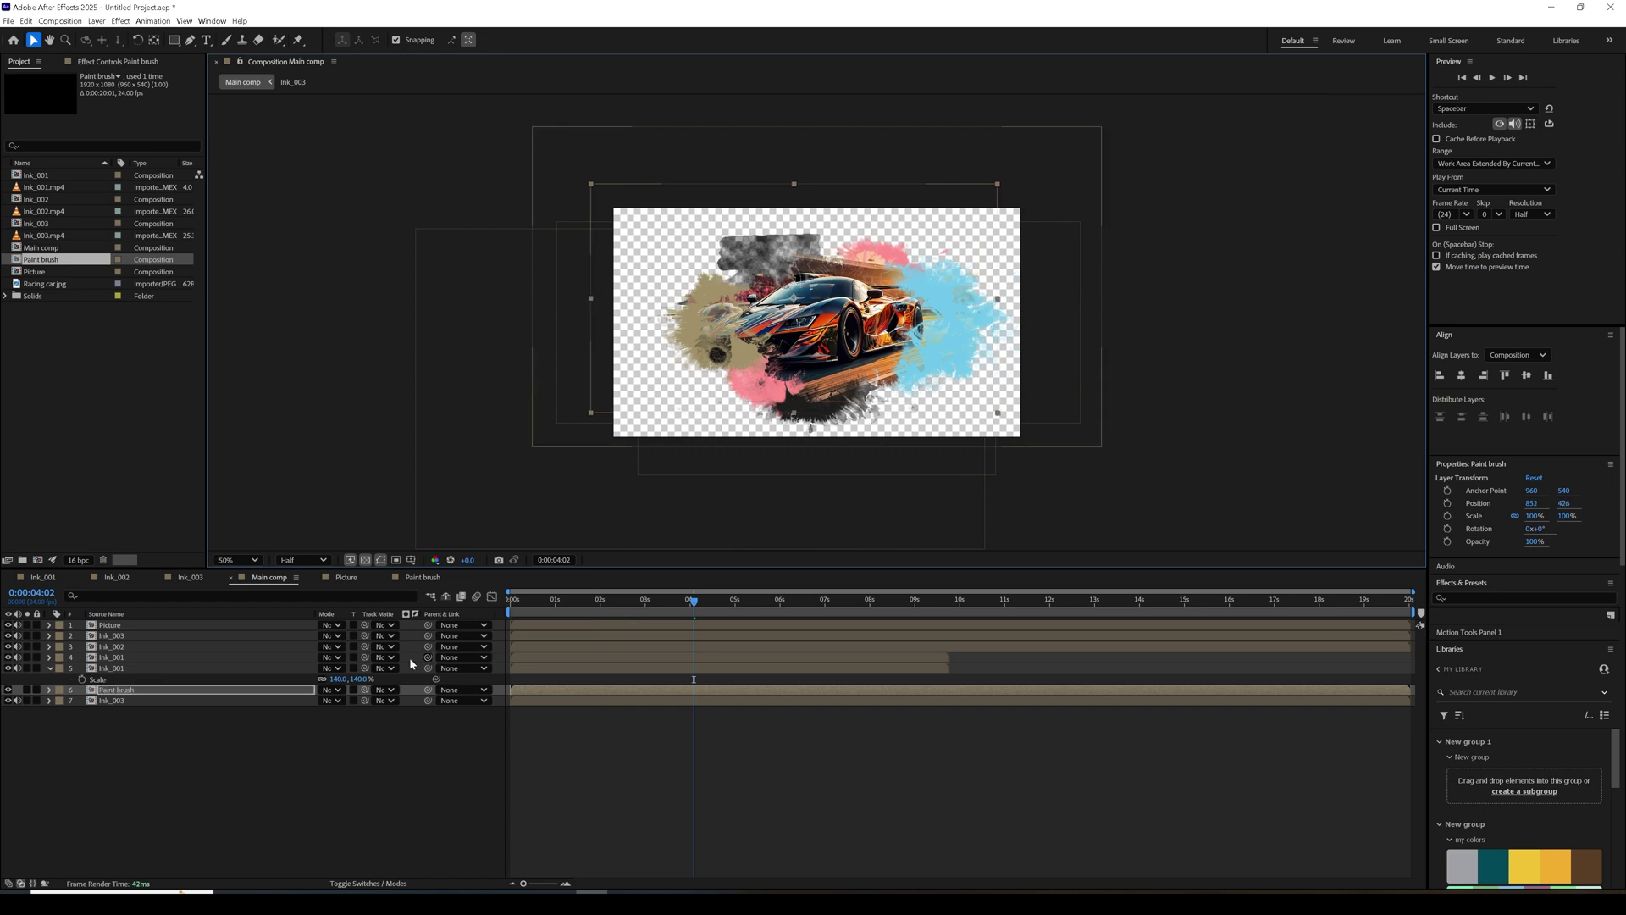
Add Trim Paths to the shape layer in the Paint brush composition.
{"action": "left_click", "coordinate": [420, 579]}
{"action": "left_click_drag", "start_coordinate": [553, 603], "coordinate": [642, 607]}
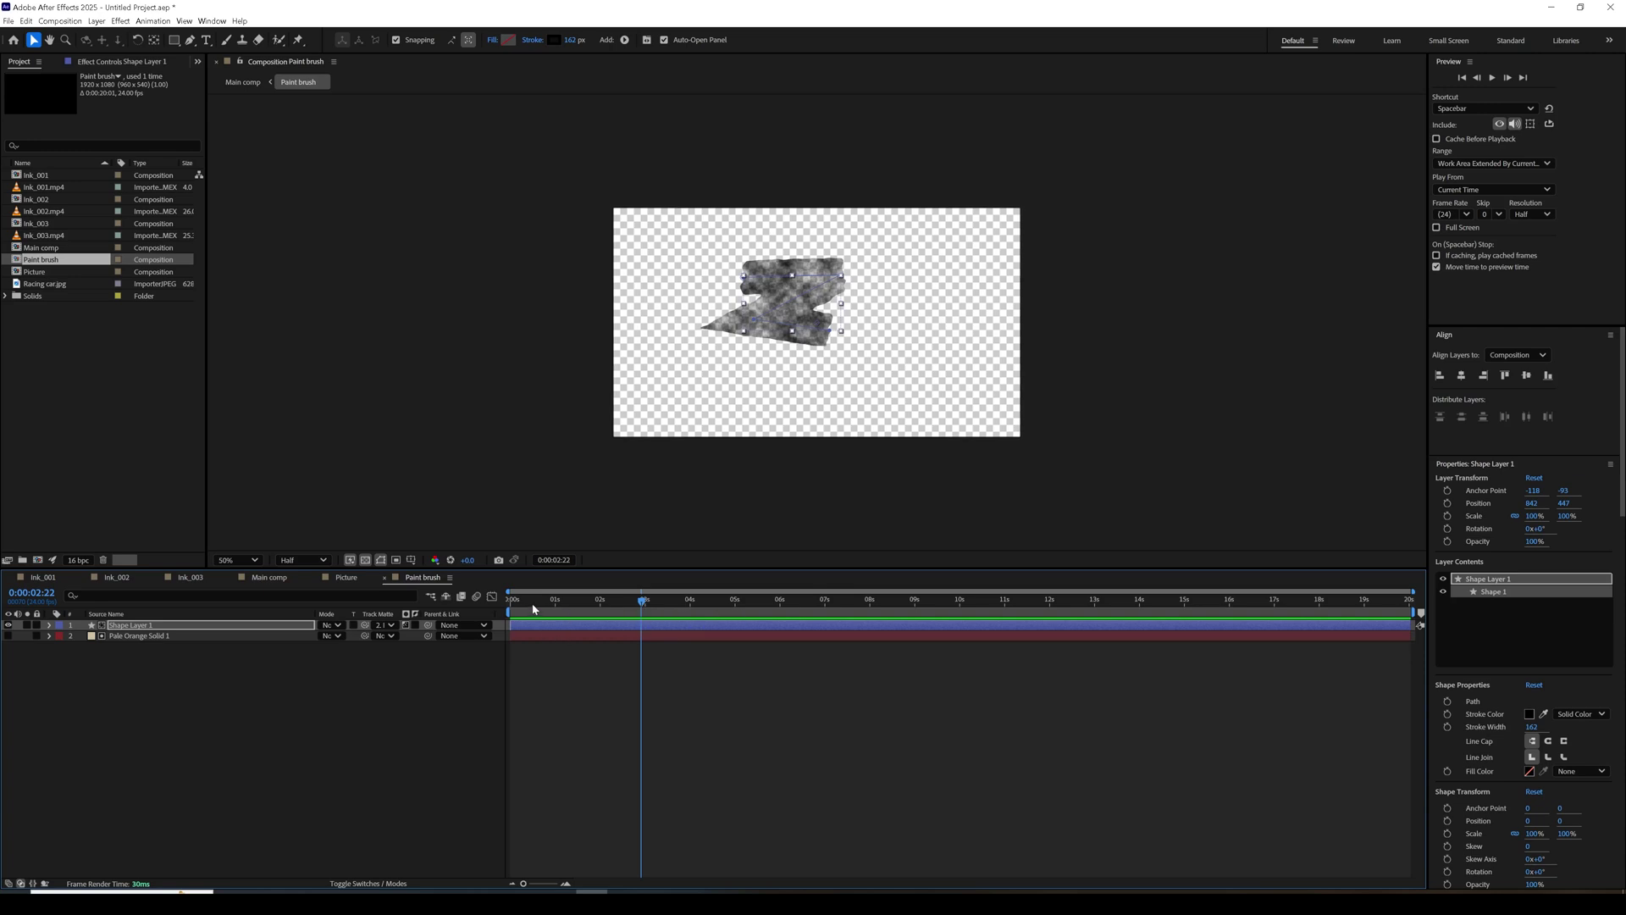
{"action": "left_click", "coordinate": [49, 625]}
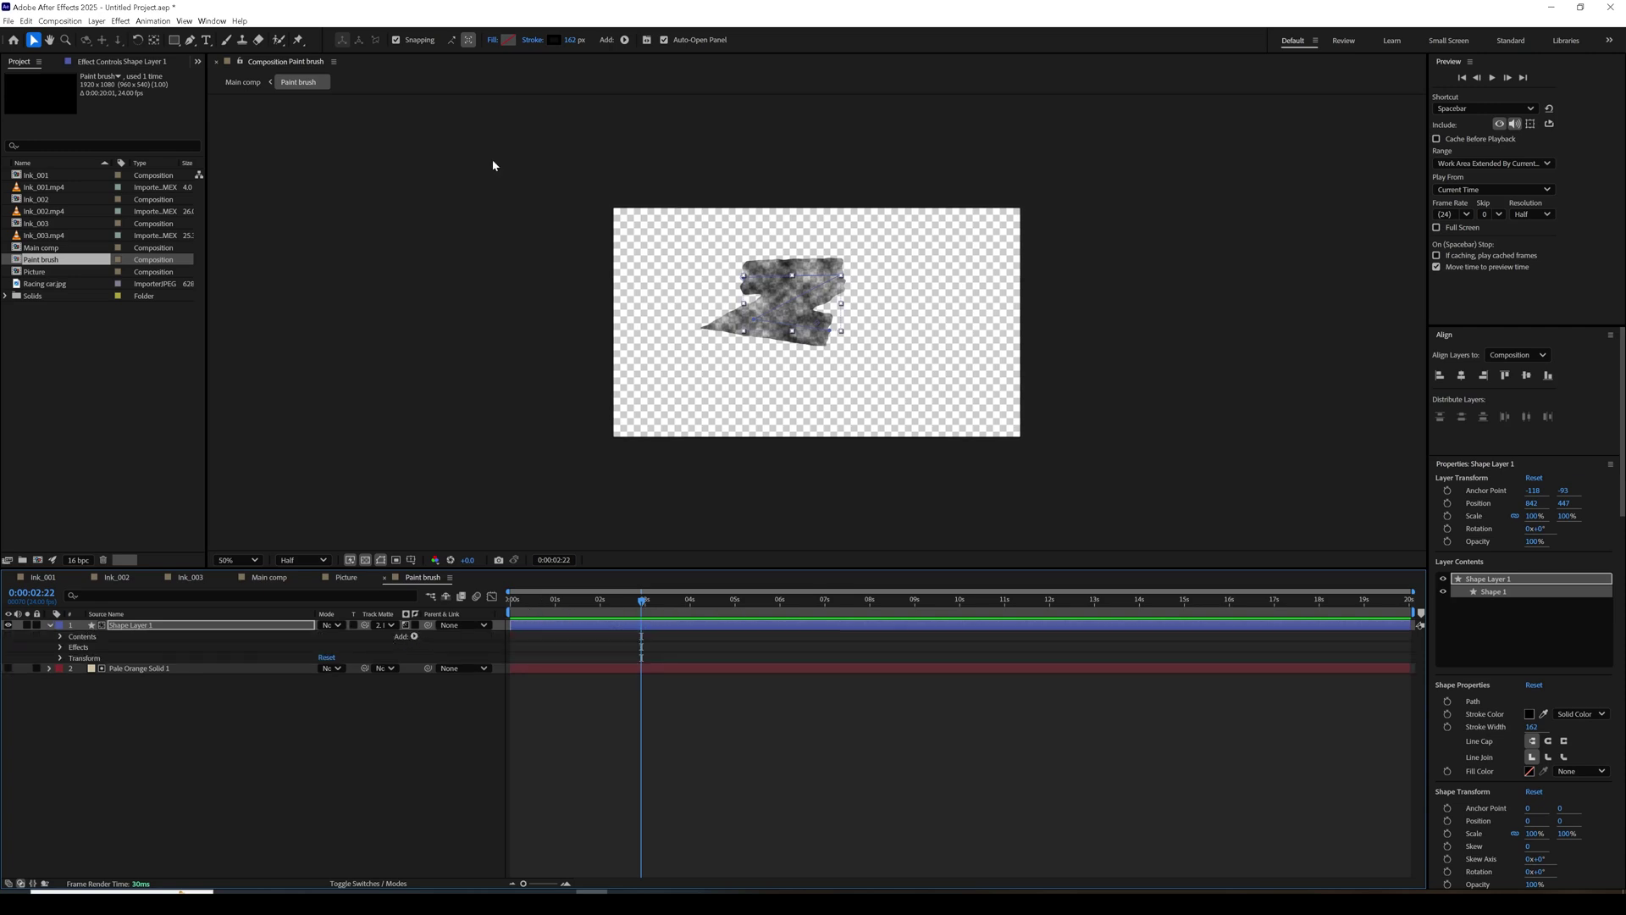
{"action": "left_click", "coordinate": [624, 40]}
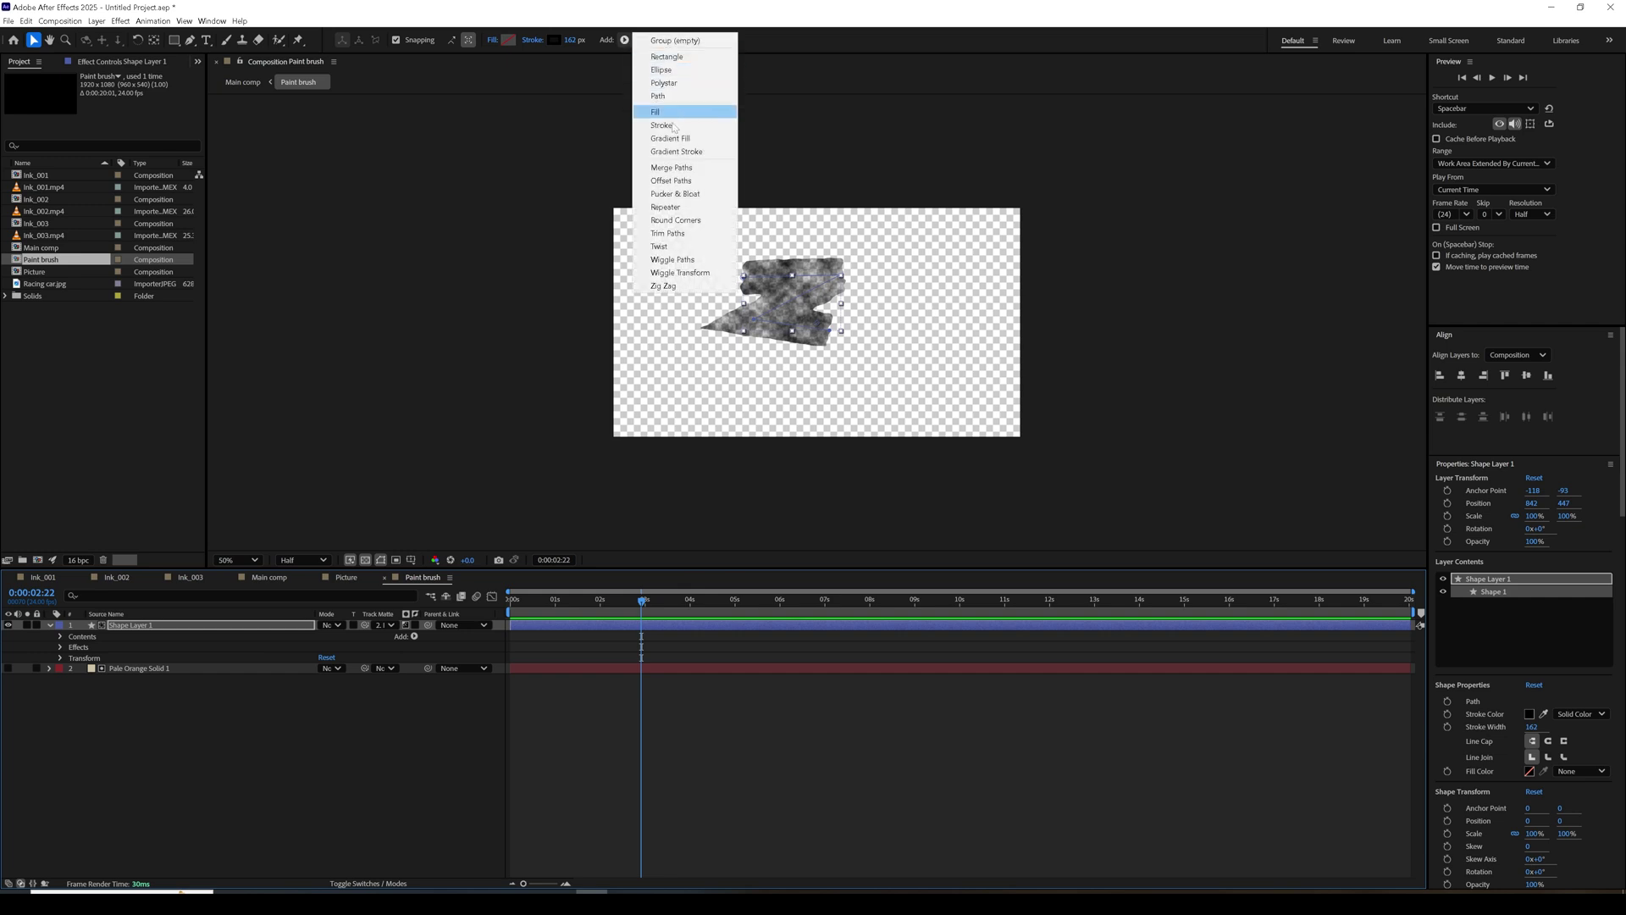
{"action": "left_click", "coordinate": [674, 233]}
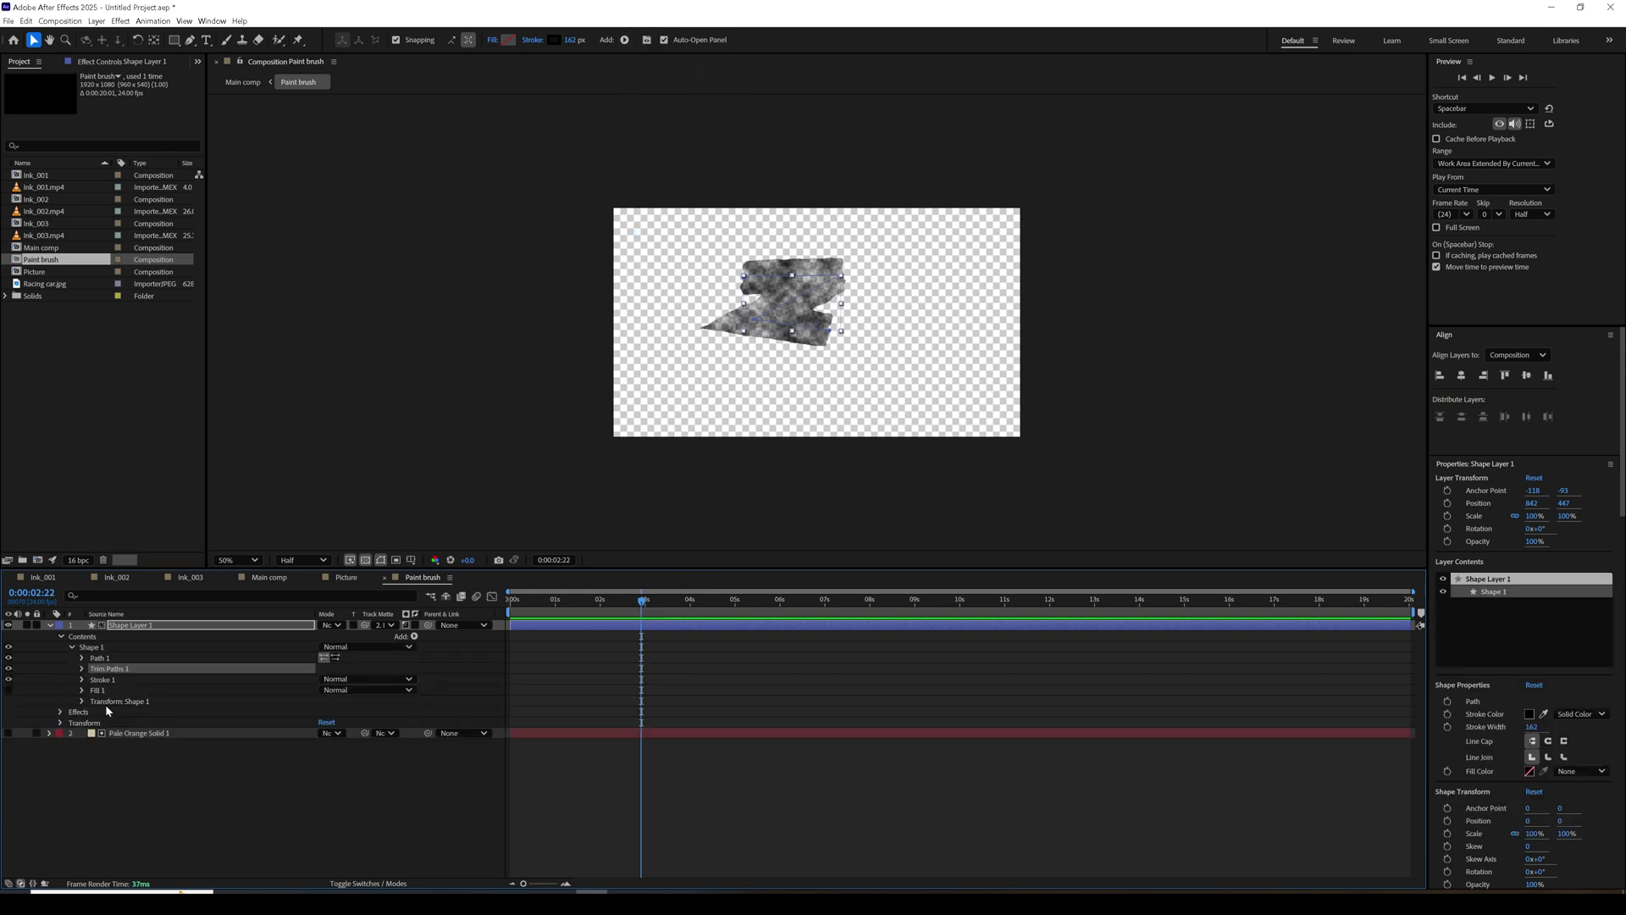
Keyframe the Trim Paths End from 0% at the start to 100% at 0:00:00:23.
{"action": "left_click_drag", "start_coordinate": [525, 599], "coordinate": [509, 599]}
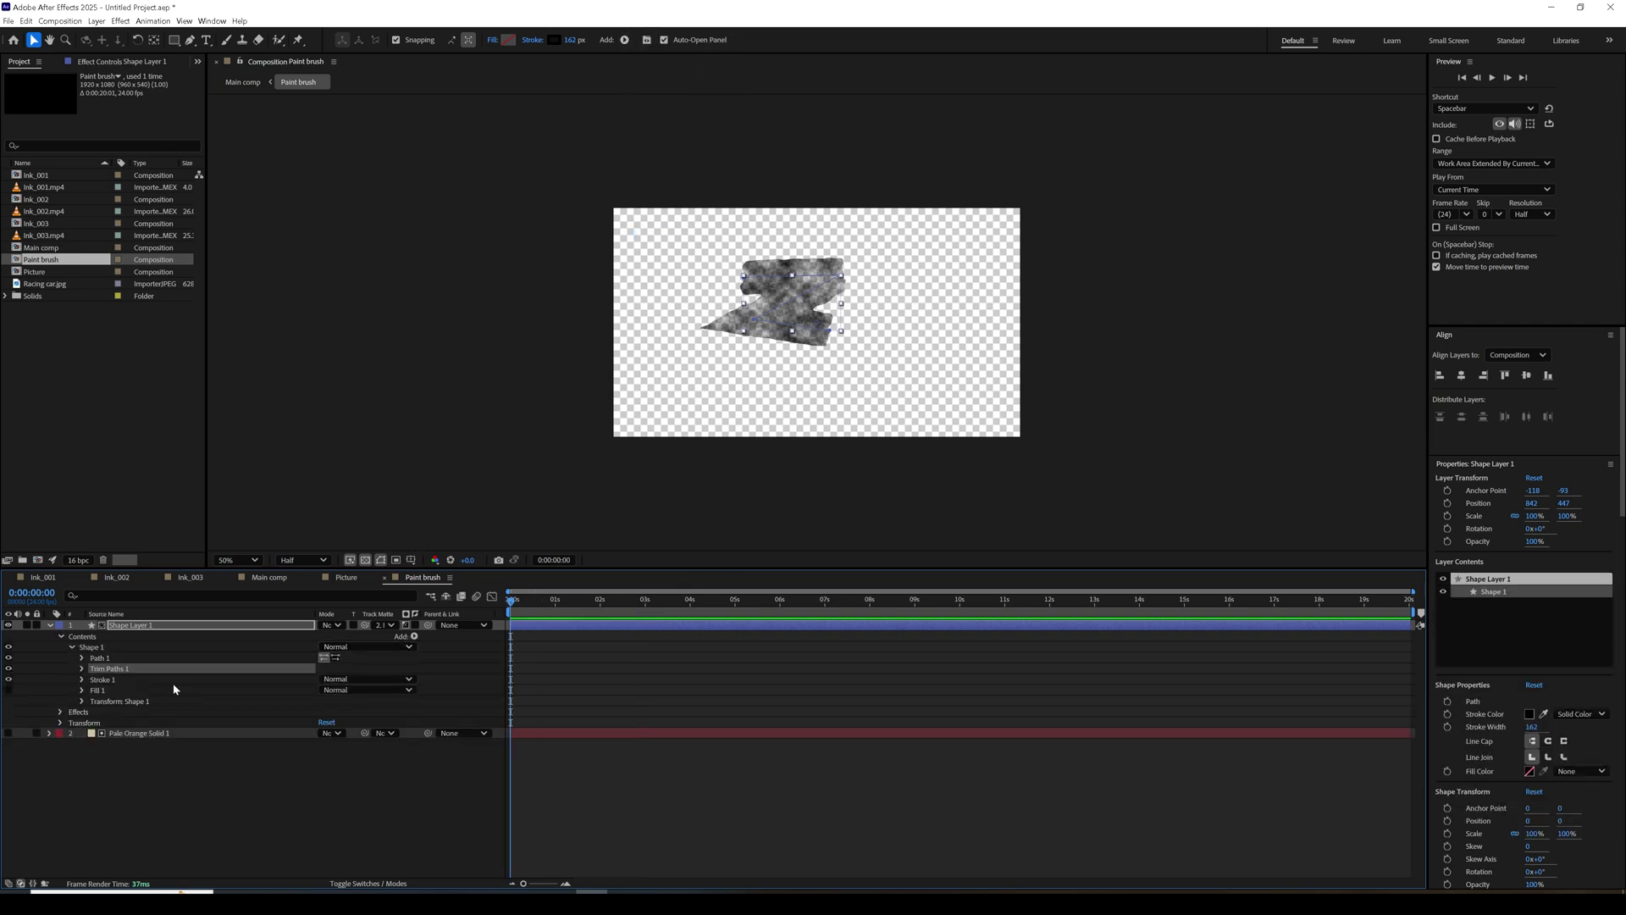
{"action": "left_click", "coordinate": [82, 669]}
{"action": "left_click_drag", "start_coordinate": [327, 689], "coordinate": [272, 694]}
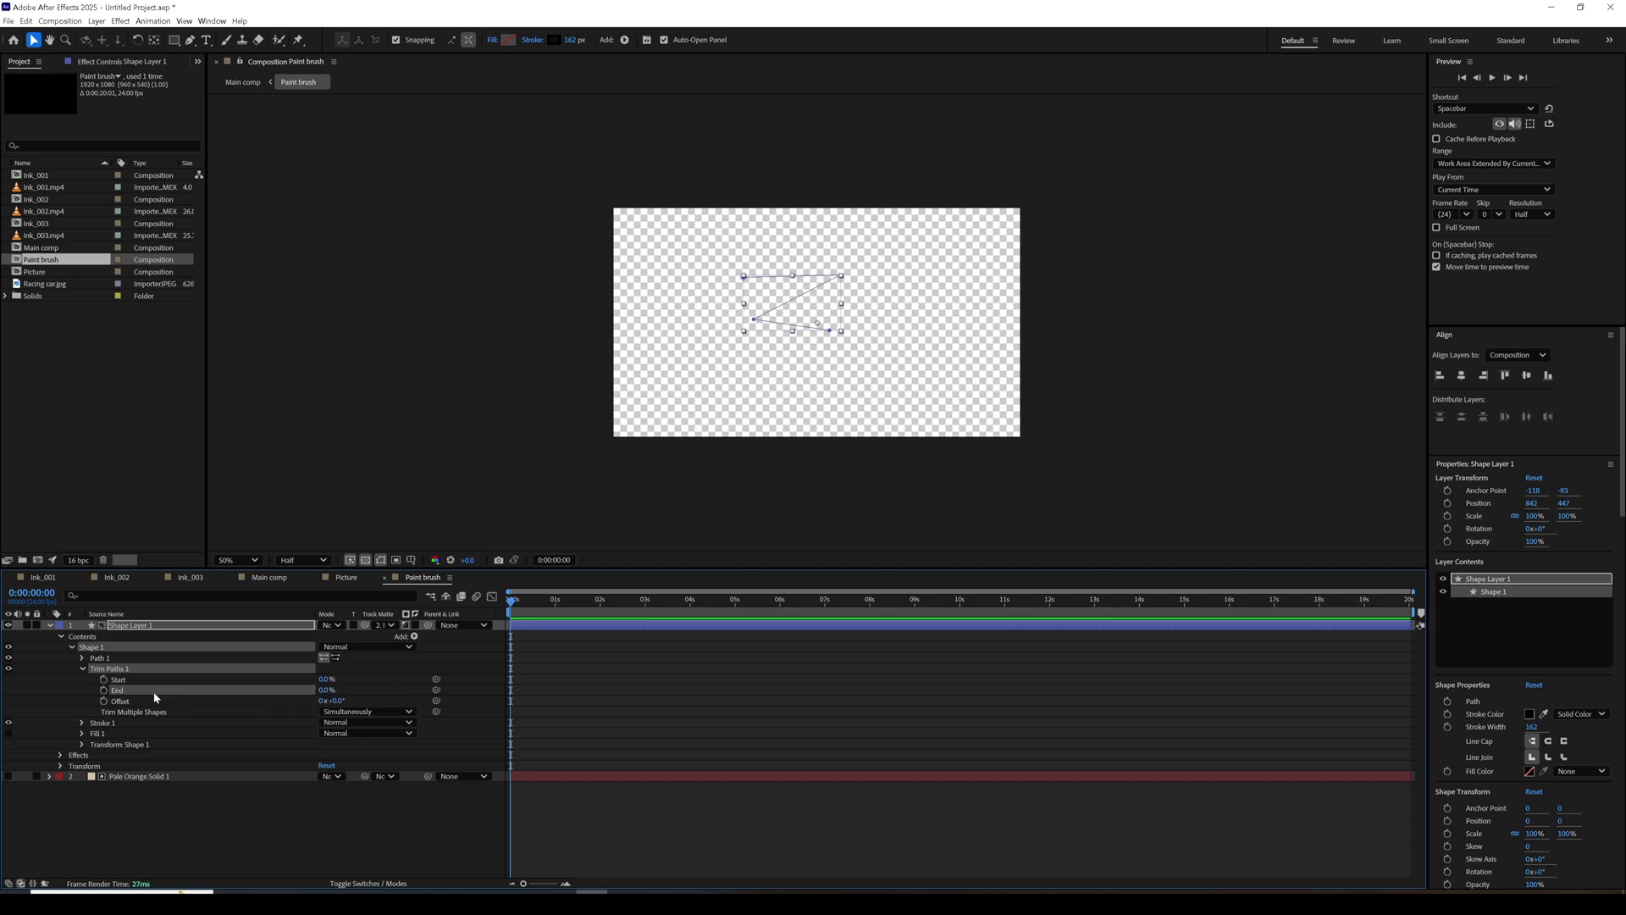
{"action": "left_click", "coordinate": [104, 690]}
{"action": "left_click_drag", "start_coordinate": [513, 603], "coordinate": [556, 612]}
{"action": "left_click", "coordinate": [324, 690]}
{"action": "type", "text": "100"}
{"action": "key", "text": "Return"}
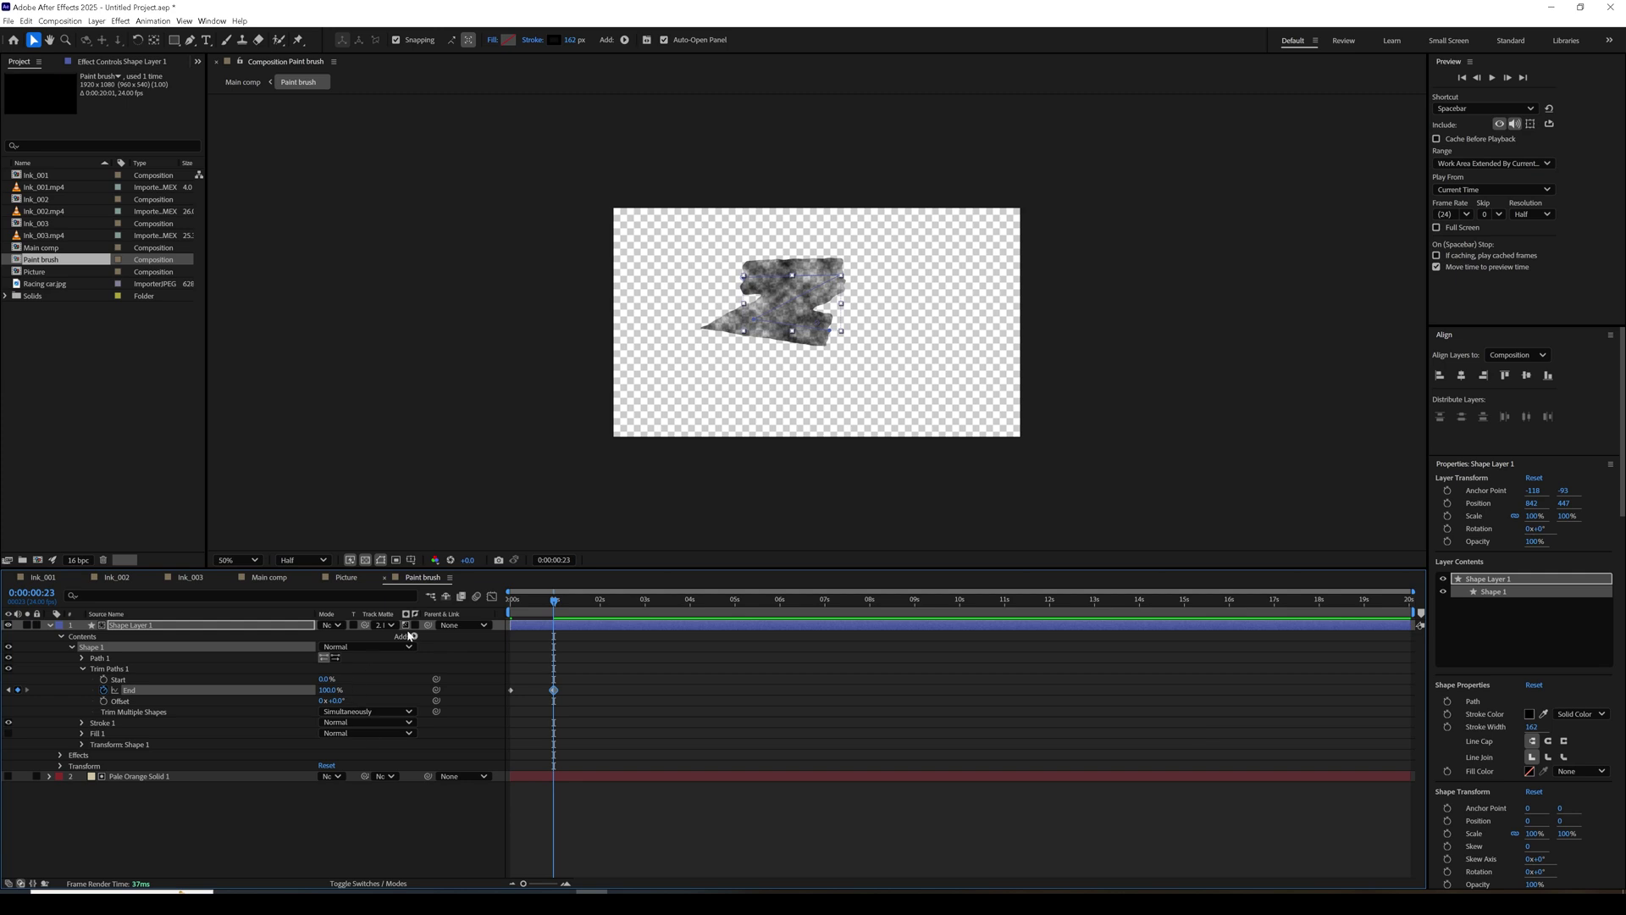
Give the shape layer's brush stroke a round line cap.
{"action": "left_click", "coordinate": [555, 633]}
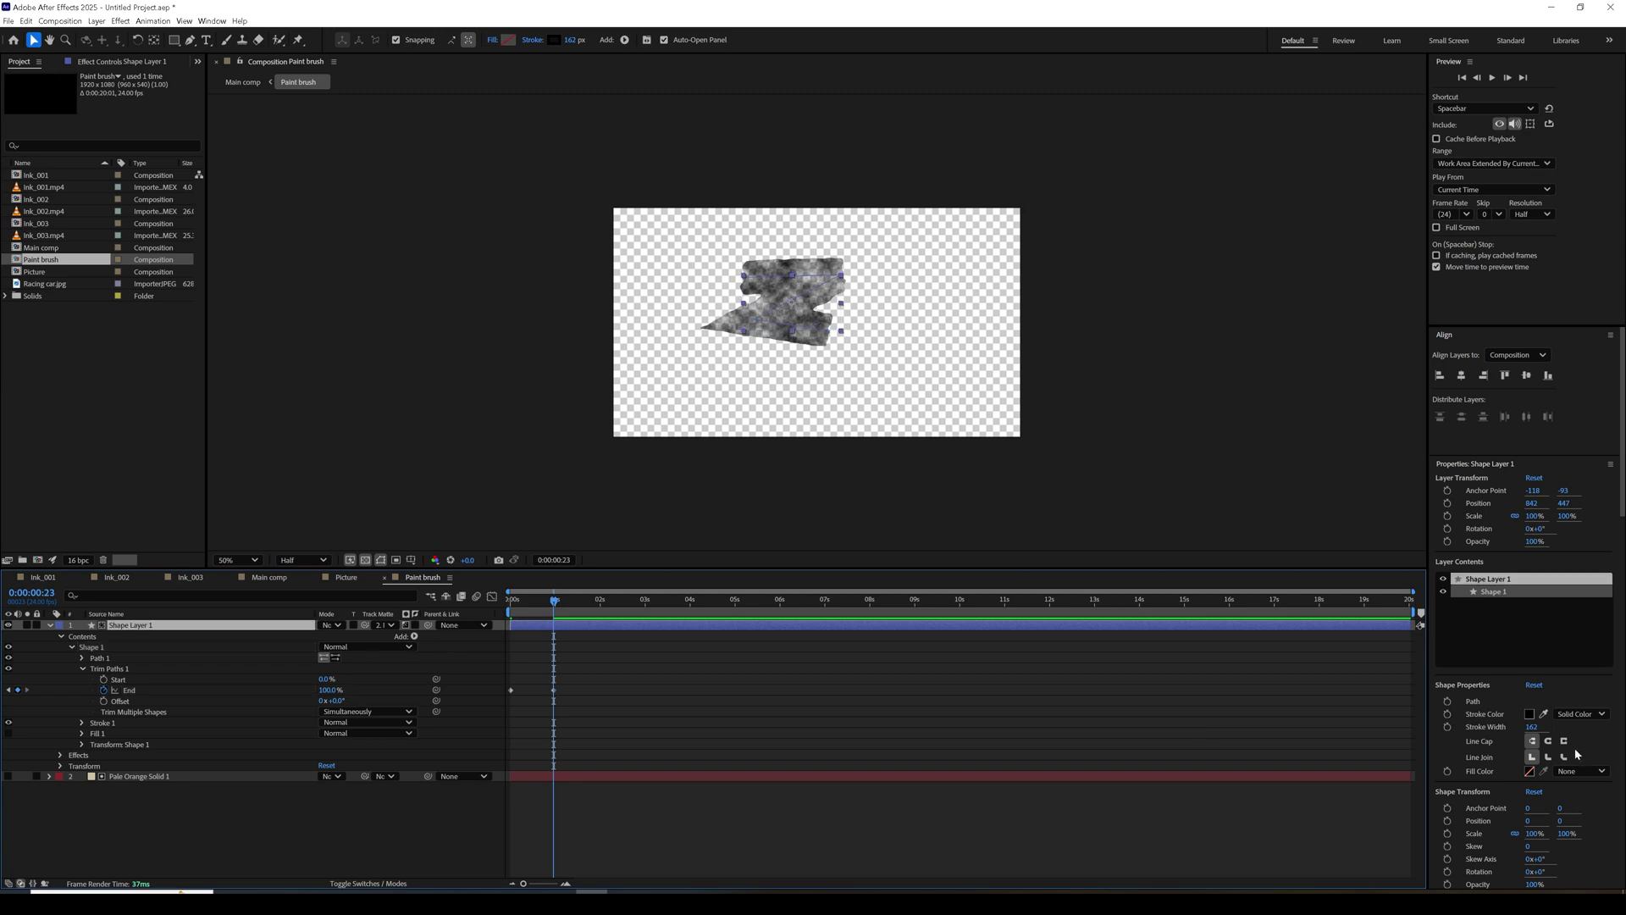
{"action": "left_click", "coordinate": [1548, 742]}
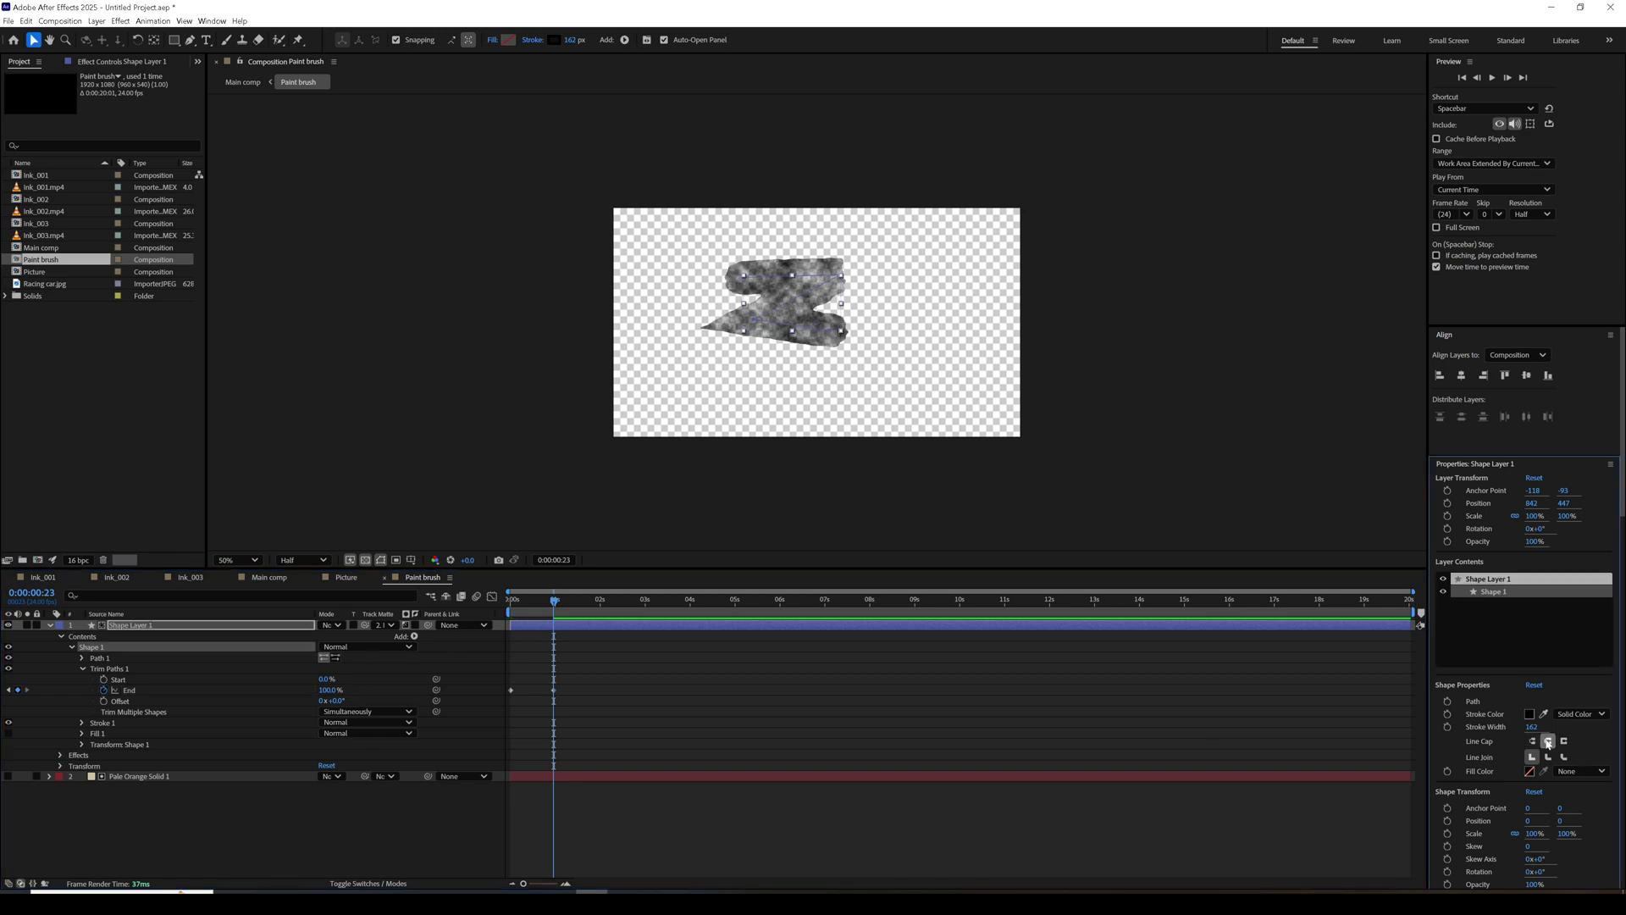
Move the zigzag path's lower-left point inward and convert its lower-left and upper-right corners into smooth curves with the Convert Vertex tool.
{"action": "key", "text": "period"}
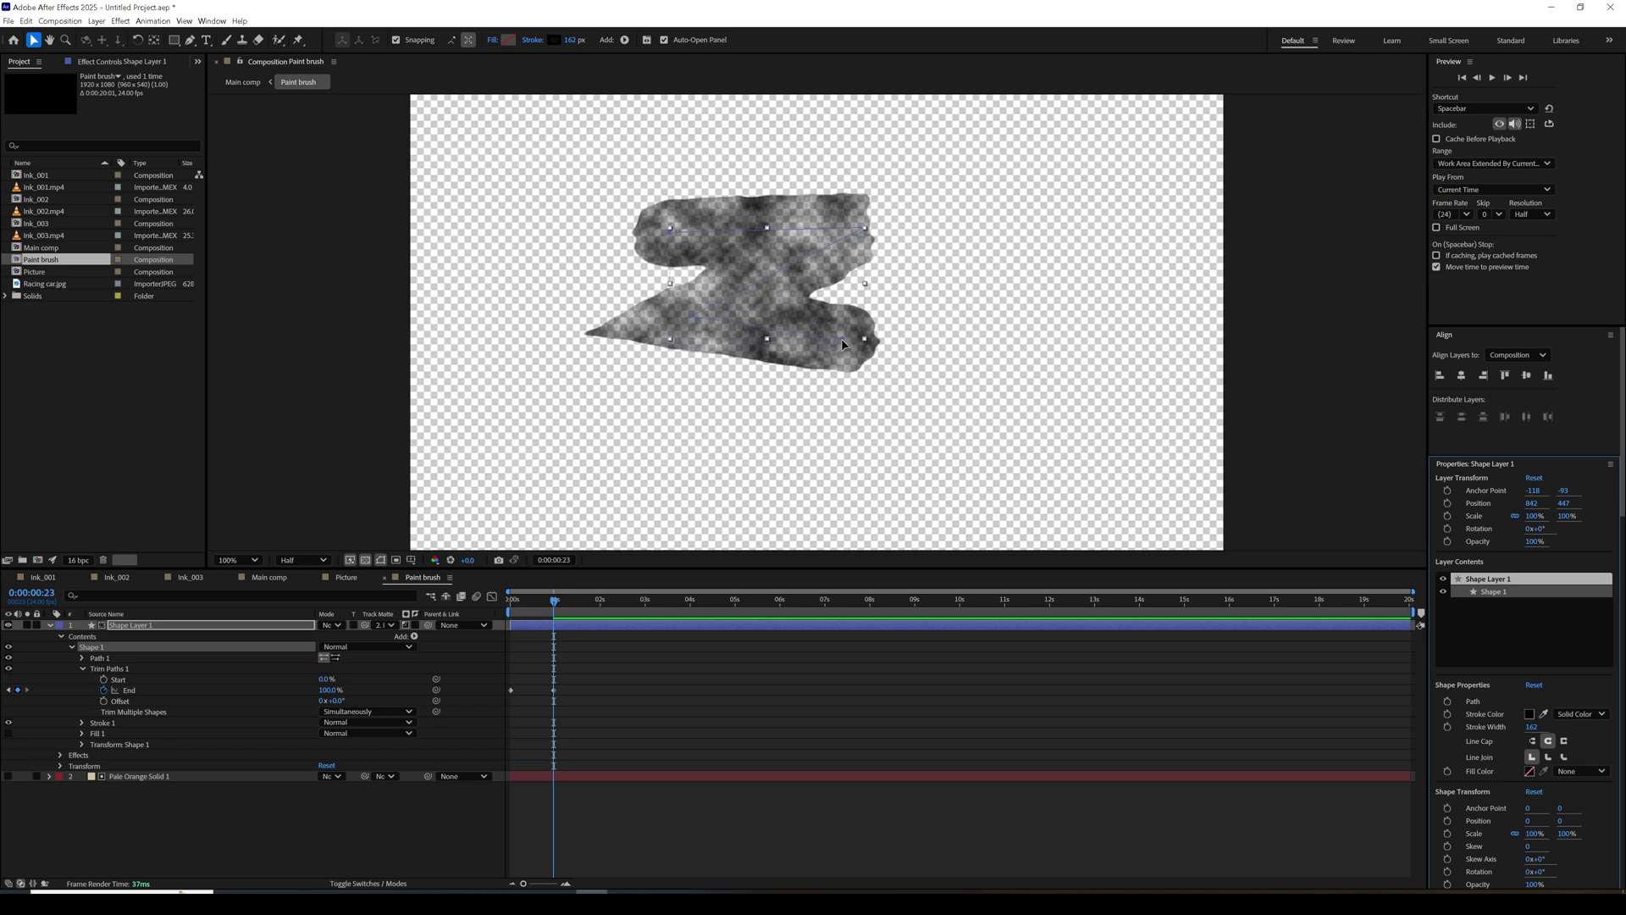
{"action": "mouse_move", "coordinate": [692, 320]}
{"action": "left_mouse_down"}
{"action": "mouse_move", "coordinate": [724, 312]}
{"action": "mouse_move", "coordinate": [731, 363]}
{"action": "mouse_move", "coordinate": [734, 337]}
{"action": "left_mouse_up"}
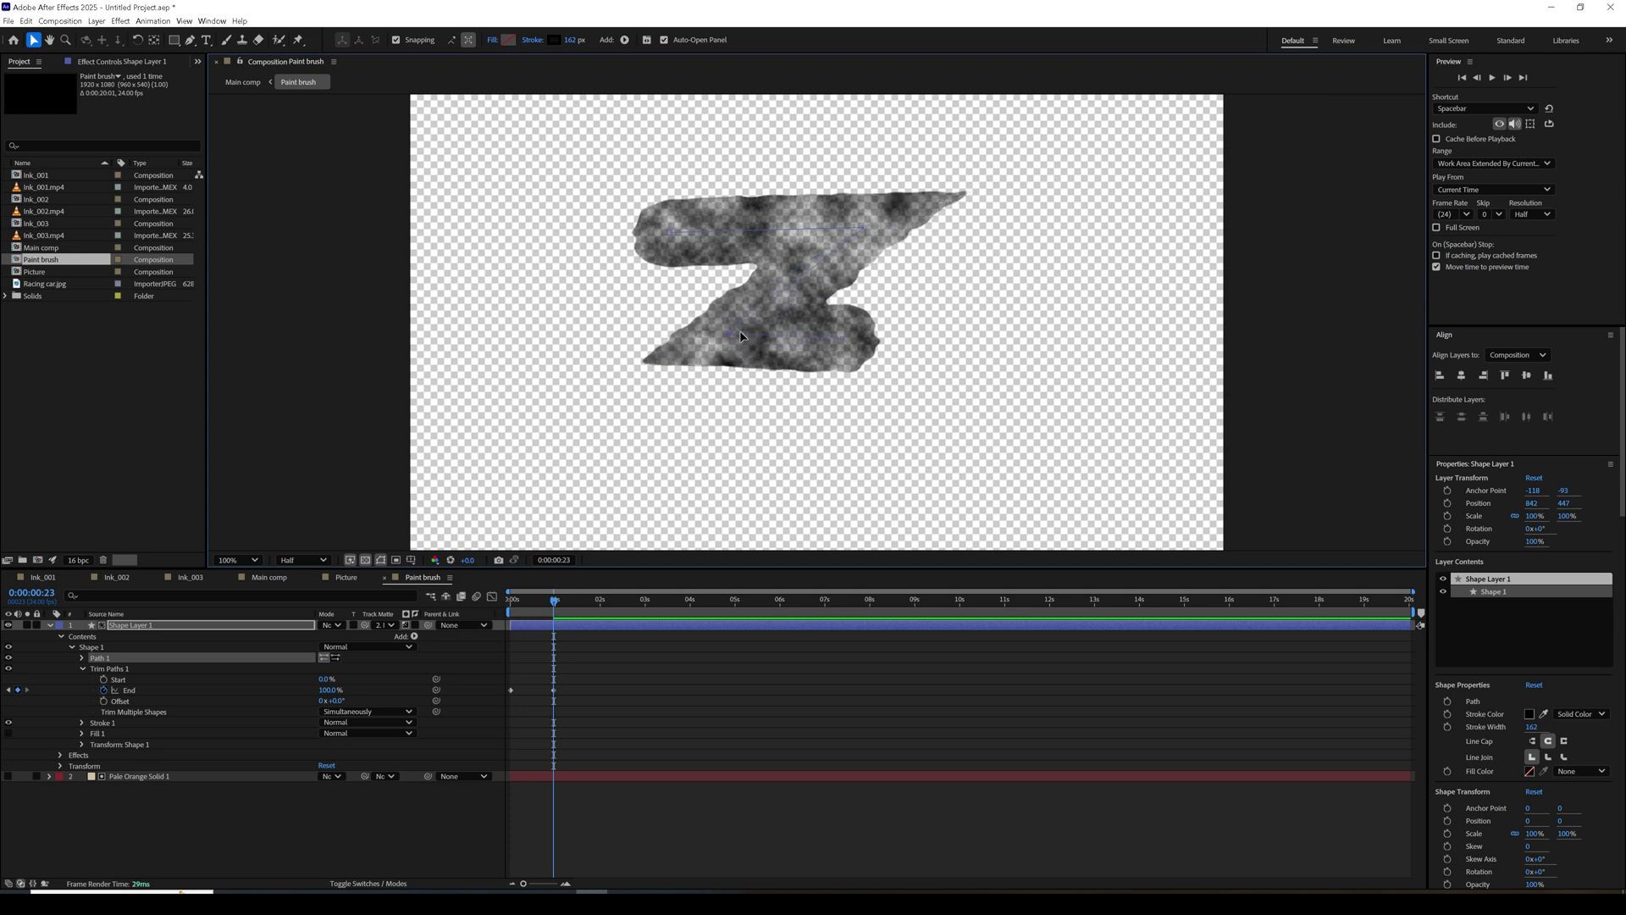
{"action": "left_click", "coordinate": [191, 40]}
{"action": "left_click", "coordinate": [194, 41]}
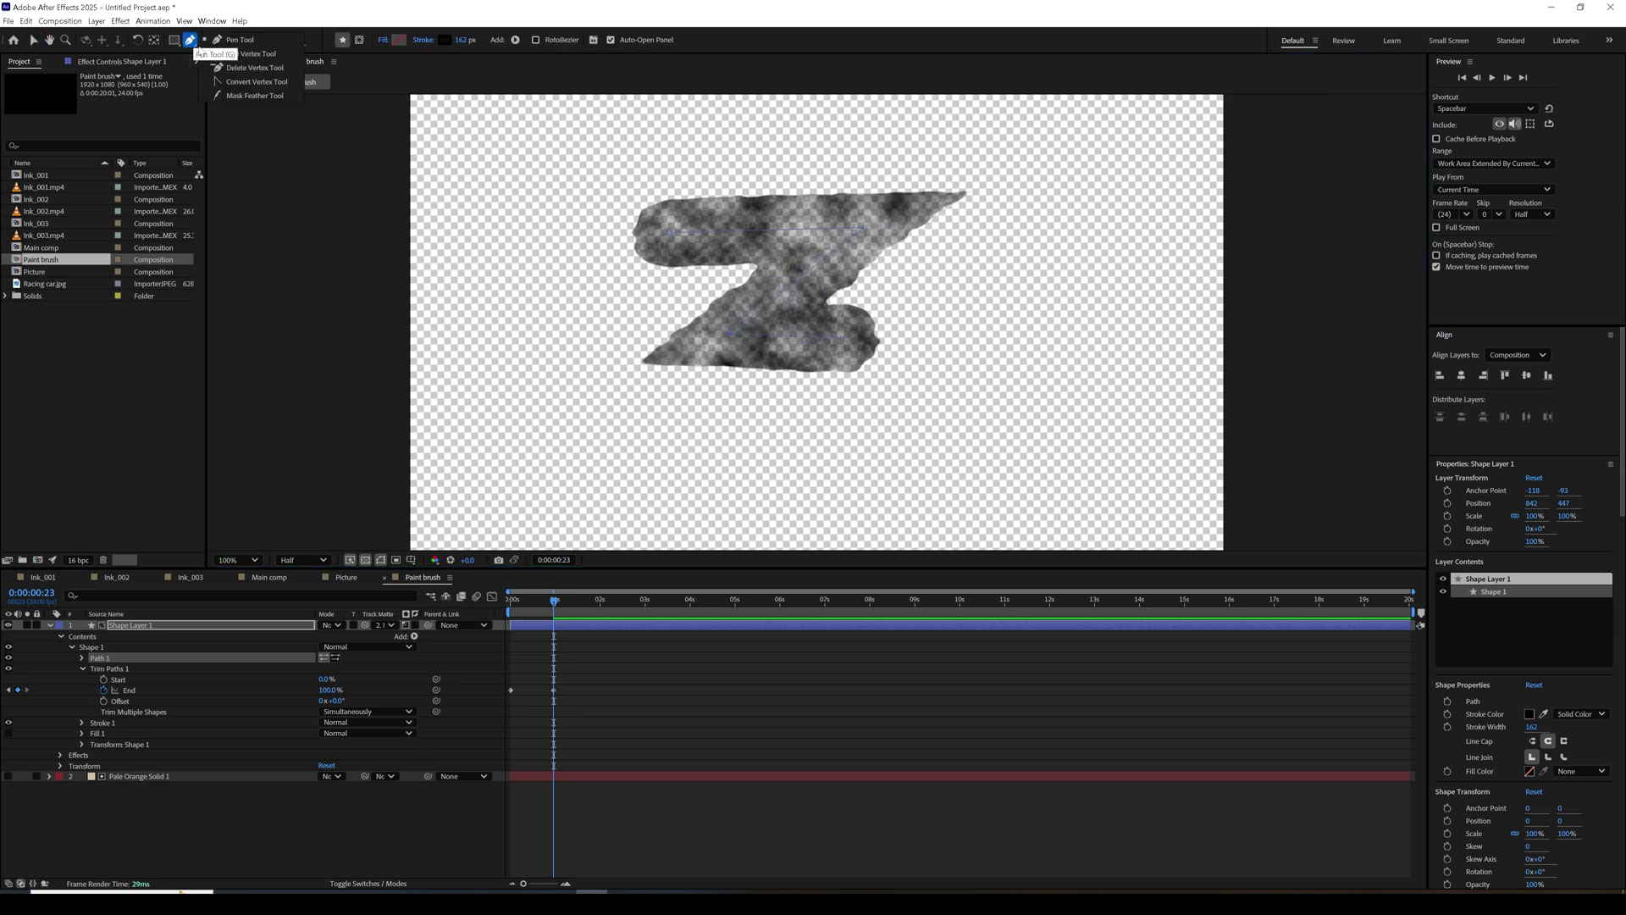
{"action": "left_click", "coordinate": [228, 81]}
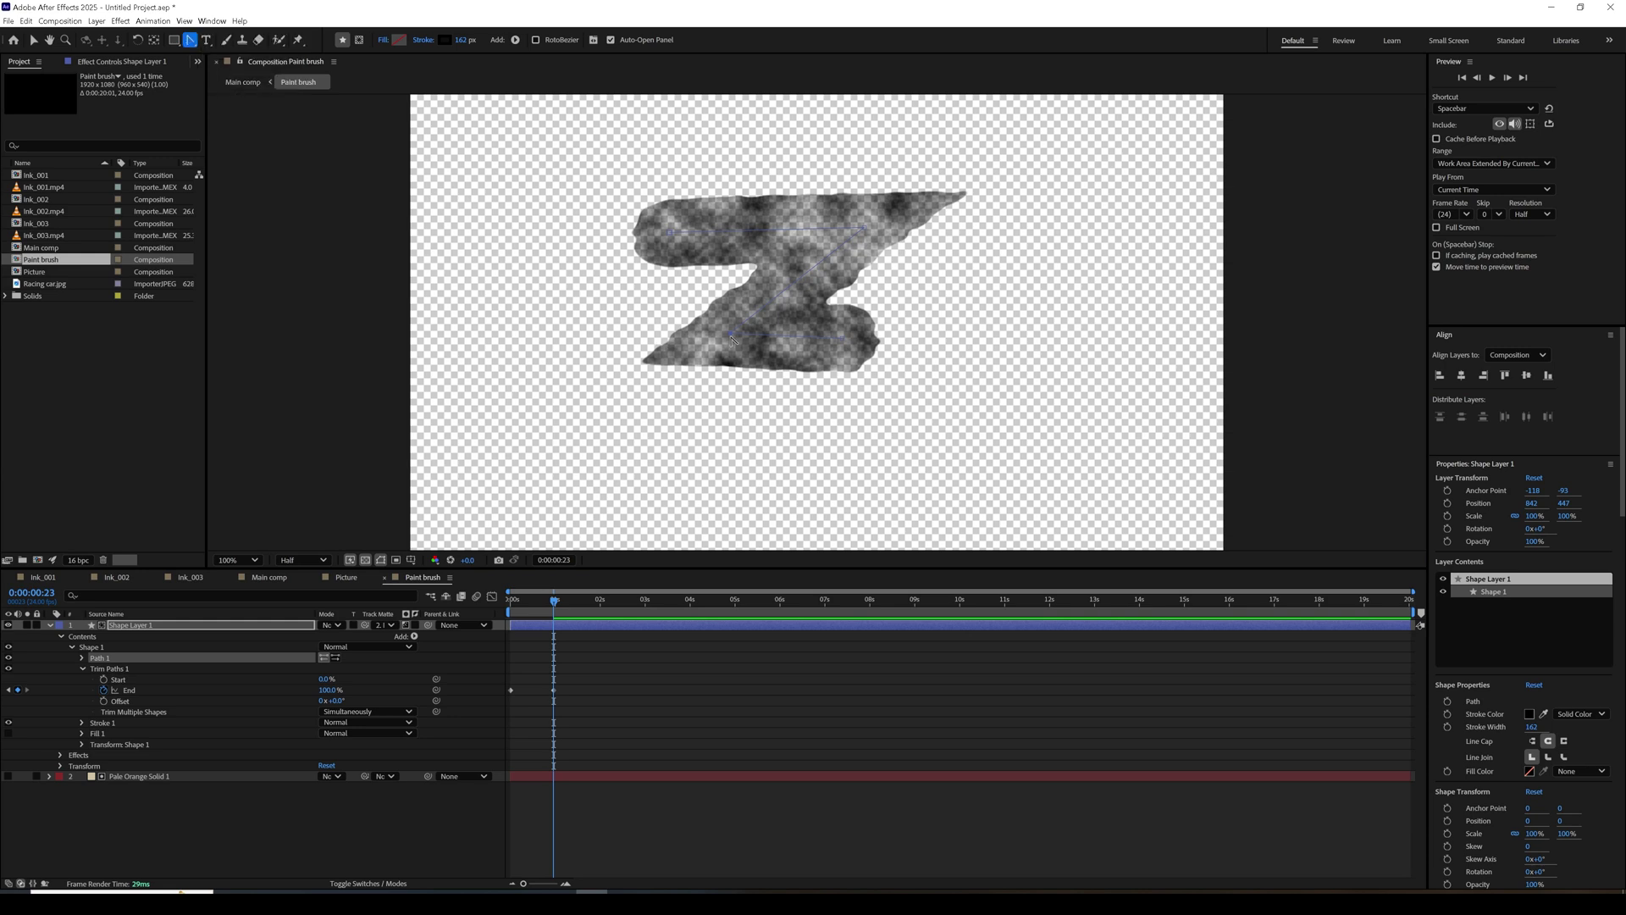
{"action": "left_click", "coordinate": [732, 336]}
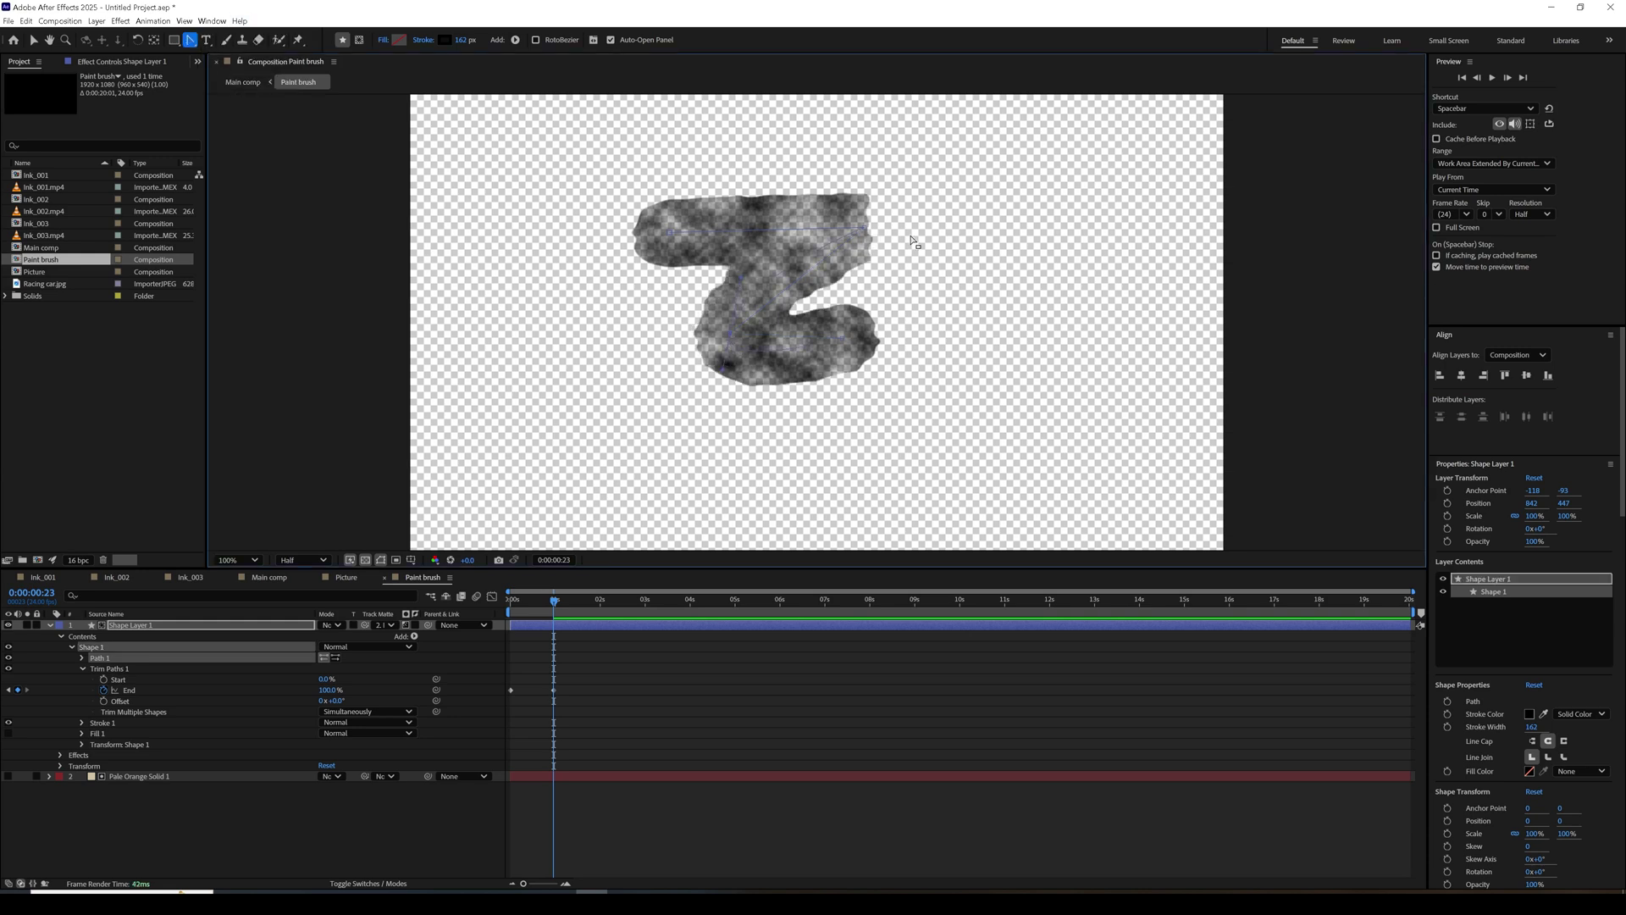
{"action": "left_click_drag", "start_coordinate": [864, 230], "coordinate": [893, 275]}
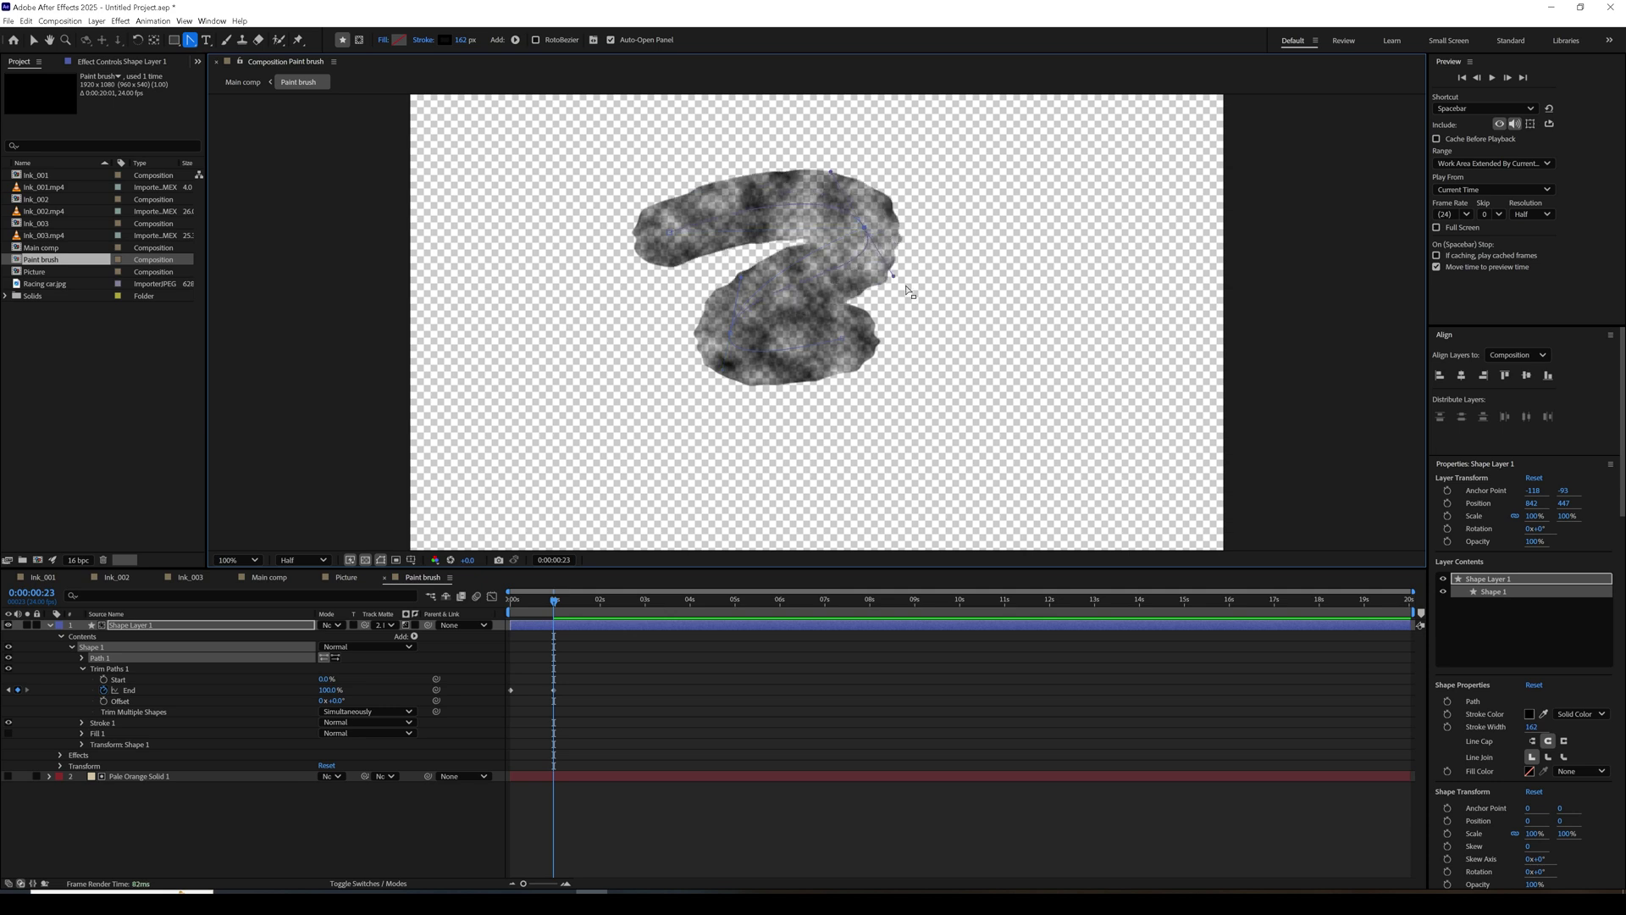
Adjust the curve handles and shift the two lower points outward so the brush path forms an even zigzag with rounded turns.
{"action": "left_click", "coordinate": [33, 41]}
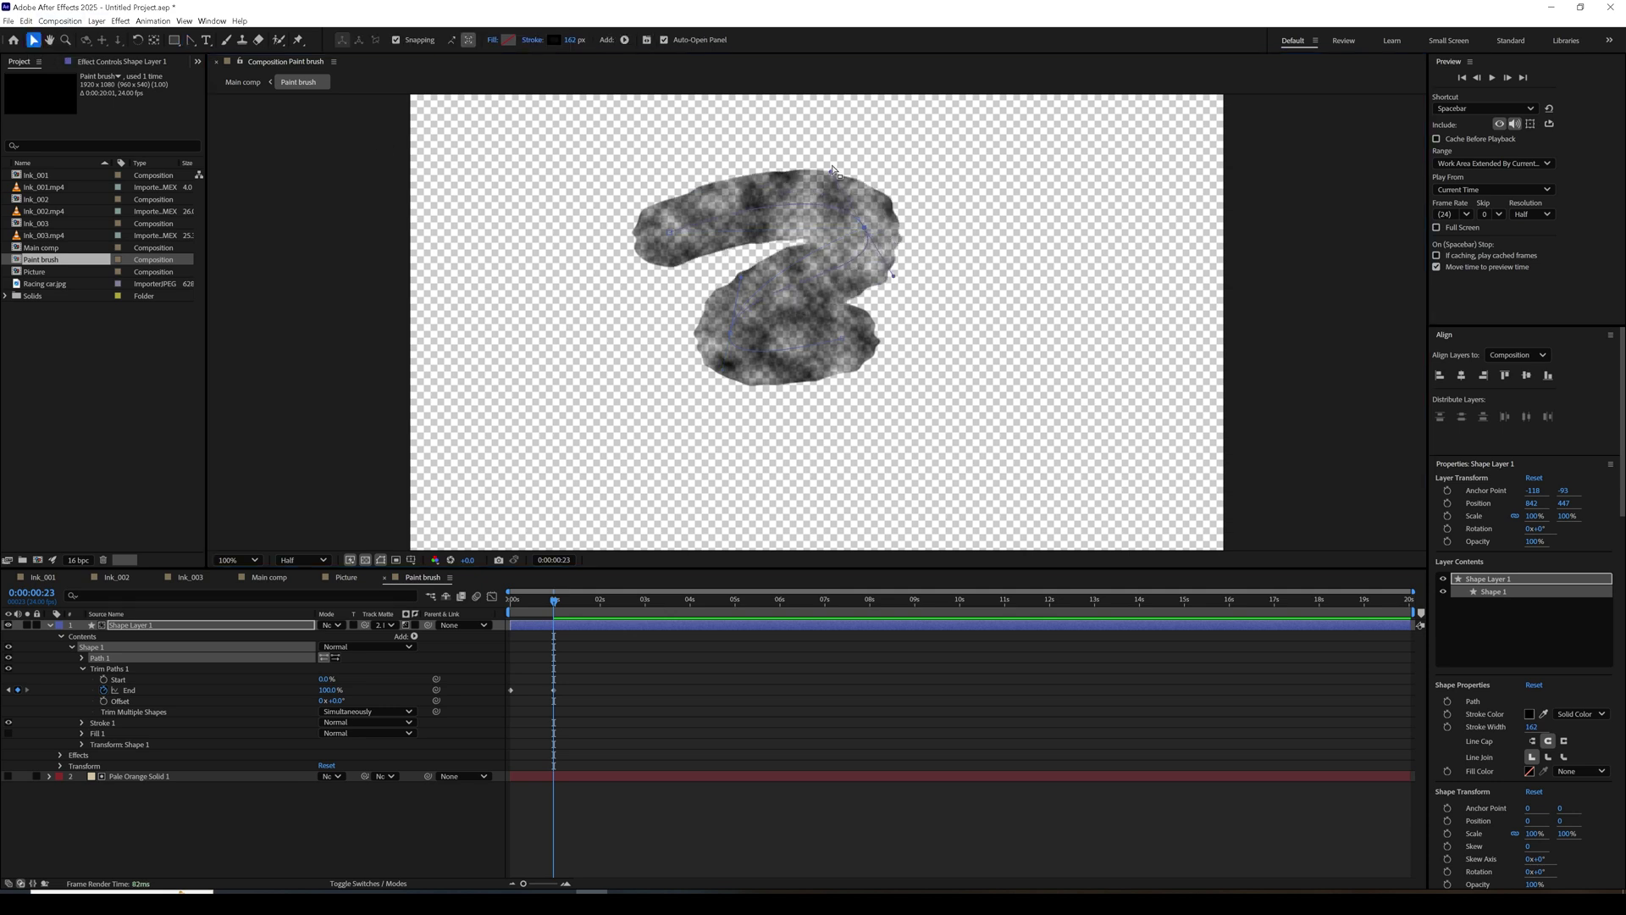
{"action": "left_click_drag", "start_coordinate": [831, 174], "coordinate": [844, 203]}
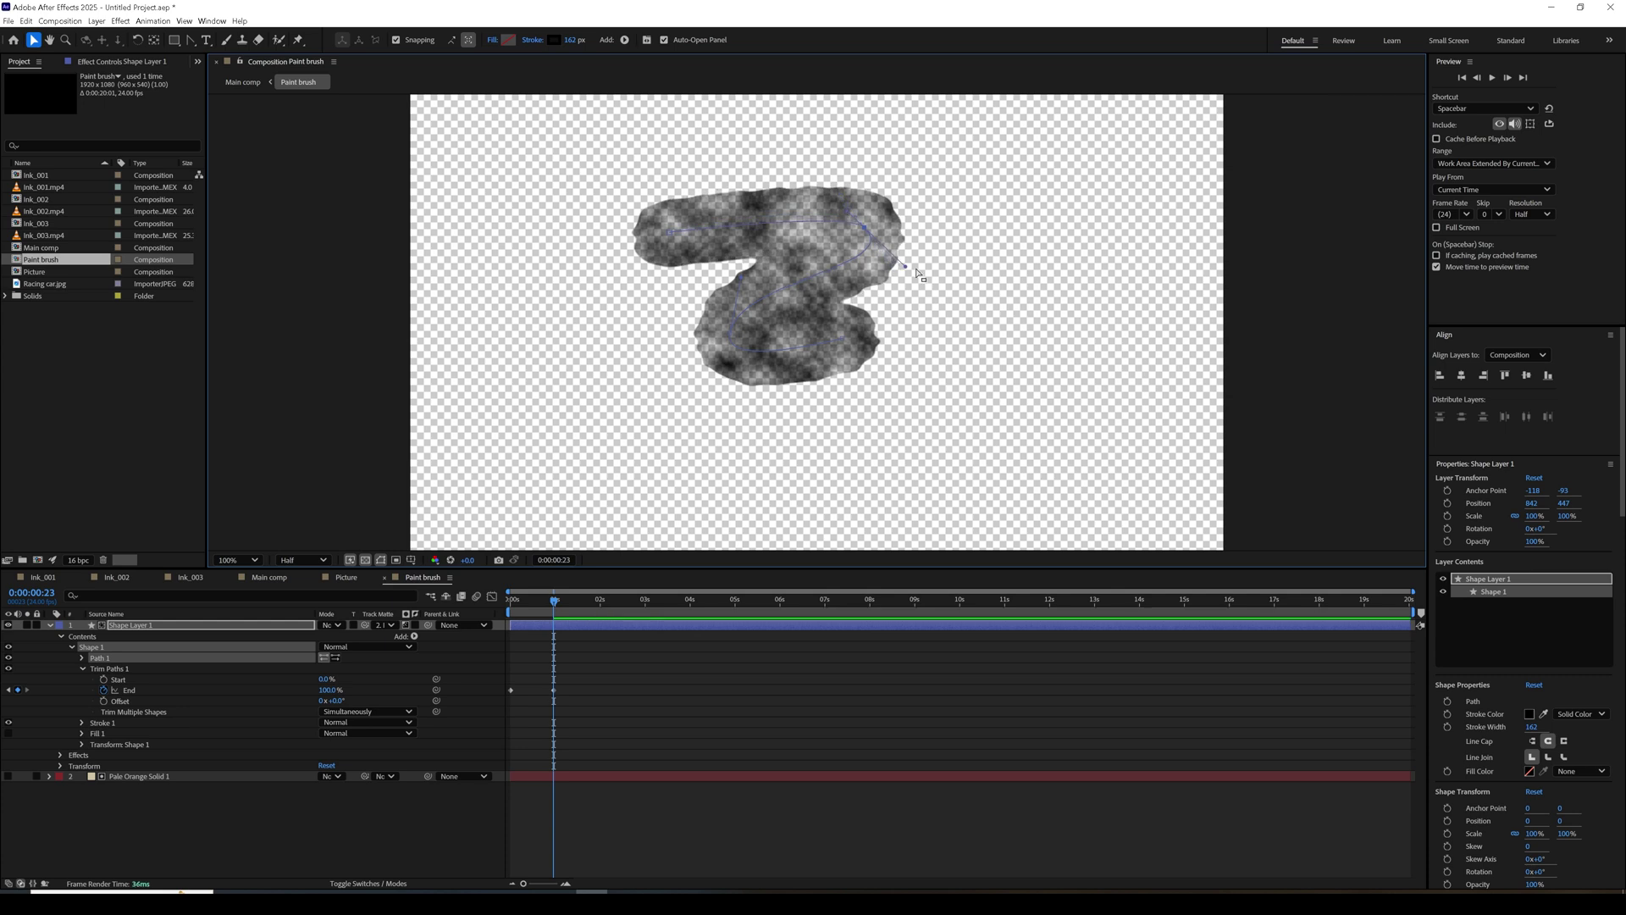
{"action": "left_click_drag", "start_coordinate": [903, 268], "coordinate": [895, 254]}
{"action": "mouse_move", "coordinate": [744, 352]}
{"action": "left_mouse_down"}
{"action": "mouse_move", "coordinate": [713, 323]}
{"action": "mouse_move", "coordinate": [725, 338]}
{"action": "mouse_move", "coordinate": [844, 339]}
{"action": "mouse_move", "coordinate": [869, 322]}
{"action": "left_mouse_up"}
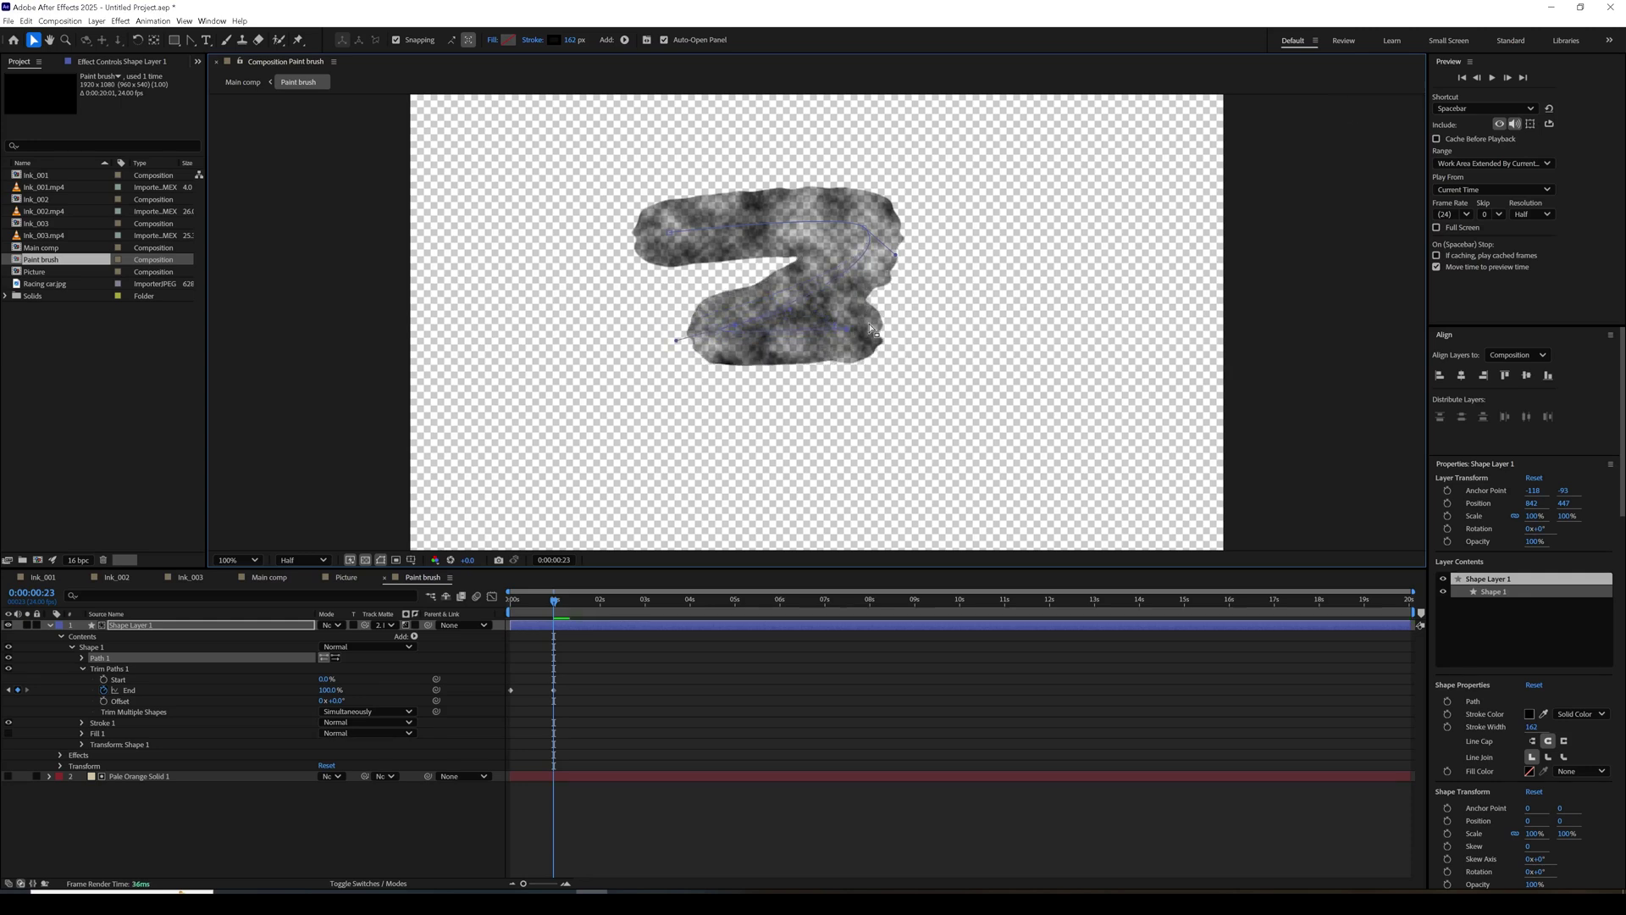
{"action": "left_click_drag", "start_coordinate": [848, 332], "coordinate": [866, 351]}
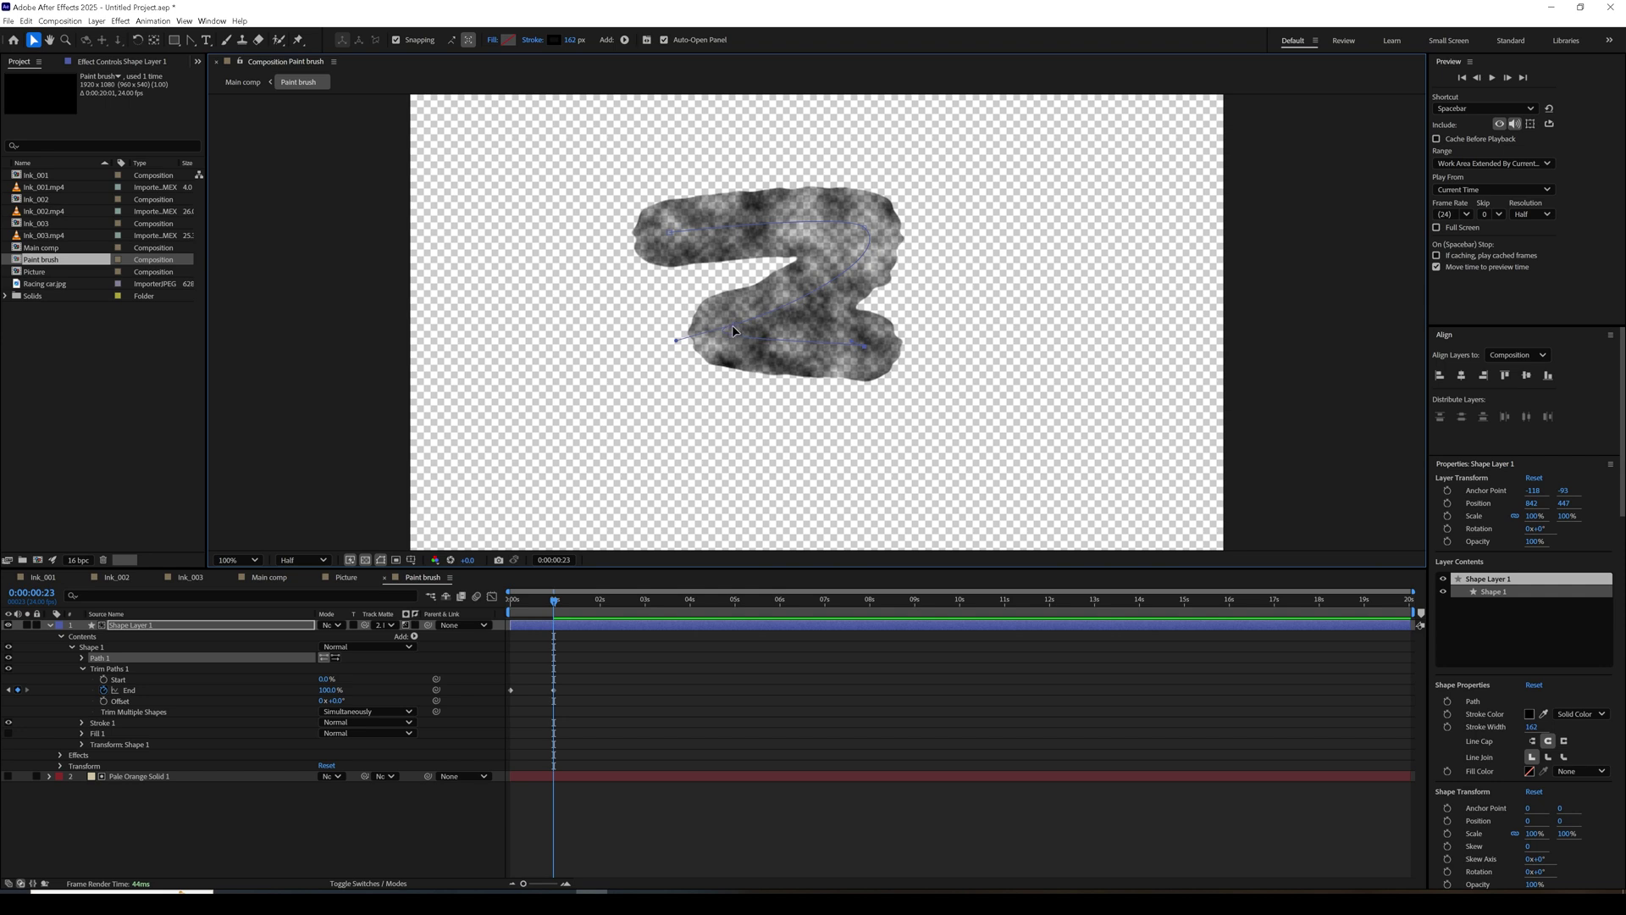
{"action": "left_click_drag", "start_coordinate": [733, 330], "coordinate": [687, 315]}
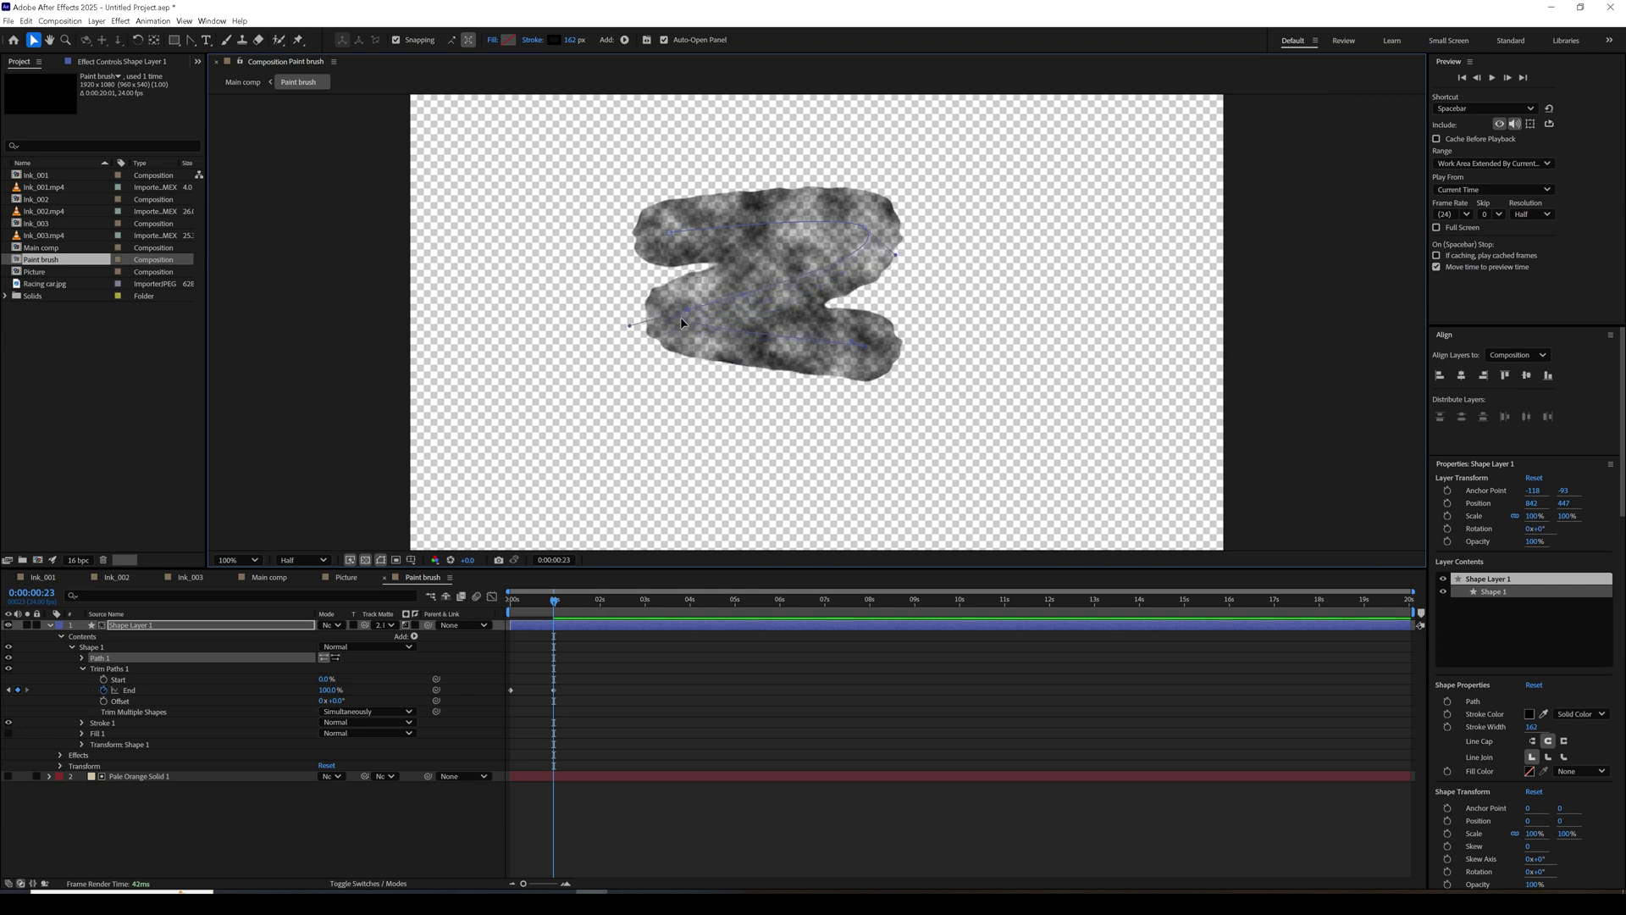
Set the Turbulent Displace Amount on the brush shape layer to 330 and collapse the layer's properties.
{"action": "mouse_move", "coordinate": [552, 603]}
{"action": "left_mouse_down"}
{"action": "mouse_move", "coordinate": [511, 607]}
{"action": "mouse_move", "coordinate": [589, 610]}
{"action": "left_mouse_up"}
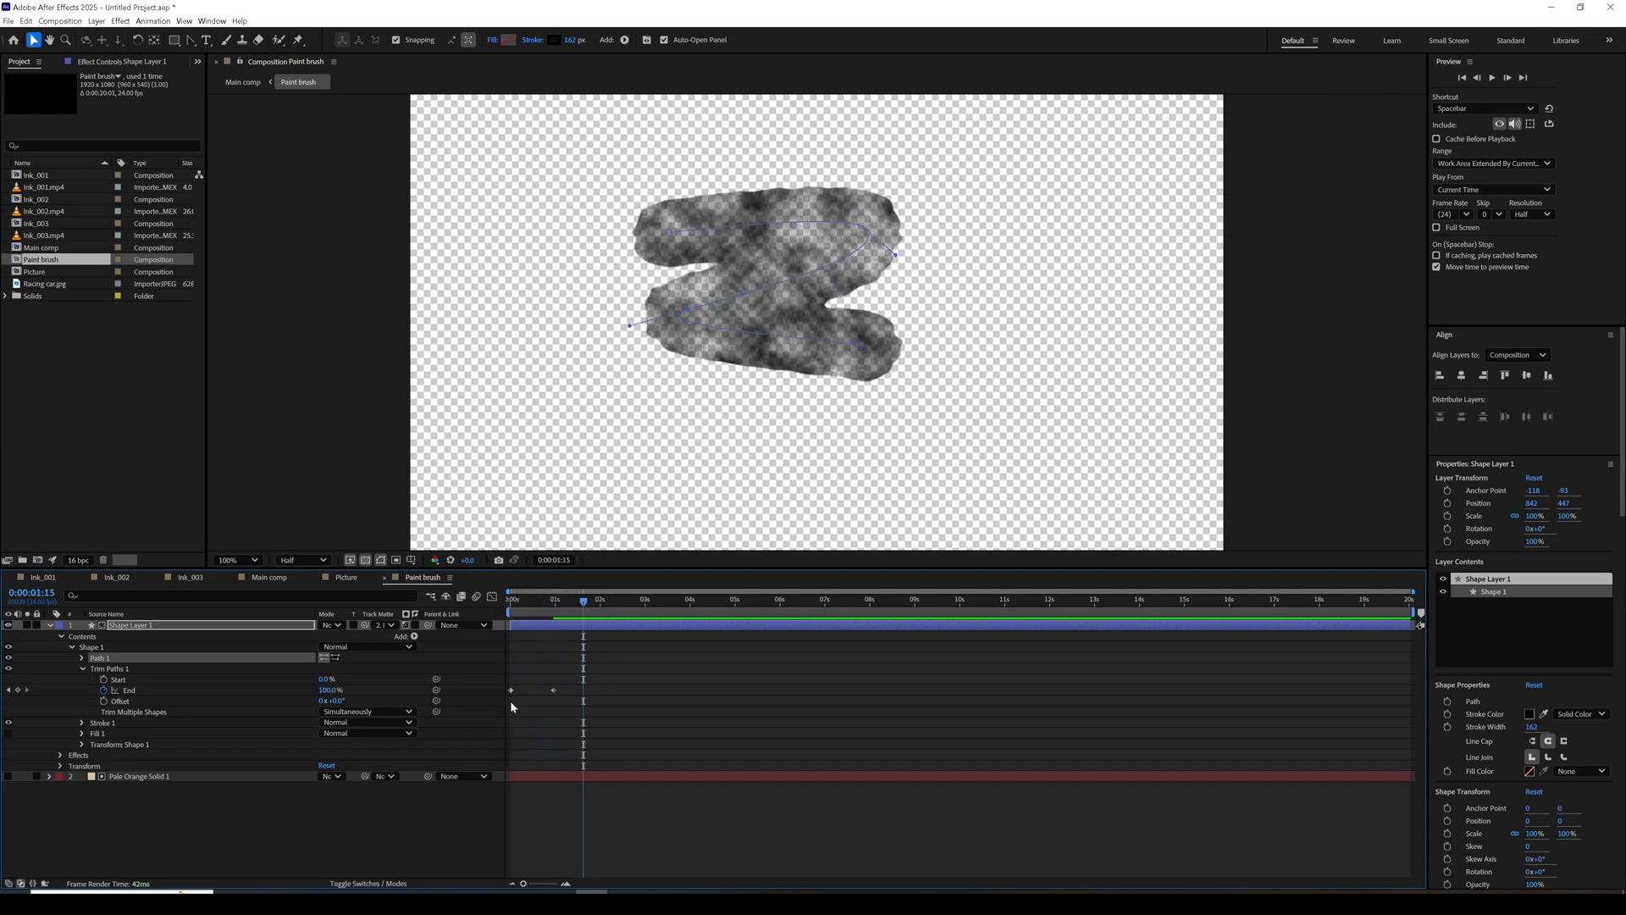
{"action": "left_click", "coordinate": [222, 630]}
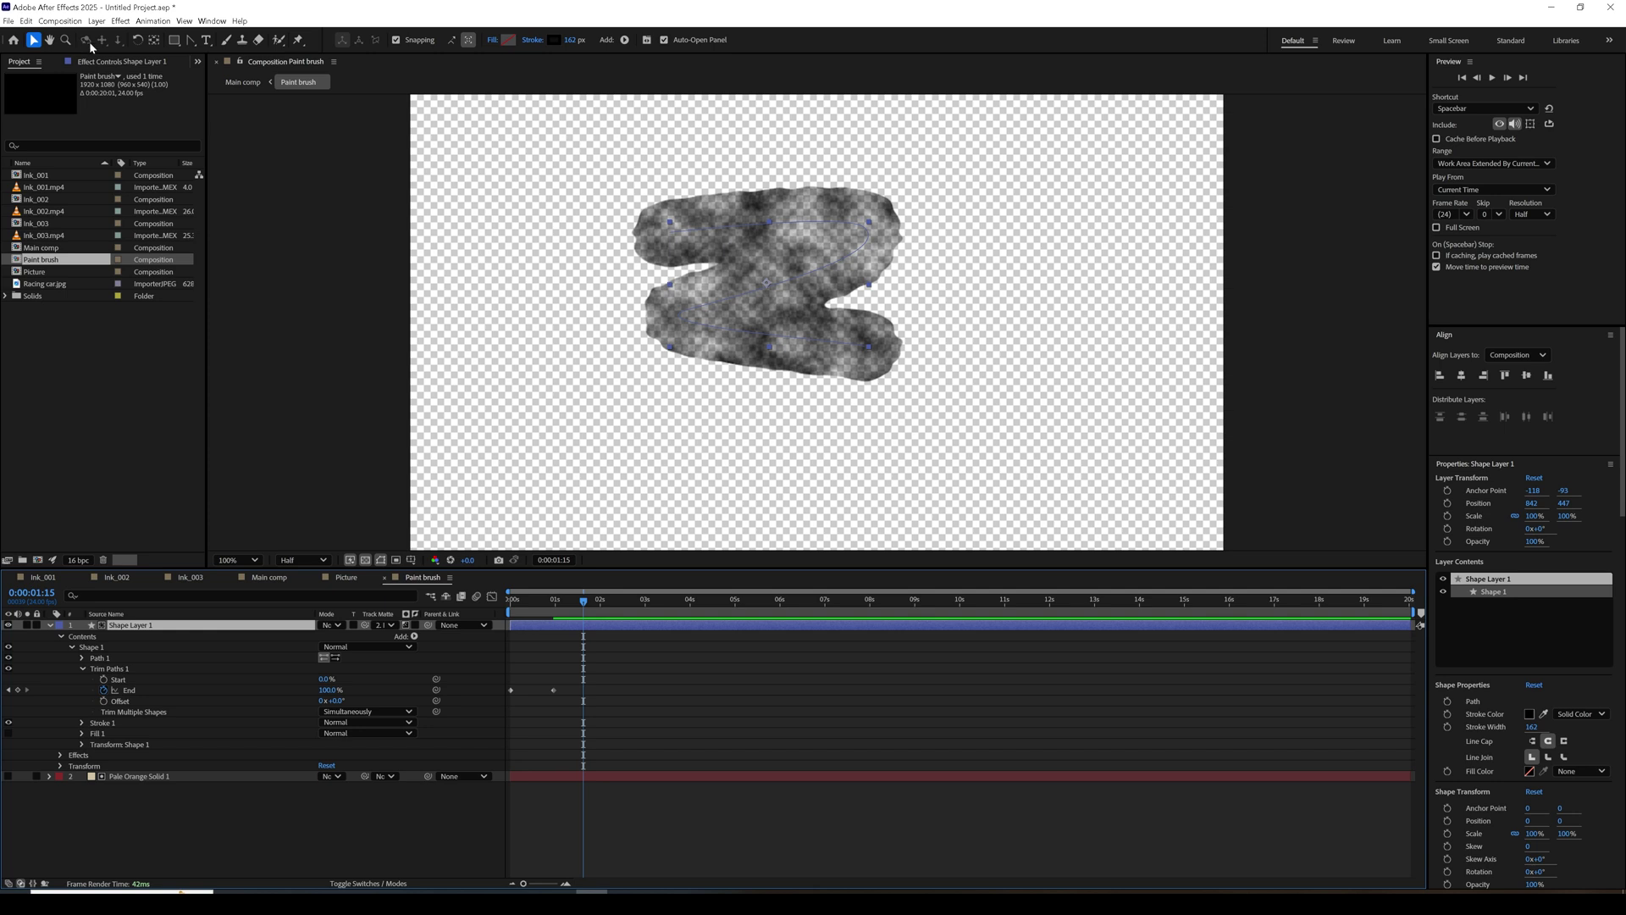
{"action": "left_click", "coordinate": [99, 61]}
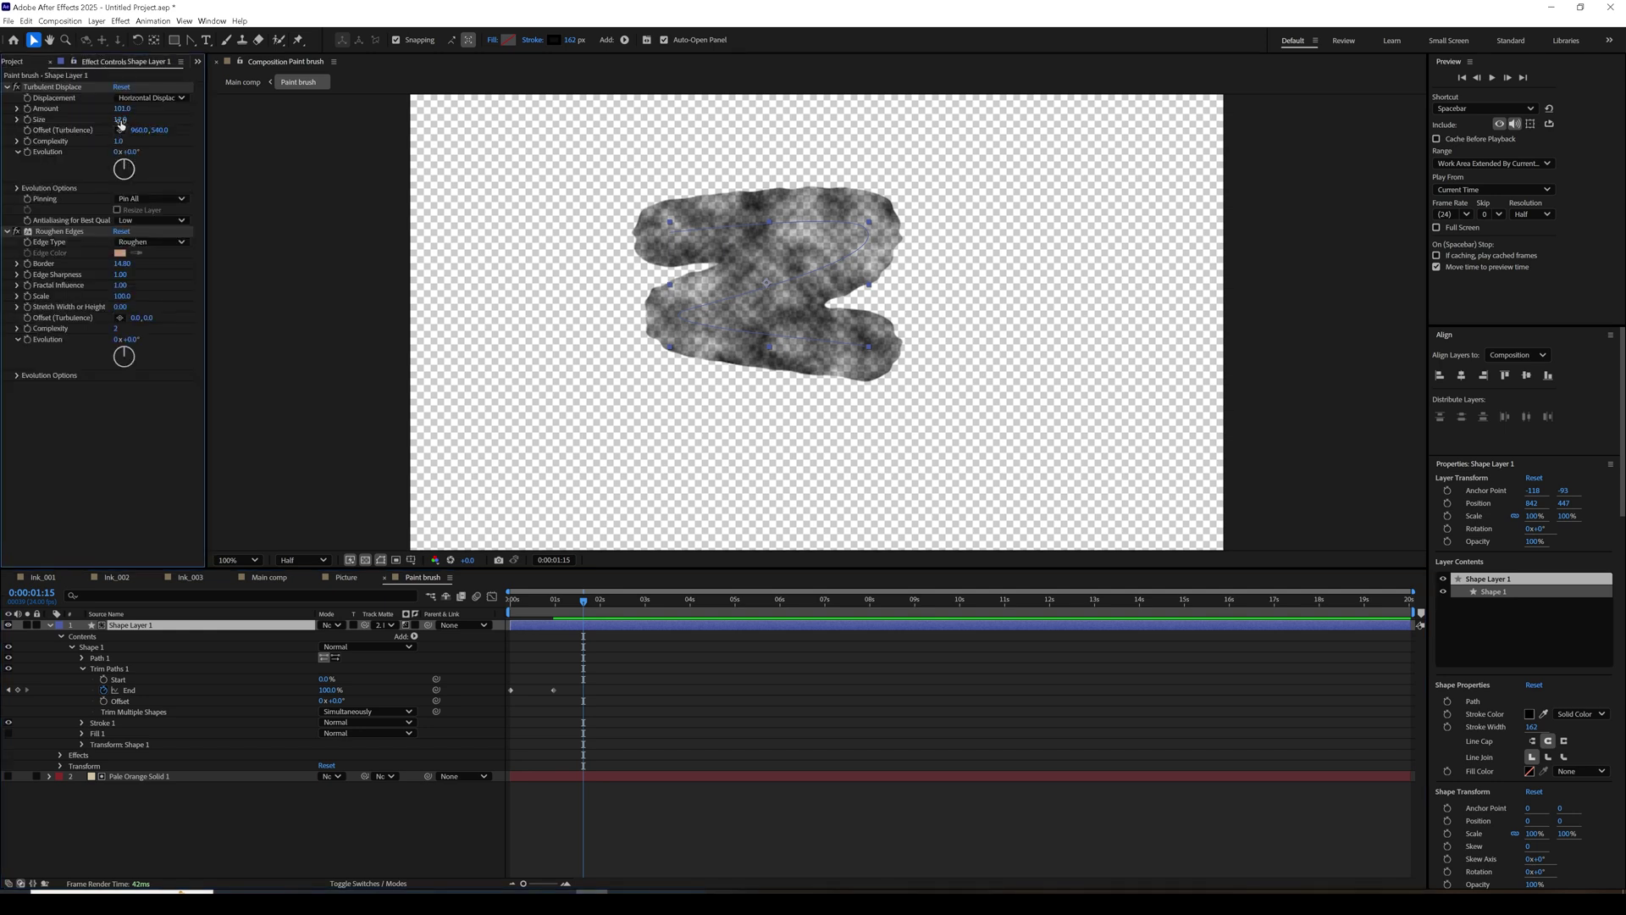
{"action": "left_click_drag", "start_coordinate": [119, 111], "coordinate": [217, 92]}
{"action": "left_click_drag", "start_coordinate": [221, 90], "coordinate": [243, 85]}
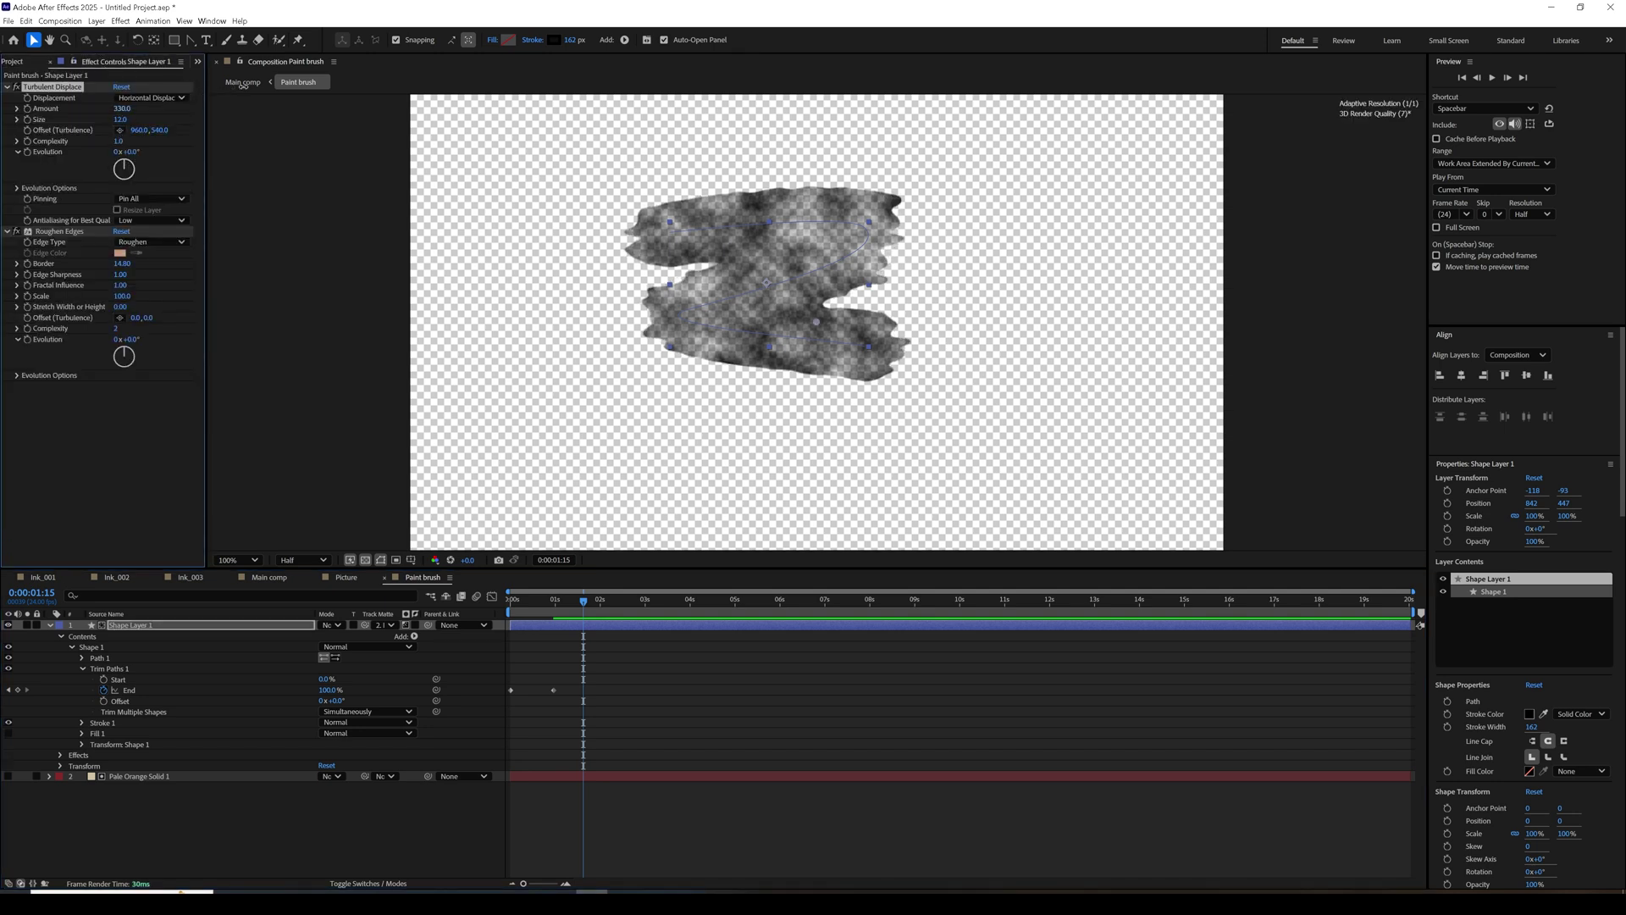
{"action": "mouse_move", "coordinate": [543, 603]}
{"action": "left_mouse_down"}
{"action": "mouse_move", "coordinate": [498, 610]}
{"action": "mouse_move", "coordinate": [582, 607]}
{"action": "left_mouse_up"}
{"action": "left_click", "coordinate": [209, 627]}
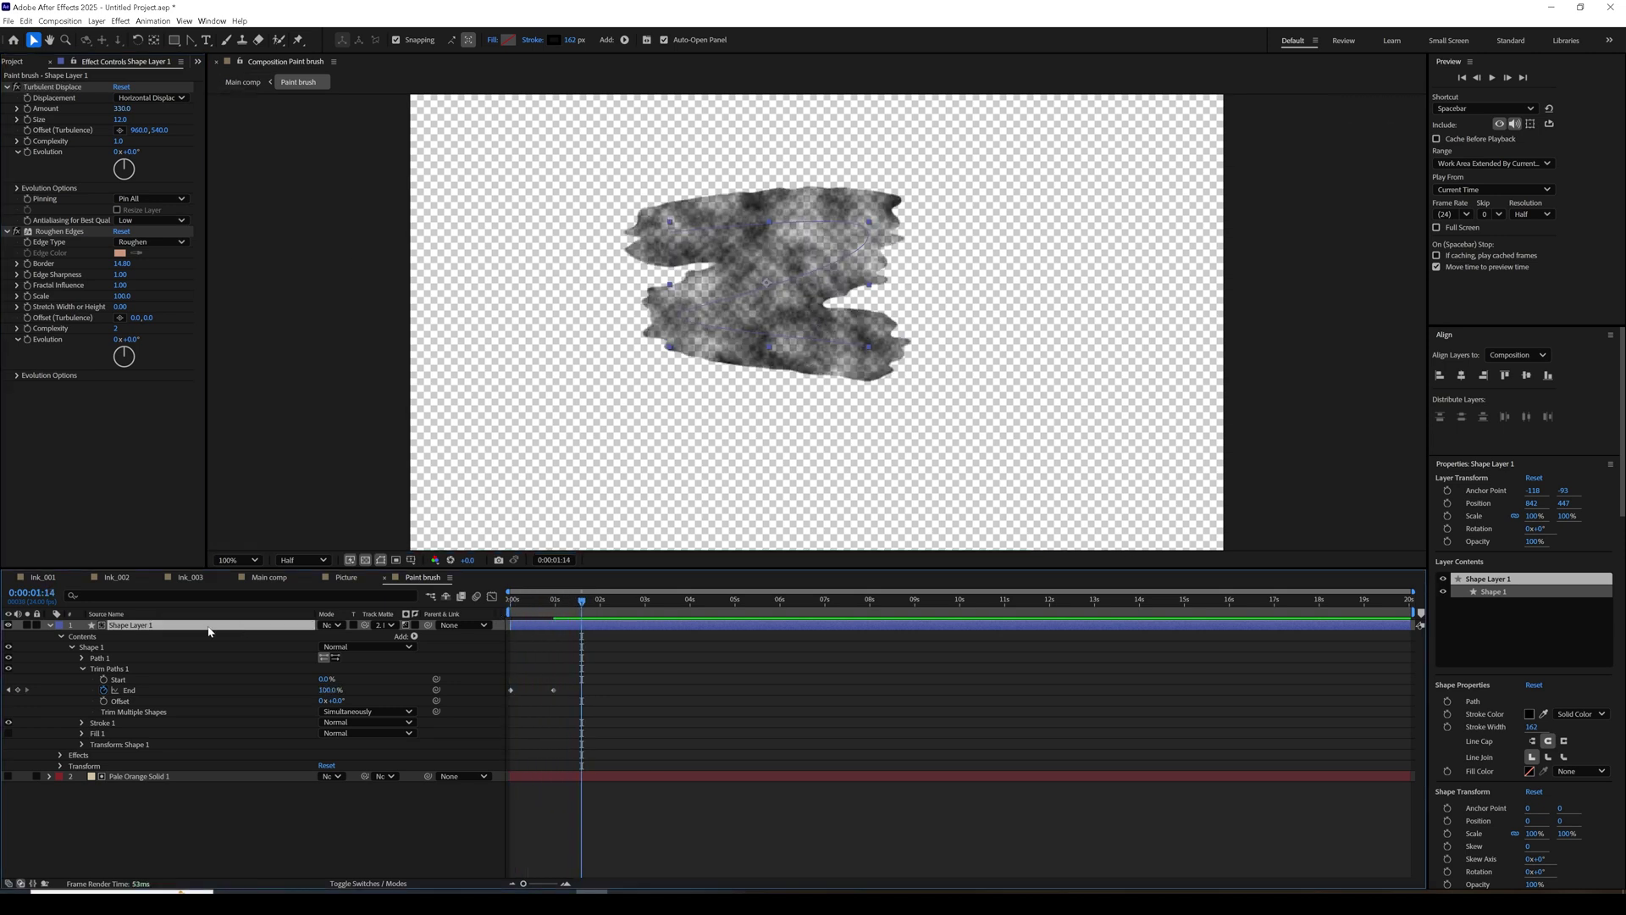
{"action": "left_click", "coordinate": [49, 626]}
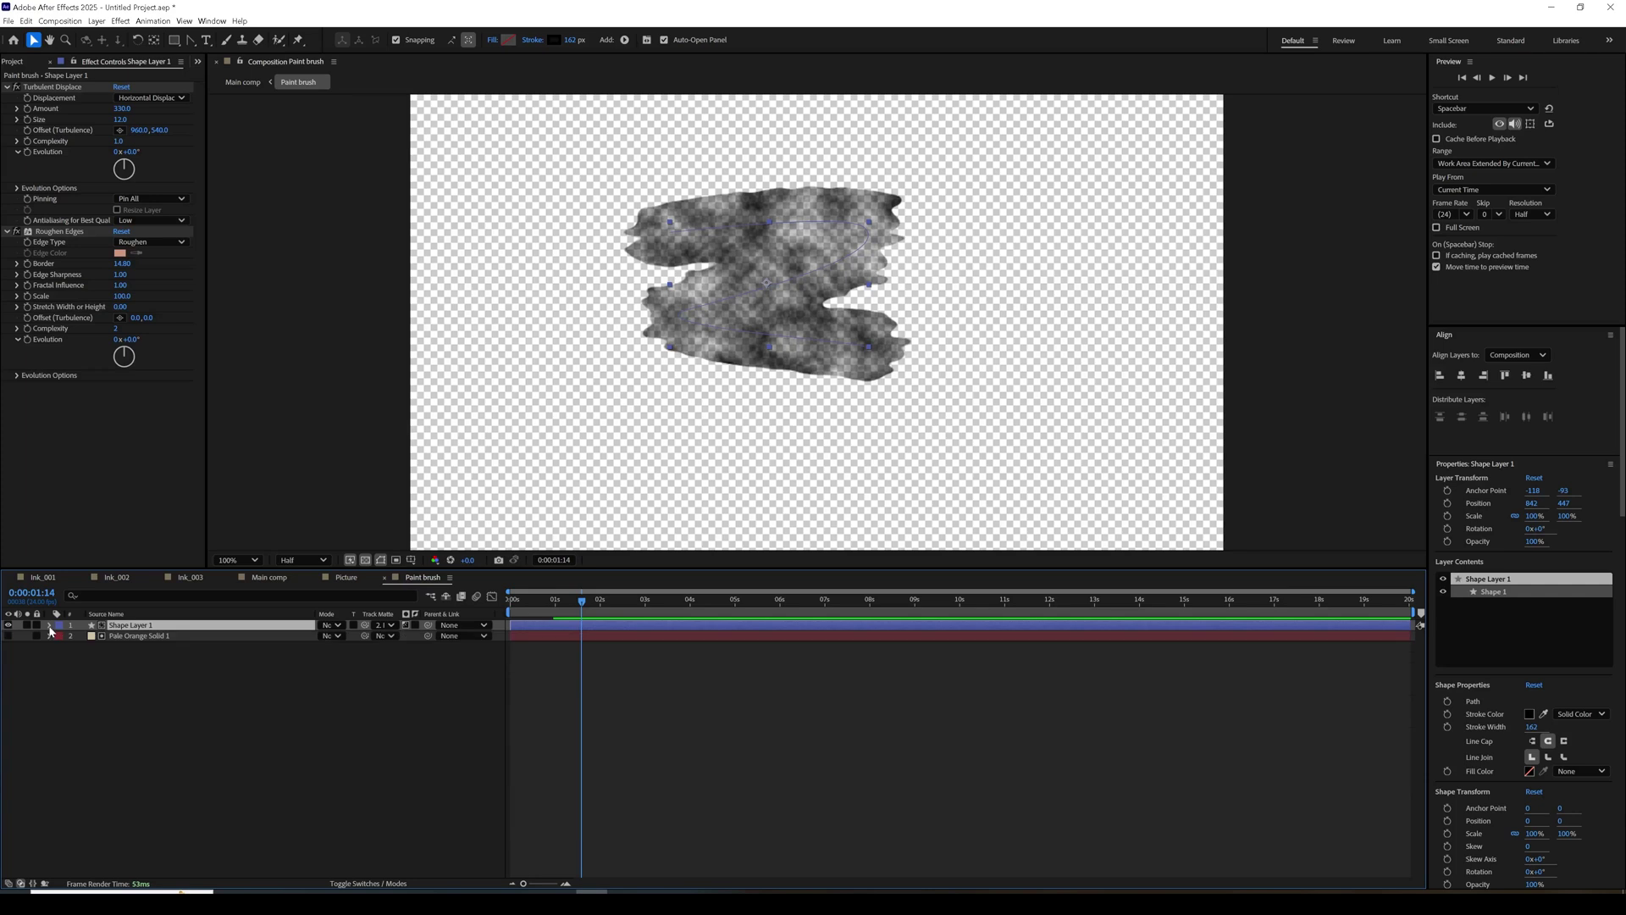
Preview Main comp from the start to check the paint brush reveal together with the ink splashes.
{"action": "left_click", "coordinate": [271, 578]}
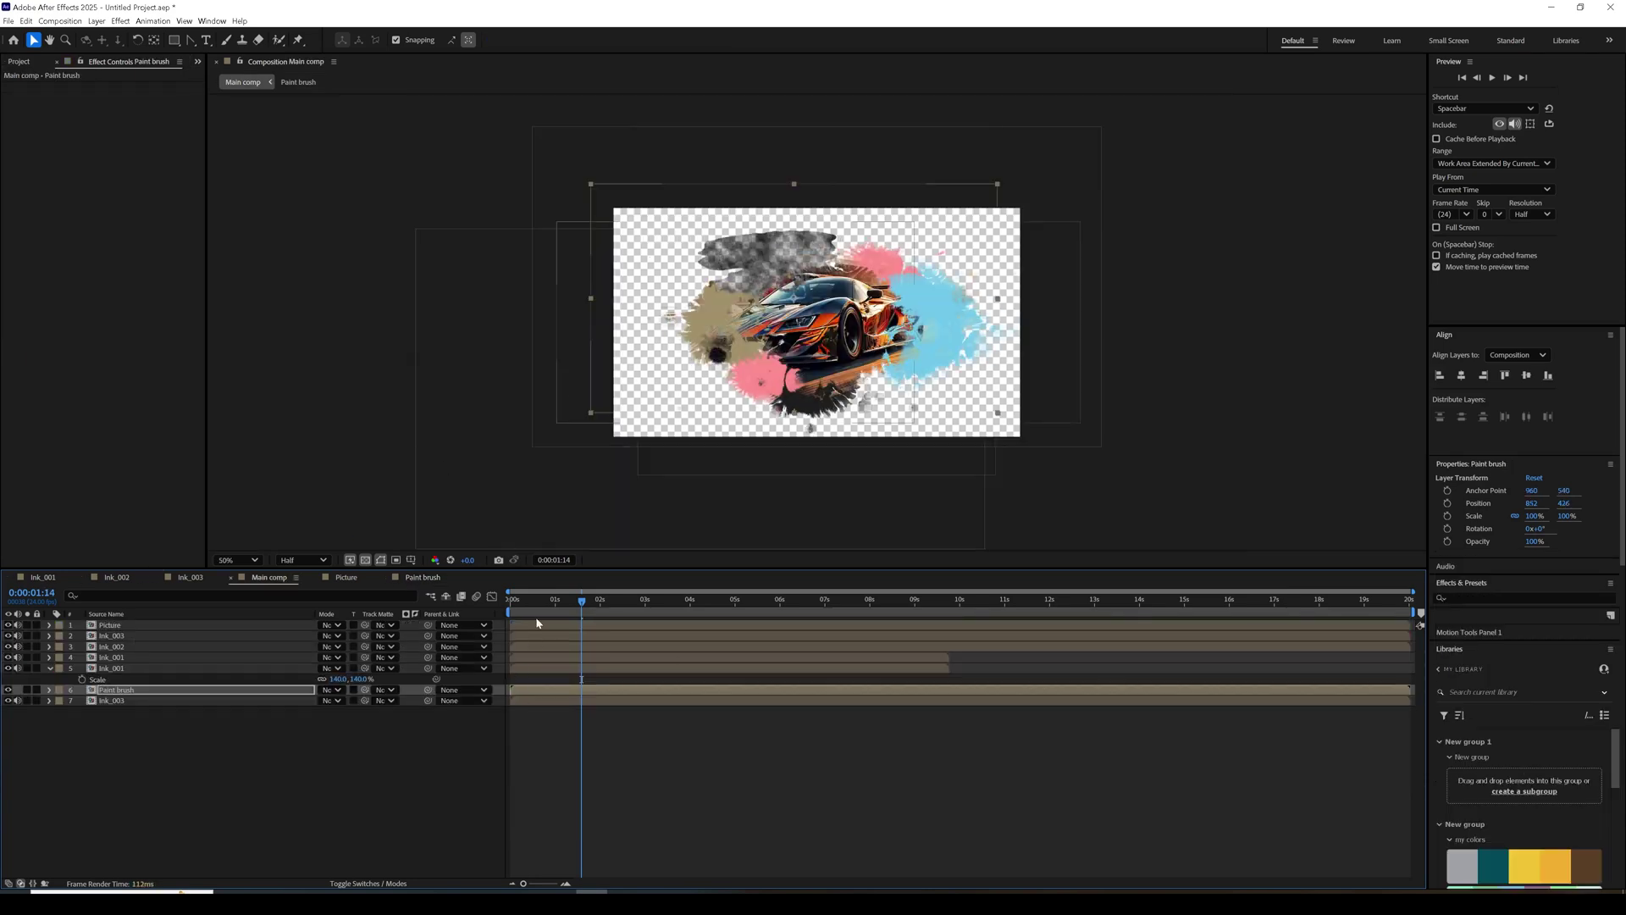
{"action": "left_click_drag", "start_coordinate": [517, 603], "coordinate": [550, 612]}
{"action": "key", "text": "space"}
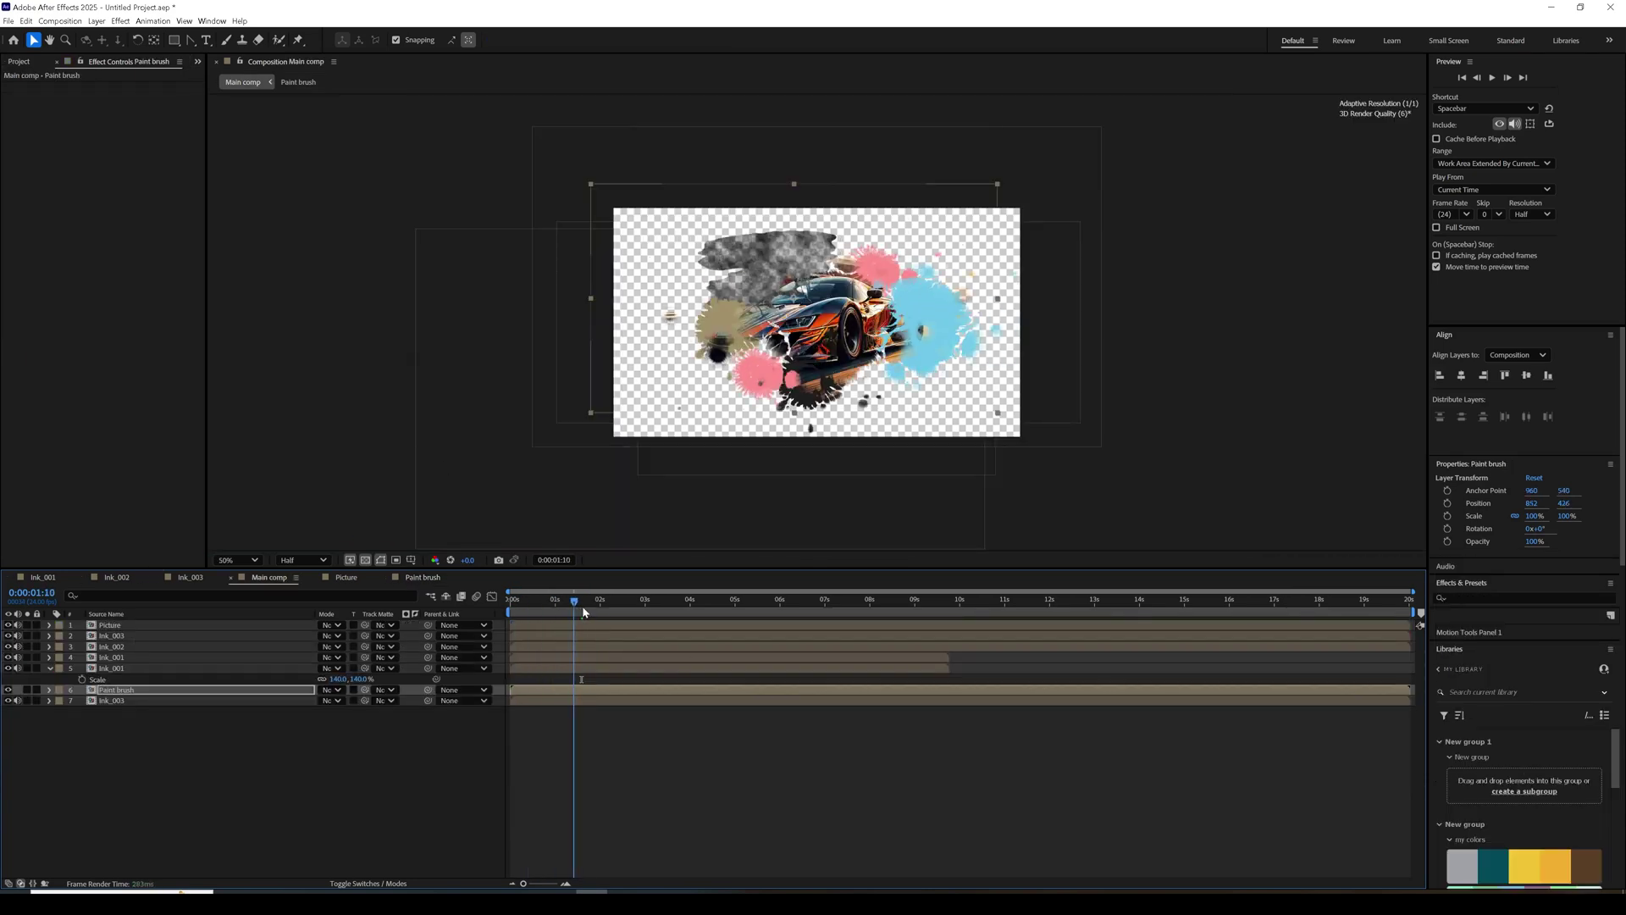
{"action": "key", "text": "Home"}
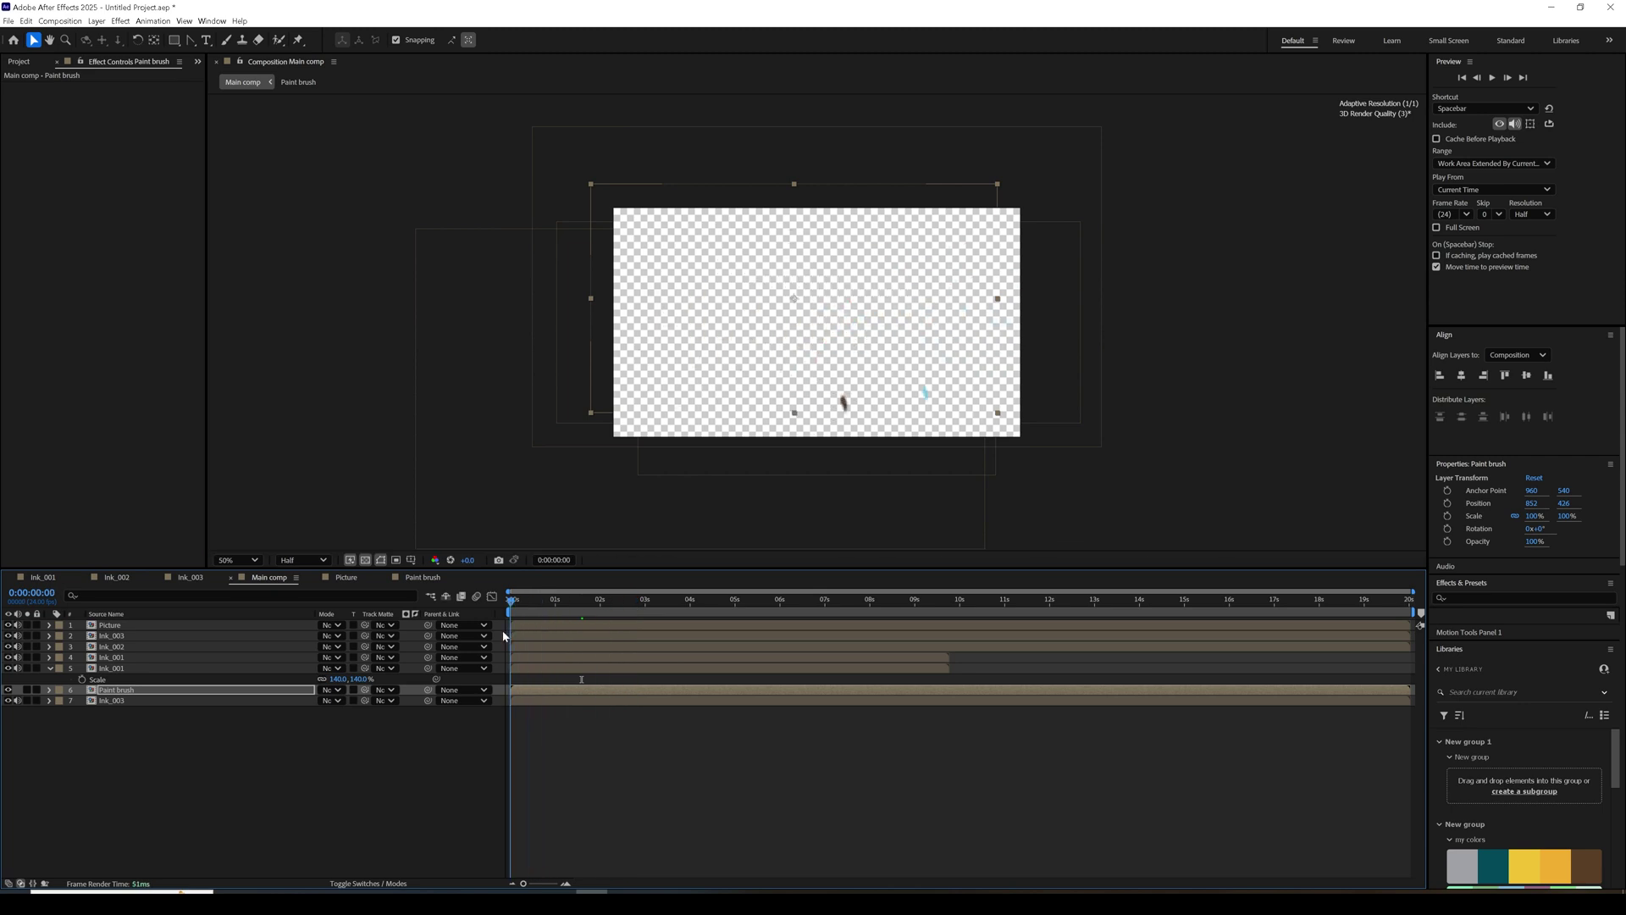
{"action": "key", "text": "space"}
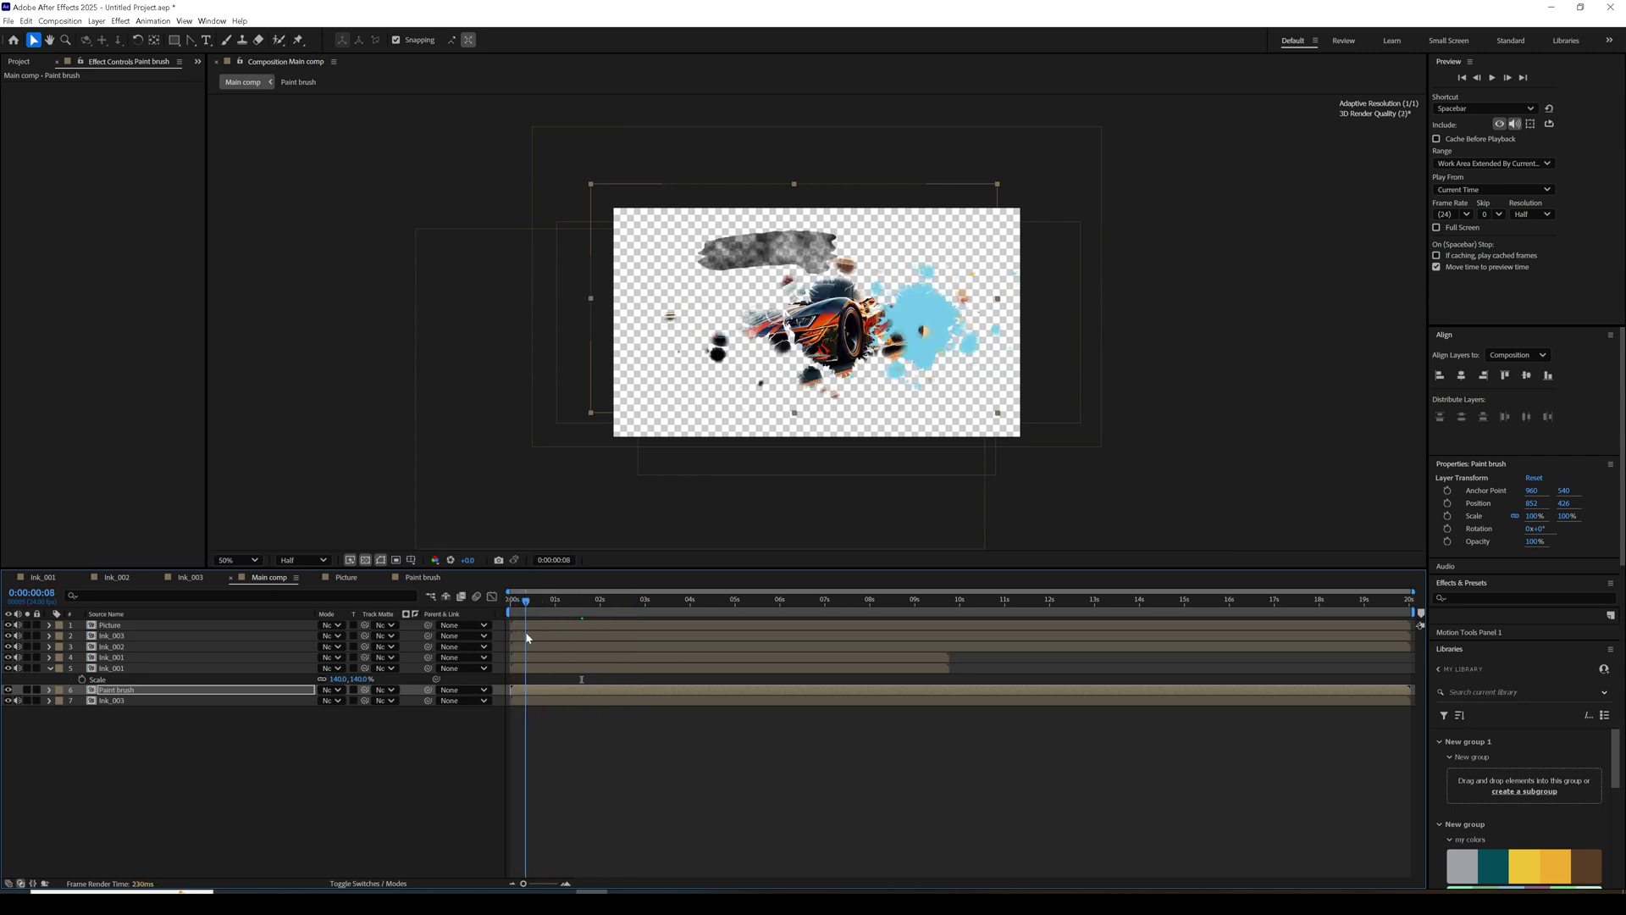
Shift the Picture layer slightly later in Main comp and scrub through the start of the reveal to check its timing.
{"action": "left_click", "coordinate": [547, 624]}
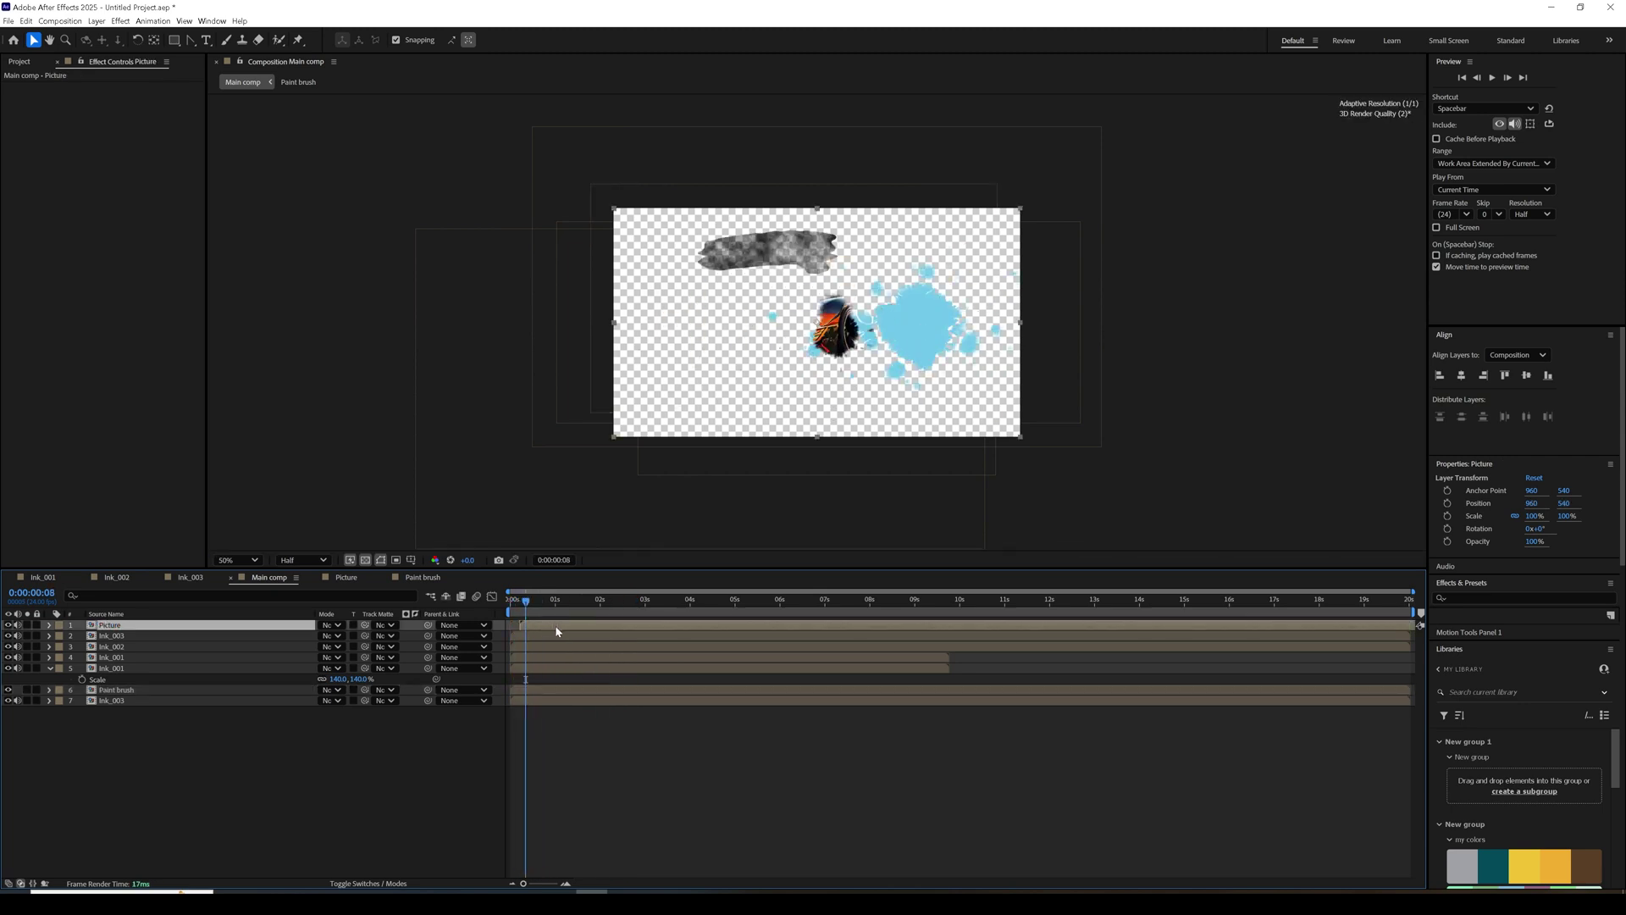
{"action": "left_click_drag", "start_coordinate": [555, 628], "coordinate": [557, 628]}
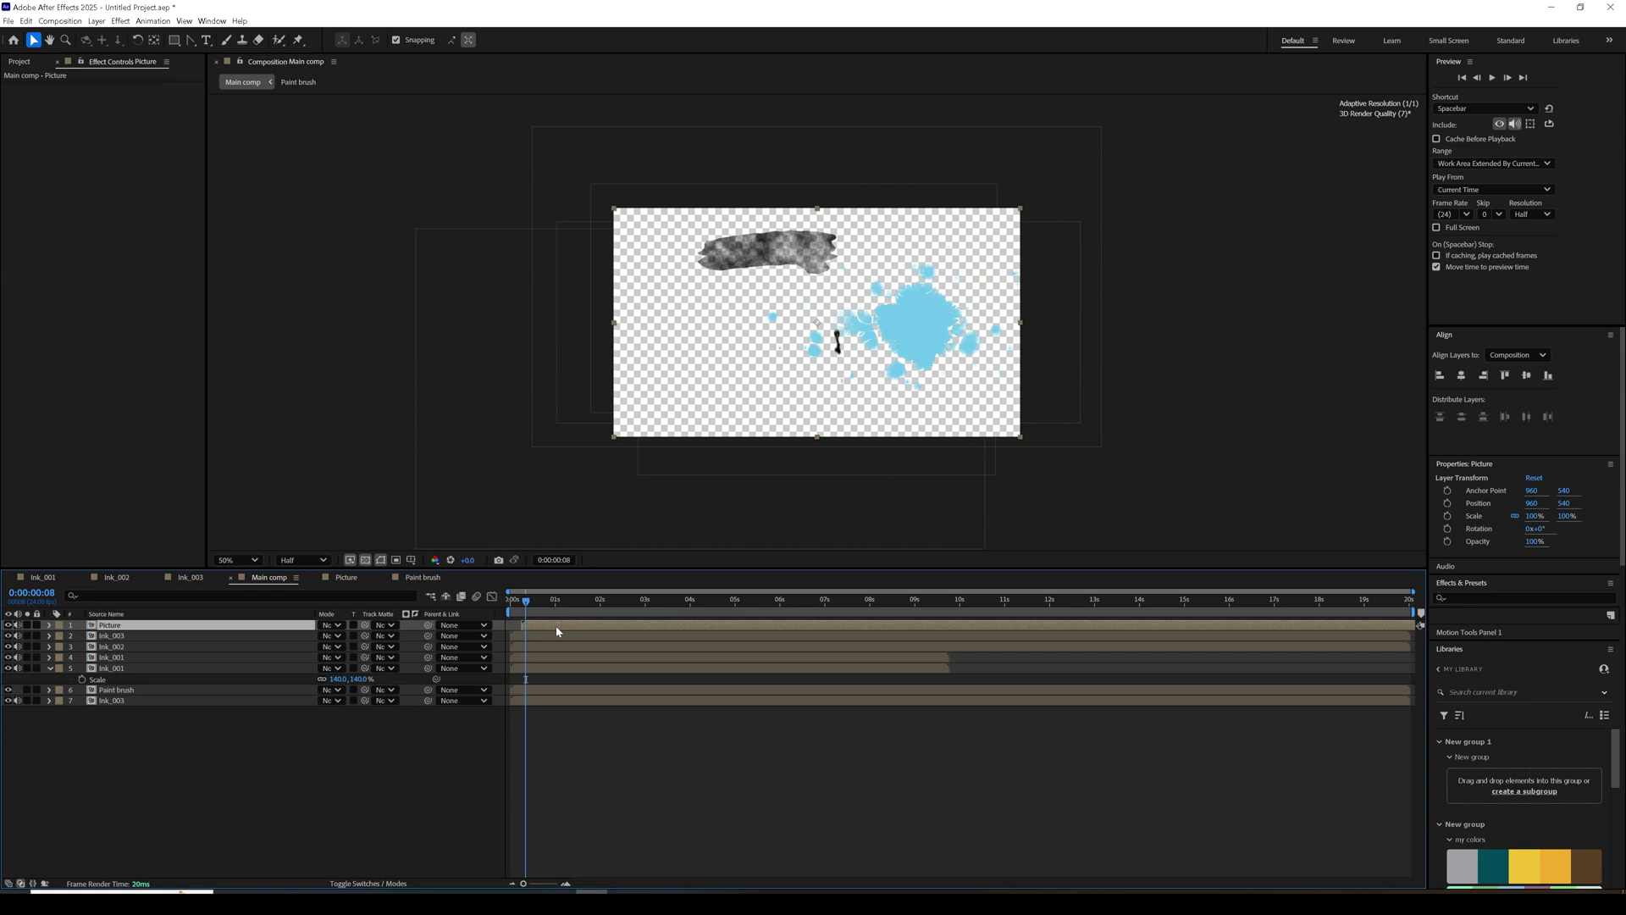
{"action": "mouse_move", "coordinate": [512, 602]}
{"action": "left_mouse_down"}
{"action": "mouse_move", "coordinate": [737, 609]}
{"action": "mouse_move", "coordinate": [598, 625]}
{"action": "left_mouse_up"}
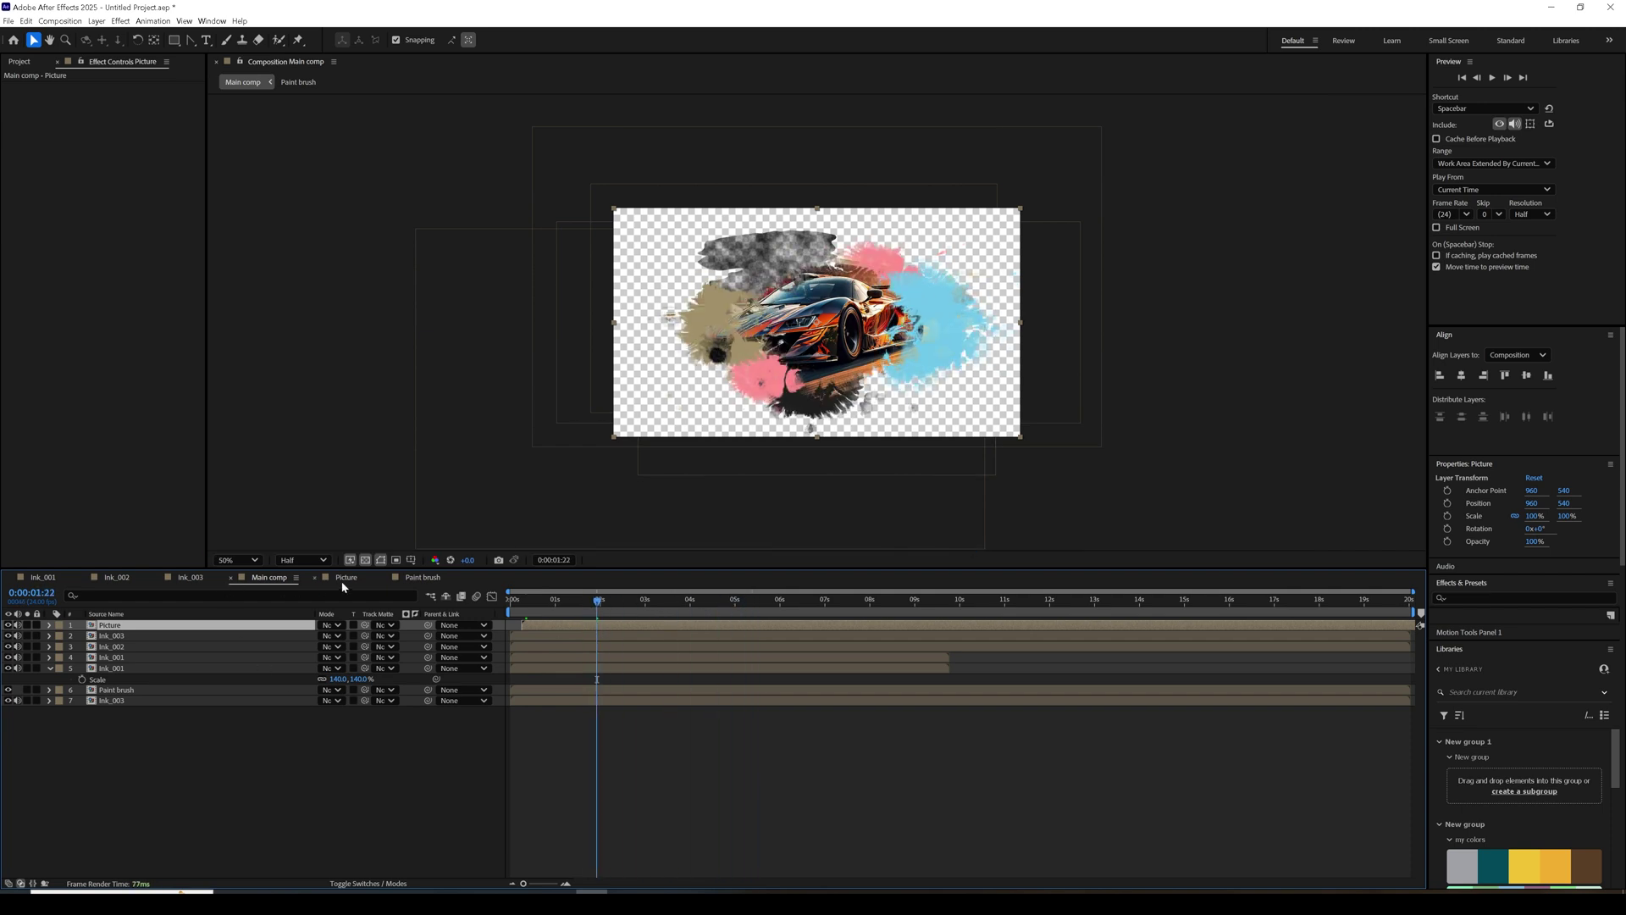
In the Paint brush comp, duplicate Shape Layer 1 and move the copy down and right to about (1486, 661).
{"action": "left_click", "coordinate": [421, 578]}
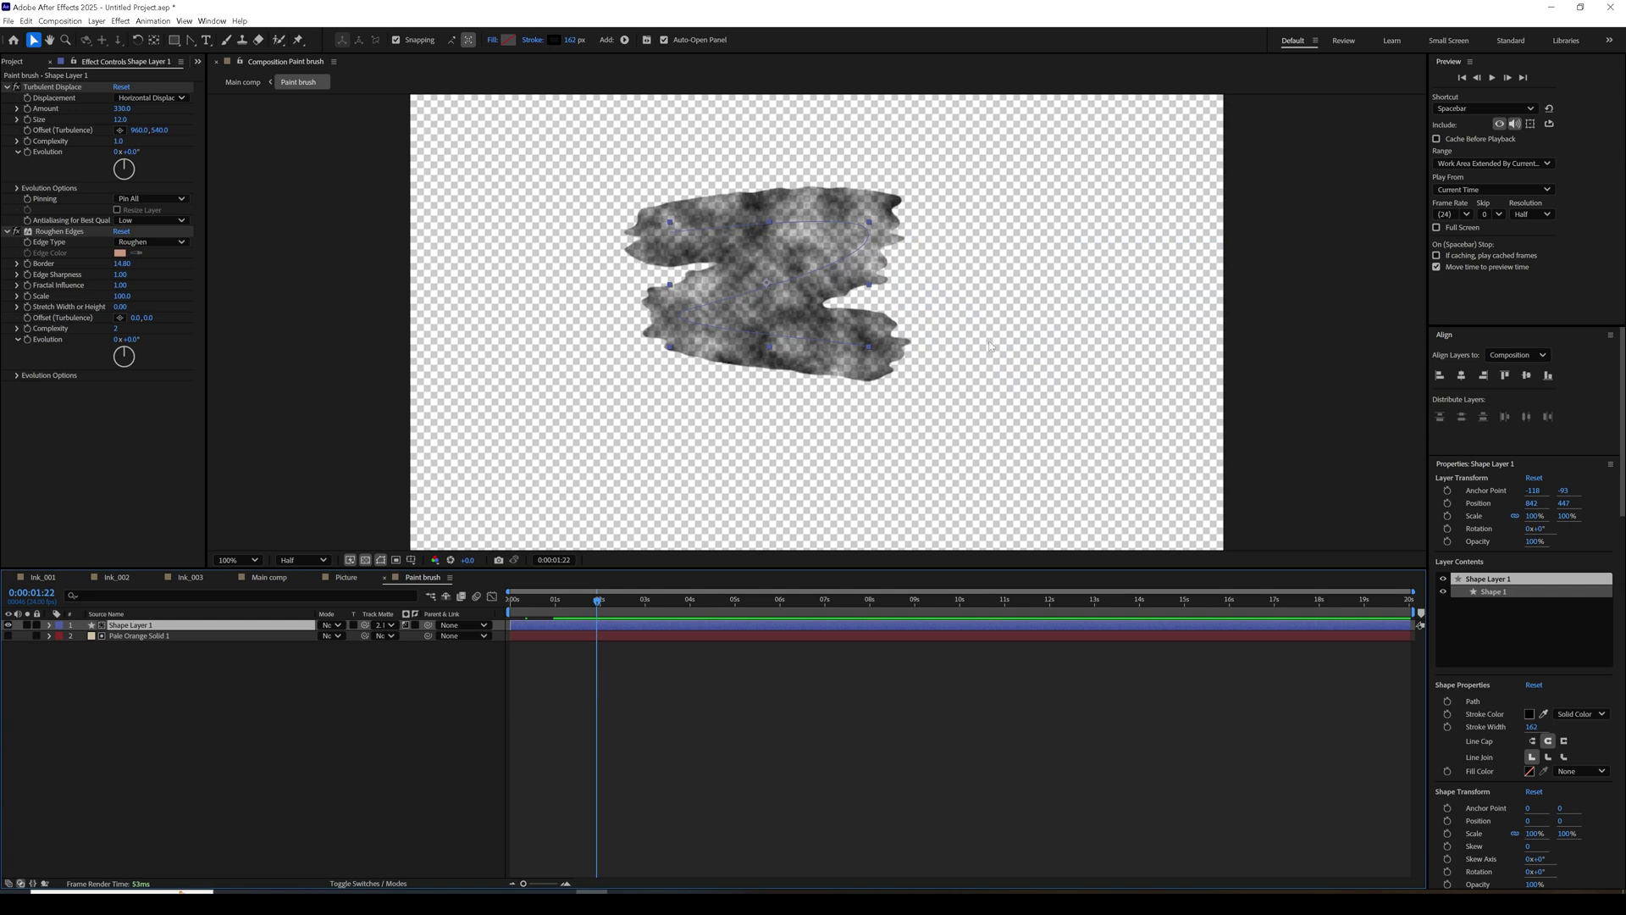
{"action": "key", "text": "comma"}
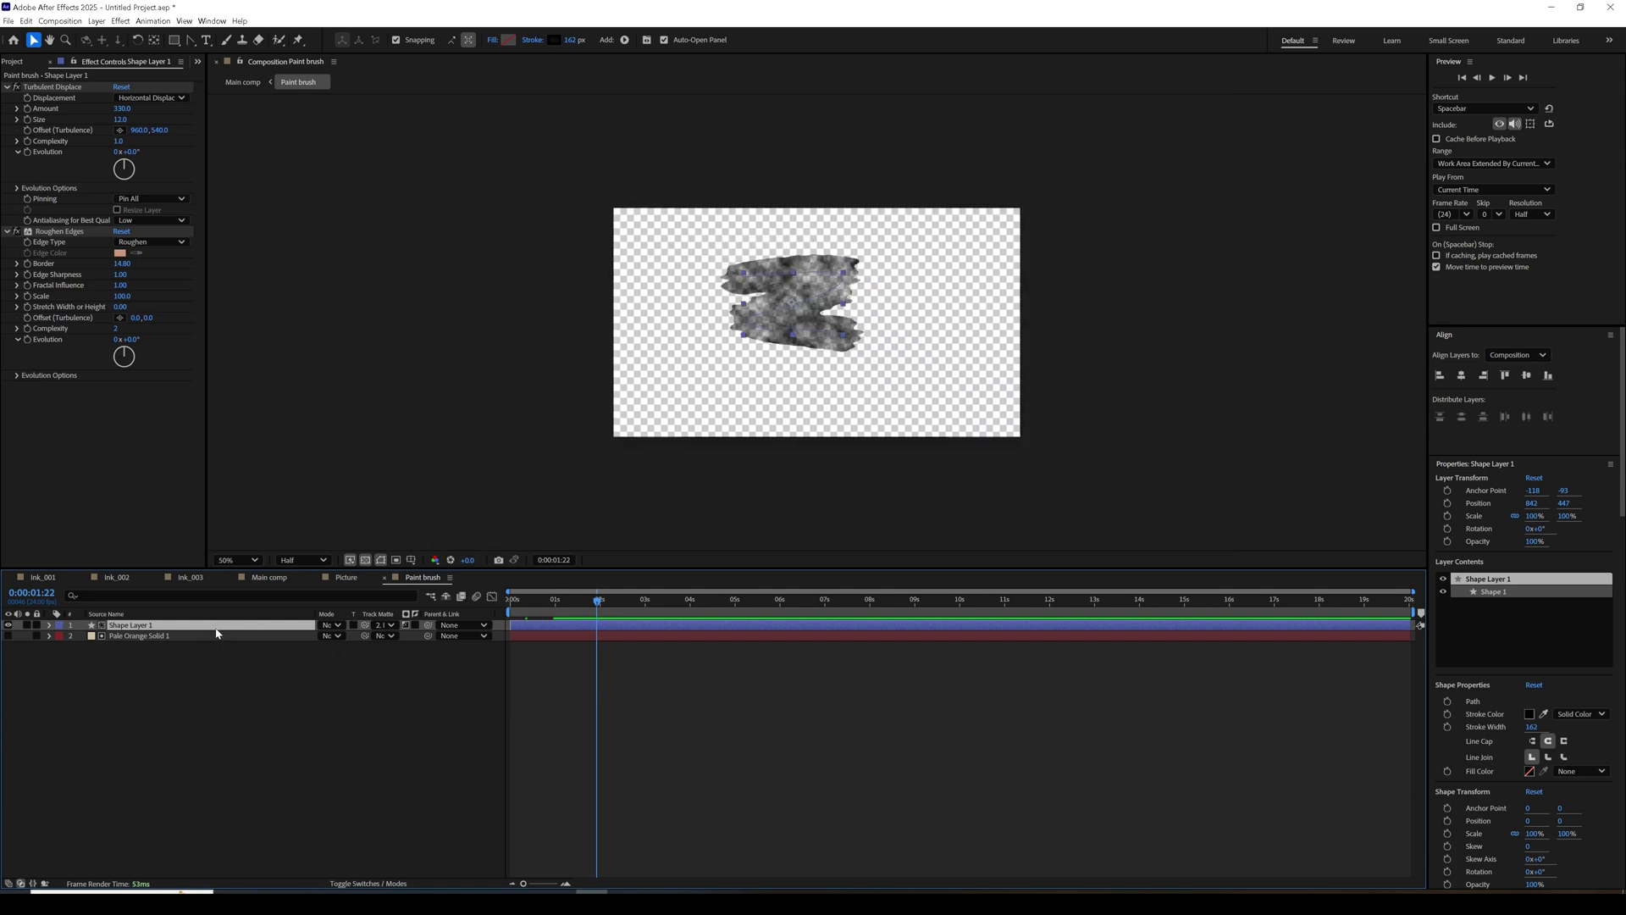
{"action": "key", "text": "ctrl+d"}
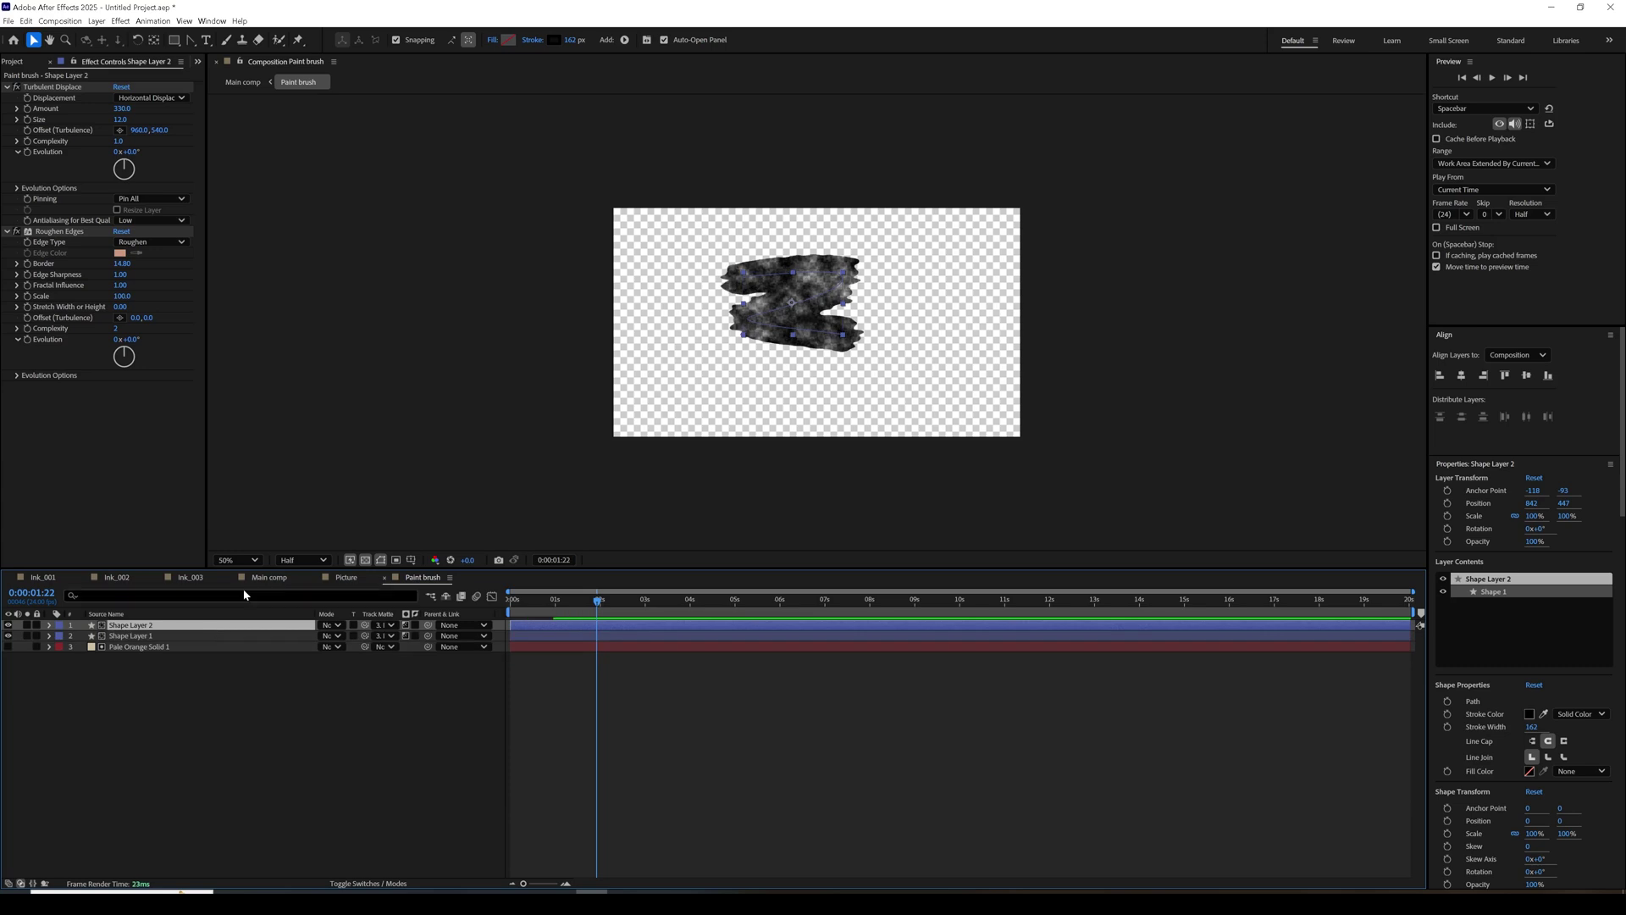
{"action": "mouse_move", "coordinate": [800, 329]}
{"action": "left_mouse_down"}
{"action": "mouse_move", "coordinate": [851, 356]}
{"action": "mouse_move", "coordinate": [946, 340]}
{"action": "mouse_move", "coordinate": [932, 381]}
{"action": "mouse_move", "coordinate": [878, 414]}
{"action": "mouse_move", "coordinate": [947, 353]}
{"action": "left_mouse_up"}
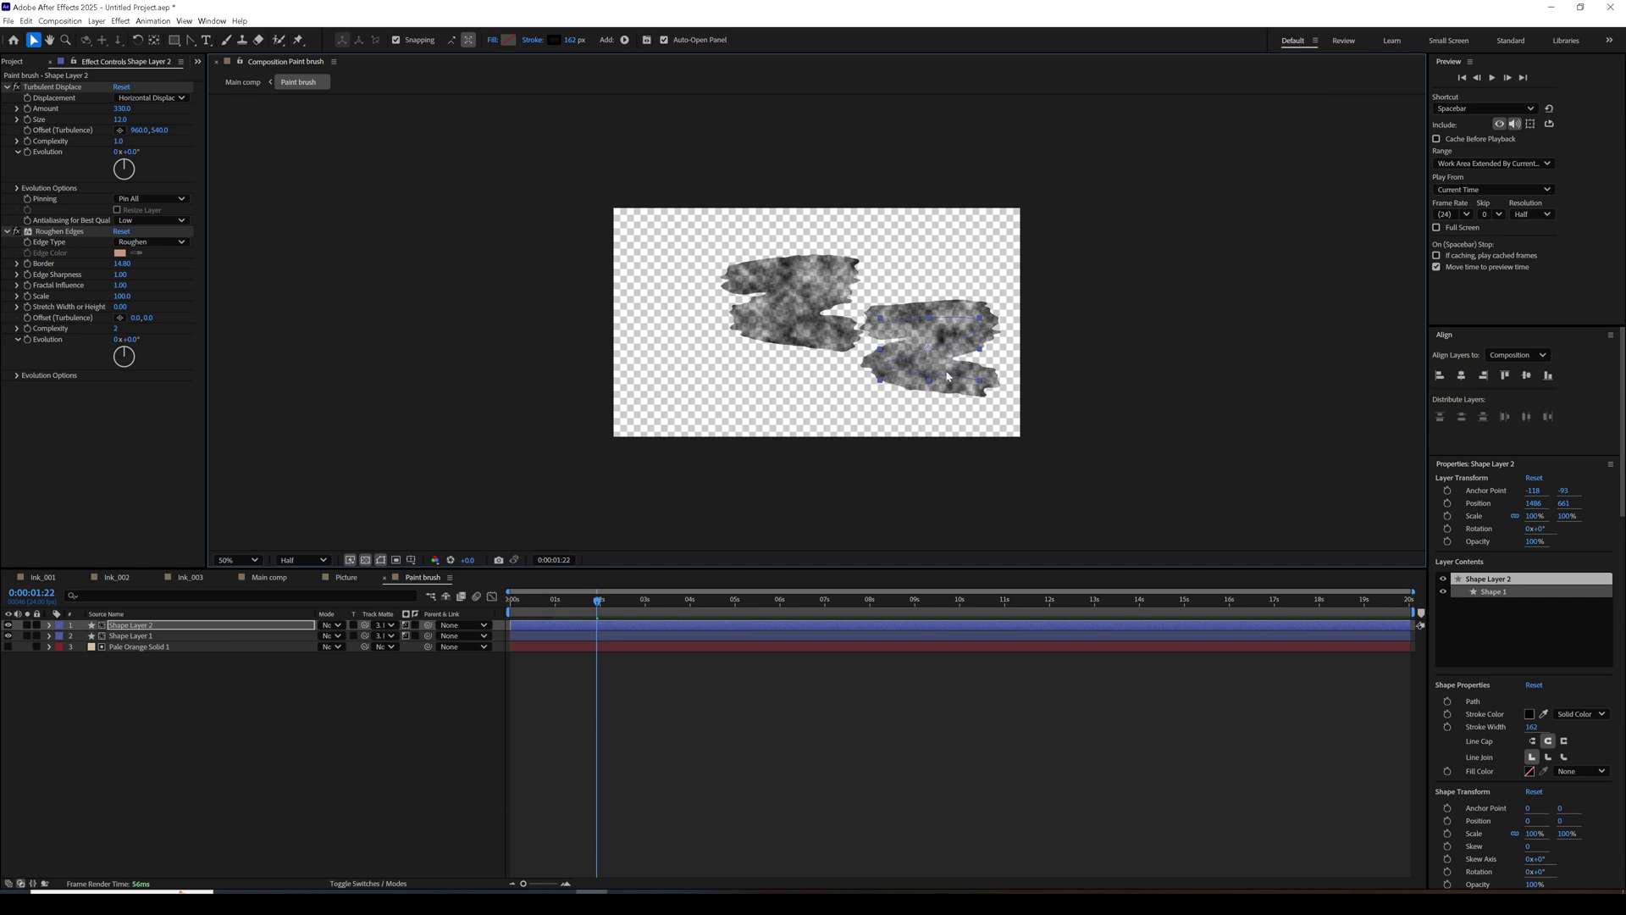
{"action": "key", "text": "ctrl+shift+a"}
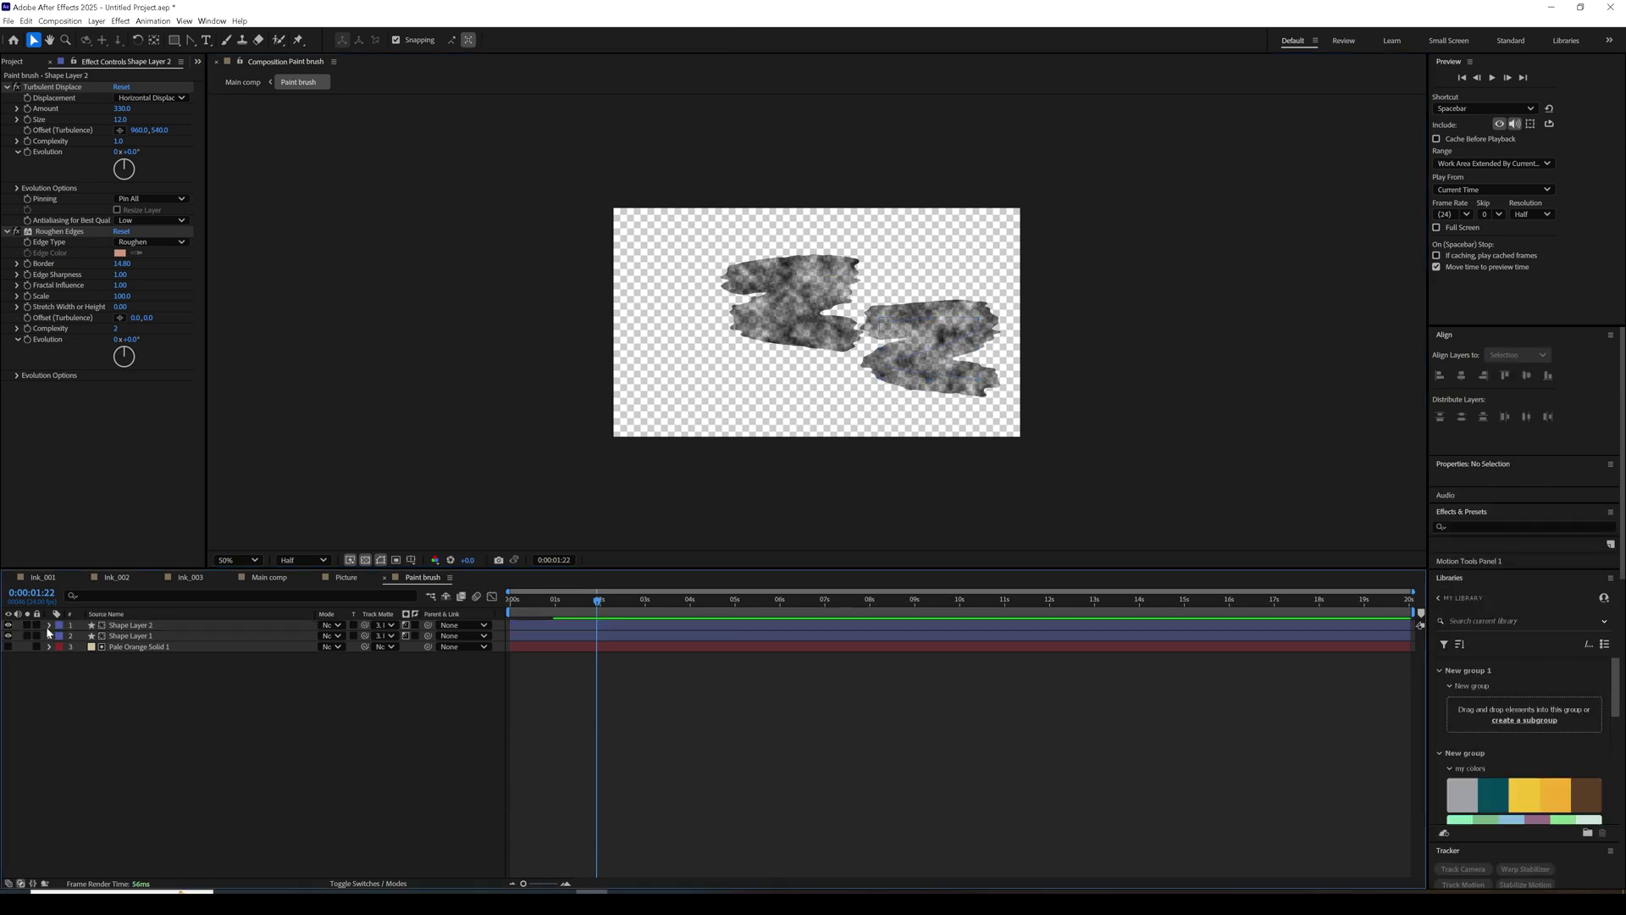
Reshape the duplicated stroke's path by moving its left-side points and lower end, and shift the layer left to overlap the original stroke.
{"action": "left_click", "coordinate": [49, 625]}
{"action": "left_click", "coordinate": [60, 636]}
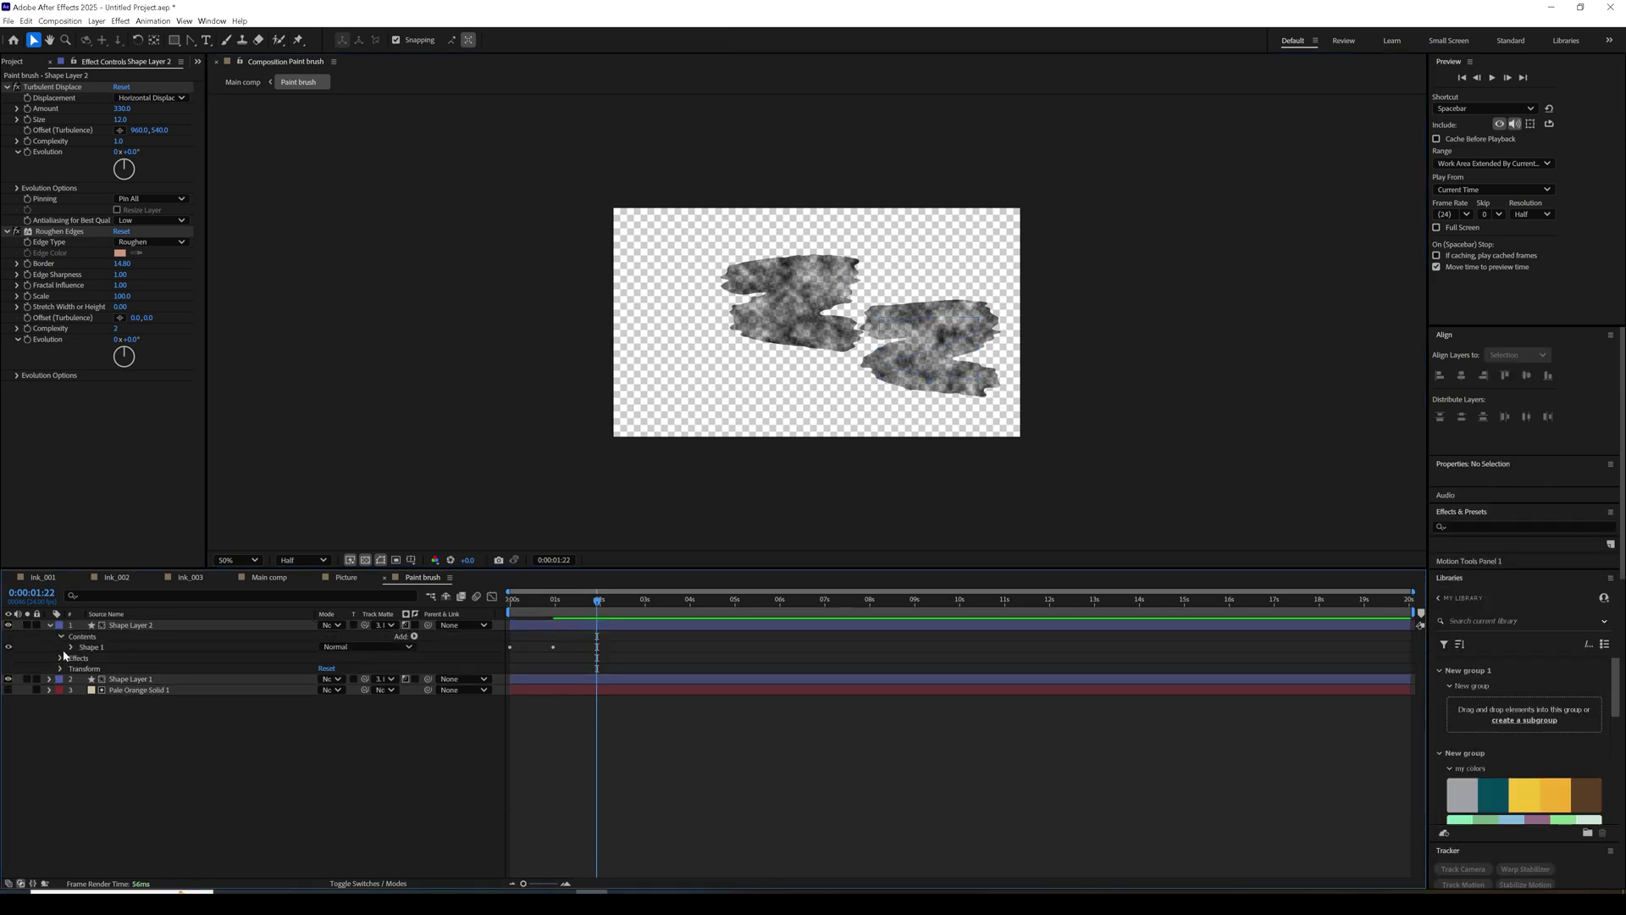
{"action": "left_click", "coordinate": [68, 647]}
{"action": "left_click", "coordinate": [100, 658]}
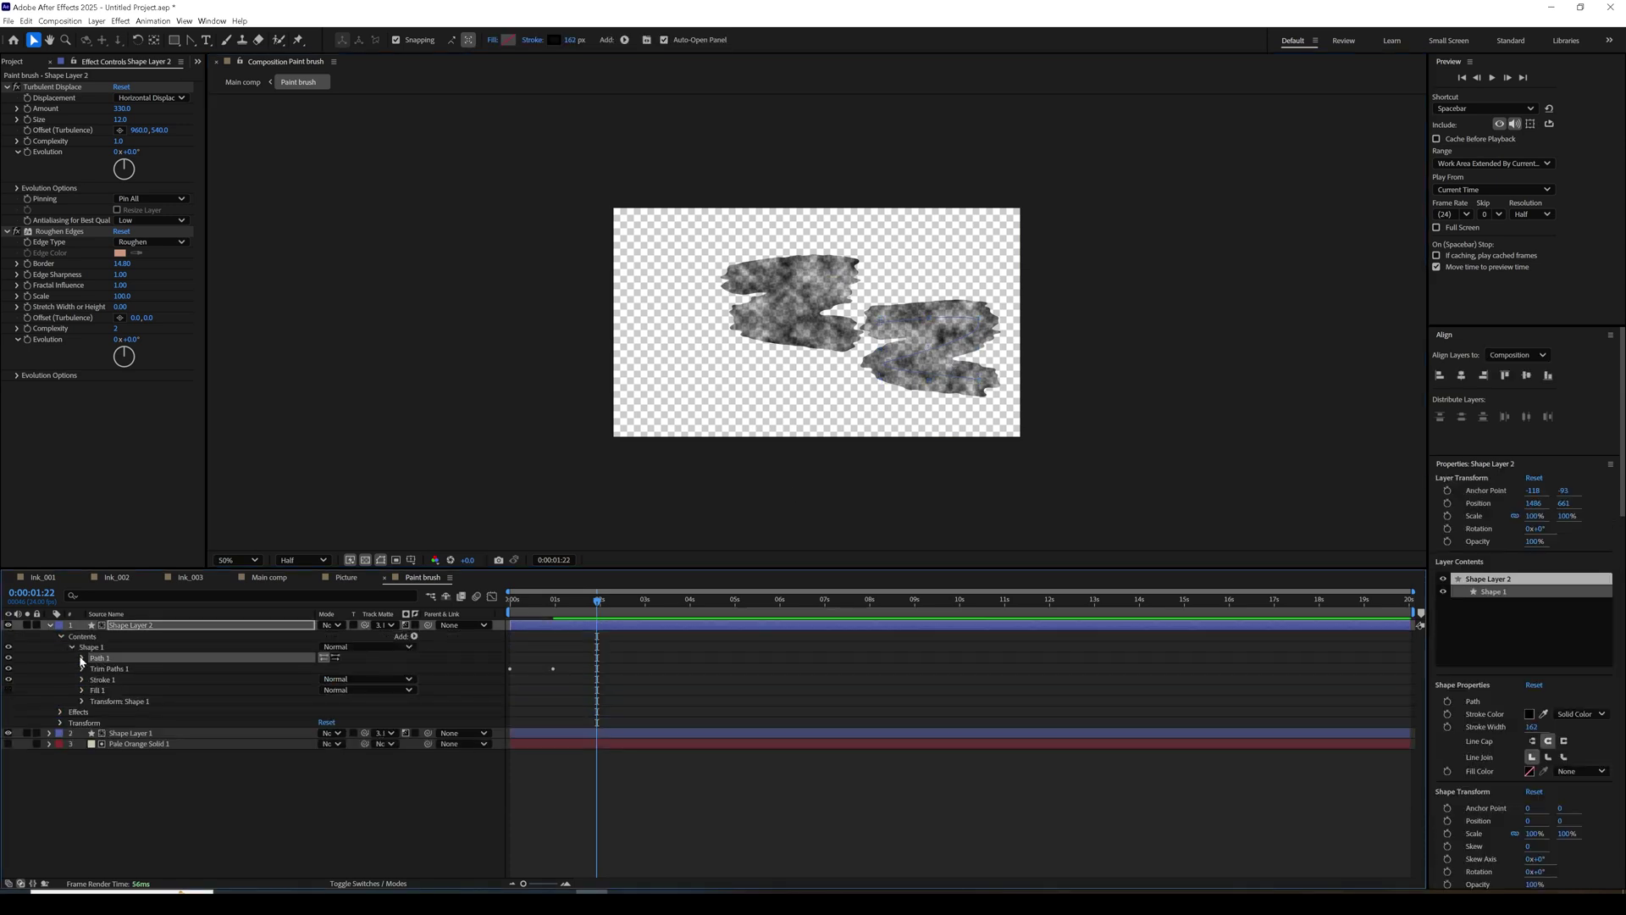
{"action": "left_click", "coordinate": [82, 658]}
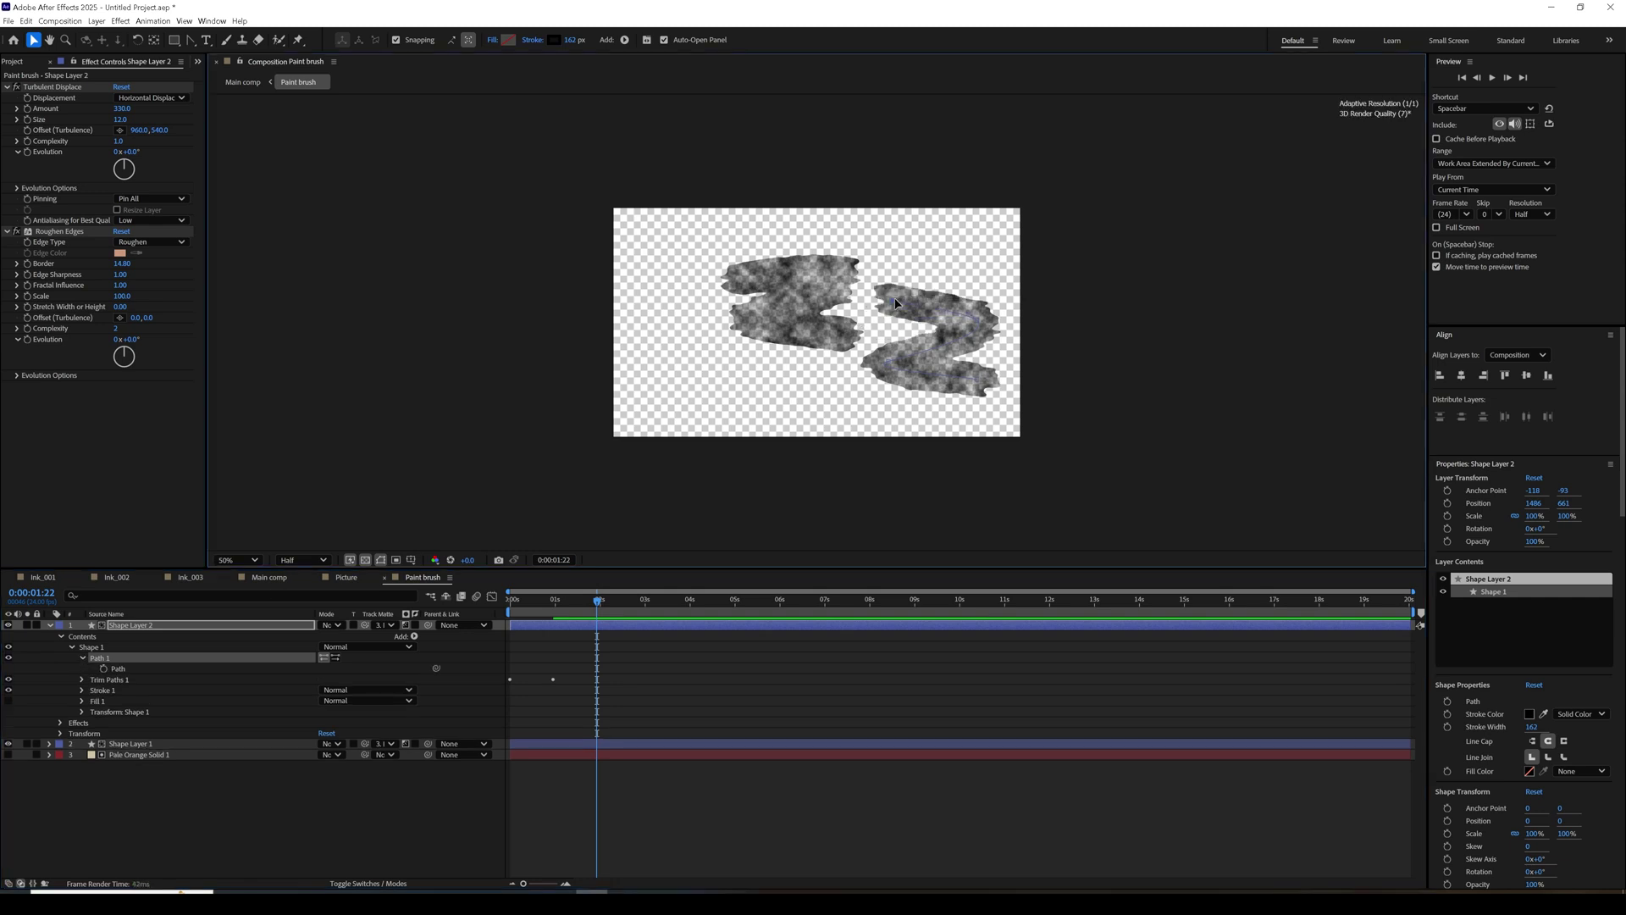
{"action": "left_click_drag", "start_coordinate": [886, 360], "coordinate": [889, 343]}
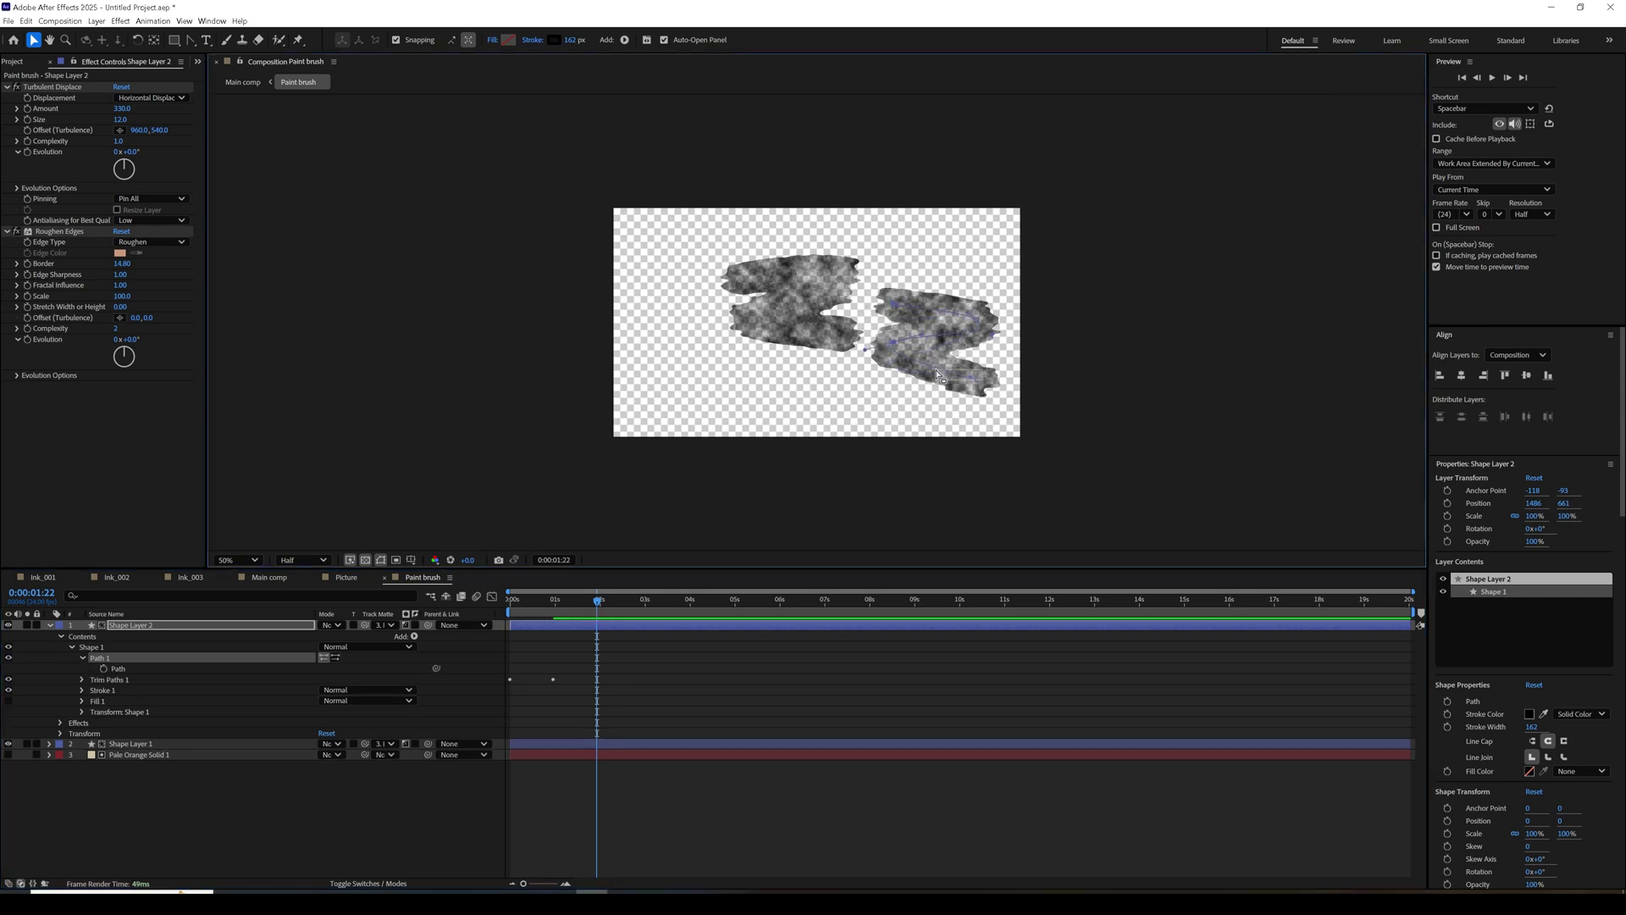
{"action": "left_click_drag", "start_coordinate": [977, 386], "coordinate": [951, 371]}
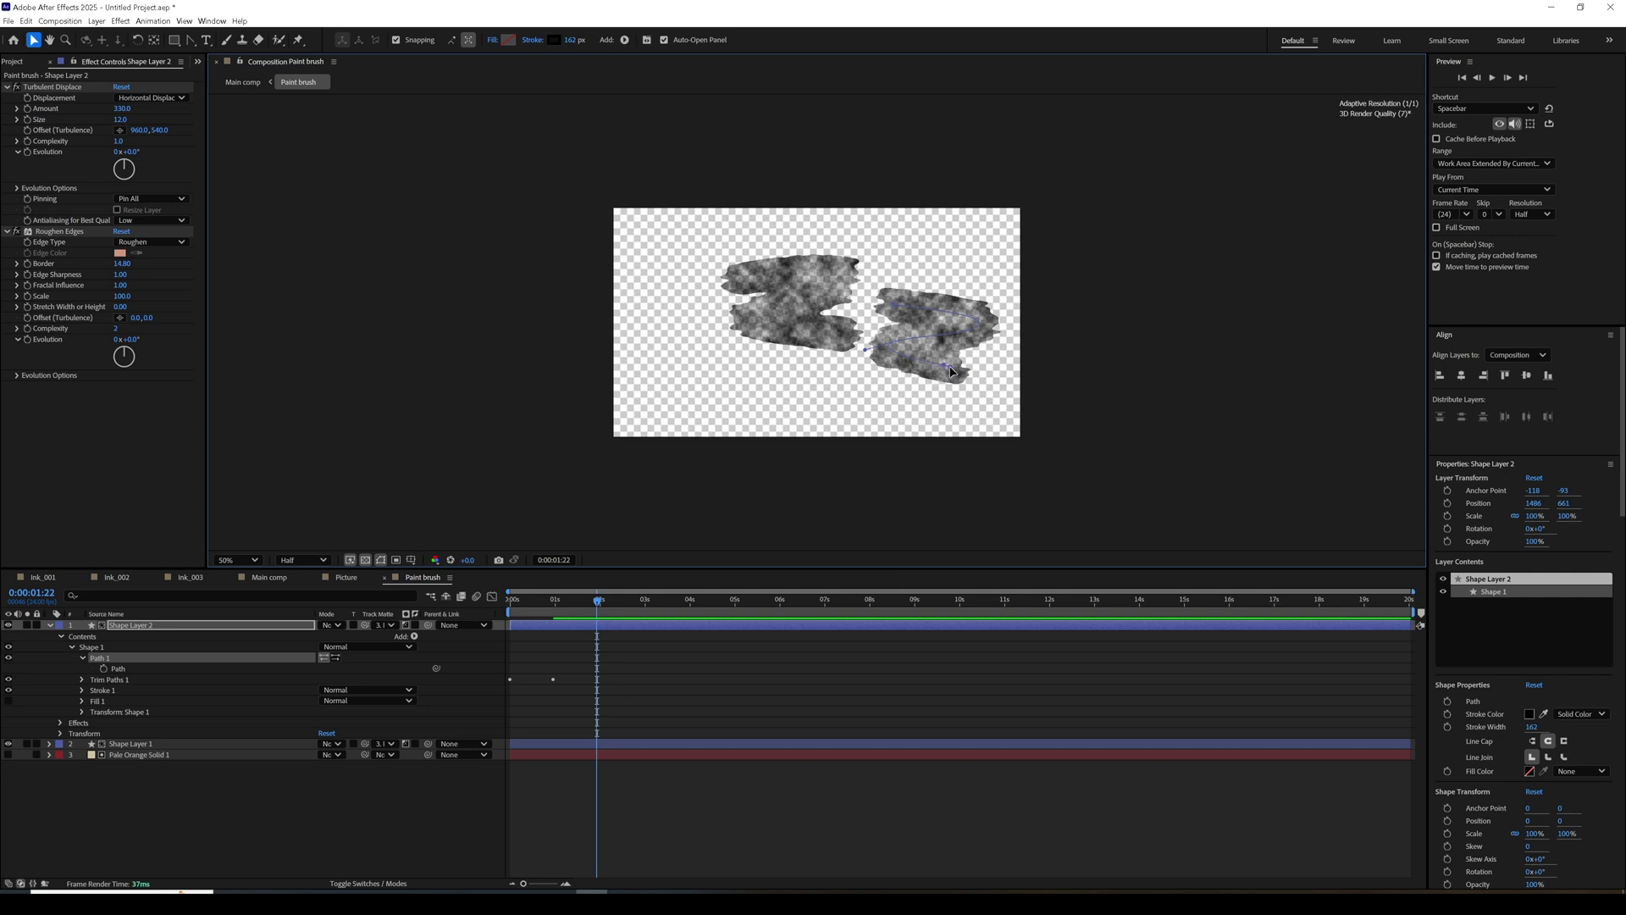
{"action": "left_click", "coordinate": [940, 321]}
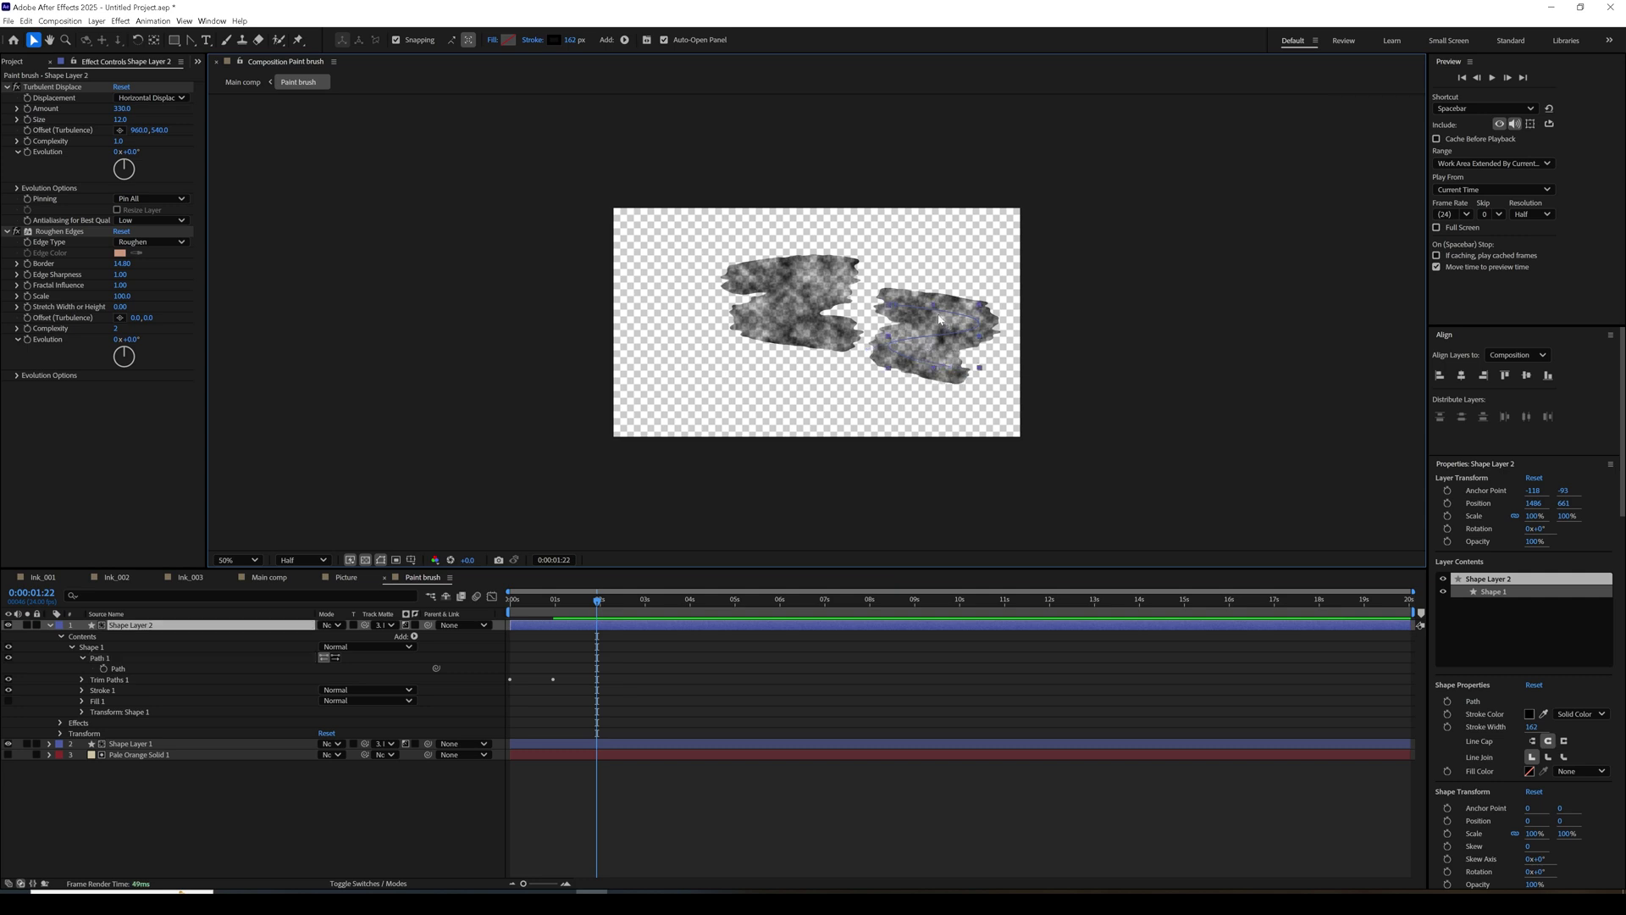
{"action": "mouse_move", "coordinate": [940, 326]}
{"action": "left_mouse_down"}
{"action": "mouse_move", "coordinate": [890, 340]}
{"action": "mouse_move", "coordinate": [890, 324]}
{"action": "left_mouse_up"}
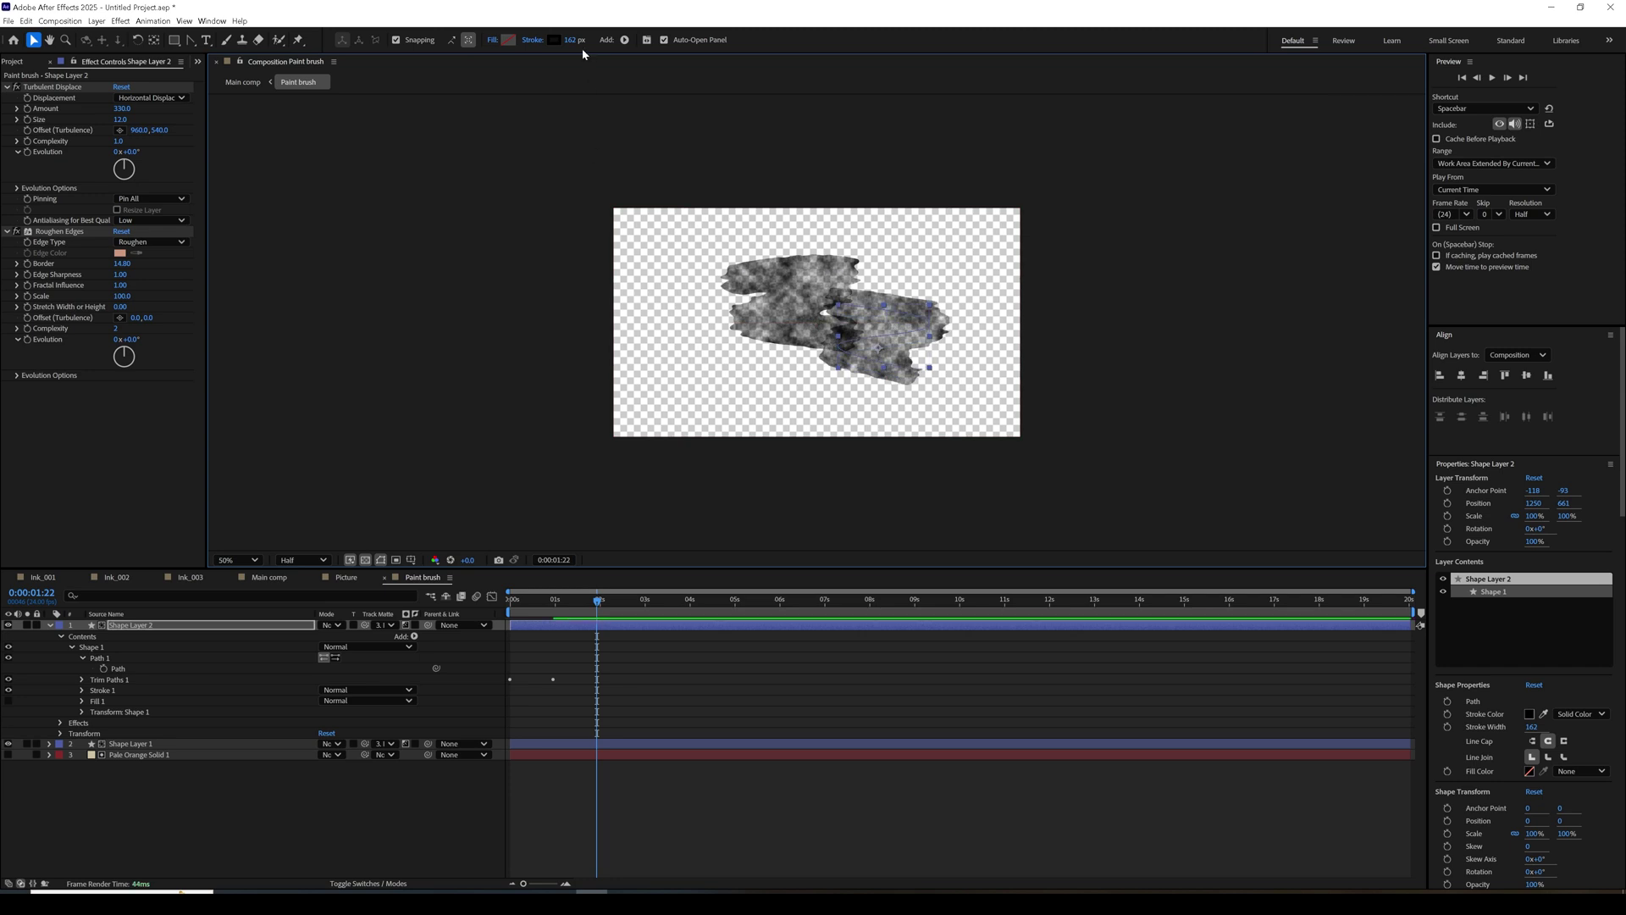
Set Shape Layer 2's stroke colour to muted pink (H 0°, S 42%, B 81%) and invert its track matte.
{"action": "left_click", "coordinate": [554, 40]}
{"action": "left_click", "coordinate": [737, 375]}
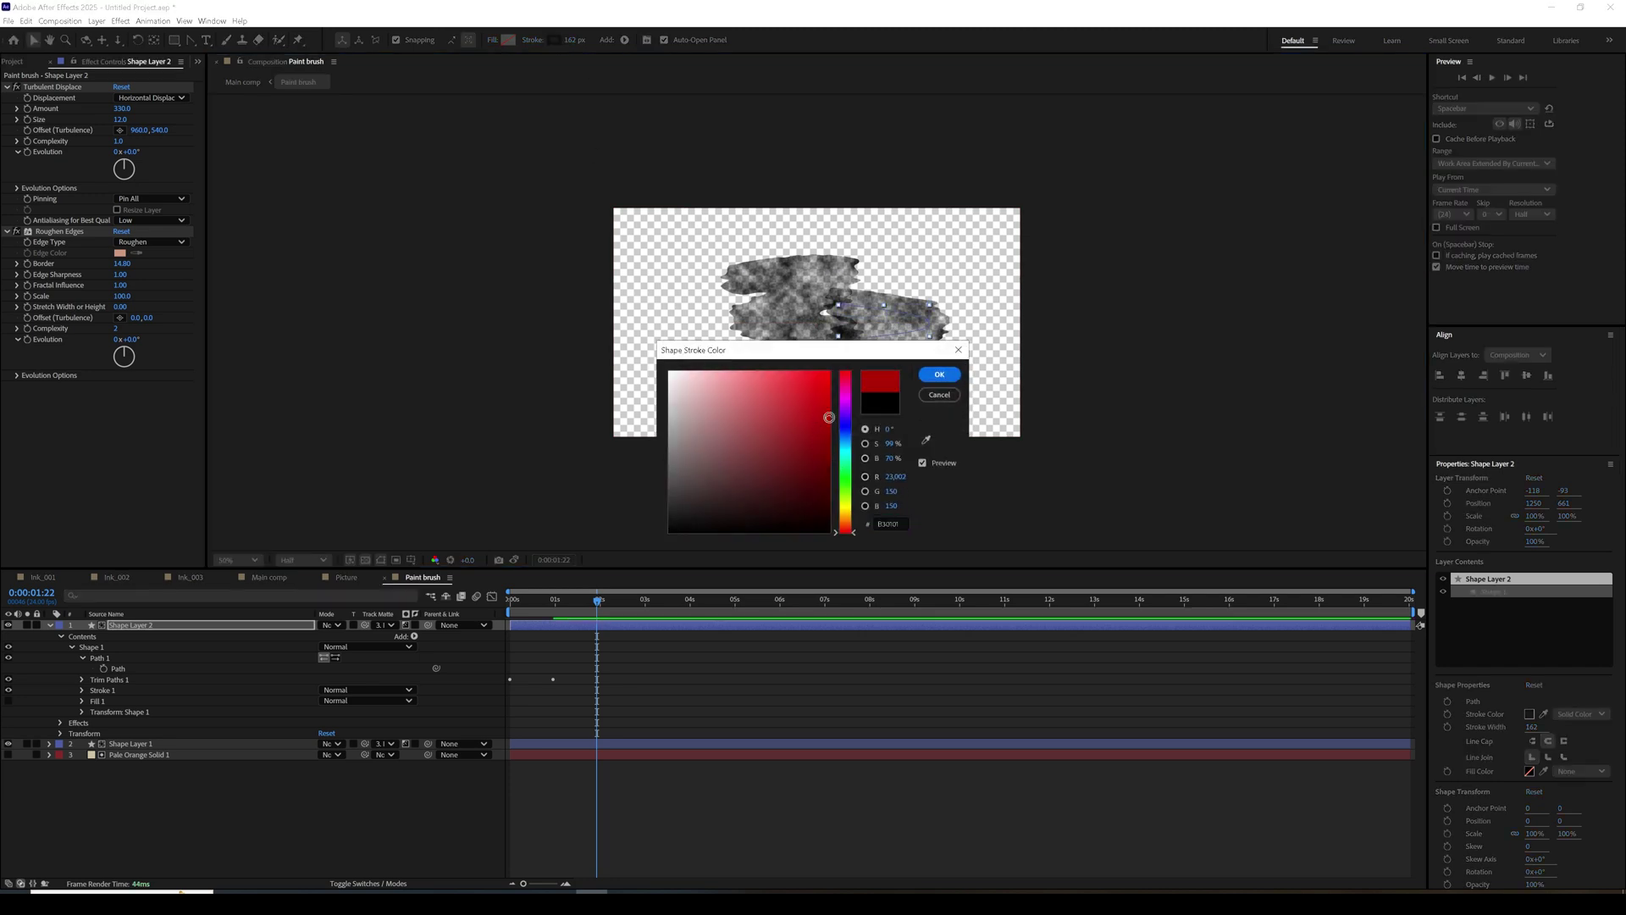
{"action": "left_click", "coordinate": [736, 395]}
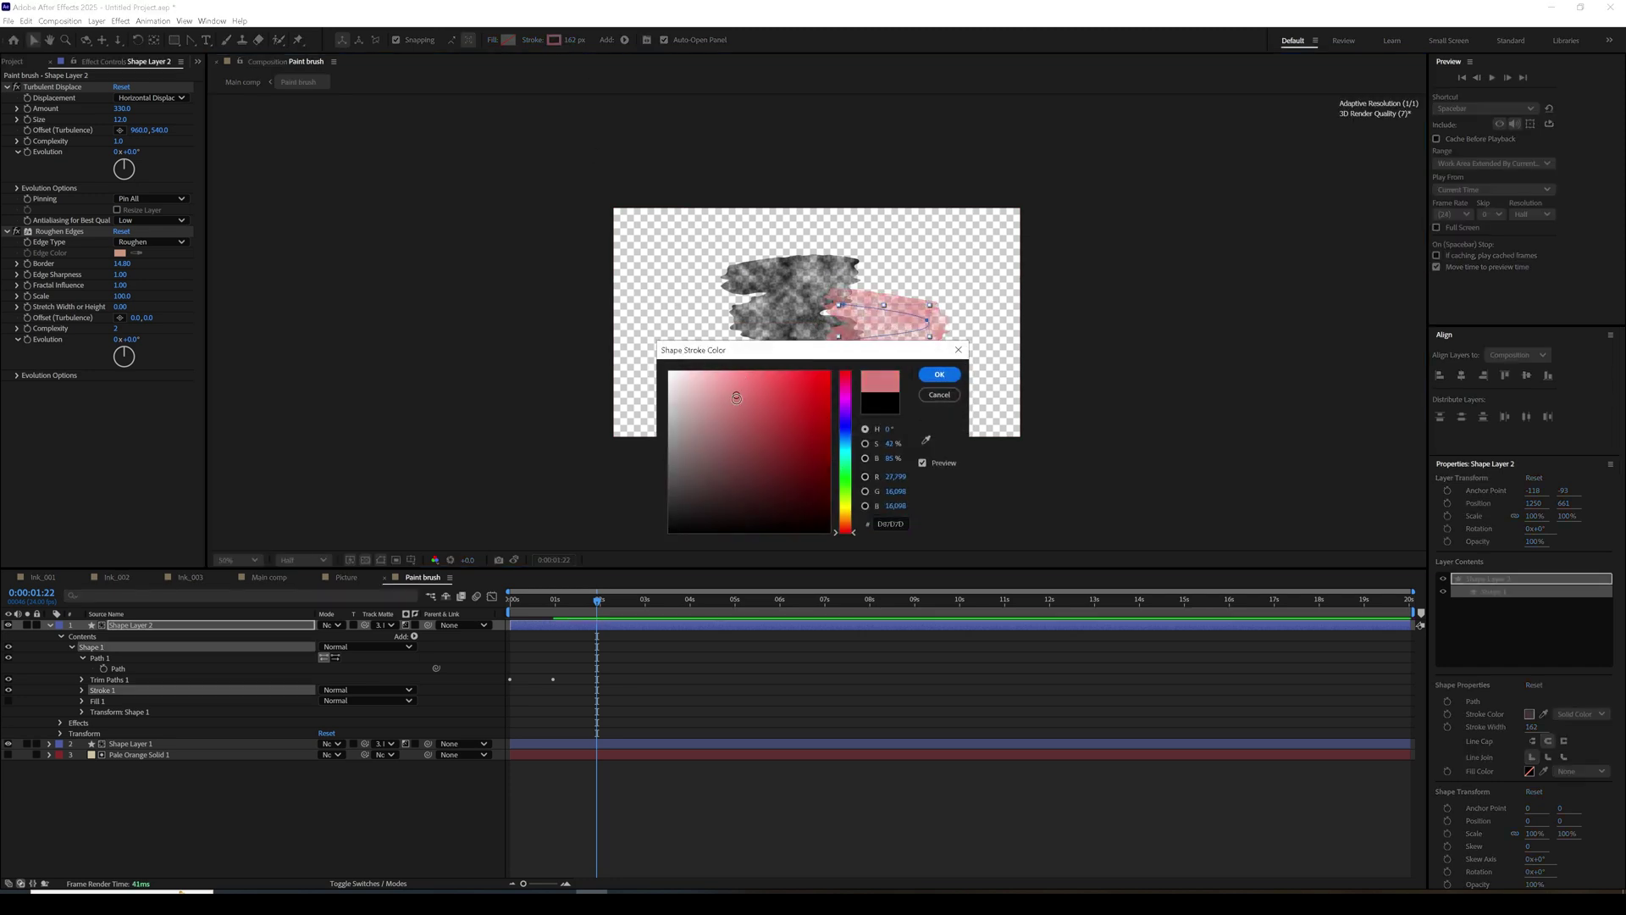
{"action": "left_click", "coordinate": [921, 376]}
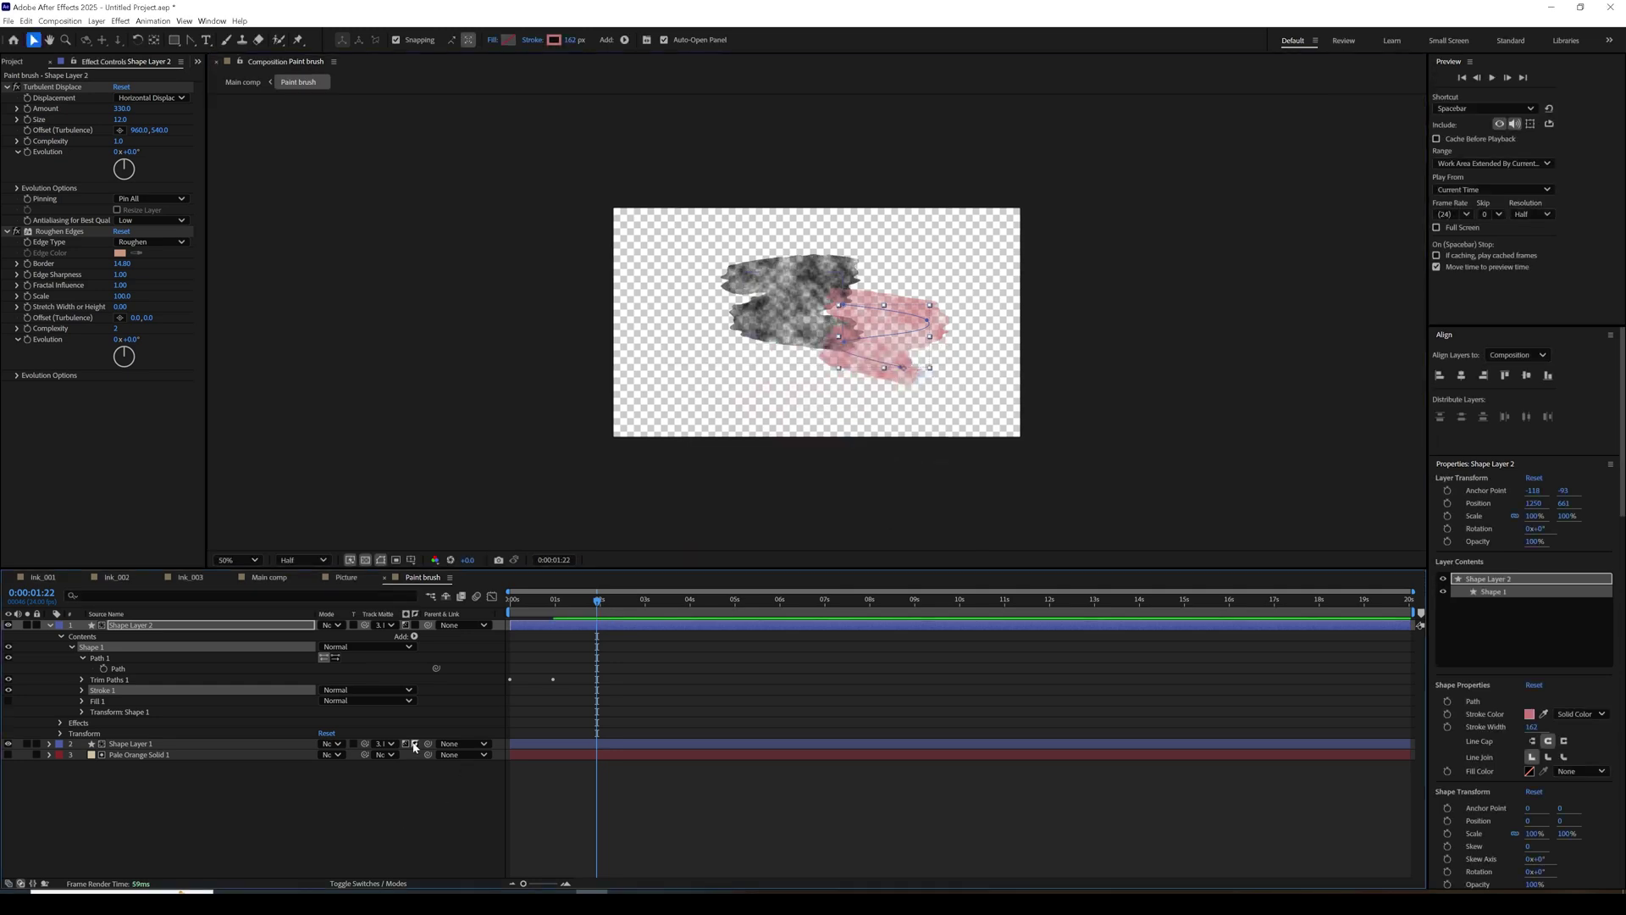
{"action": "left_click", "coordinate": [415, 625]}
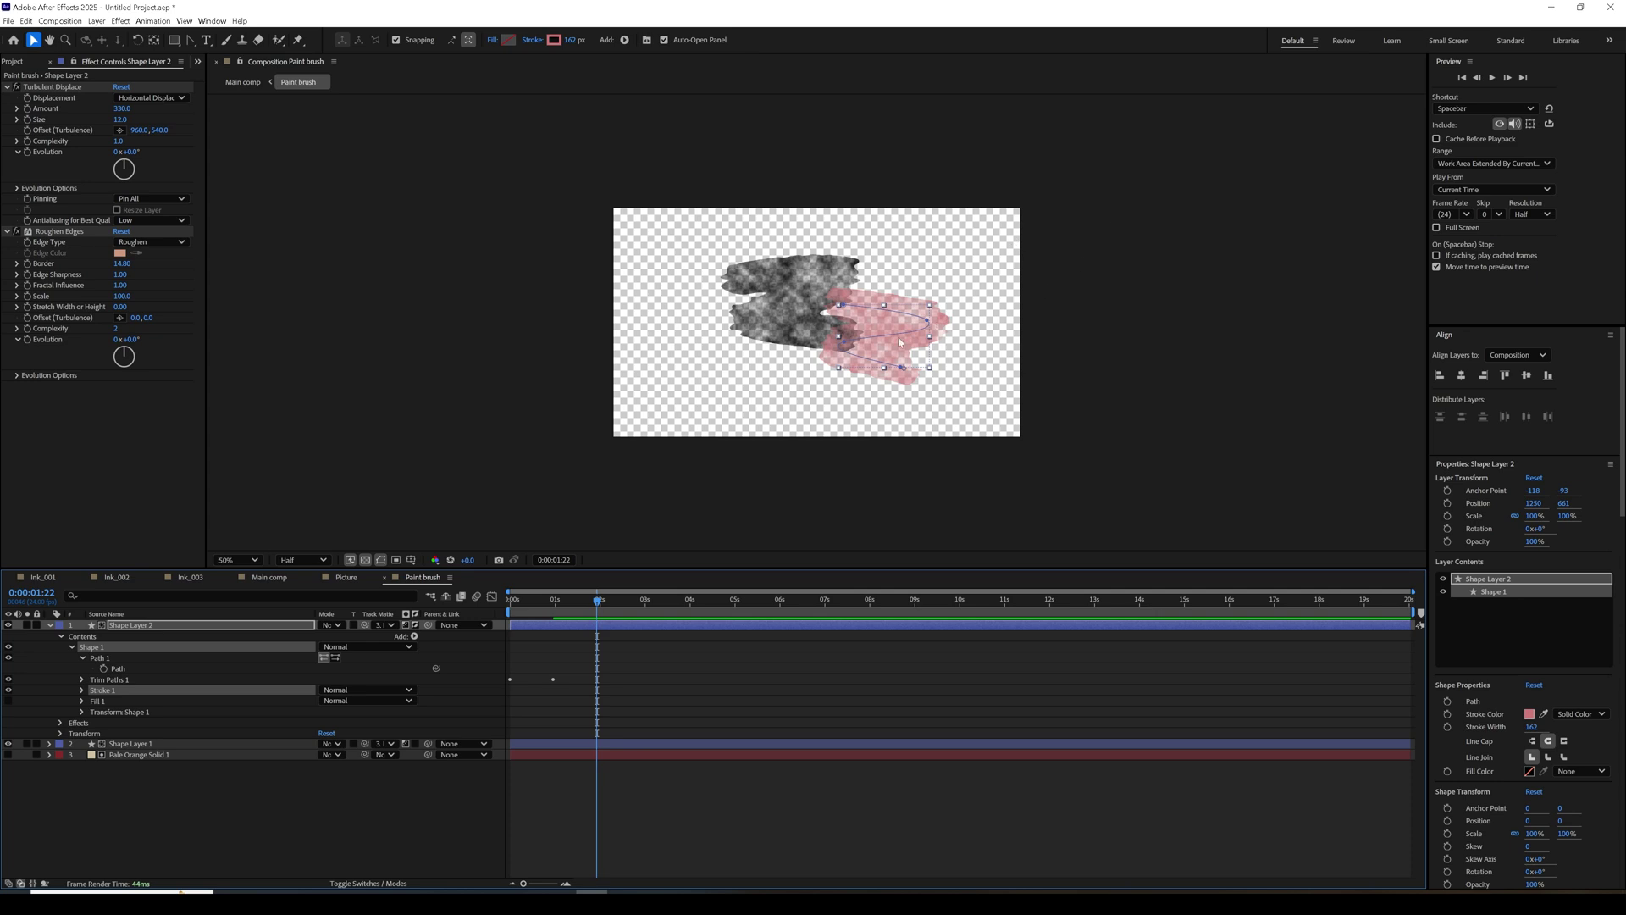
Flip the pink stroke horizontally, place it at the black stroke's upper right, about (1168, 410), and scrub through its animation.
{"action": "mouse_move", "coordinate": [893, 335]}
{"action": "left_mouse_down"}
{"action": "mouse_move", "coordinate": [911, 301]}
{"action": "mouse_move", "coordinate": [834, 351]}
{"action": "mouse_move", "coordinate": [880, 330]}
{"action": "left_mouse_up"}
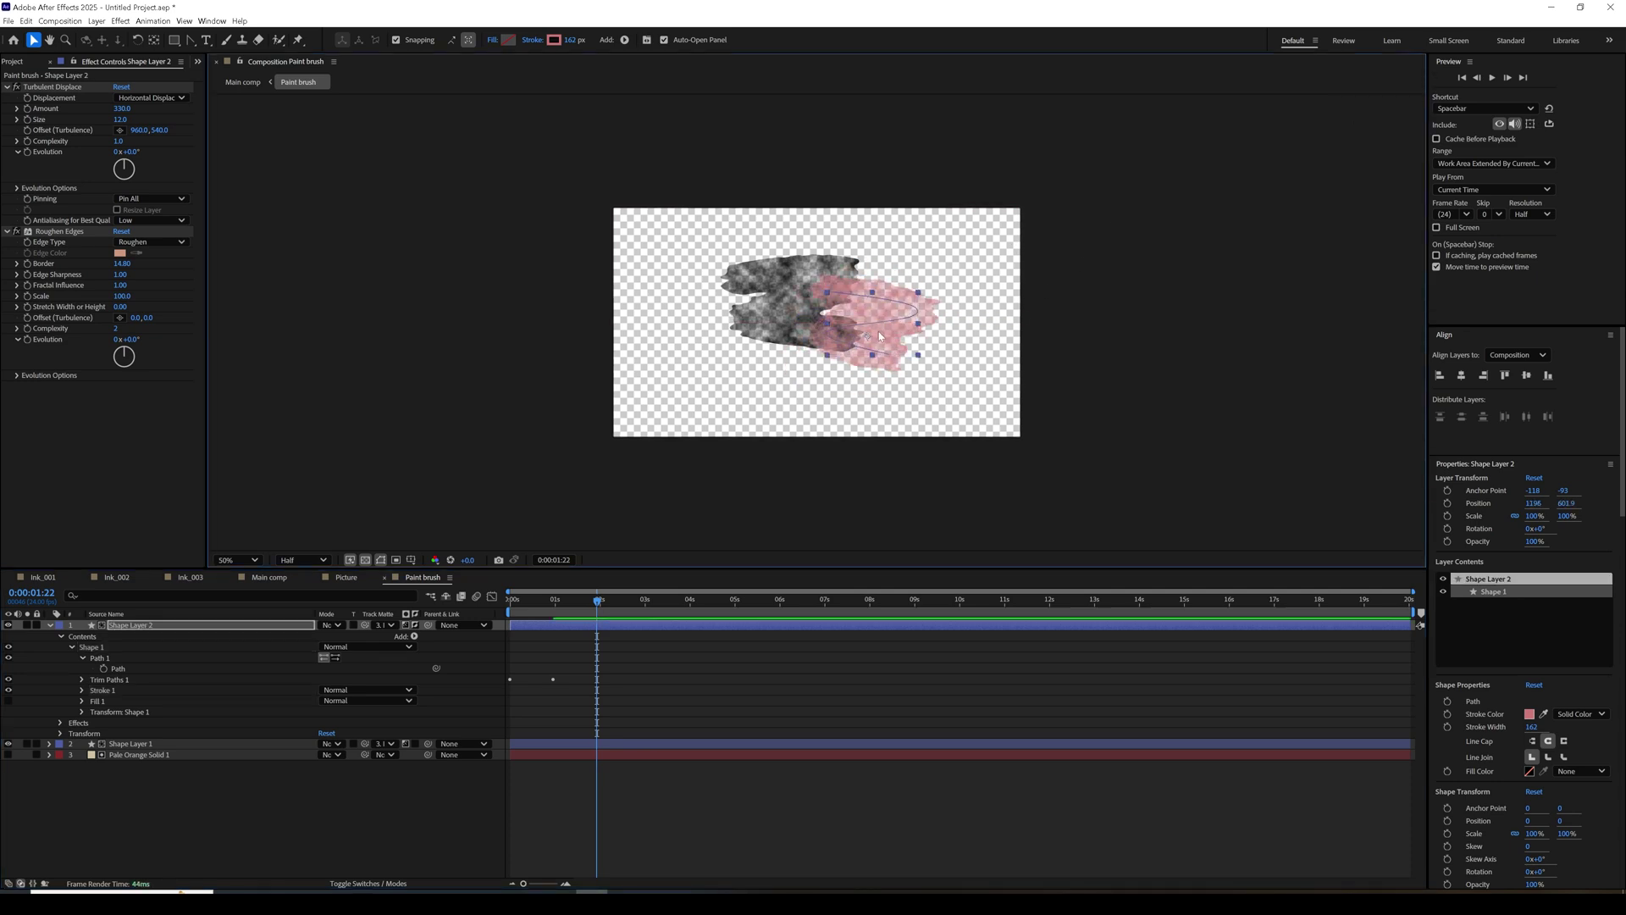
{"action": "right_click", "coordinate": [879, 332]}
{"action": "mouse_move", "coordinate": [940, 392]}
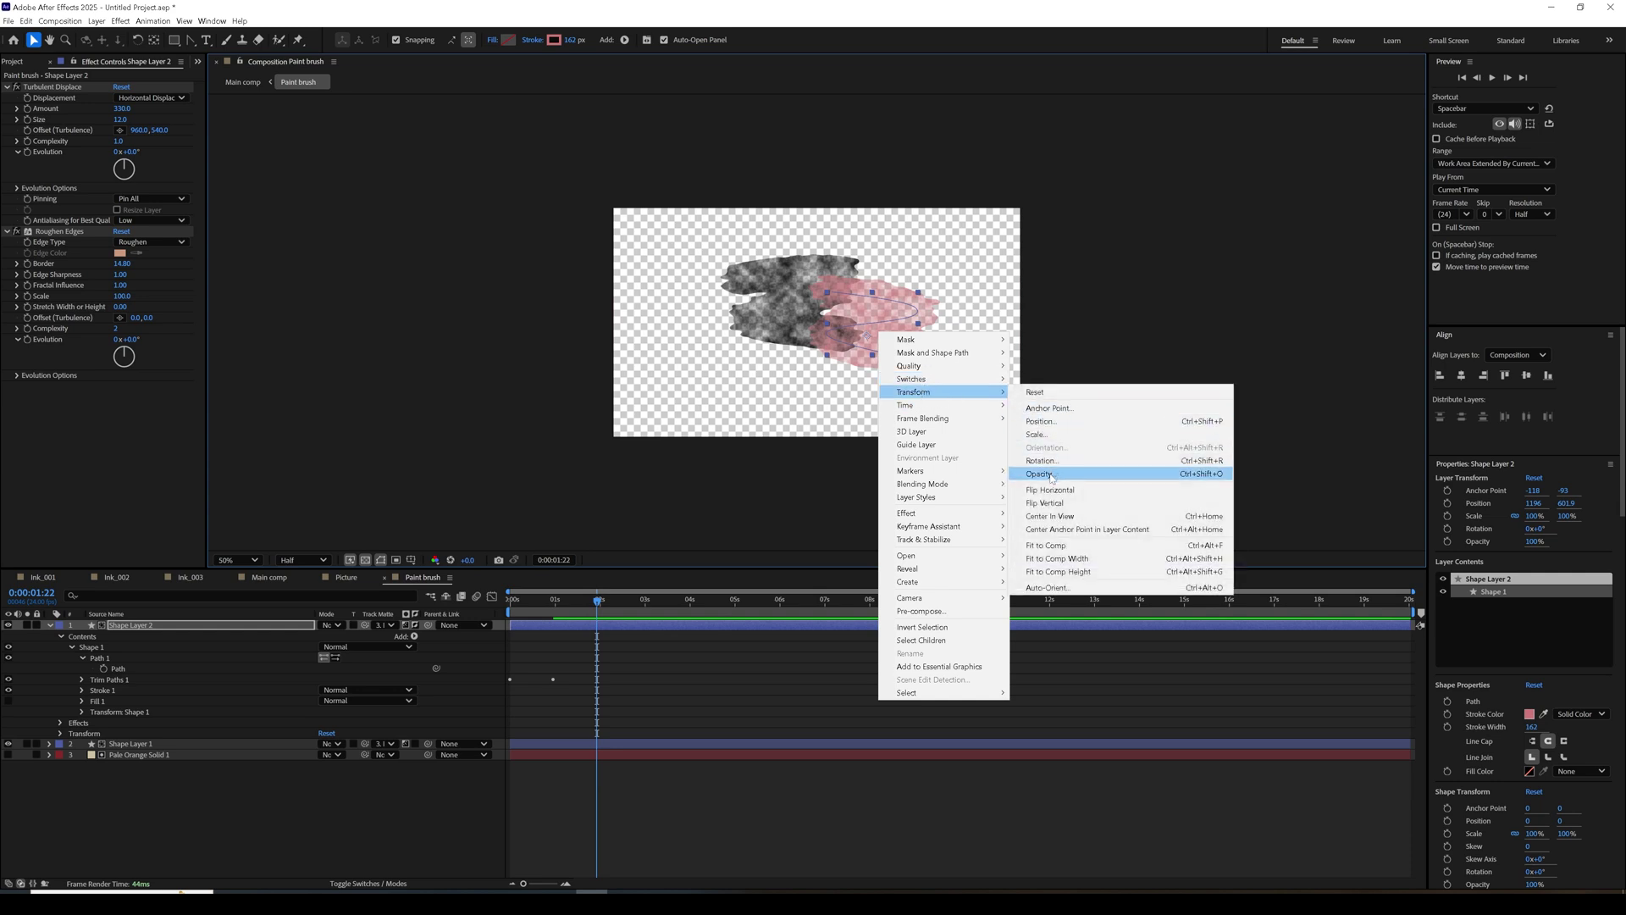
{"action": "left_click", "coordinate": [1053, 490]}
{"action": "mouse_move", "coordinate": [868, 375]}
{"action": "left_mouse_down"}
{"action": "mouse_move", "coordinate": [917, 309]}
{"action": "mouse_move", "coordinate": [891, 299]}
{"action": "left_mouse_up"}
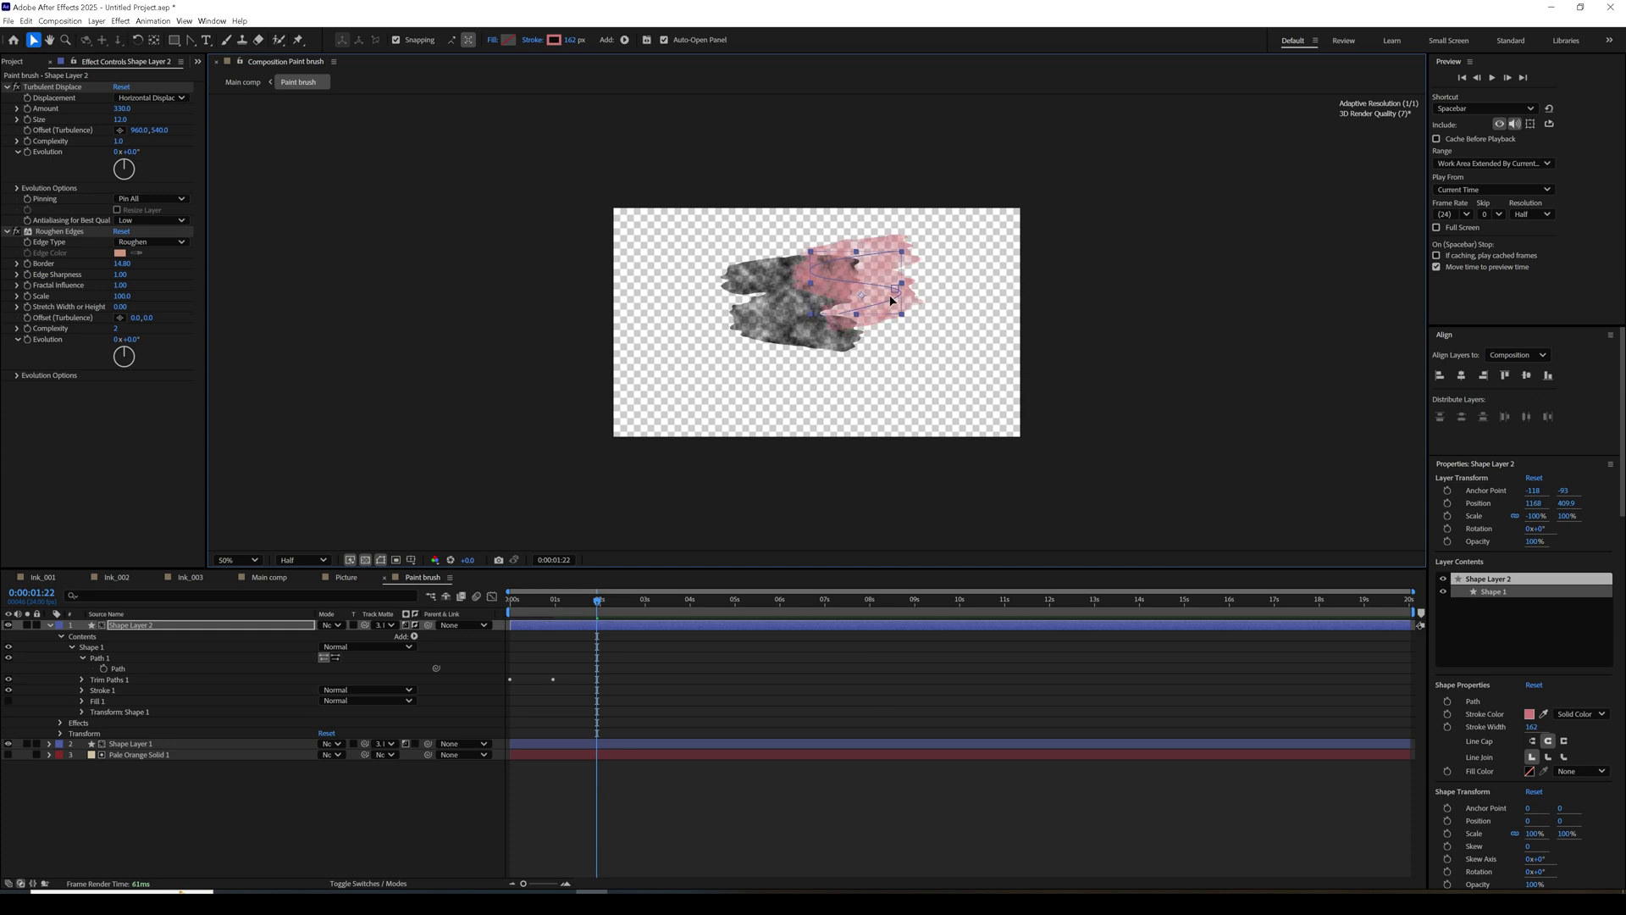
{"action": "mouse_move", "coordinate": [517, 605]}
{"action": "left_mouse_down"}
{"action": "mouse_move", "coordinate": [641, 599]}
{"action": "mouse_move", "coordinate": [510, 601]}
{"action": "mouse_move", "coordinate": [585, 601]}
{"action": "left_mouse_up"}
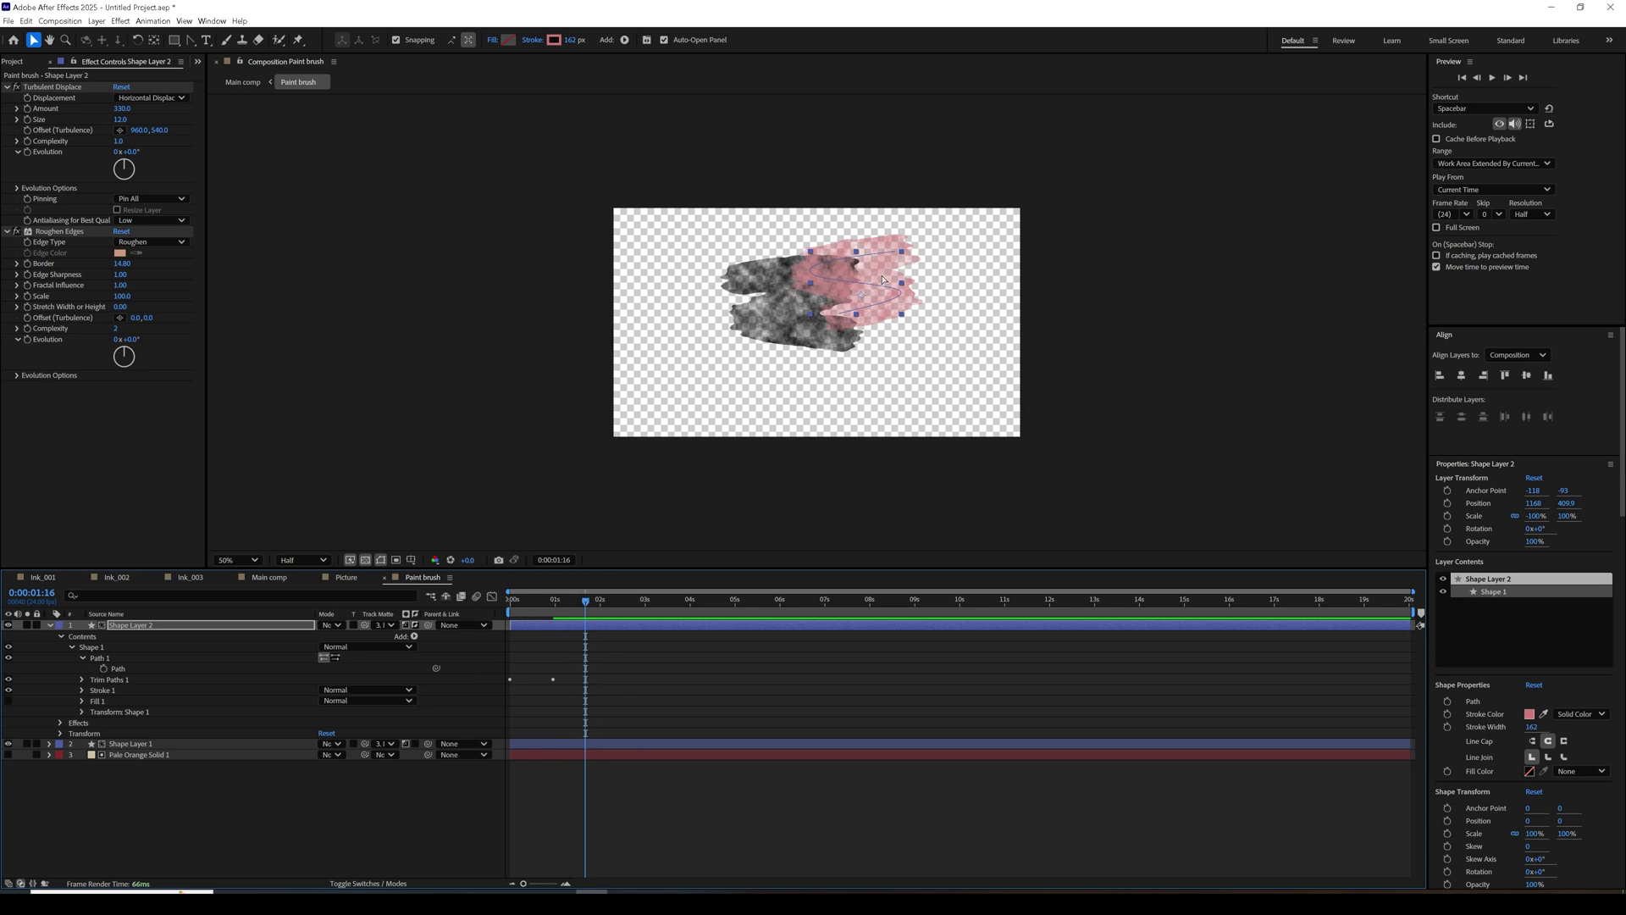
Duplicate the pink stroke, flip the copy horizontally and place it below the first pink stroke at about (1206, 686).
{"action": "key", "text": "ctrl+d"}
{"action": "mouse_move", "coordinate": [884, 285]}
{"action": "left_mouse_down"}
{"action": "mouse_move", "coordinate": [767, 356]}
{"action": "mouse_move", "coordinate": [802, 361]}
{"action": "left_mouse_up"}
{"action": "right_click", "coordinate": [801, 364]}
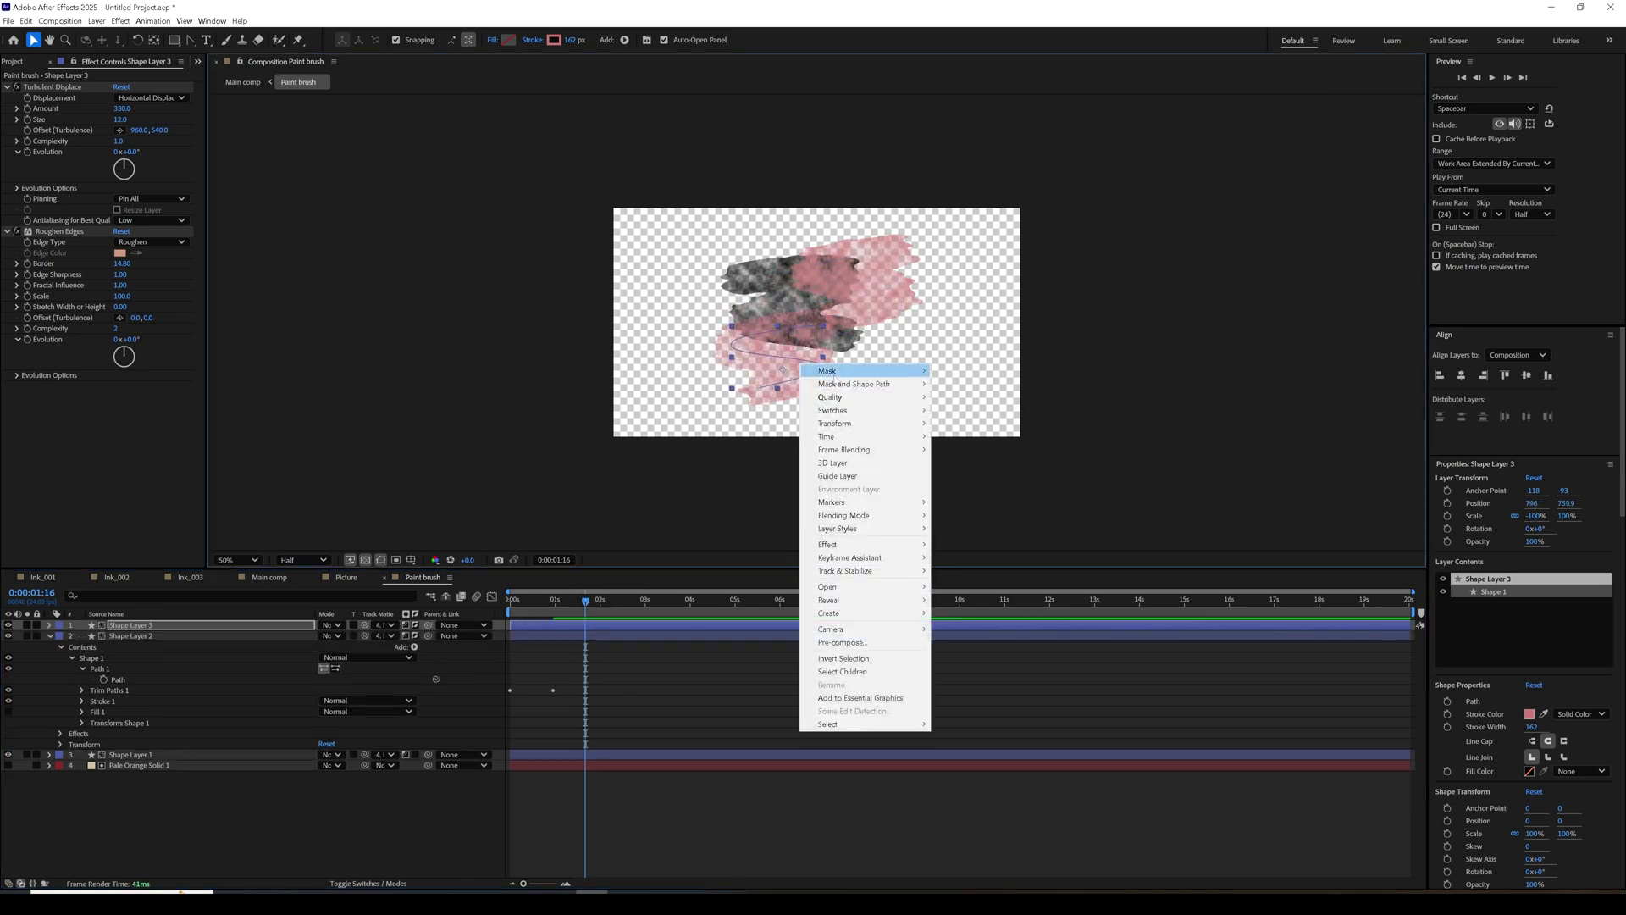
{"action": "mouse_move", "coordinate": [849, 431]}
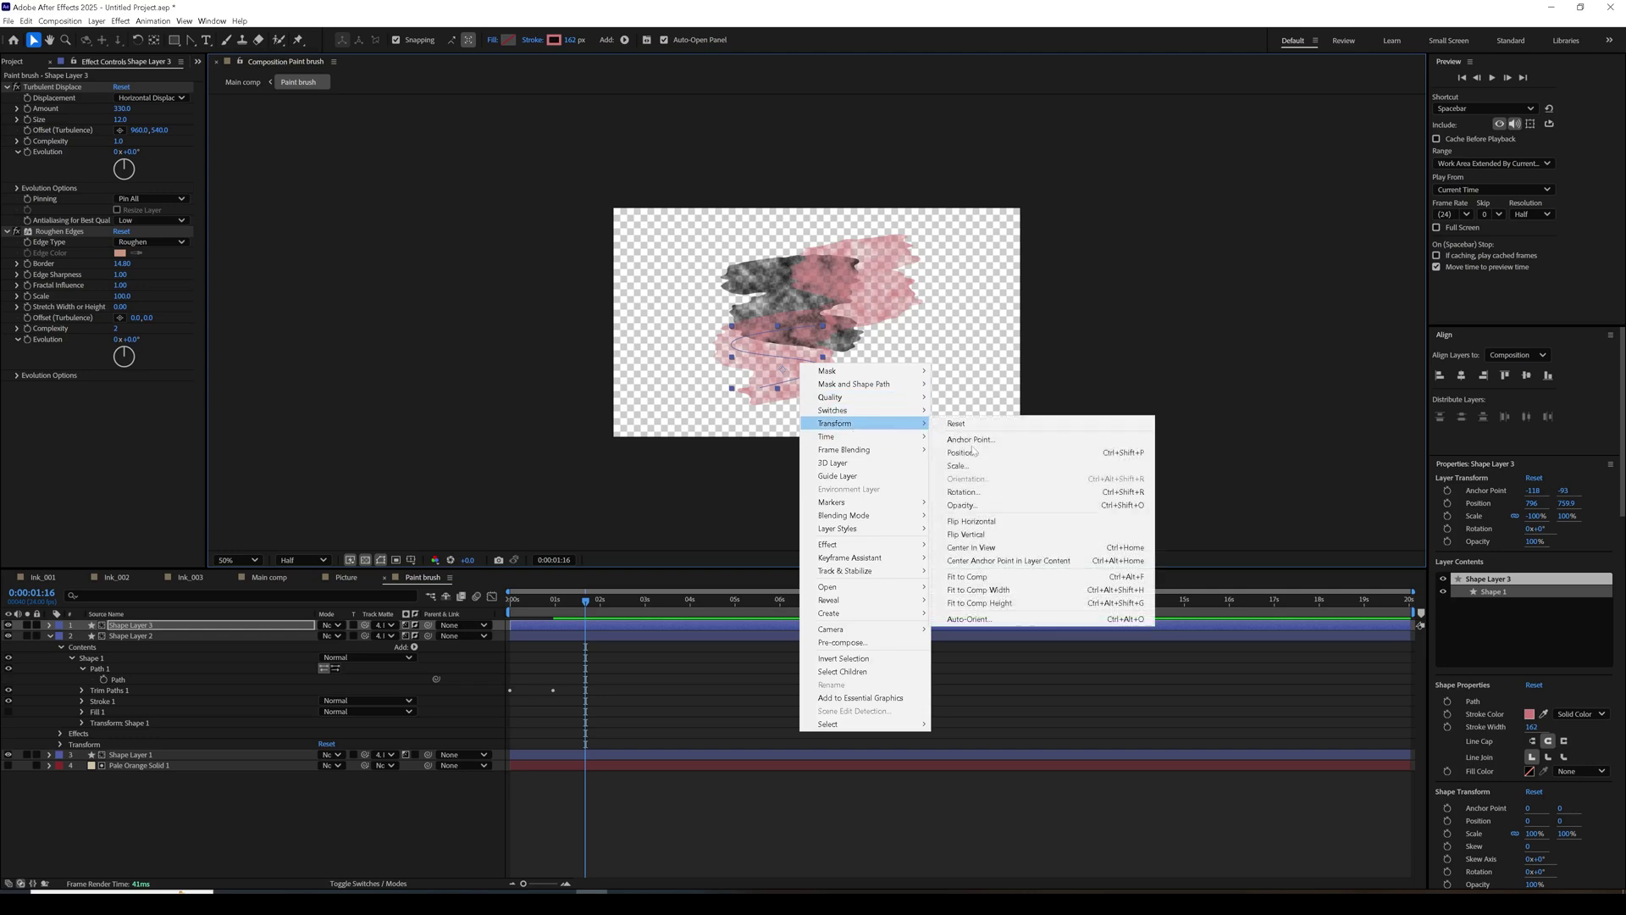
{"action": "left_click", "coordinate": [1024, 521]}
{"action": "left_click_drag", "start_coordinate": [834, 391], "coordinate": [900, 366]}
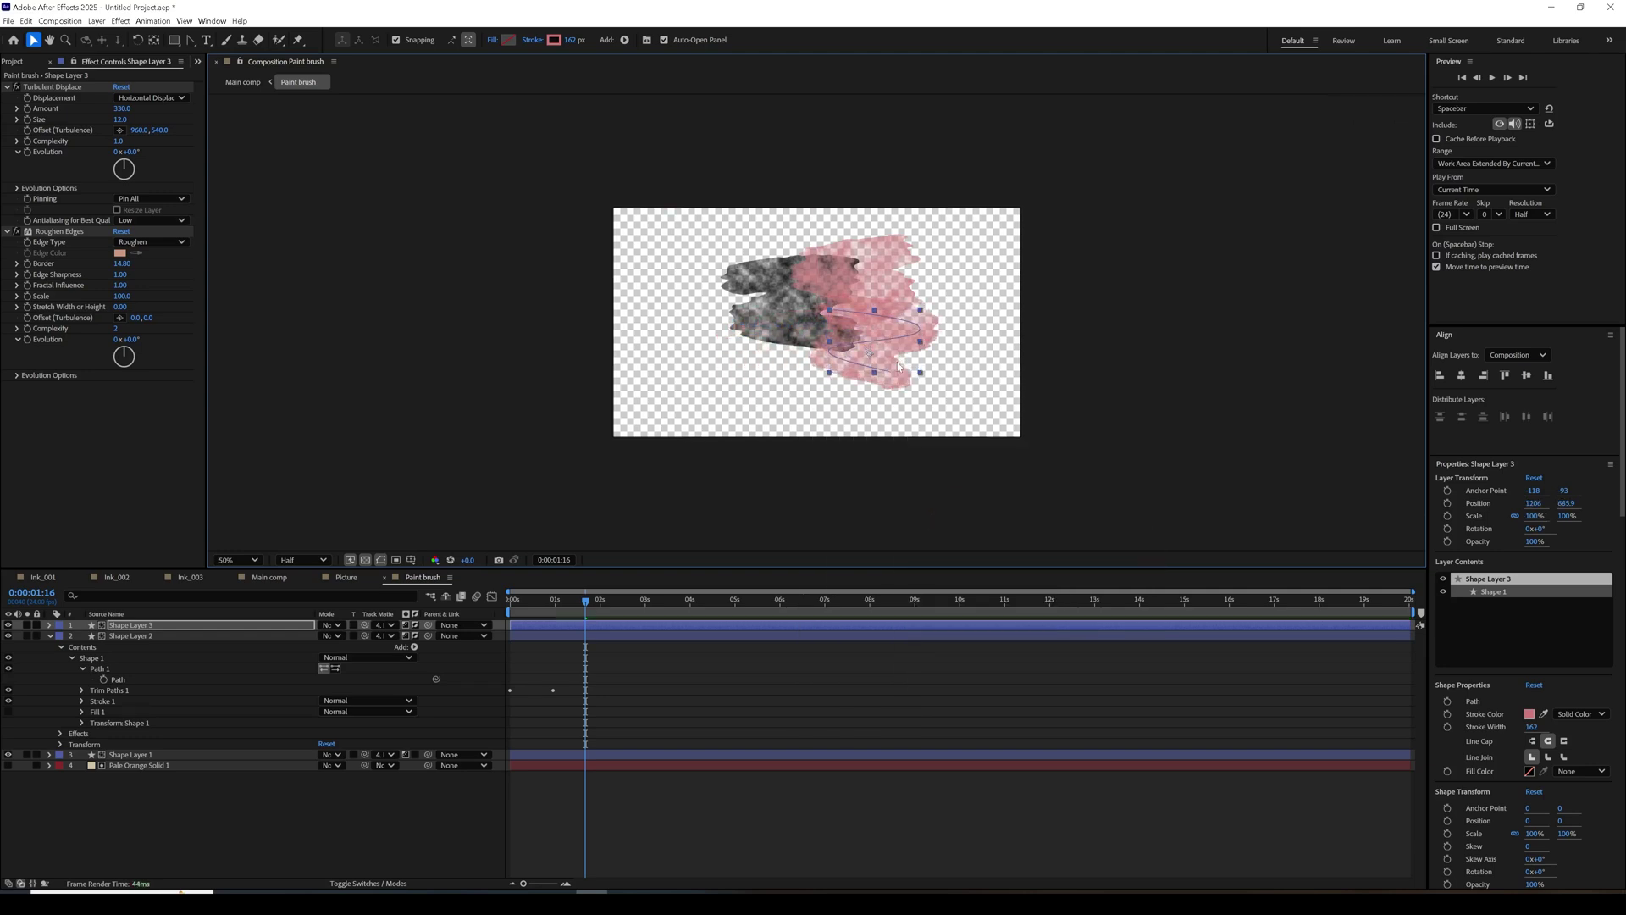
Change the stroke colour of Shape Layer 3 to a light cyan.
{"action": "left_click", "coordinate": [554, 41]}
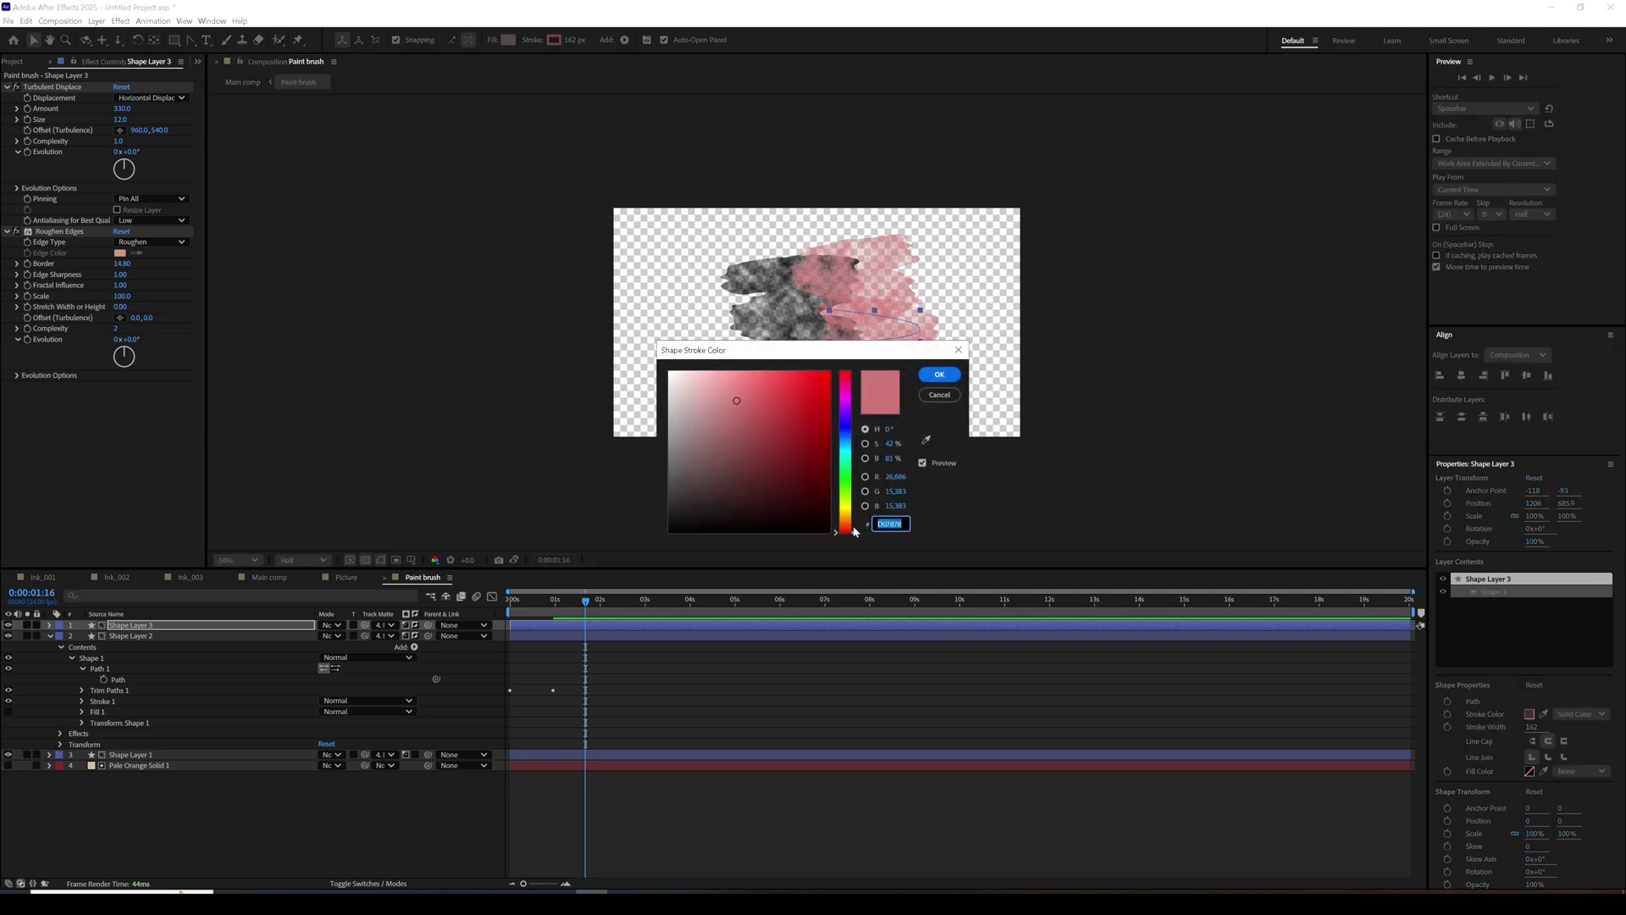
{"action": "left_click", "coordinate": [847, 438]}
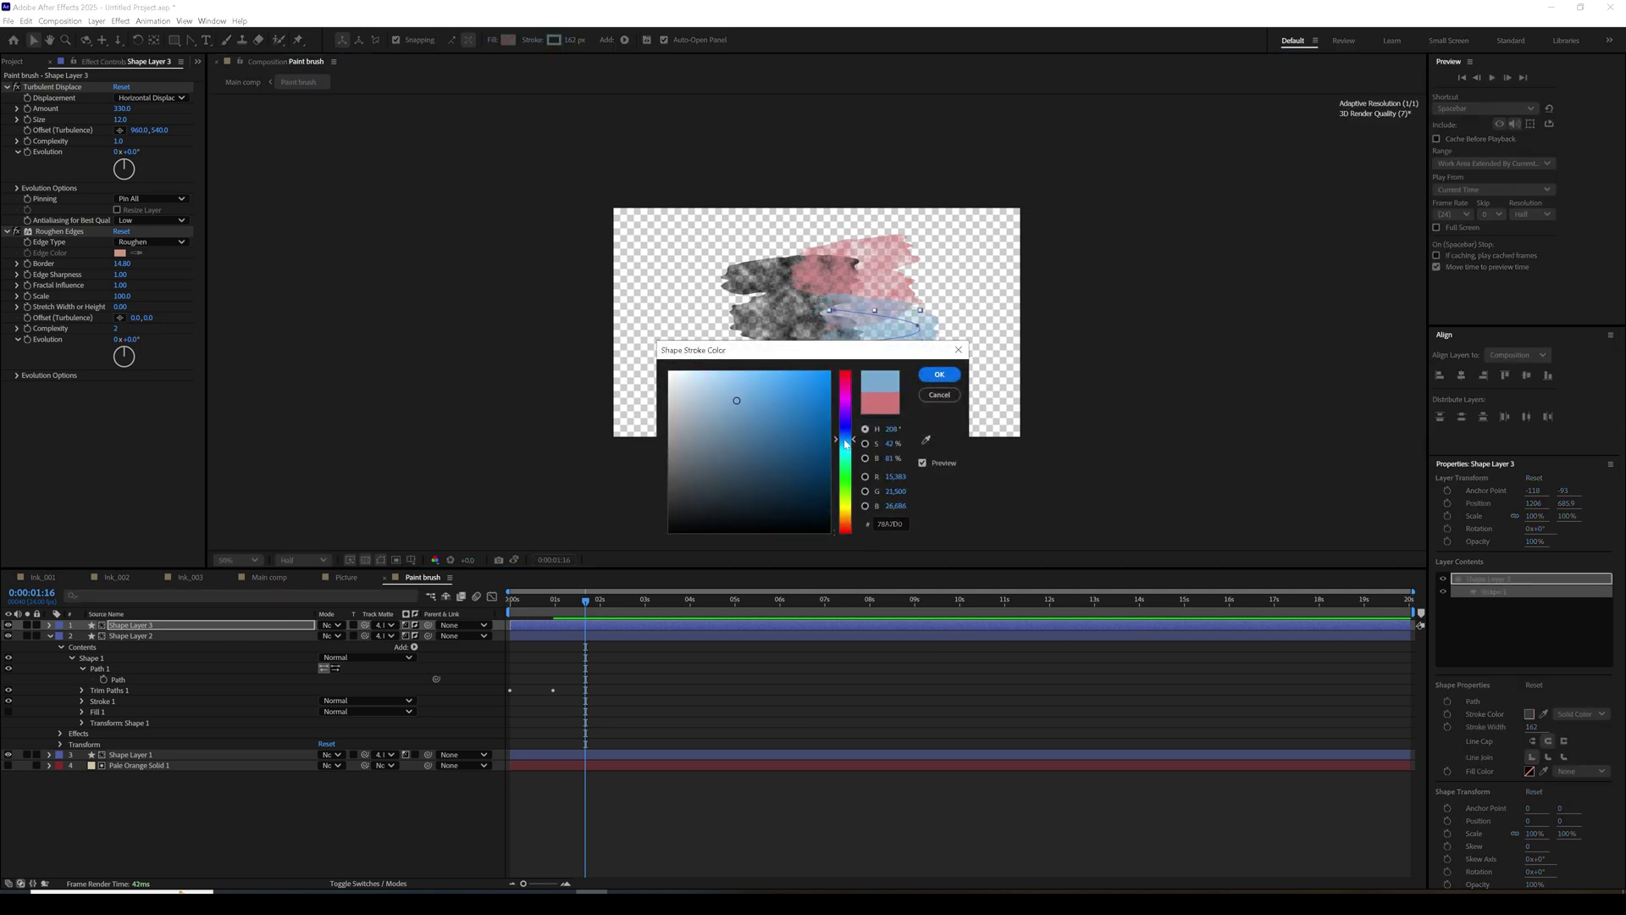
{"action": "left_click", "coordinate": [845, 450]}
{"action": "left_click", "coordinate": [939, 374]}
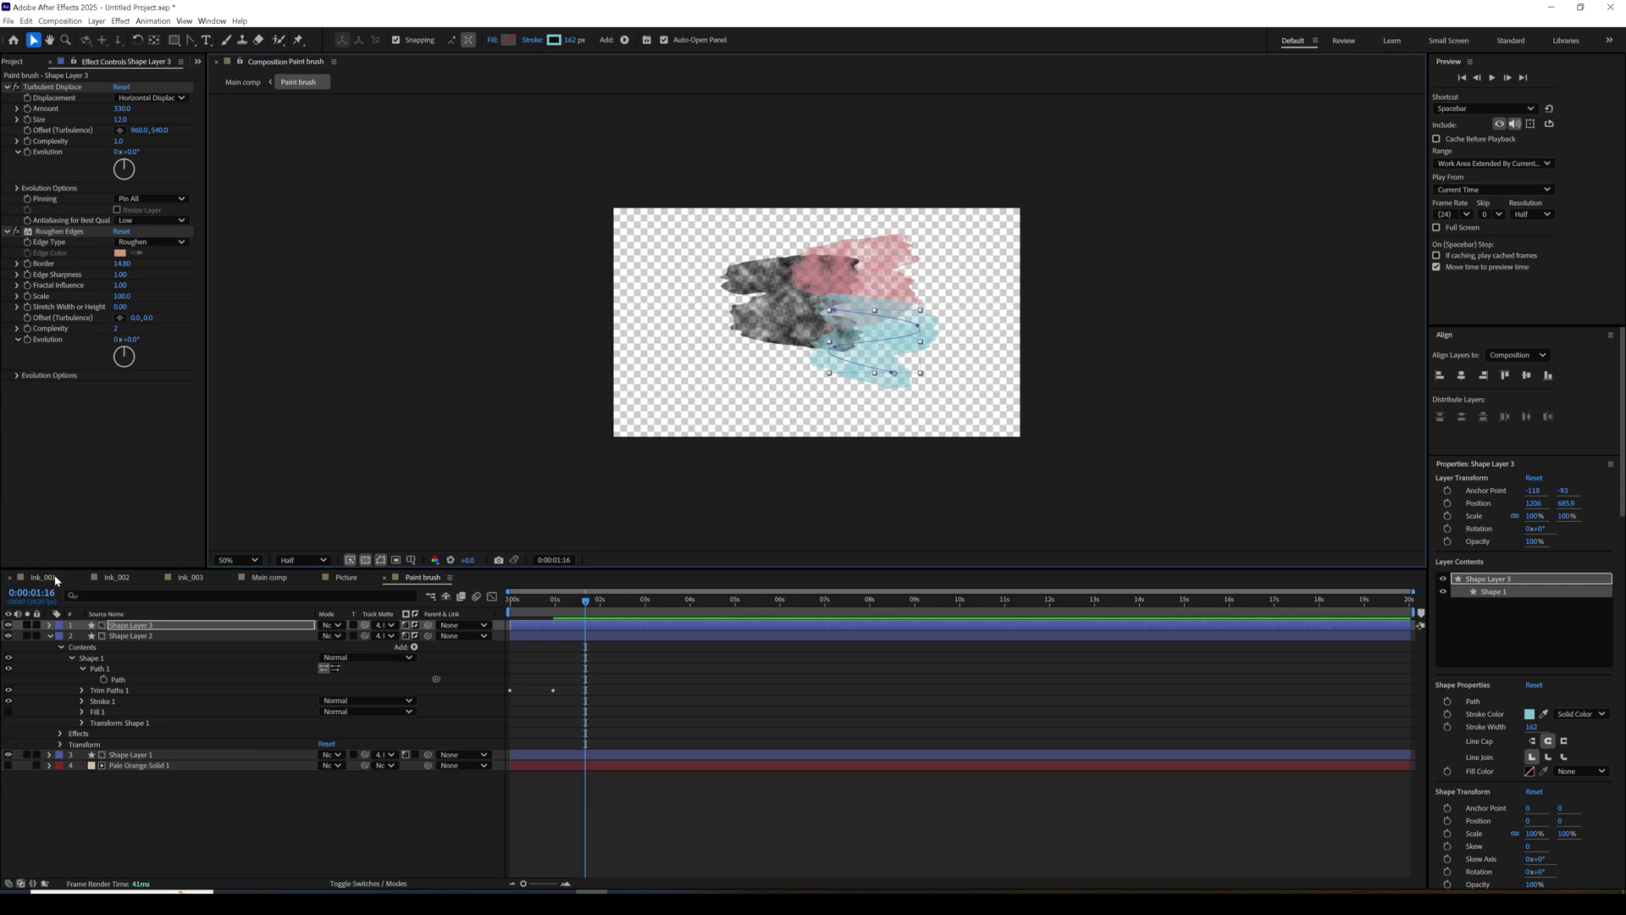
In Main comp, end the work area at 4 seconds, preview the reveal and park the playhead at 0:00:03:03.
{"action": "left_click", "coordinate": [271, 578]}
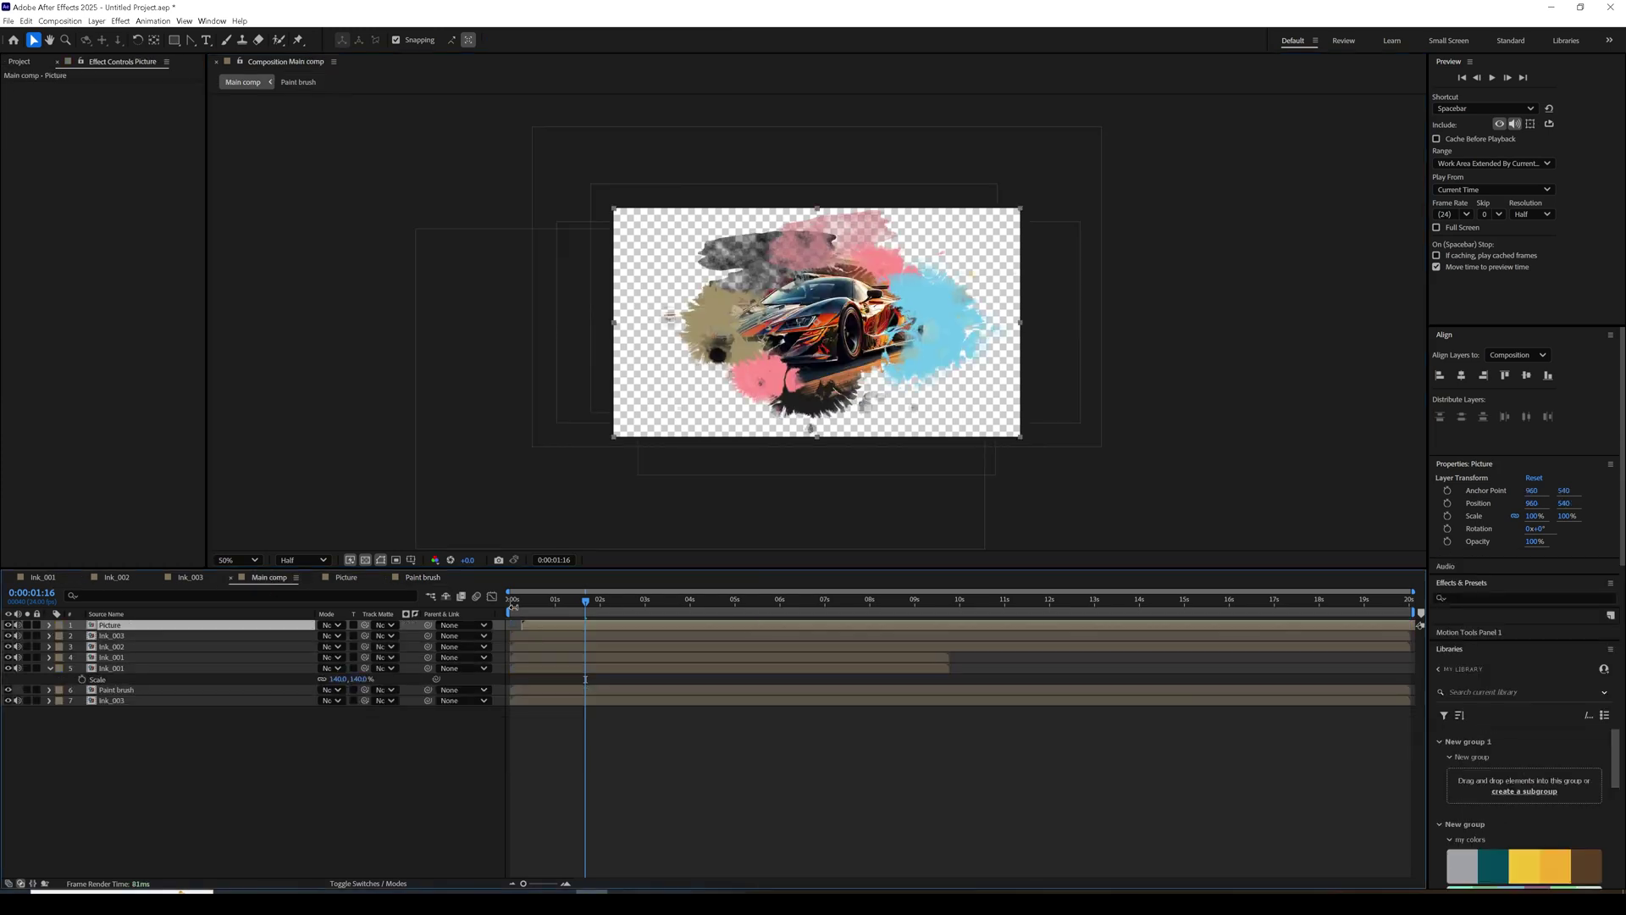
{"action": "left_click_drag", "start_coordinate": [511, 605], "coordinate": [692, 614]}
{"action": "key", "text": "n"}
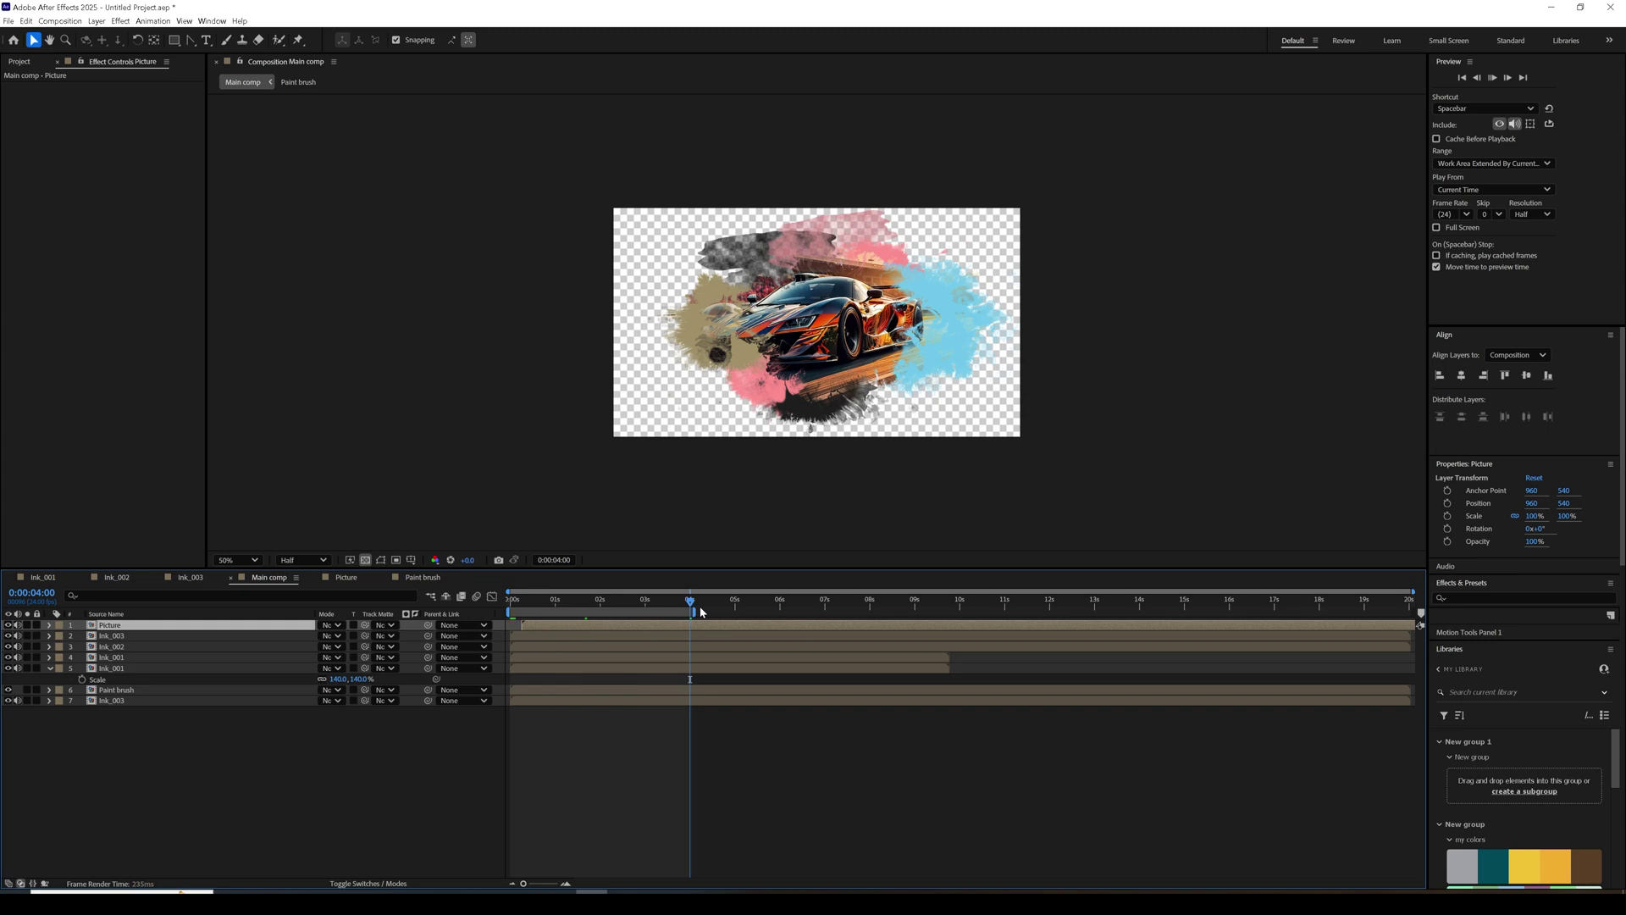
{"action": "key", "text": "space"}
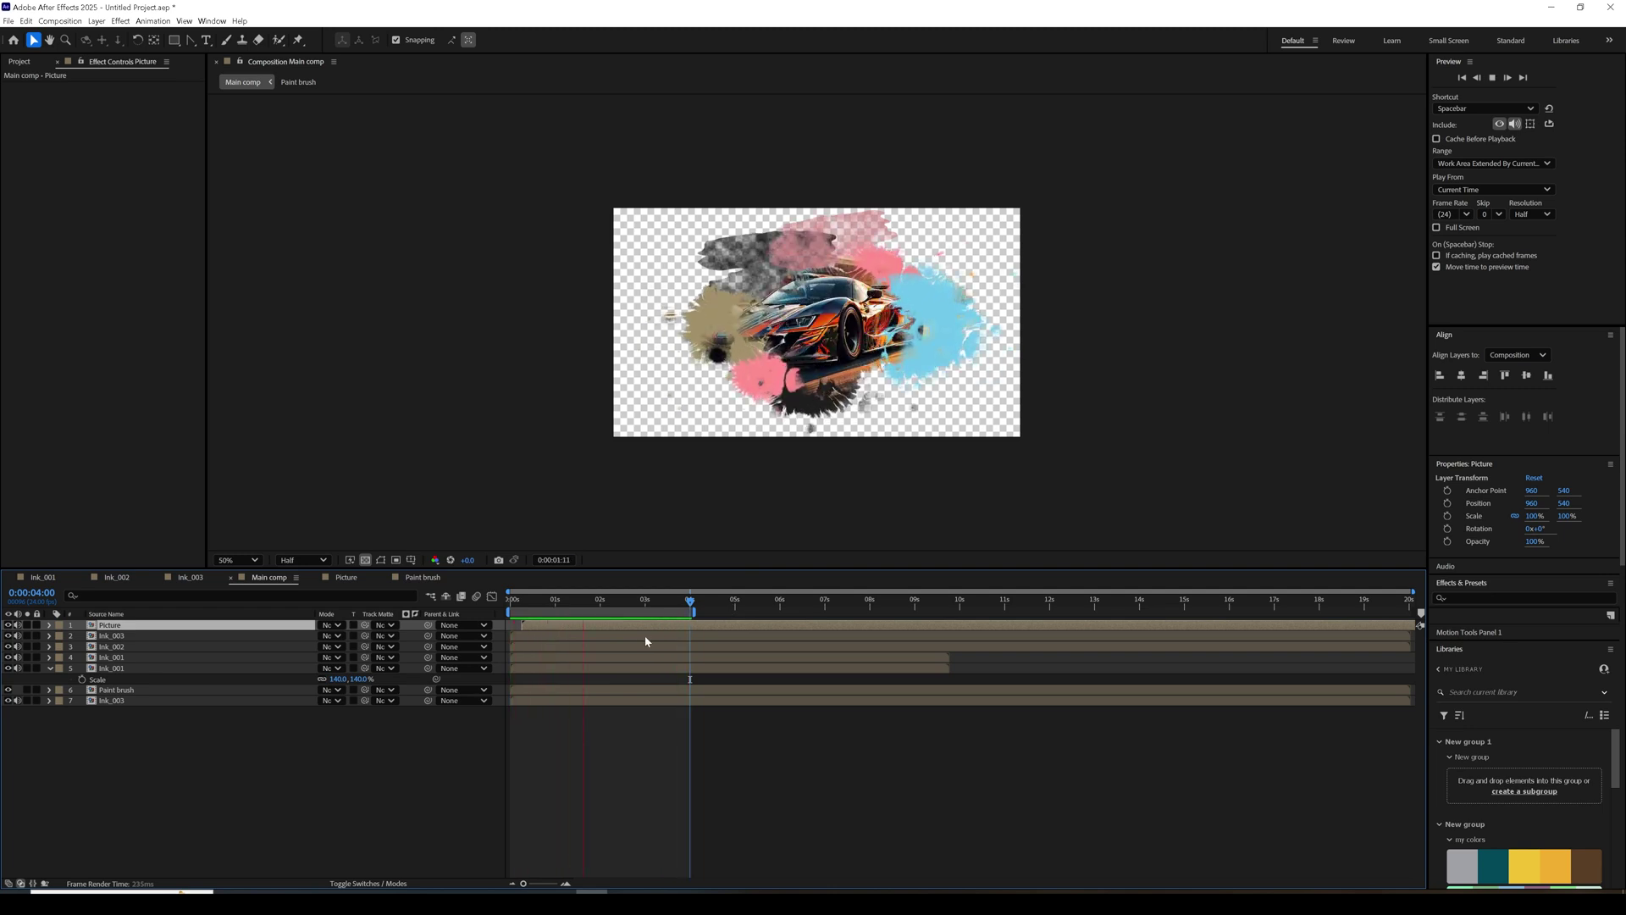
{"action": "left_click", "coordinate": [650, 606]}
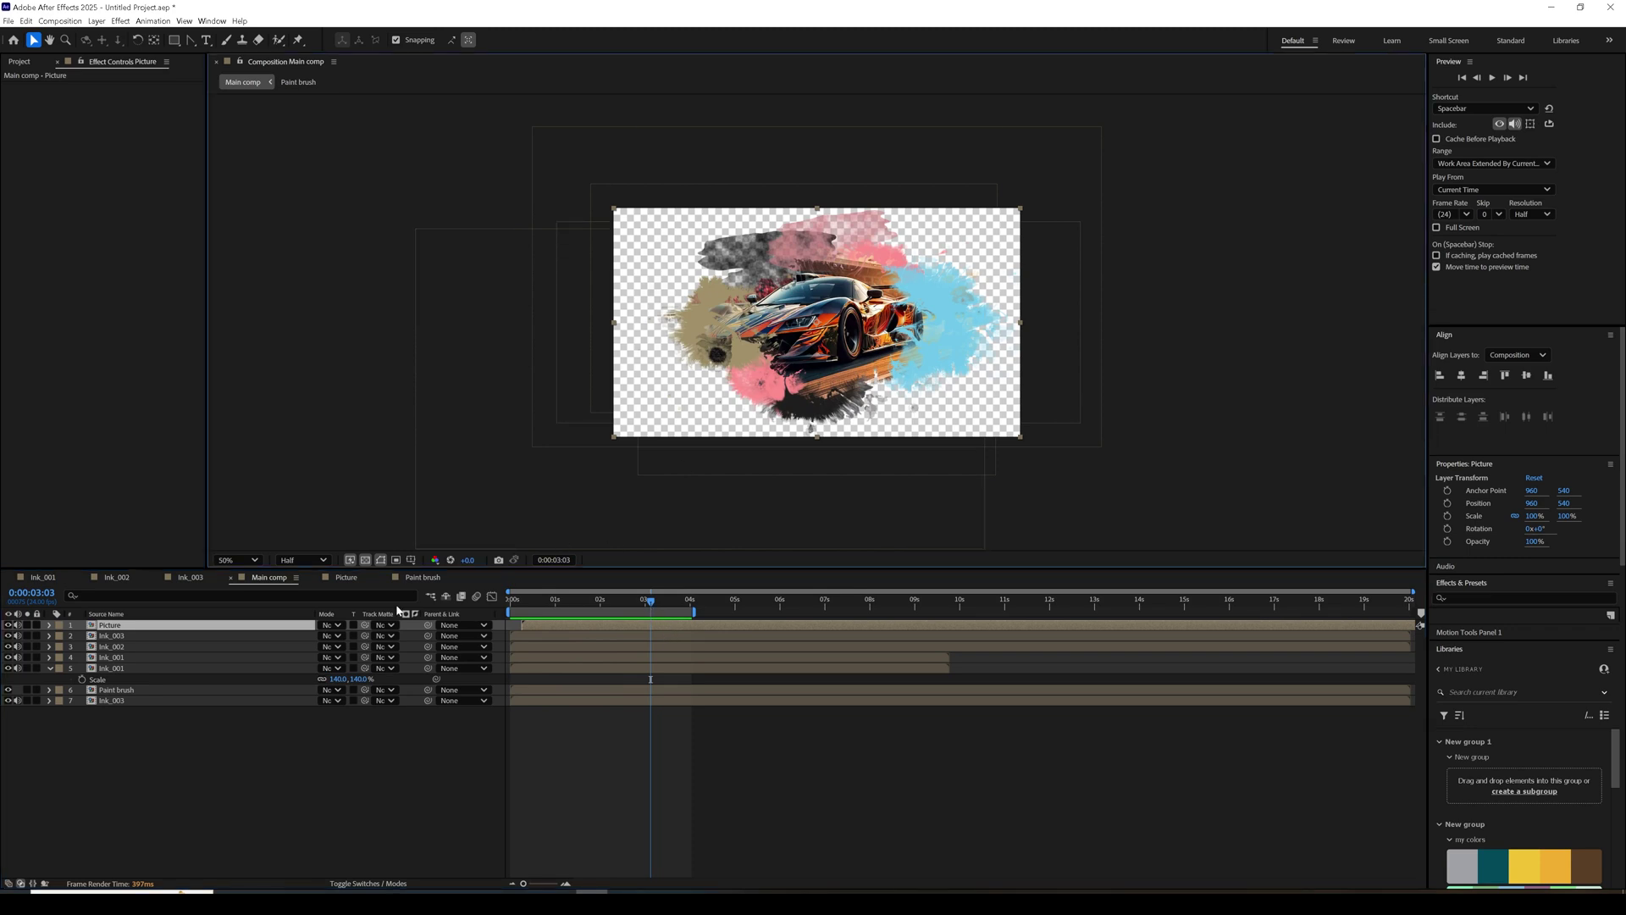
Apply a Fill effect to the Ink_003 splash on layer 2 of Main comp.
{"action": "left_click", "coordinate": [227, 636]}
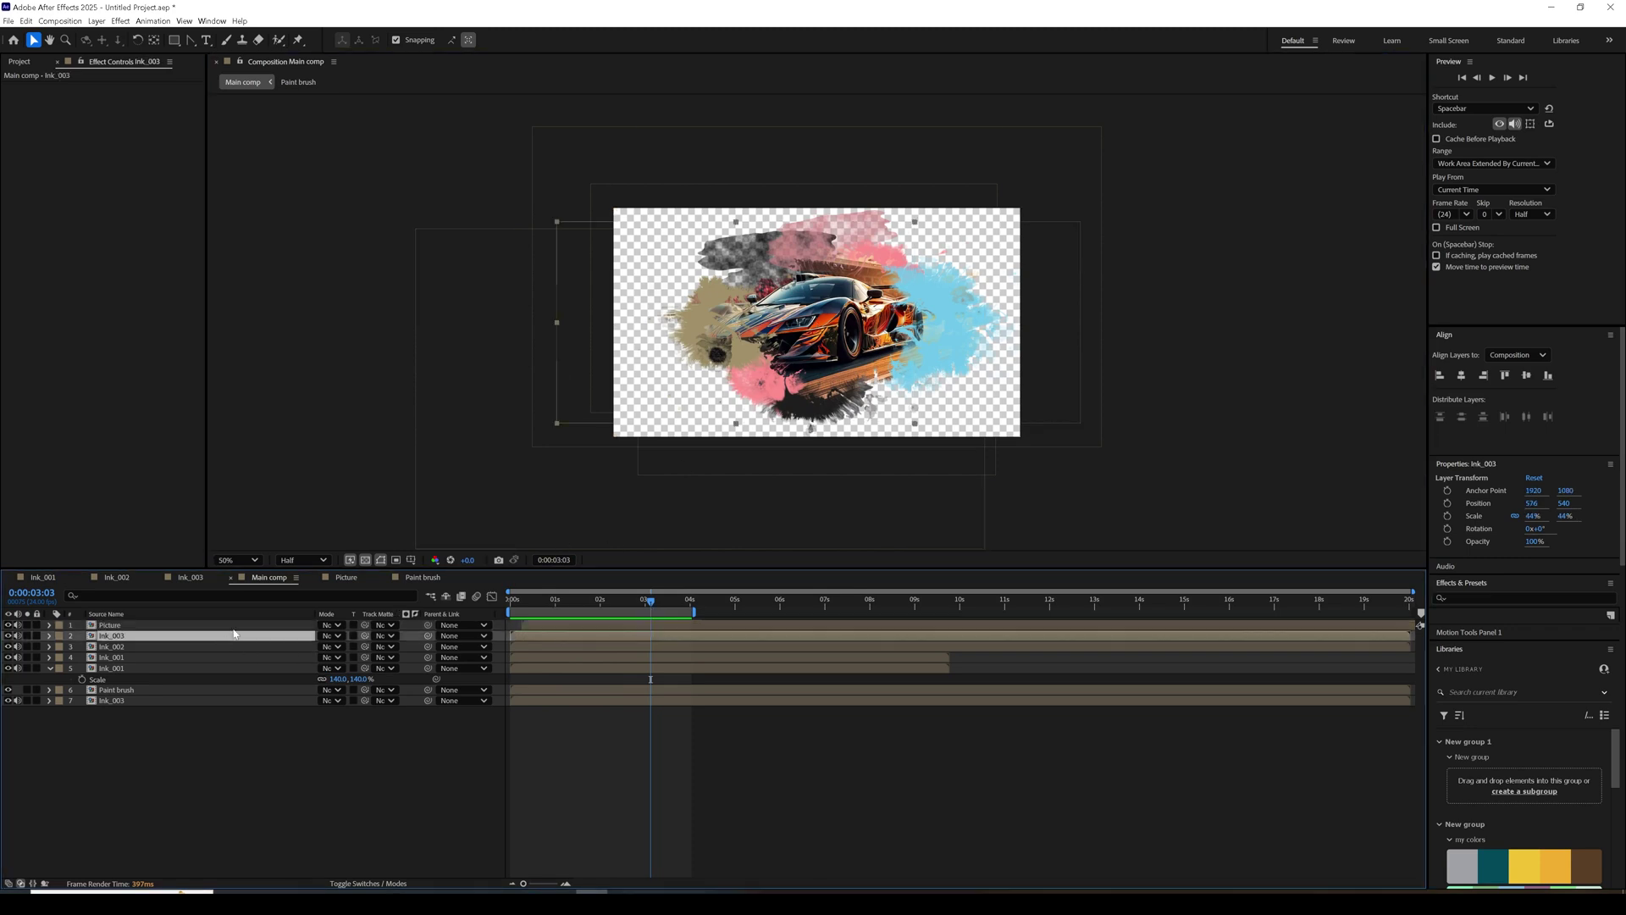
{"action": "left_click", "coordinate": [8, 637]}
{"action": "left_click", "coordinate": [8, 637]}
{"action": "left_click", "coordinate": [121, 21]}
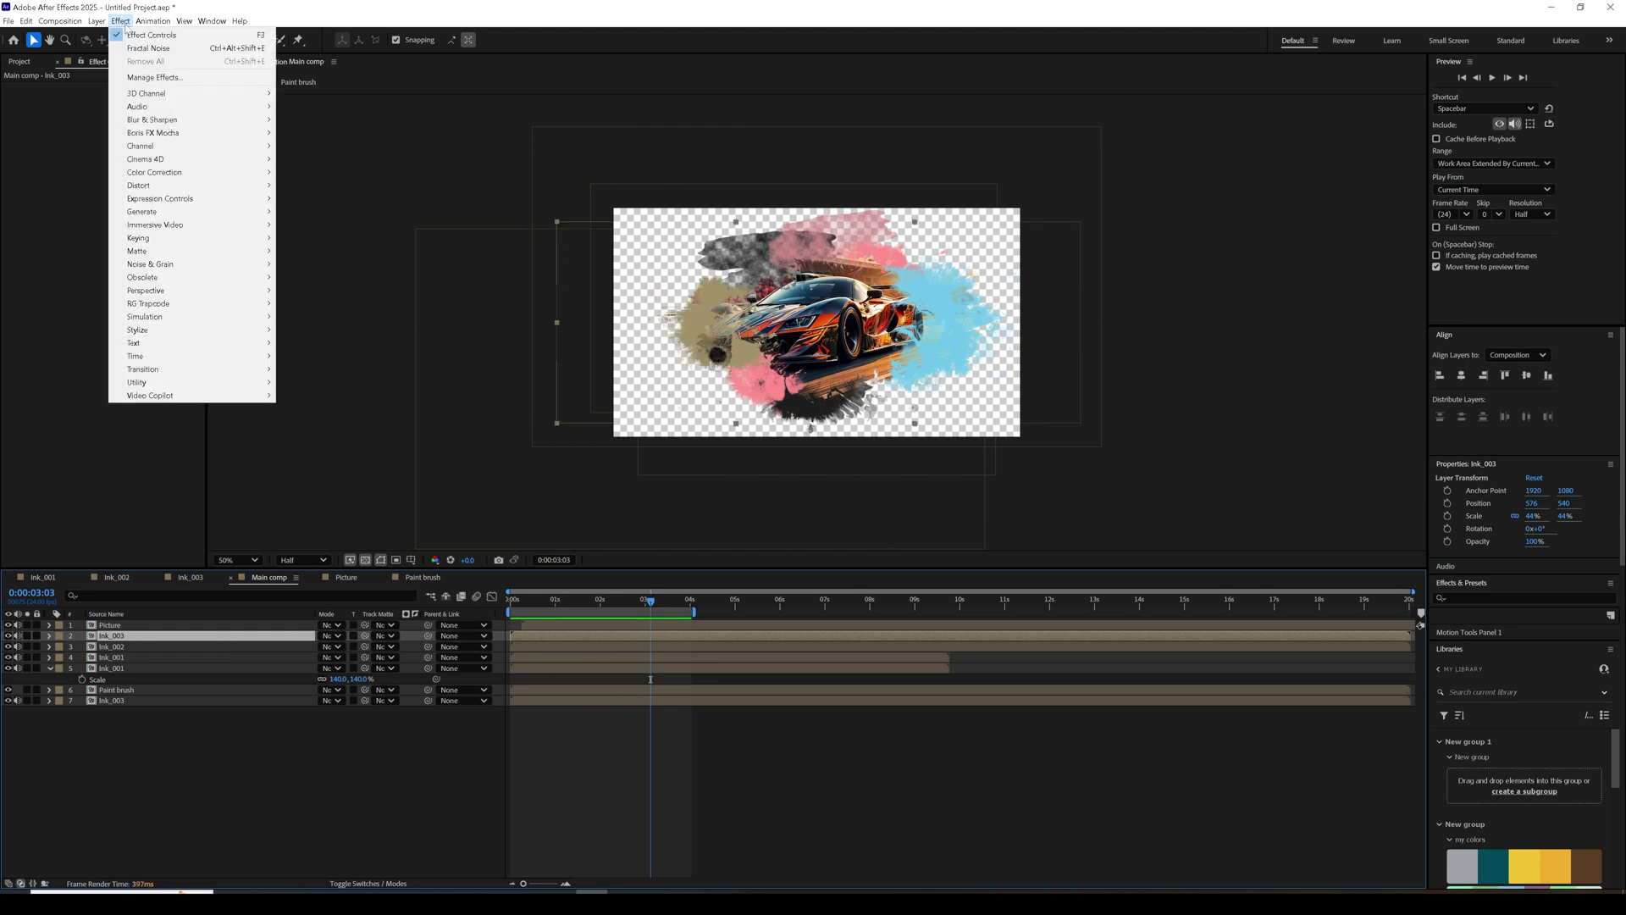
{"action": "mouse_move", "coordinate": [155, 222]}
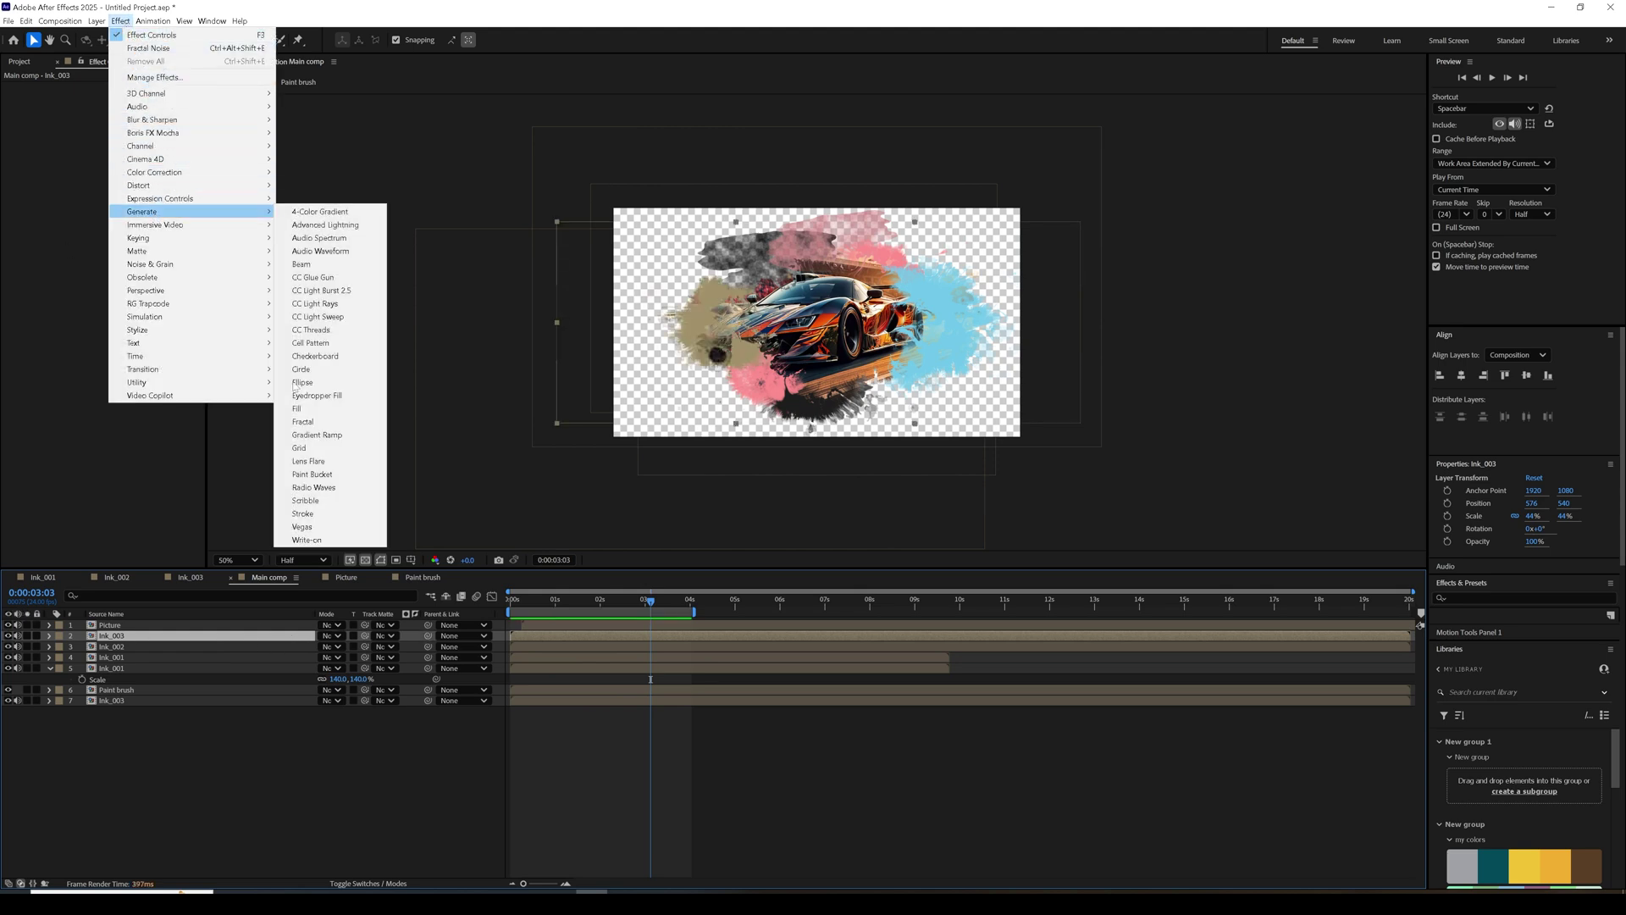
{"action": "left_click", "coordinate": [318, 408]}
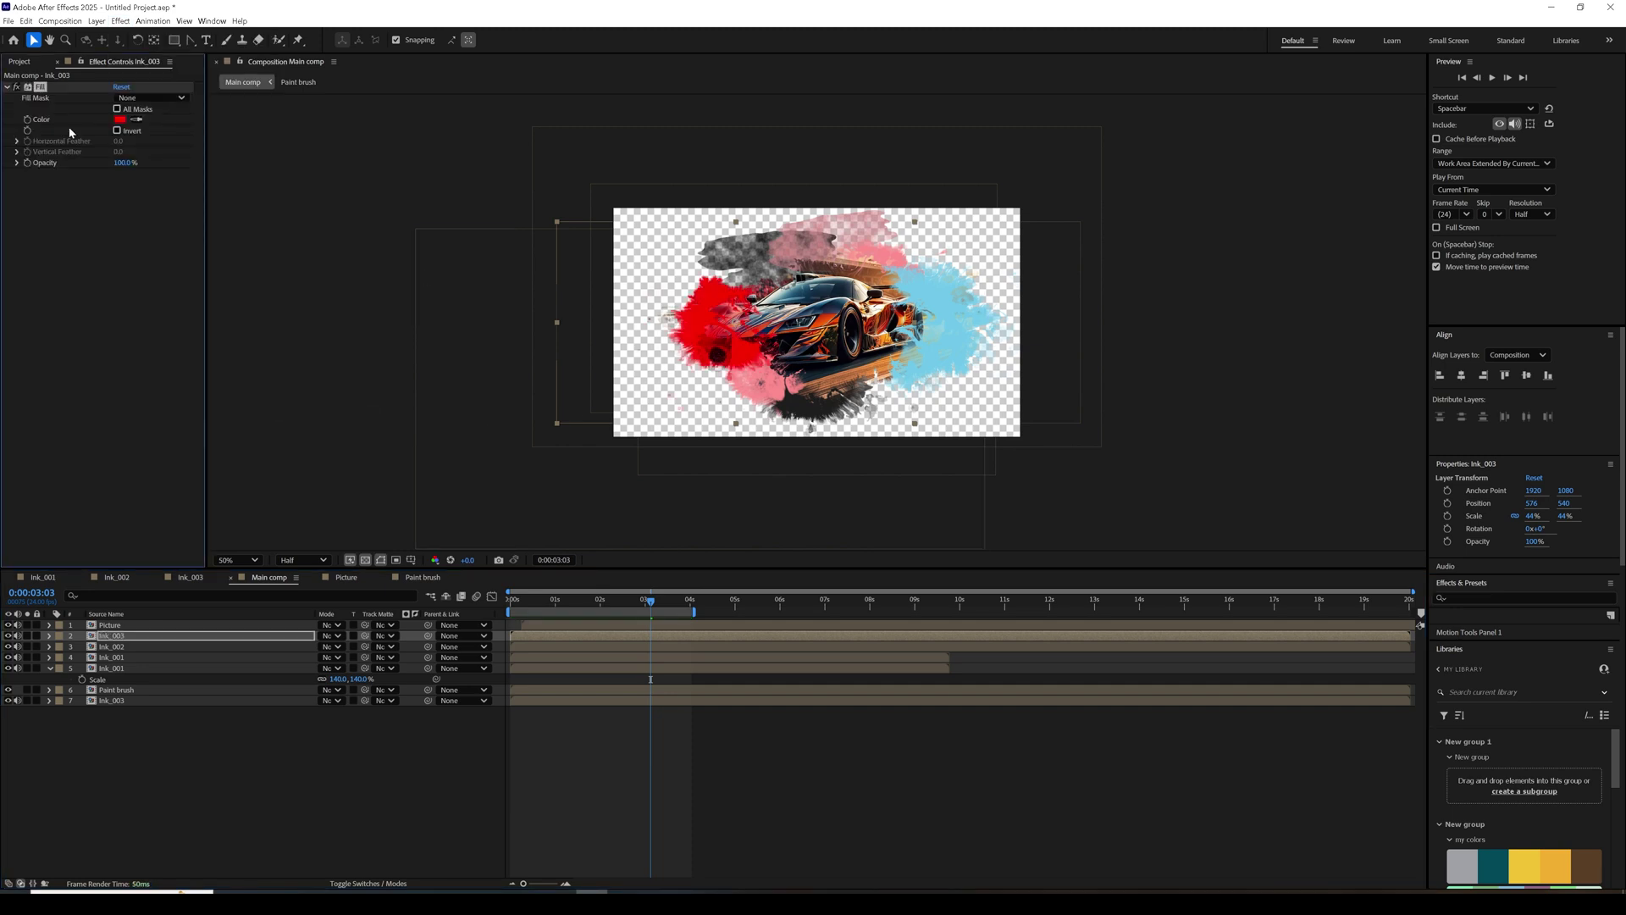
Set the Ink_003 Fill colour to a light blue with hue 197°, saturation 52% and brightness 81%.
{"action": "left_click", "coordinate": [120, 120]}
{"action": "left_click", "coordinate": [669, 497]}
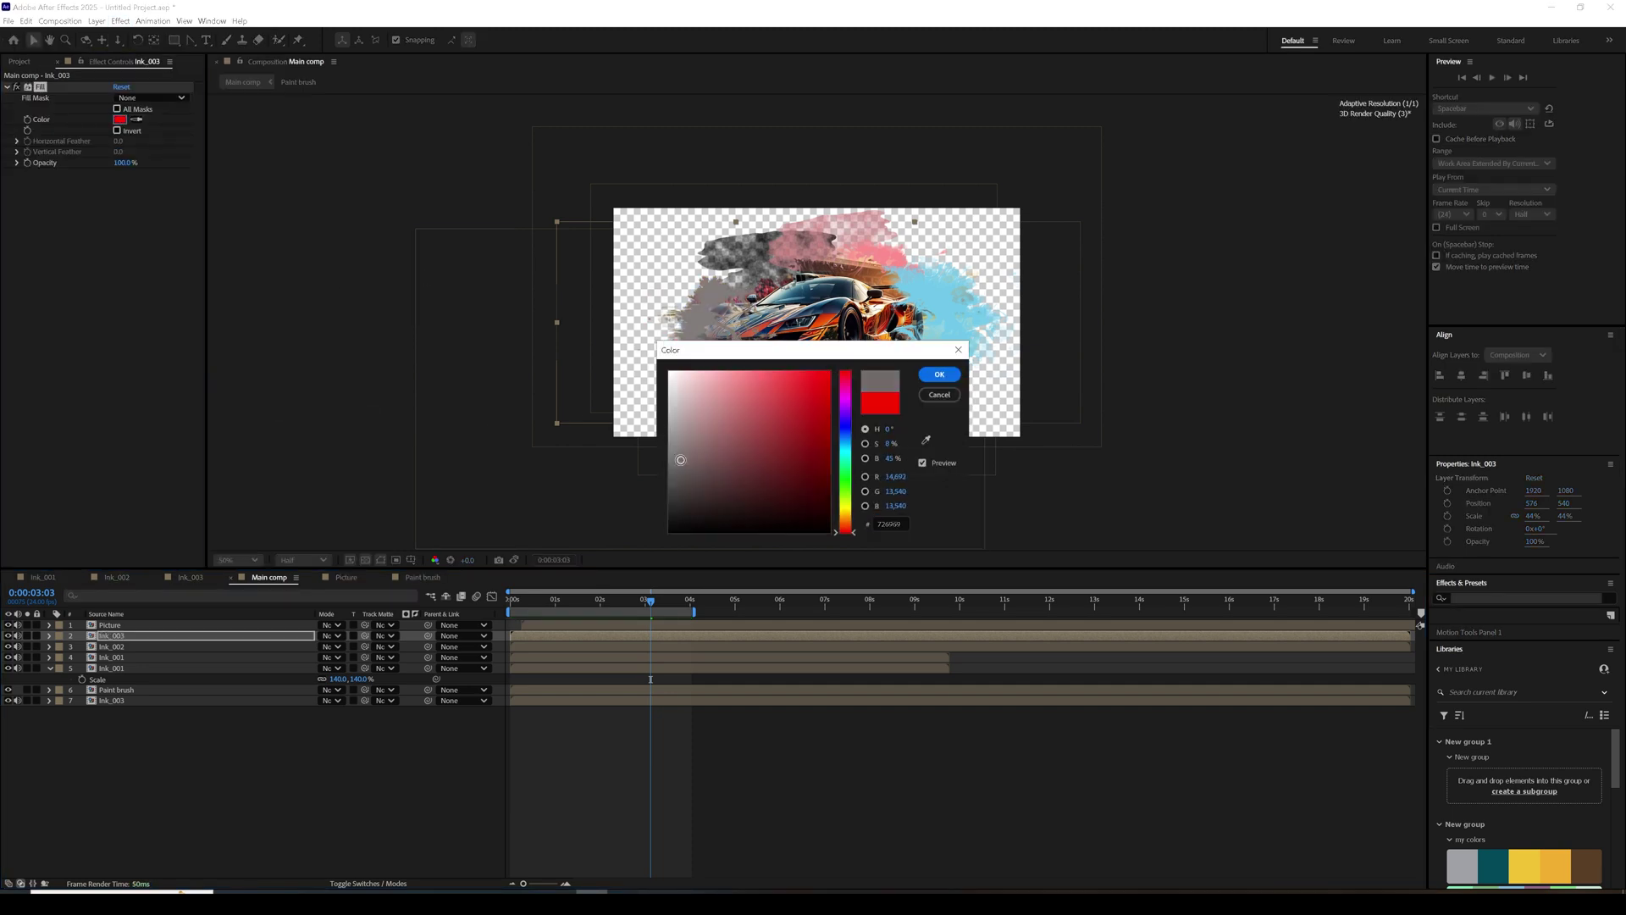
{"action": "left_click_drag", "start_coordinate": [726, 360], "coordinate": [297, 371]}
{"action": "left_click_drag", "start_coordinate": [258, 515], "coordinate": [227, 518]}
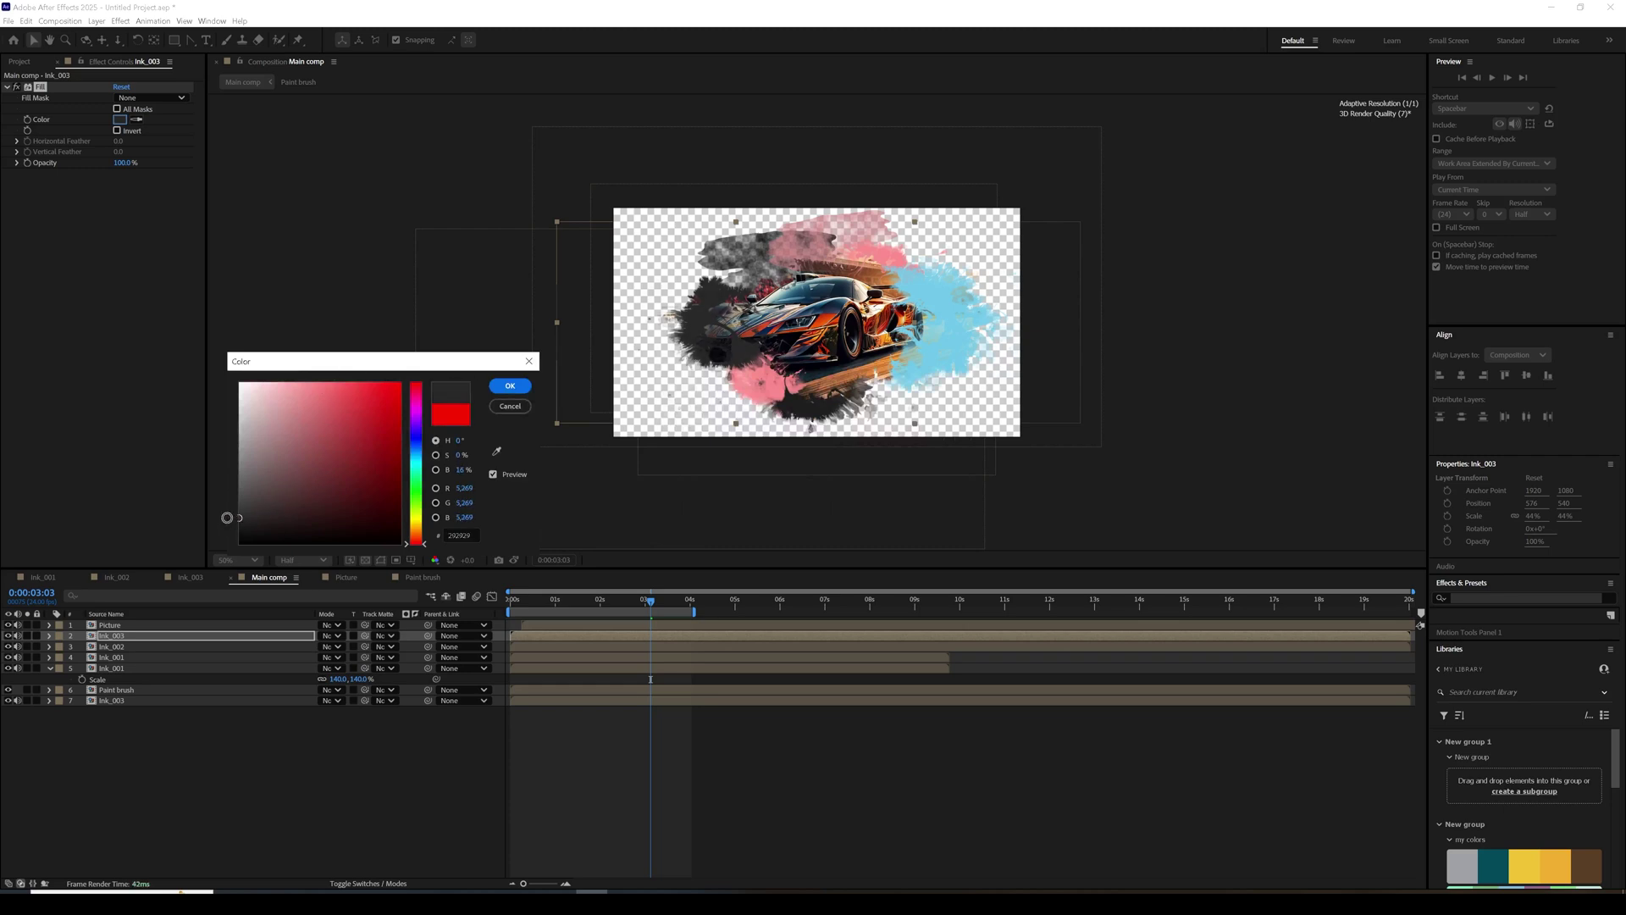
{"action": "left_click", "coordinate": [421, 458]}
{"action": "left_click", "coordinate": [347, 422]}
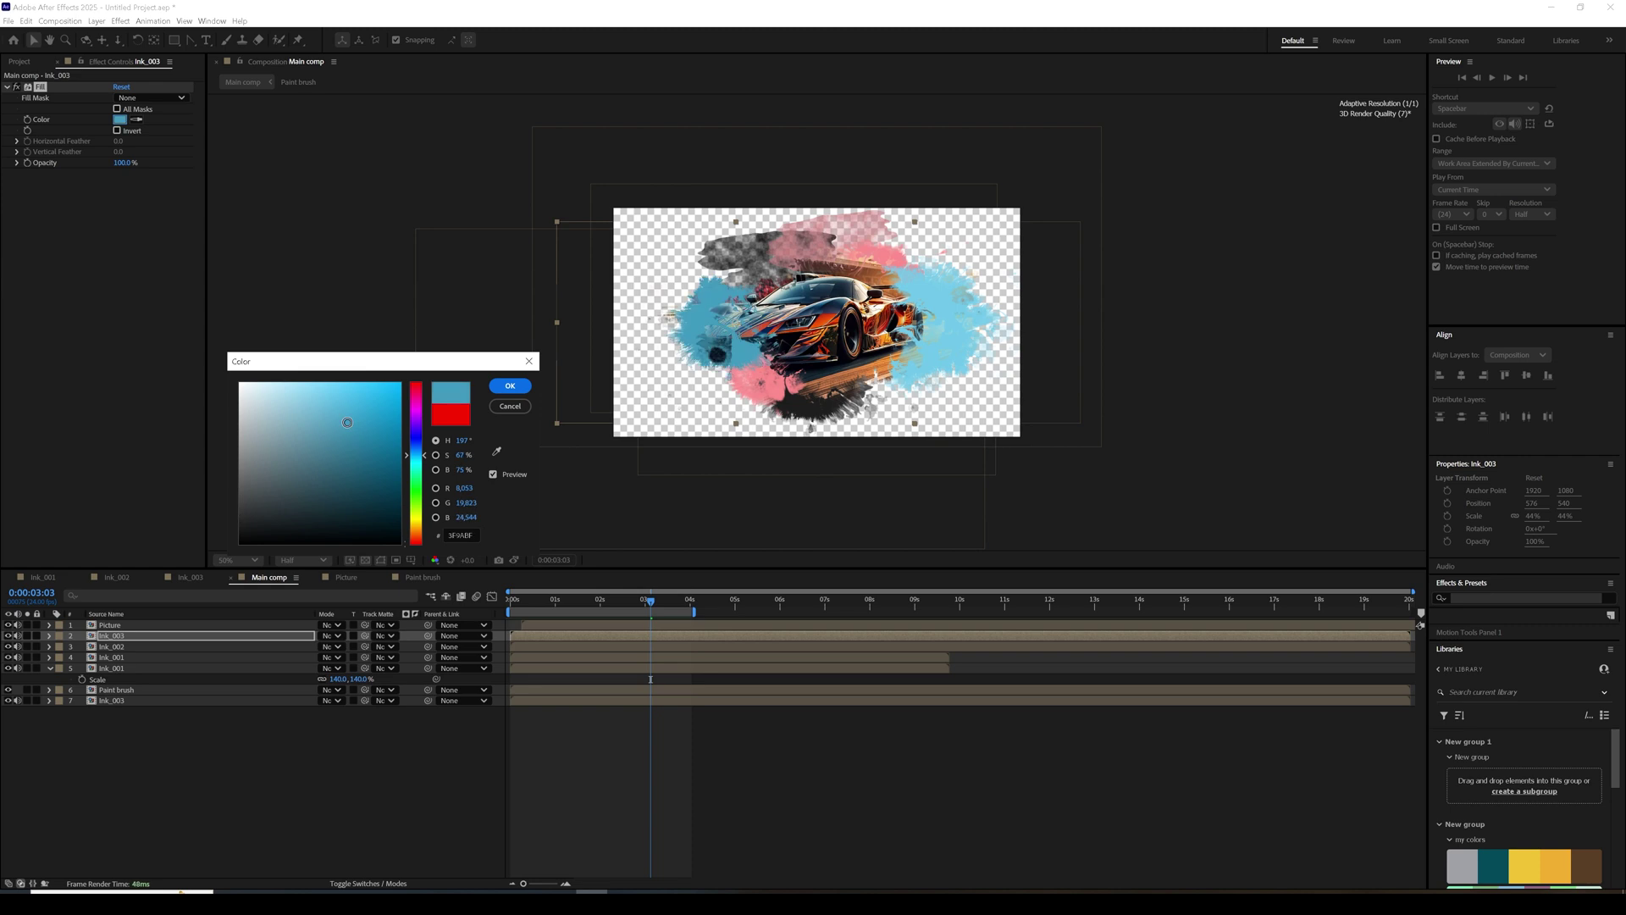
{"action": "left_click_drag", "start_coordinate": [348, 421], "coordinate": [324, 413]}
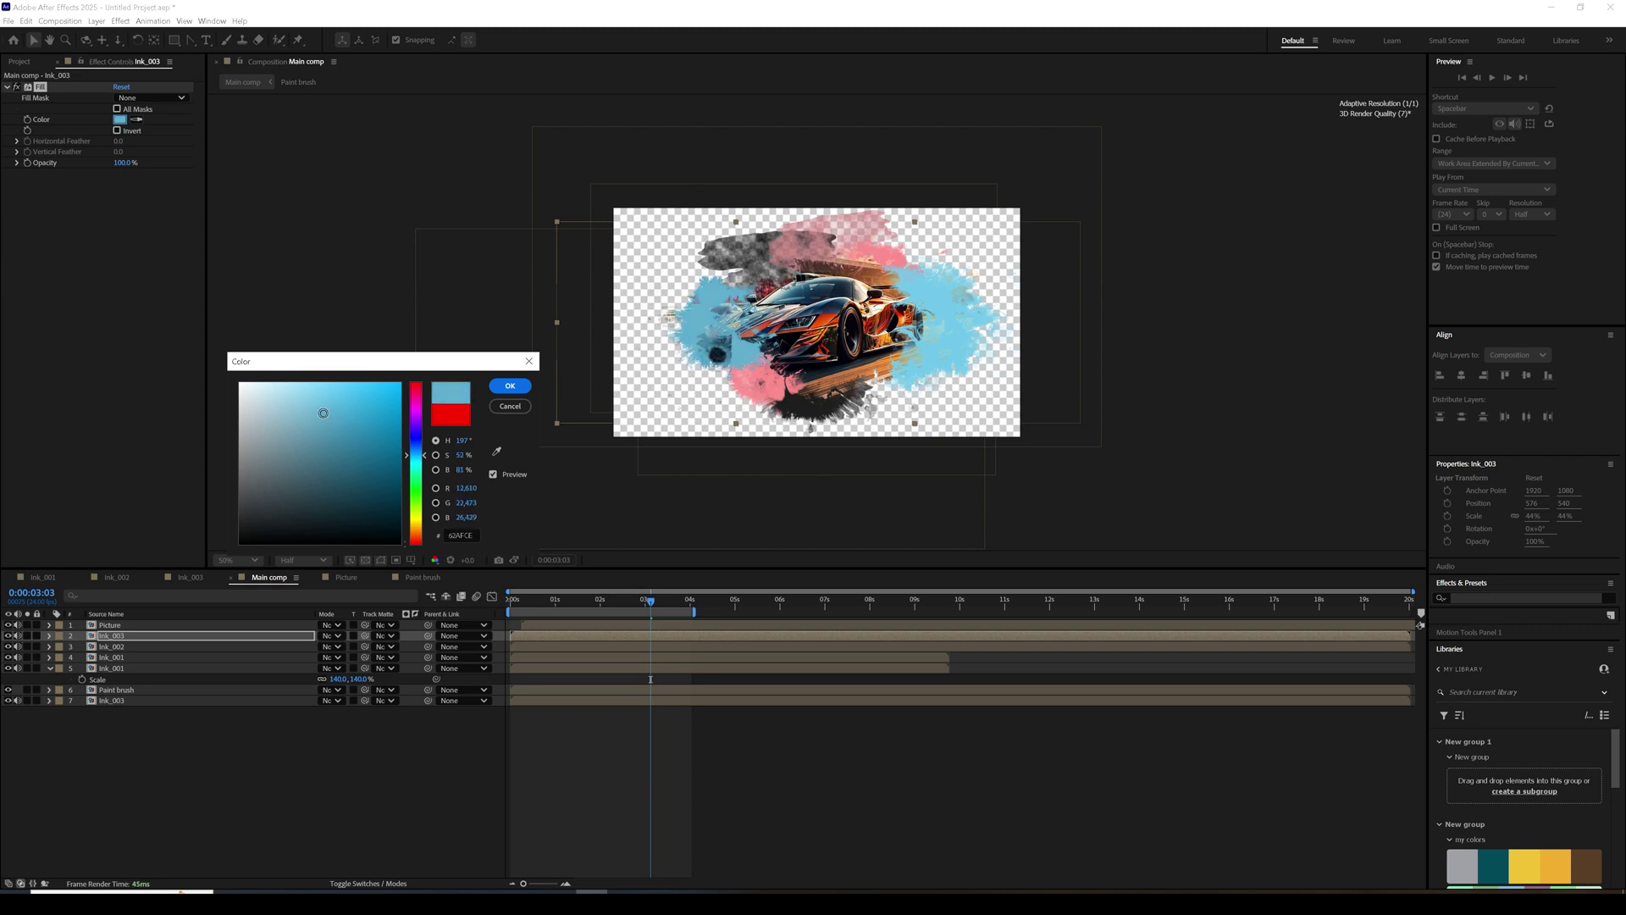
{"action": "left_click", "coordinate": [510, 385]}
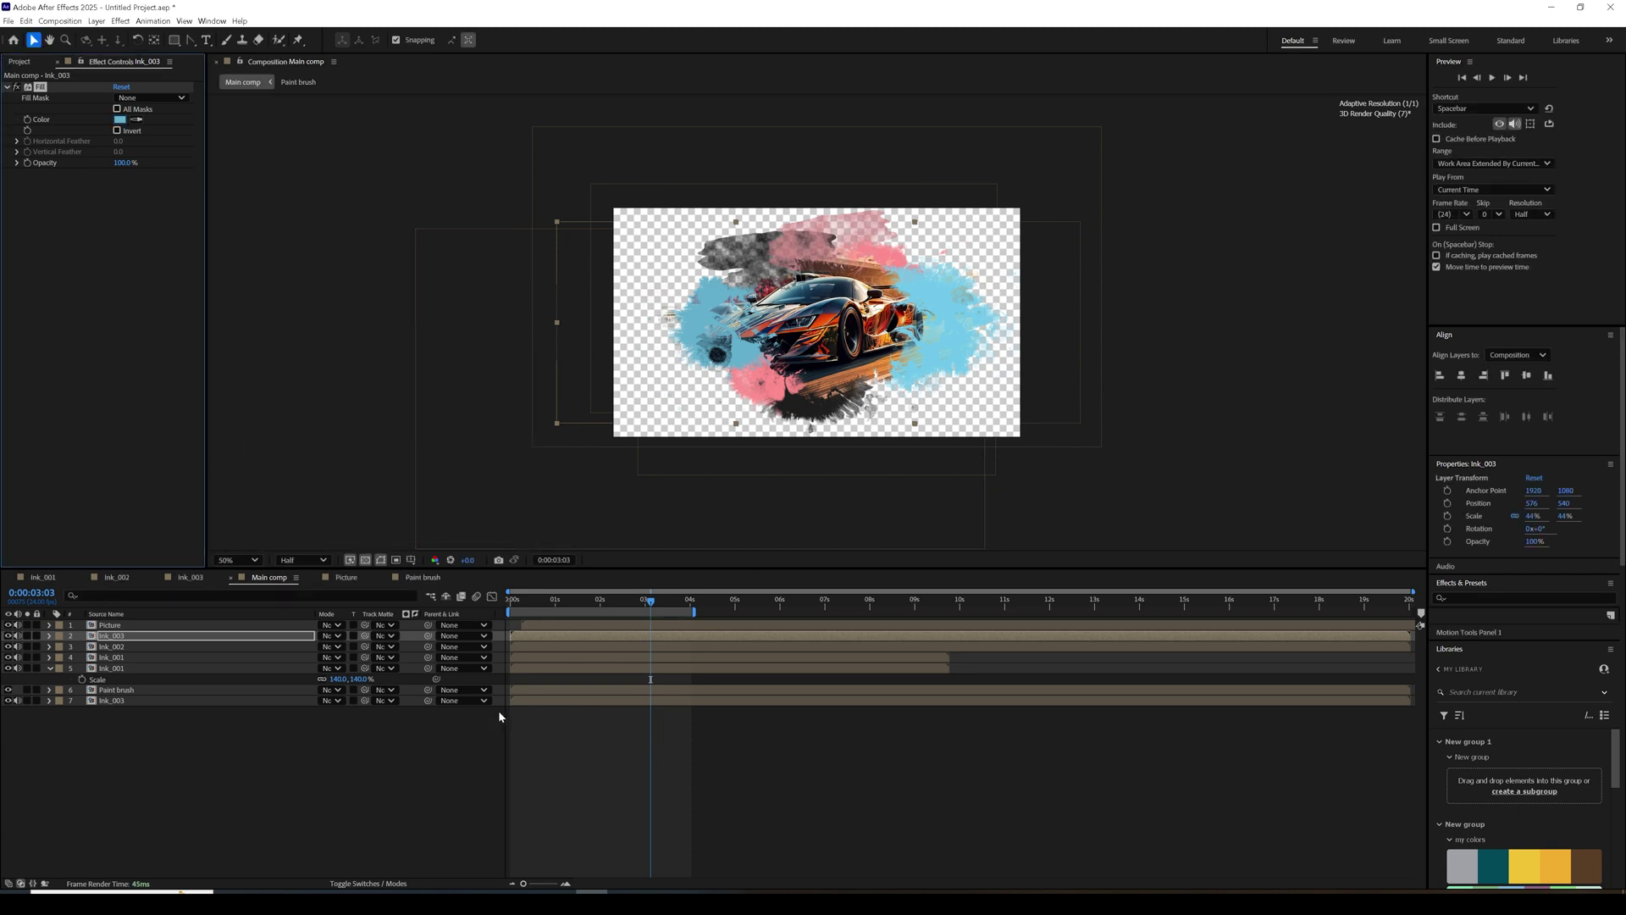
Shift the pink Ink_001 splash on layer 5 slightly left, to about (355, 850).
{"action": "left_click", "coordinate": [279, 690]}
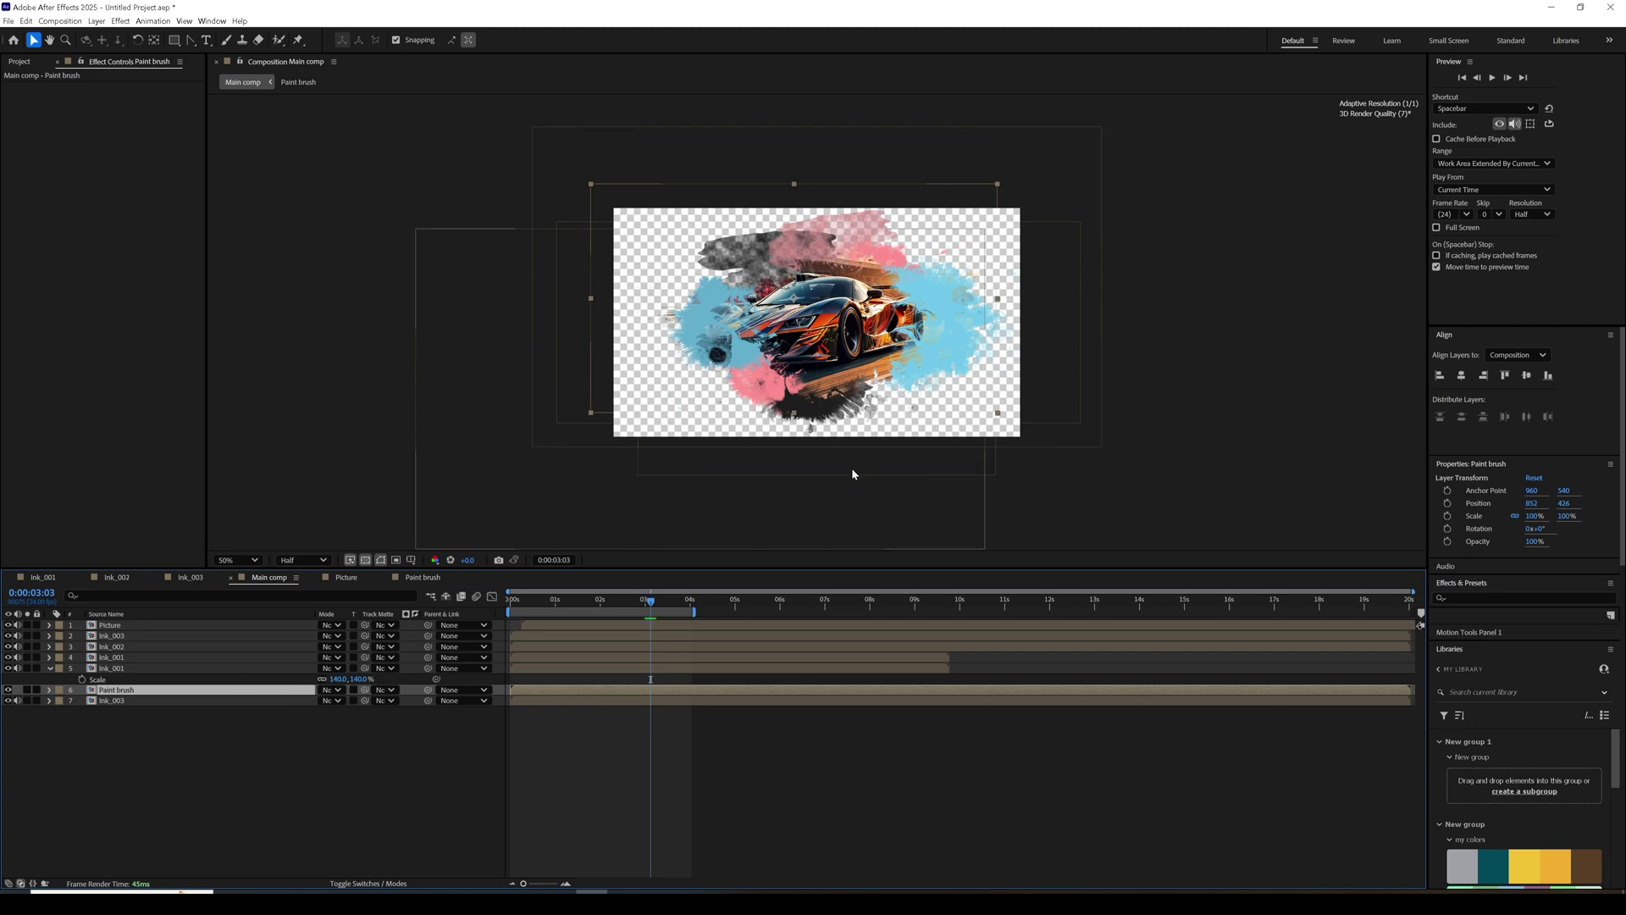
{"action": "left_click", "coordinate": [865, 510]}
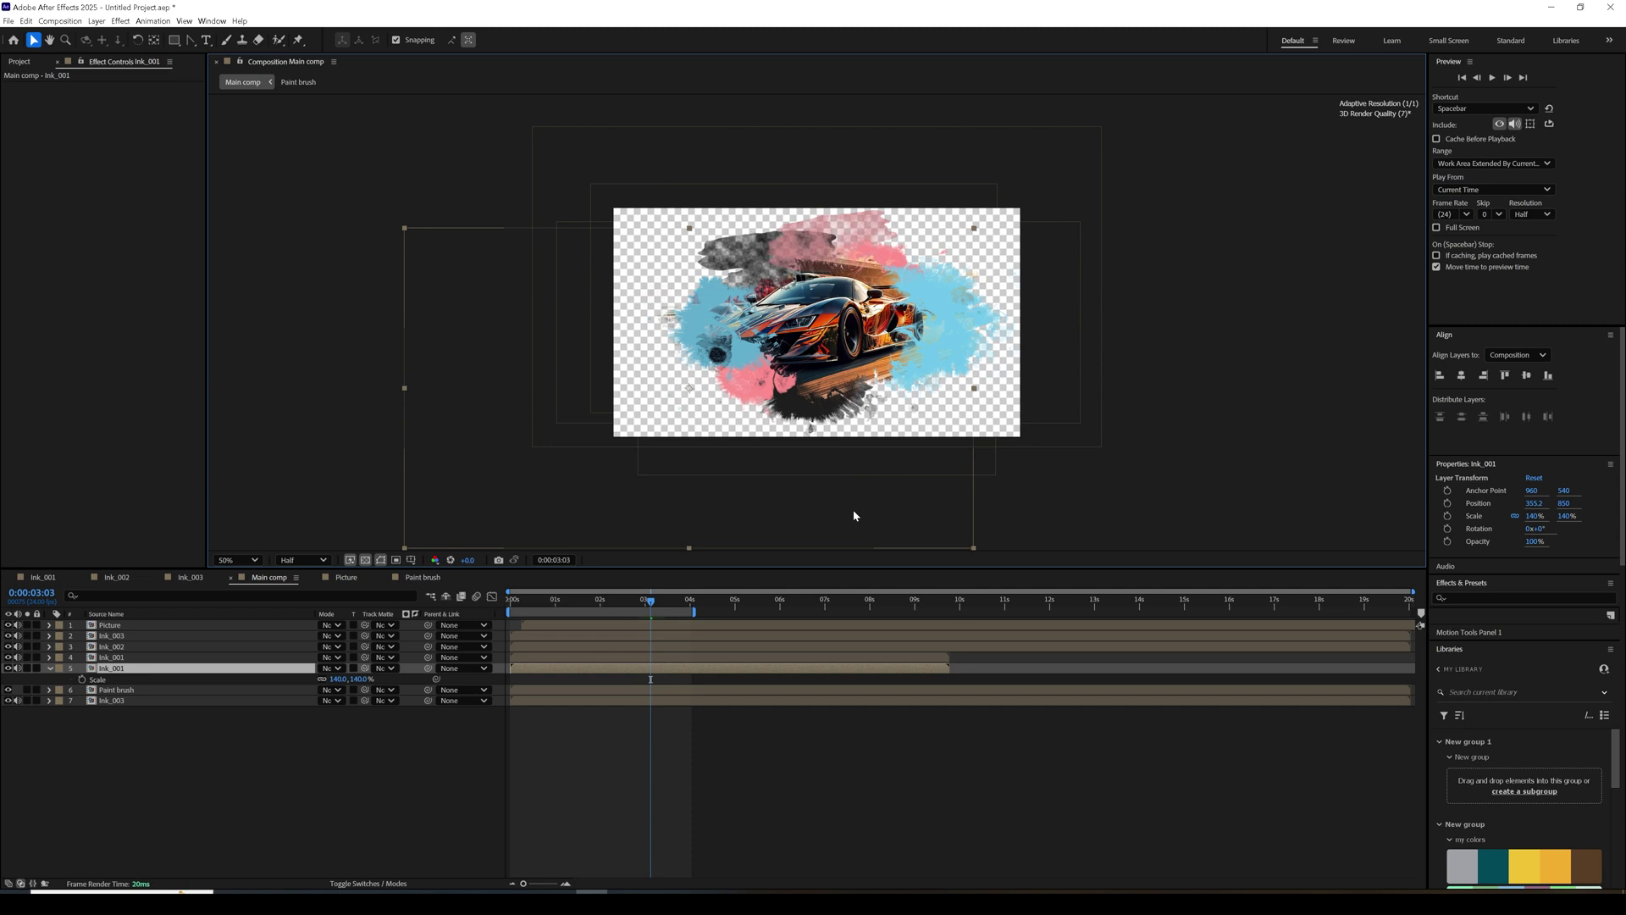
{"action": "key", "text": "Return"}
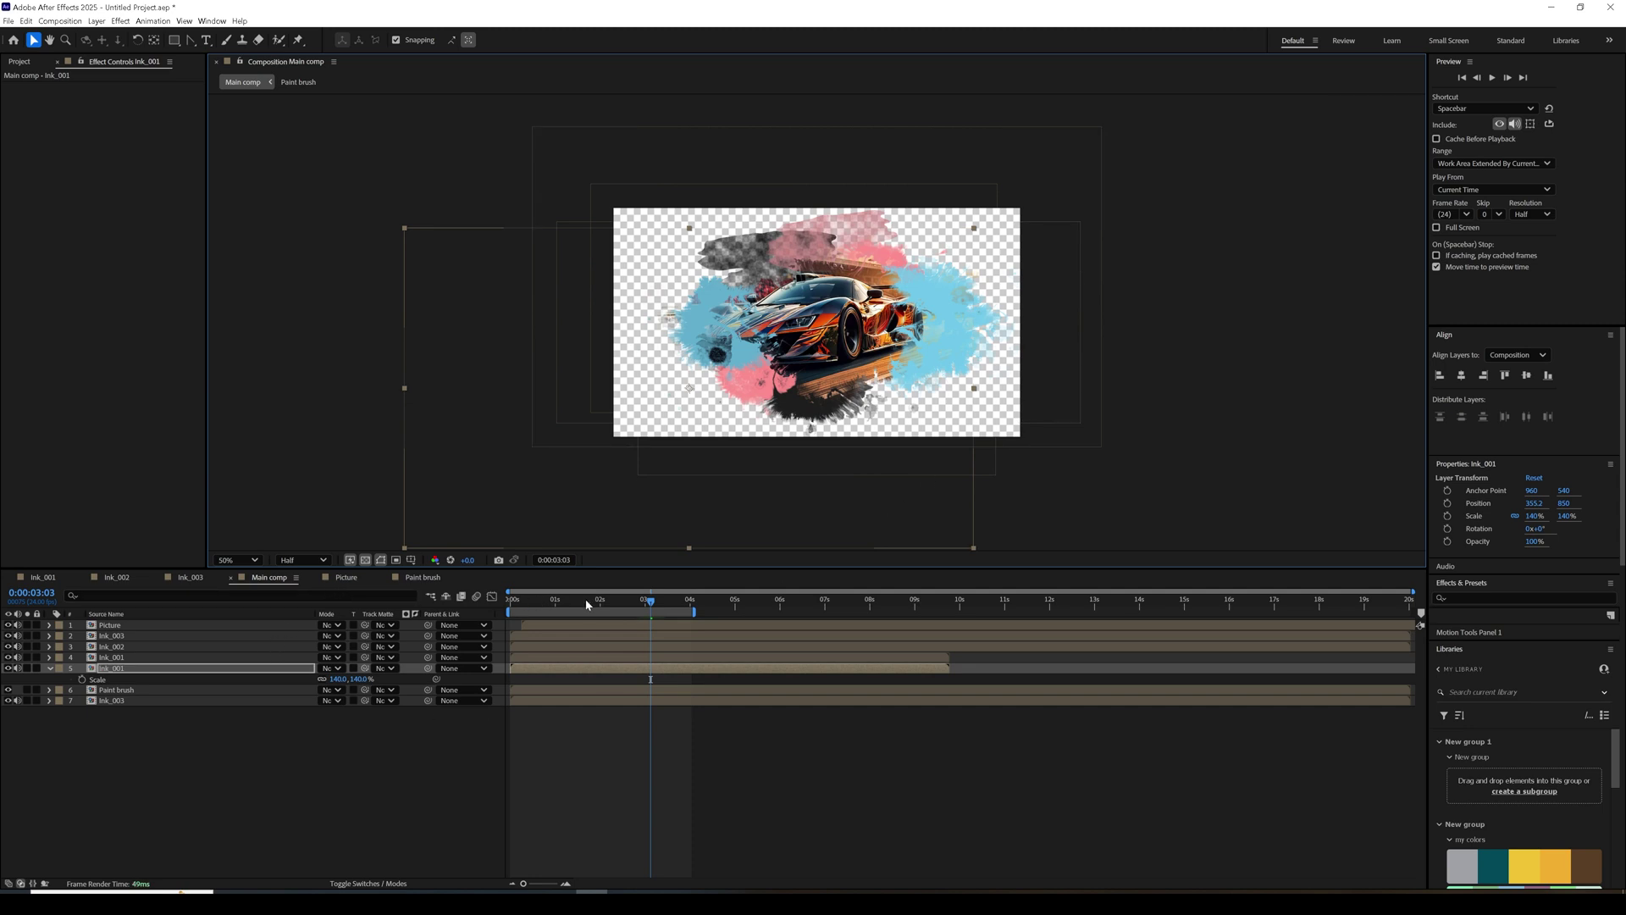
Preview the recoloured reveal from the start and park the playhead at 0:00:03:14.
{"action": "key", "text": "space"}
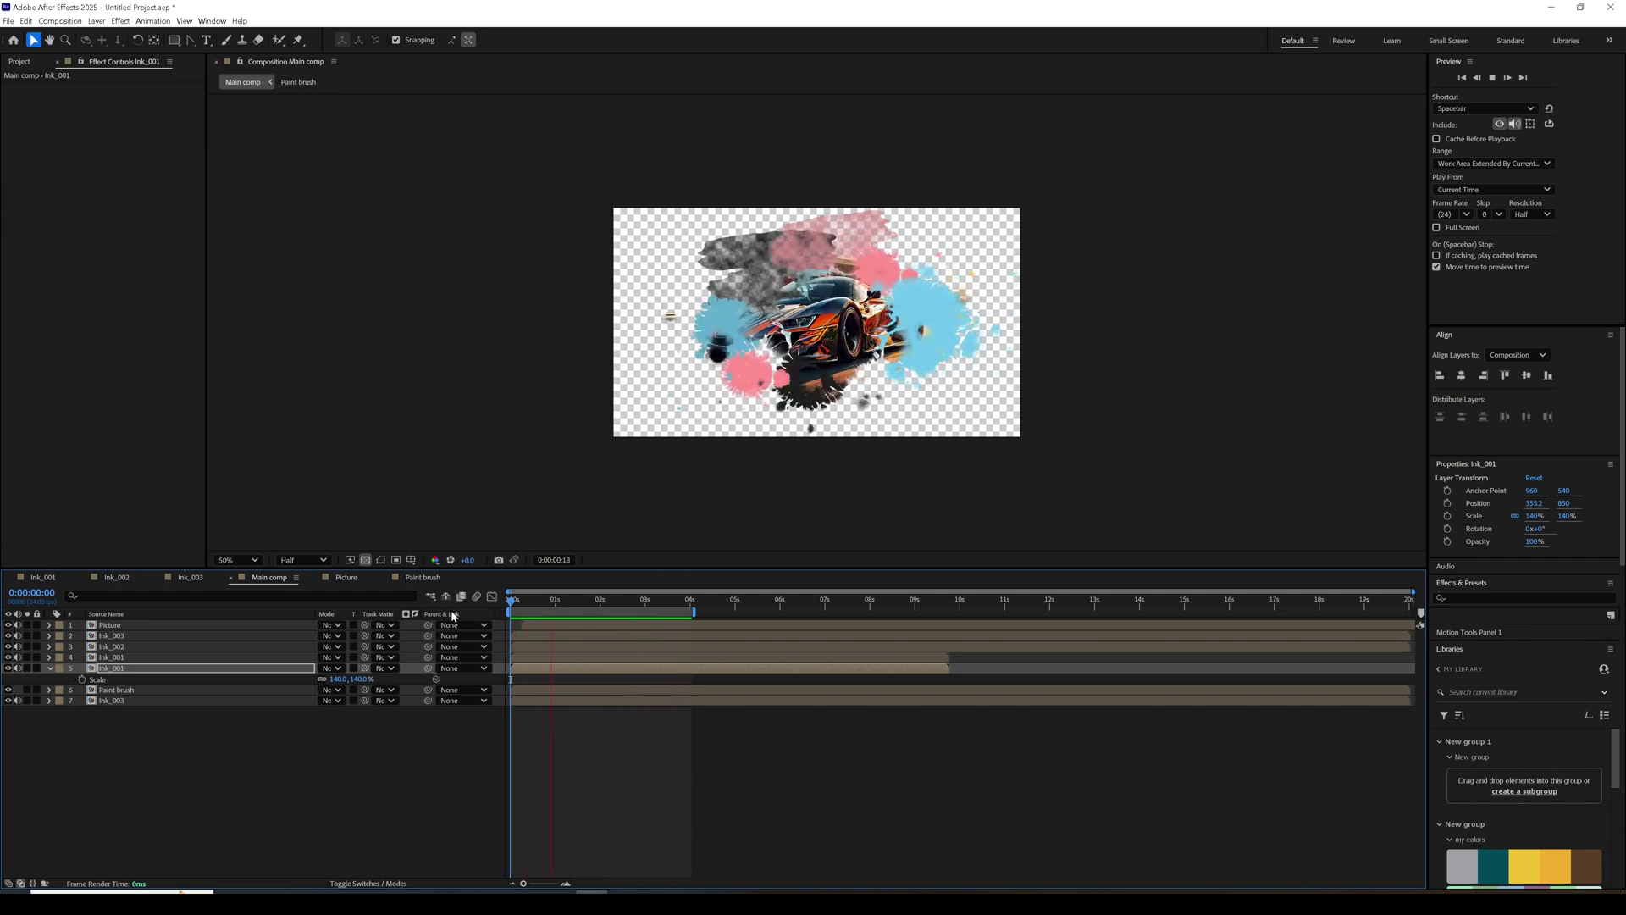
{"action": "key", "text": "space"}
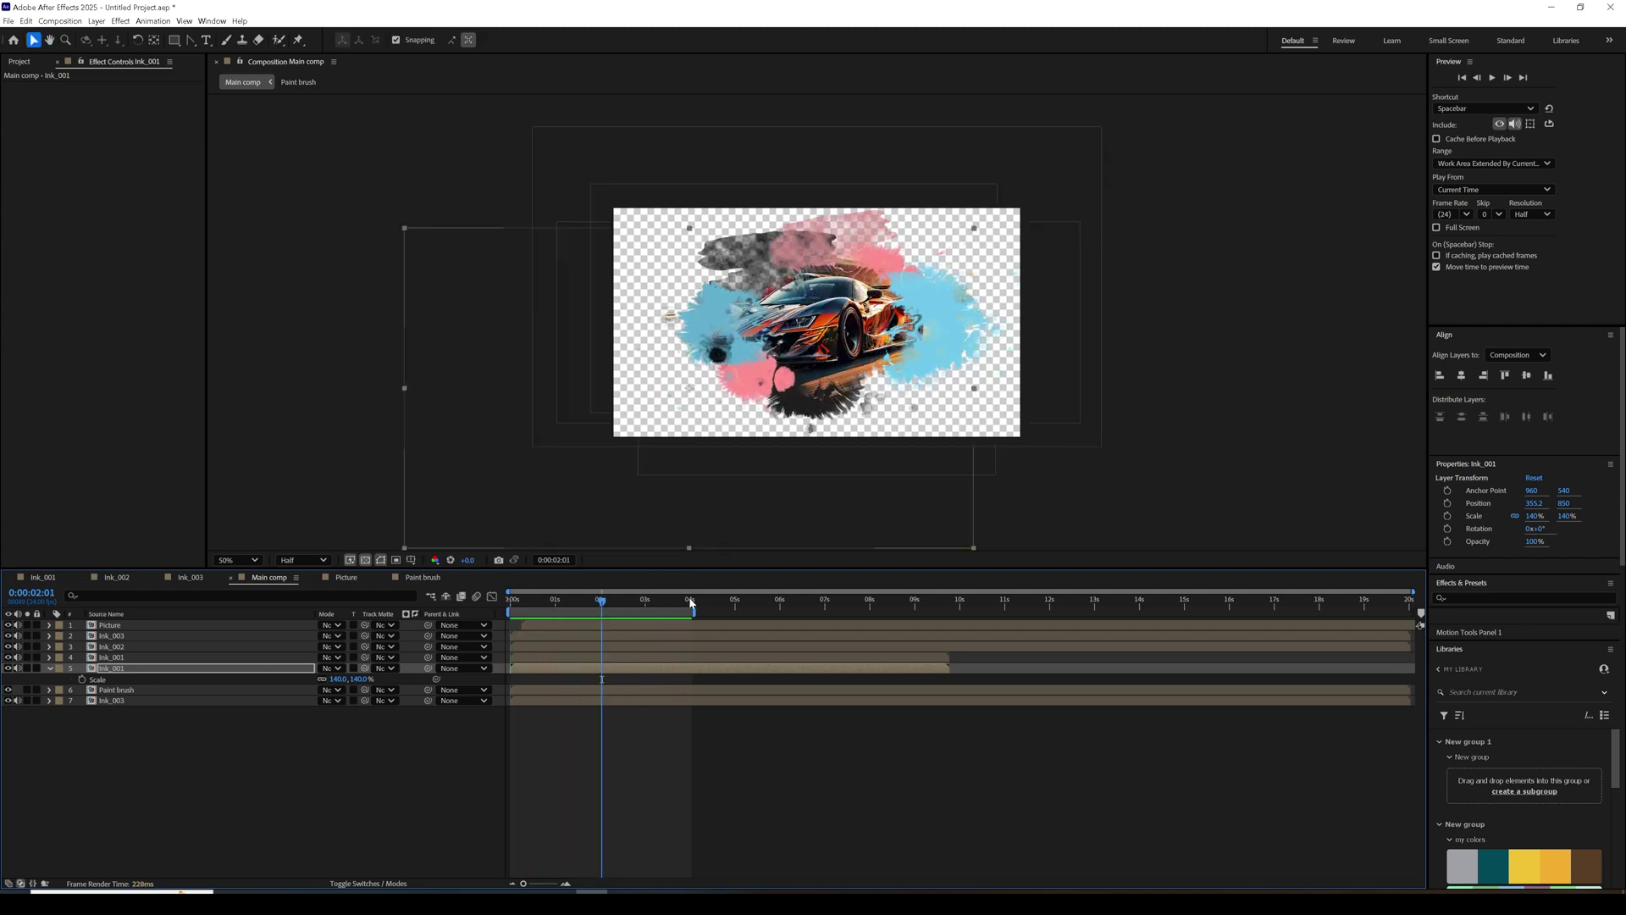
{"action": "left_click_drag", "start_coordinate": [654, 604], "coordinate": [674, 604]}
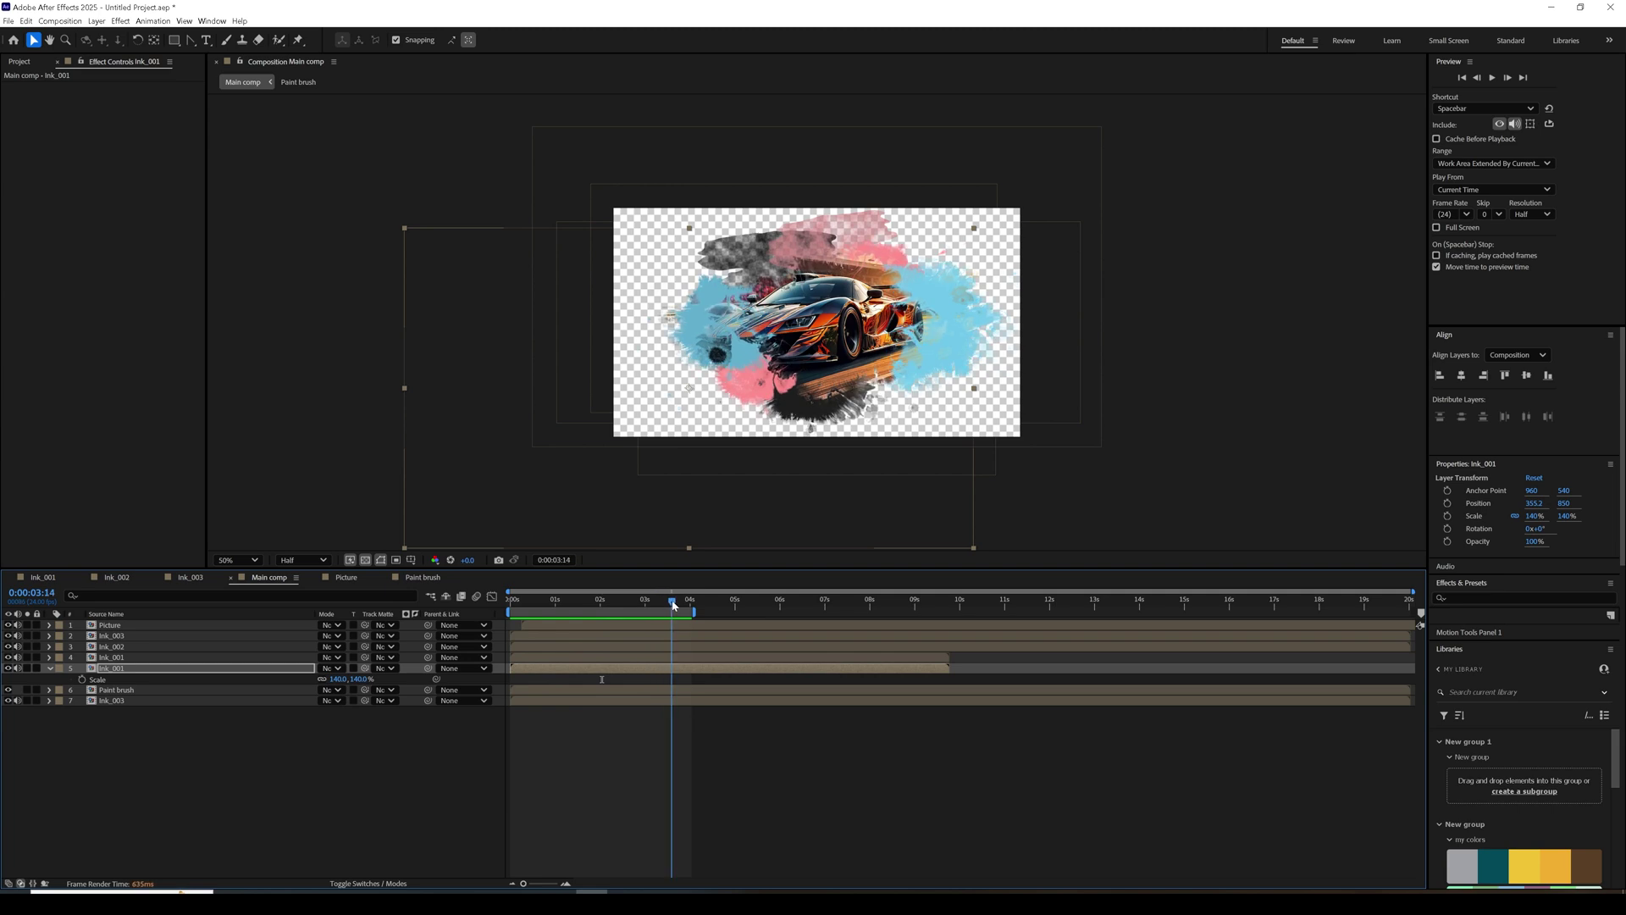
In the Paint brush comp, move all three shape layers together slightly left and down, placing the black stroke at about (758, 469).
{"action": "left_click", "coordinate": [423, 577]}
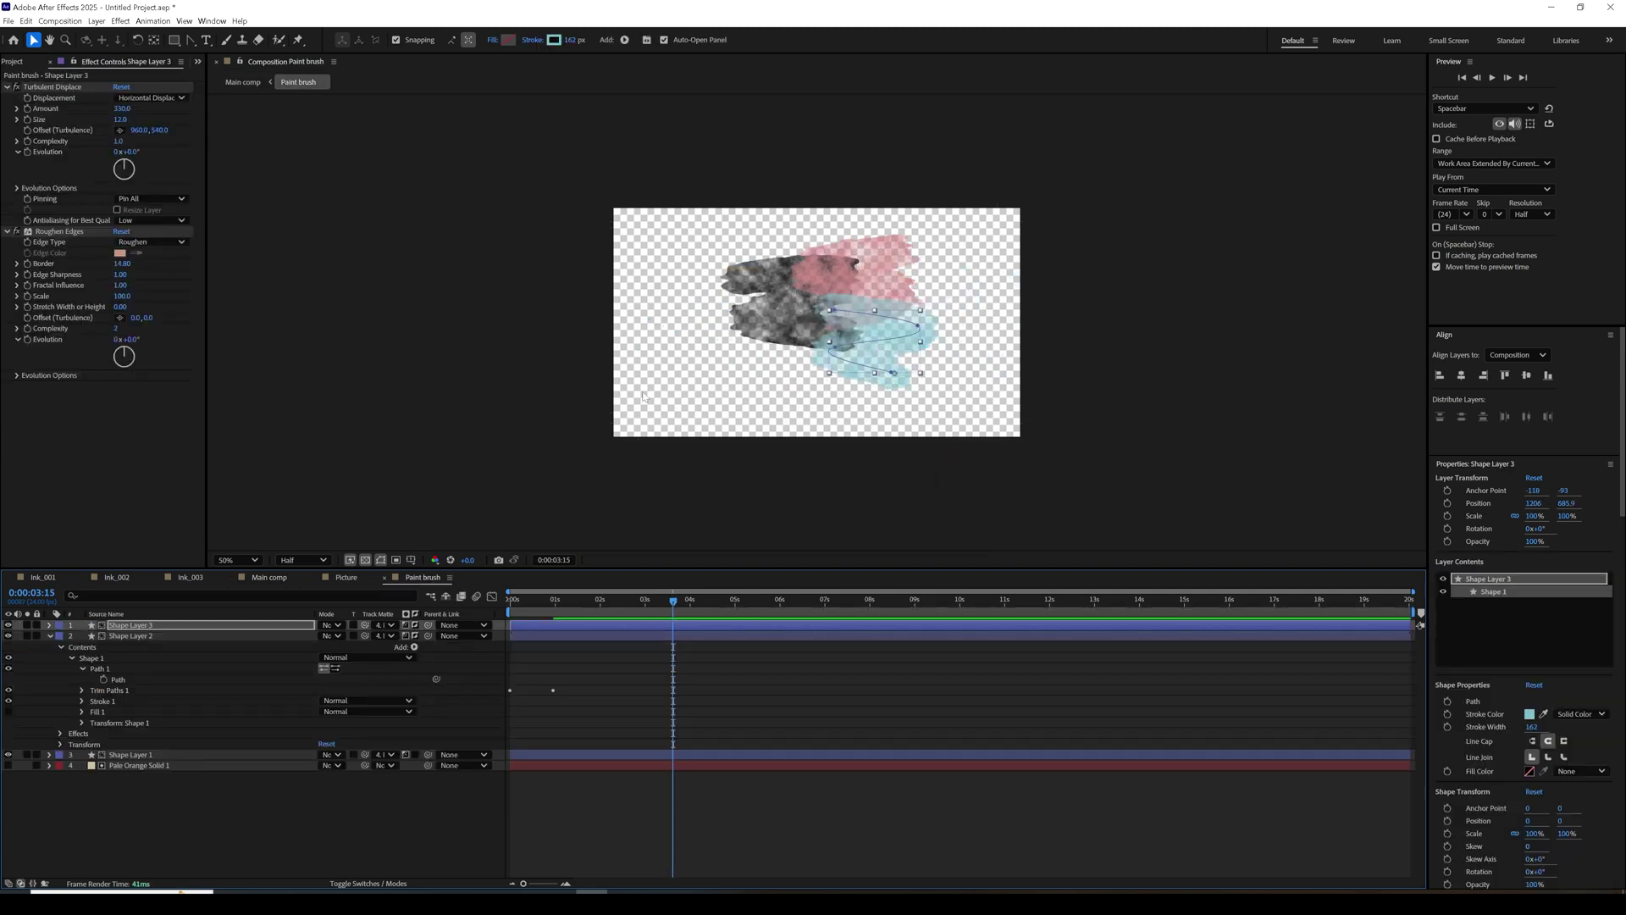
{"action": "left_click_drag", "start_coordinate": [949, 271], "coordinate": [809, 329]}
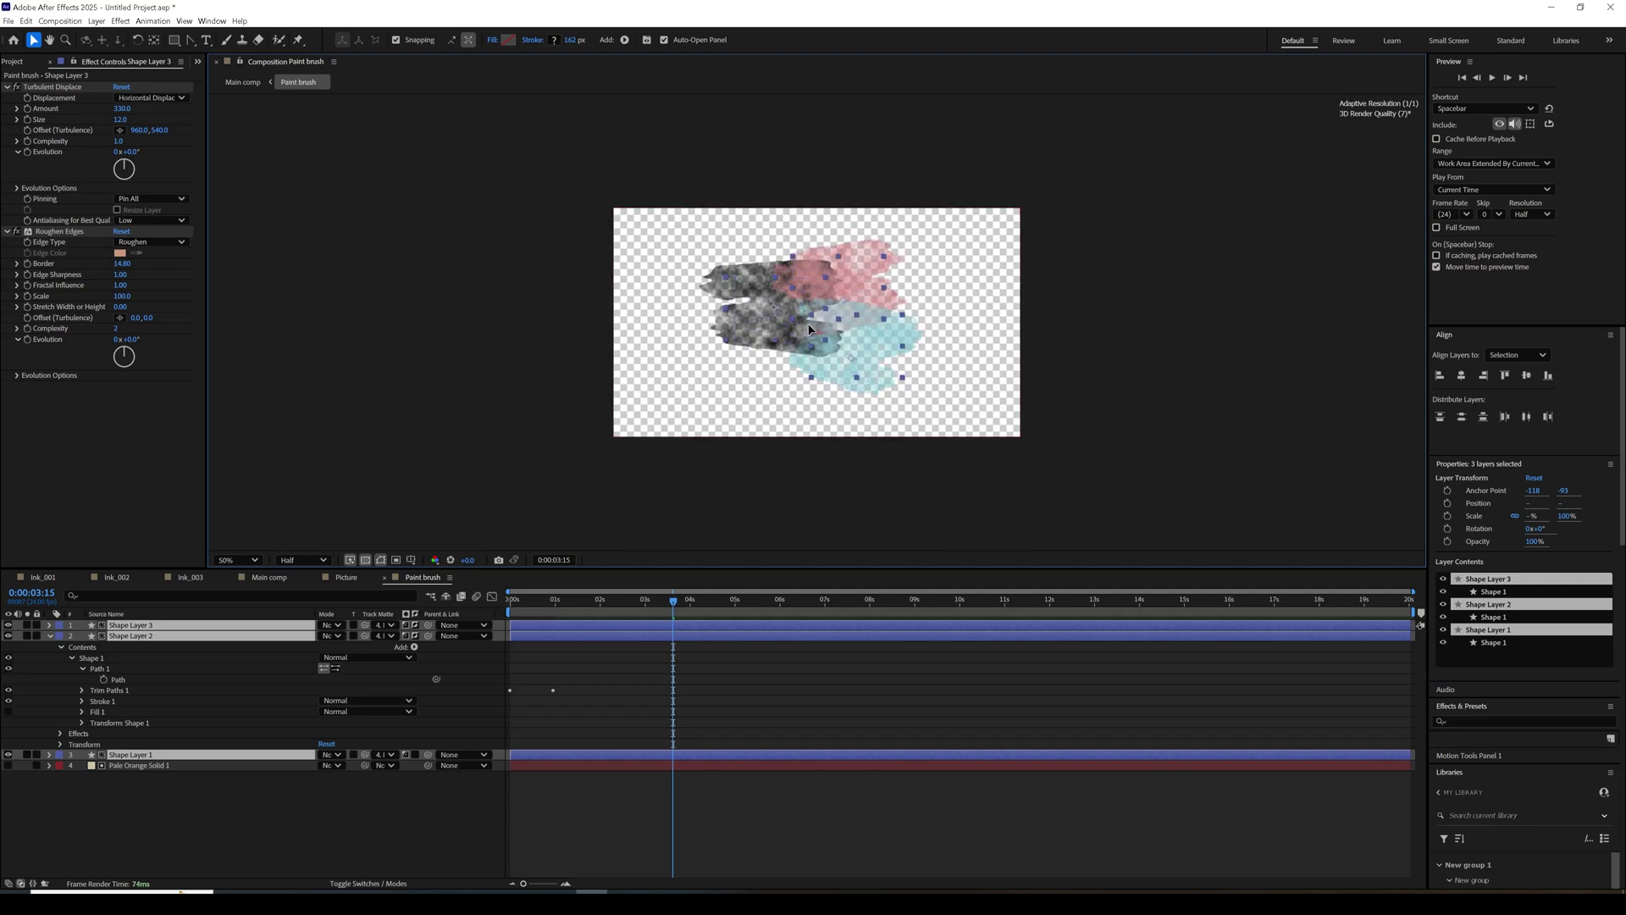
{"action": "left_click", "coordinate": [956, 409]}
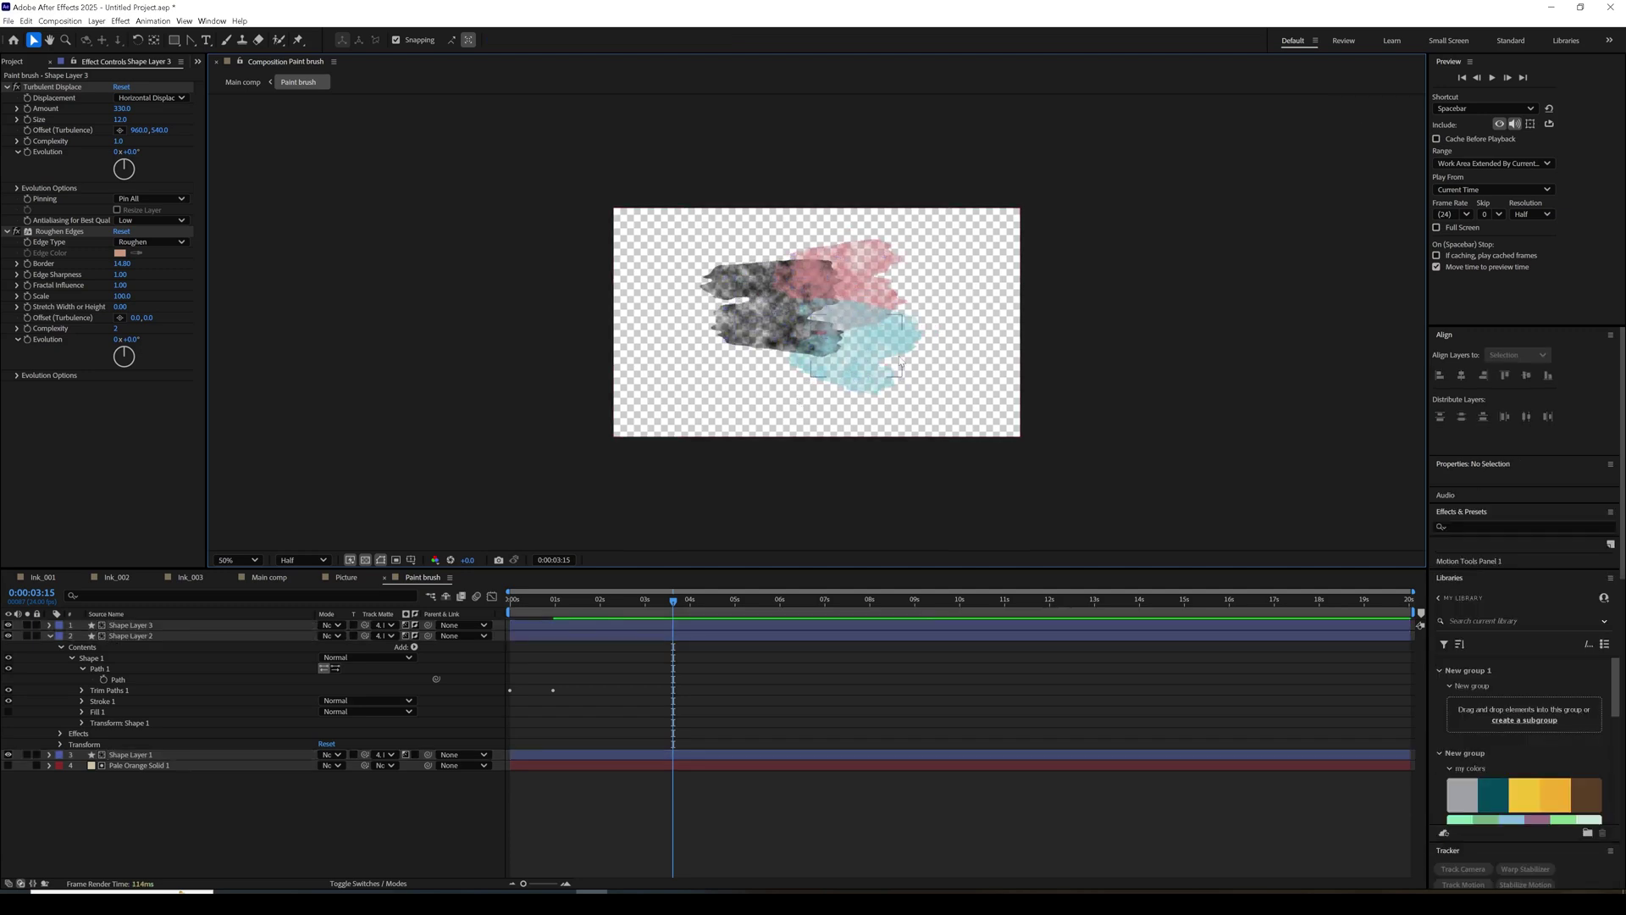
Duplicate the black stroke, flip the copy horizontally and place it beyond the pink stroke's right side, at about (1438, 391).
{"action": "left_click", "coordinate": [762, 335]}
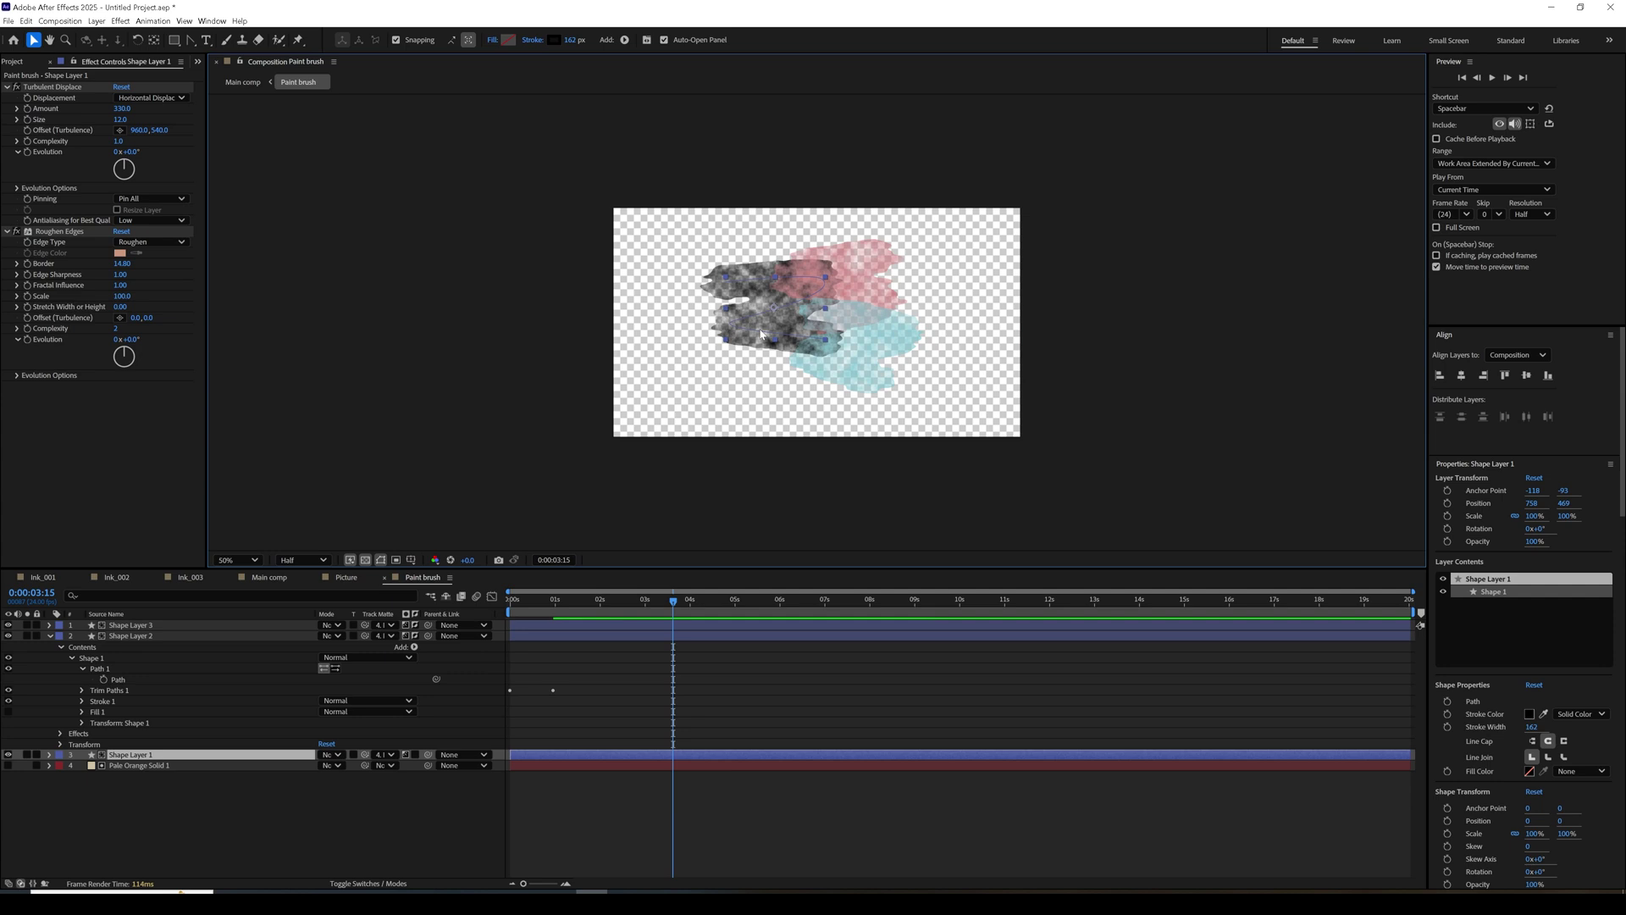
{"action": "key", "text": "ctrl+d"}
{"action": "left_click_drag", "start_coordinate": [761, 334], "coordinate": [887, 334]}
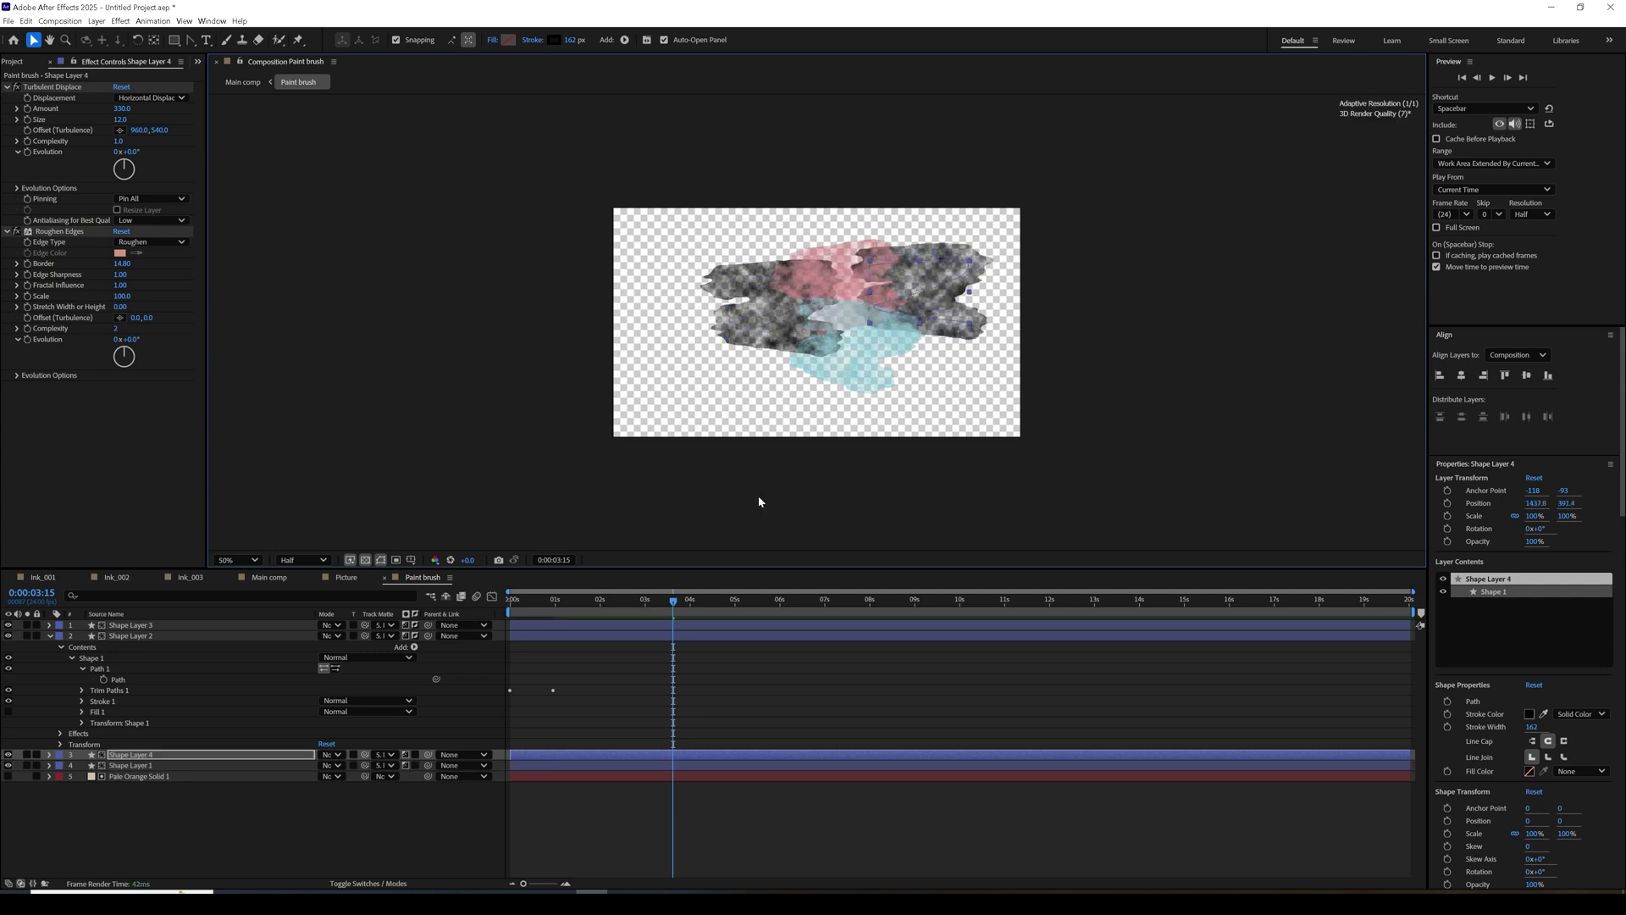
{"action": "right_click", "coordinate": [933, 303]}
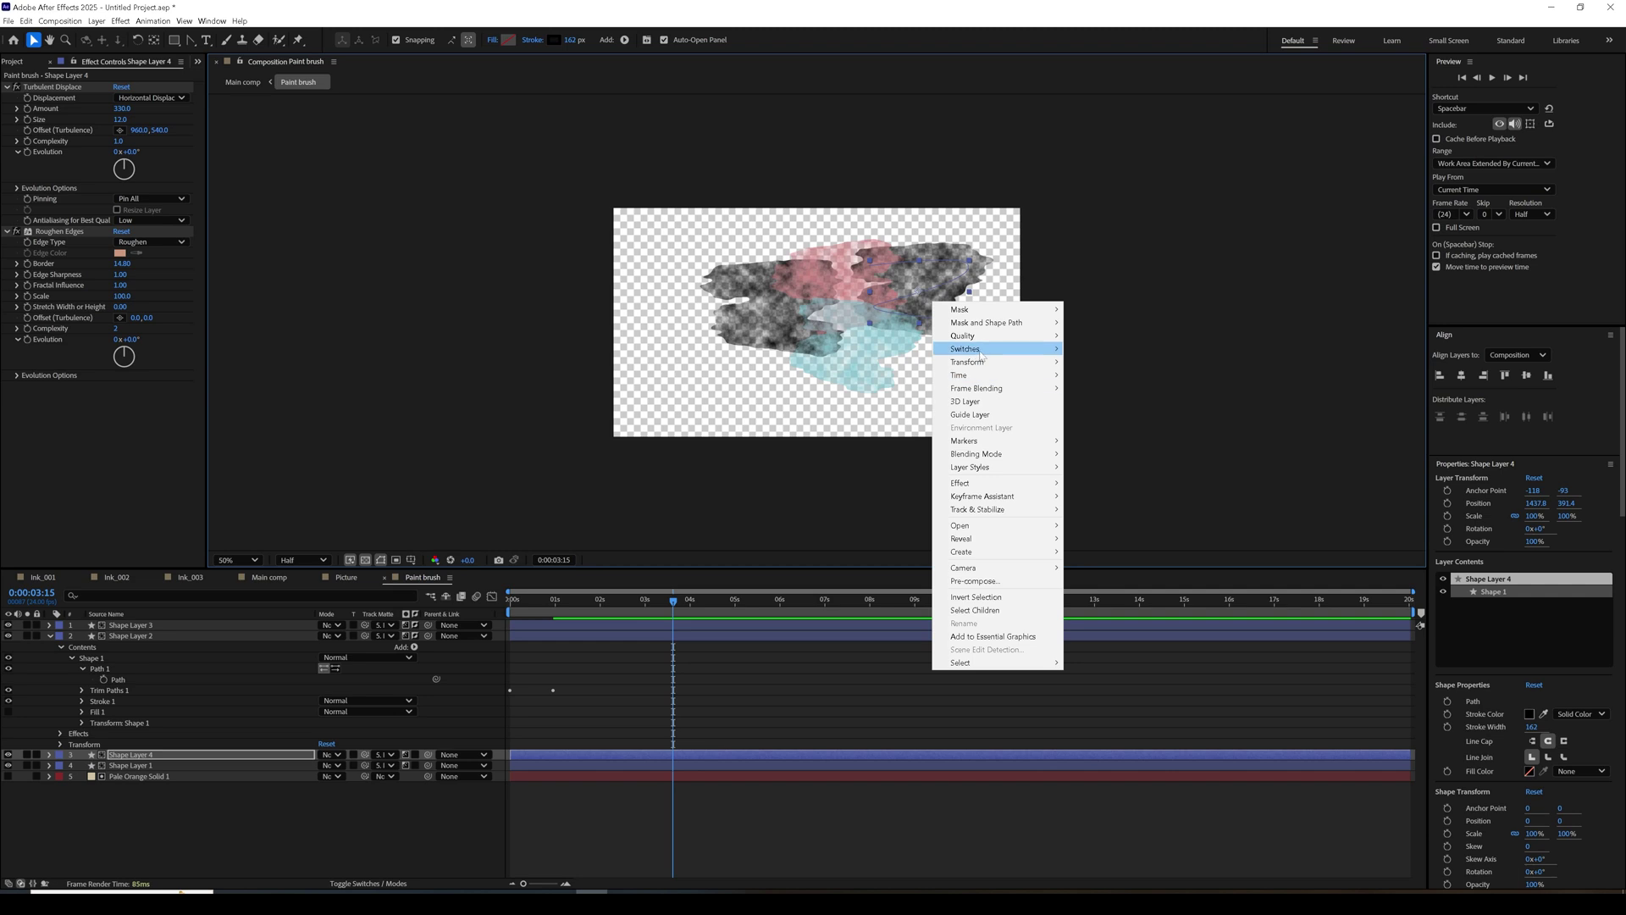
{"action": "mouse_move", "coordinate": [980, 365]}
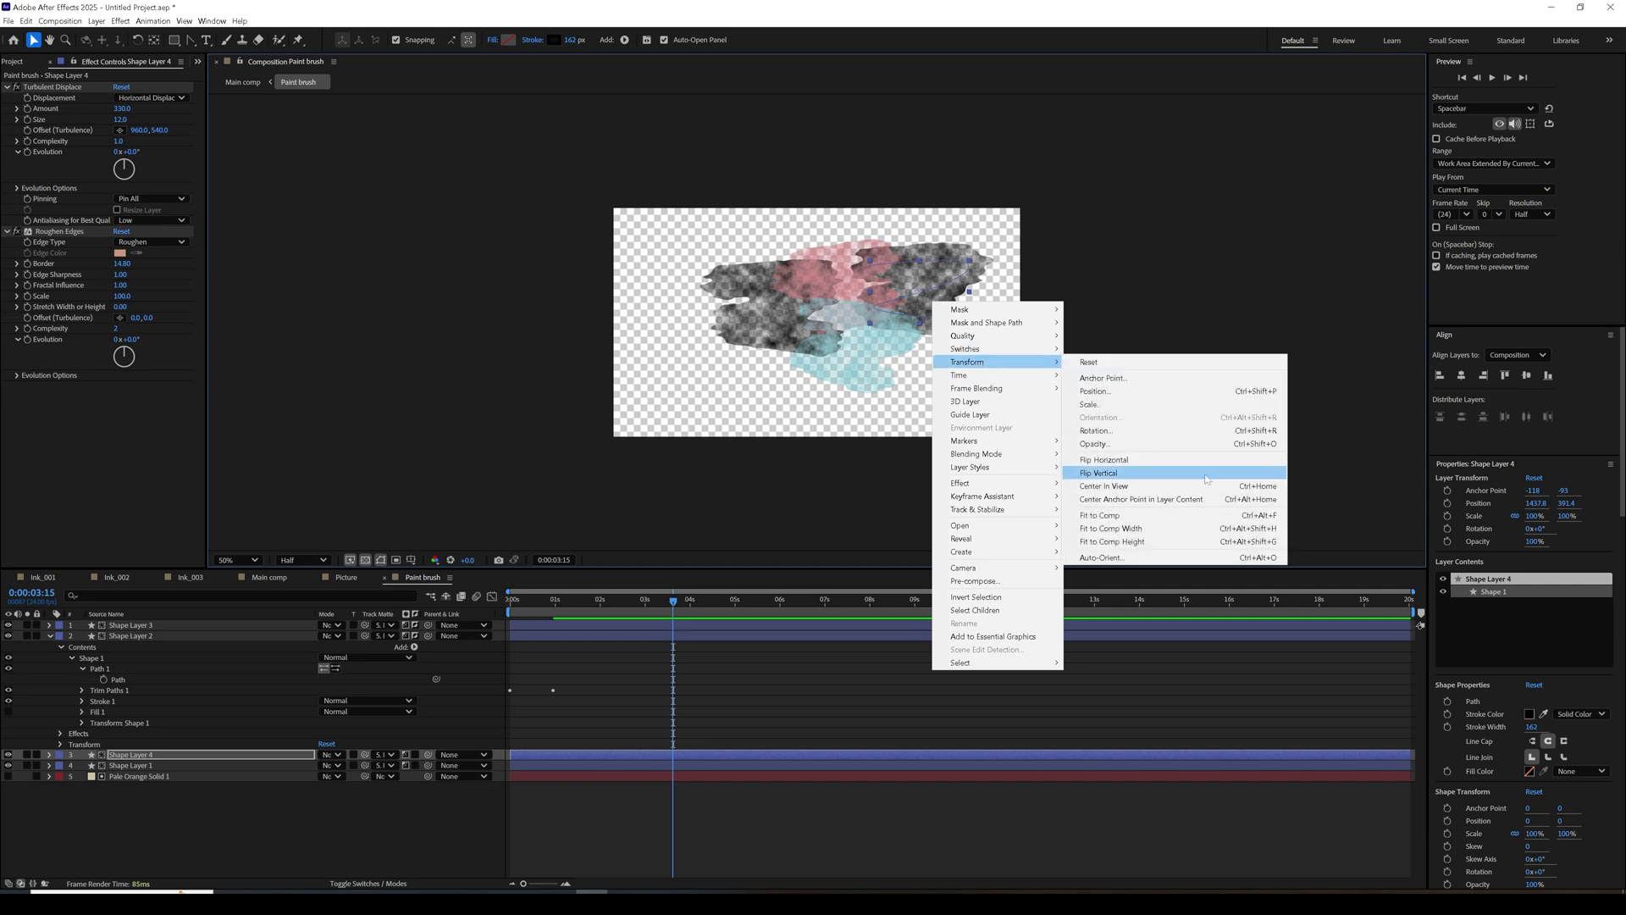
Flip the Shape Layer 4 brush stroke horizontally and check how it looks in Main comp at different times.
{"action": "left_click", "coordinate": [1114, 460]}
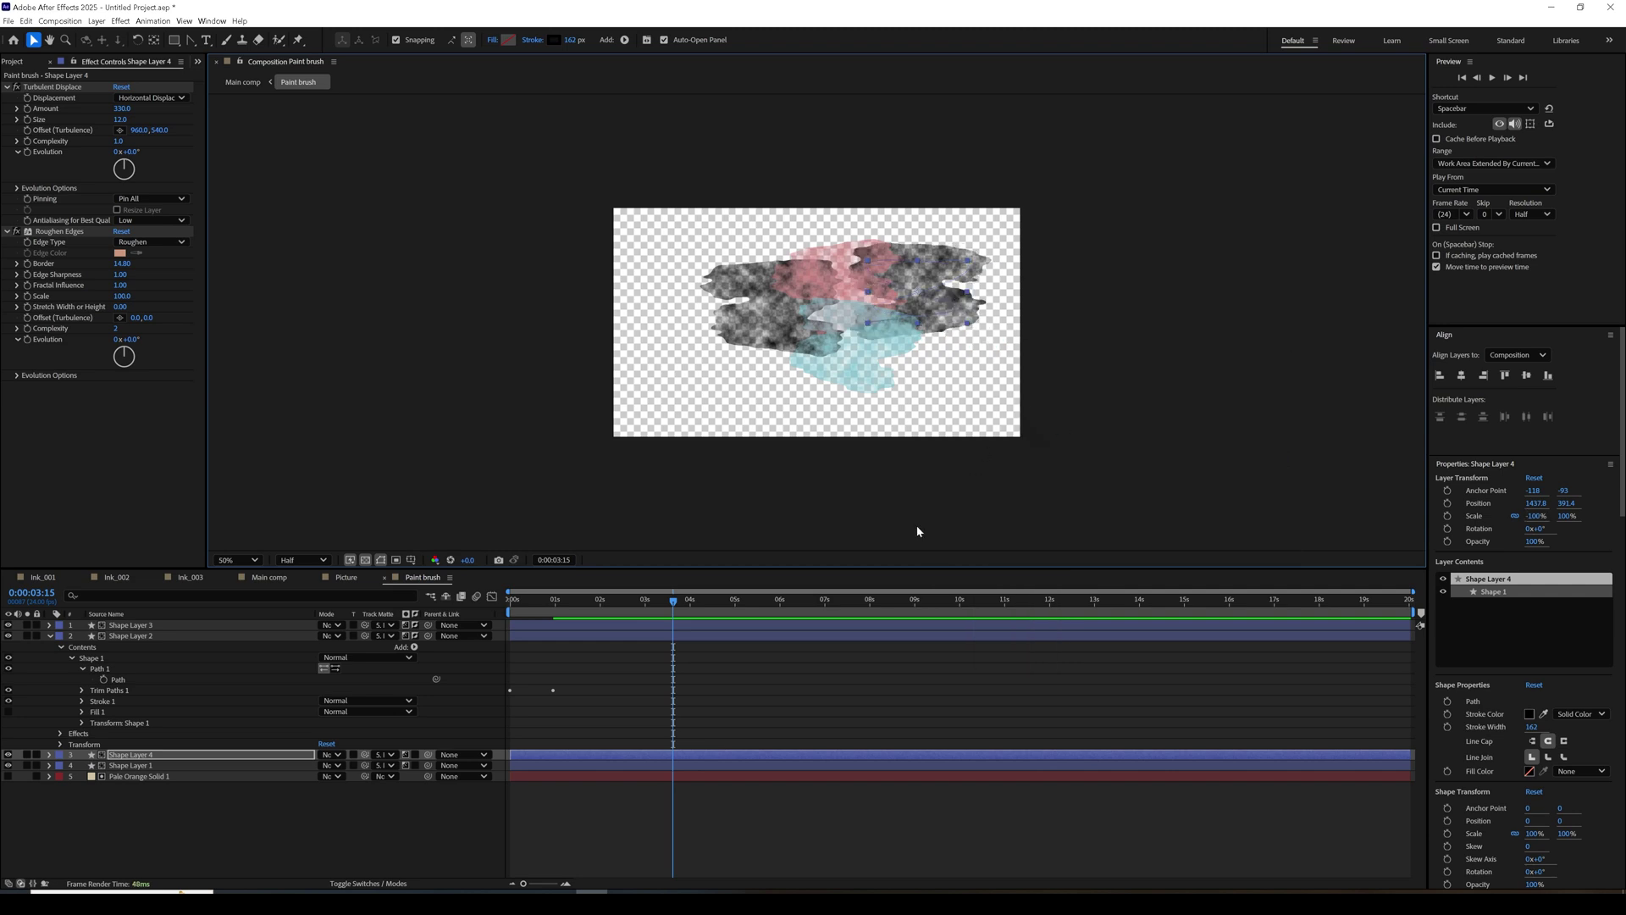
{"action": "left_click", "coordinate": [269, 578]}
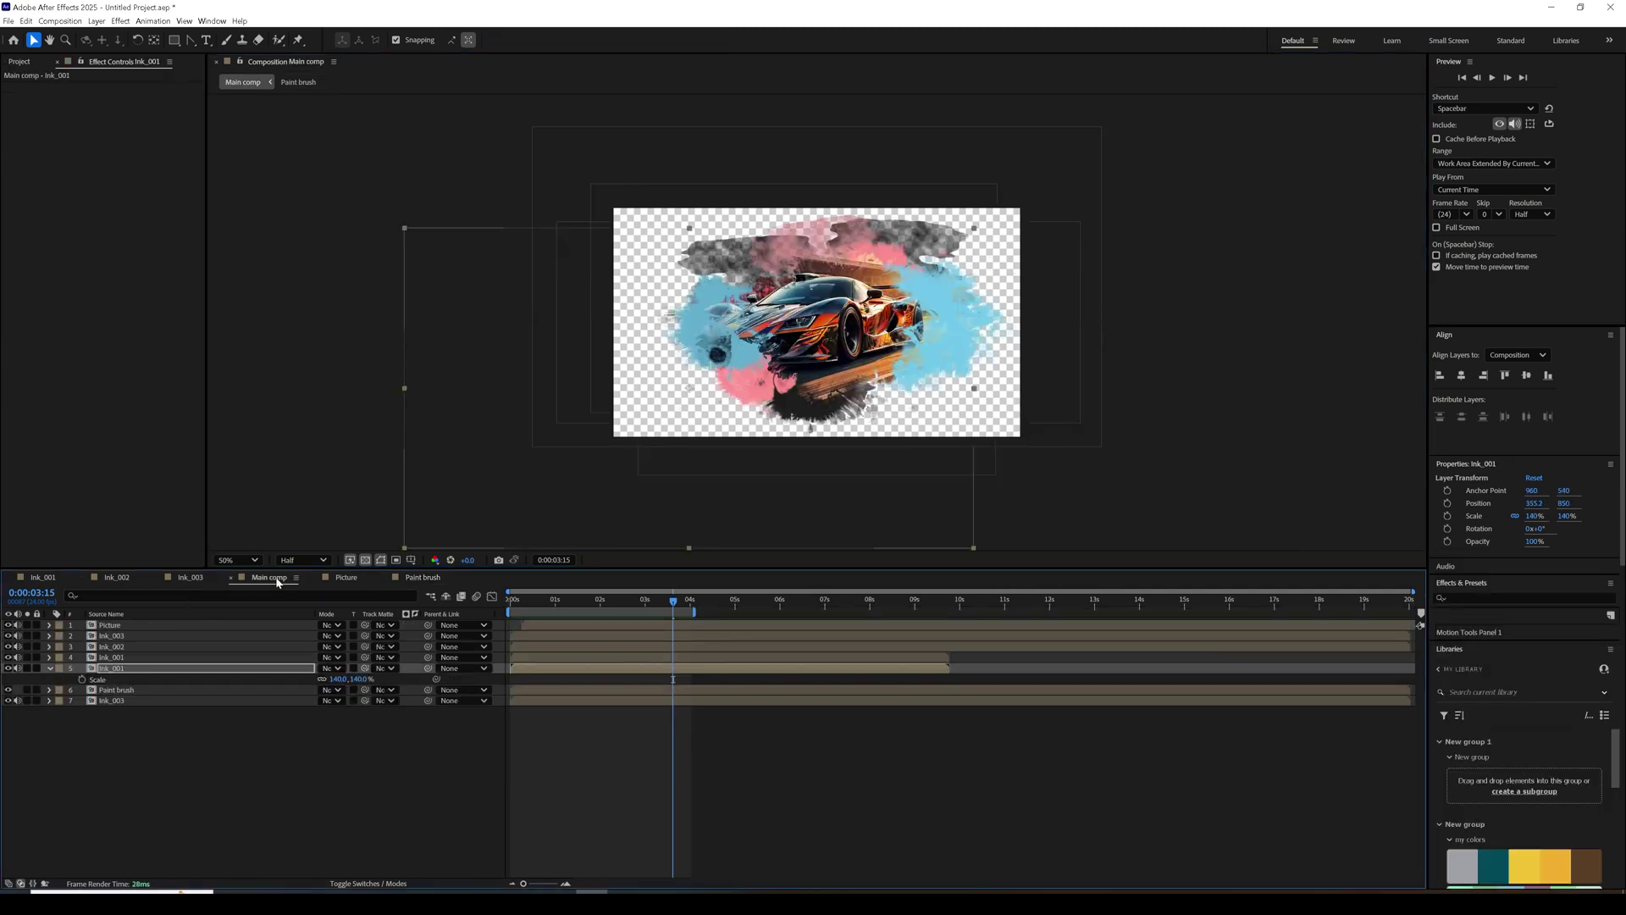
{"action": "left_click", "coordinate": [1266, 330]}
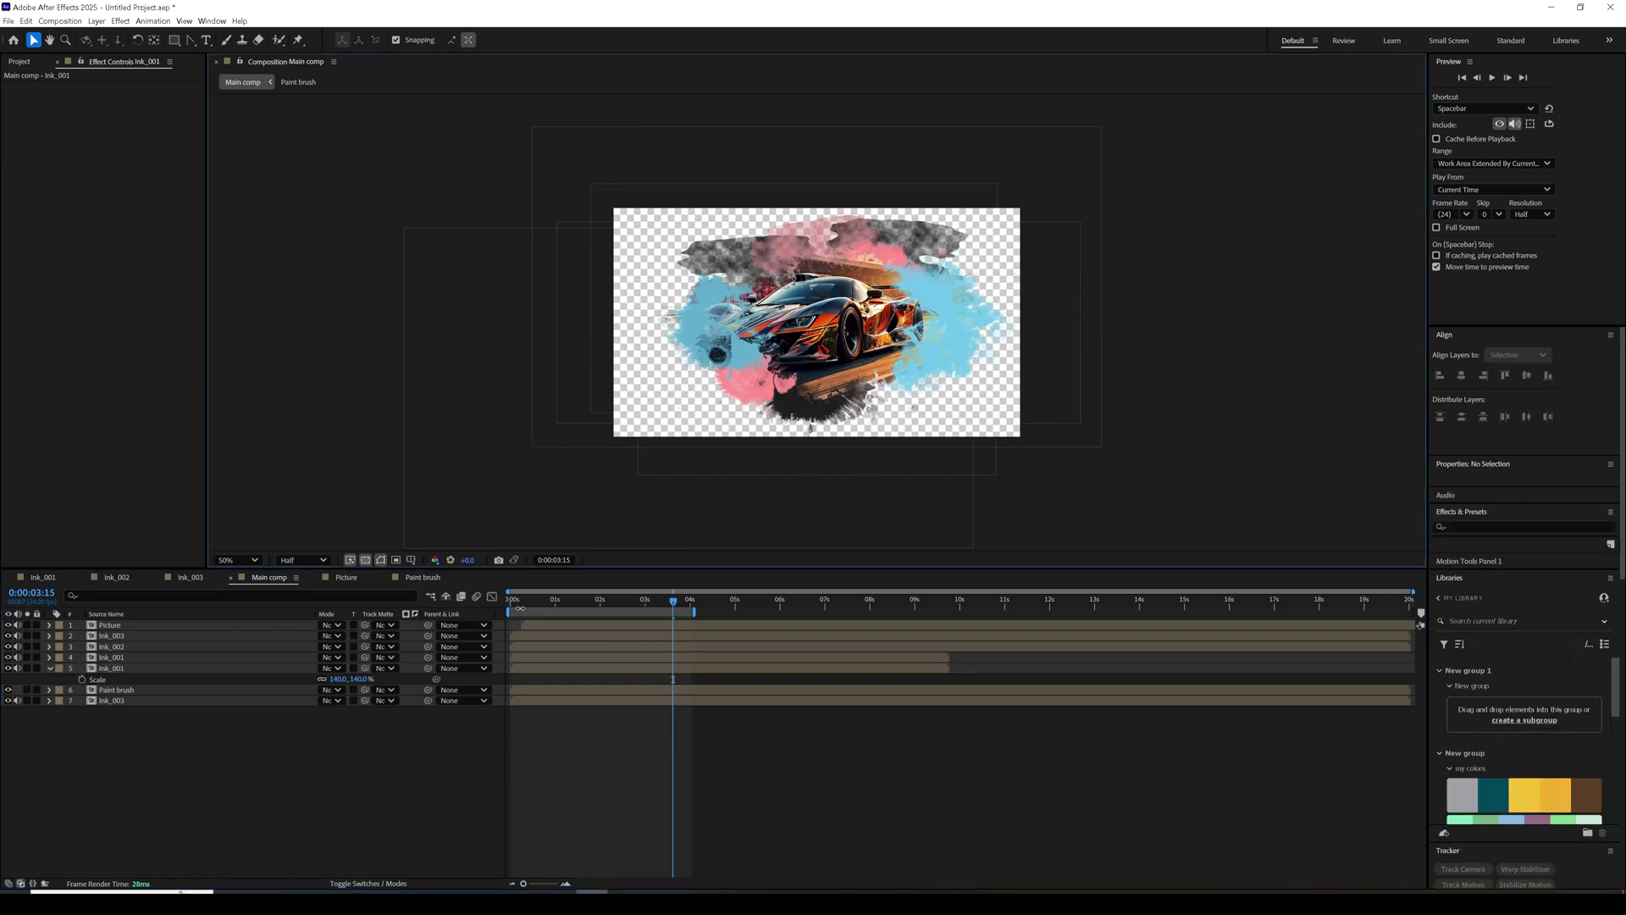
{"action": "mouse_move", "coordinate": [520, 608]}
{"action": "left_mouse_down"}
{"action": "mouse_move", "coordinate": [735, 612]}
{"action": "mouse_move", "coordinate": [708, 610]}
{"action": "left_mouse_up"}
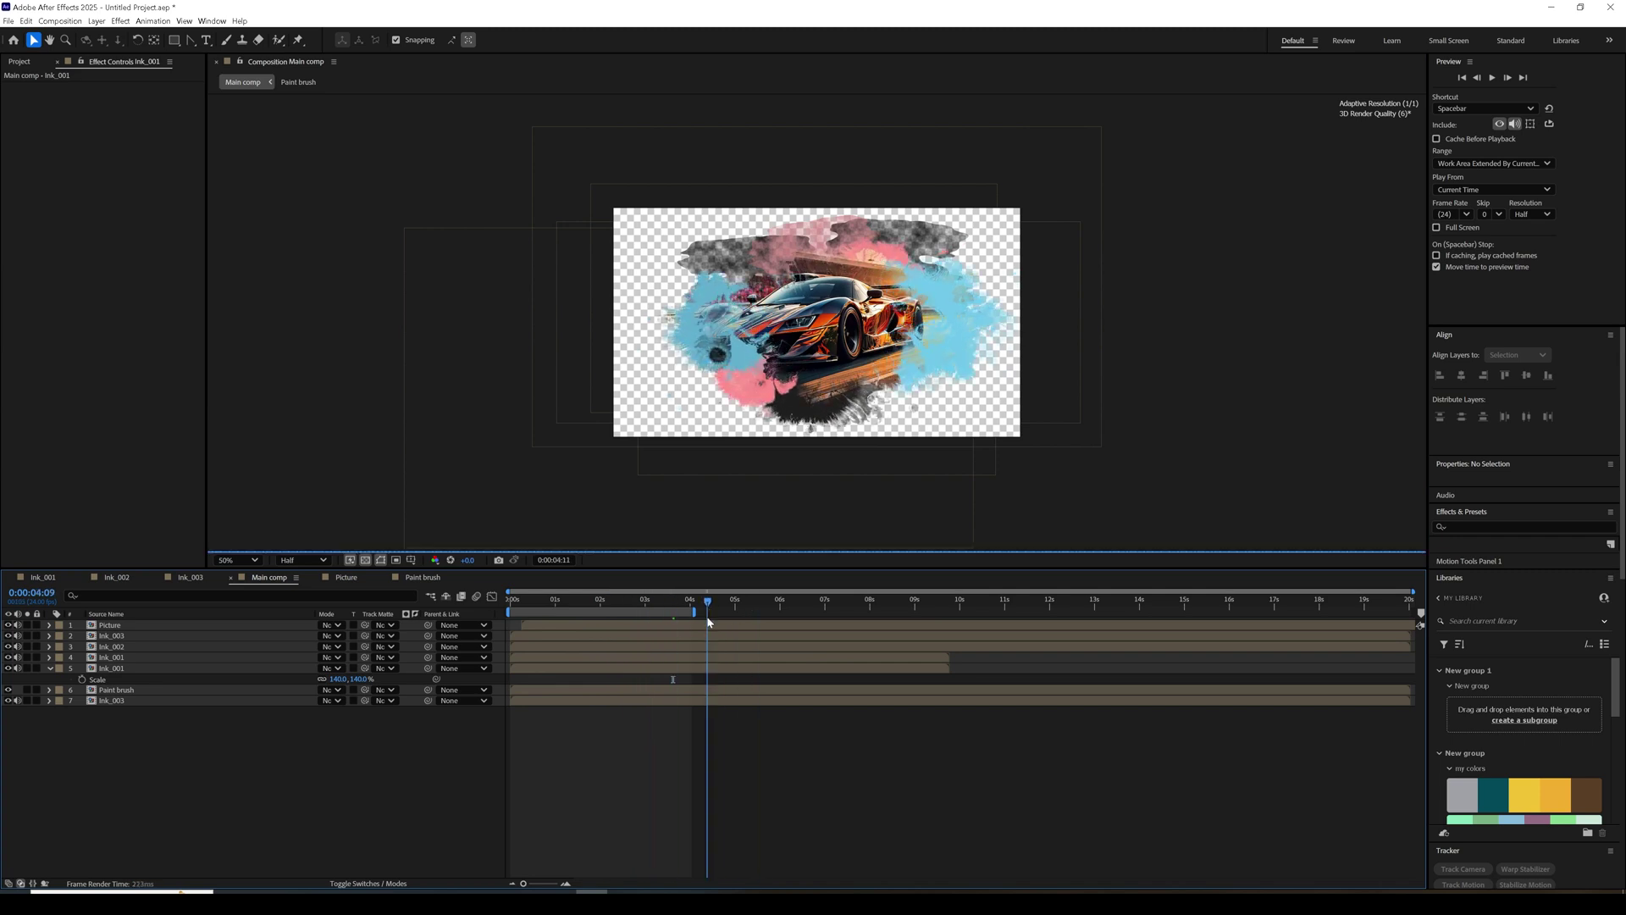
In the Paint brush comp, move Shape Layer 4 down over the blue stroke and set its stroke width to 253 px.
{"action": "left_click", "coordinate": [423, 577]}
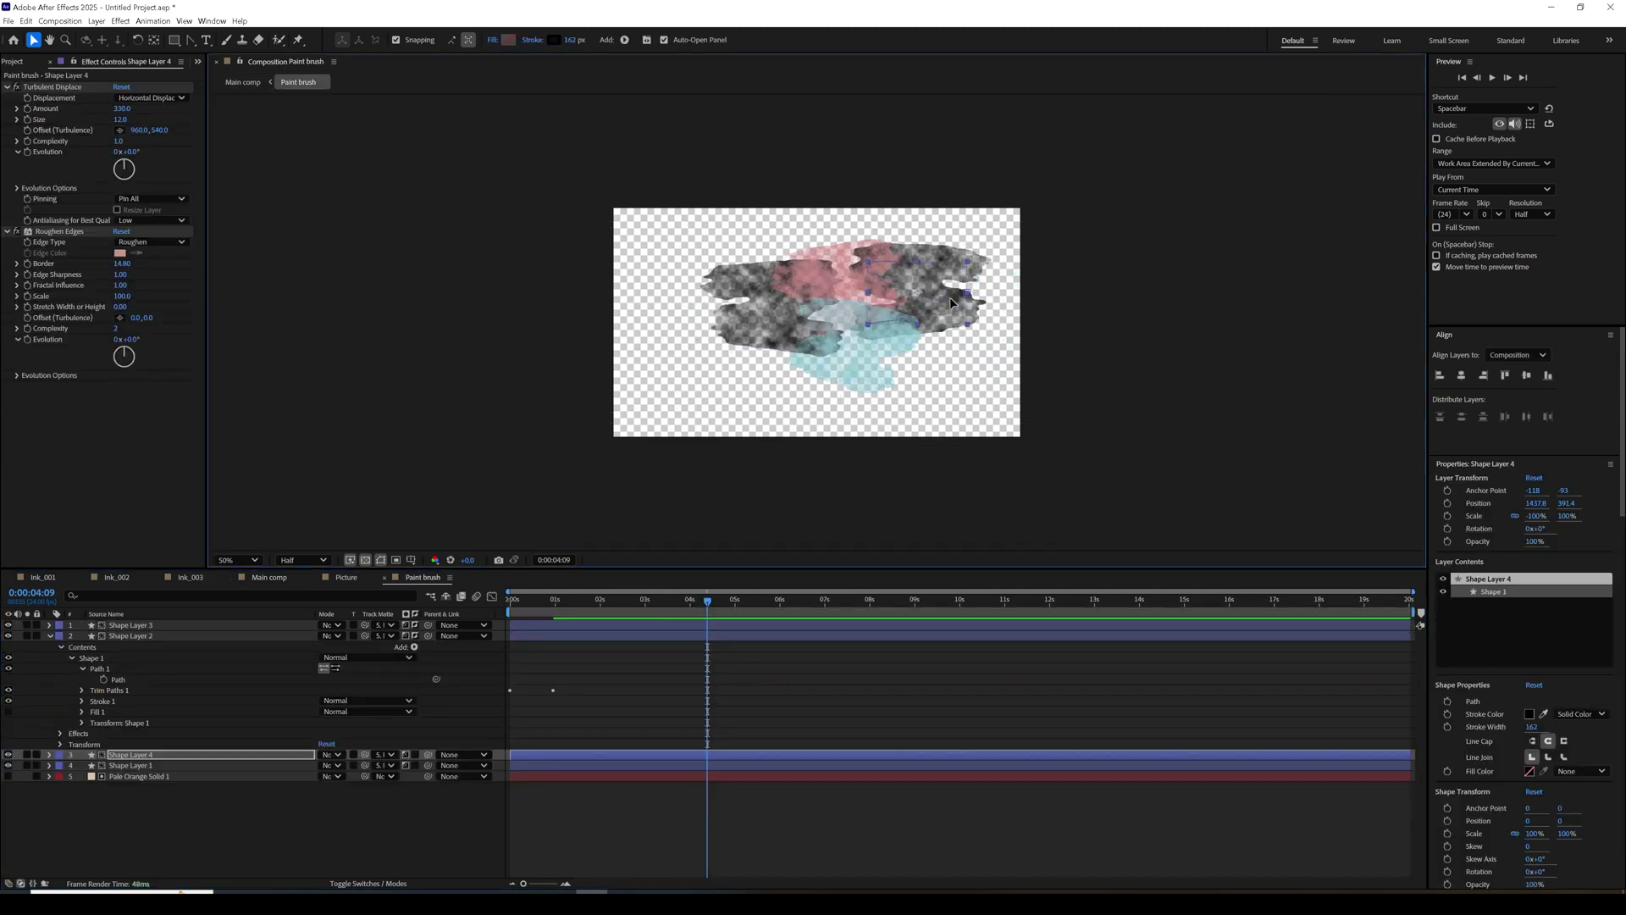
{"action": "left_click_drag", "start_coordinate": [932, 354], "coordinate": [958, 343]}
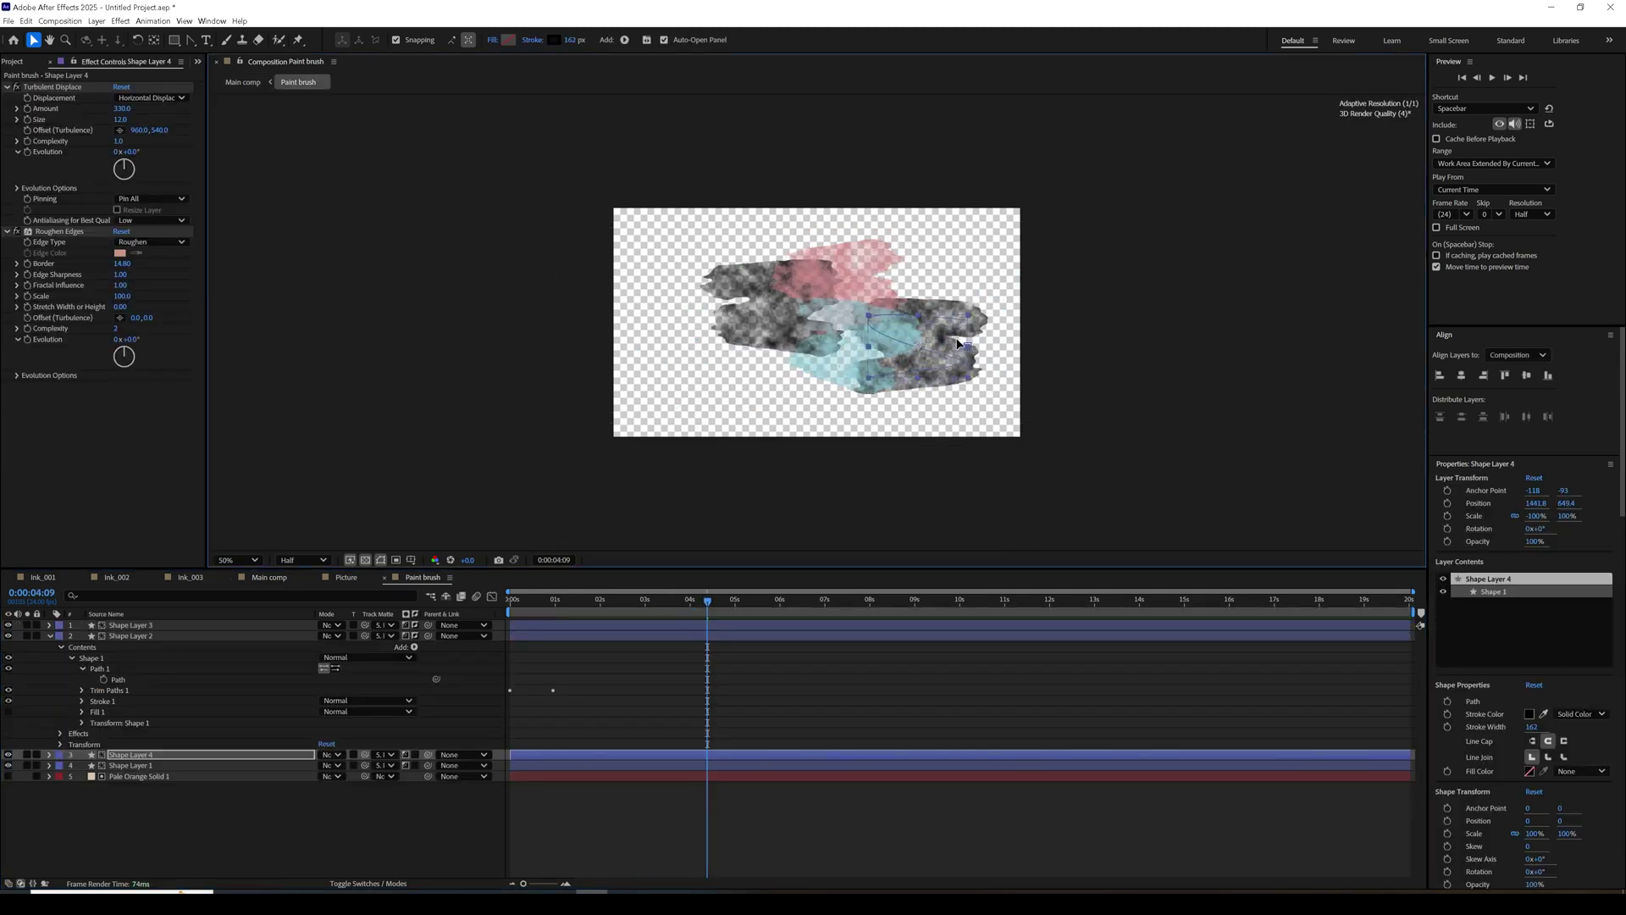
{"action": "left_click", "coordinate": [271, 760]}
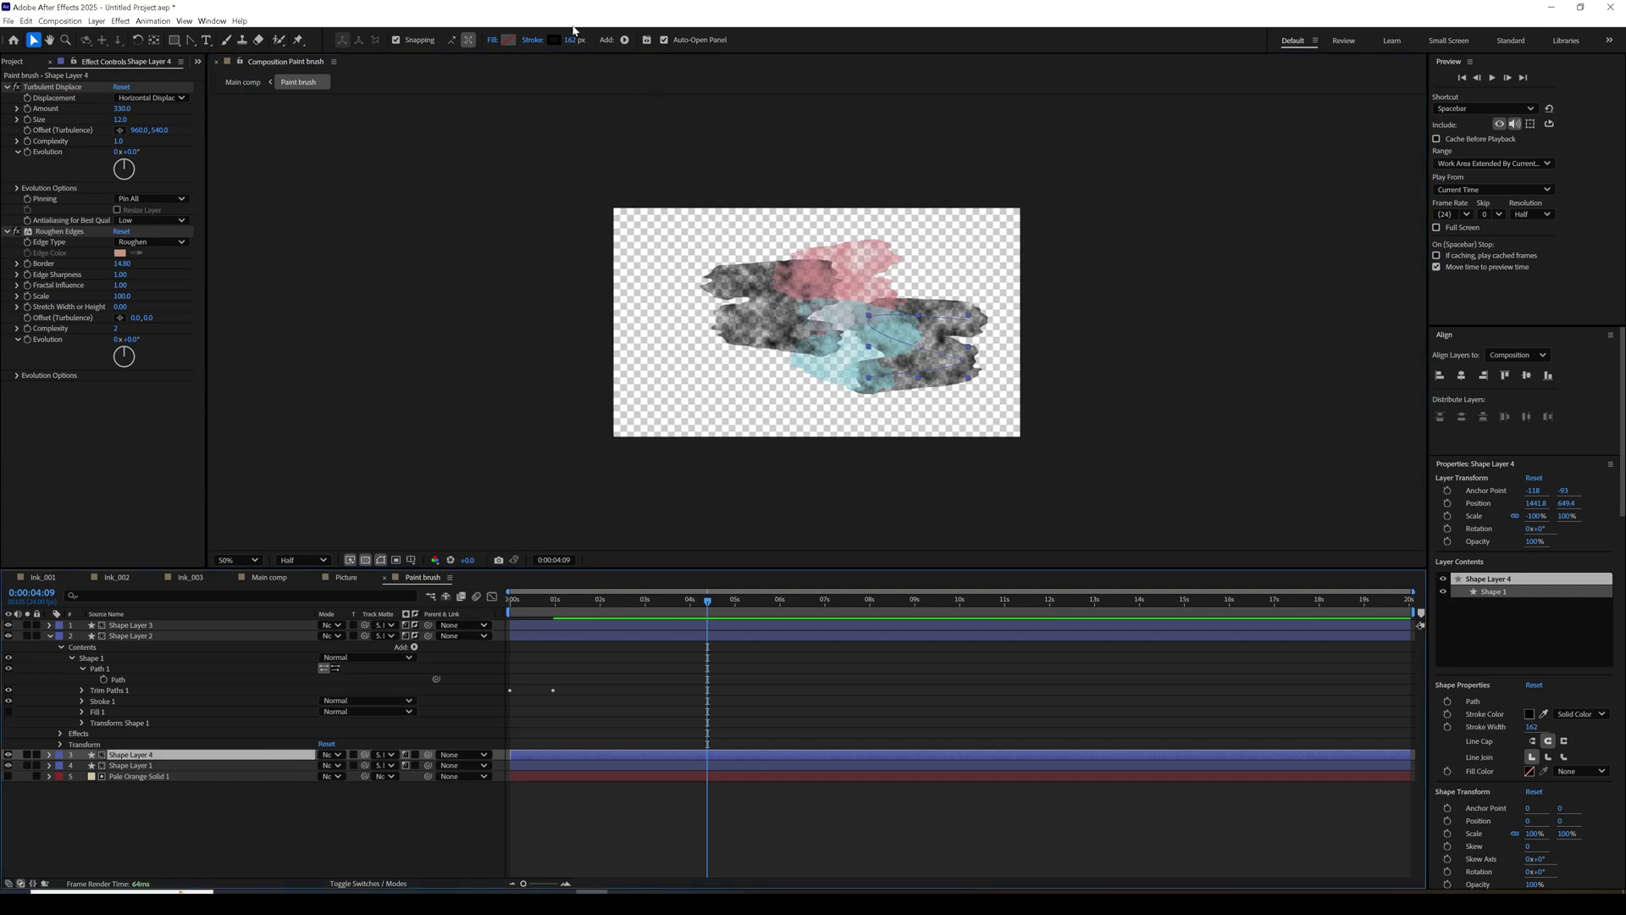
{"action": "mouse_move", "coordinate": [573, 40]}
{"action": "left_mouse_down"}
{"action": "mouse_move", "coordinate": [555, 45]}
{"action": "mouse_move", "coordinate": [616, 30]}
{"action": "left_mouse_up"}
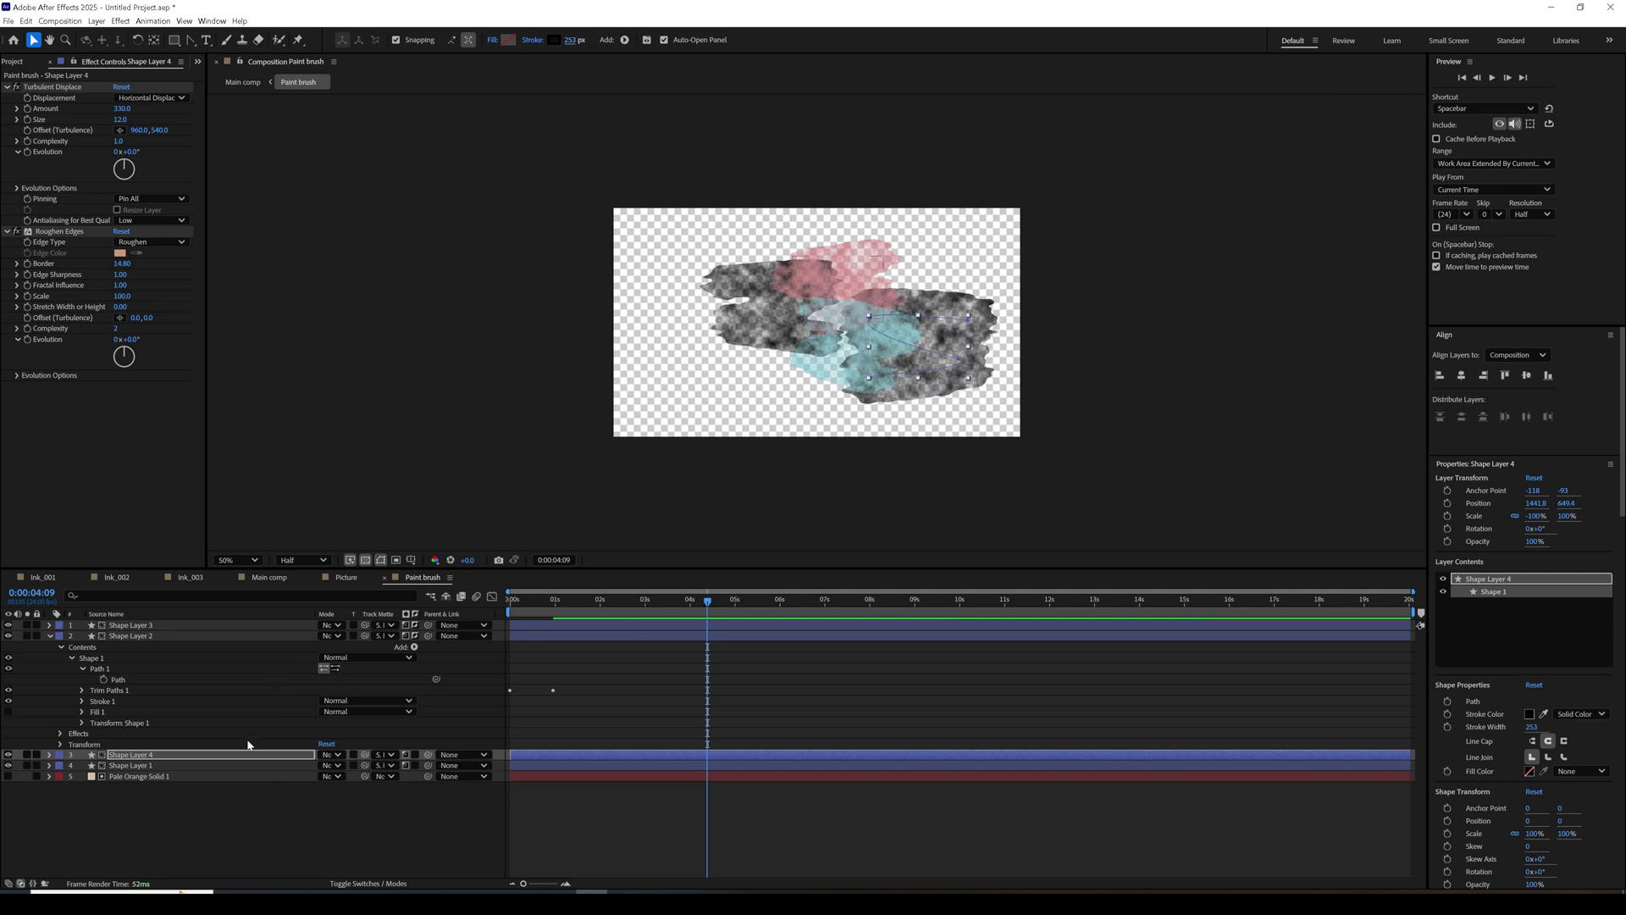
Place Shape Layer 4 below Shape Layer 1 and shrink it to -65%, 65% scale, positioned slightly higher on the canvas.
{"action": "left_click_drag", "start_coordinate": [242, 760], "coordinate": [241, 768]}
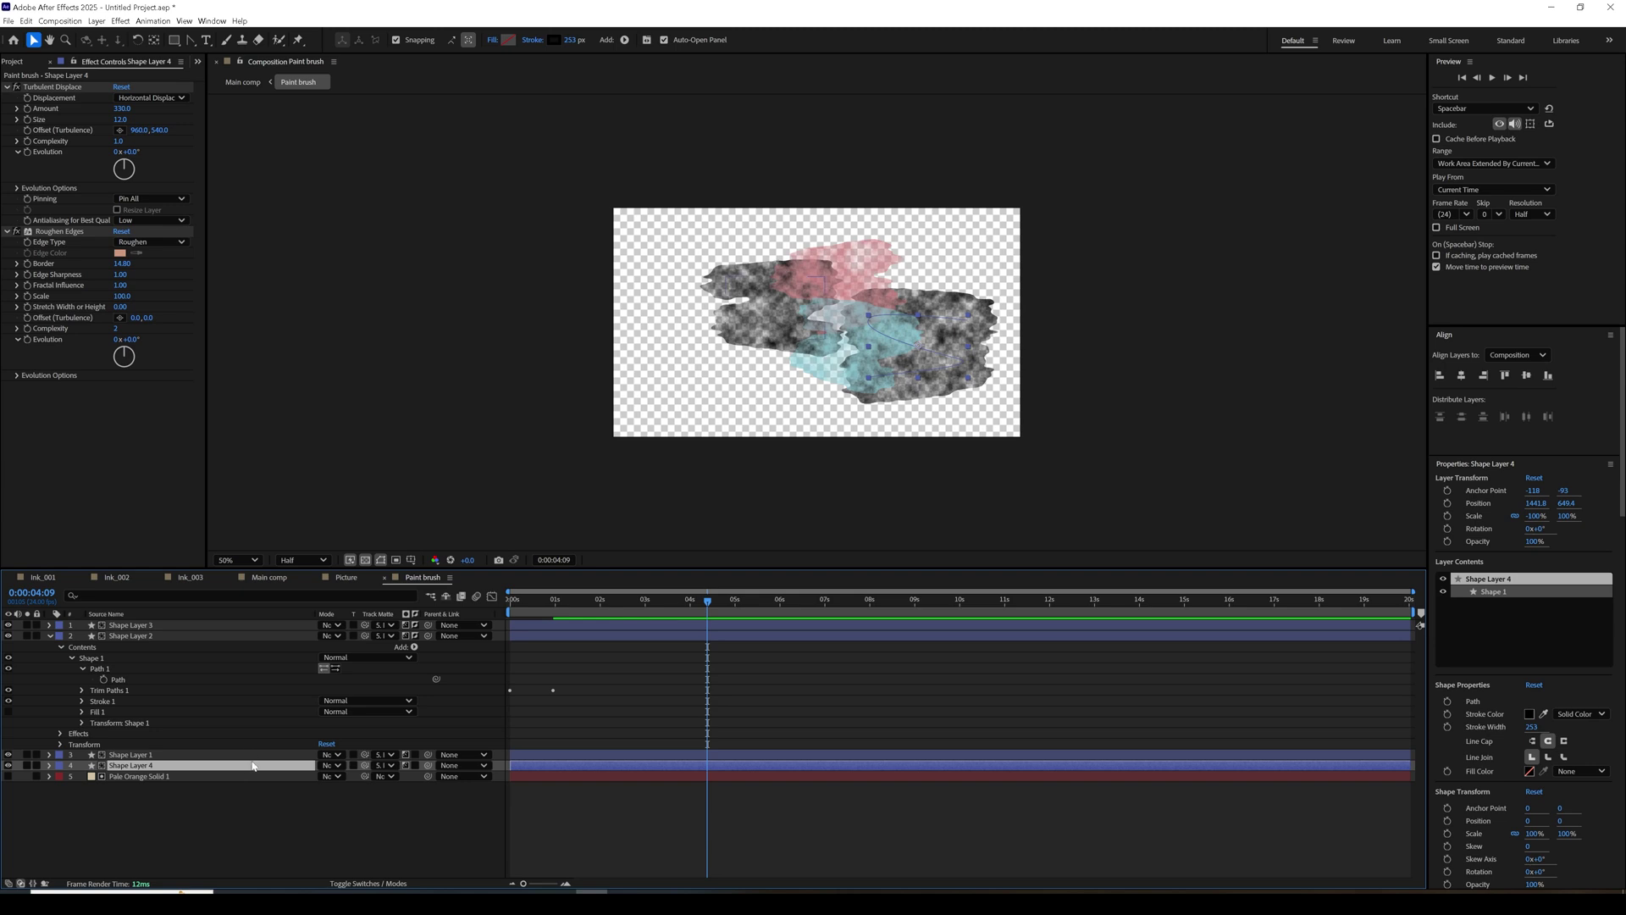
{"action": "key", "text": "s"}
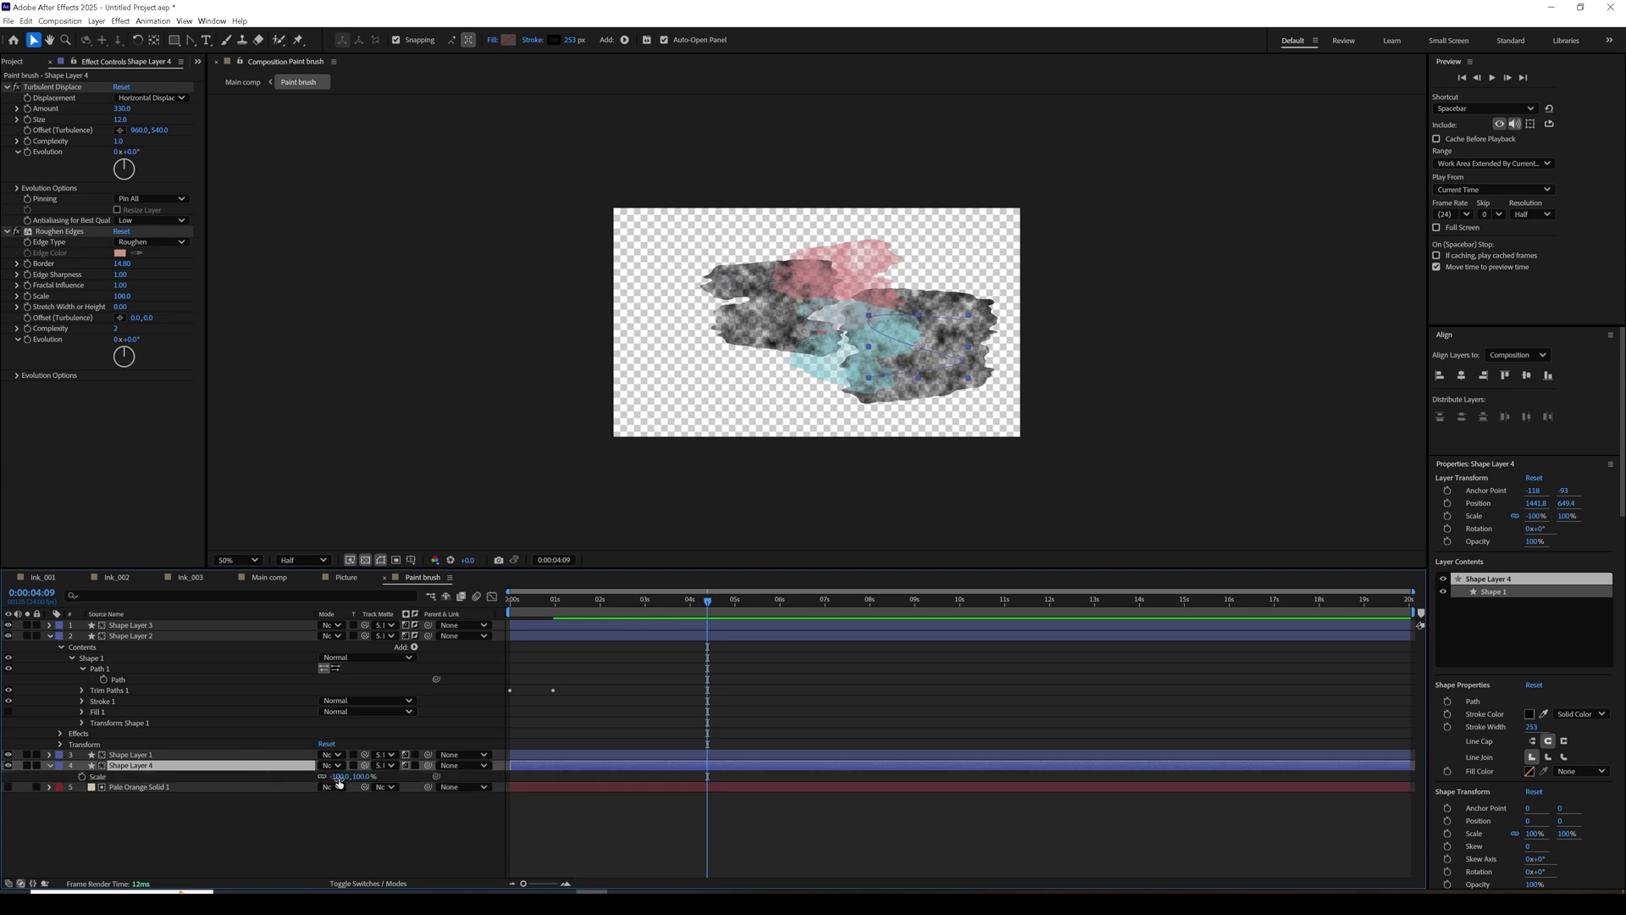
{"action": "mouse_move", "coordinate": [338, 776]}
{"action": "left_mouse_down"}
{"action": "mouse_move", "coordinate": [325, 776]}
{"action": "mouse_move", "coordinate": [358, 775]}
{"action": "left_mouse_up"}
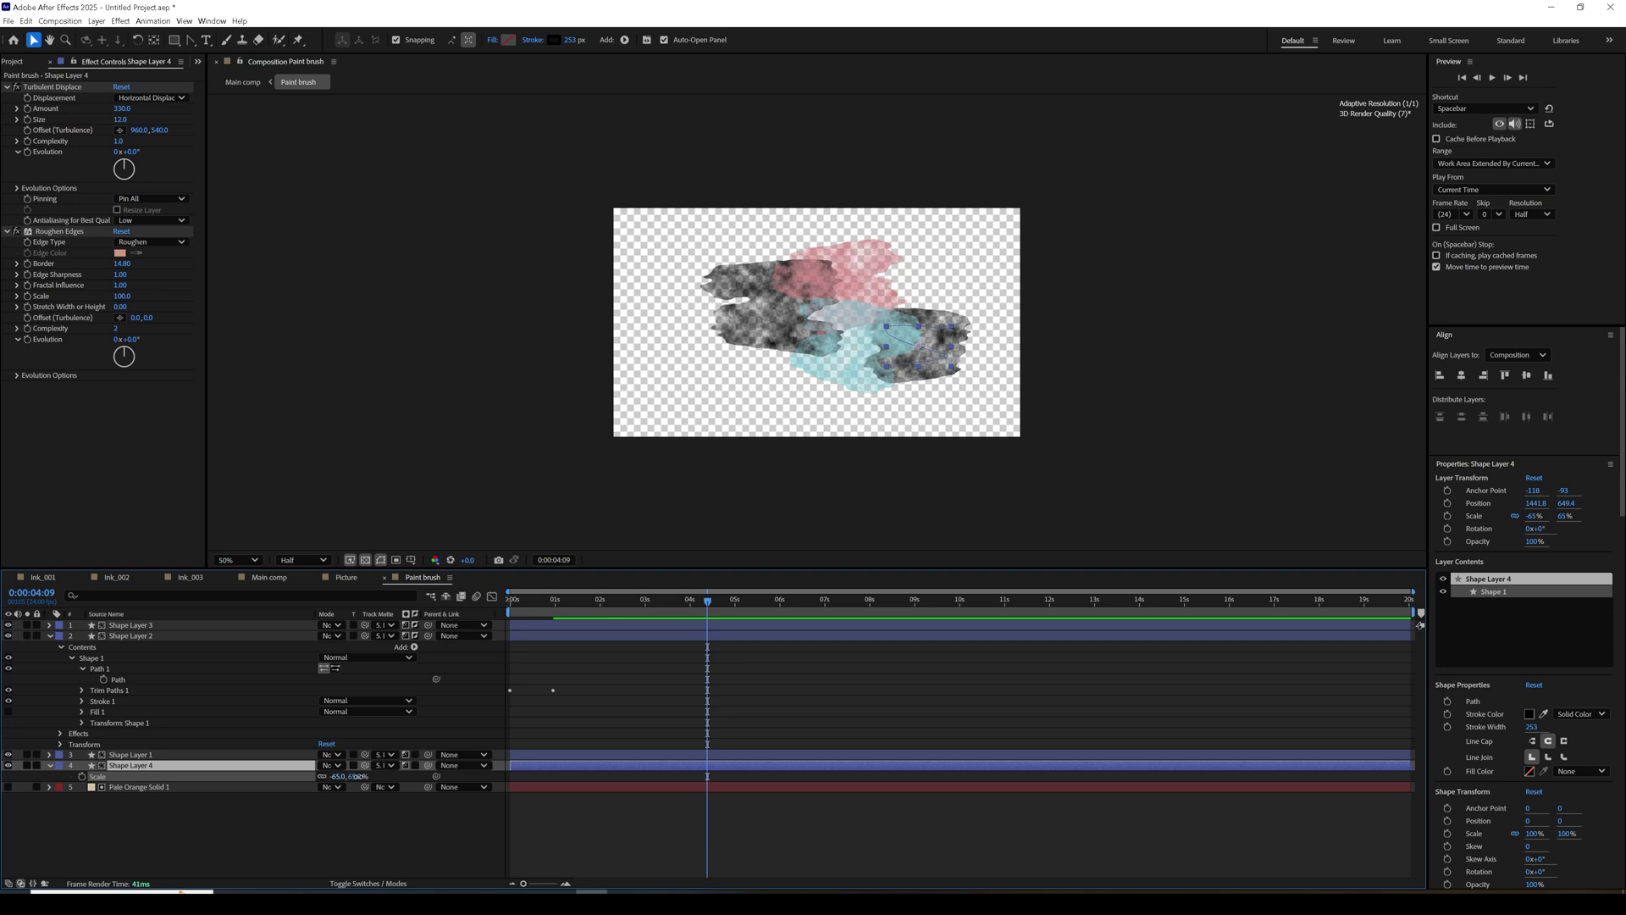
{"action": "left_click_drag", "start_coordinate": [937, 354], "coordinate": [946, 324]}
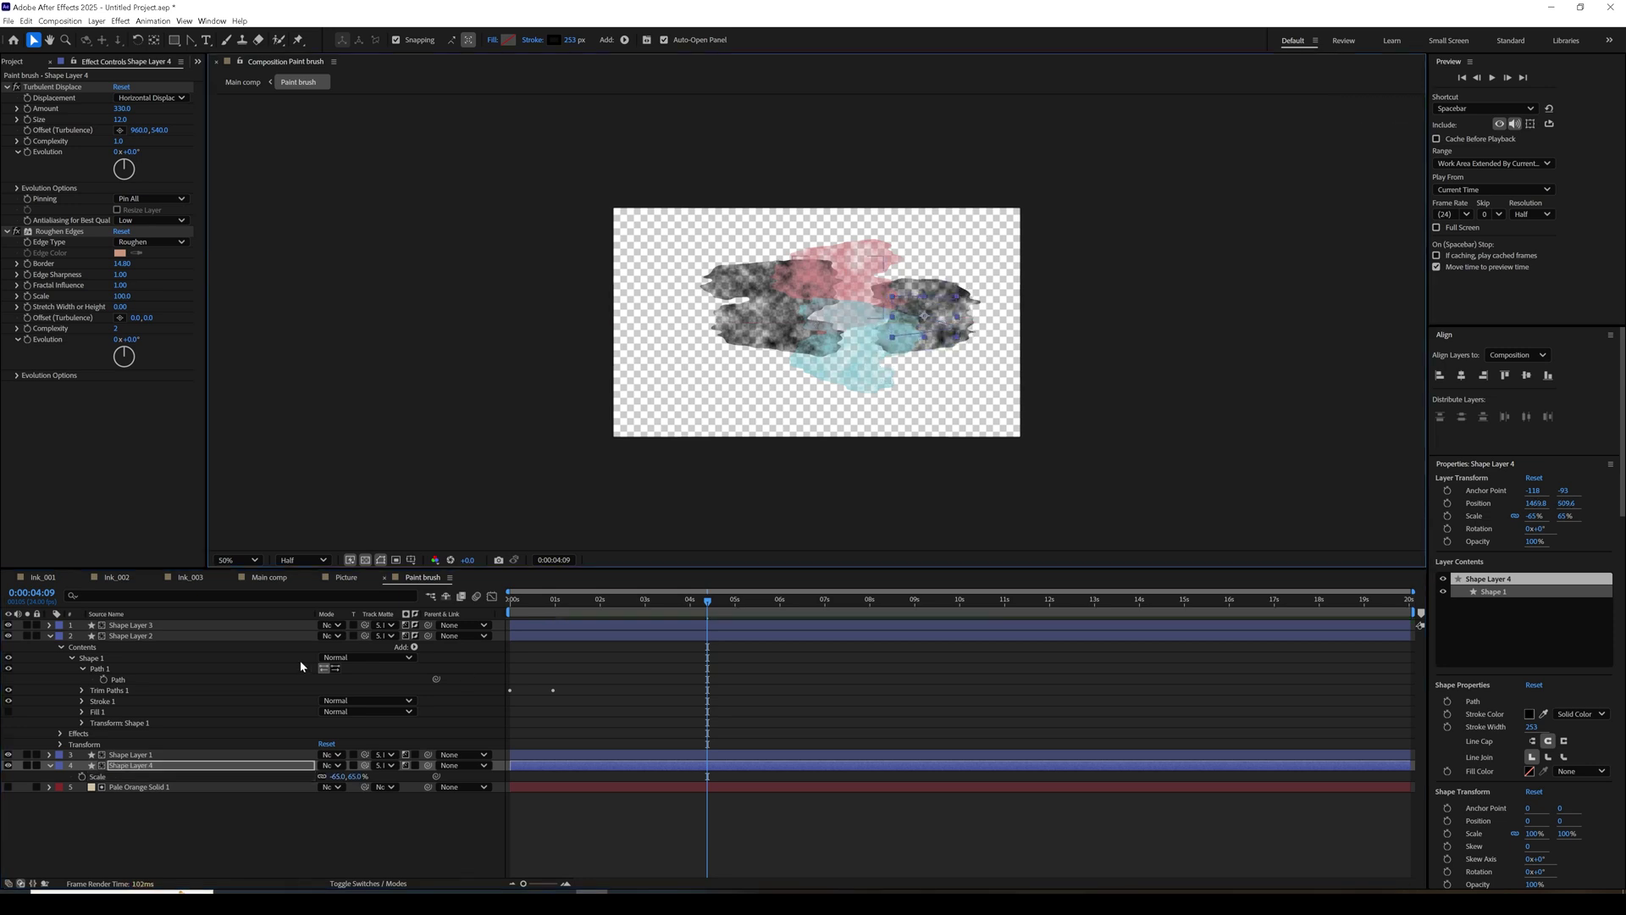
Play the Main comp animation from its first frame and scrub through to about 3 seconds to review the revised brush strokes.
{"action": "left_click", "coordinate": [267, 578]}
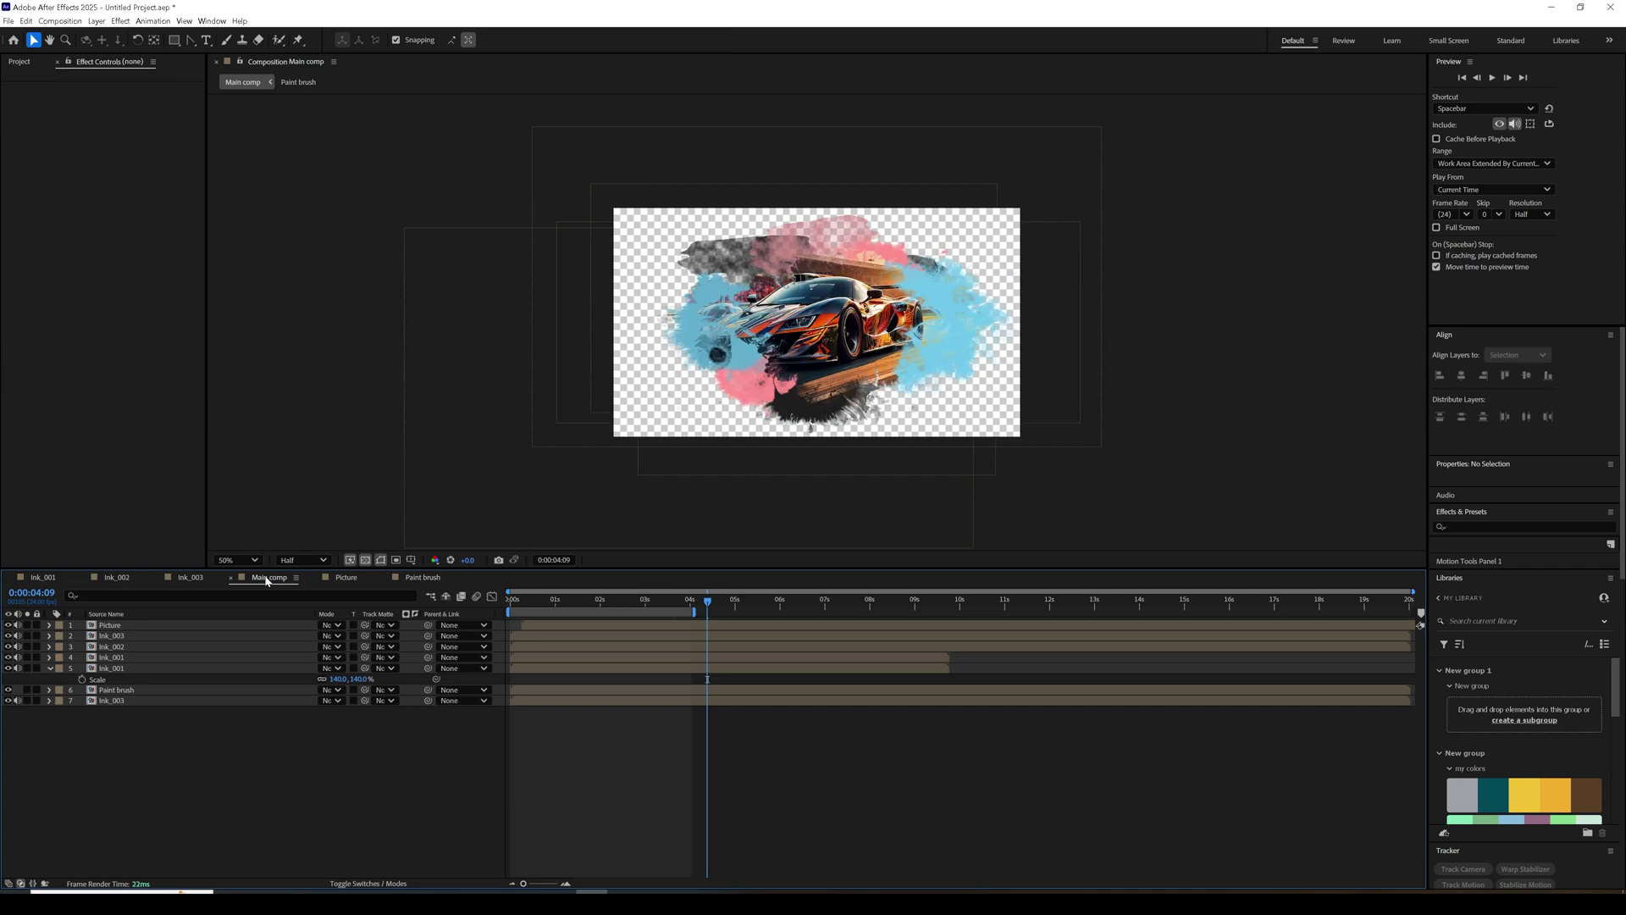
{"action": "key", "text": "space"}
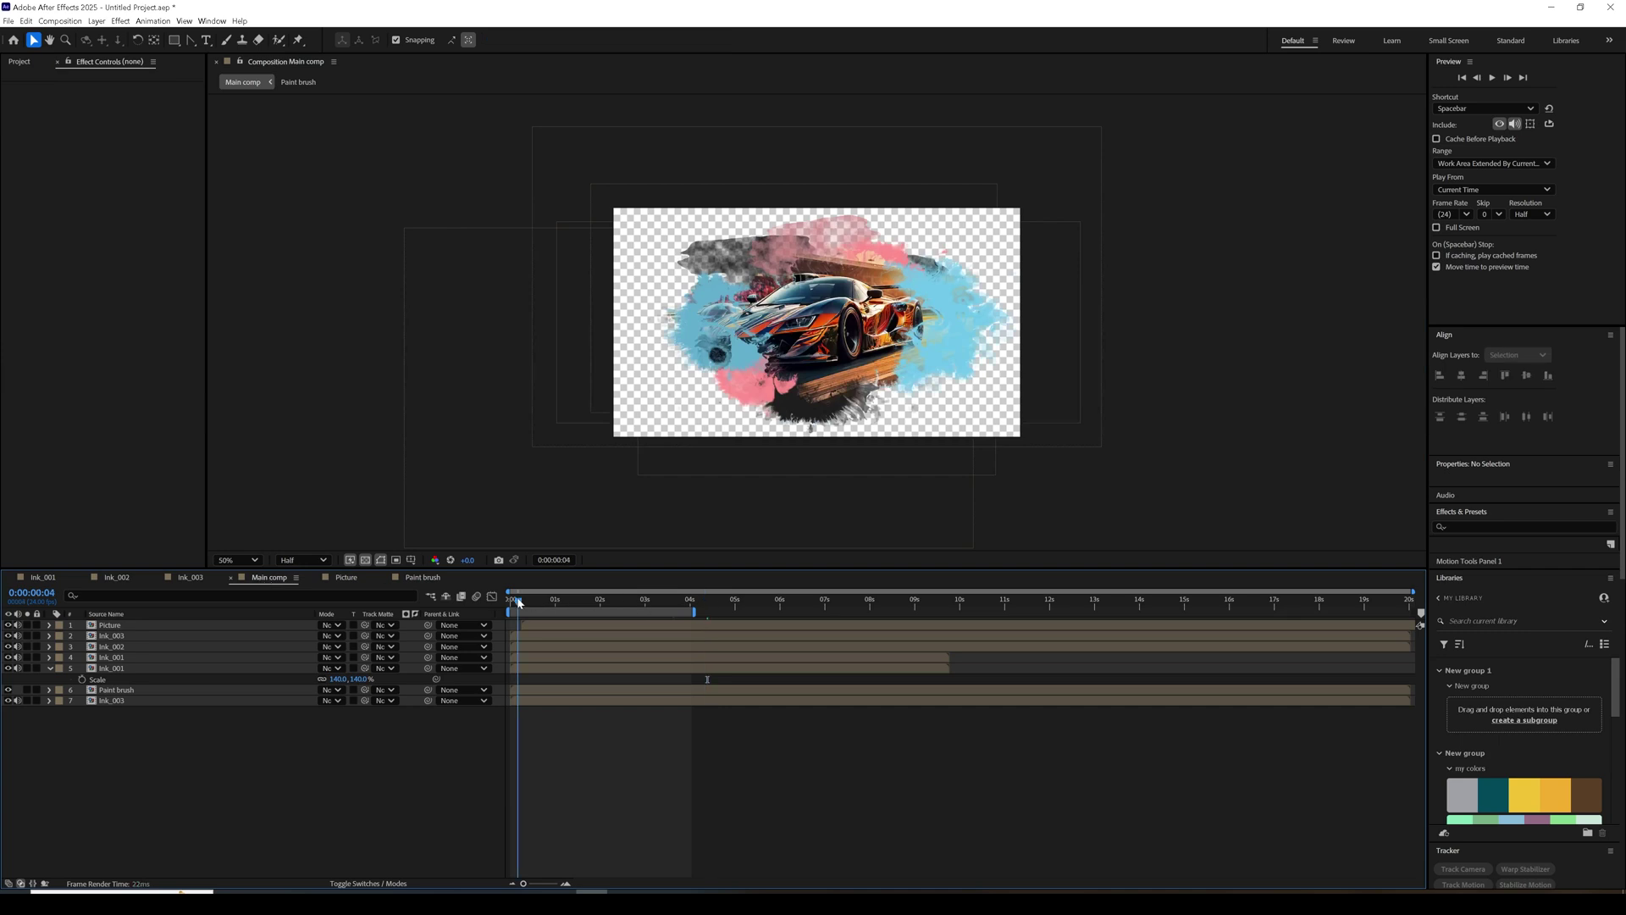
{"action": "left_click_drag", "start_coordinate": [544, 608], "coordinate": [823, 588]}
{"action": "left_click", "coordinate": [442, 626]}
{"action": "key", "text": "Home"}
{"action": "key", "text": "space"}
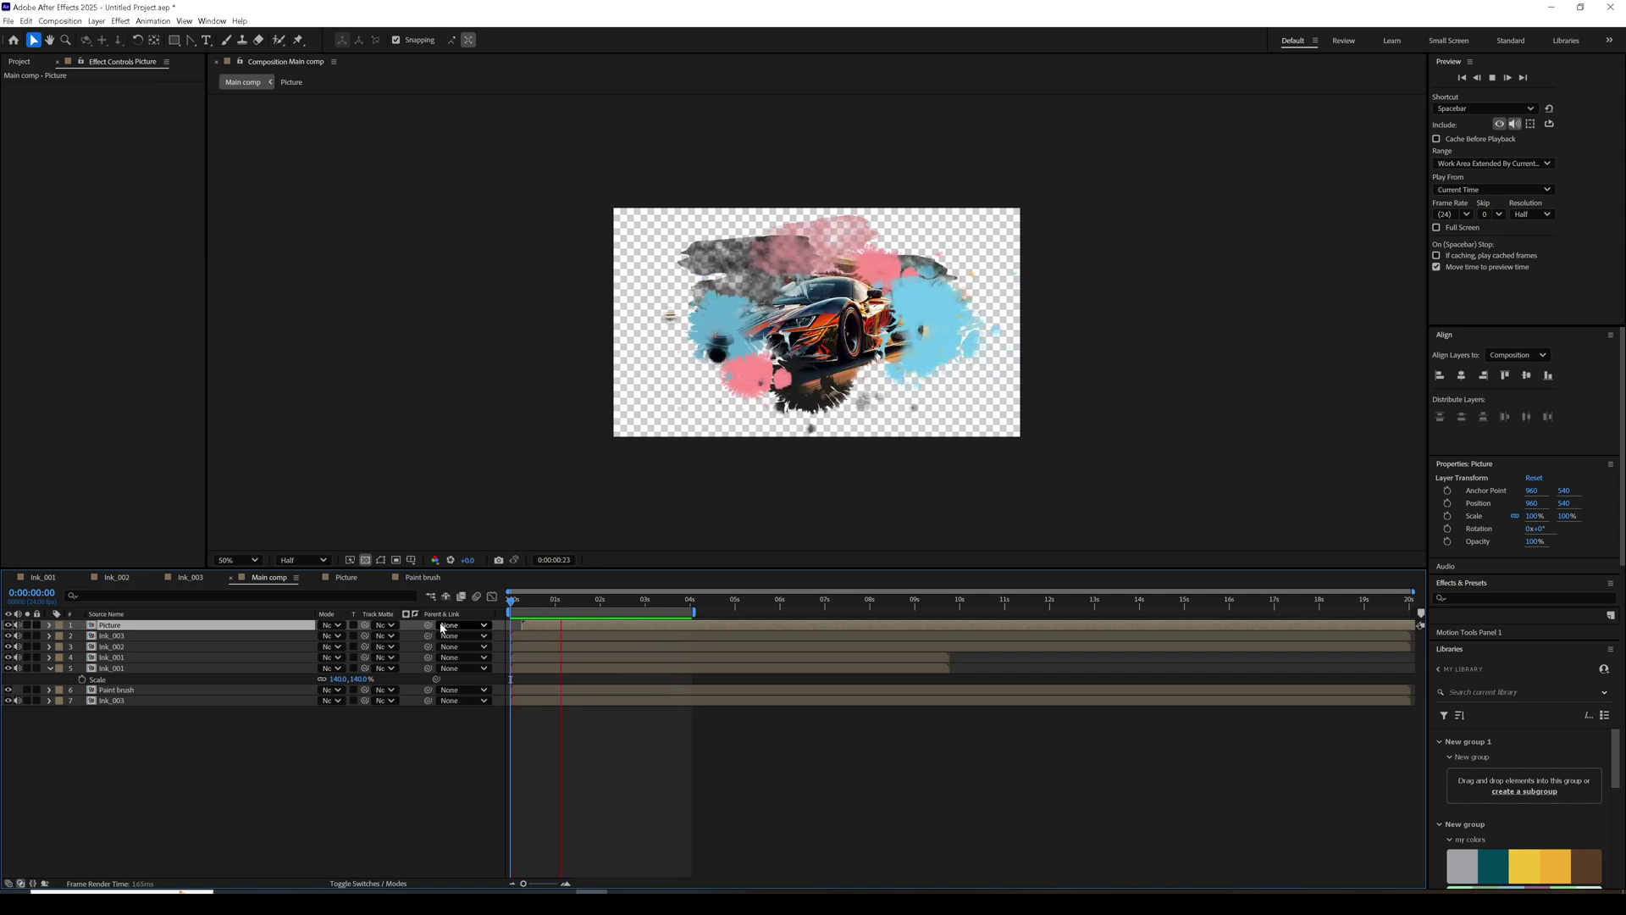
{"action": "key", "text": "space"}
{"action": "left_click_drag", "start_coordinate": [635, 603], "coordinate": [655, 606]}
{"action": "left_click", "coordinate": [310, 765]}
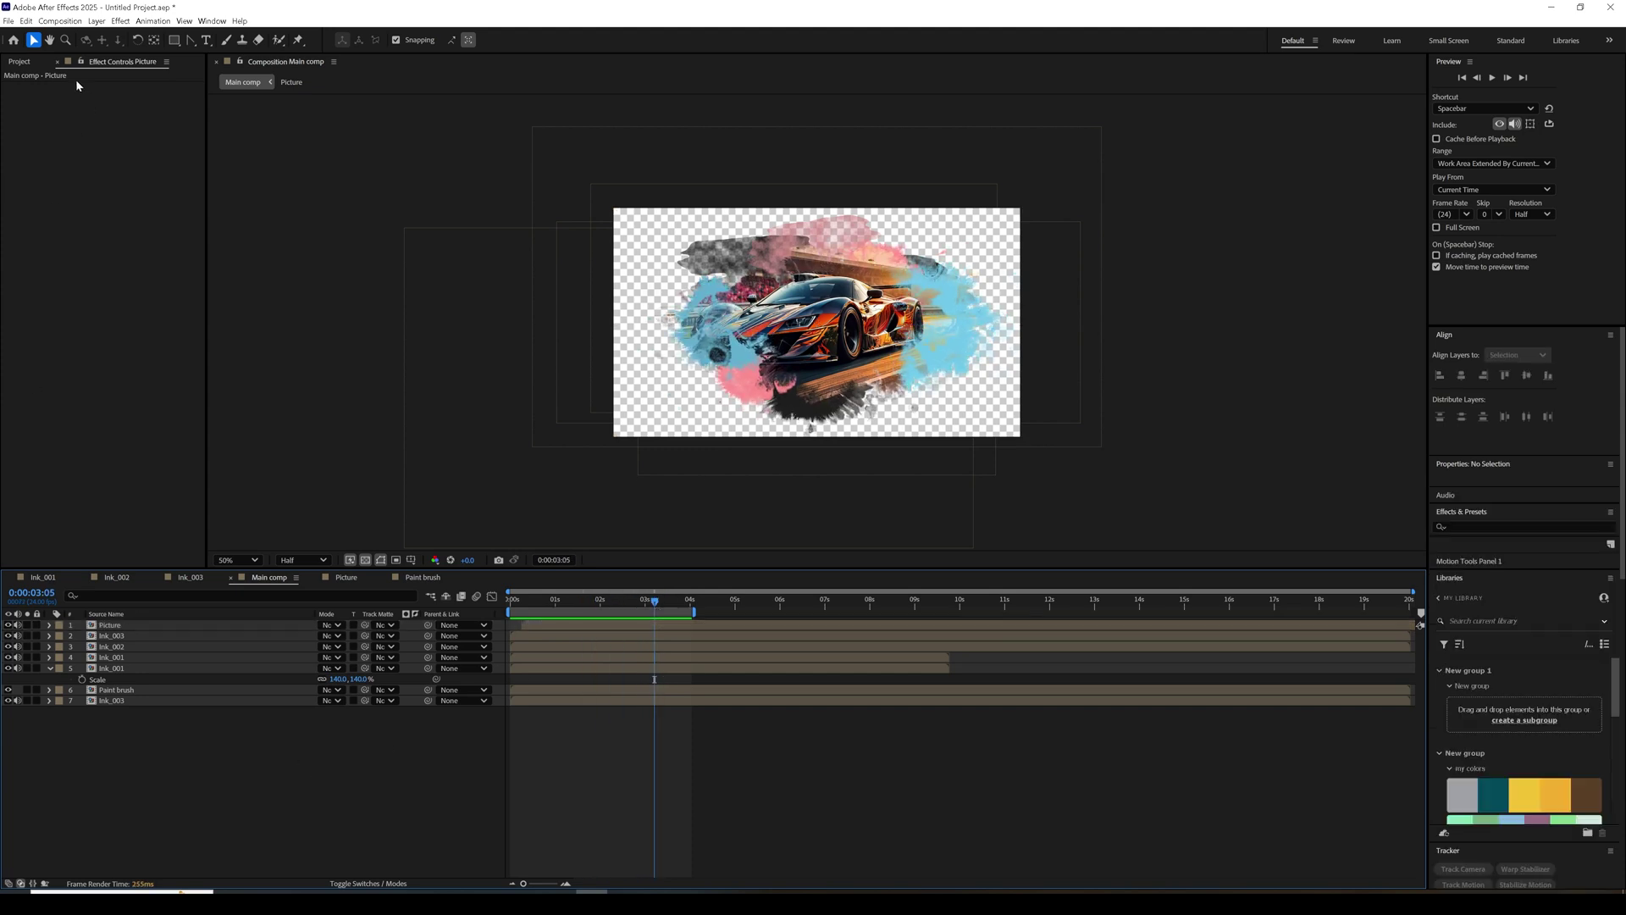
Create a new 1920x1080 composition named Bg.
{"action": "left_click", "coordinate": [17, 61]}
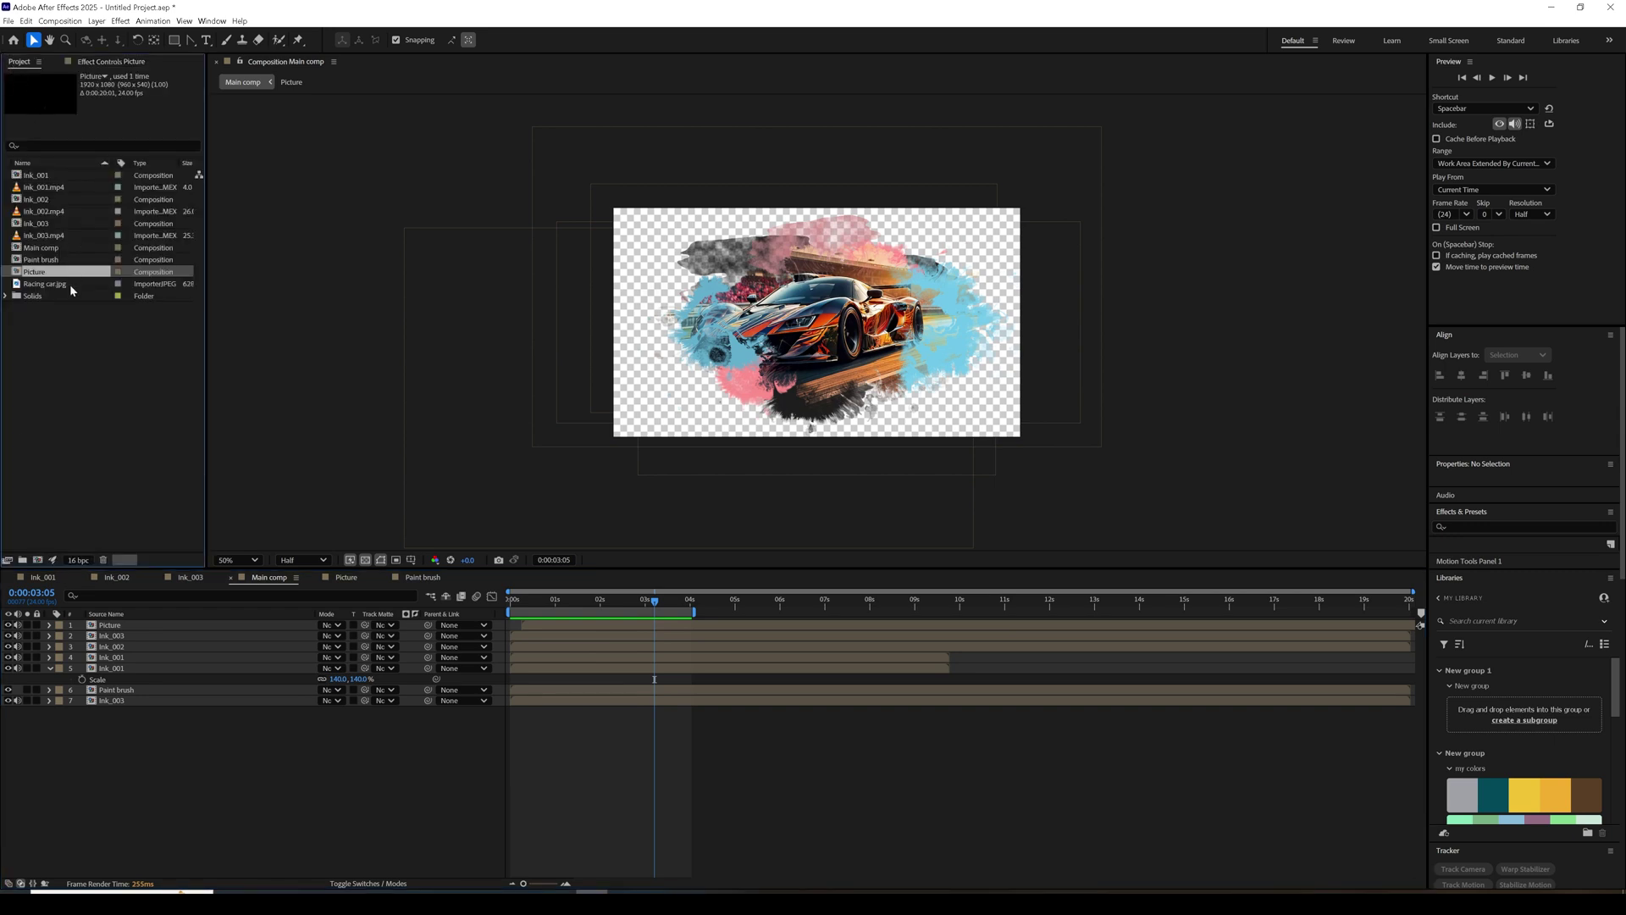
{"action": "left_click", "coordinate": [37, 560]}
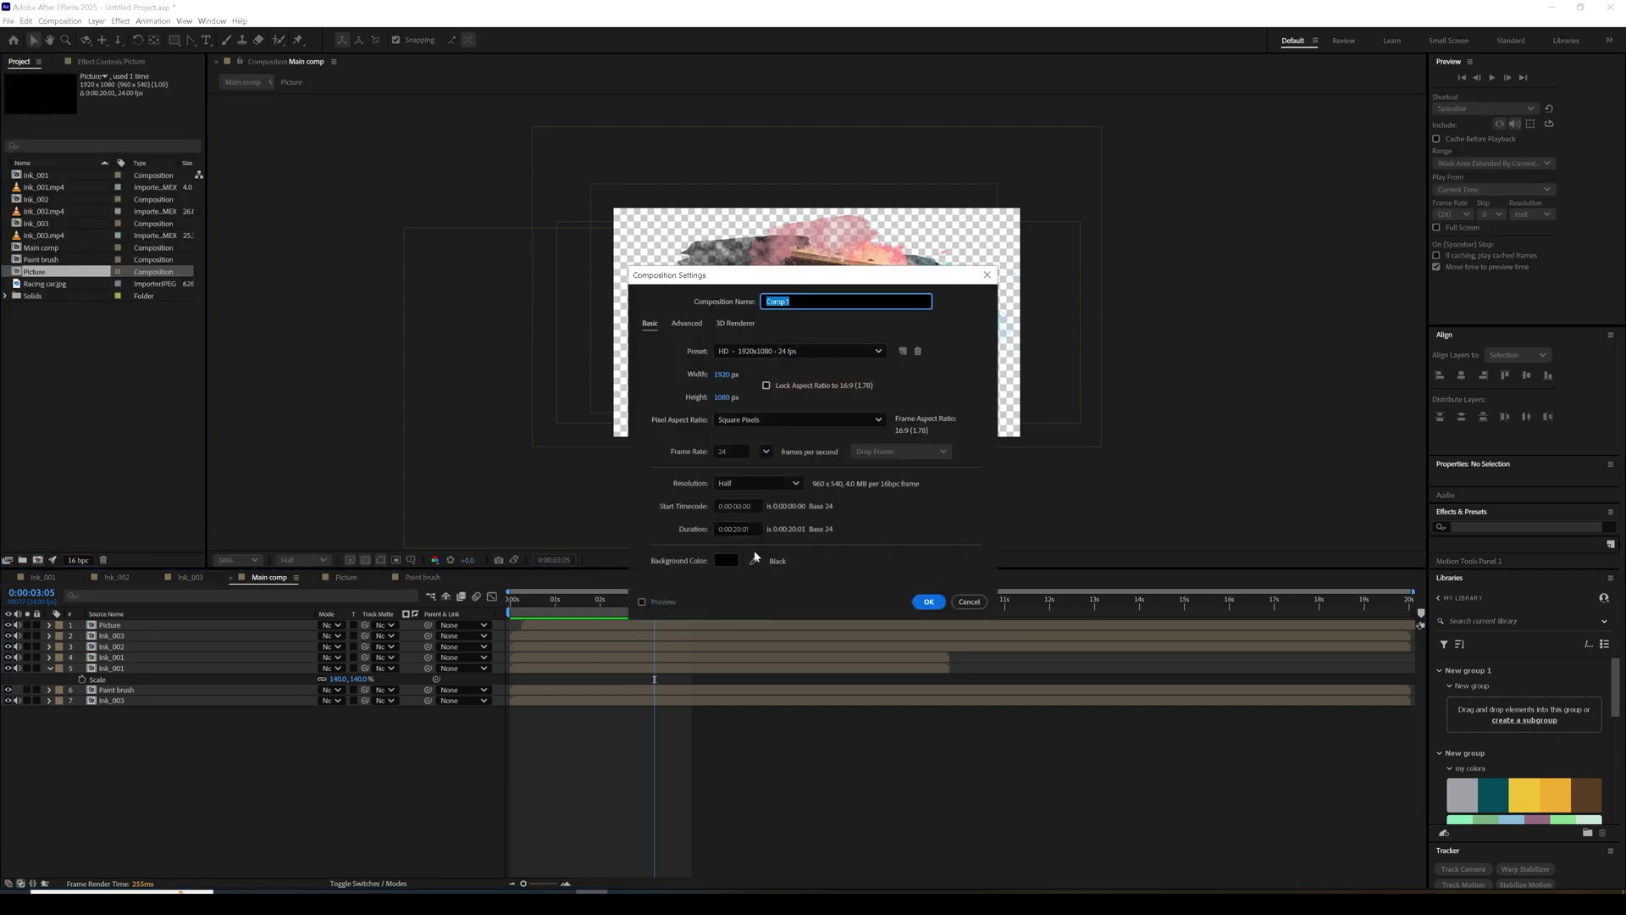
{"action": "type", "text": "Bg"}
{"action": "left_click", "coordinate": [928, 601]}
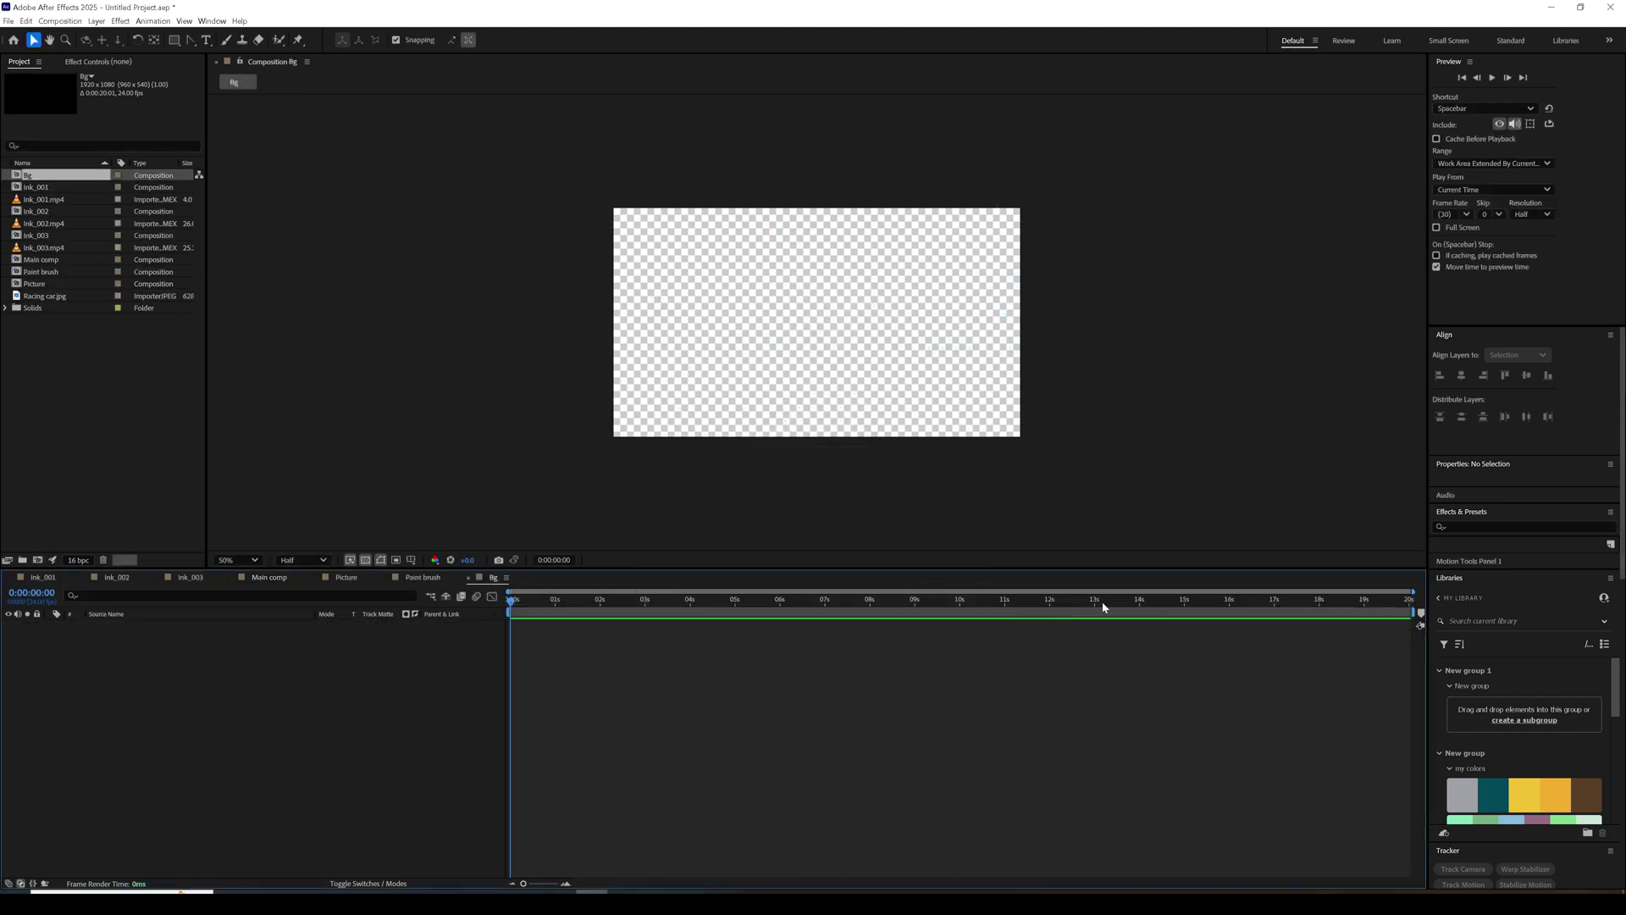
Add a pale beige 1920x1080 solid layer to the Bg composition.
{"action": "left_click", "coordinate": [95, 21]}
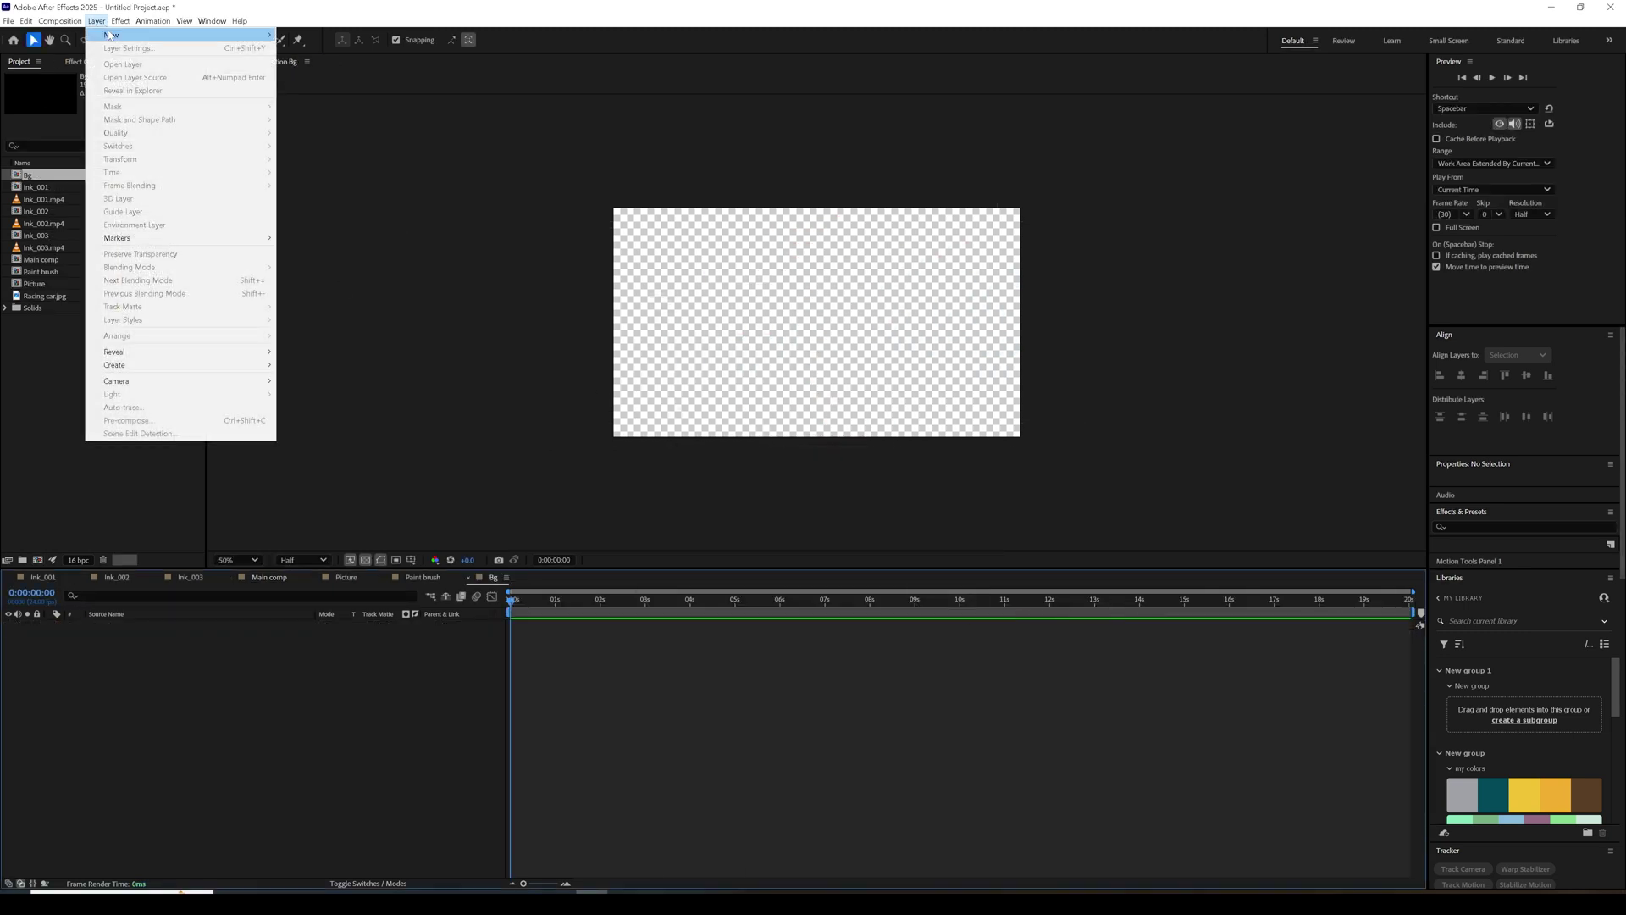
{"action": "mouse_move", "coordinate": [235, 32]}
{"action": "left_click", "coordinate": [302, 48]}
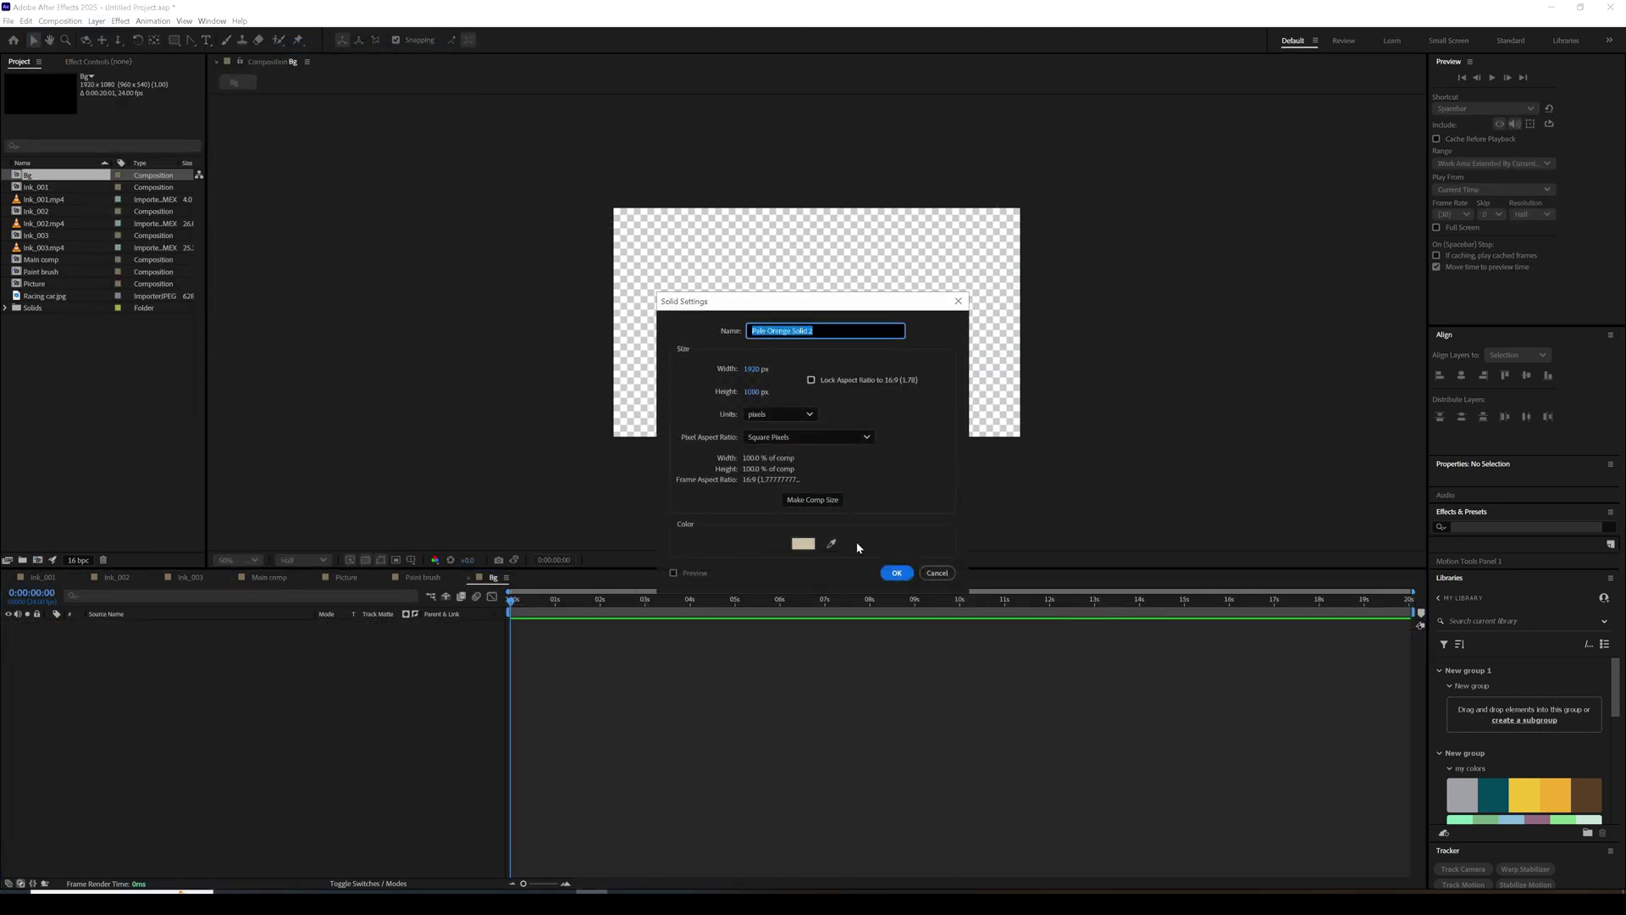
{"action": "left_click", "coordinate": [801, 544]}
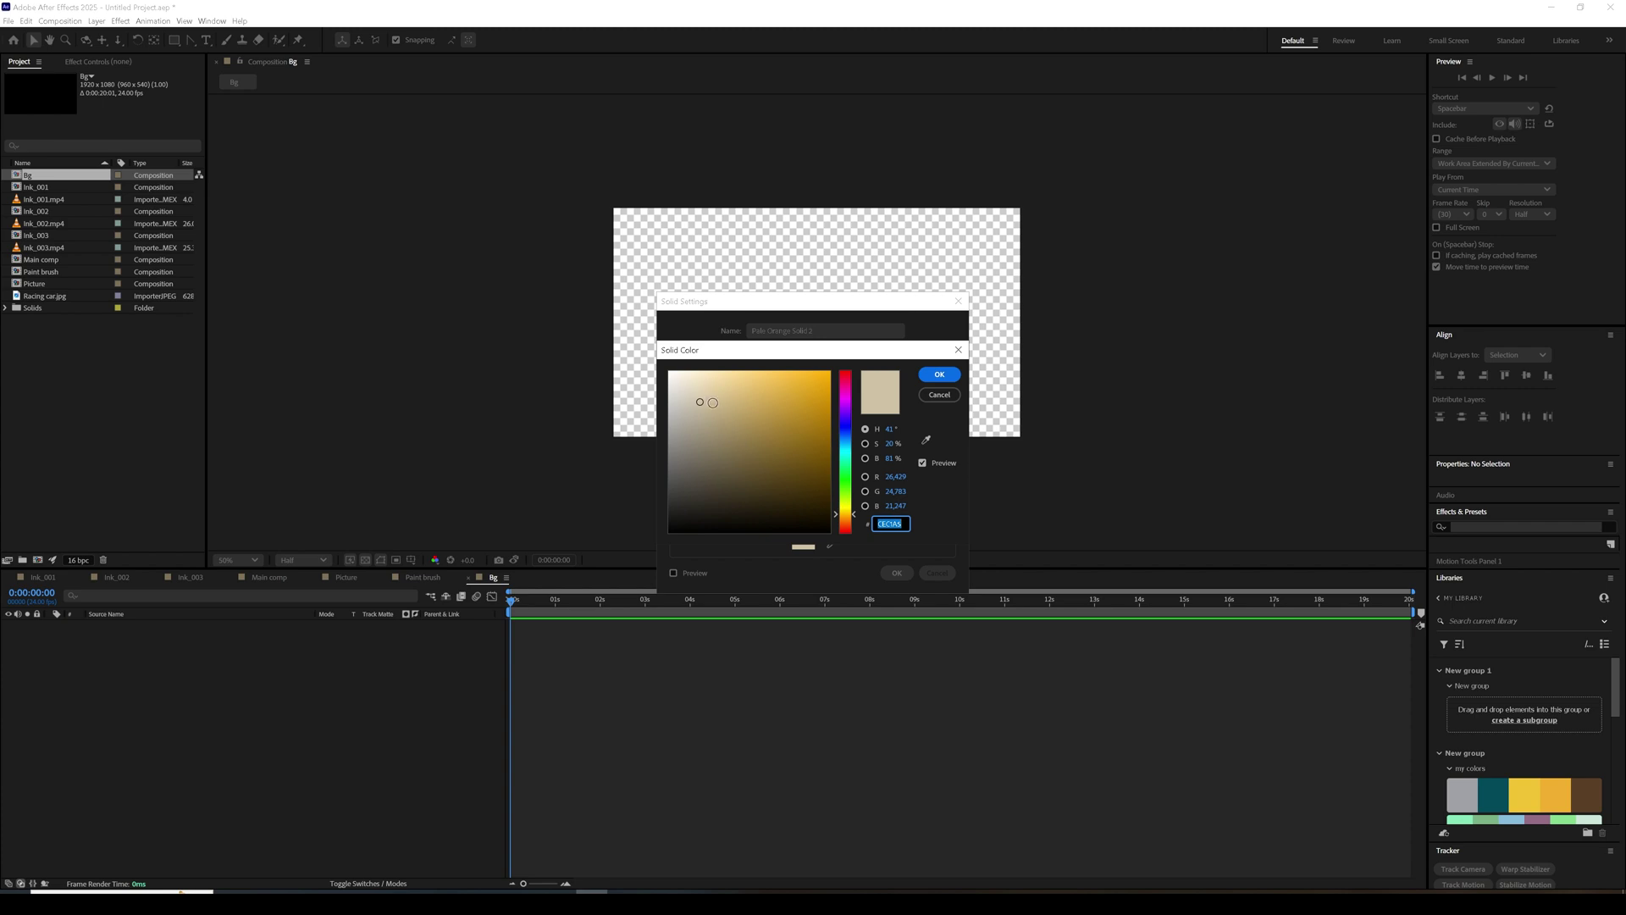
{"action": "left_click", "coordinate": [938, 374]}
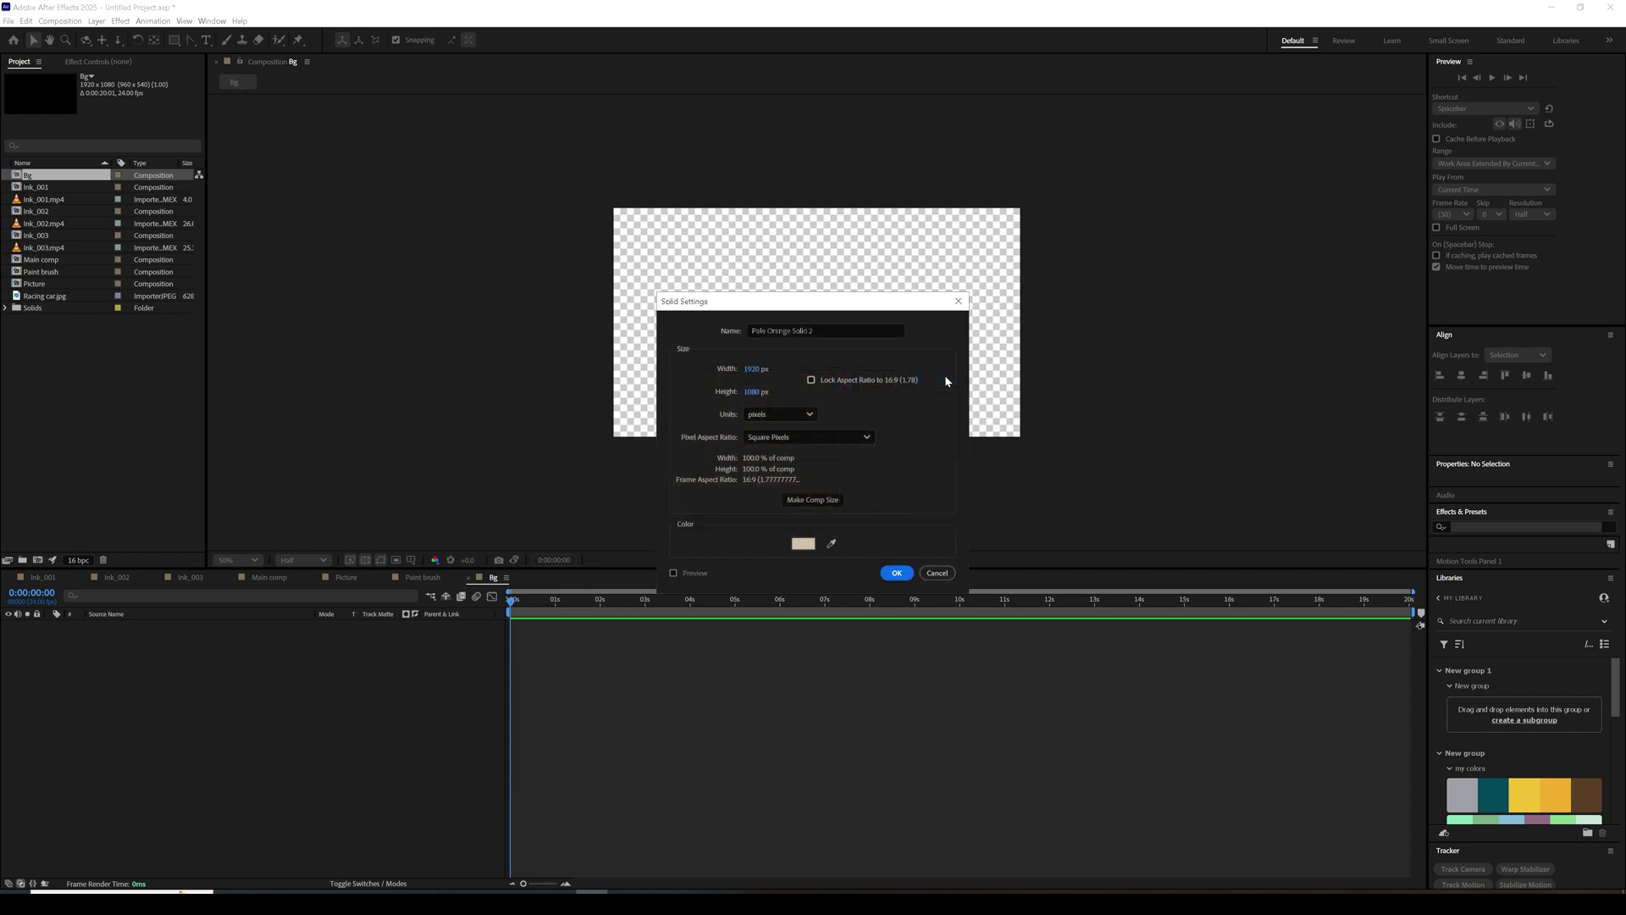
{"action": "left_click", "coordinate": [897, 573]}
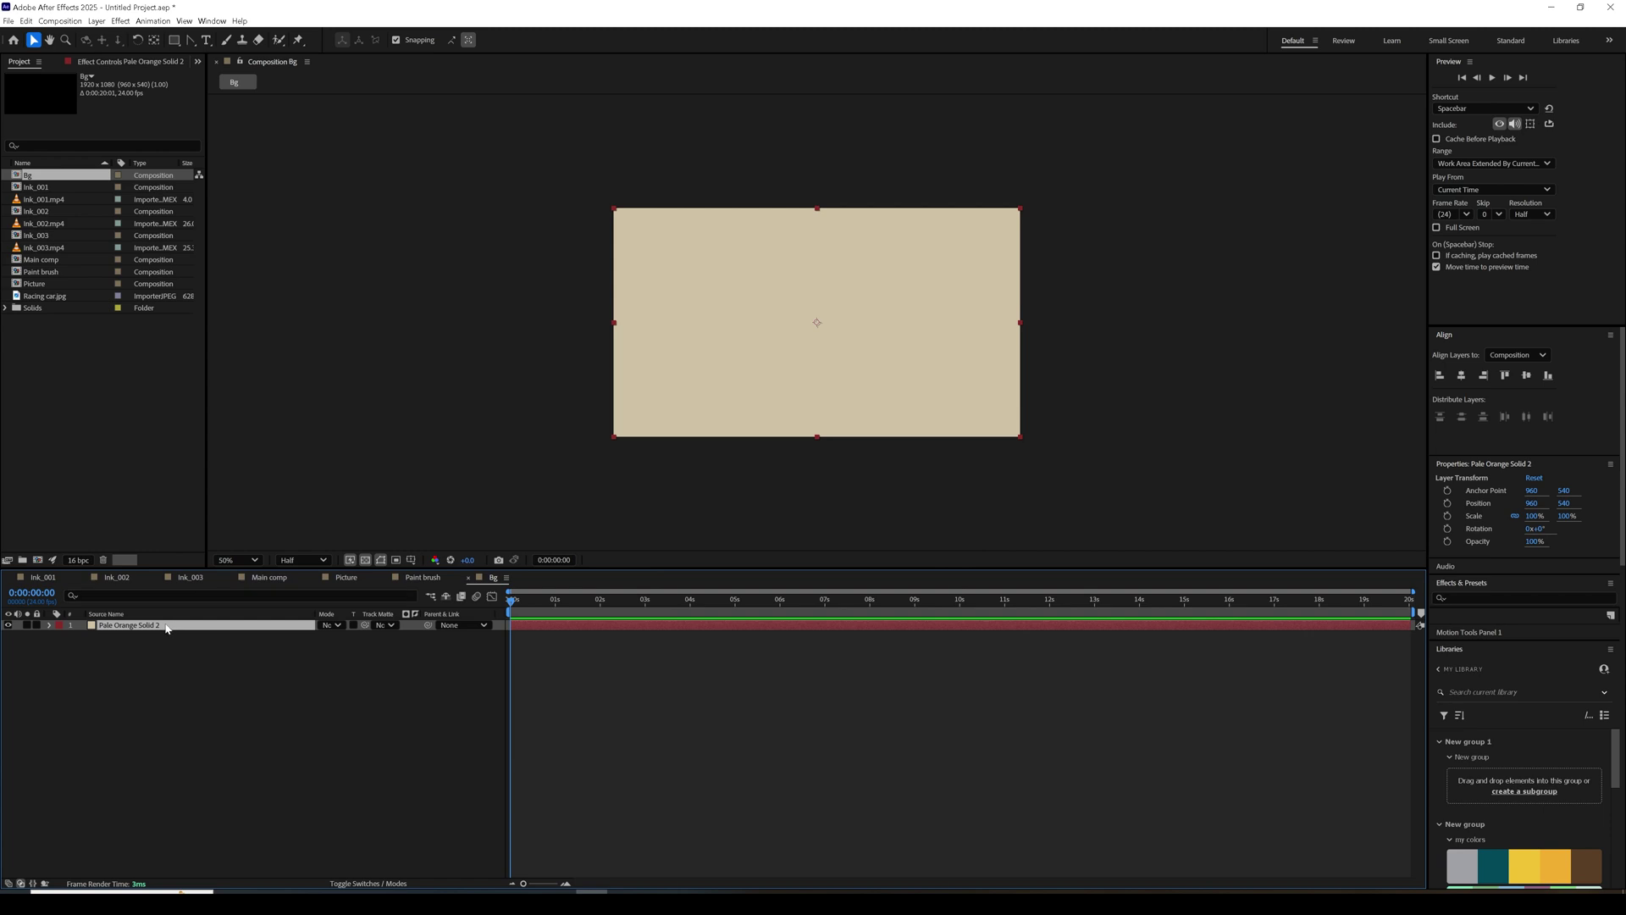
Duplicate the beige solid and apply the Fractal Noise effect to the upper copy.
{"action": "key", "text": "ctrl+d"}
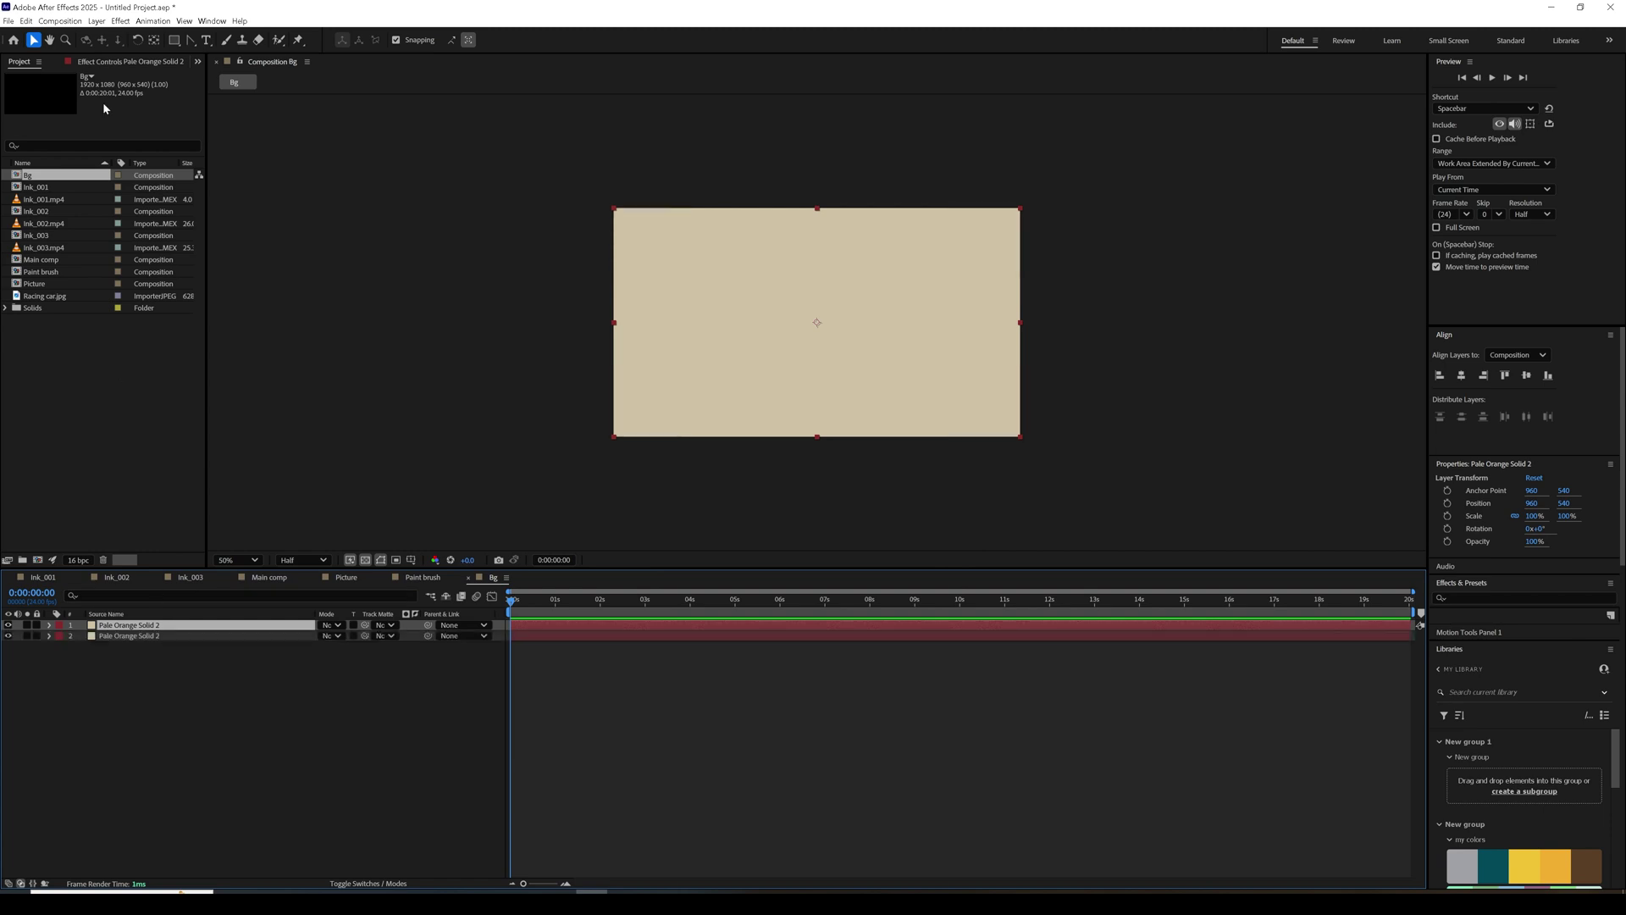
{"action": "left_click", "coordinate": [116, 22]}
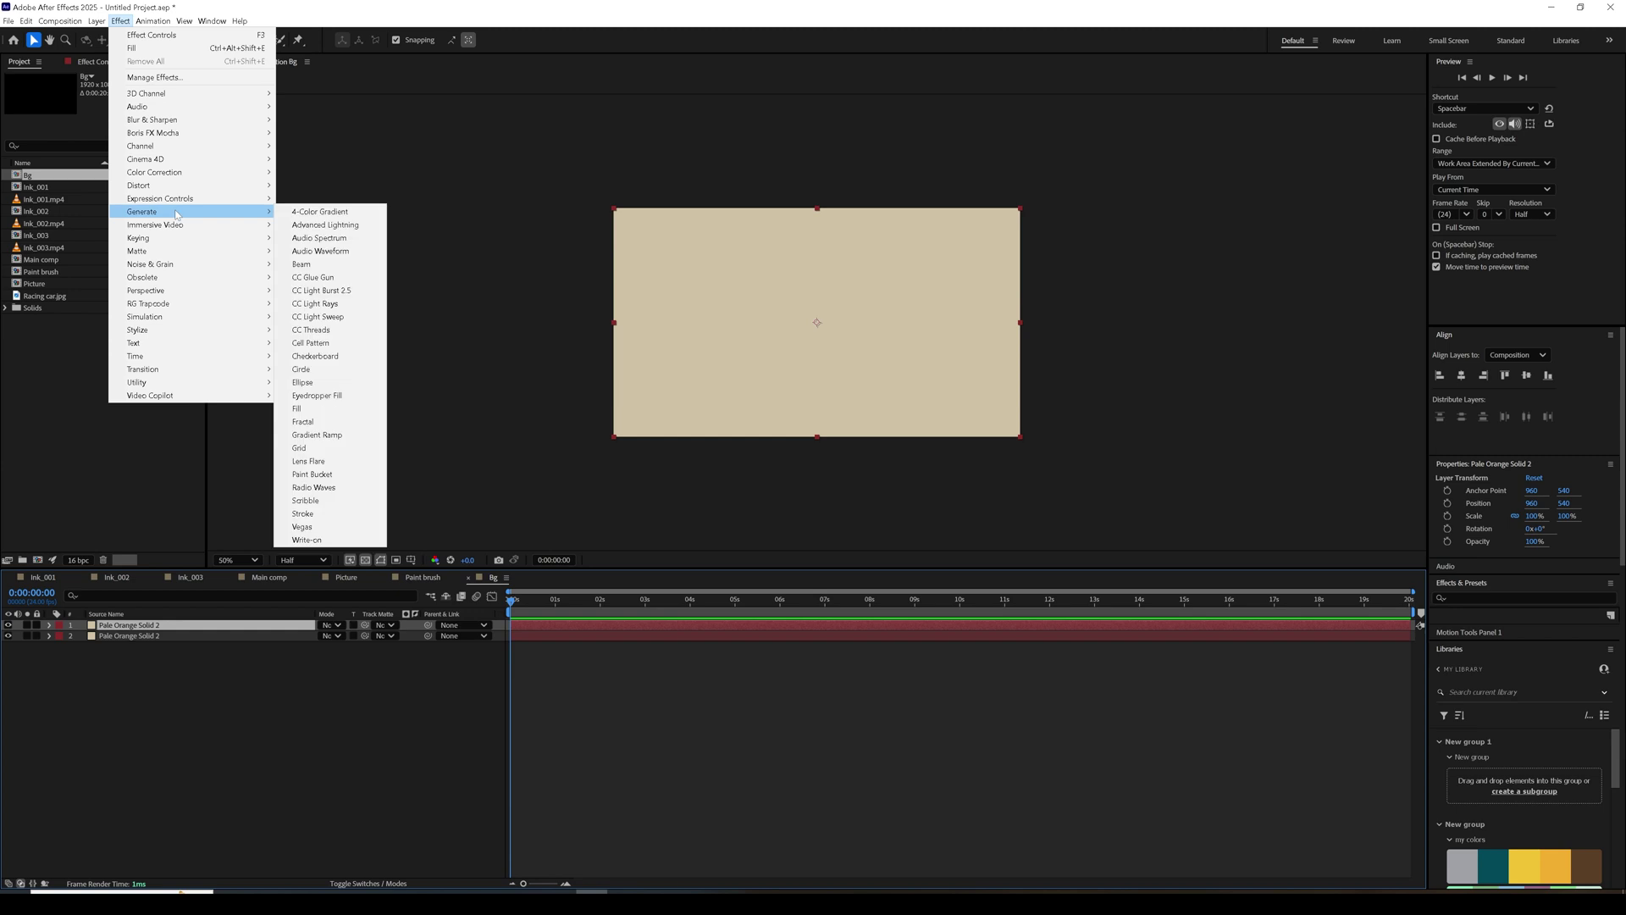
{"action": "mouse_move", "coordinate": [169, 263]}
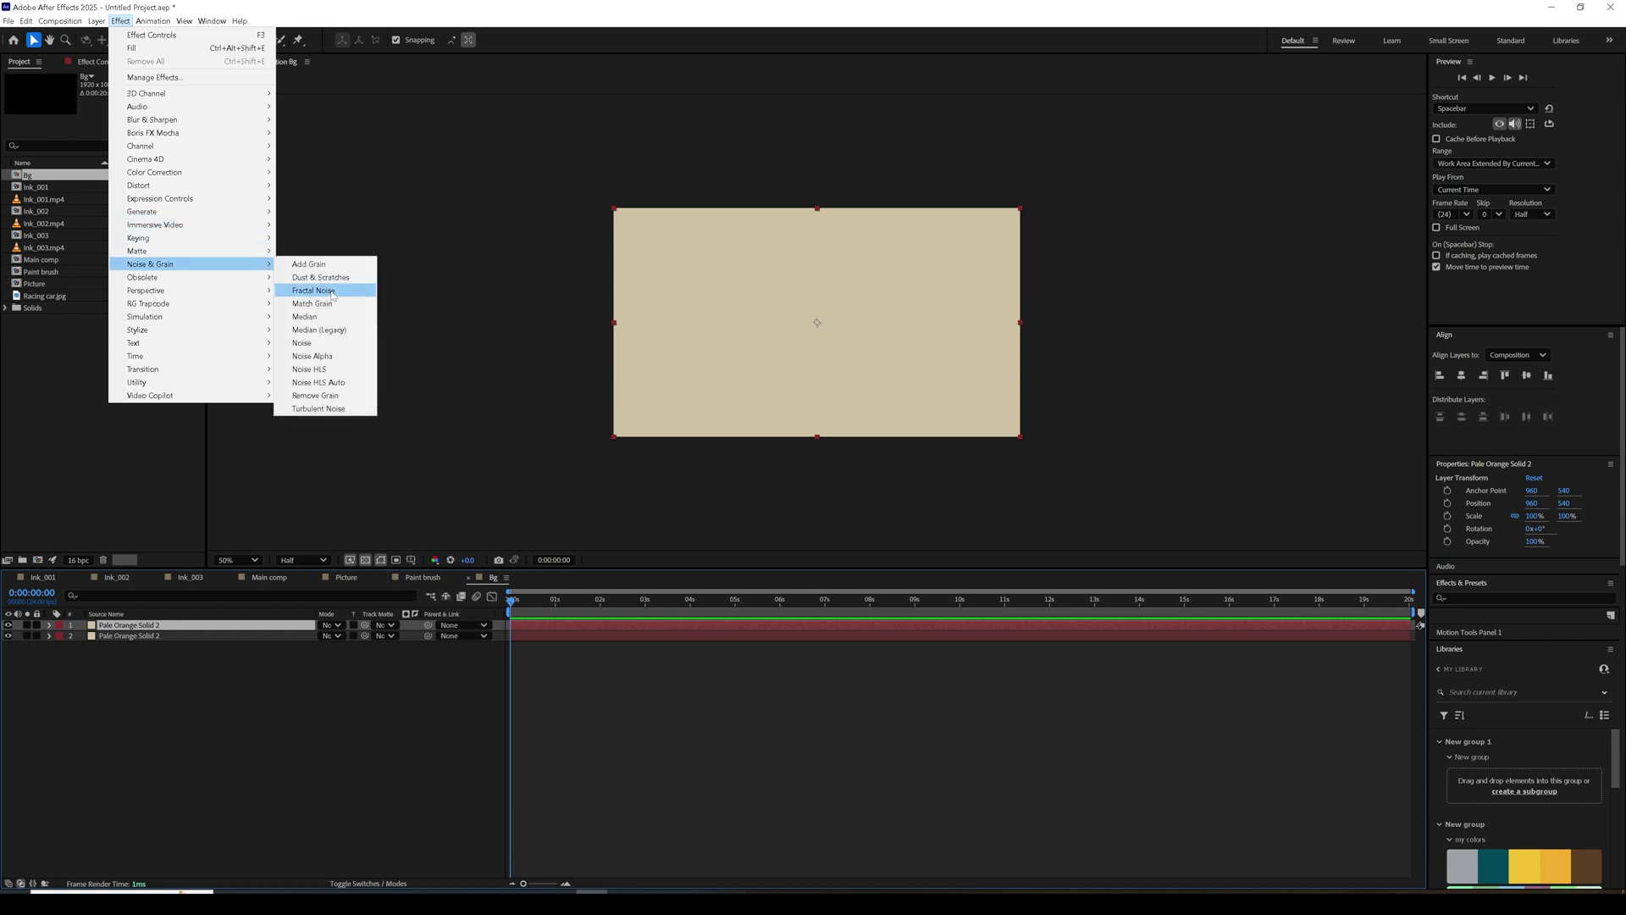
{"action": "left_click", "coordinate": [326, 291]}
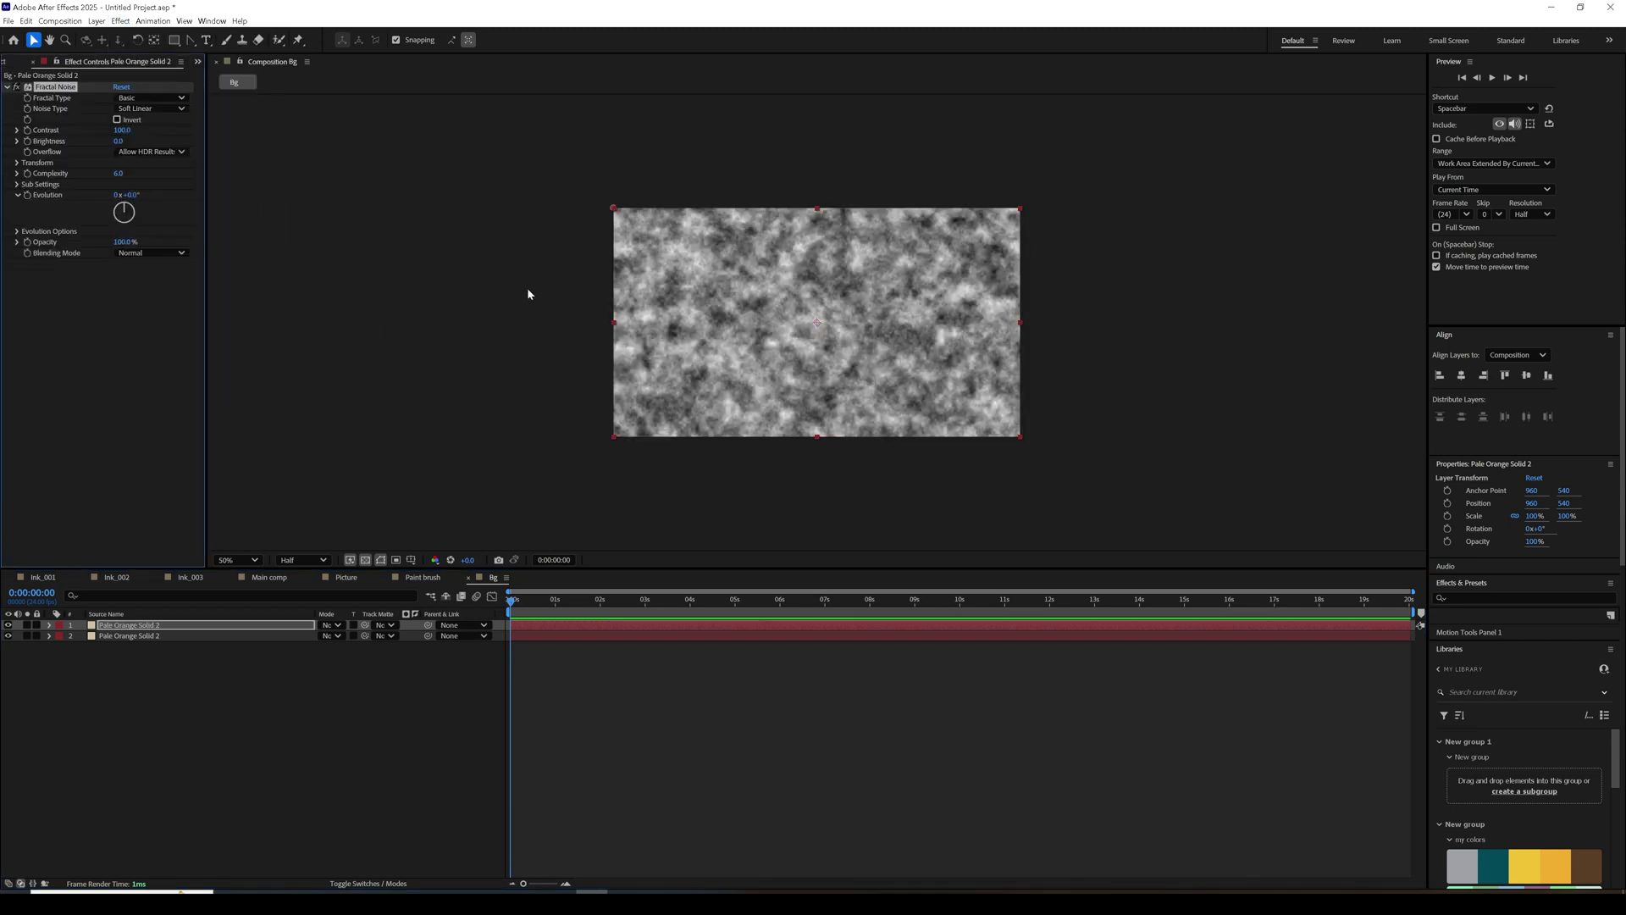
Move the Fractal Noise solid beneath the plain one and use the plain solid as its inverted luma track matte.
{"action": "left_click", "coordinate": [116, 625]}
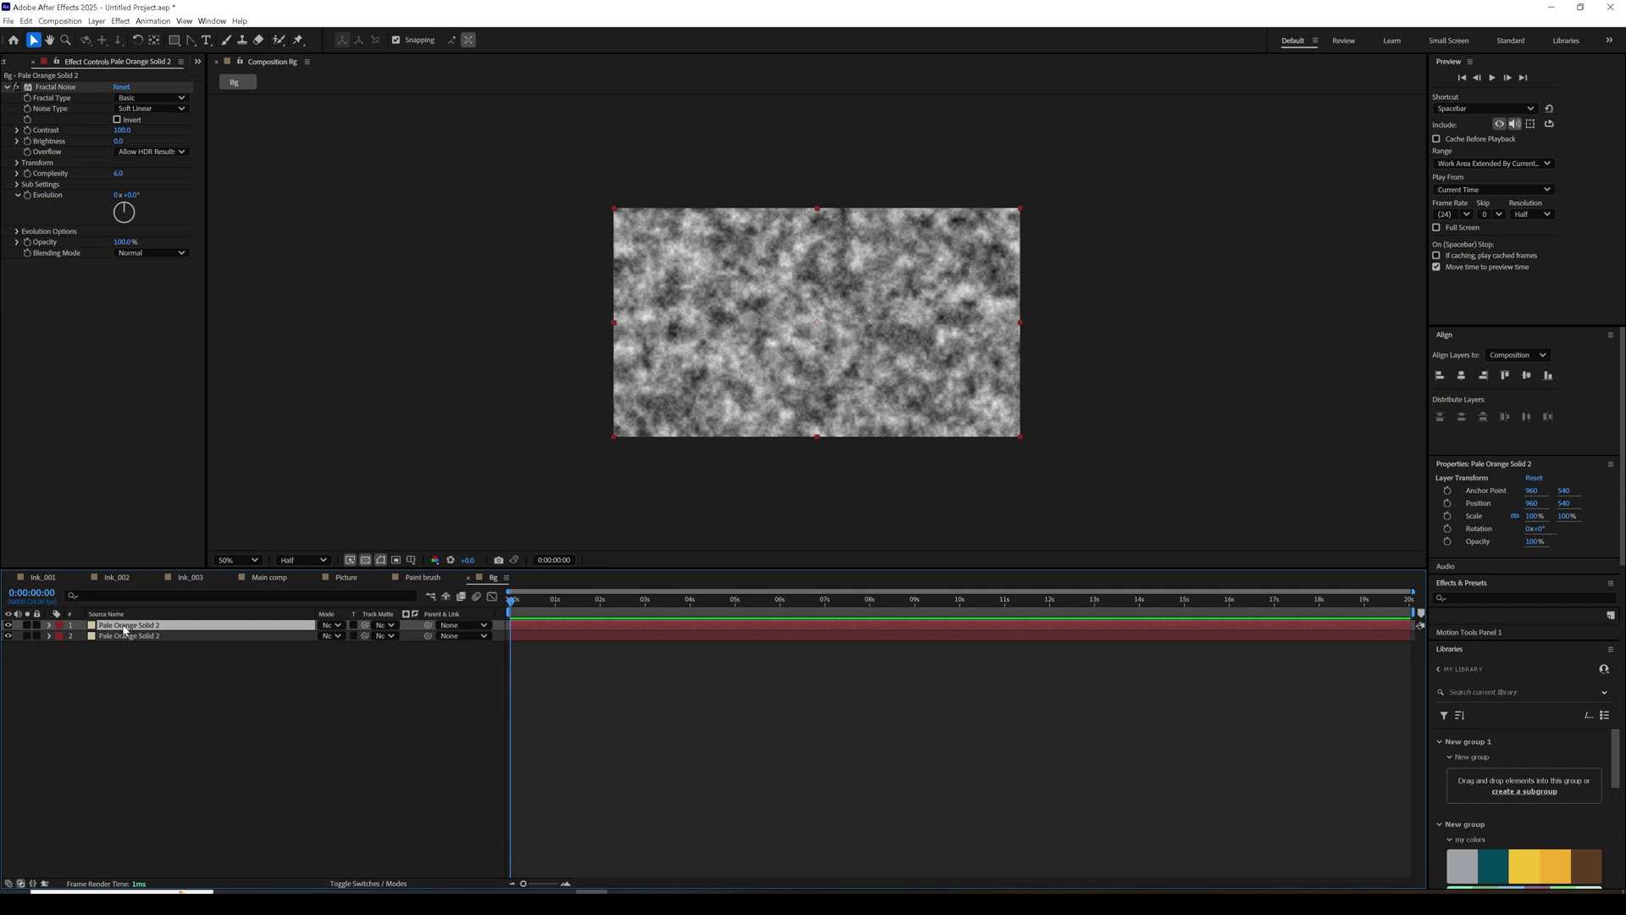
{"action": "left_click_drag", "start_coordinate": [129, 628], "coordinate": [139, 643]}
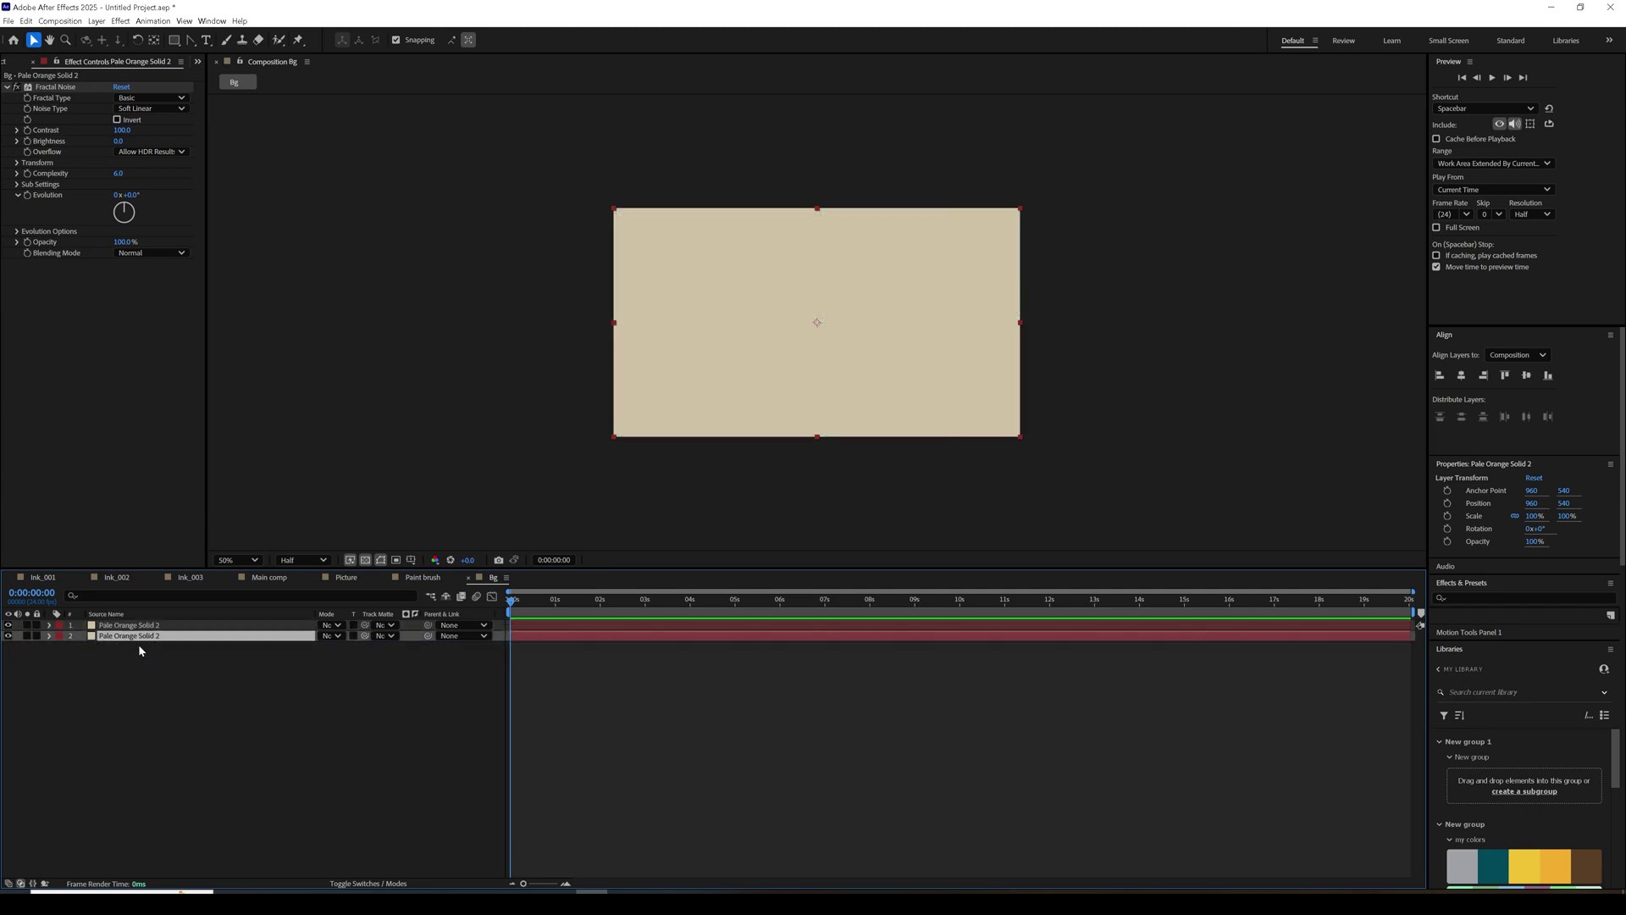
{"action": "left_click_drag", "start_coordinate": [367, 638], "coordinate": [290, 628]}
{"action": "left_click", "coordinate": [406, 635]}
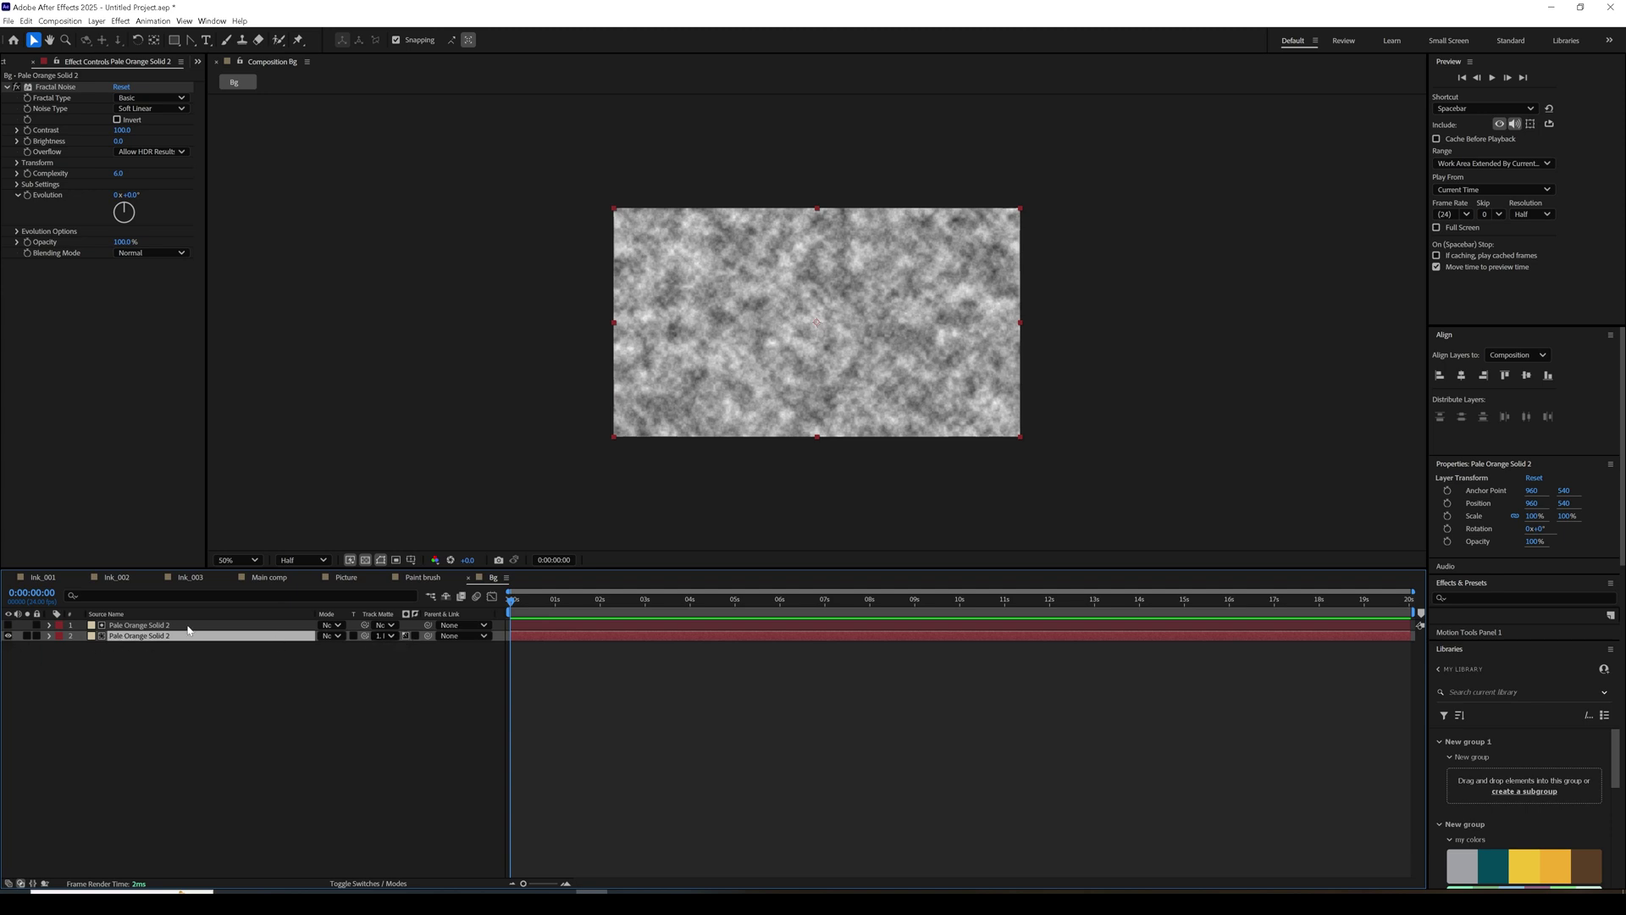
{"action": "left_click", "coordinate": [415, 635]}
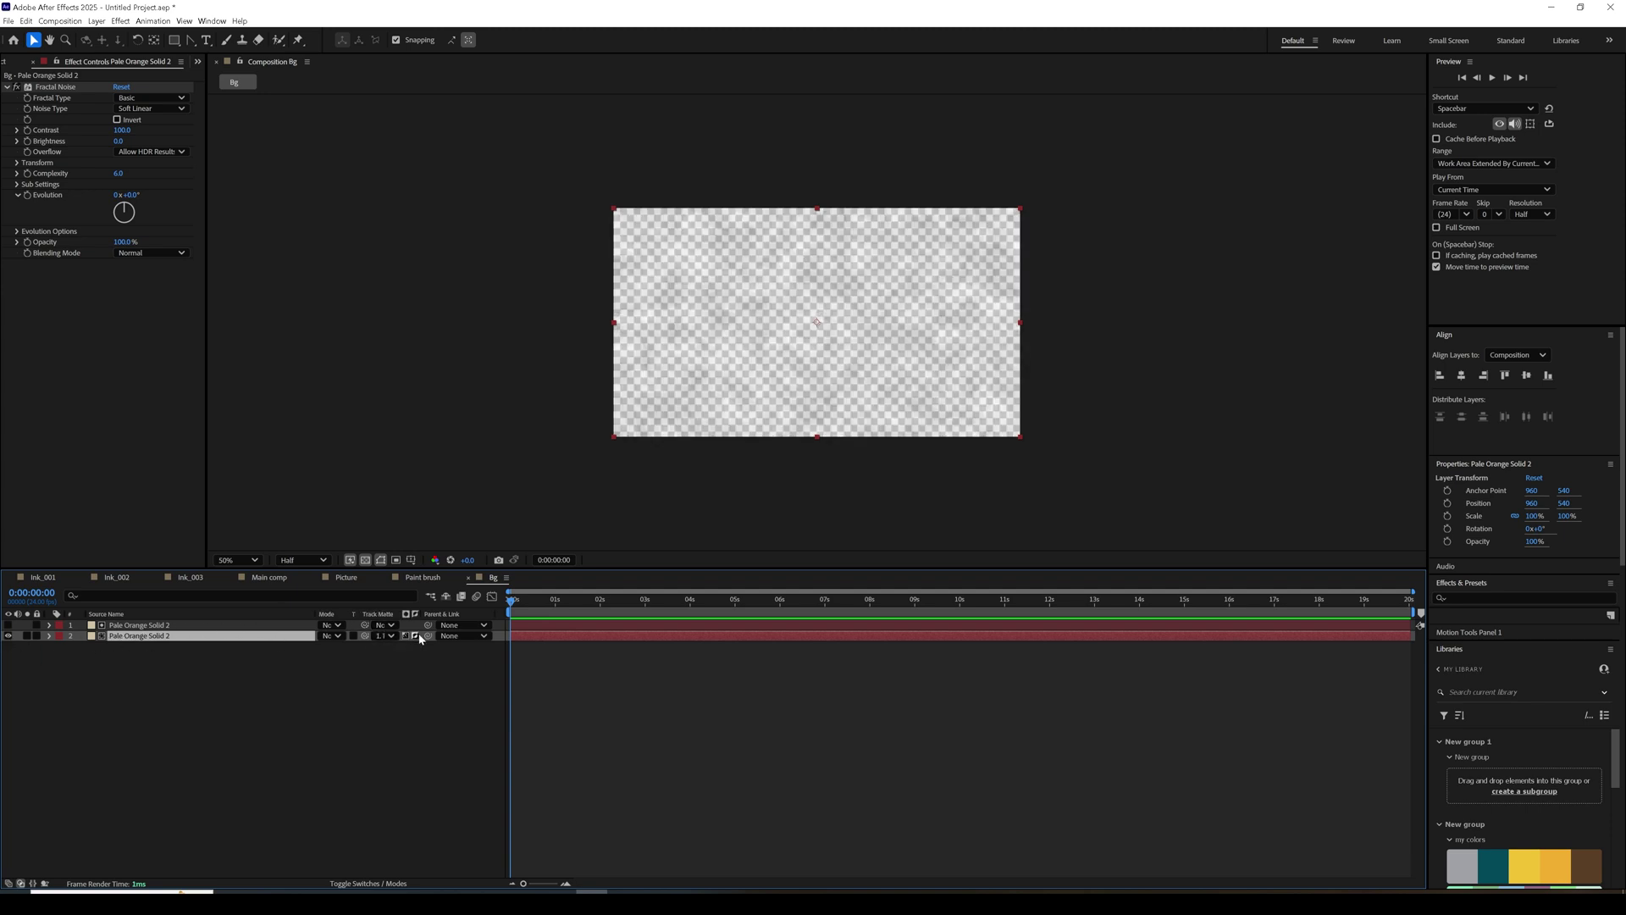
Duplicate the plain beige solid, send the copy to the bottom of the layer stack and make it visible.
{"action": "left_click", "coordinate": [132, 626]}
{"action": "key", "text": "ctrl+d"}
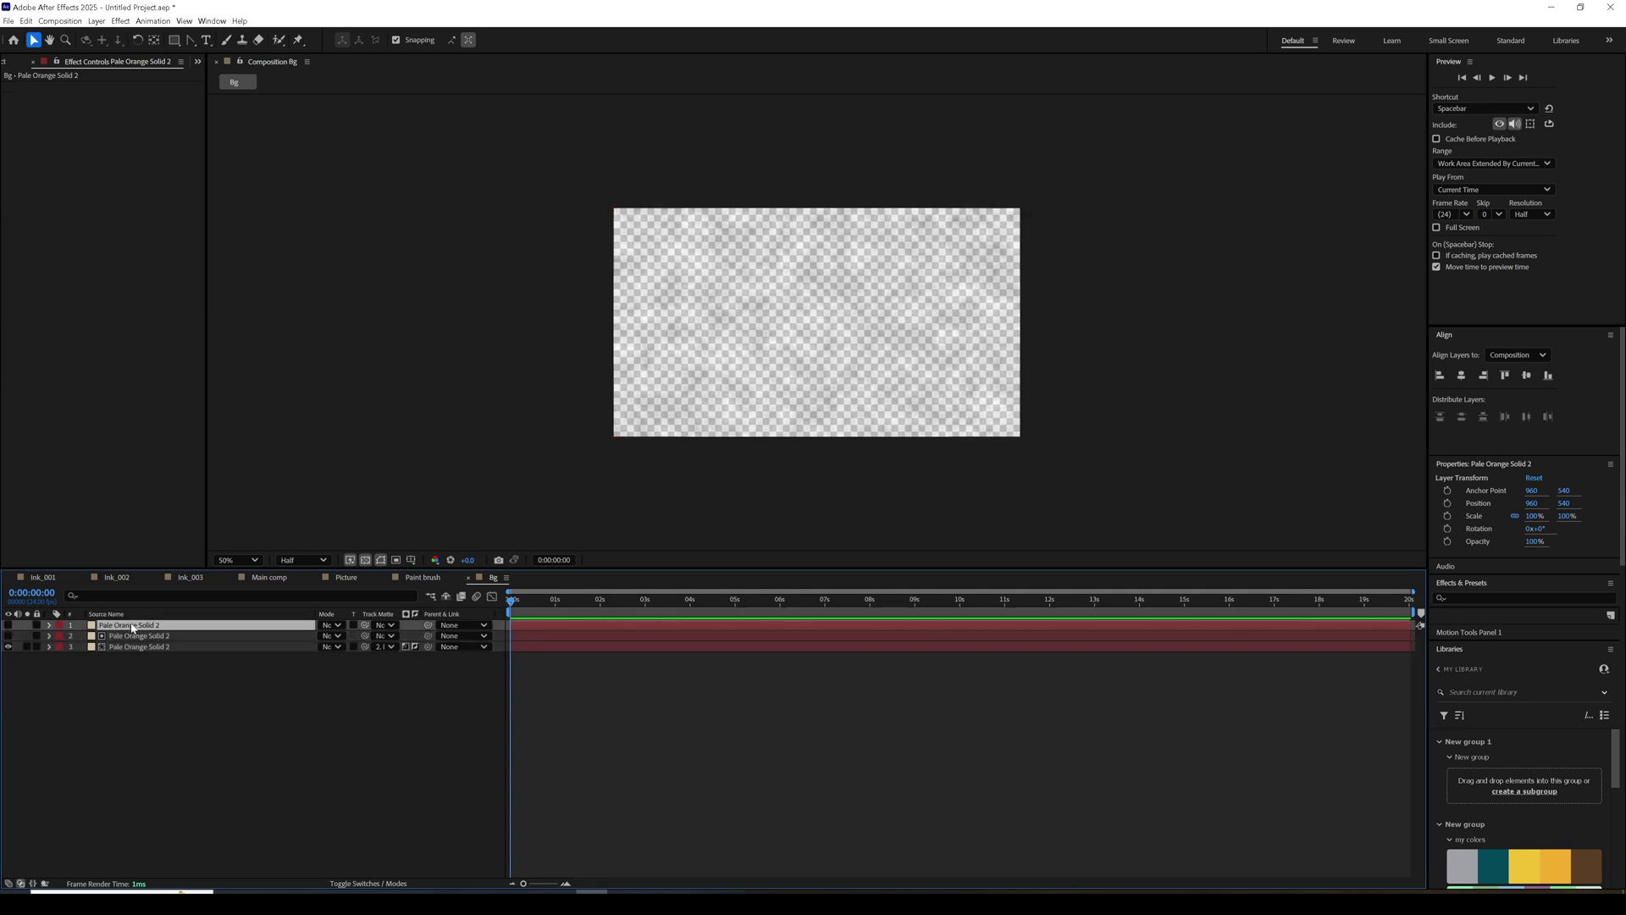
{"action": "key", "text": "ctrl+shift+bracketleft"}
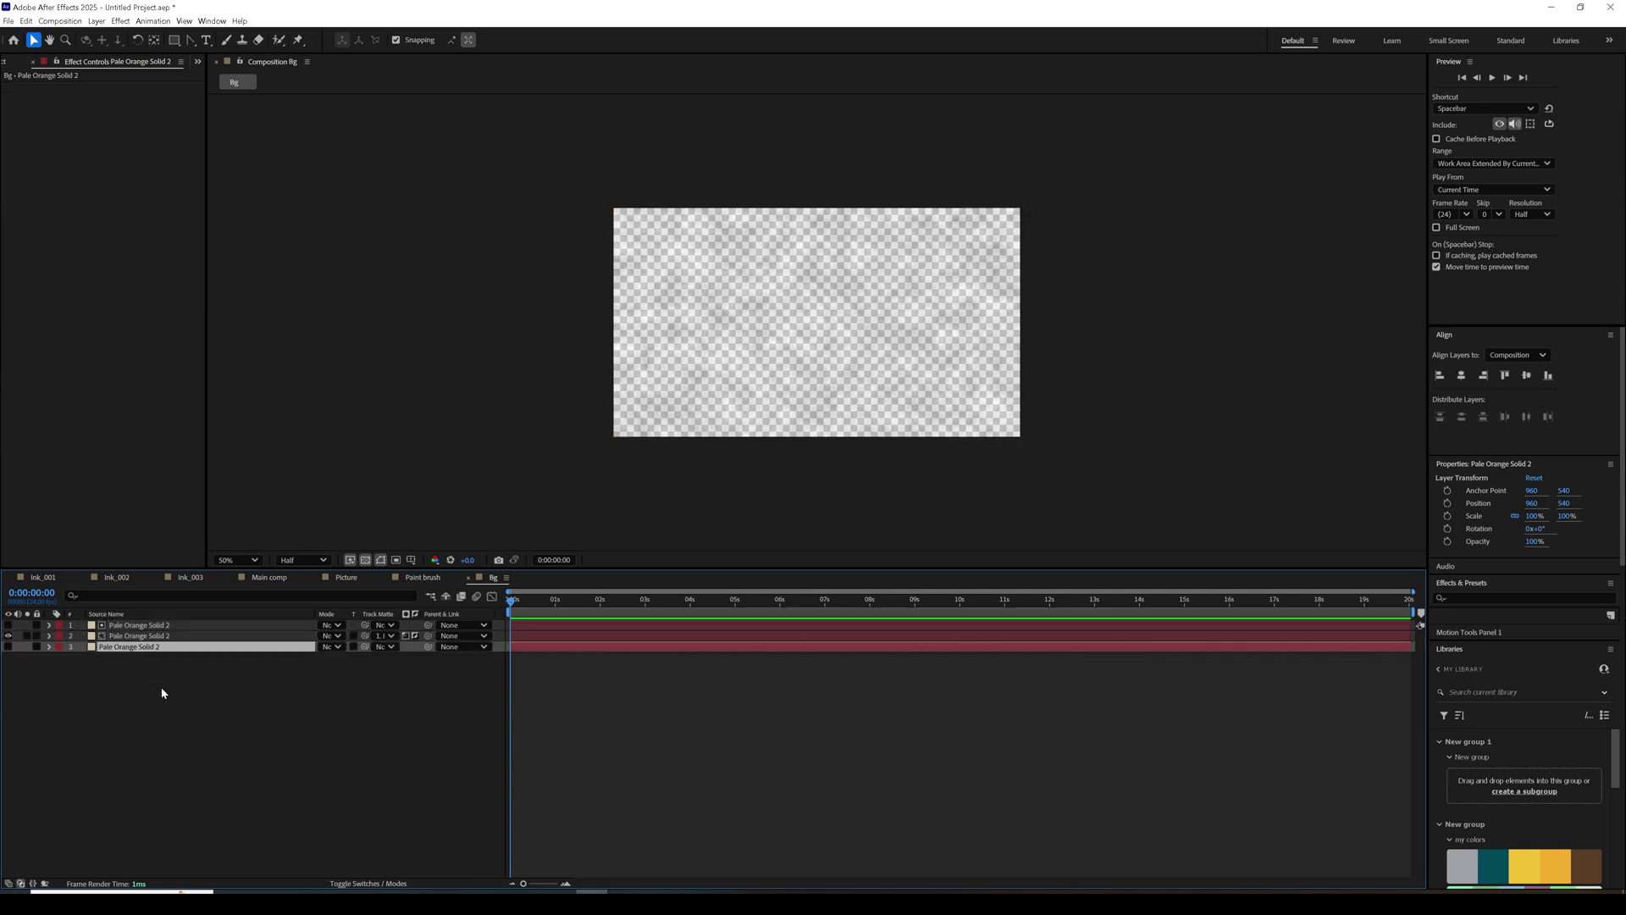
{"action": "left_click", "coordinate": [8, 646]}
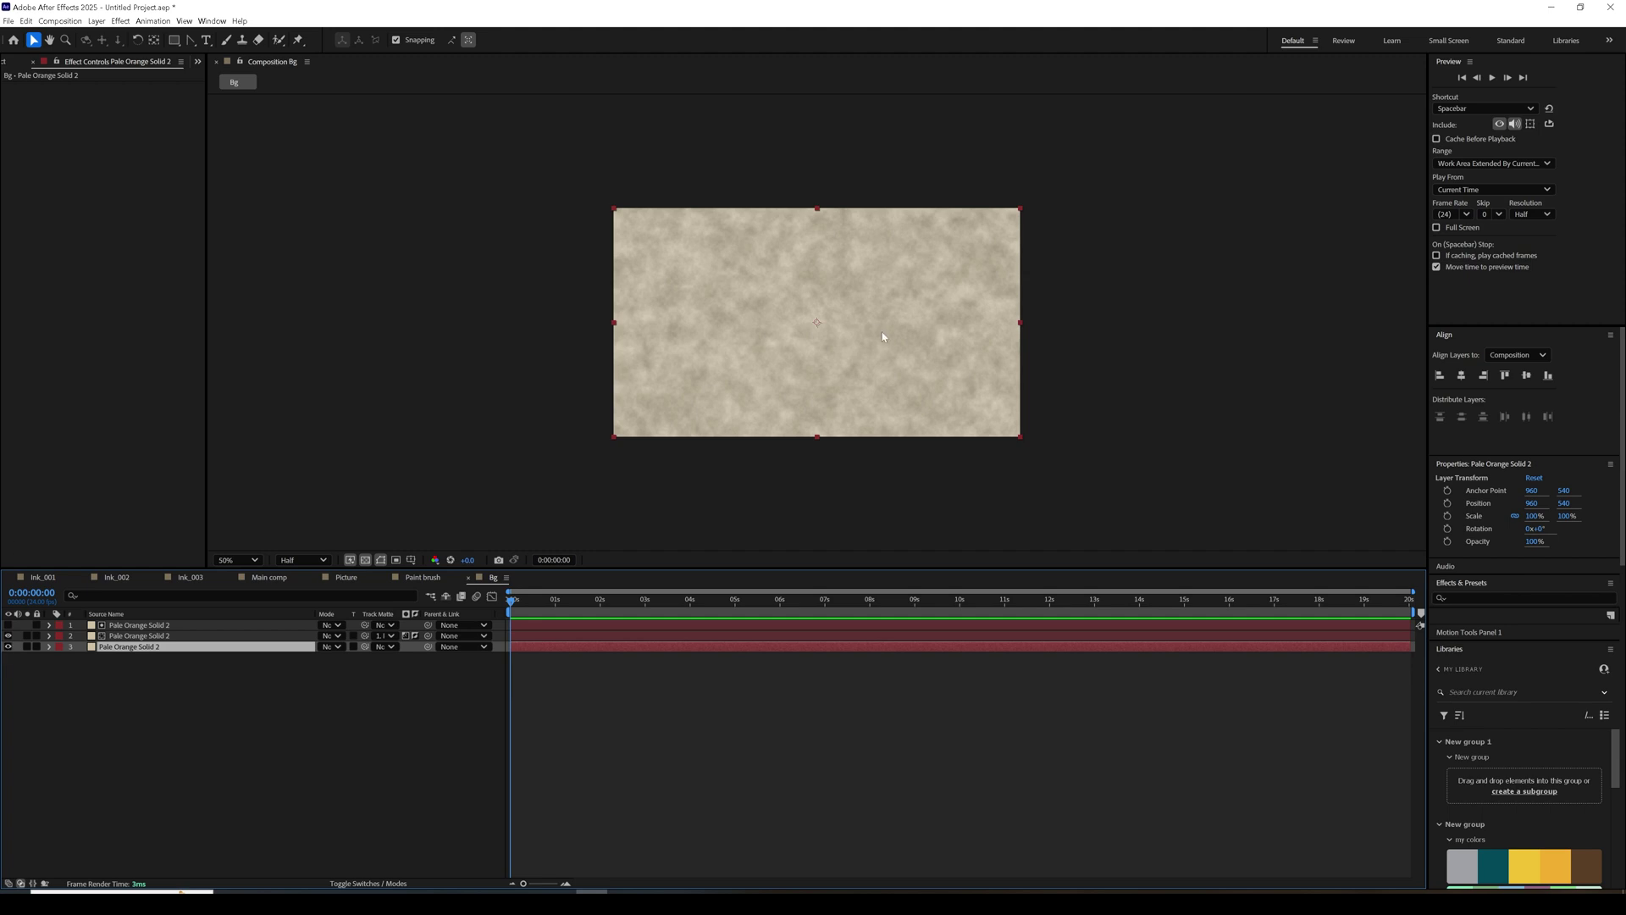
Lower the opacity of the matted Fractal Noise solid in the middle of the Bg layer stack to 34%.
{"action": "key", "text": "slash"}
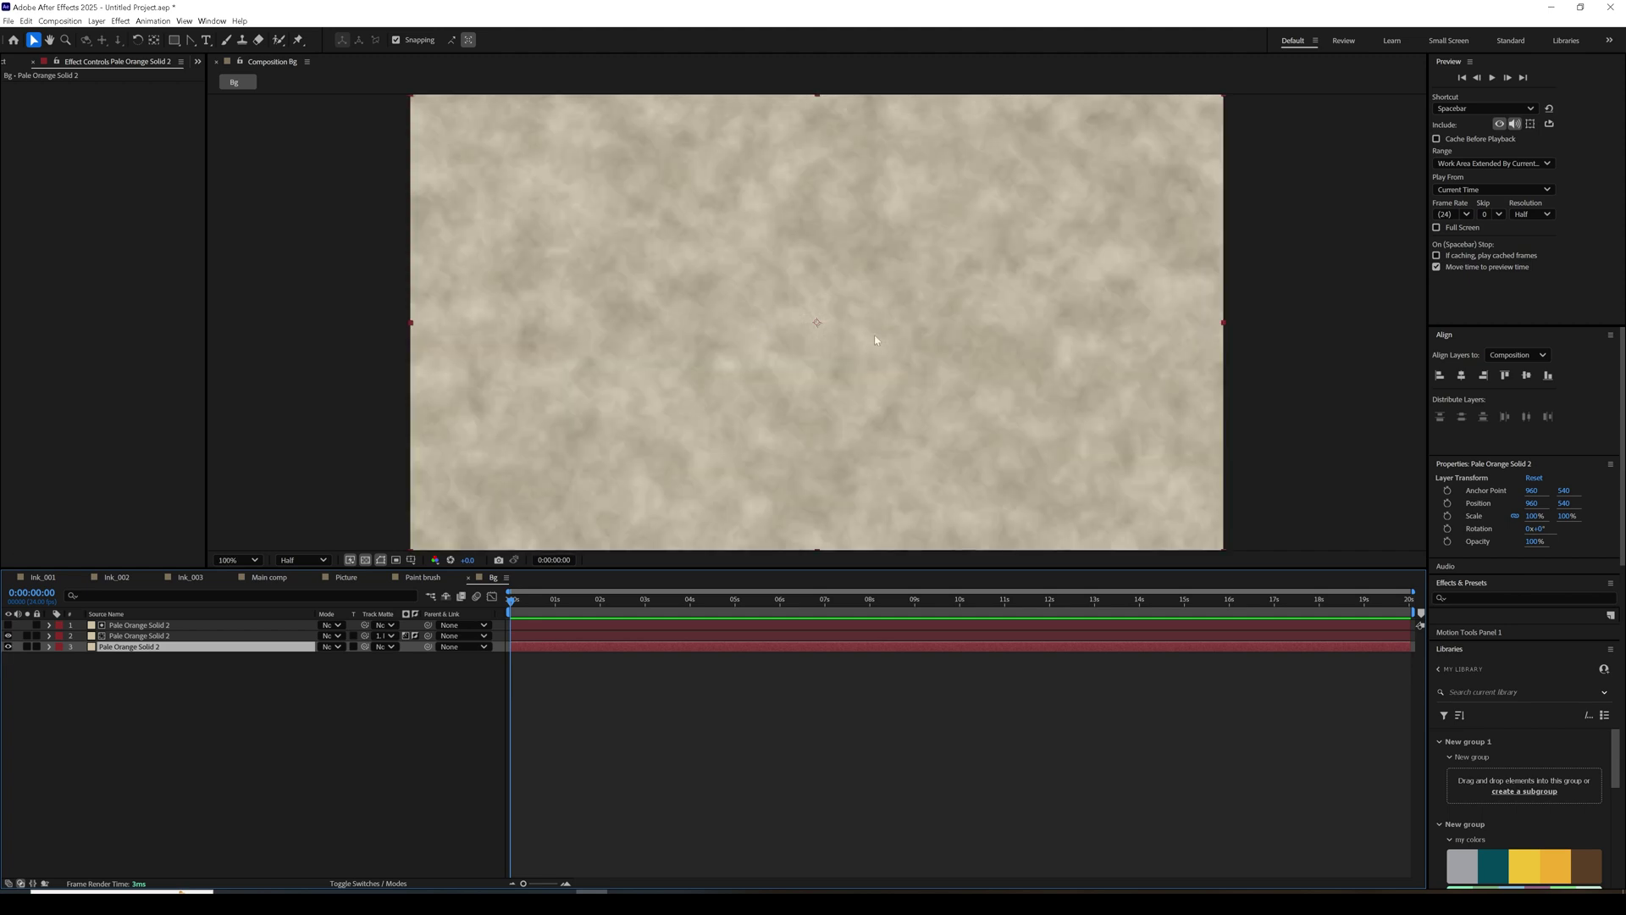
{"action": "left_click", "coordinate": [137, 636]}
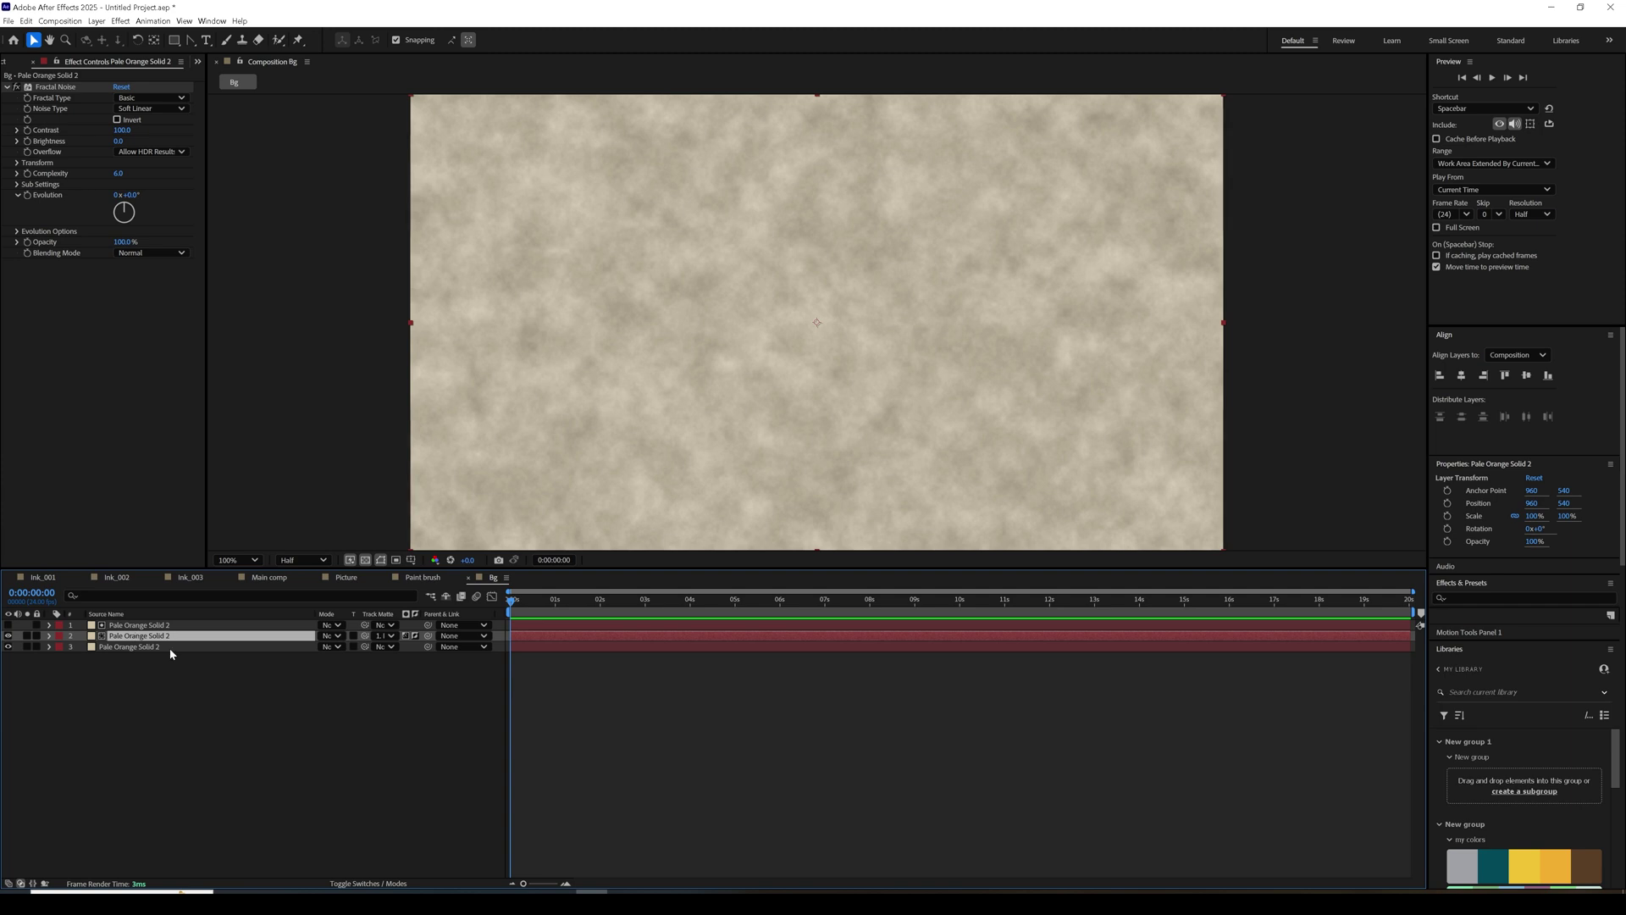
{"action": "key", "text": "t"}
{"action": "left_click_drag", "start_coordinate": [325, 647], "coordinate": [293, 654]}
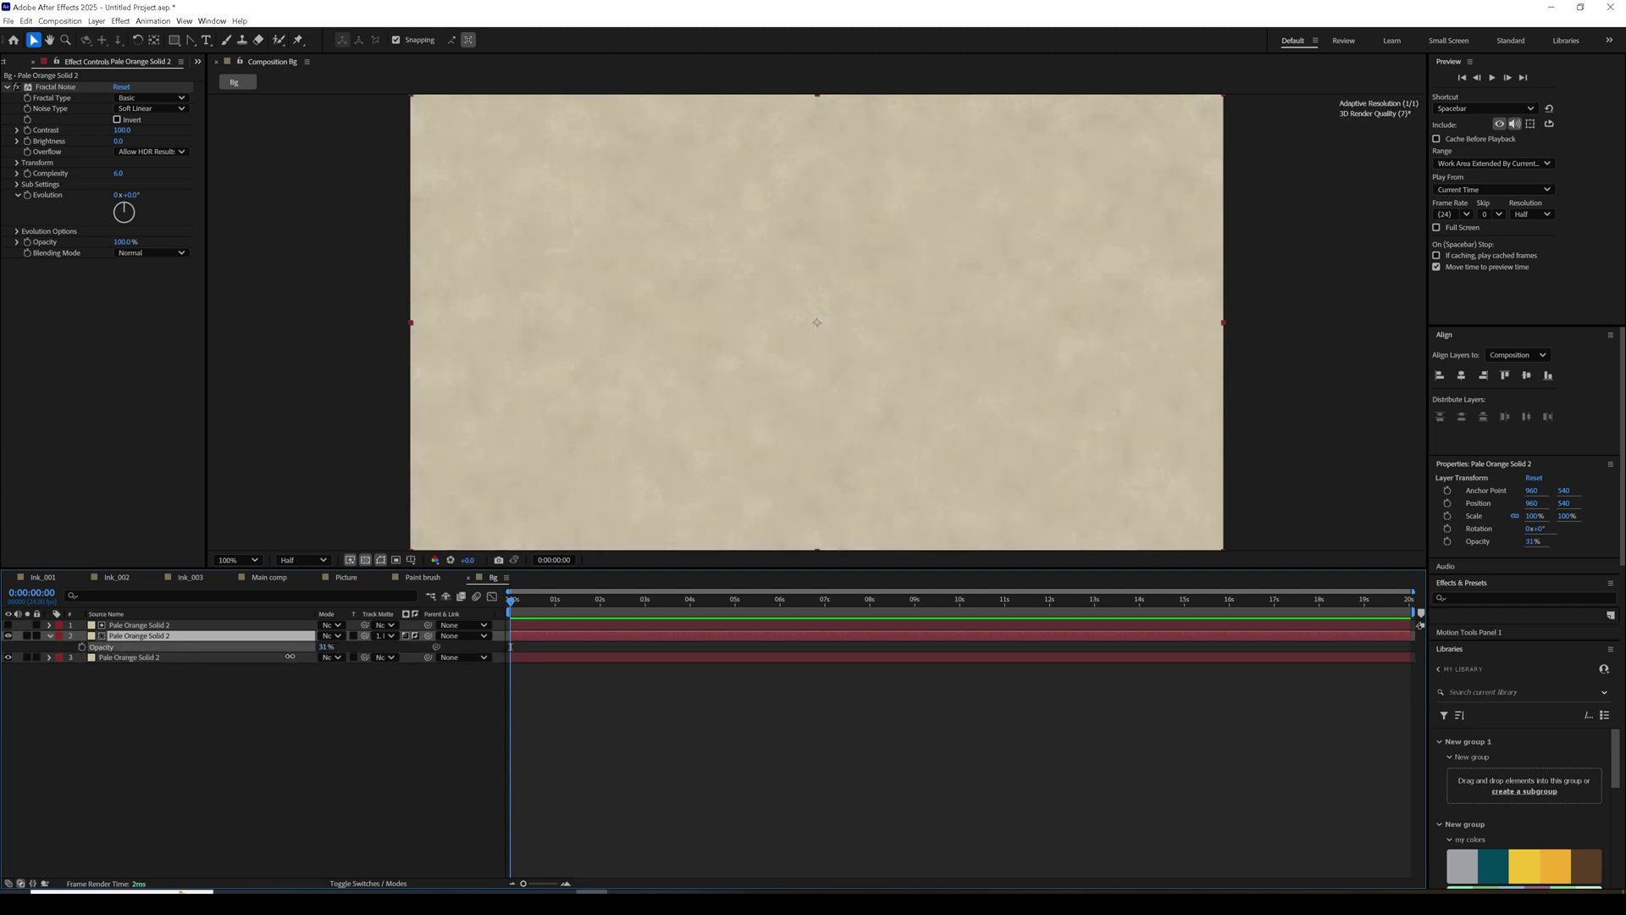
{"action": "key", "text": "Return"}
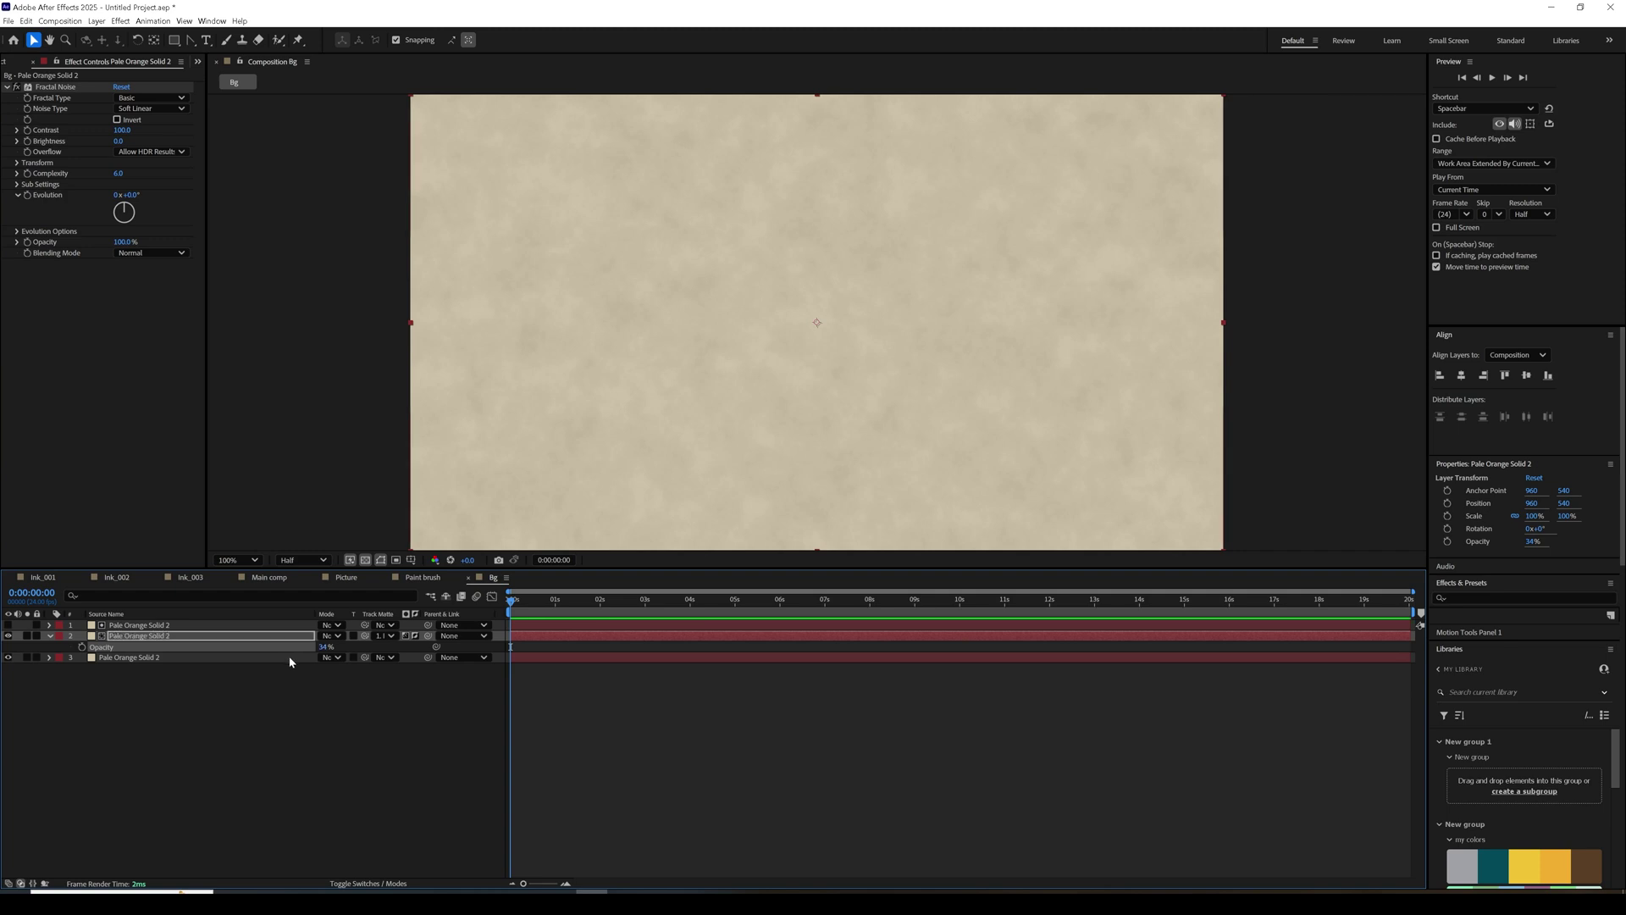
{"action": "left_click", "coordinate": [102, 719]}
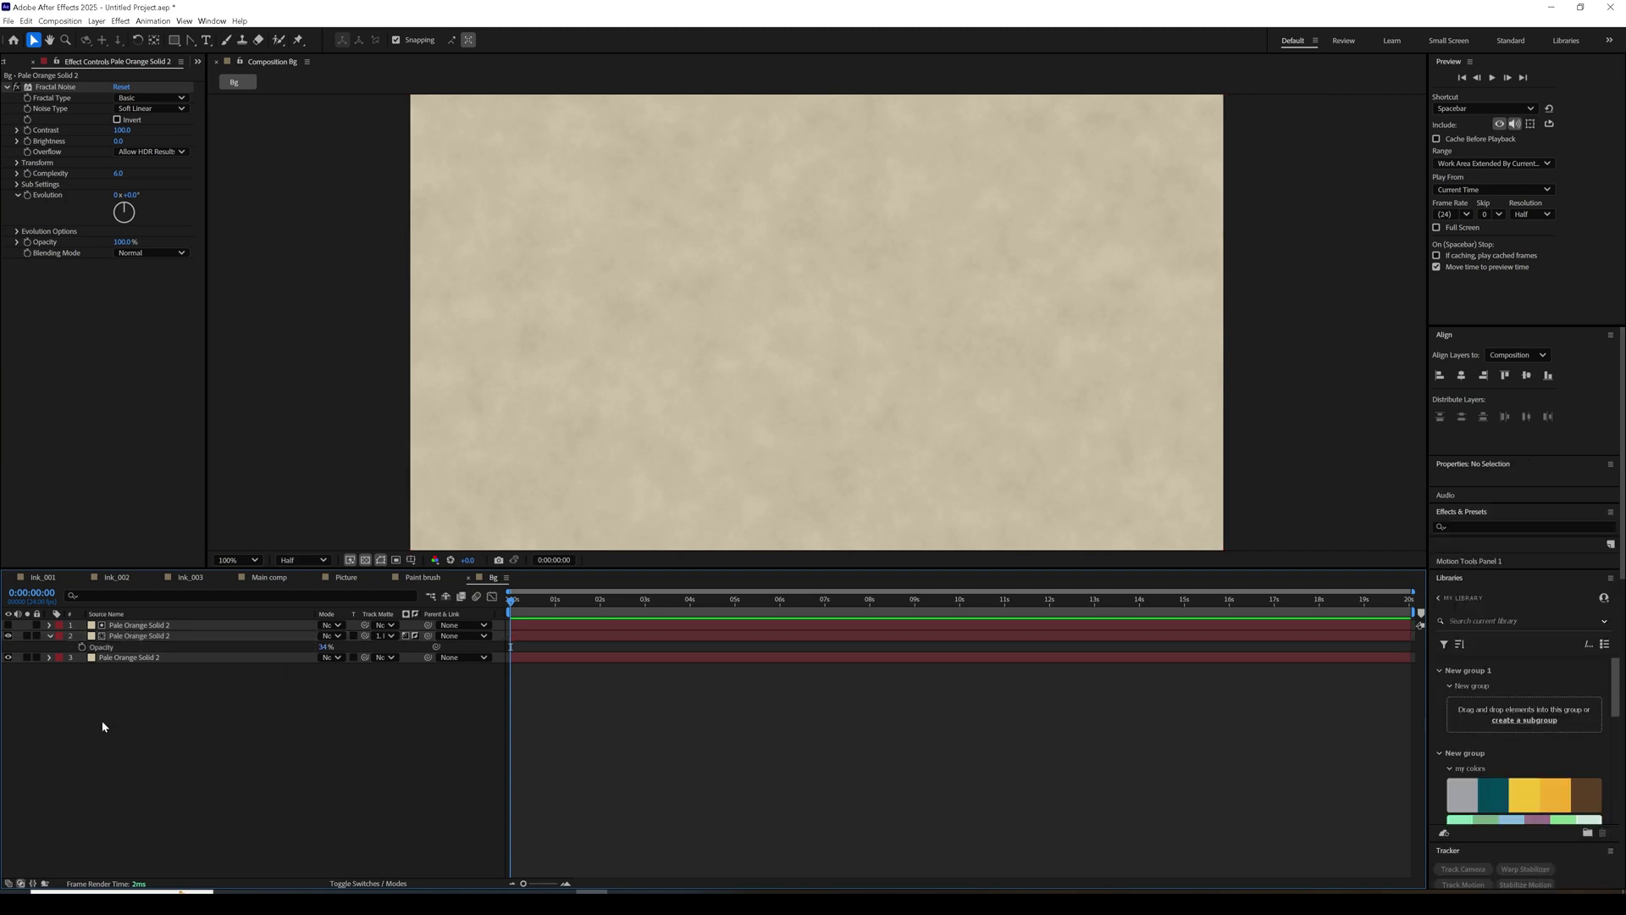
{"action": "left_click", "coordinate": [51, 636]}
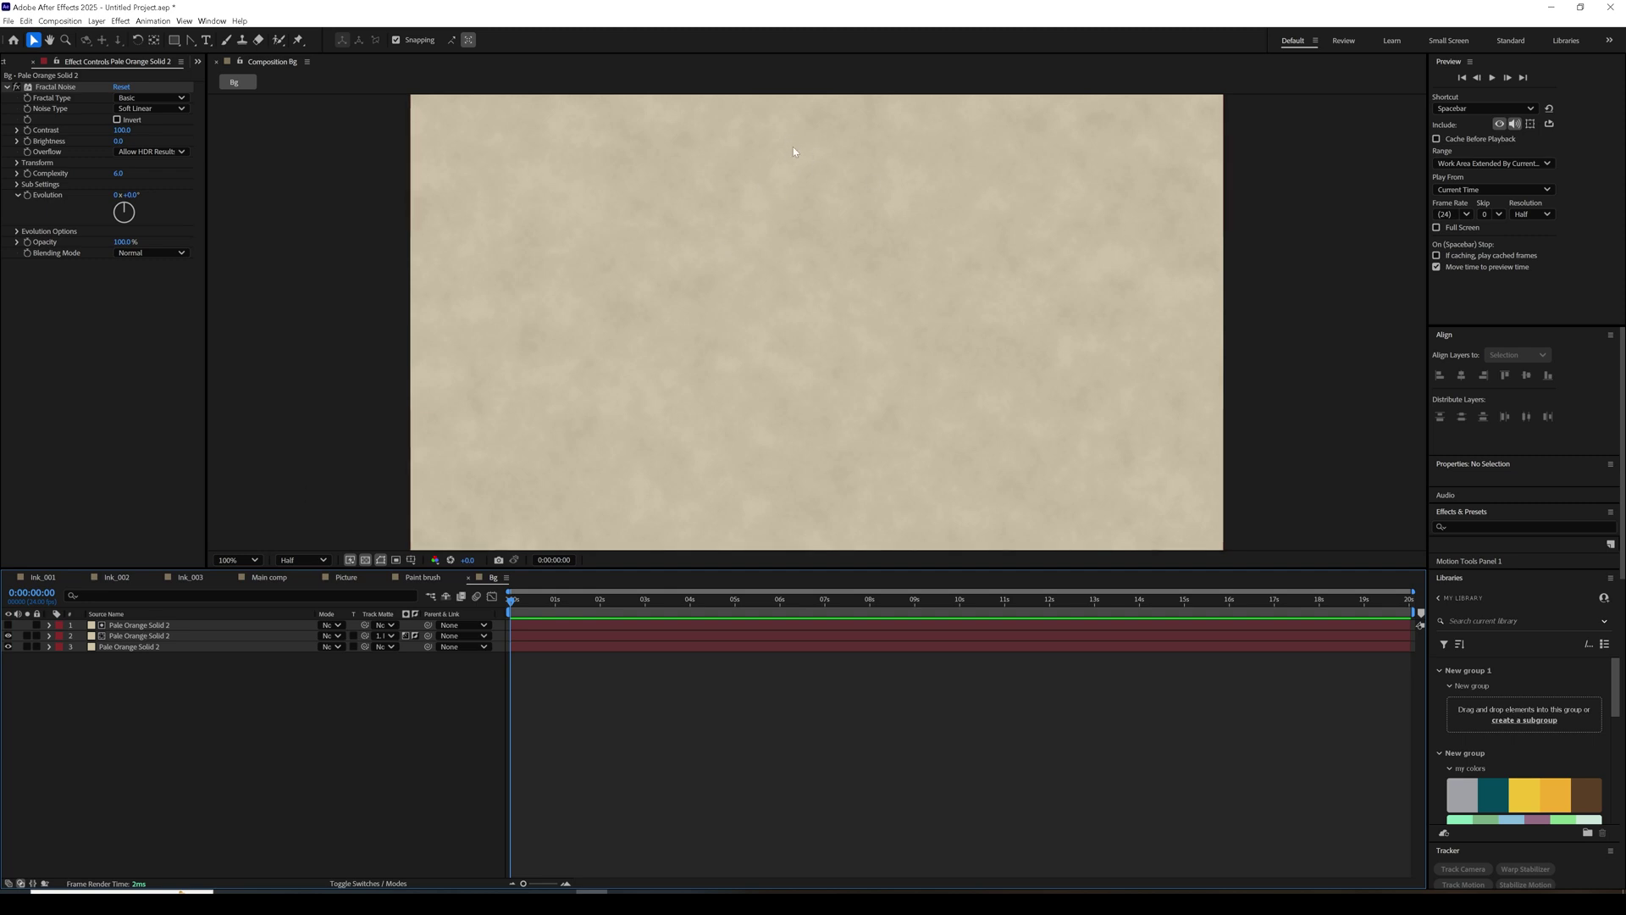
{"action": "left_click", "coordinate": [119, 21]}
{"action": "mouse_move", "coordinate": [97, 21]}
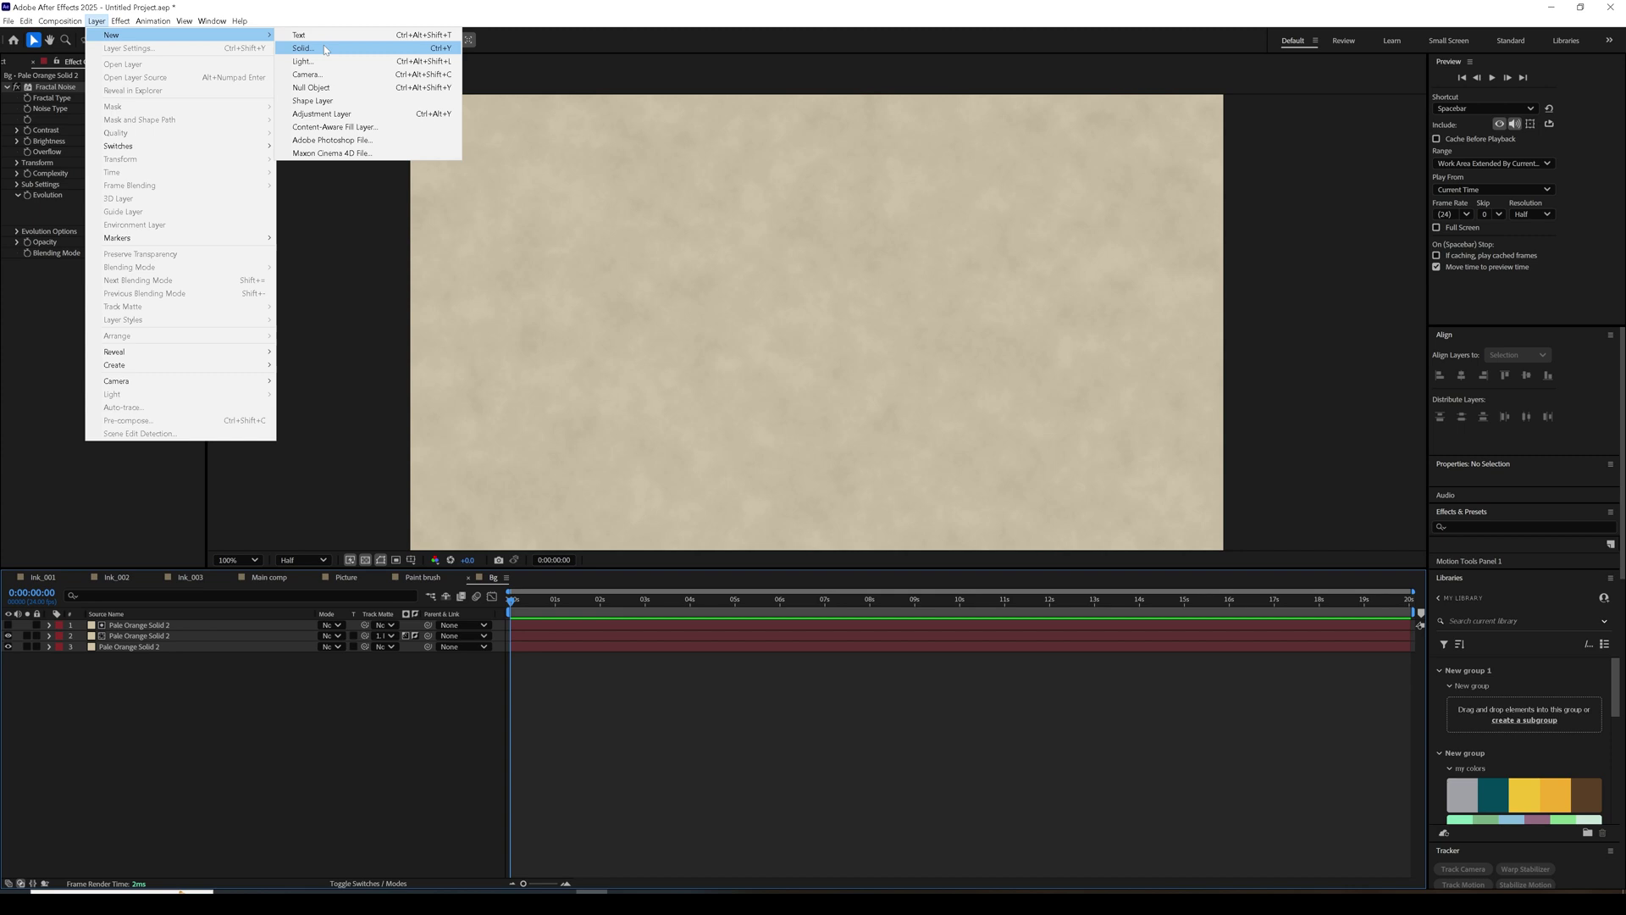
{"action": "left_click", "coordinate": [199, 593]}
Duplicate the Fractal Noise solid, move the copy to the top of the layer stack and remove its track matte.
{"action": "left_click", "coordinate": [161, 627]}
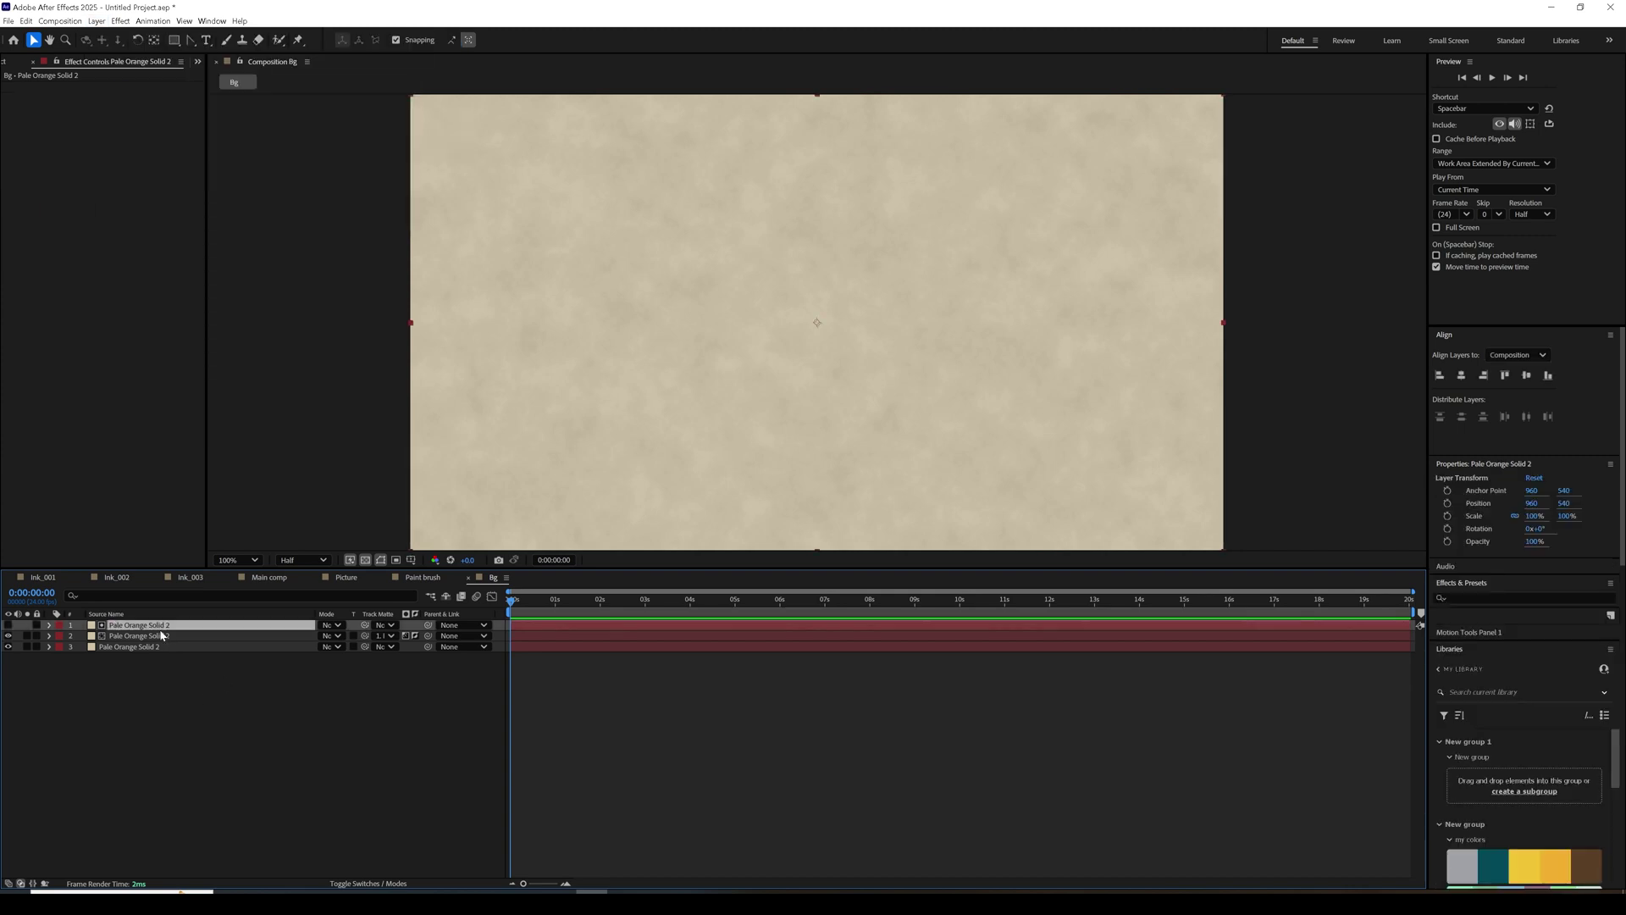
{"action": "left_click", "coordinate": [161, 635]}
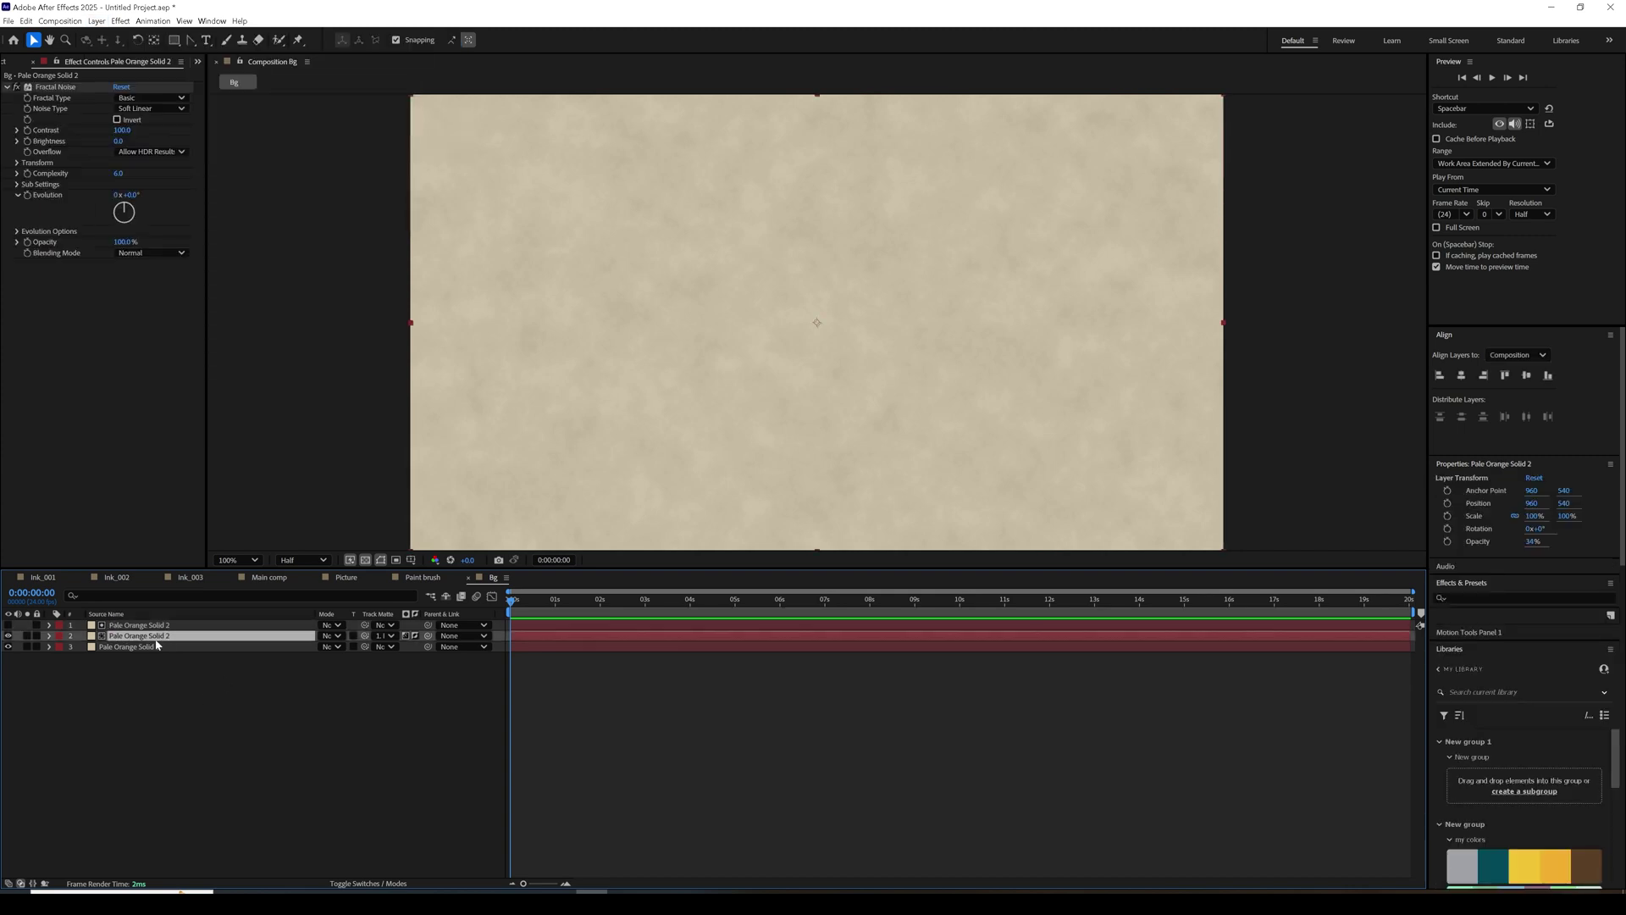
{"action": "key", "text": "ctrl+d"}
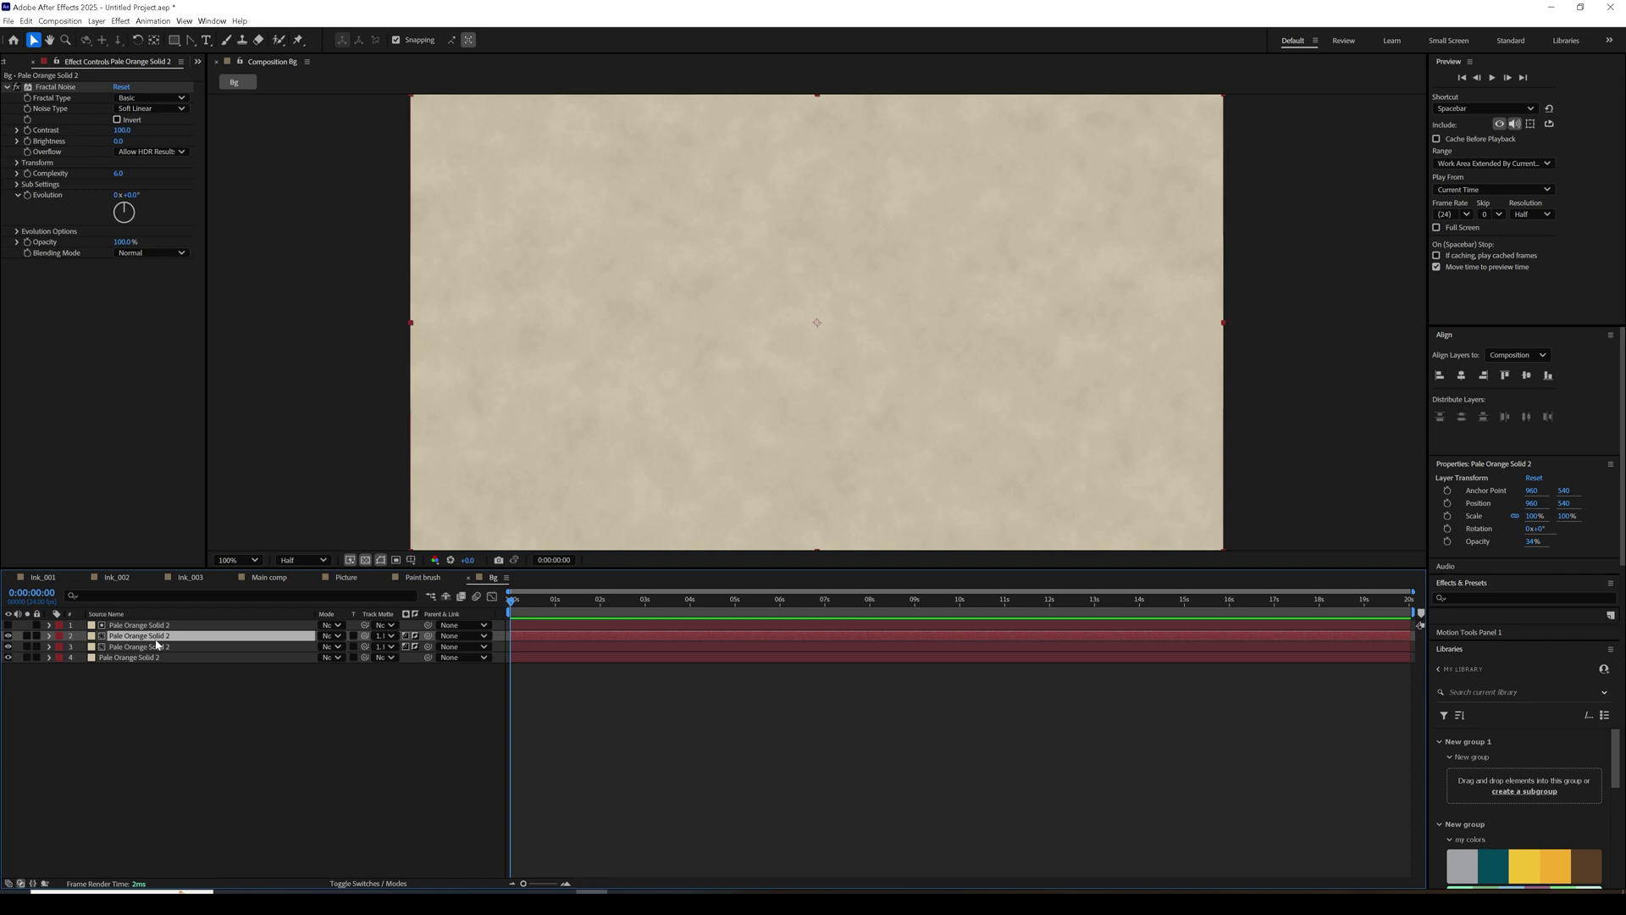
{"action": "left_click_drag", "start_coordinate": [159, 636], "coordinate": [161, 625]}
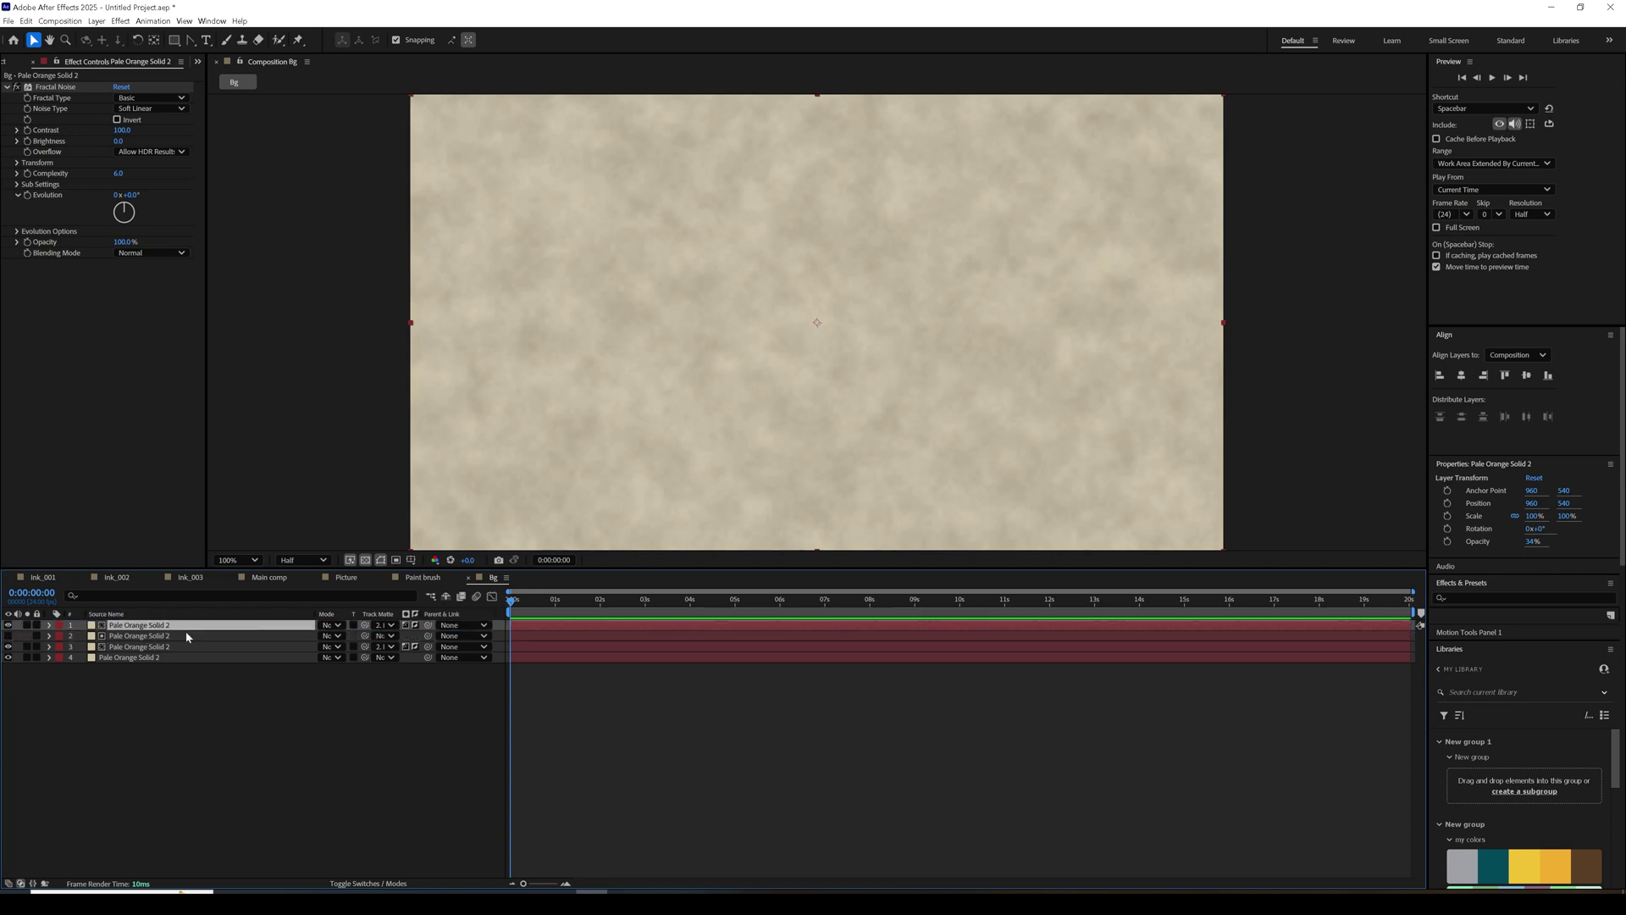
{"action": "left_click", "coordinate": [382, 625]}
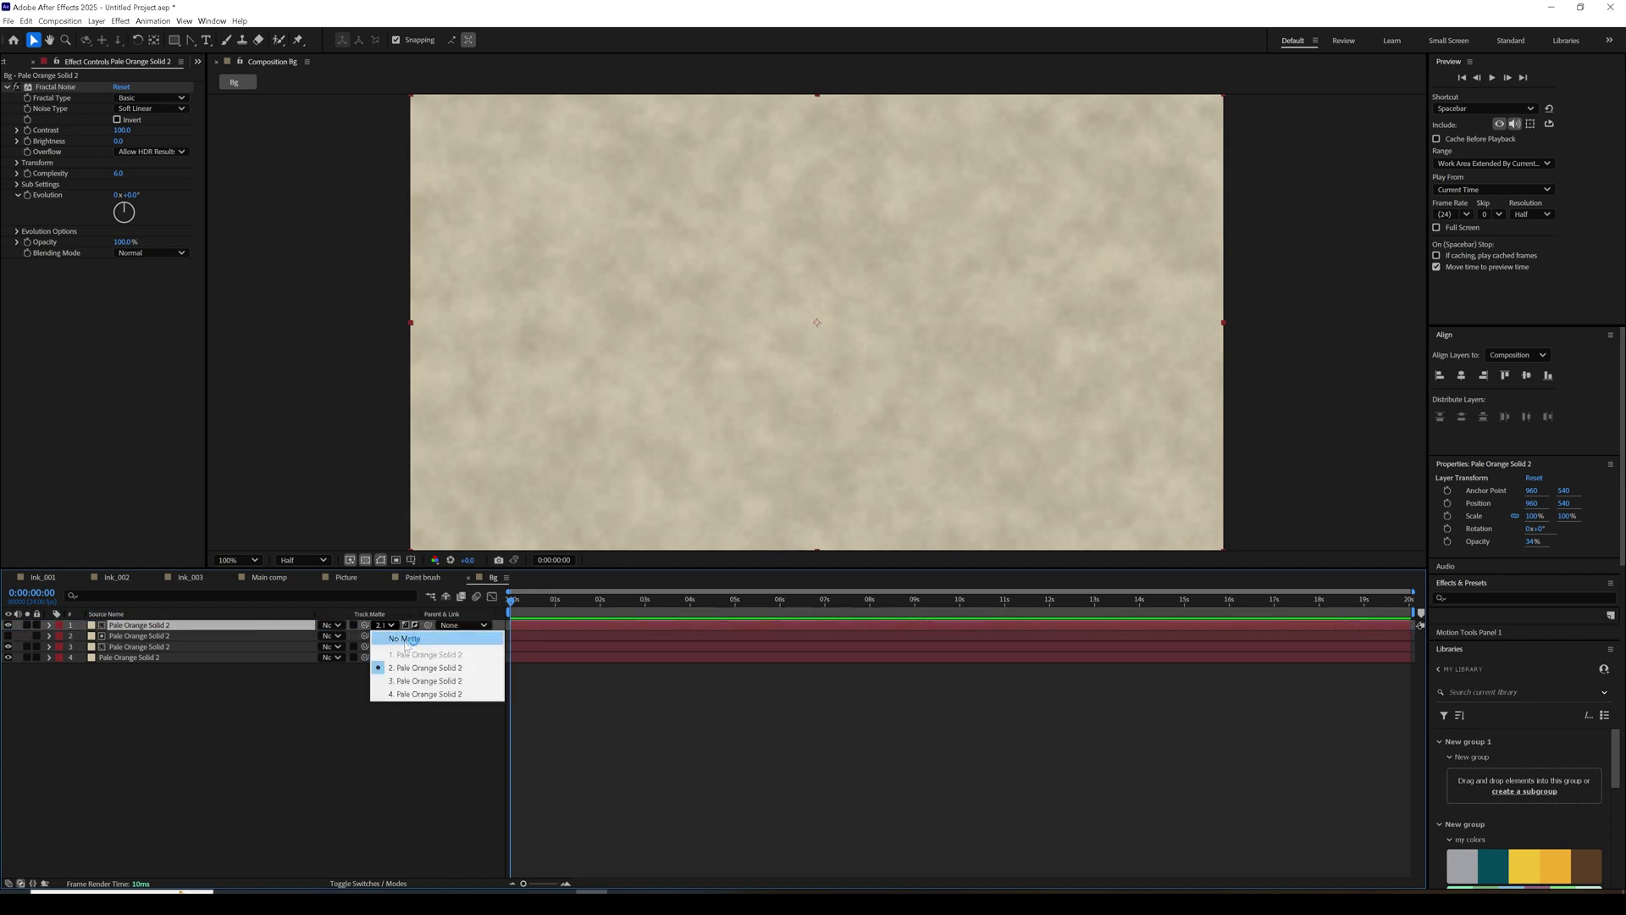
{"action": "left_click", "coordinate": [405, 639]}
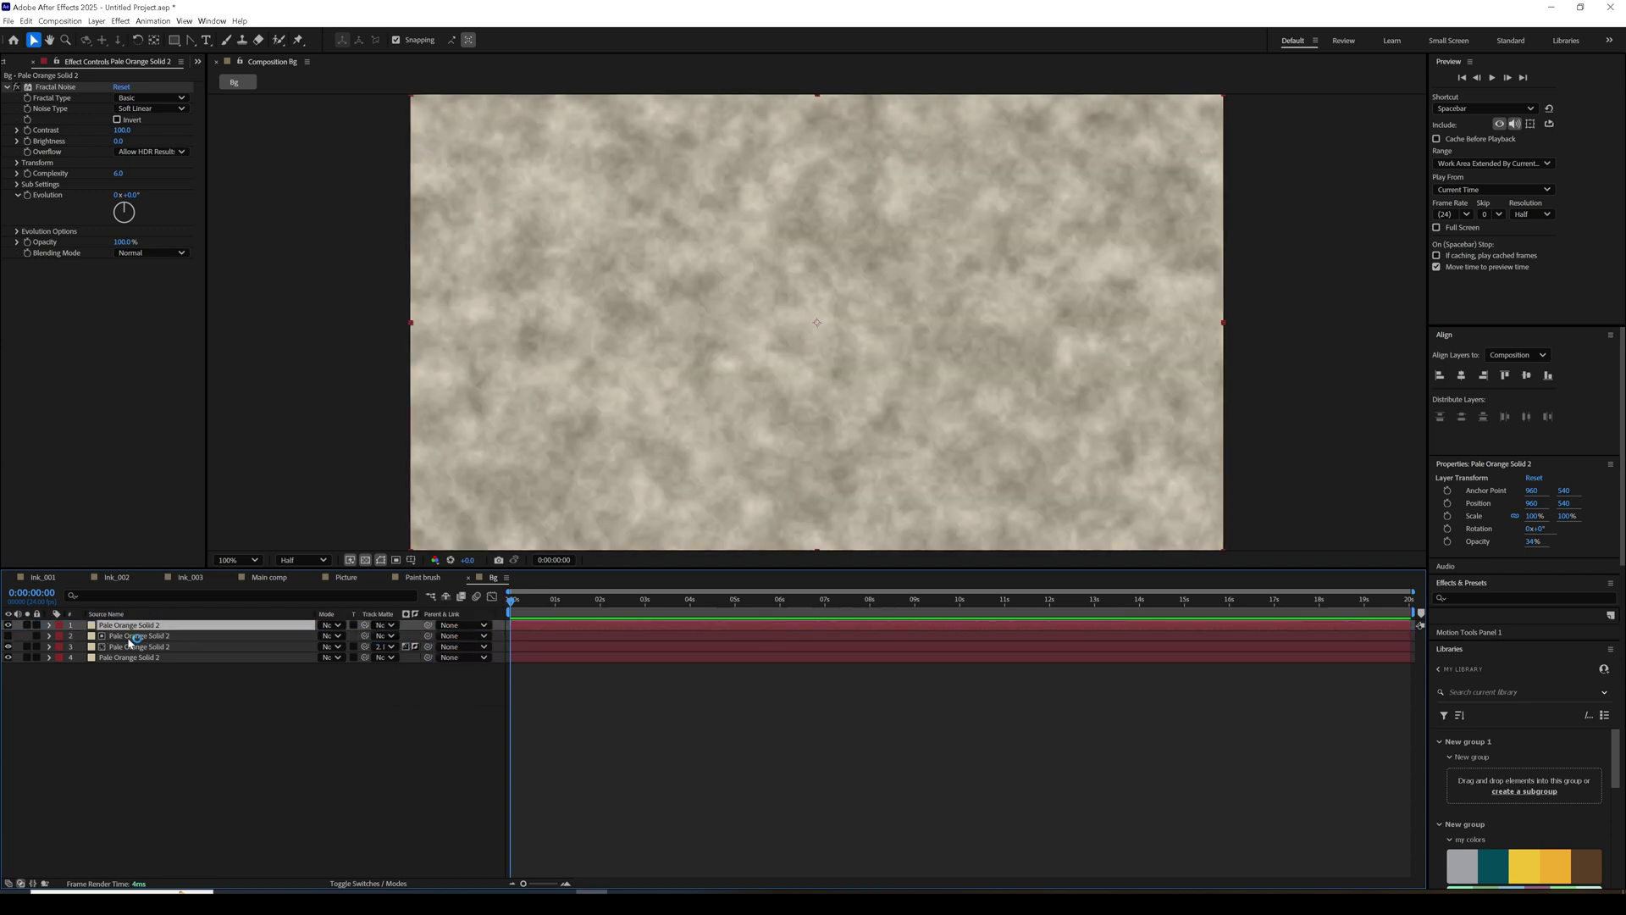
Set the top solid's Fractal Noise to fractal type Swirly and noise type Spline, inverted, with a contrast of 50.
{"action": "left_click", "coordinate": [144, 98]}
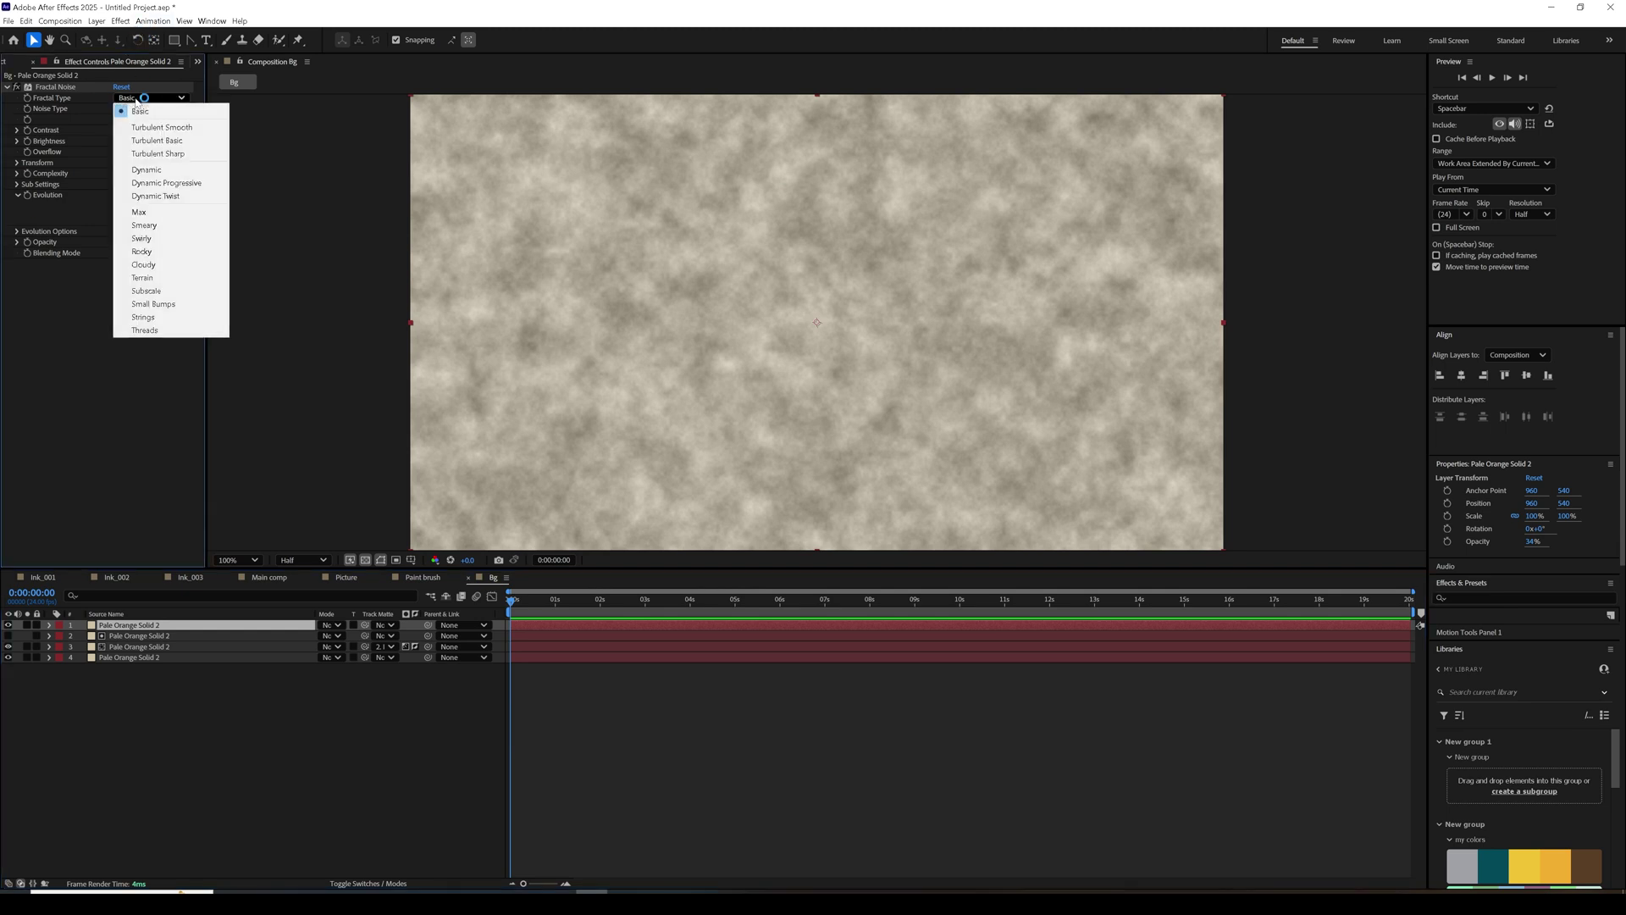
{"action": "left_click", "coordinate": [155, 240]}
{"action": "left_click", "coordinate": [119, 120]}
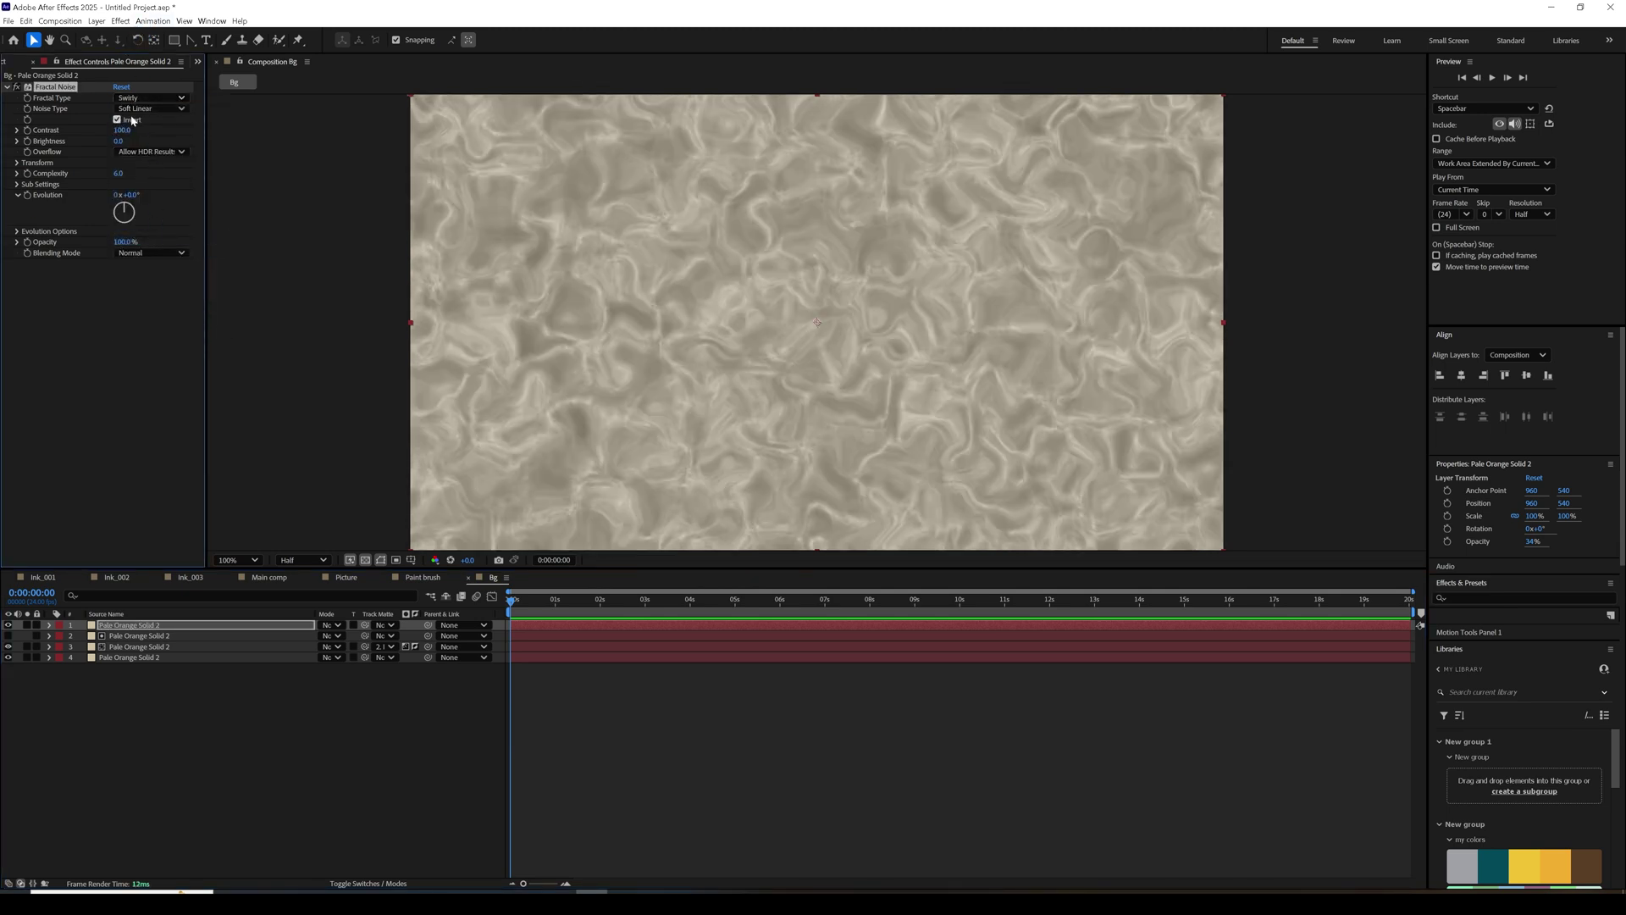
{"action": "left_click", "coordinate": [153, 108]}
{"action": "left_click", "coordinate": [151, 161]}
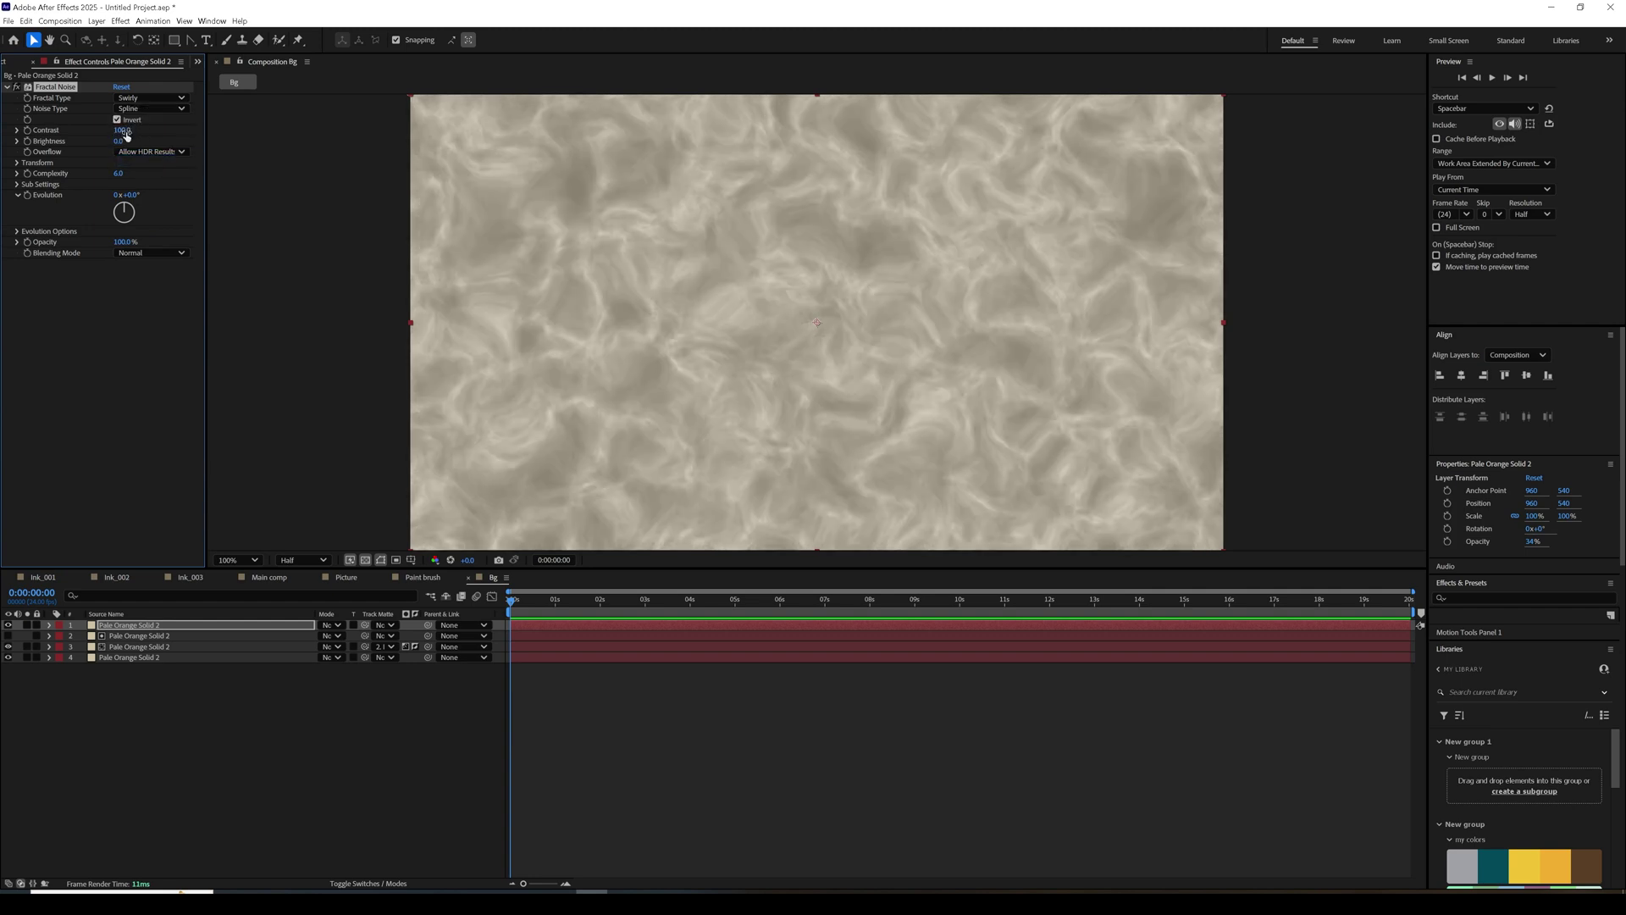
{"action": "mouse_move", "coordinate": [123, 131]}
{"action": "left_mouse_down"}
{"action": "mouse_move", "coordinate": [145, 132]}
{"action": "mouse_move", "coordinate": [103, 143]}
{"action": "left_mouse_up"}
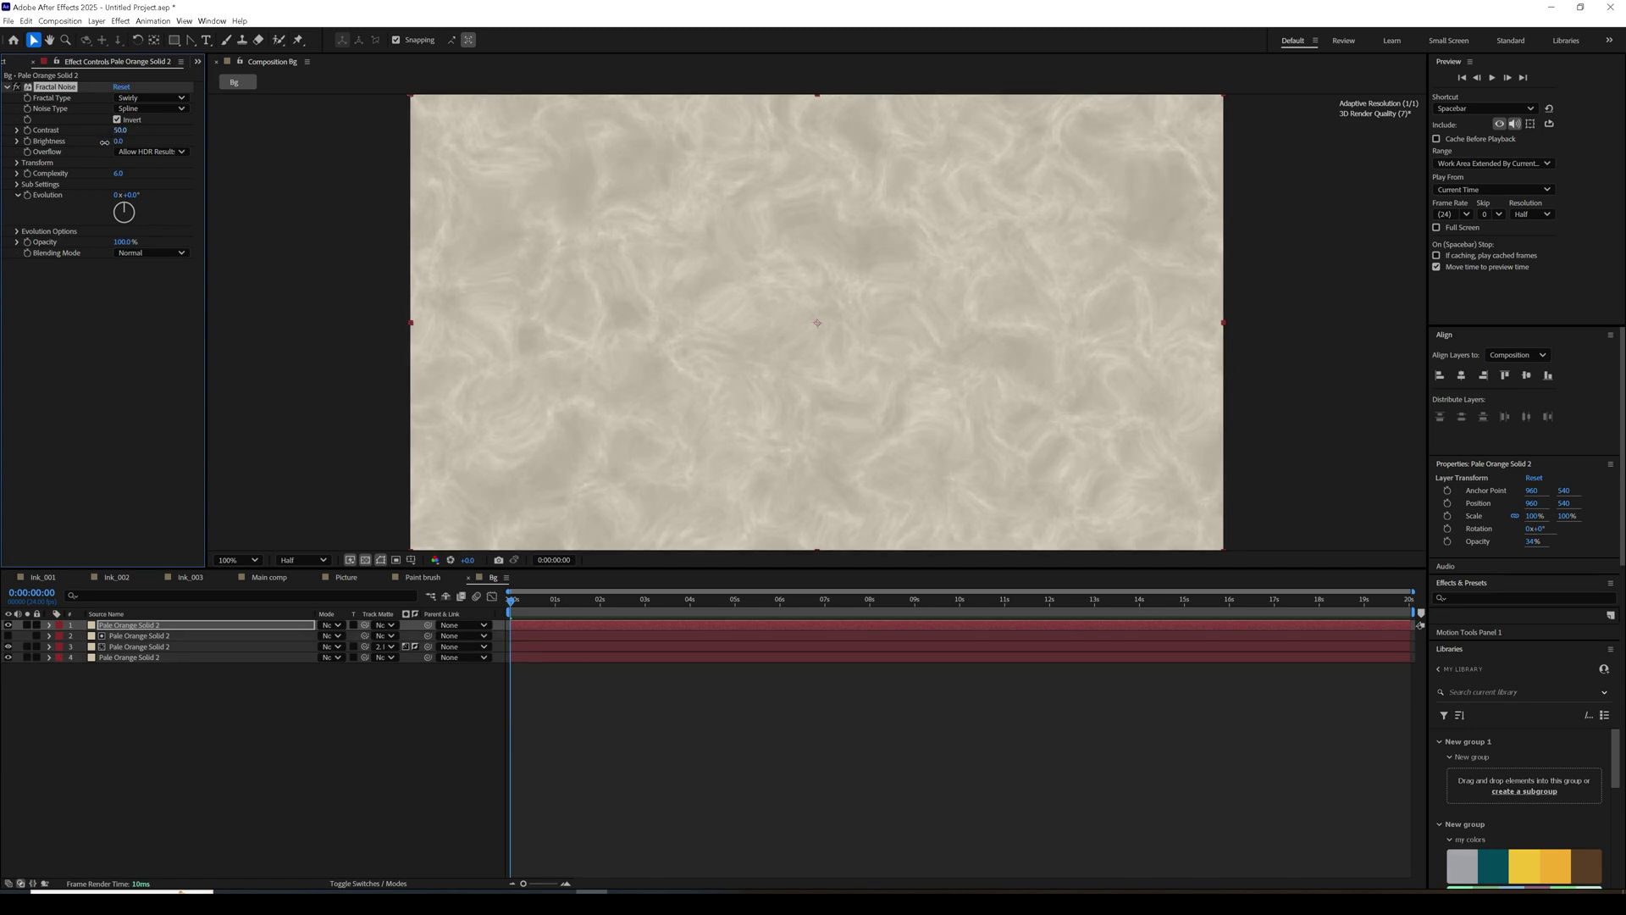
Turn off uniform scaling for the Fractal Noise and set its scale height to 1 and scale width to 273.
{"action": "left_click", "coordinate": [17, 163]}
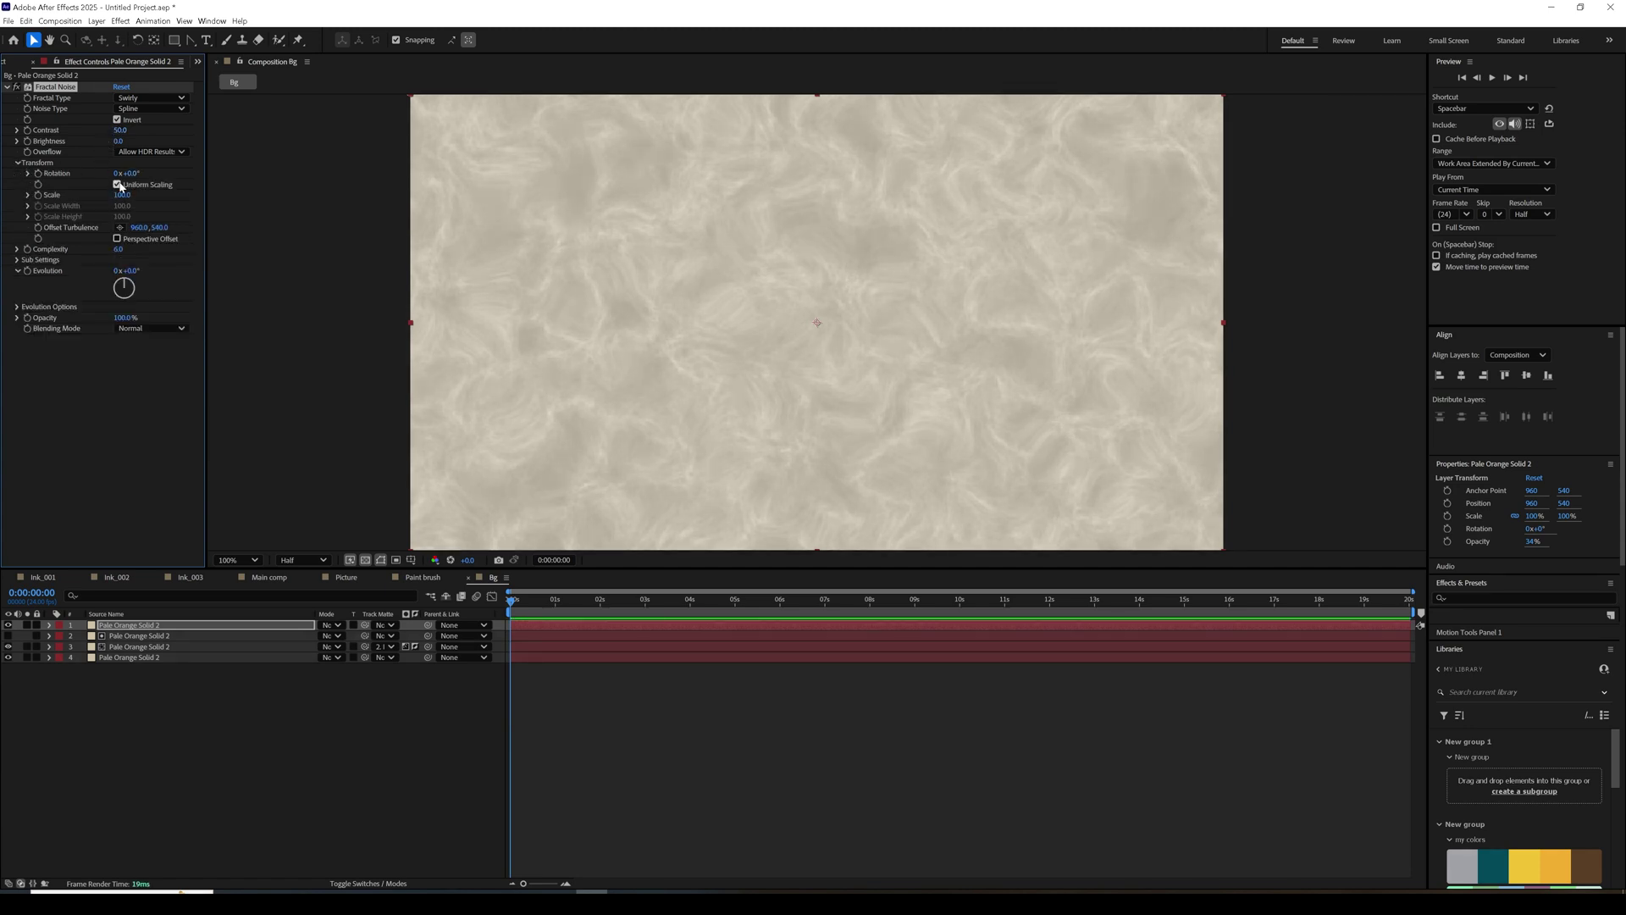
{"action": "left_click", "coordinate": [122, 243]}
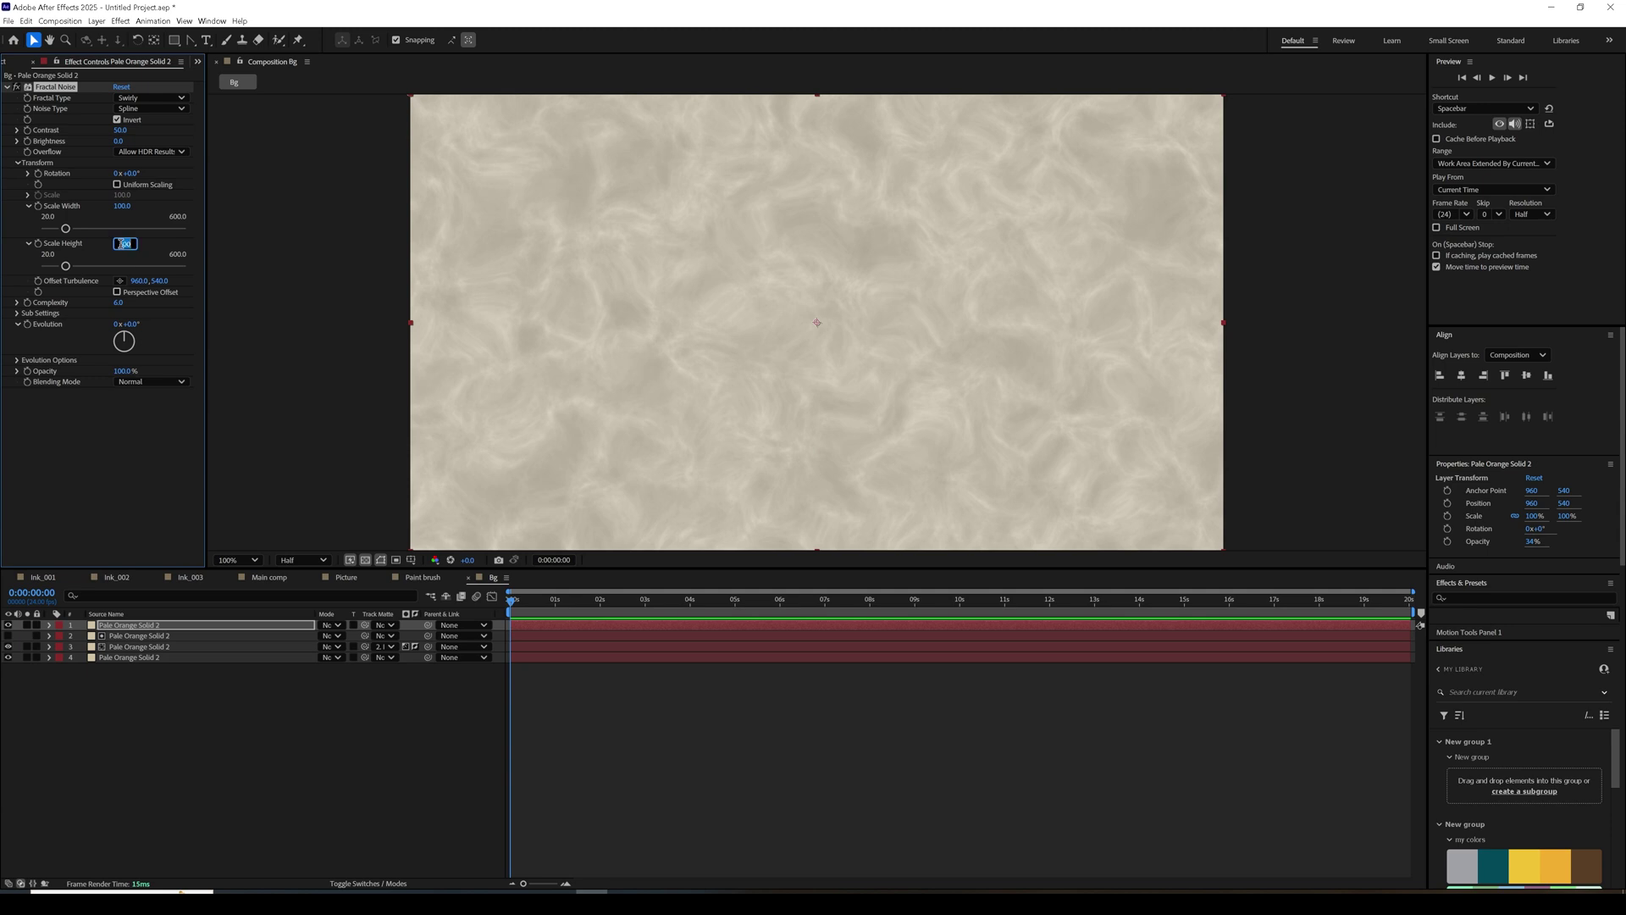
{"action": "type", "text": "0"}
{"action": "key", "text": "Return"}
{"action": "mouse_move", "coordinate": [122, 206]}
{"action": "left_mouse_down"}
{"action": "mouse_move", "coordinate": [541, 154]}
{"action": "mouse_move", "coordinate": [229, 205]}
{"action": "left_mouse_up"}
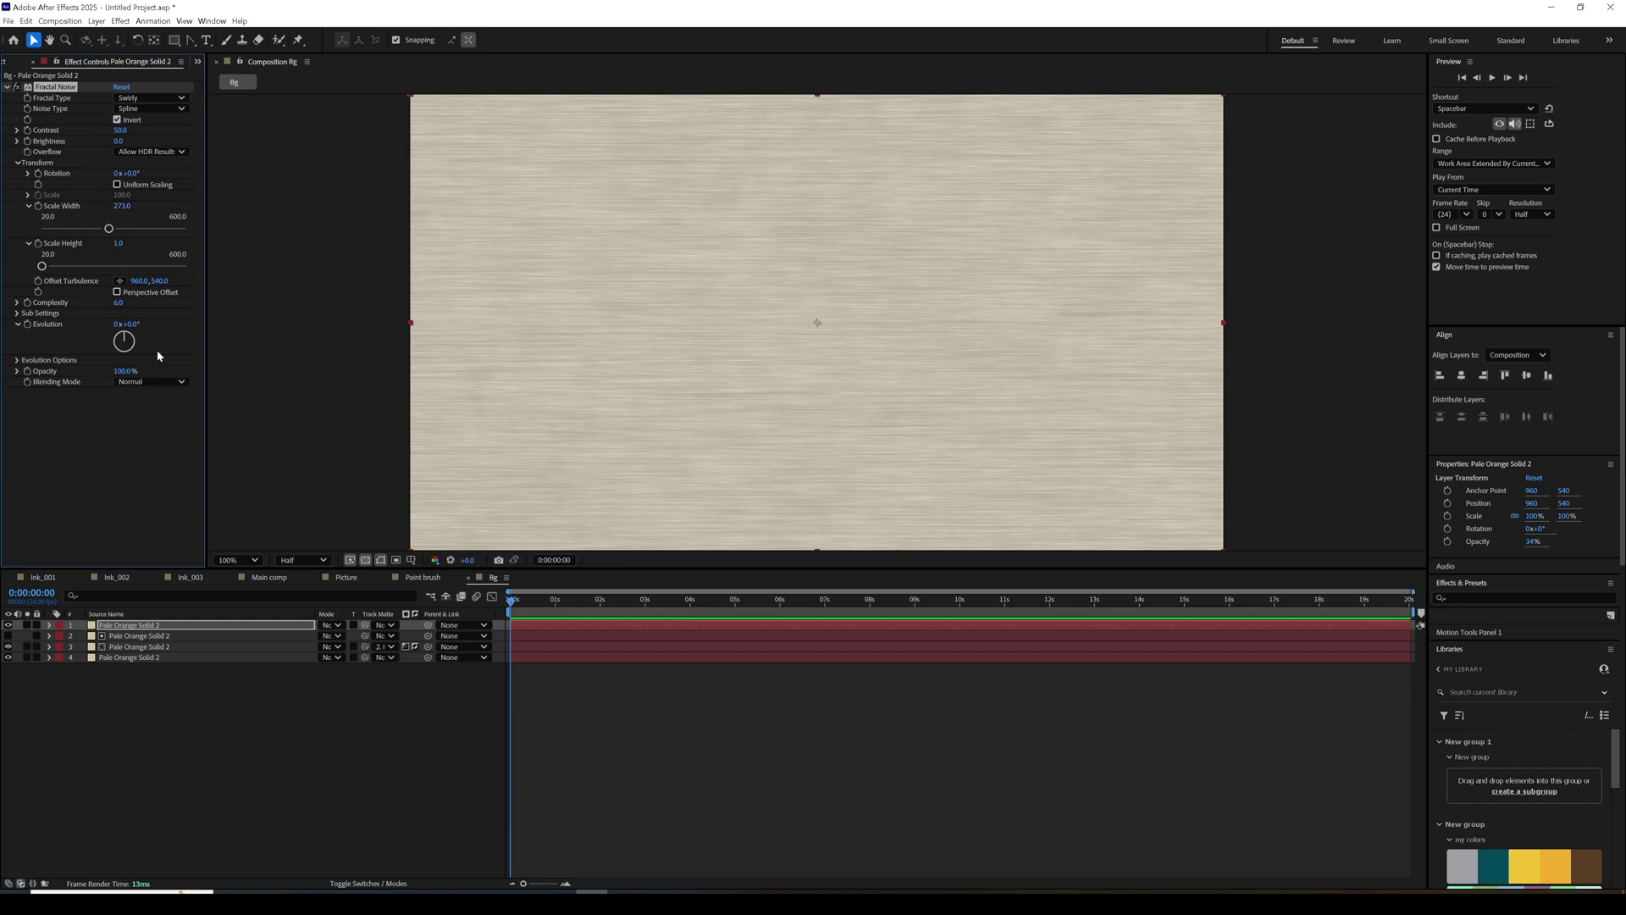
Lower the opacity of the top streaked noise solid to 9%.
{"action": "left_click", "coordinate": [234, 629]}
{"action": "key", "text": "t"}
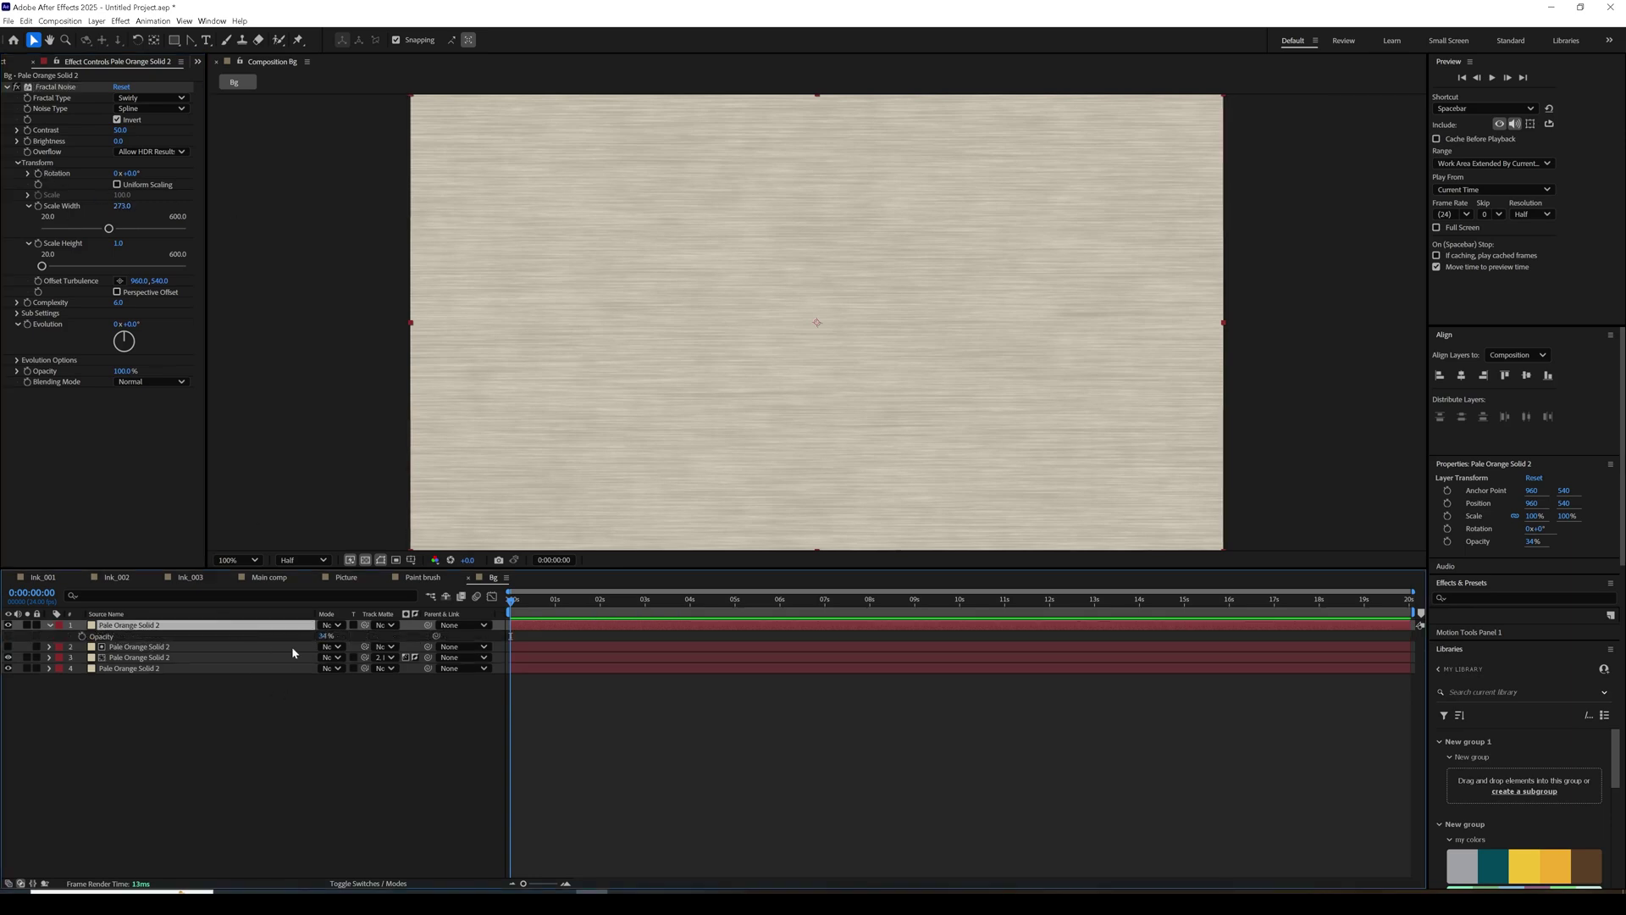
{"action": "left_click_drag", "start_coordinate": [325, 635], "coordinate": [307, 638]}
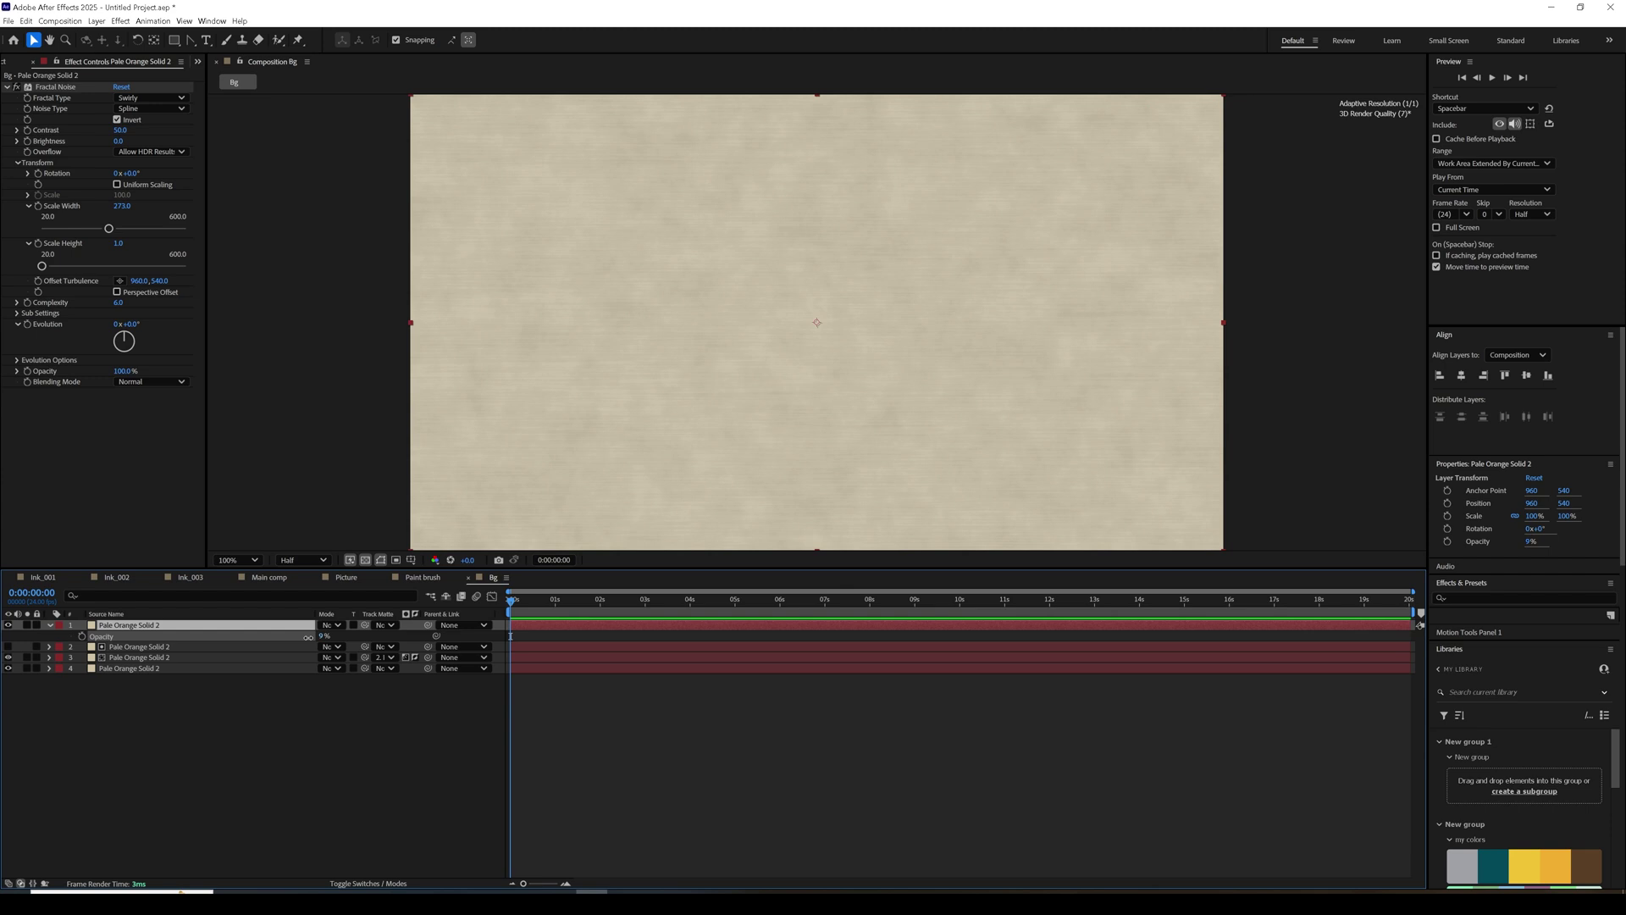
{"action": "left_click", "coordinate": [286, 718]}
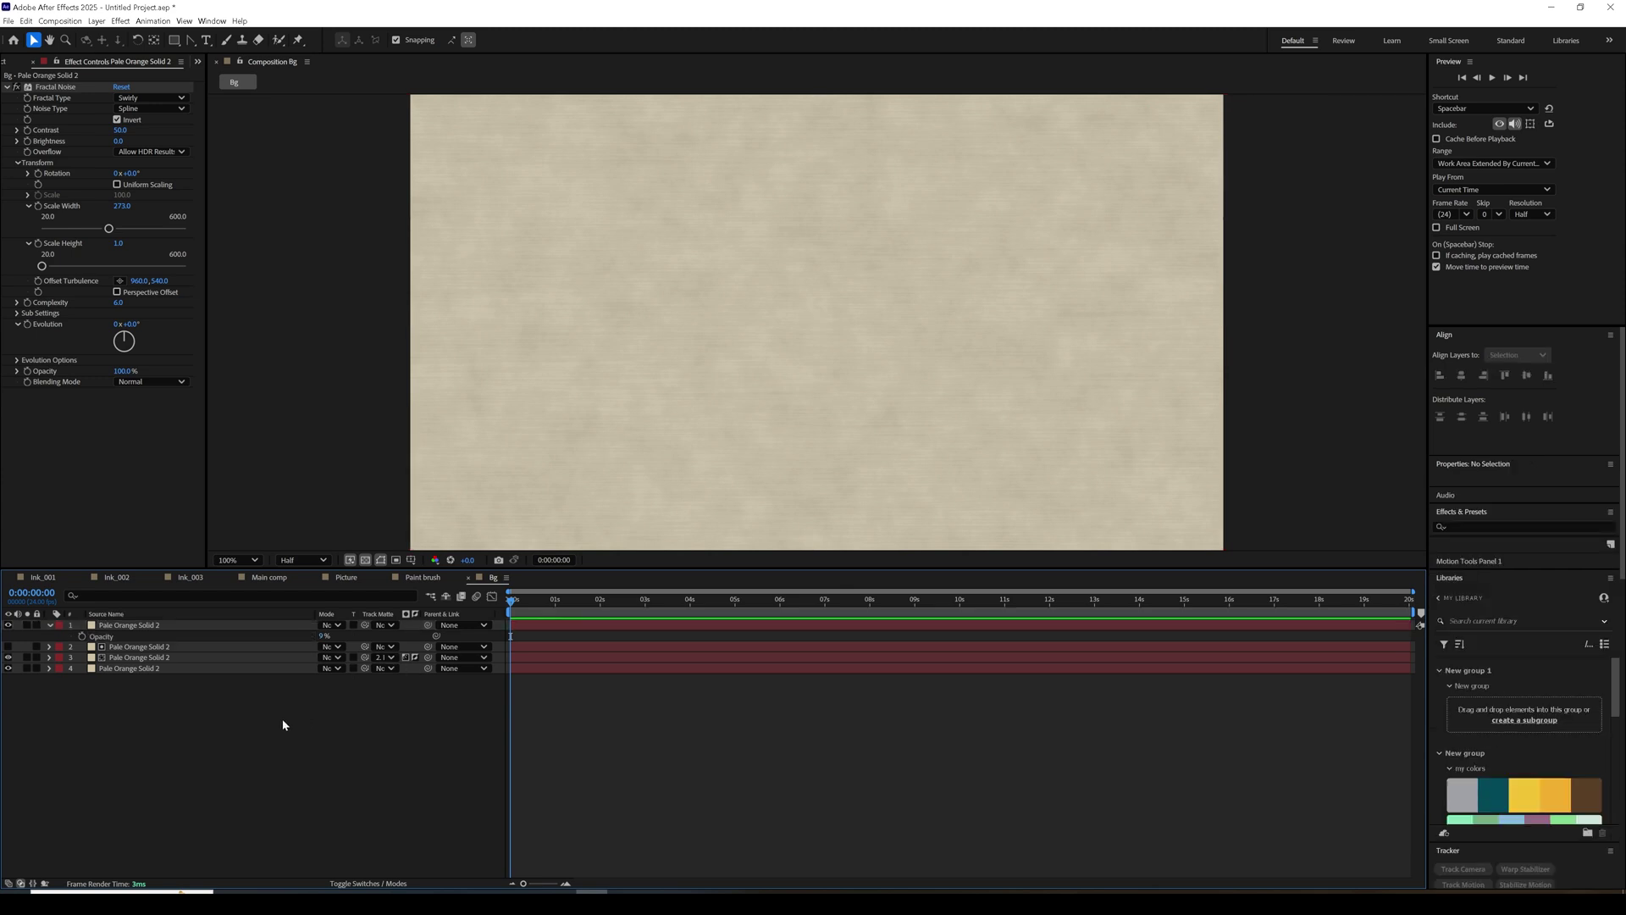
Add the Bg composition to Main comp as the bottom layer, beneath all ink and brush layers.
{"action": "left_click", "coordinate": [269, 577]}
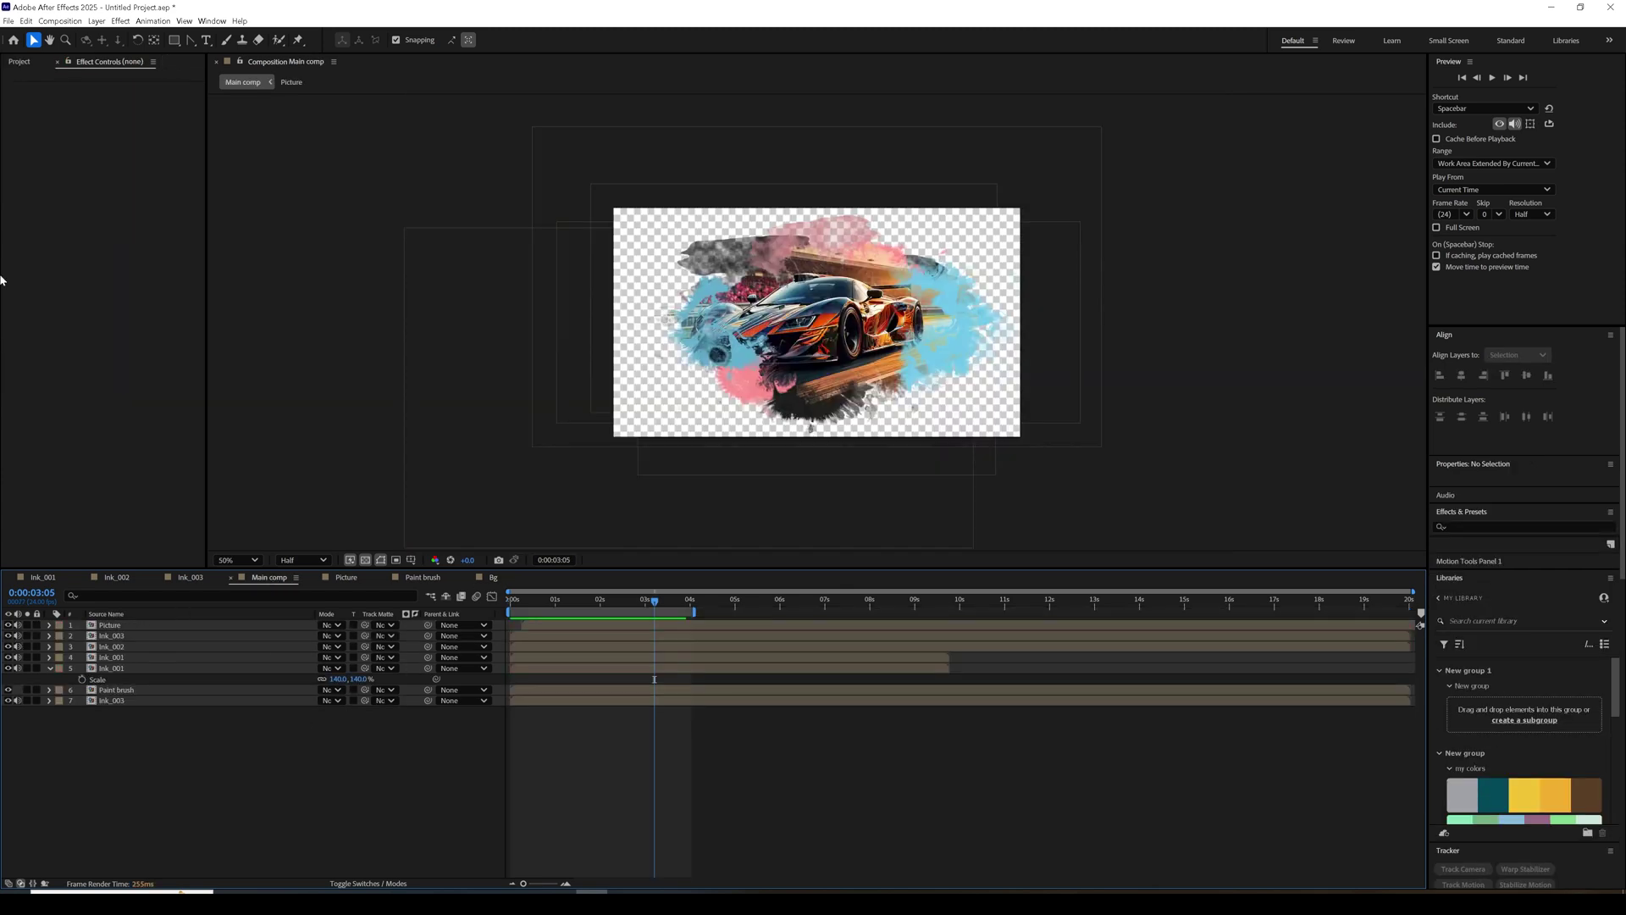
{"action": "left_click", "coordinate": [19, 61]}
{"action": "left_click_drag", "start_coordinate": [65, 178], "coordinate": [262, 754]}
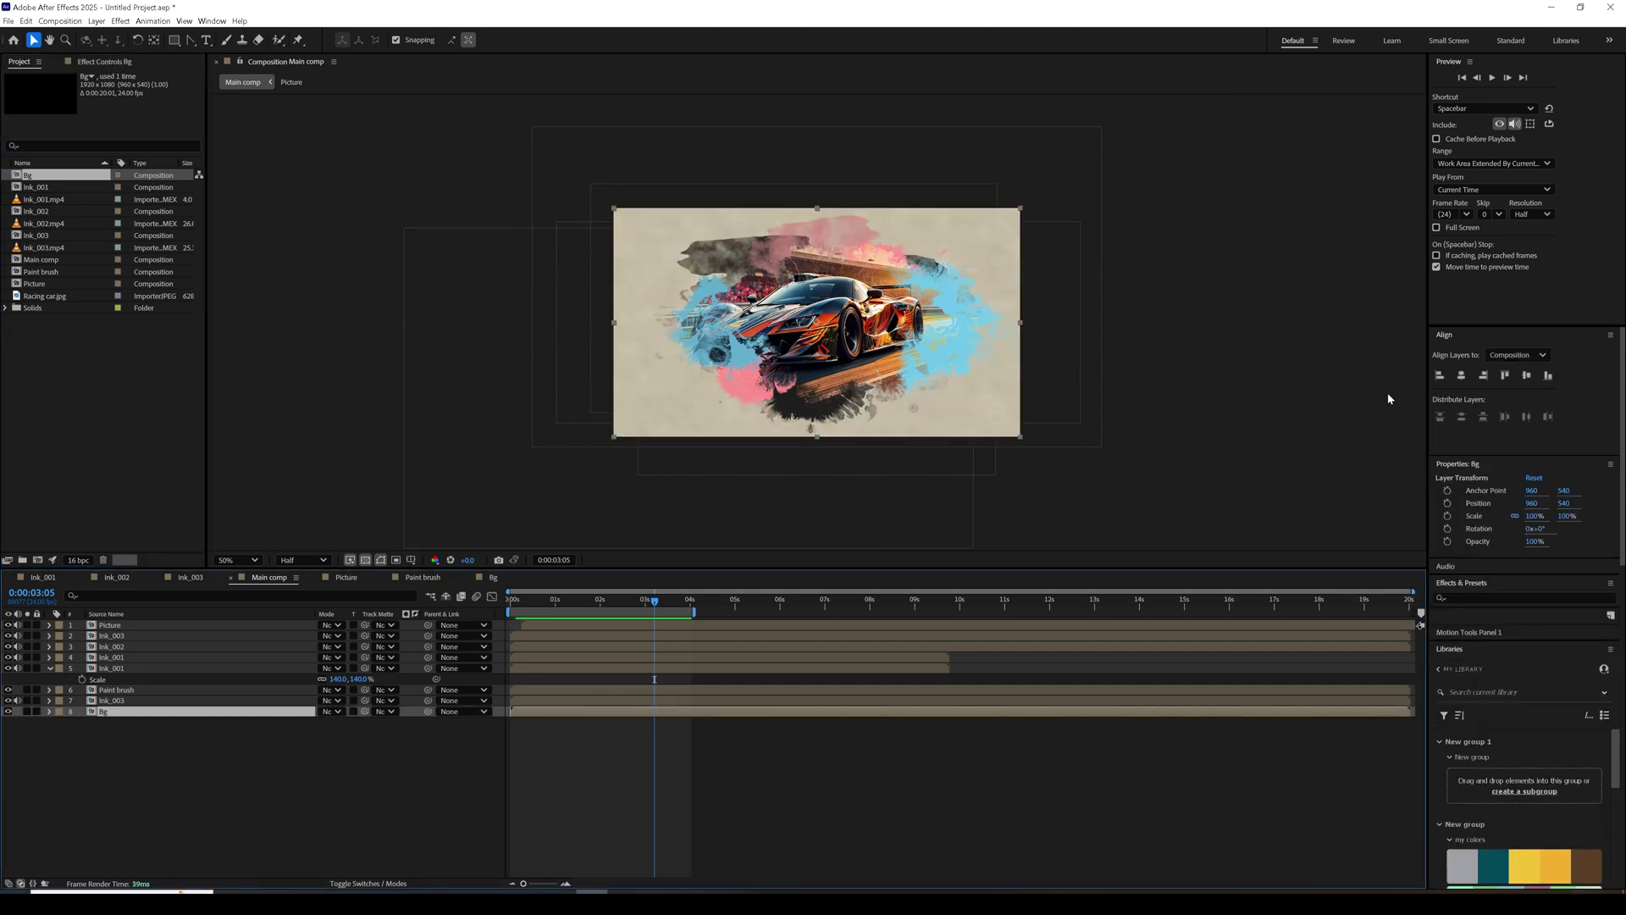
{"action": "key", "text": "/"}
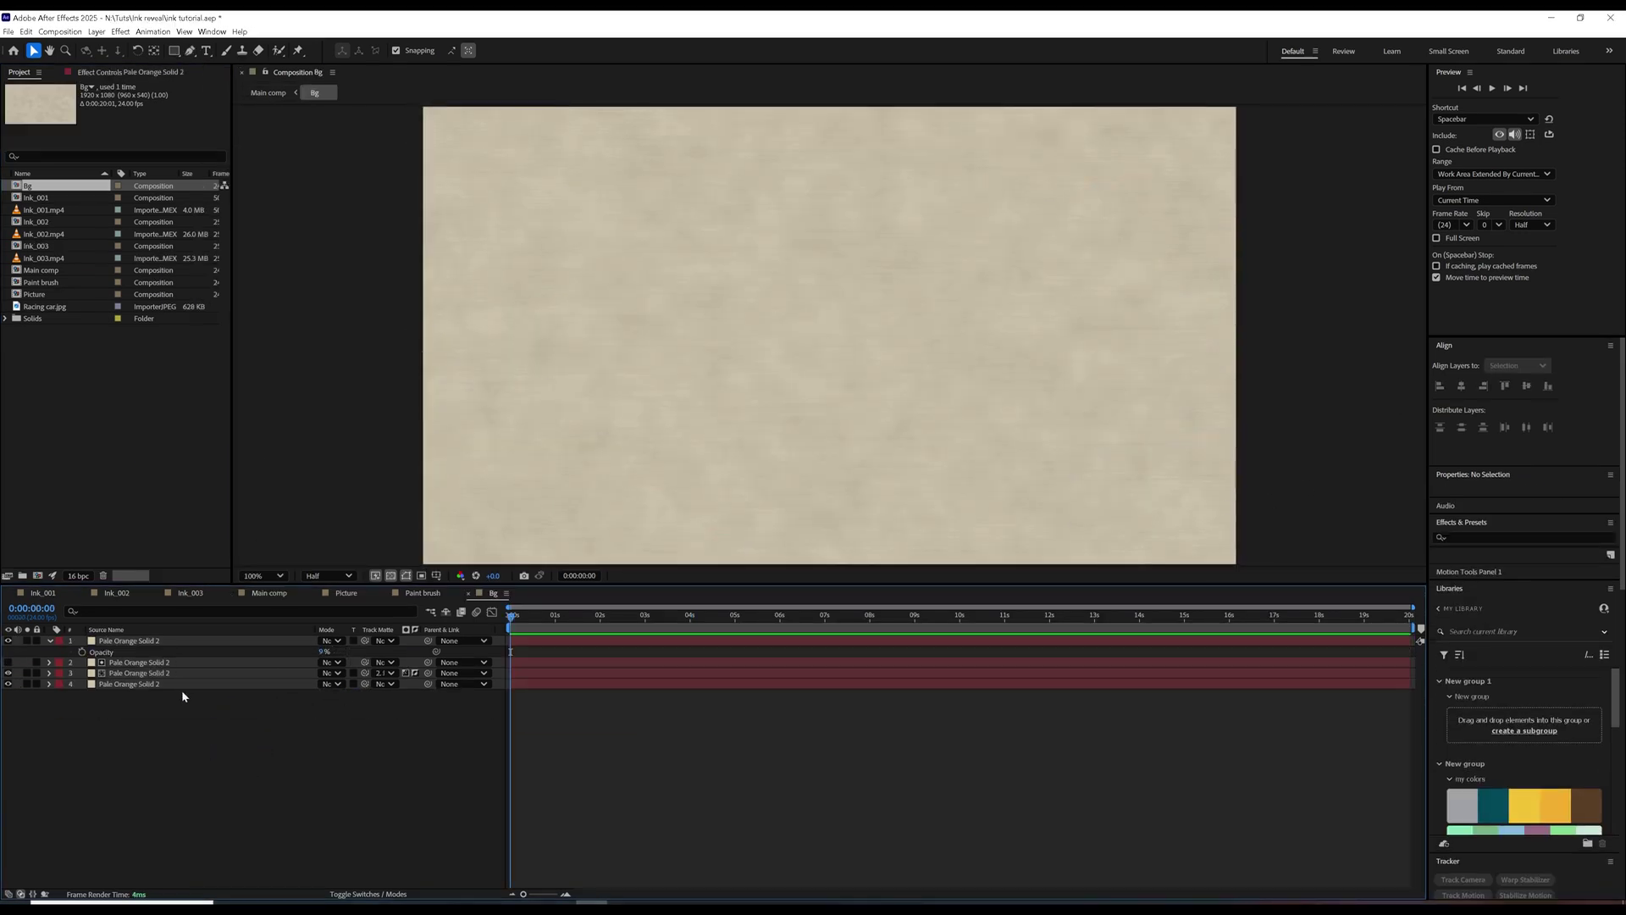
Apply the Noise Alpha effect to the track matte solid in the Bg composition, with an amount of 47%.
{"action": "left_click", "coordinate": [133, 663]}
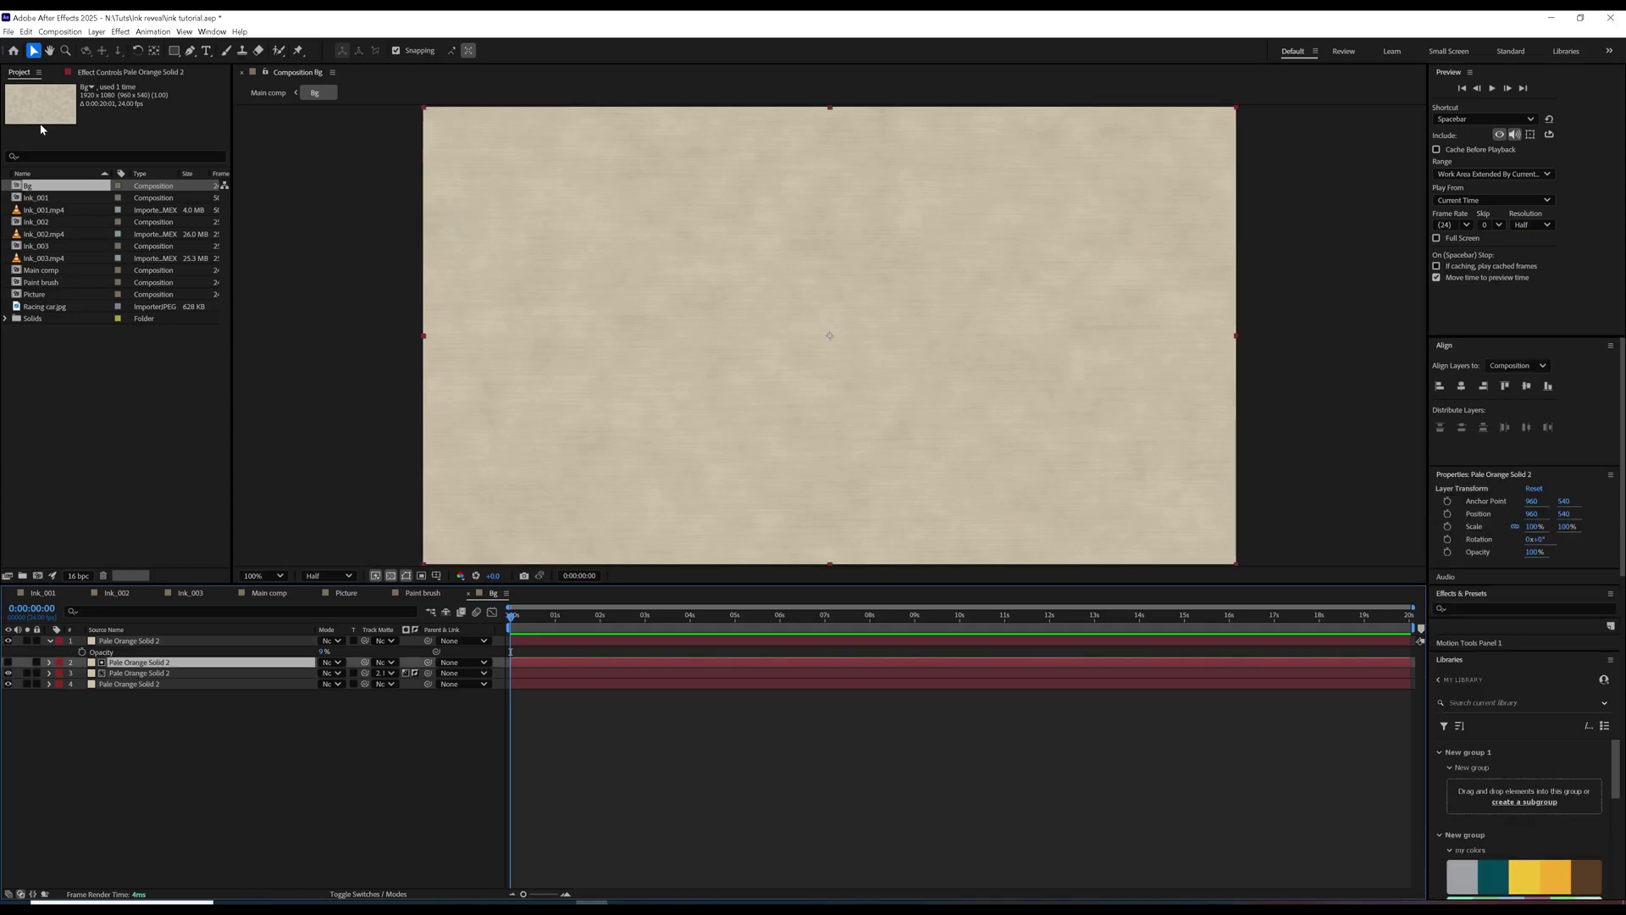
{"action": "left_click", "coordinate": [120, 31]}
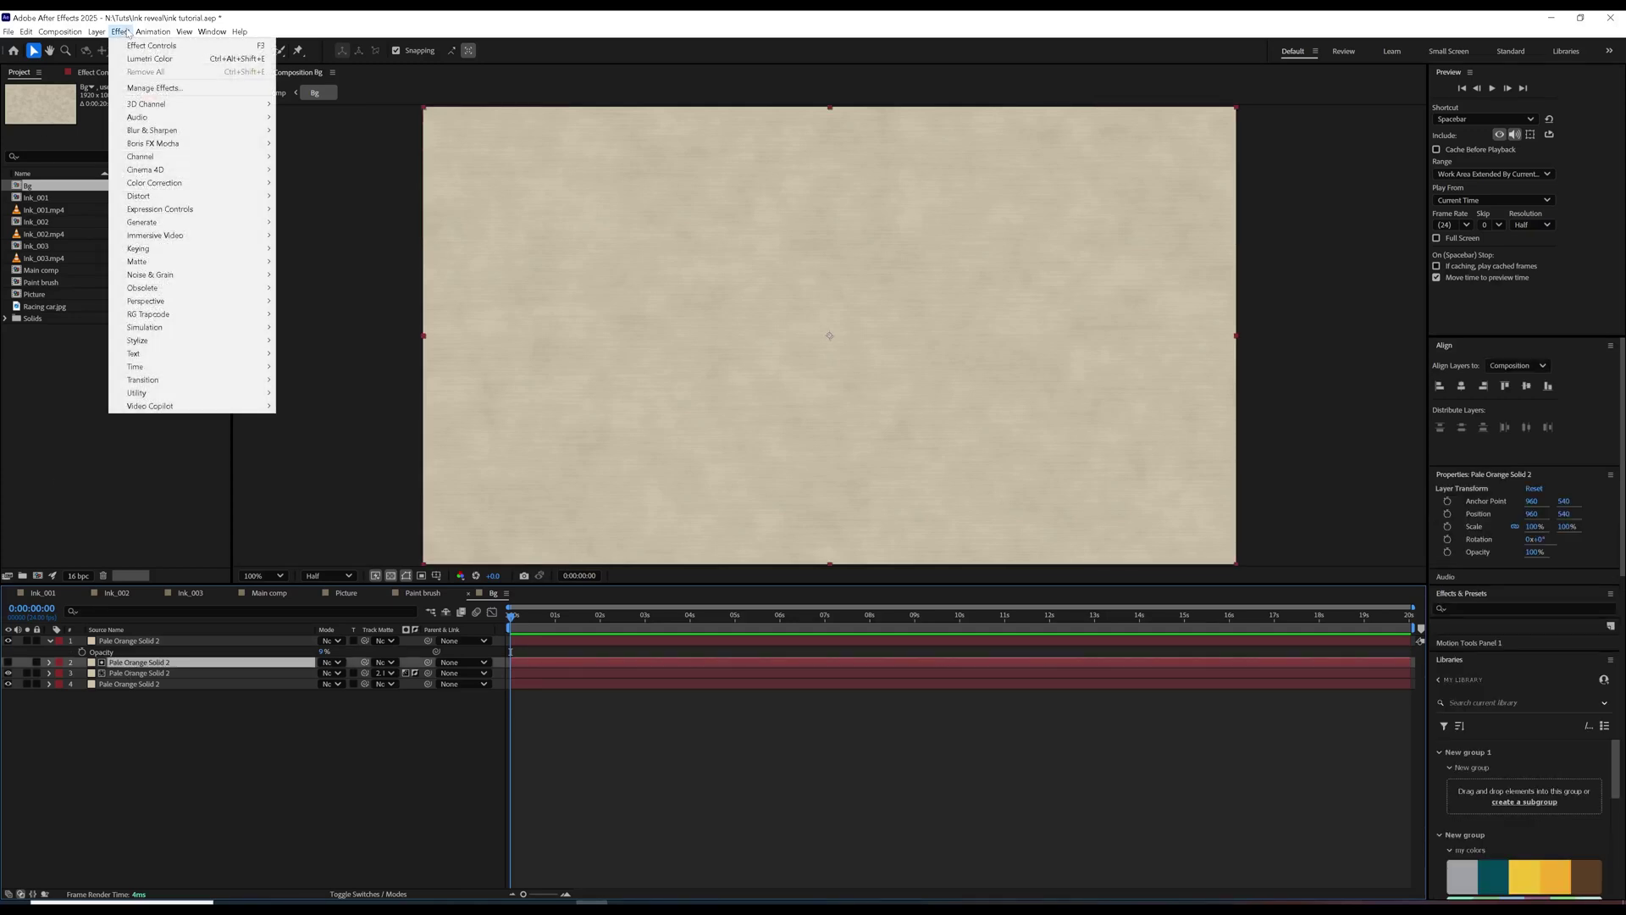
{"action": "mouse_move", "coordinate": [155, 277]}
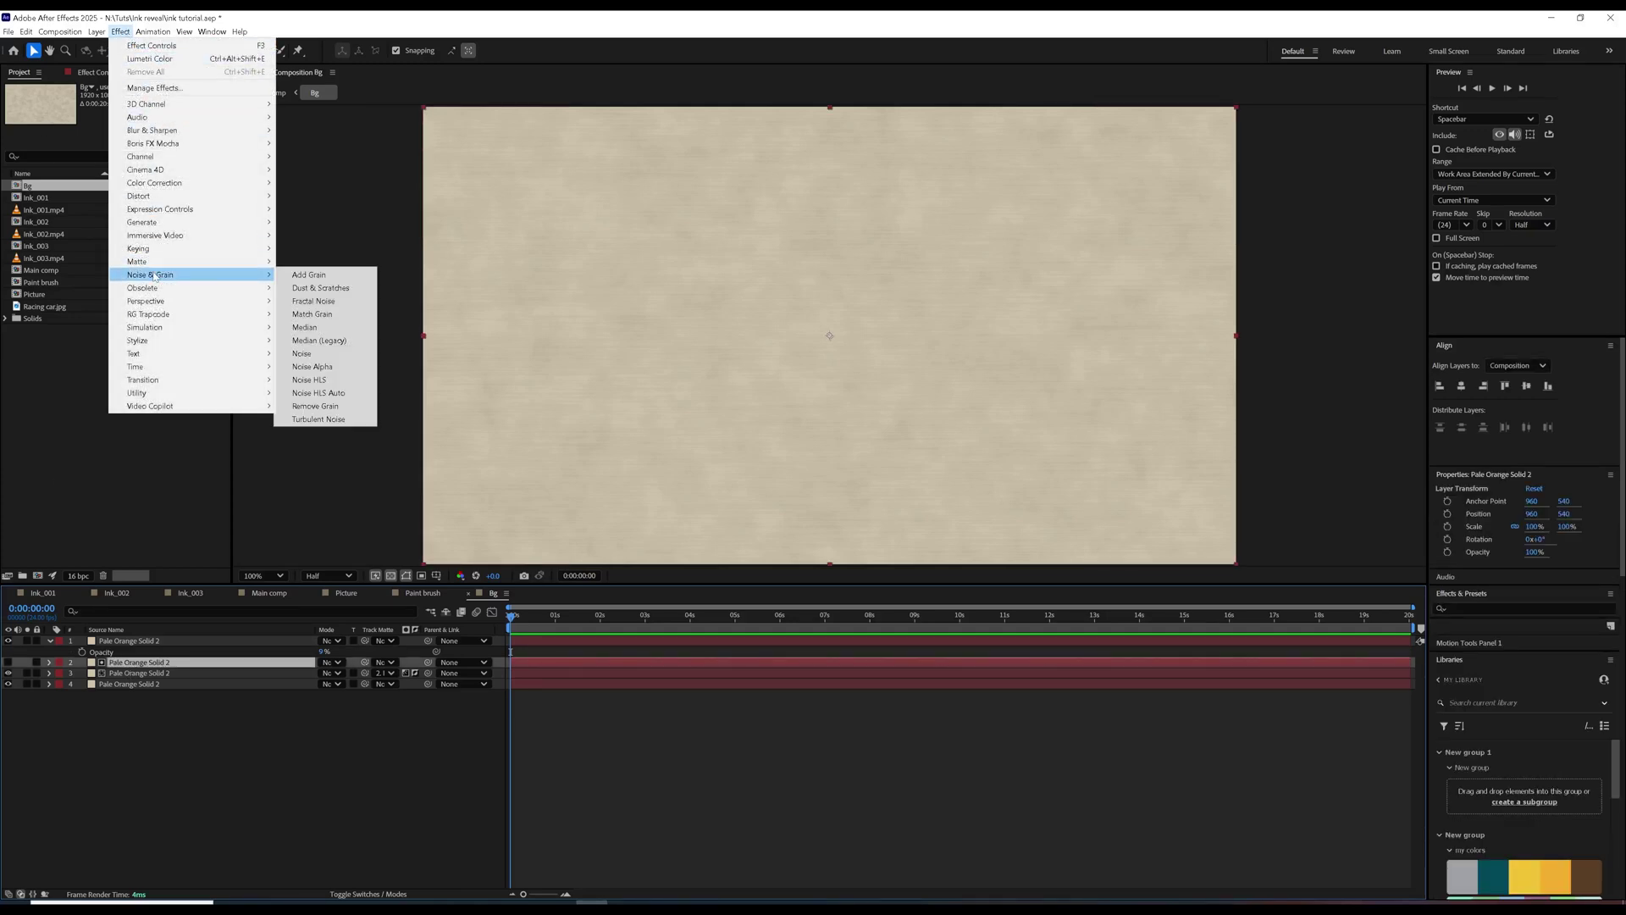
{"action": "left_click", "coordinate": [320, 368]}
{"action": "left_click_drag", "start_coordinate": [133, 119], "coordinate": [155, 110]}
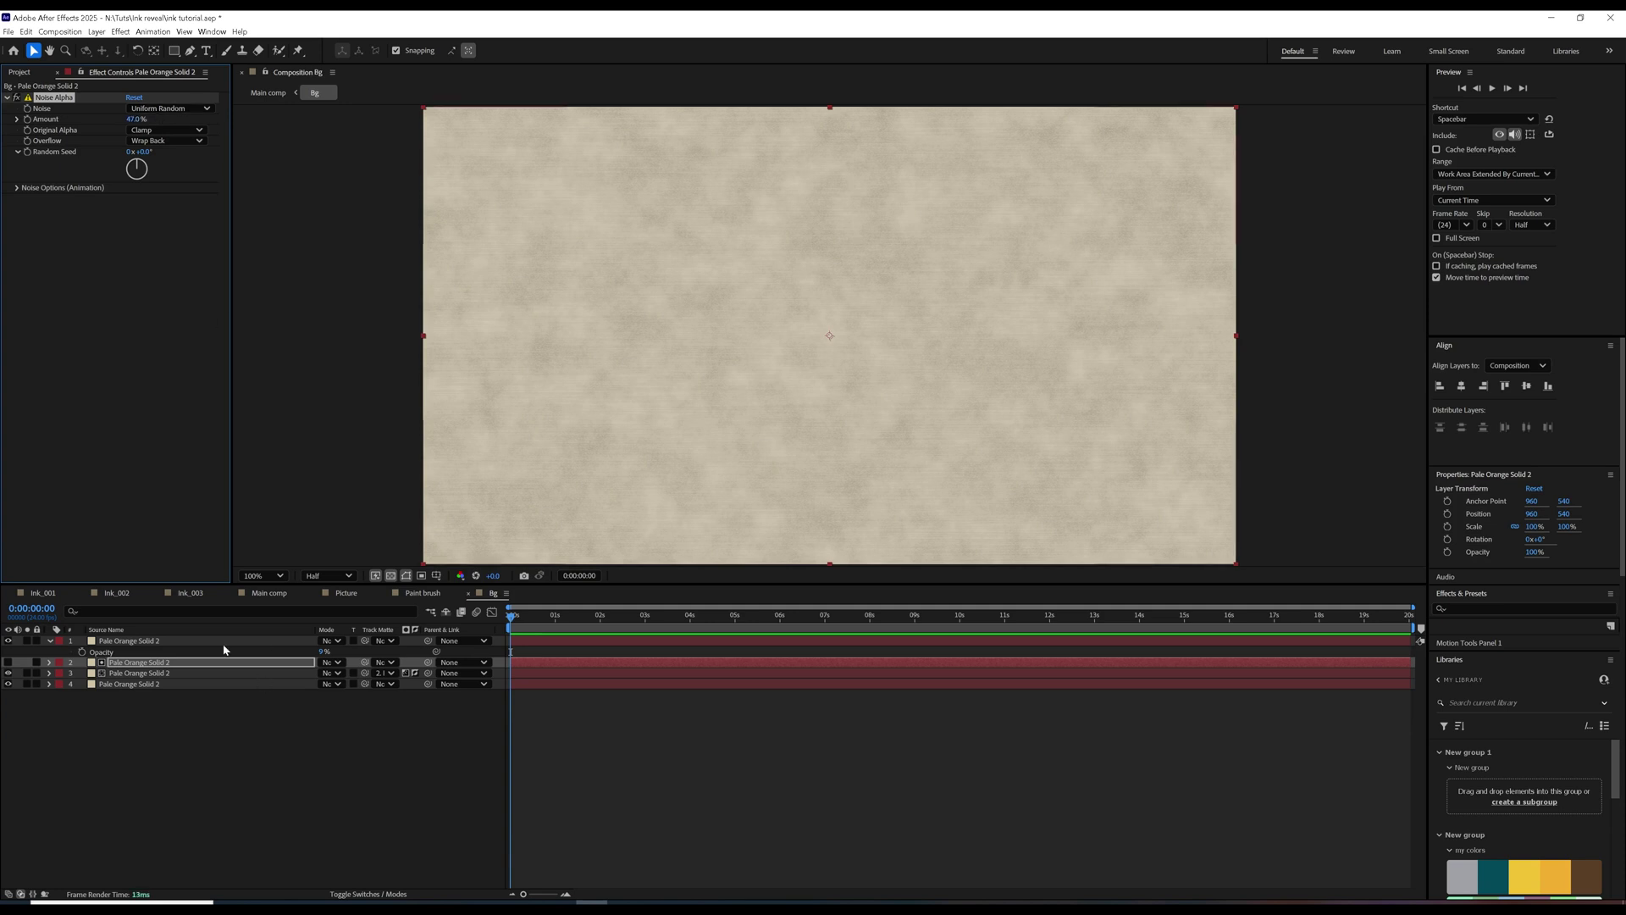
In Main comp, go to 0:00:00:16 and add an adjustment layer at the top of the layer stack.
{"action": "left_click", "coordinate": [279, 596]}
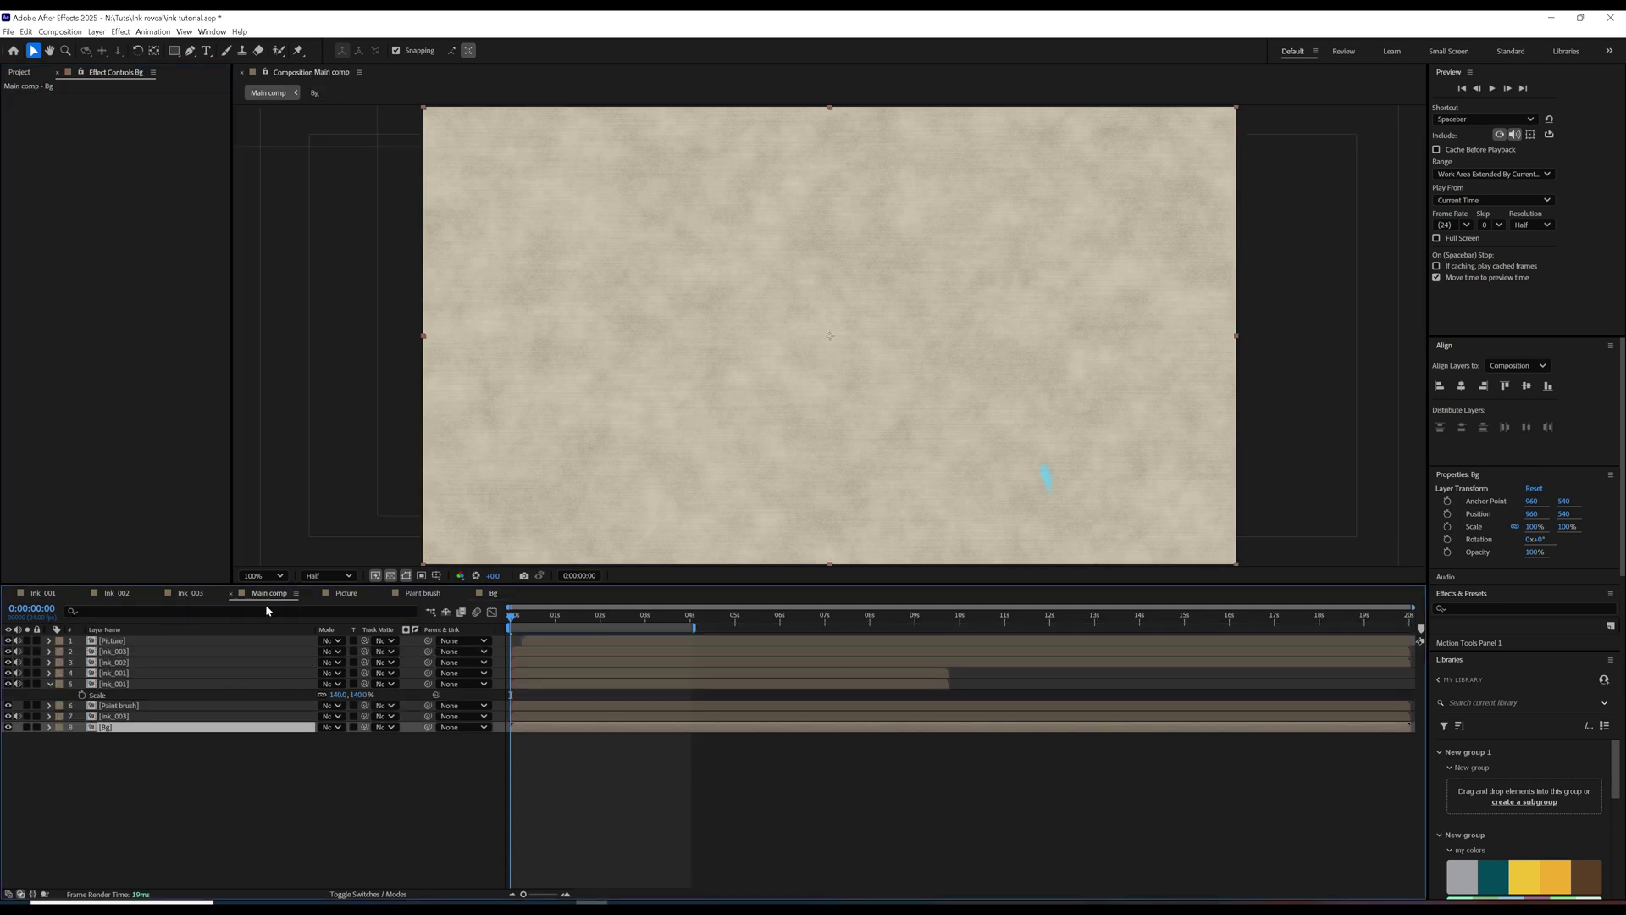
{"action": "mouse_move", "coordinate": [537, 623]}
{"action": "left_mouse_down"}
{"action": "mouse_move", "coordinate": [576, 631]}
{"action": "mouse_move", "coordinate": [543, 624]}
{"action": "left_mouse_up"}
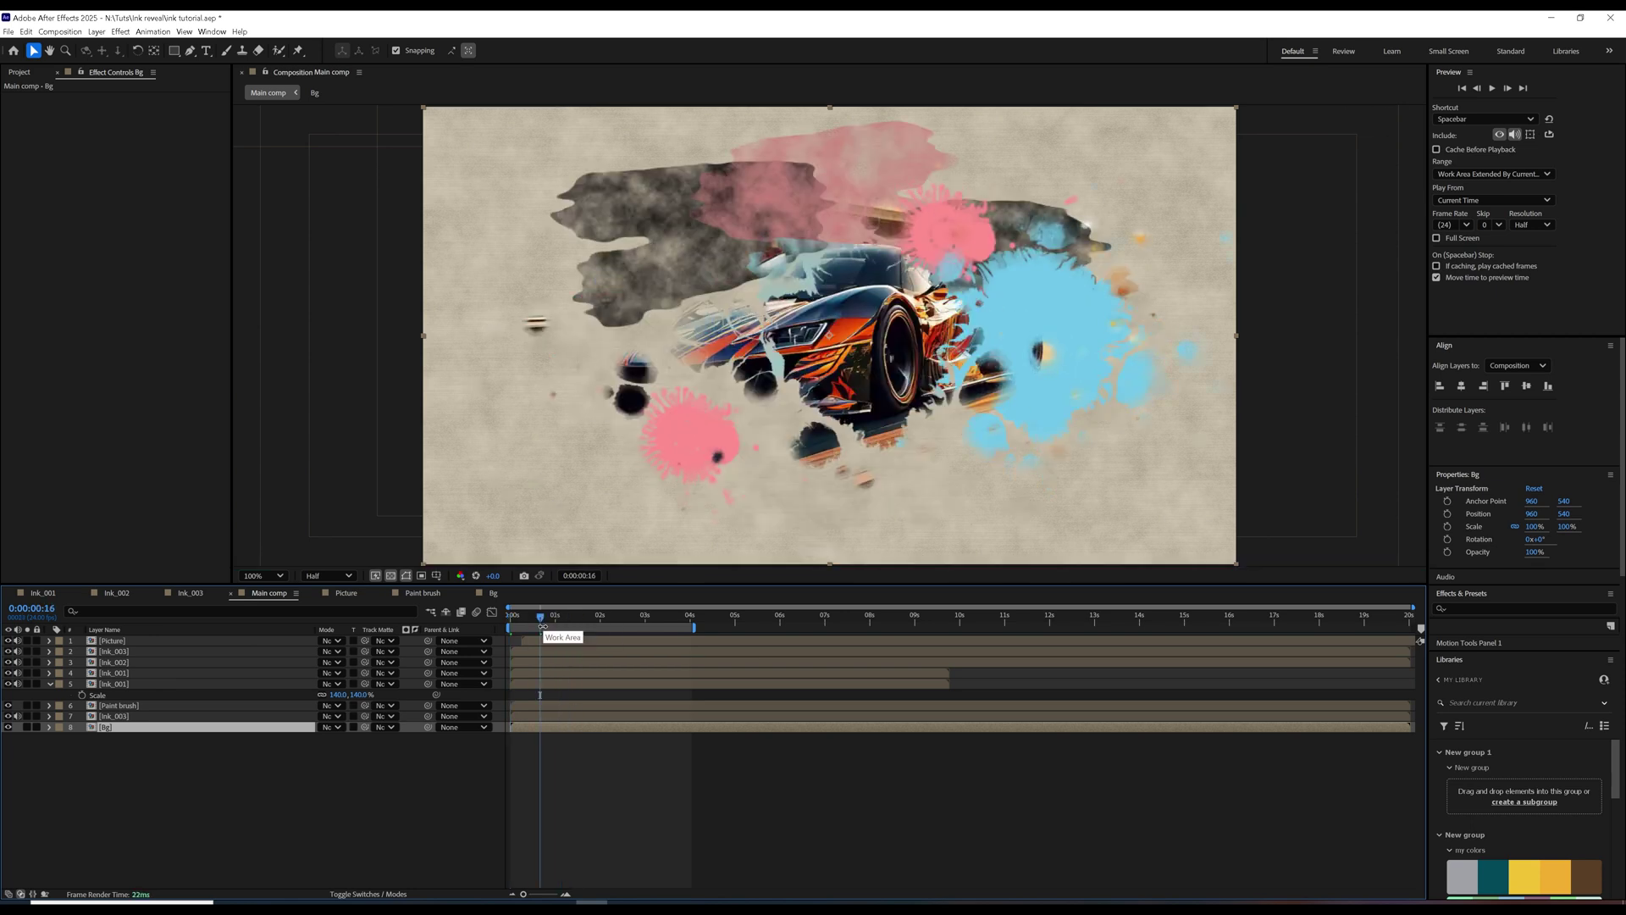
{"action": "left_click", "coordinate": [96, 31]}
{"action": "mouse_move", "coordinate": [107, 47]}
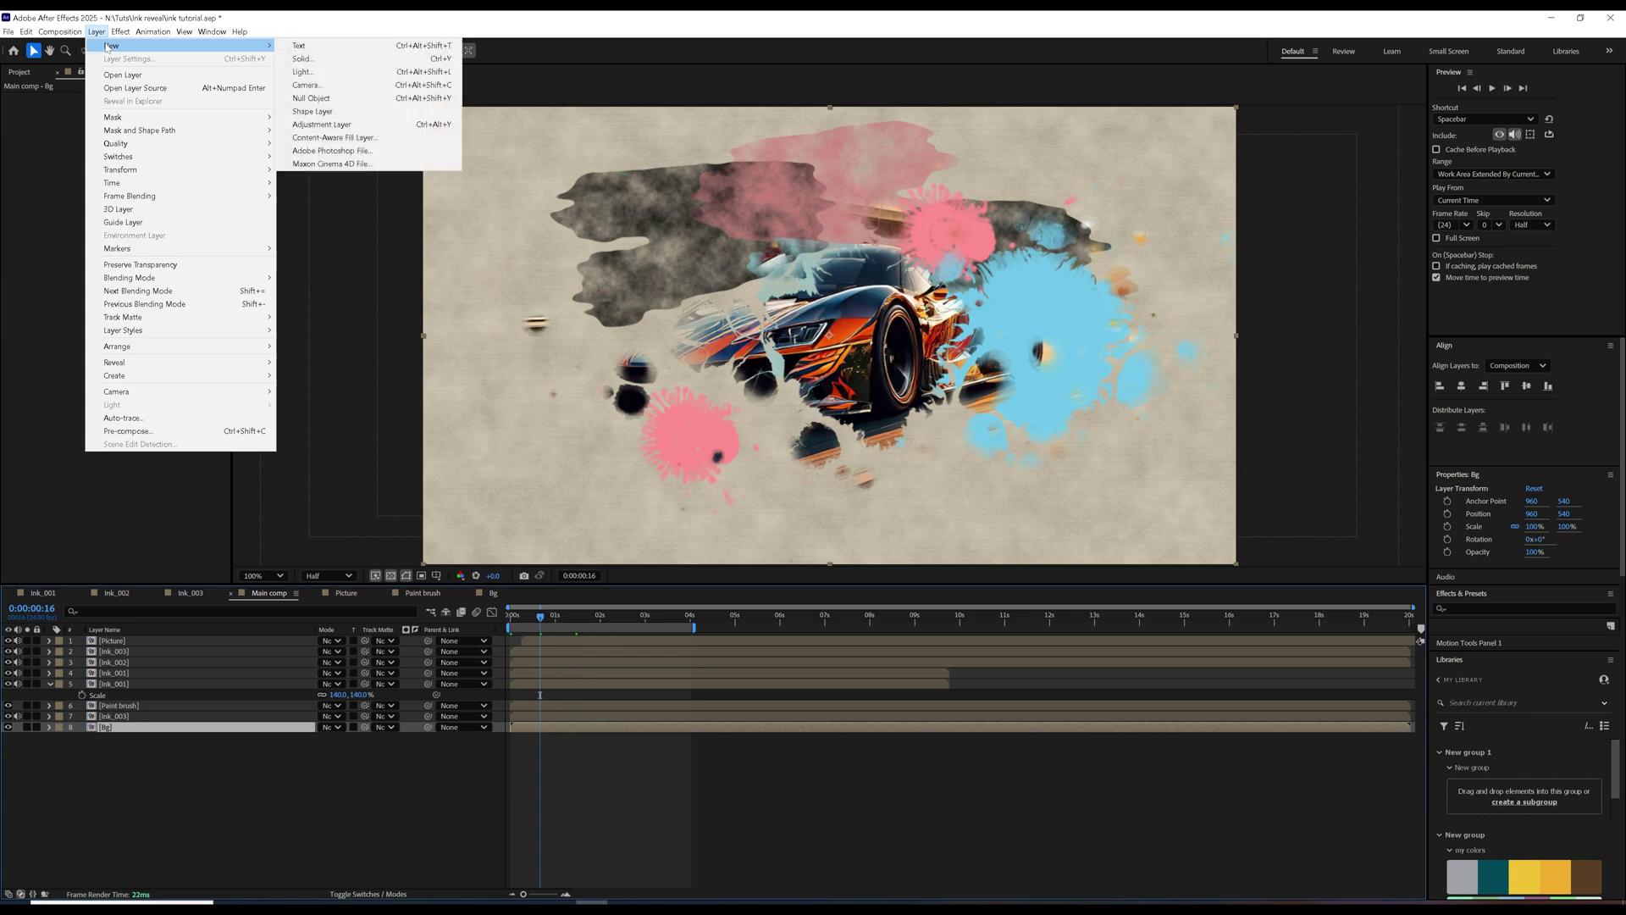
{"action": "left_click", "coordinate": [325, 125]}
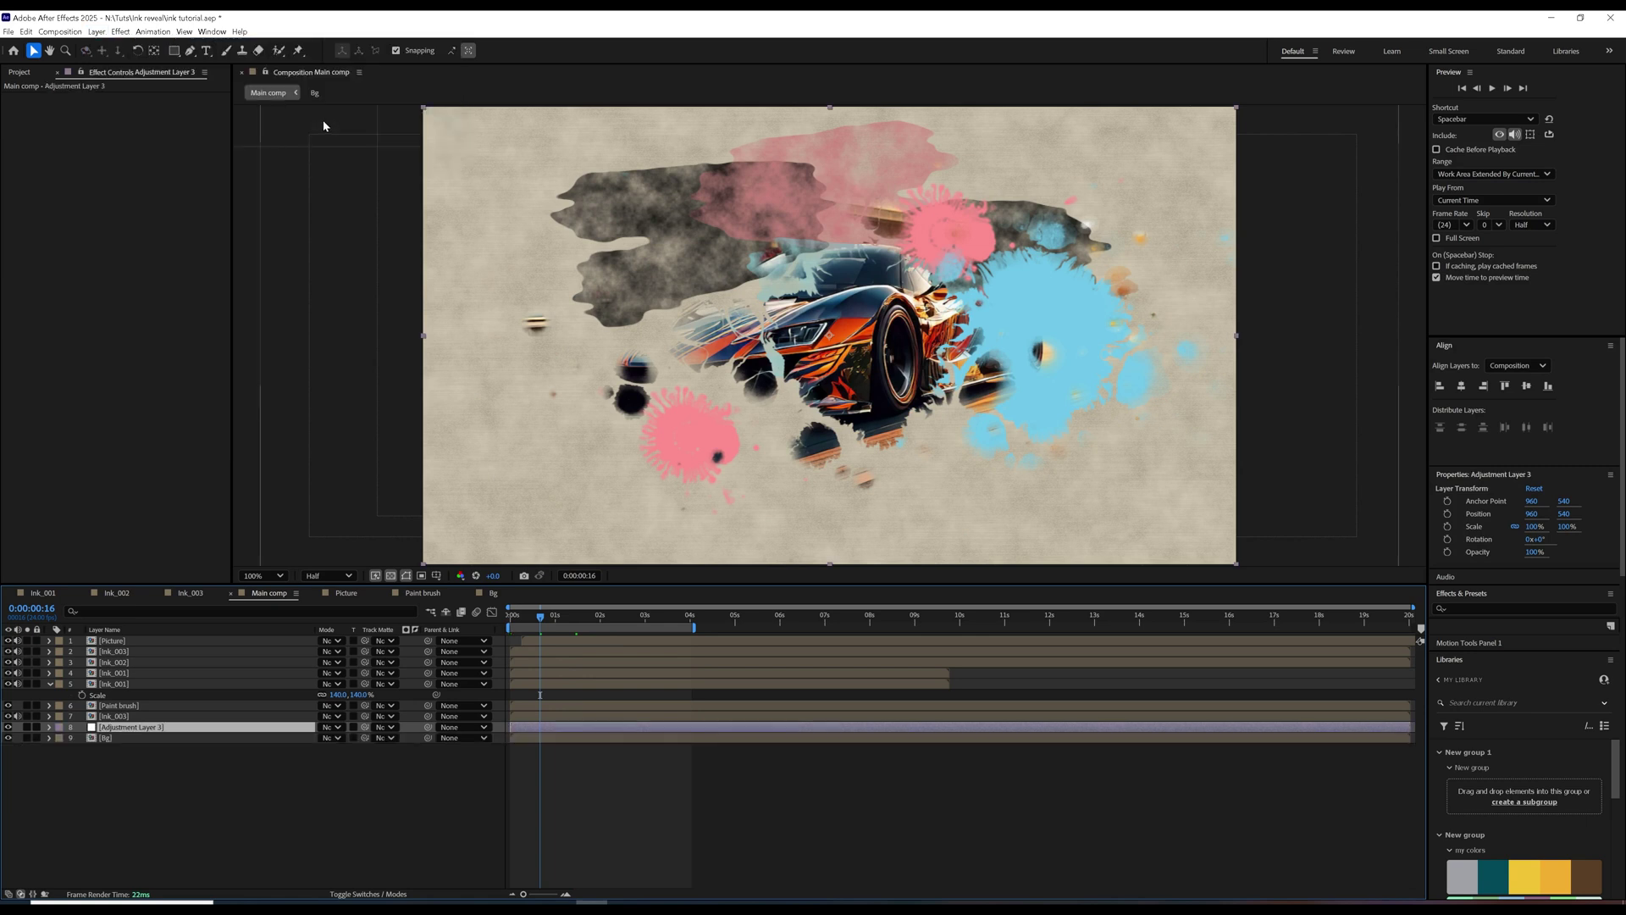
{"action": "left_click_drag", "start_coordinate": [136, 733], "coordinate": [135, 636]}
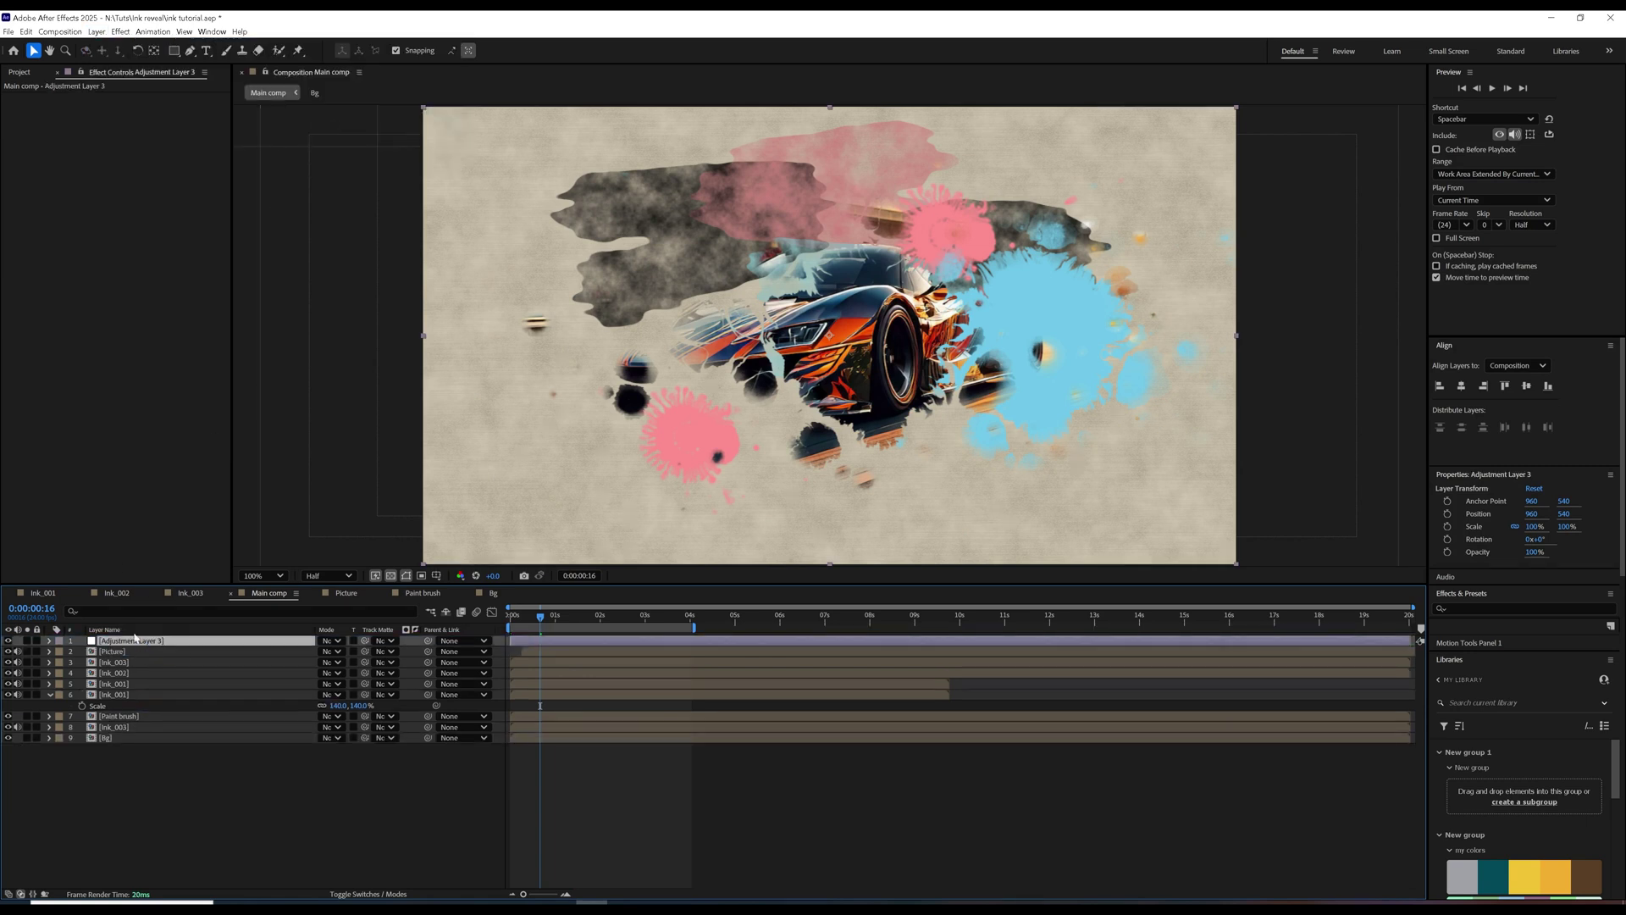
Apply a Curves effect to the top adjustment layer and pull the RGB curve's midpoint down to darken the image.
{"action": "left_click", "coordinate": [120, 32]}
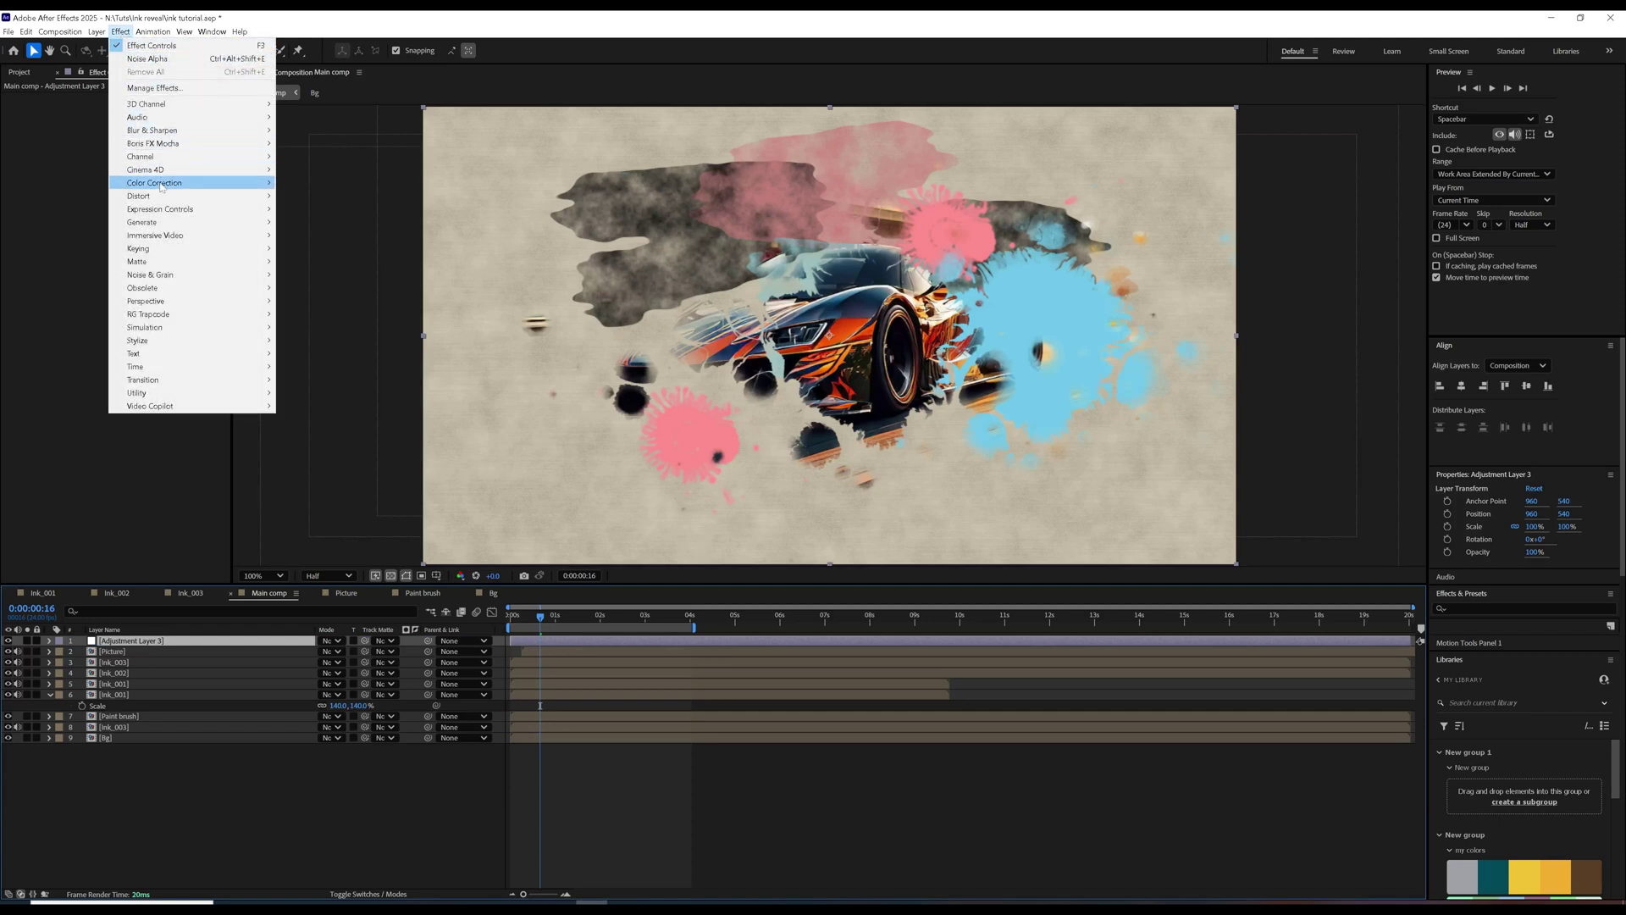
{"action": "mouse_move", "coordinate": [245, 183]}
{"action": "left_click", "coordinate": [328, 420]}
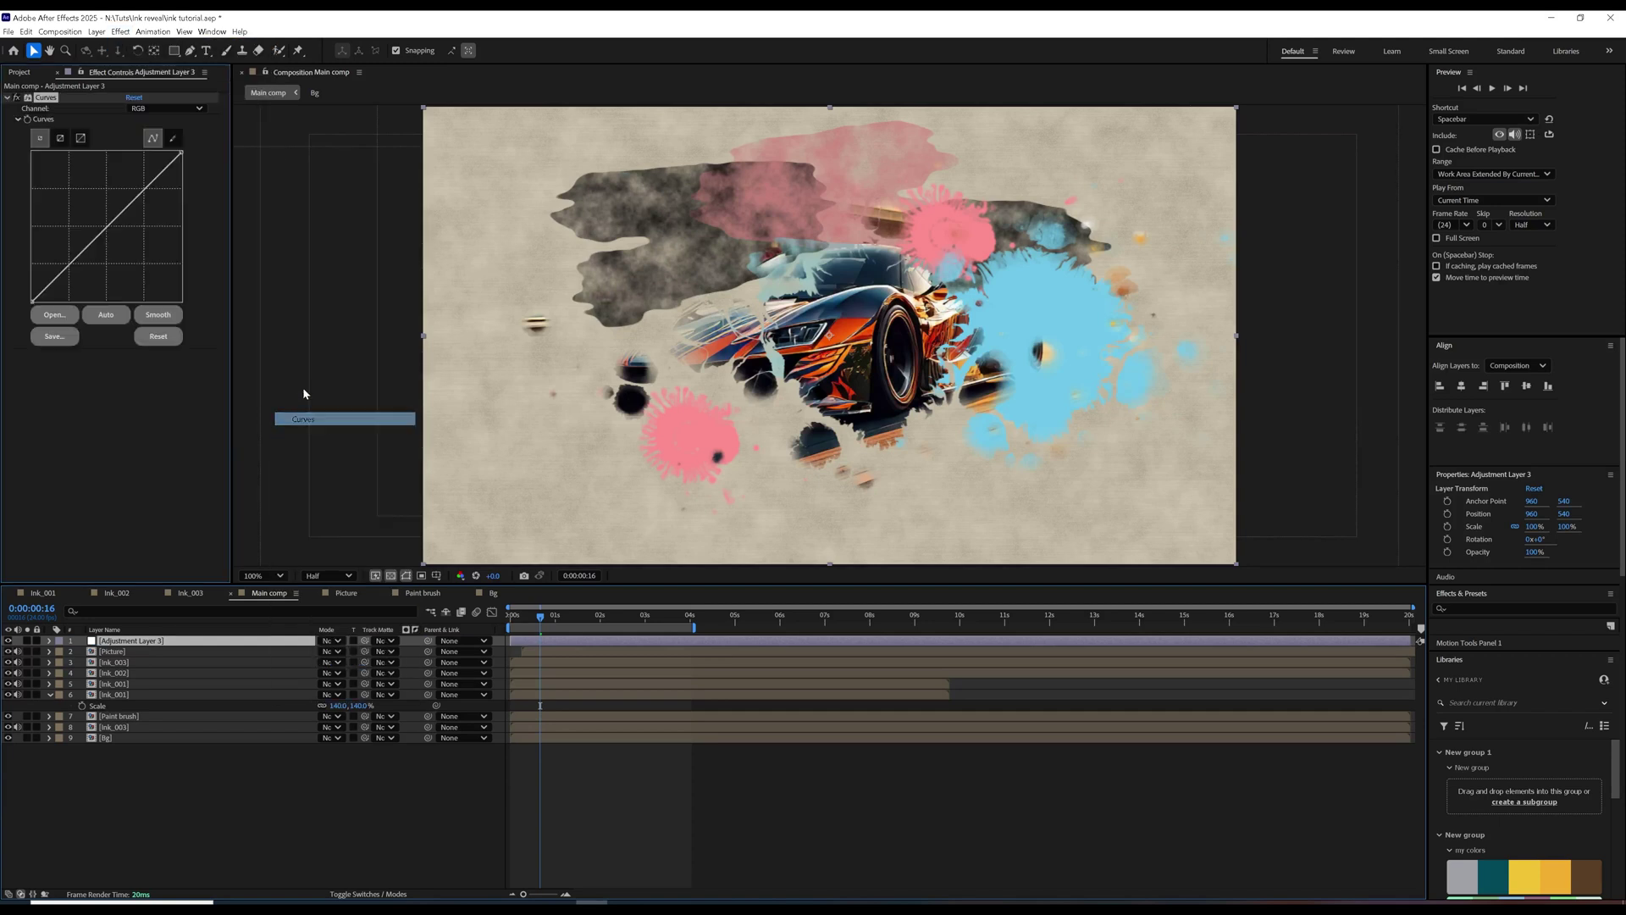
{"action": "left_click_drag", "start_coordinate": [107, 230], "coordinate": [115, 245]}
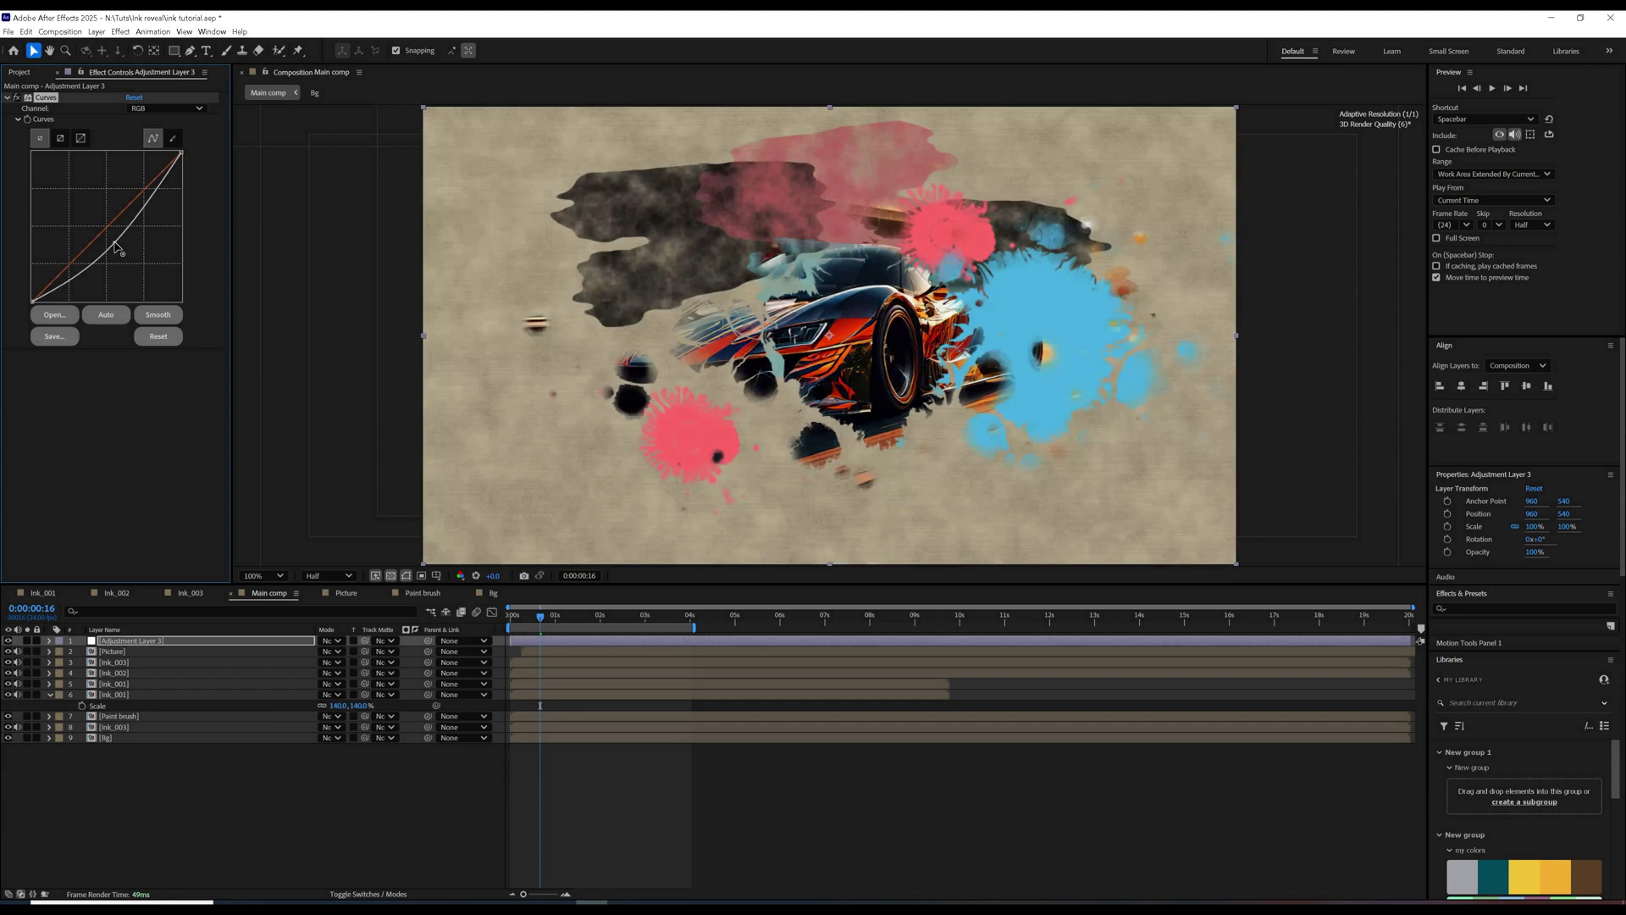
Add an inverted elliptical mask filling the adjustment layer's frame so the darkening affects only the corners.
{"action": "left_click_drag", "start_coordinate": [173, 50], "coordinate": [217, 80]}
{"action": "double_click", "coordinate": [173, 50]}
{"action": "key", "text": "v"}
{"action": "left_click", "coordinate": [356, 663]}
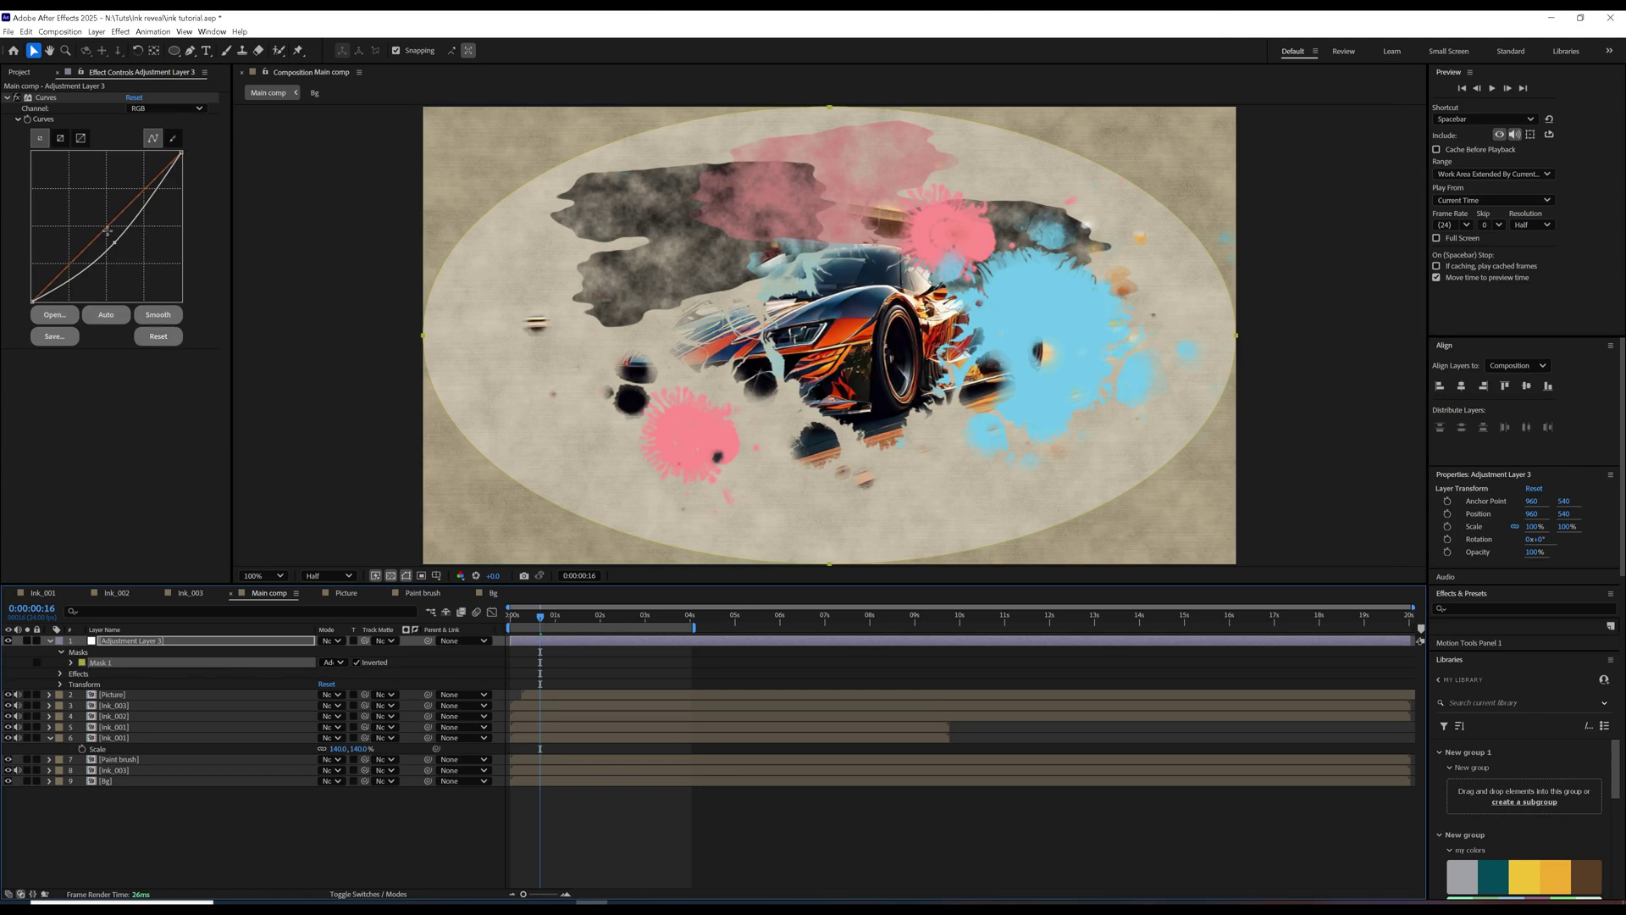
Set the elliptical mask's feather to 190 px and its expansion to 10 px for a soft vignette.
{"action": "left_click", "coordinate": [134, 644]}
{"action": "left_click", "coordinate": [71, 663]}
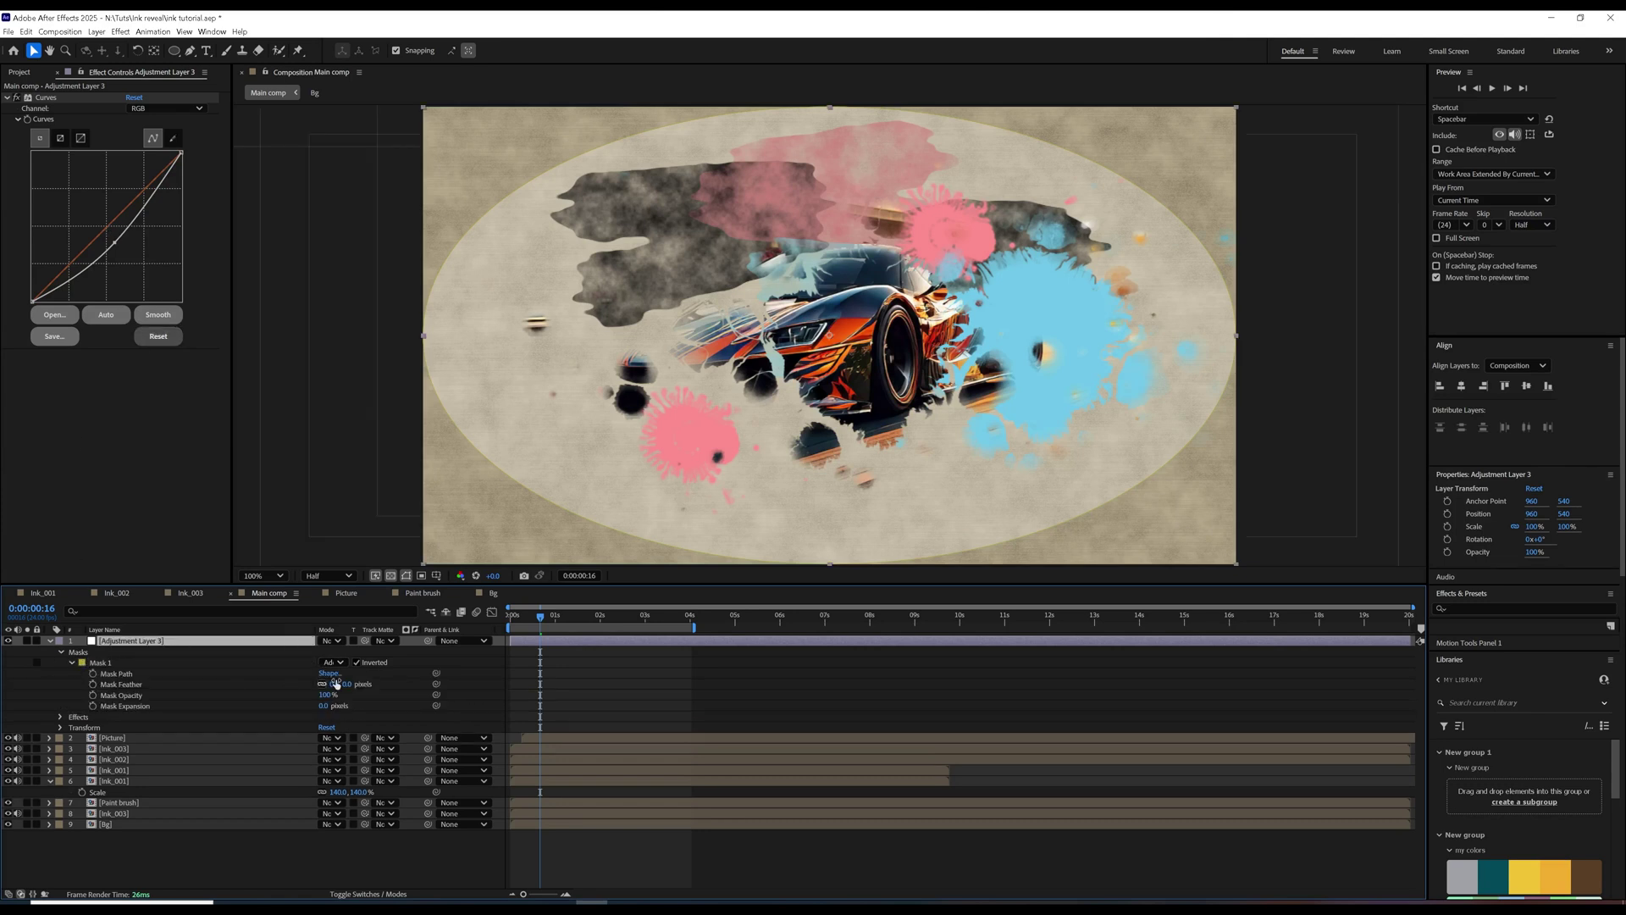
{"action": "left_click_drag", "start_coordinate": [346, 684], "coordinate": [457, 669]}
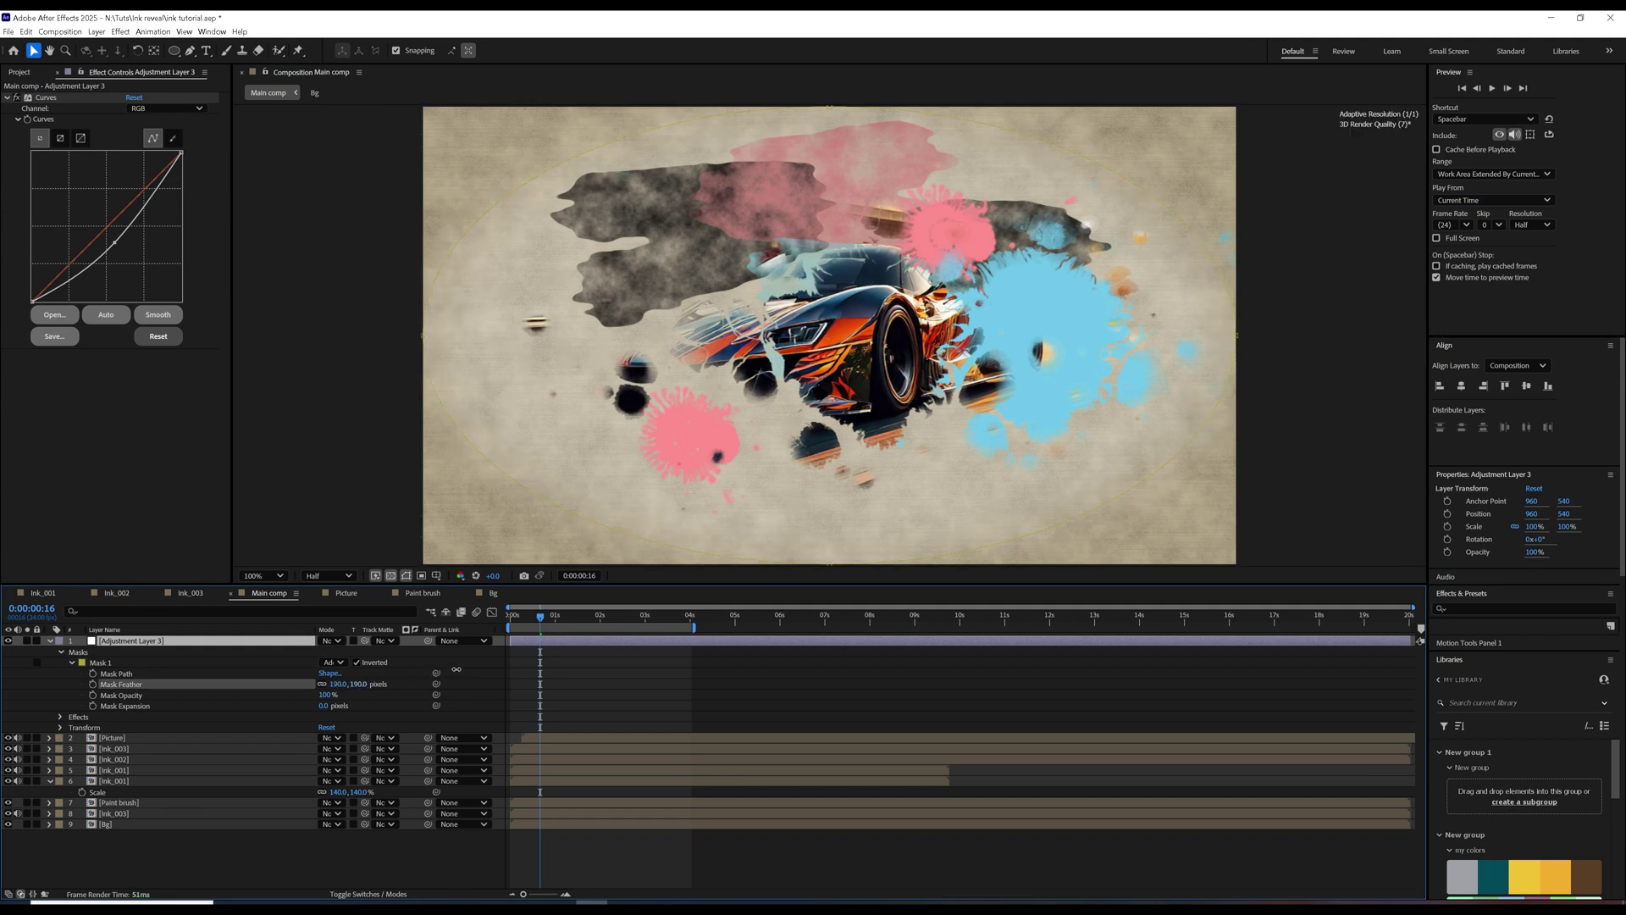
{"action": "mouse_move", "coordinate": [322, 706]}
{"action": "left_mouse_down"}
{"action": "mouse_move", "coordinate": [213, 717]}
{"action": "mouse_move", "coordinate": [332, 704]}
{"action": "mouse_move", "coordinate": [318, 696]}
{"action": "left_mouse_up"}
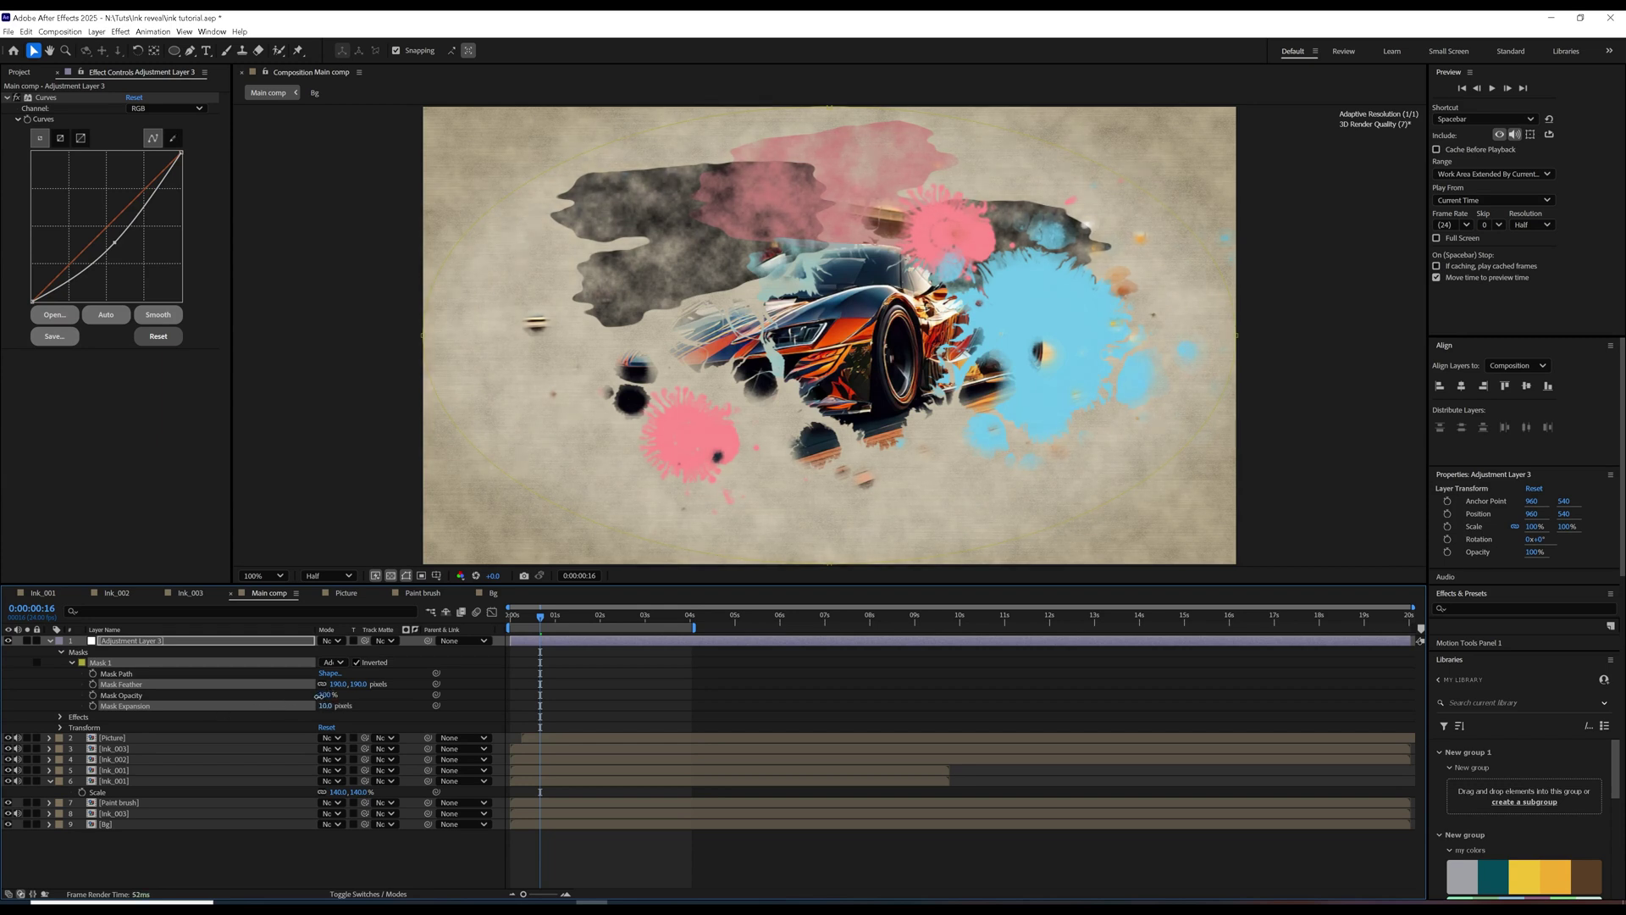
Collapse the adjustment layer and review the reveal in Main comp from the start through 0:00:01:15.
{"action": "left_click_drag", "start_coordinate": [529, 618], "coordinate": [511, 619]}
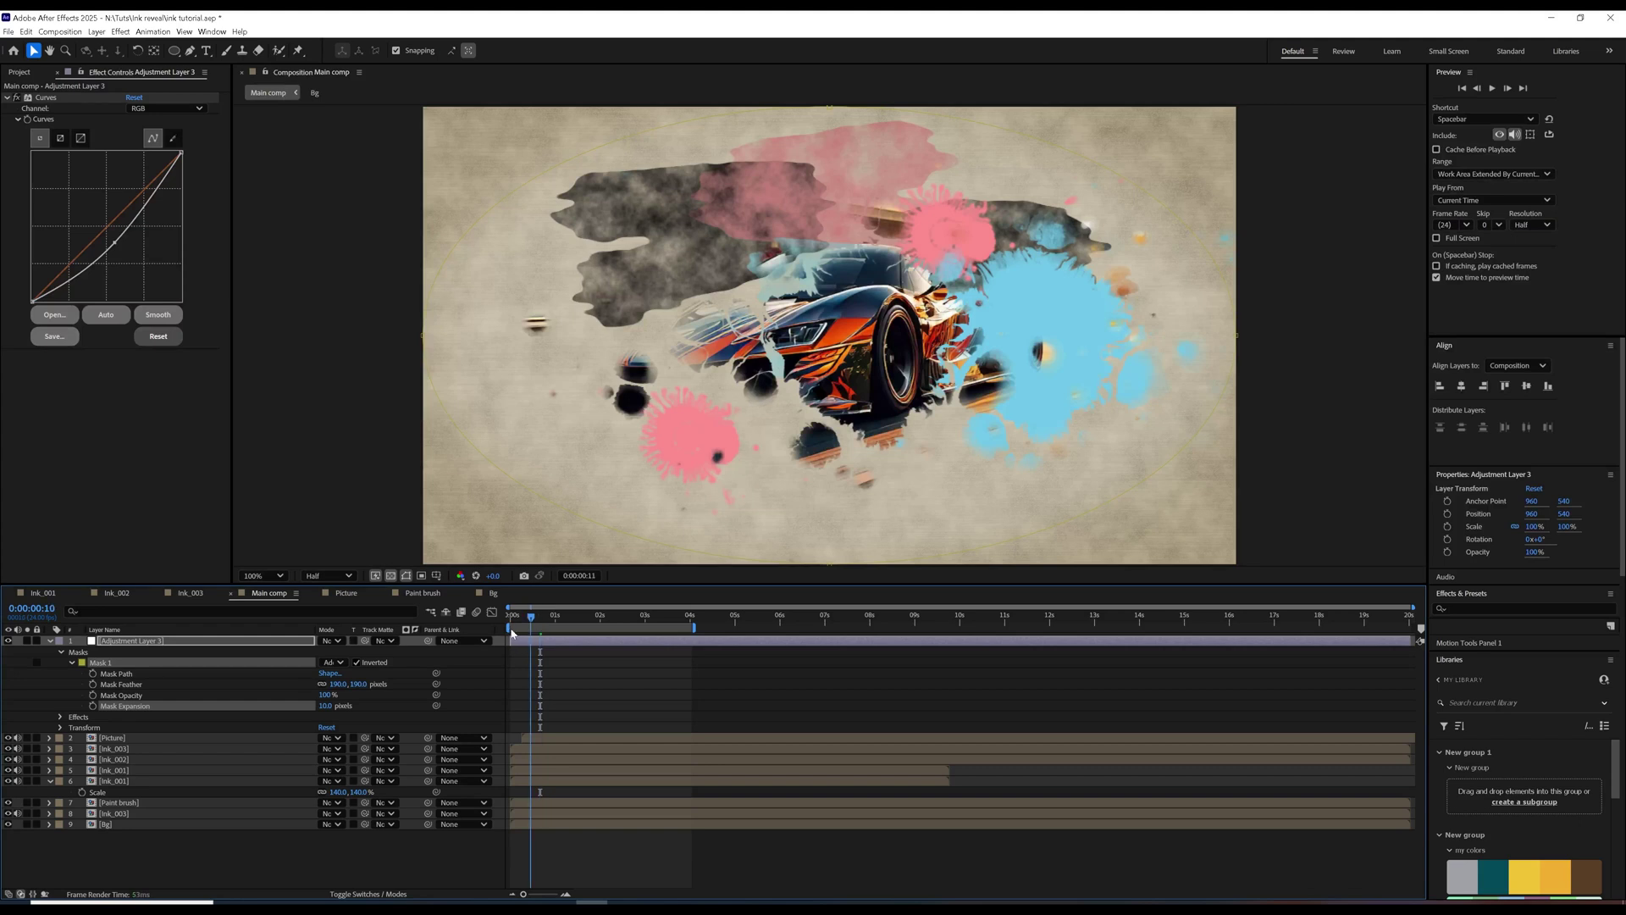
{"action": "left_click", "coordinate": [149, 644]}
{"action": "left_click", "coordinate": [51, 642]}
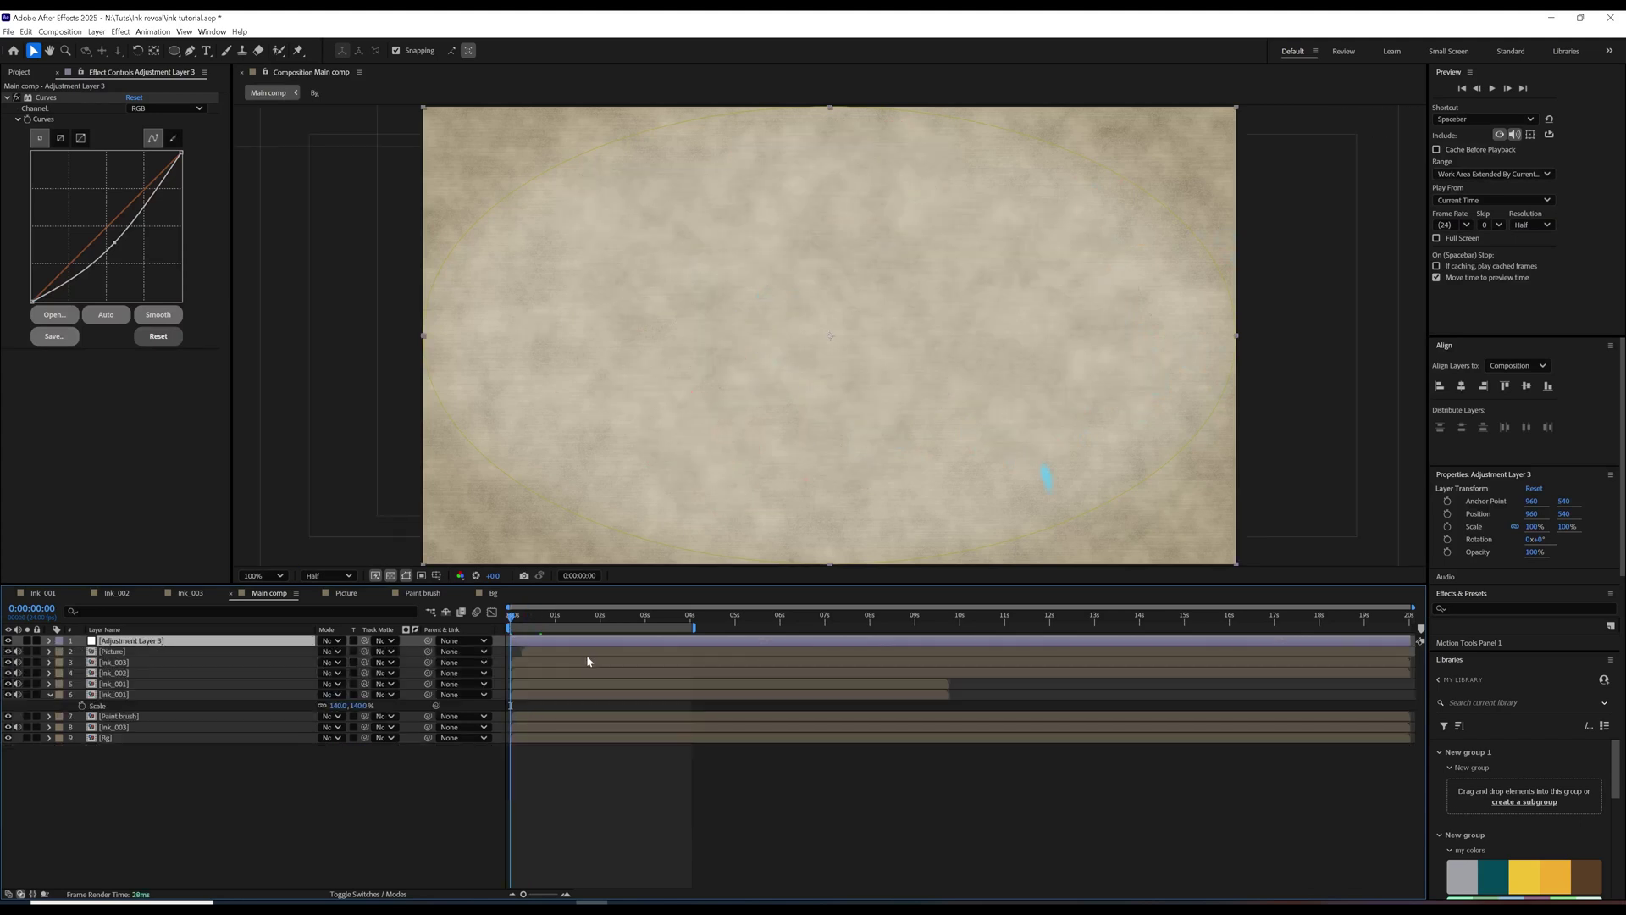
{"action": "mouse_move", "coordinate": [517, 624]}
{"action": "left_mouse_down"}
{"action": "mouse_move", "coordinate": [668, 625]}
{"action": "mouse_move", "coordinate": [570, 638]}
{"action": "mouse_move", "coordinate": [582, 641]}
{"action": "left_mouse_up"}
{"action": "key", "text": "F2"}
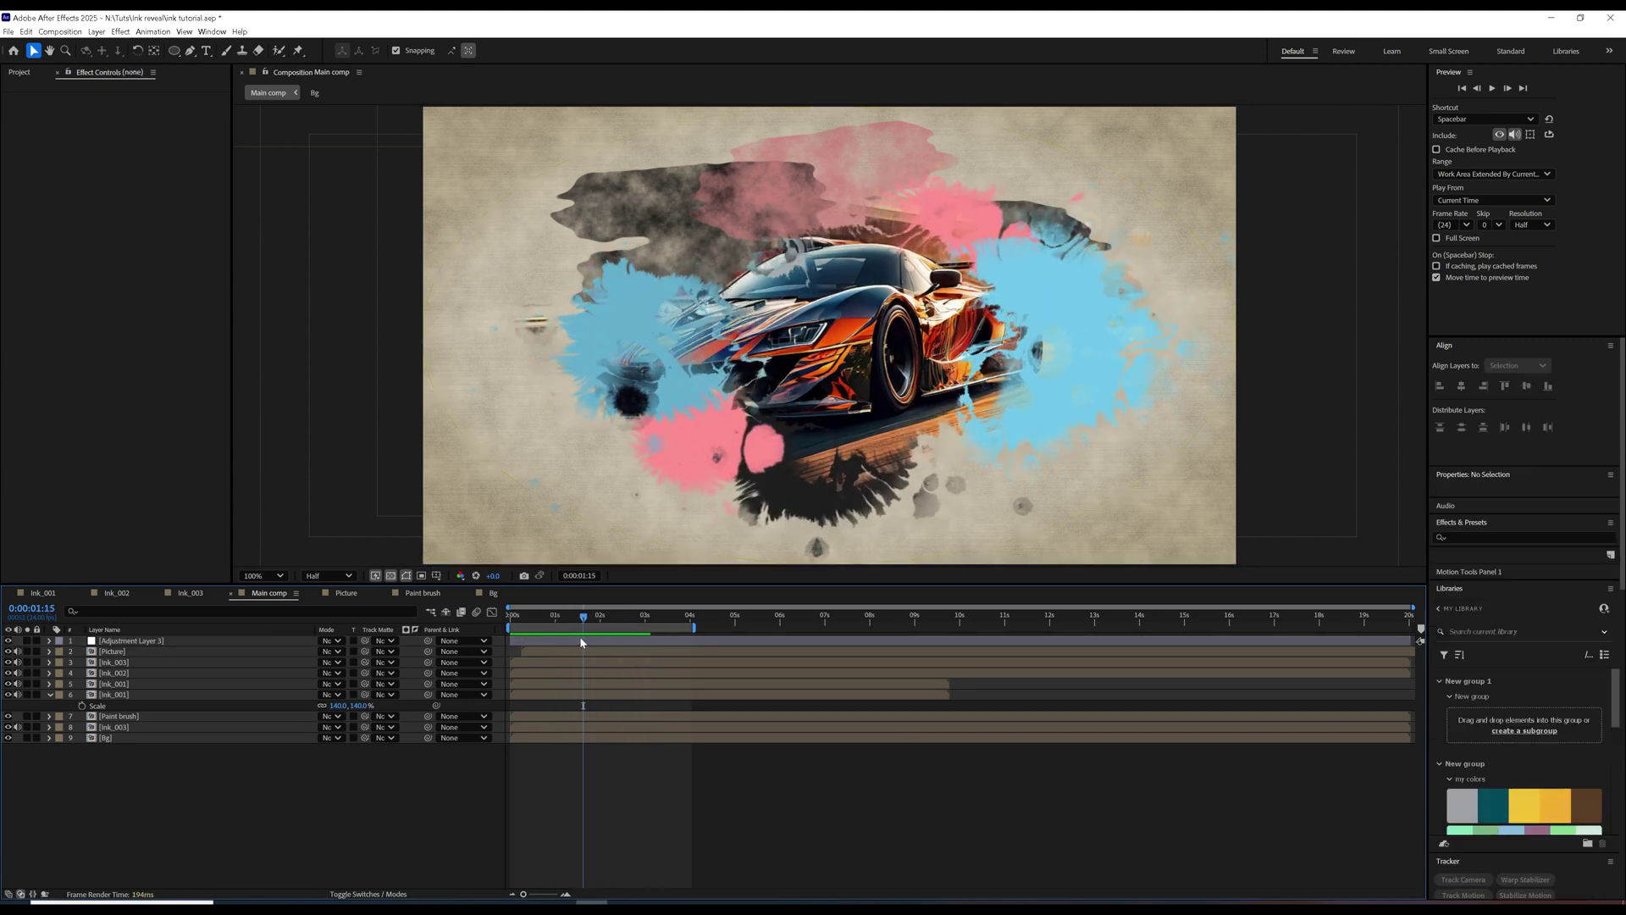
Time-stretch the ink video matte layer in the Picture composition so it lasts about 12 seconds.
{"action": "double_click", "coordinate": [118, 652]}
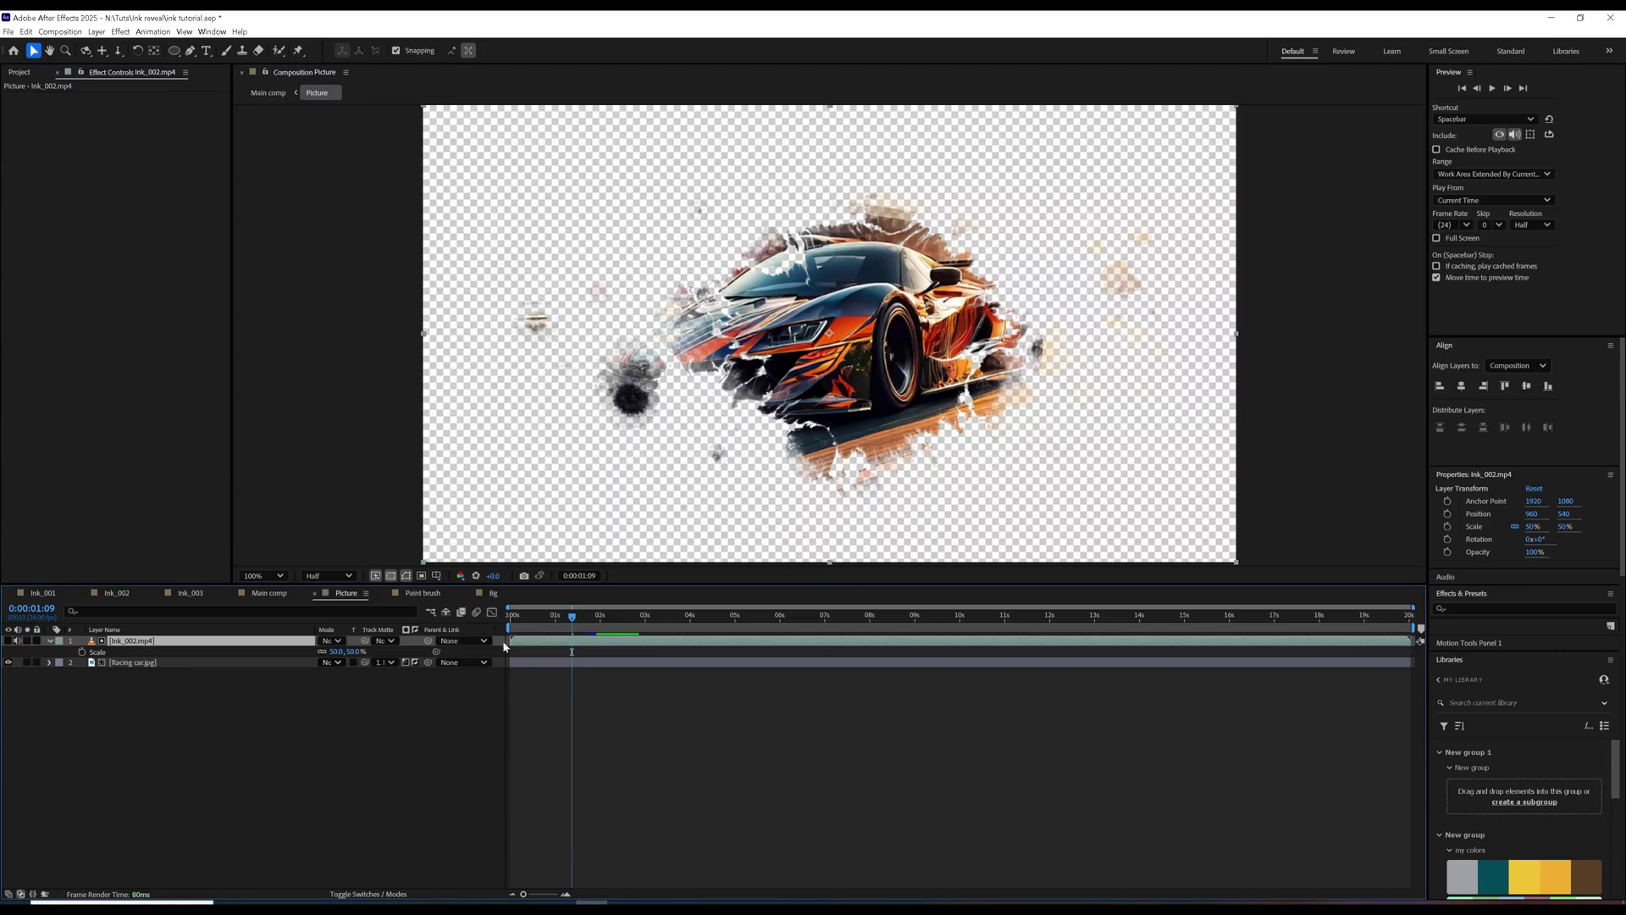
{"action": "right_click", "coordinate": [534, 649]}
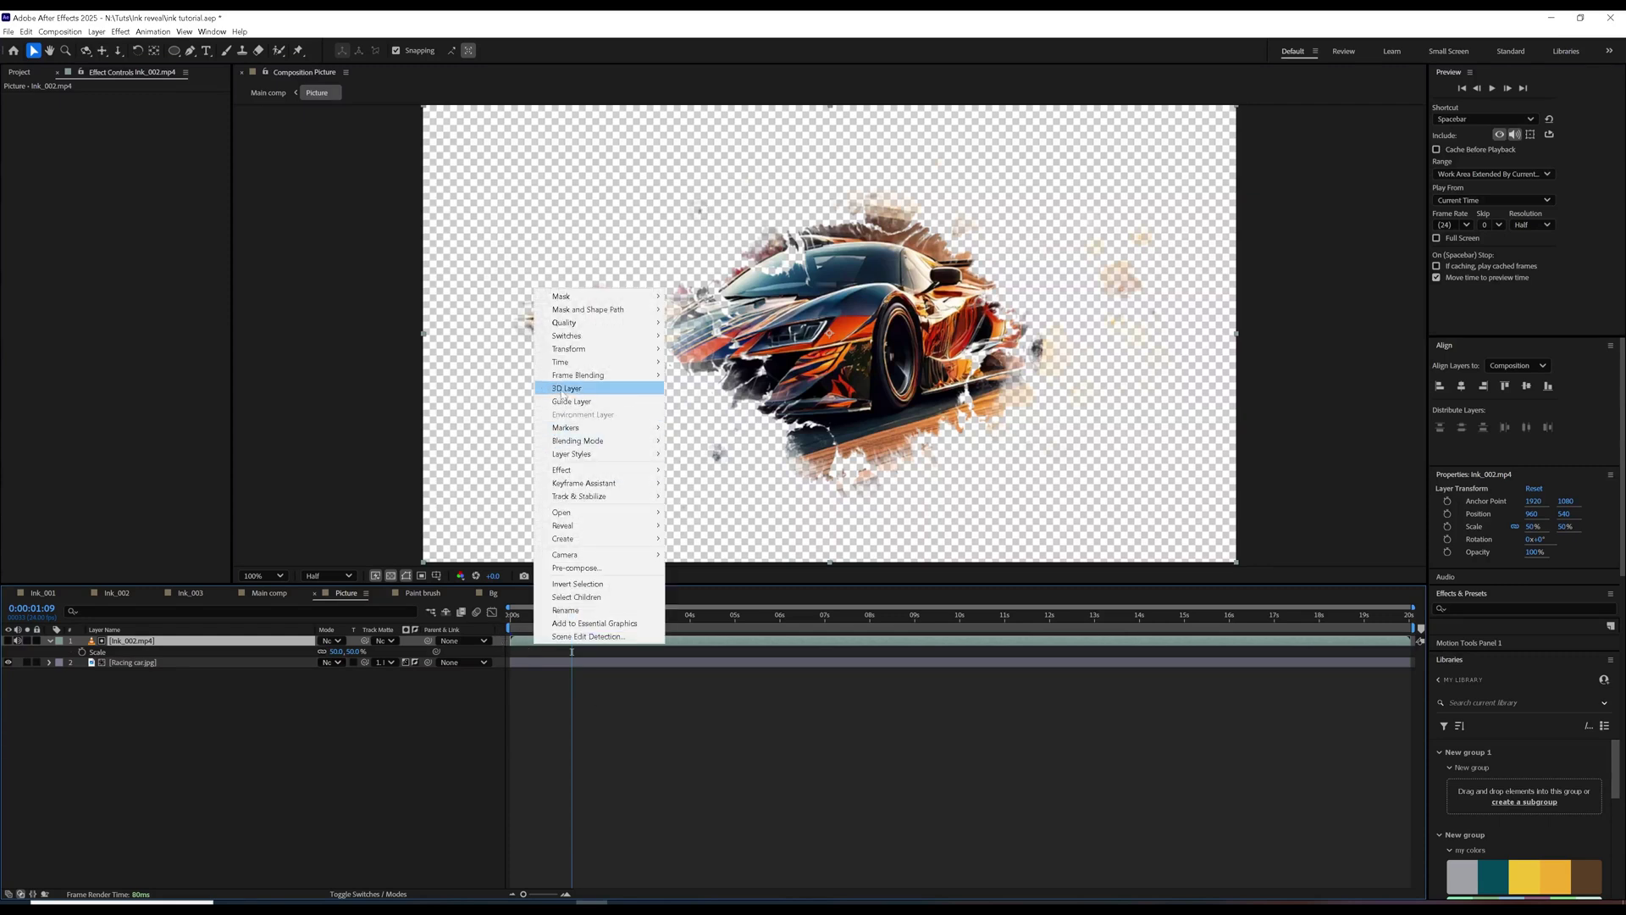
{"action": "mouse_move", "coordinate": [644, 363]}
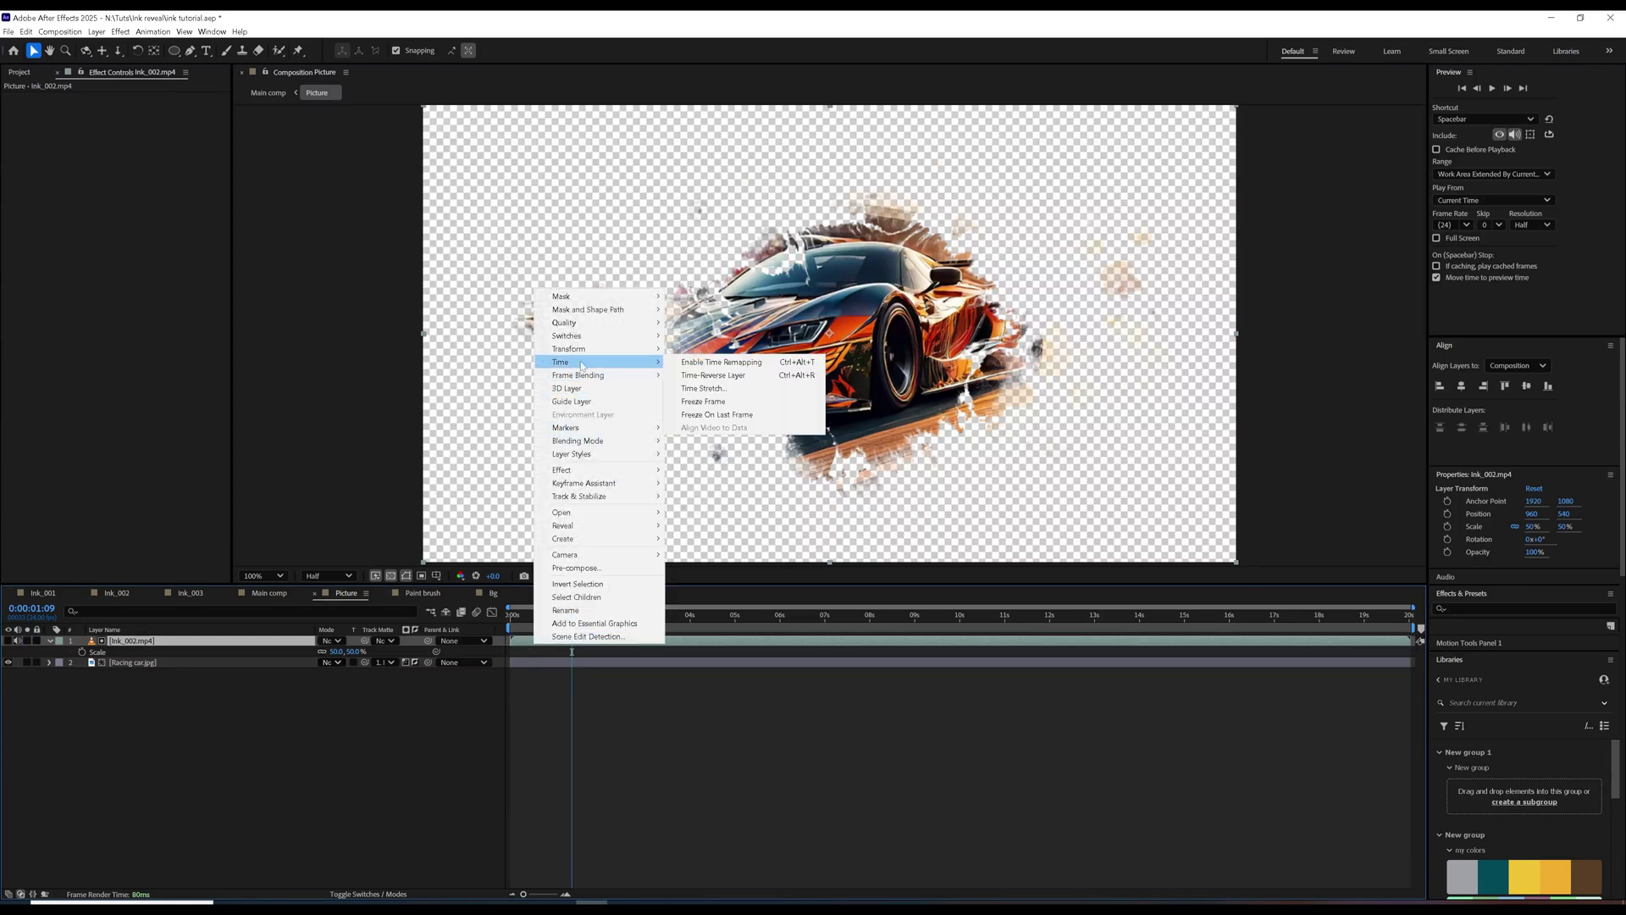
{"action": "left_click", "coordinate": [750, 389]}
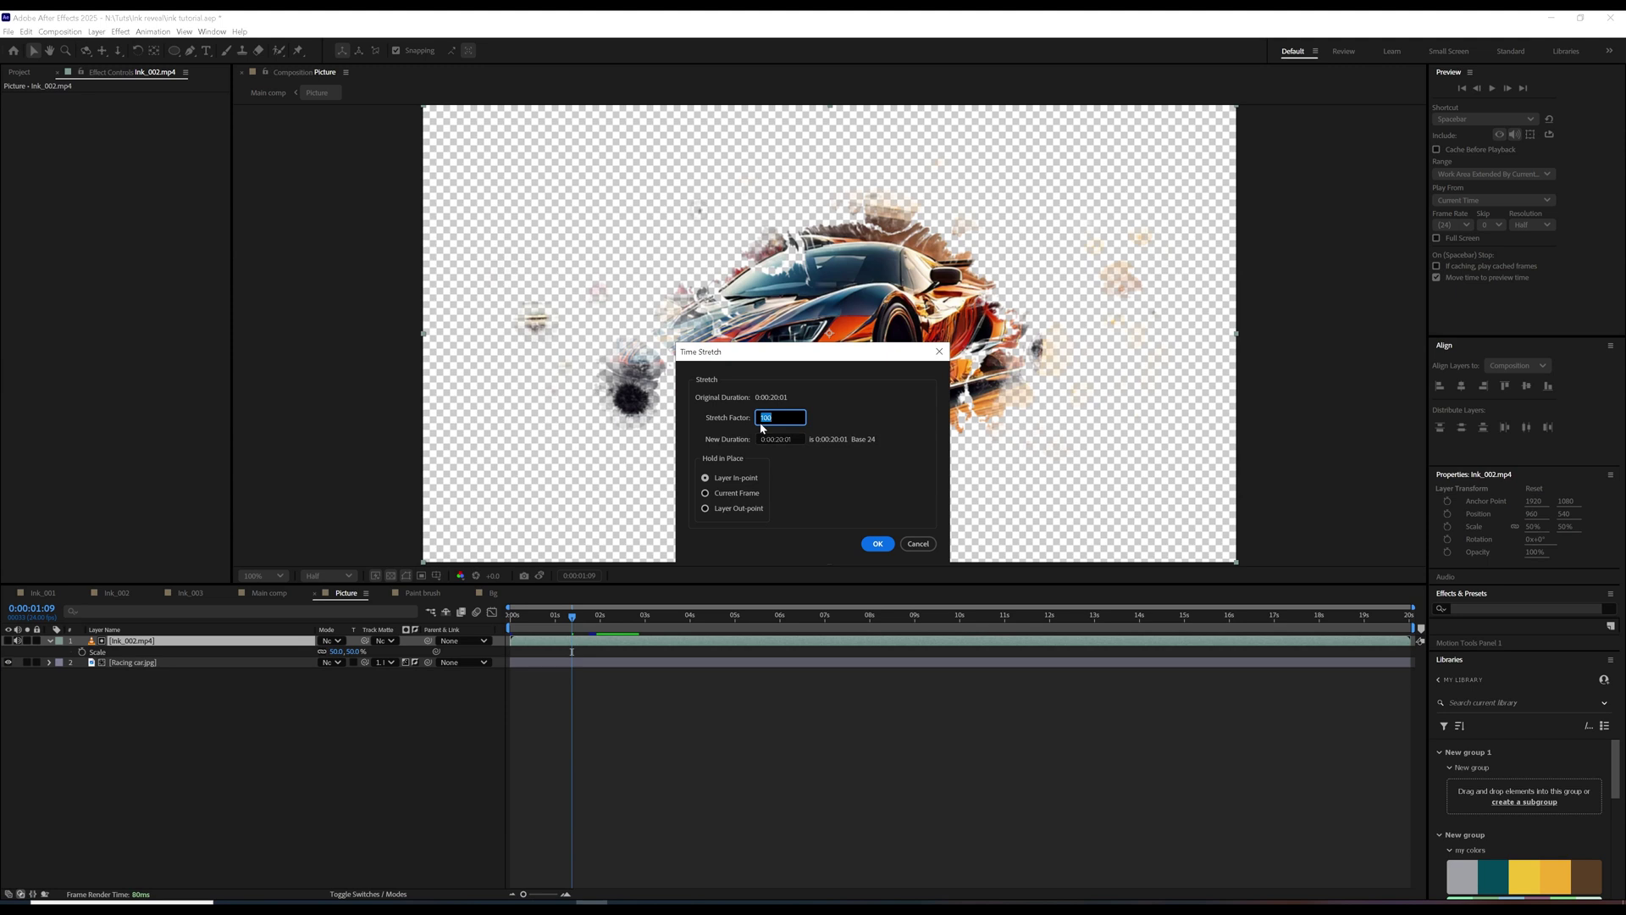
{"action": "left_click", "coordinate": [875, 545]}
{"action": "key", "text": "space"}
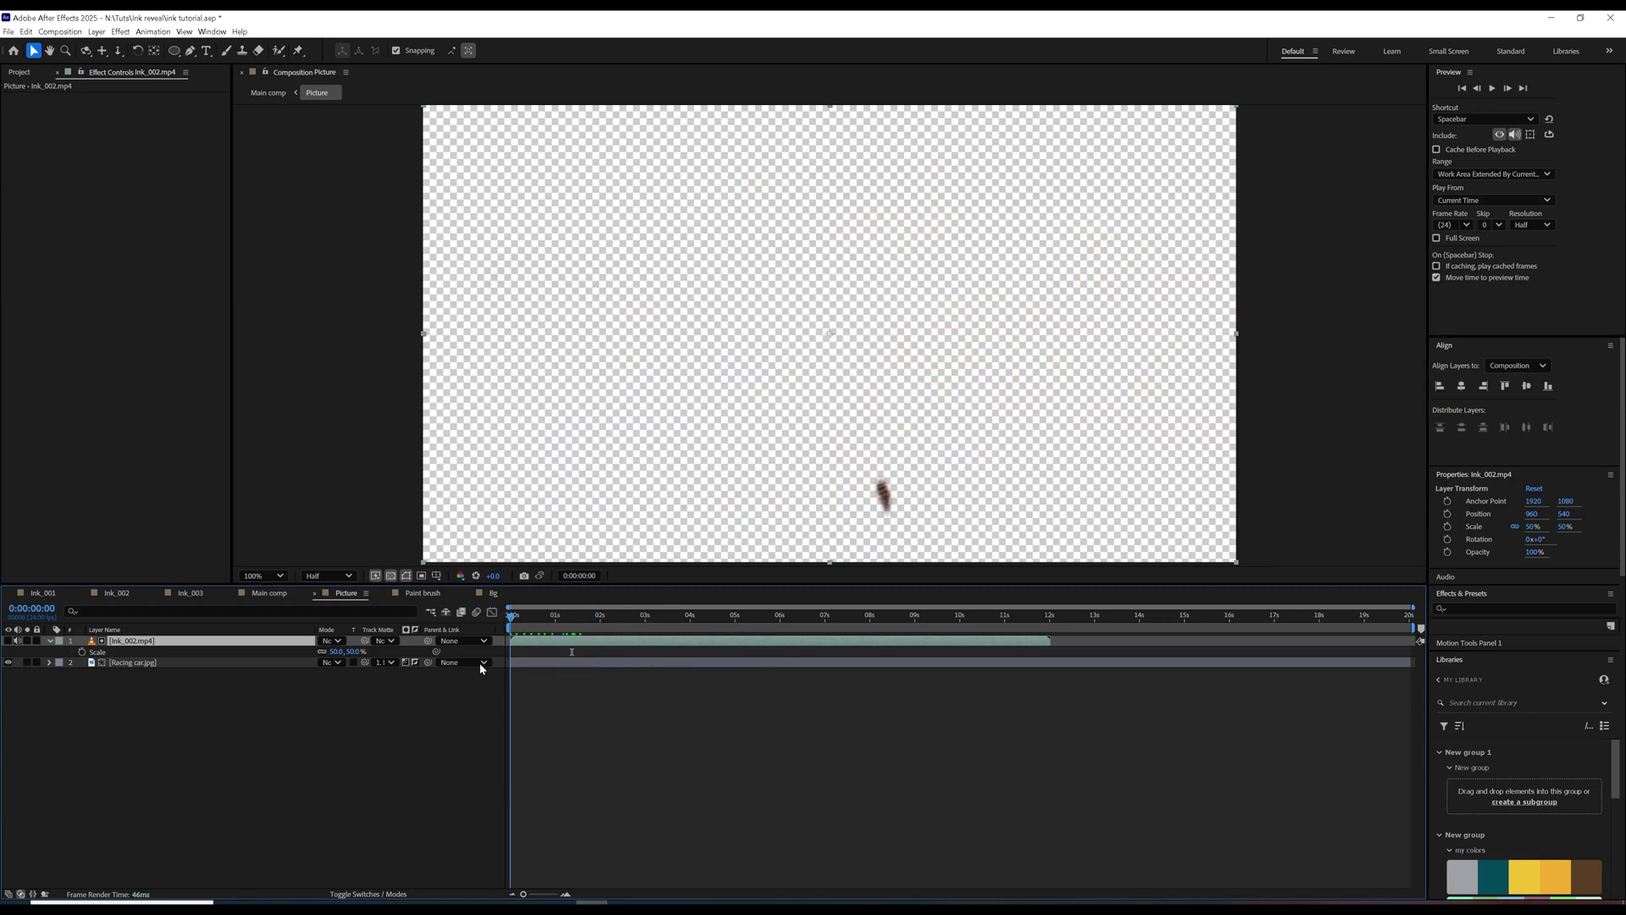
Play back Main comp to check the speed of the car picture's ink reveal.
{"action": "left_click", "coordinate": [275, 594]}
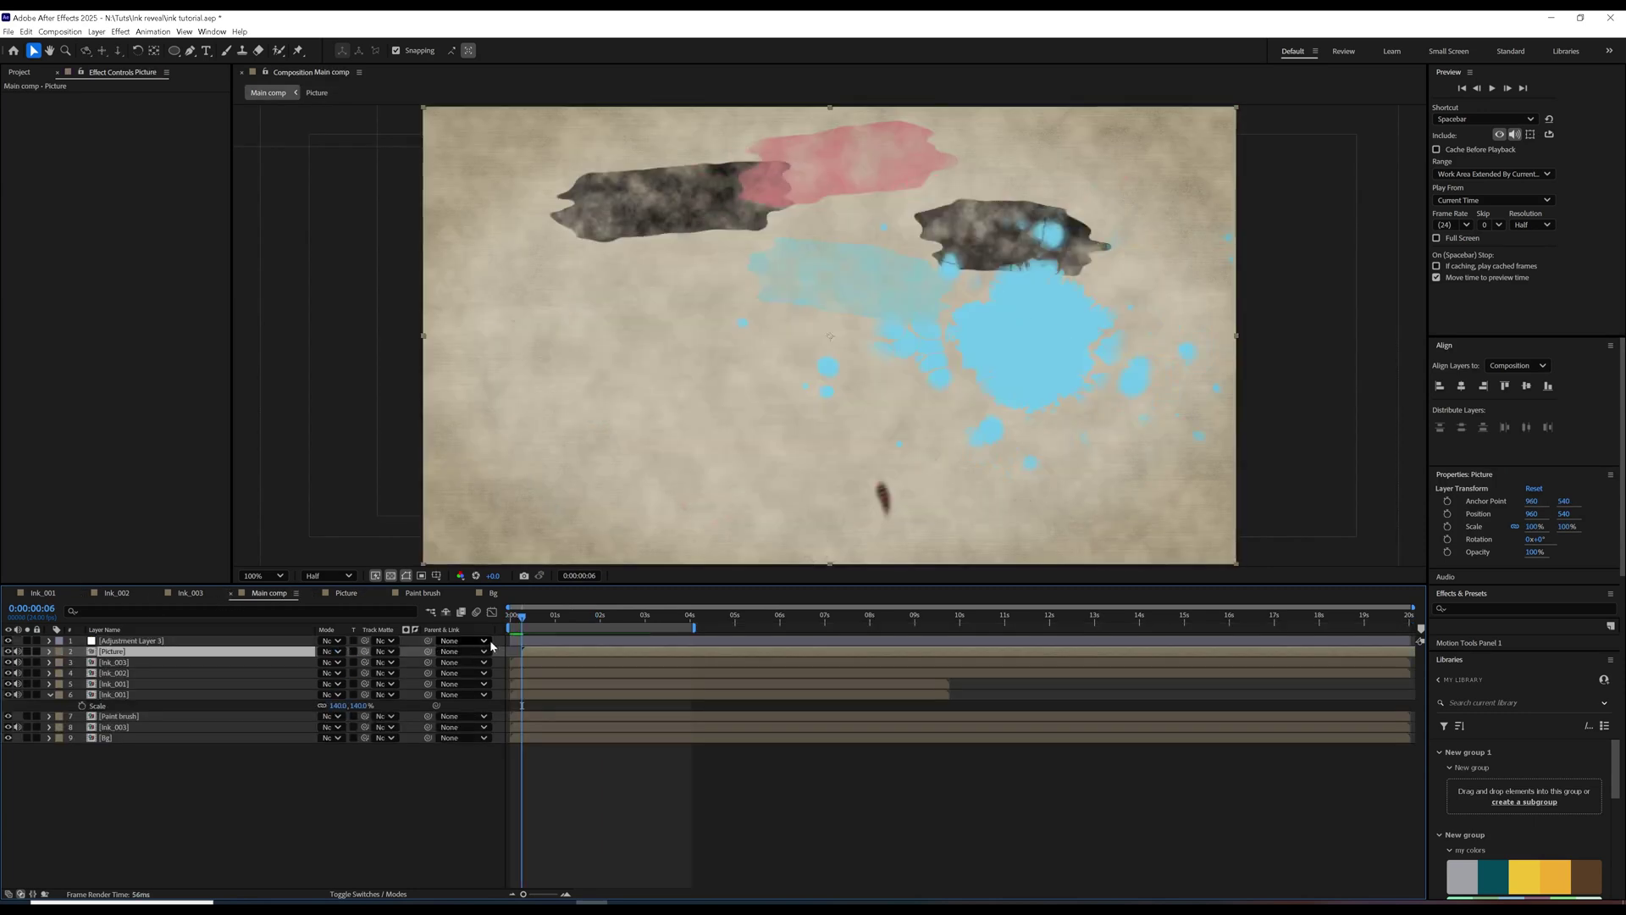
{"action": "left_click", "coordinate": [520, 621]}
{"action": "key", "text": "space"}
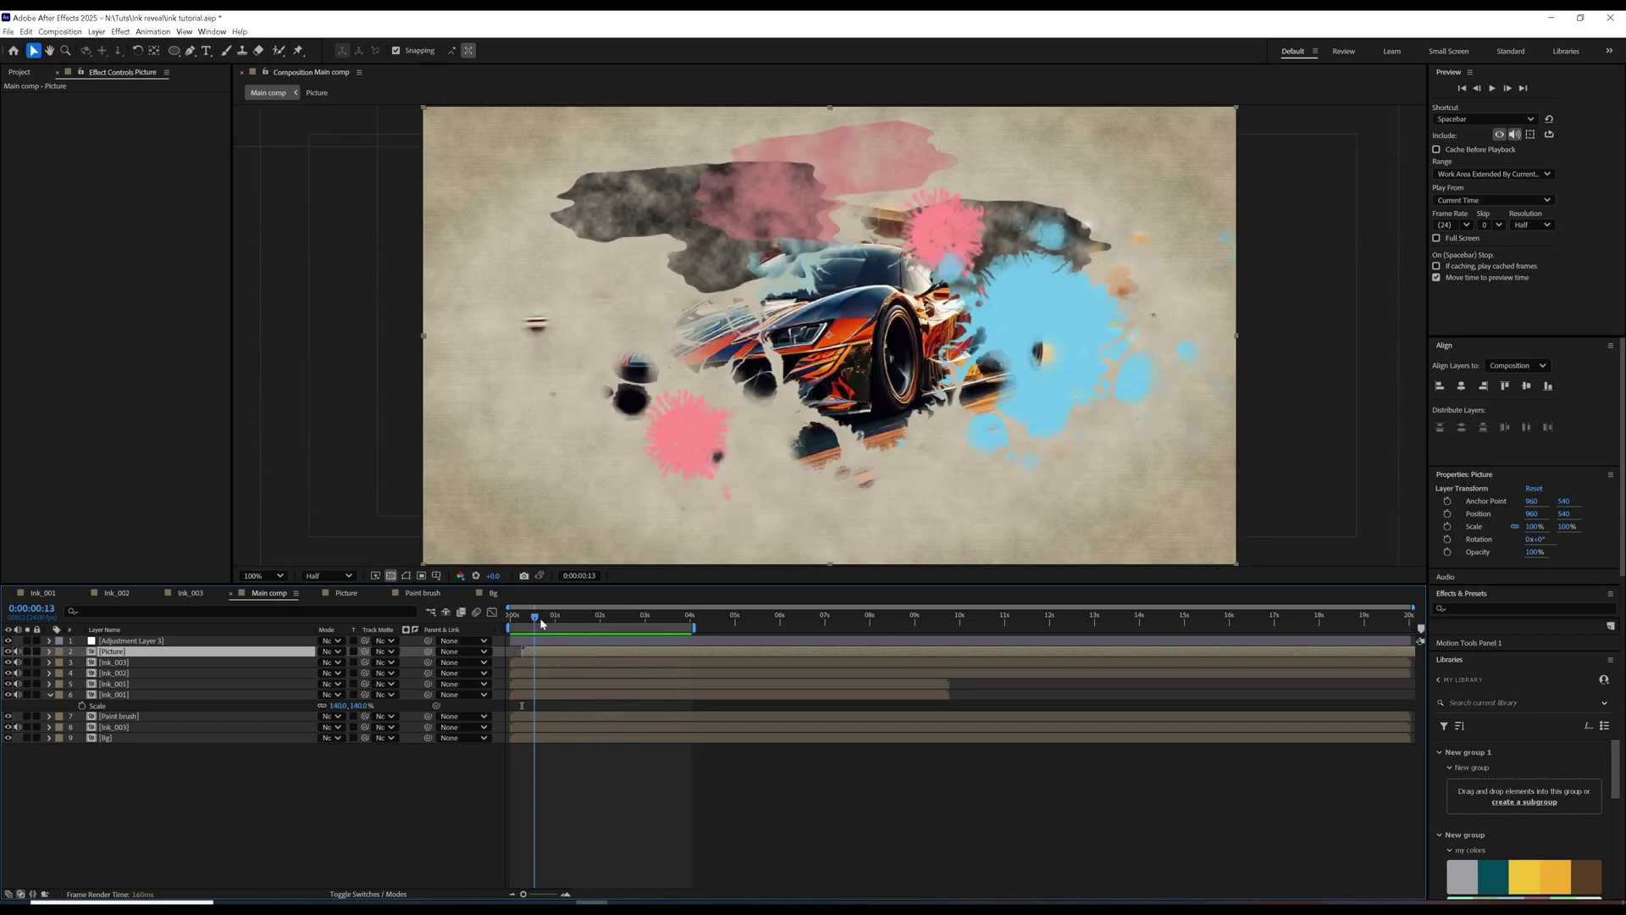
{"action": "key", "text": "space"}
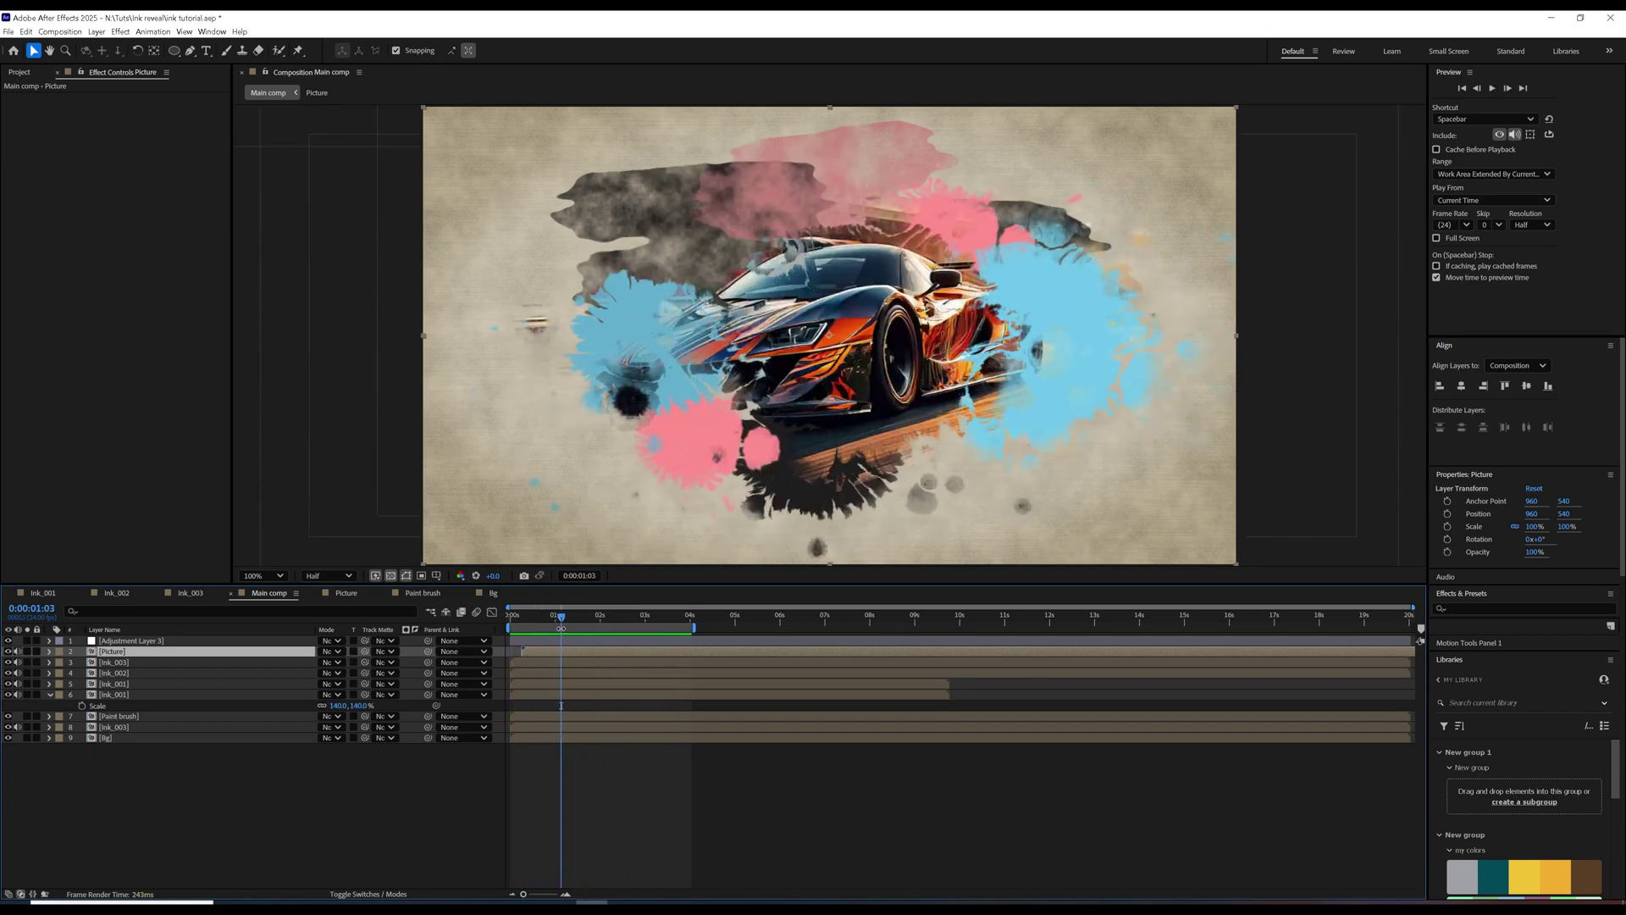
In the Picture composition, draw a straight horizontal Pen path on a new shape layer beneath the car.
{"action": "double_click", "coordinate": [237, 652]}
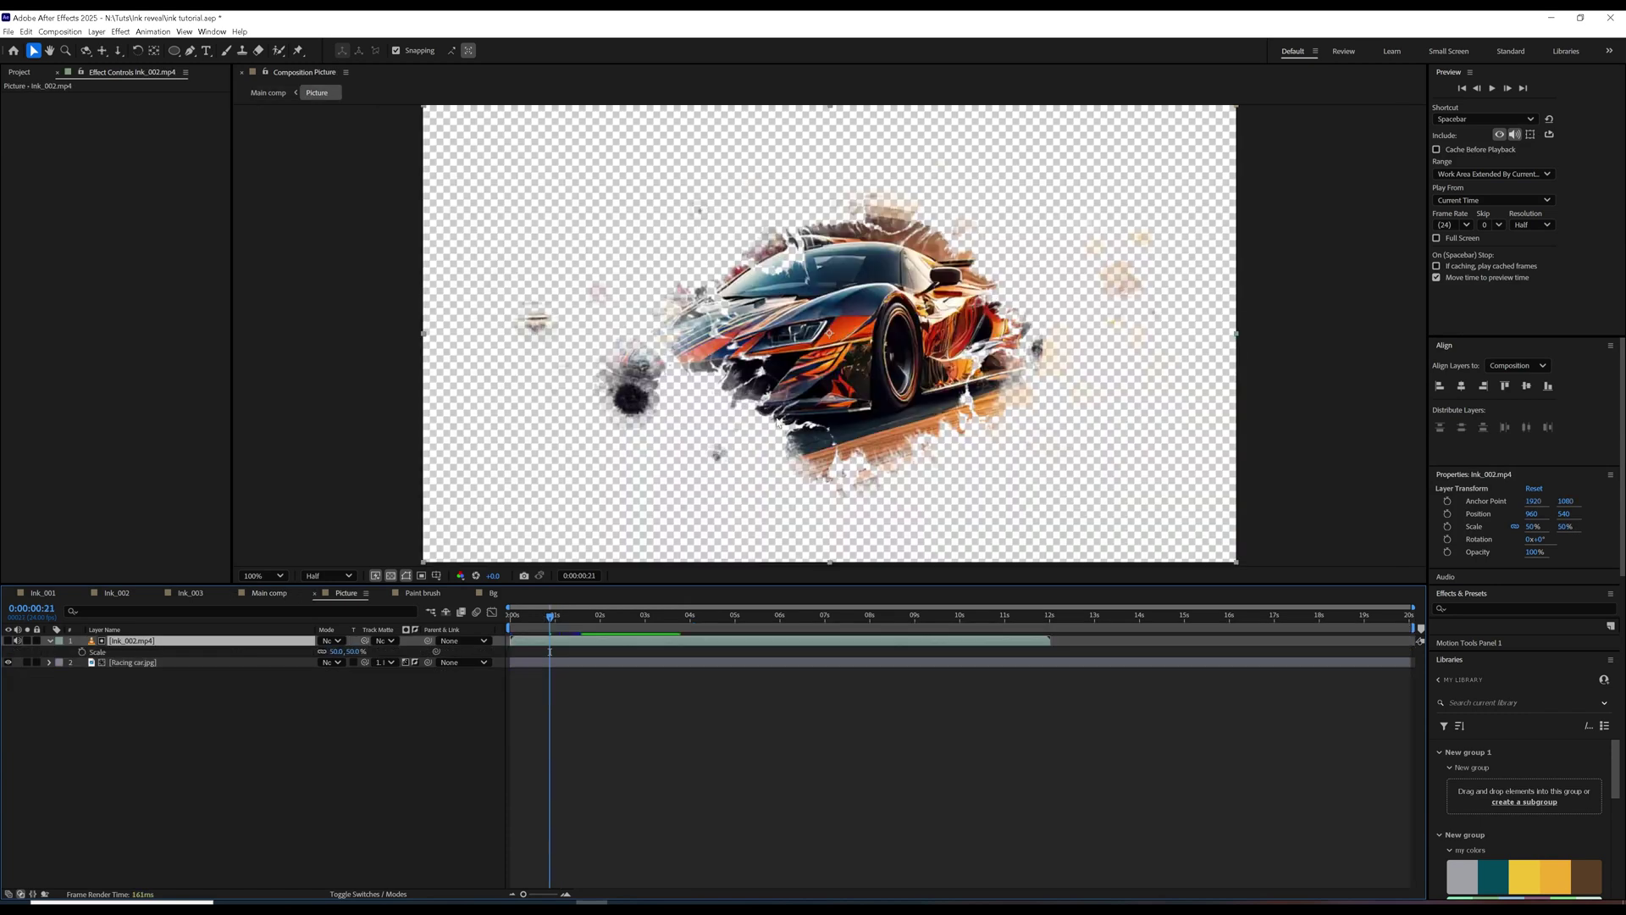
{"action": "left_click", "coordinate": [190, 50]}
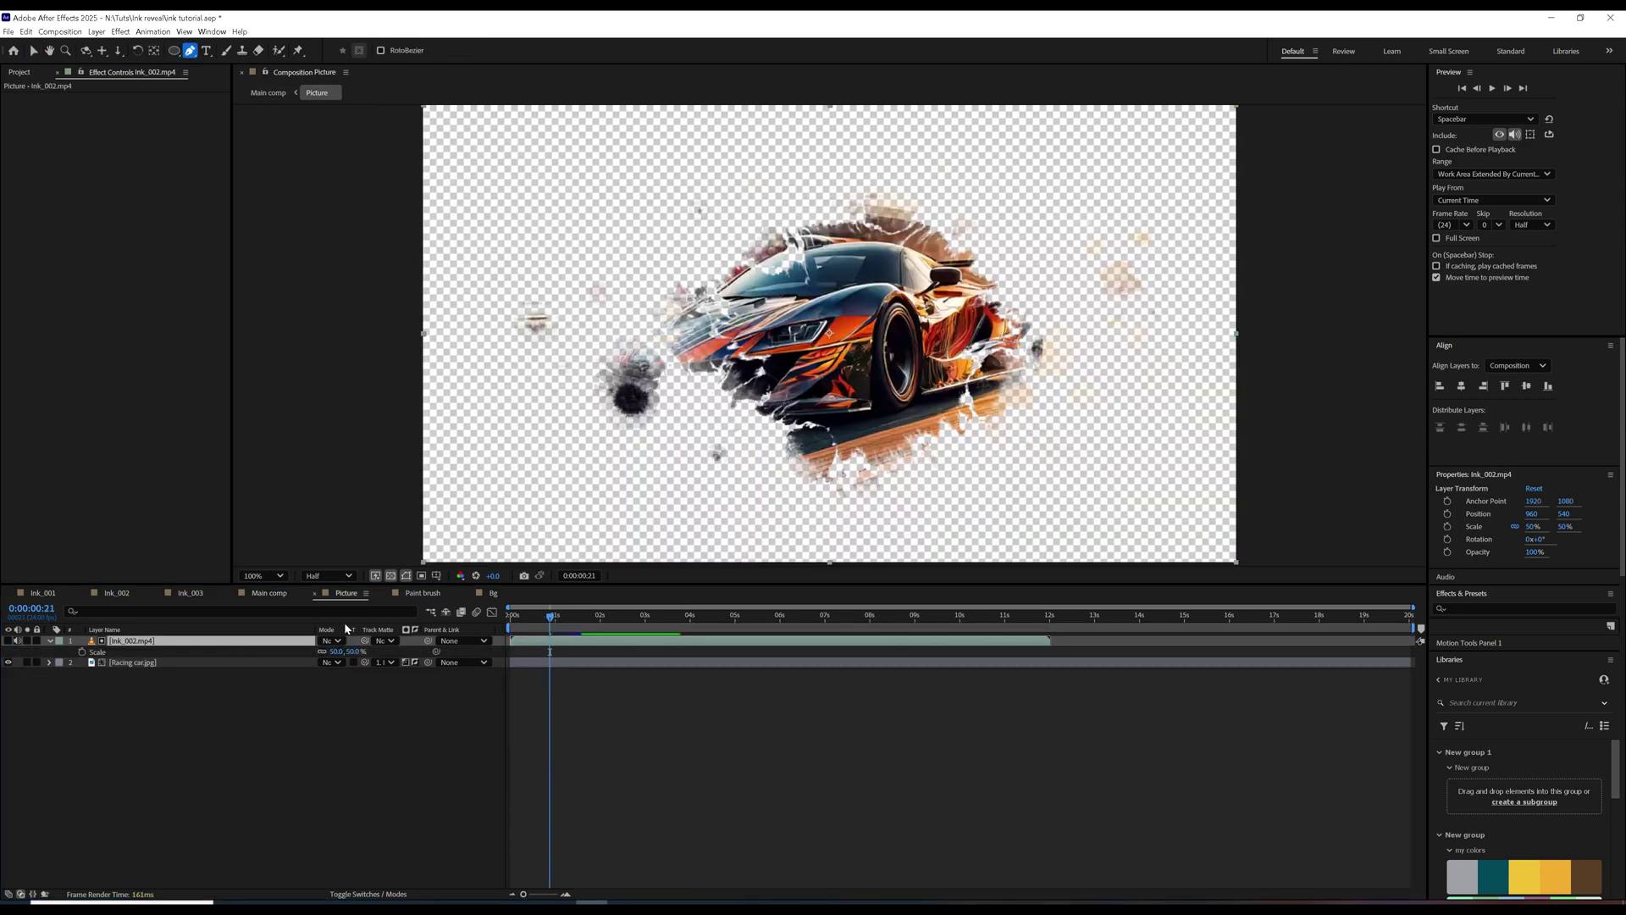
{"action": "left_click", "coordinate": [195, 720]}
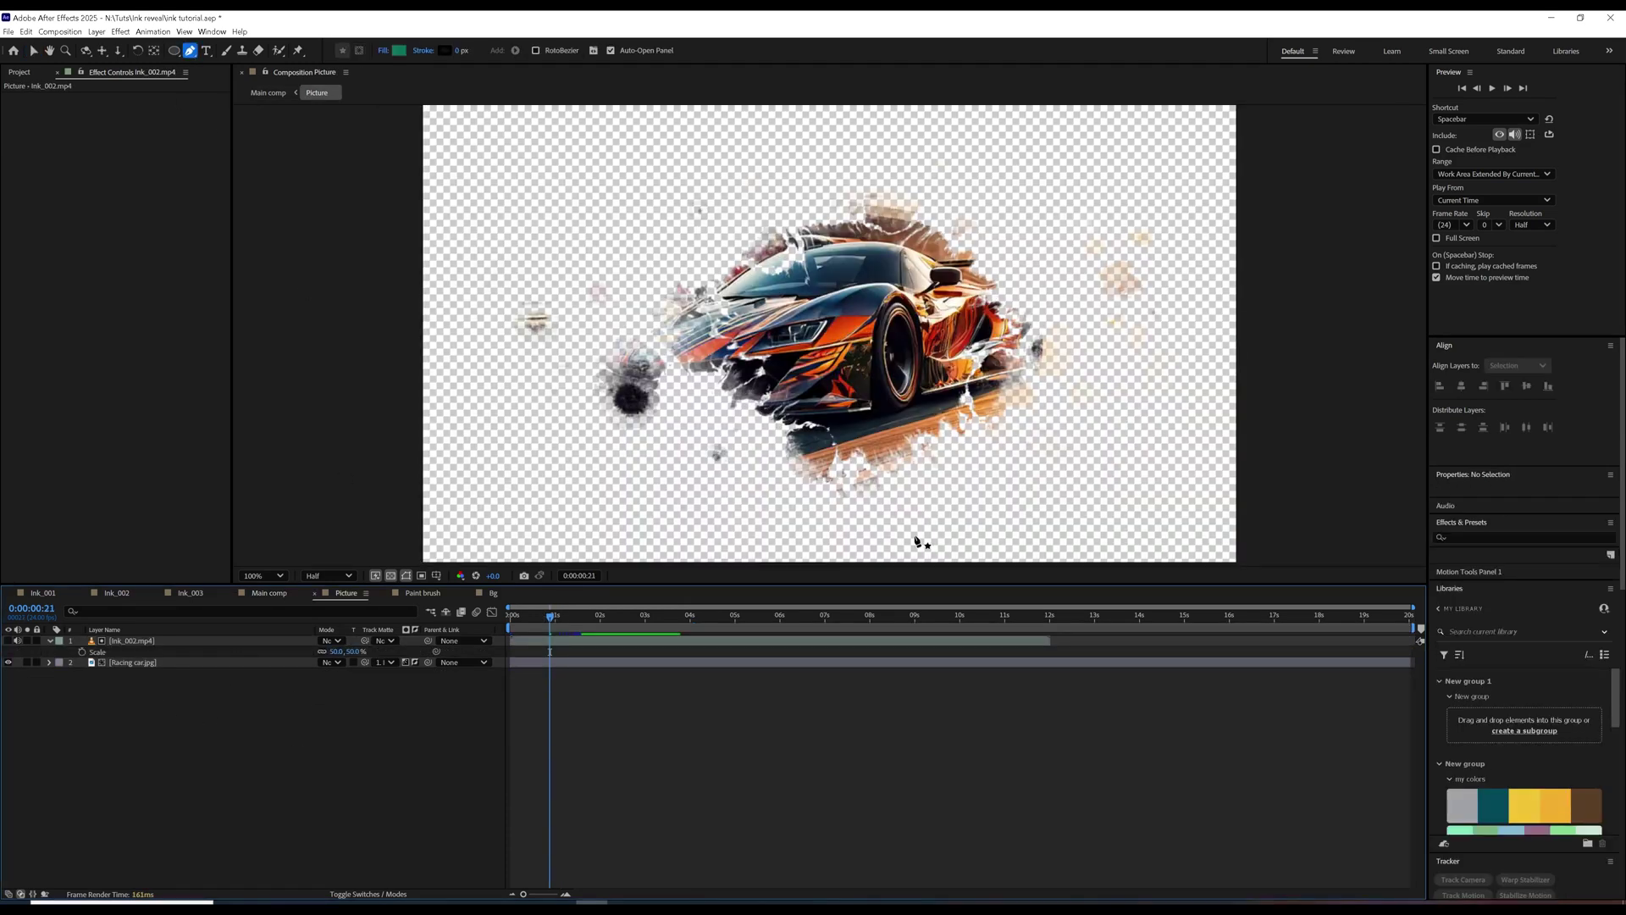
{"action": "left_click", "coordinate": [778, 476]}
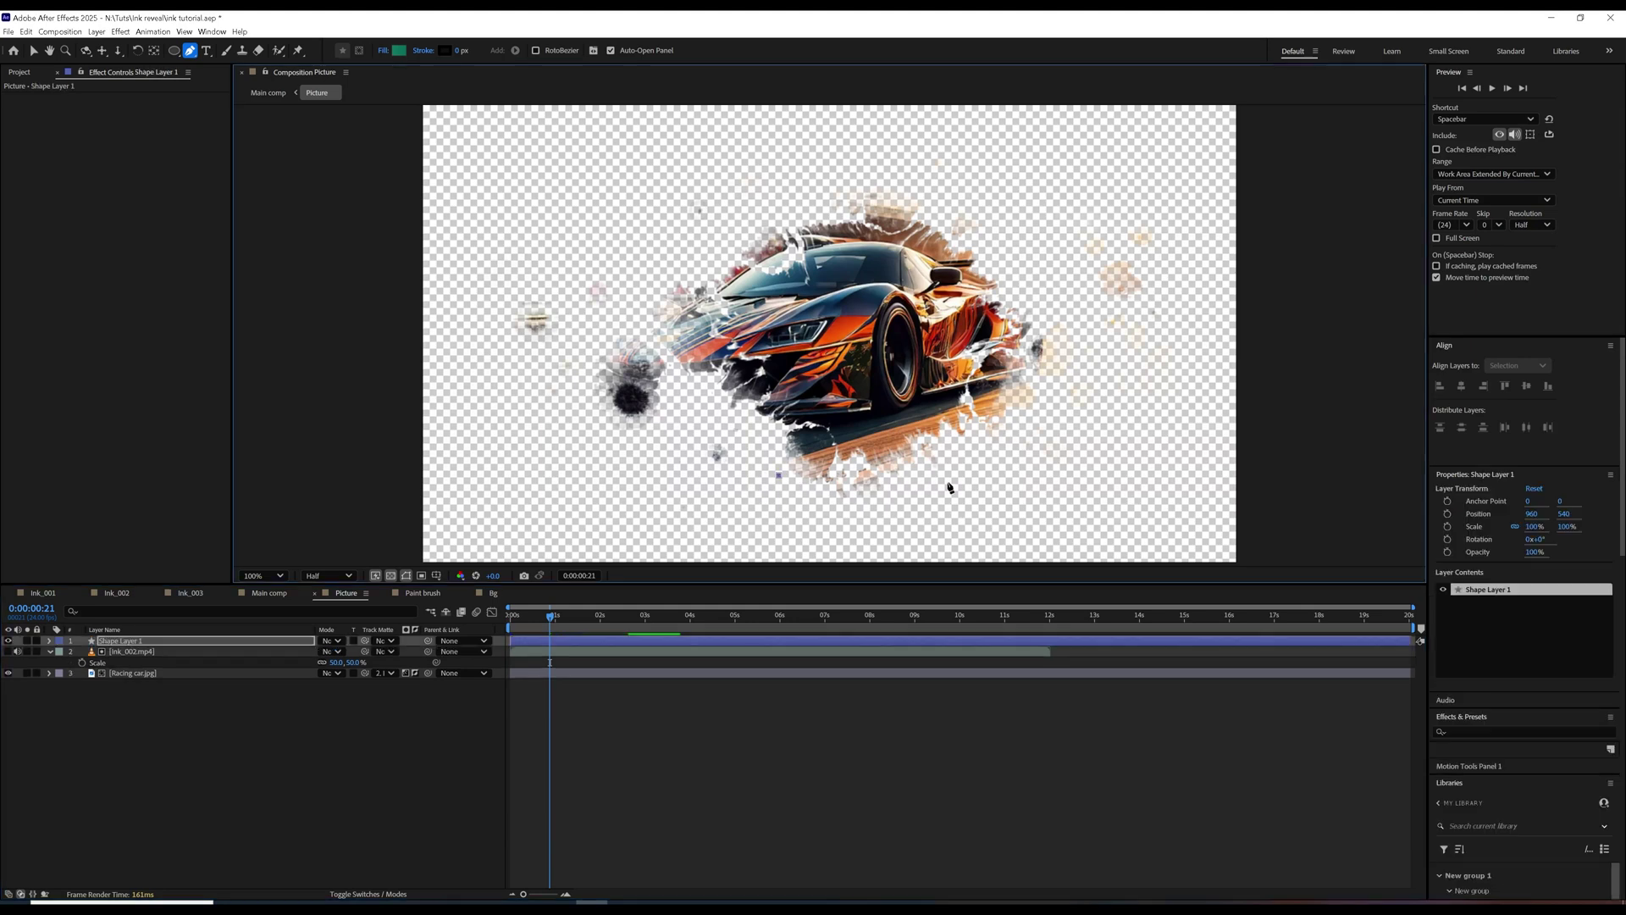
{"action": "left_click", "coordinate": [1050, 475]}
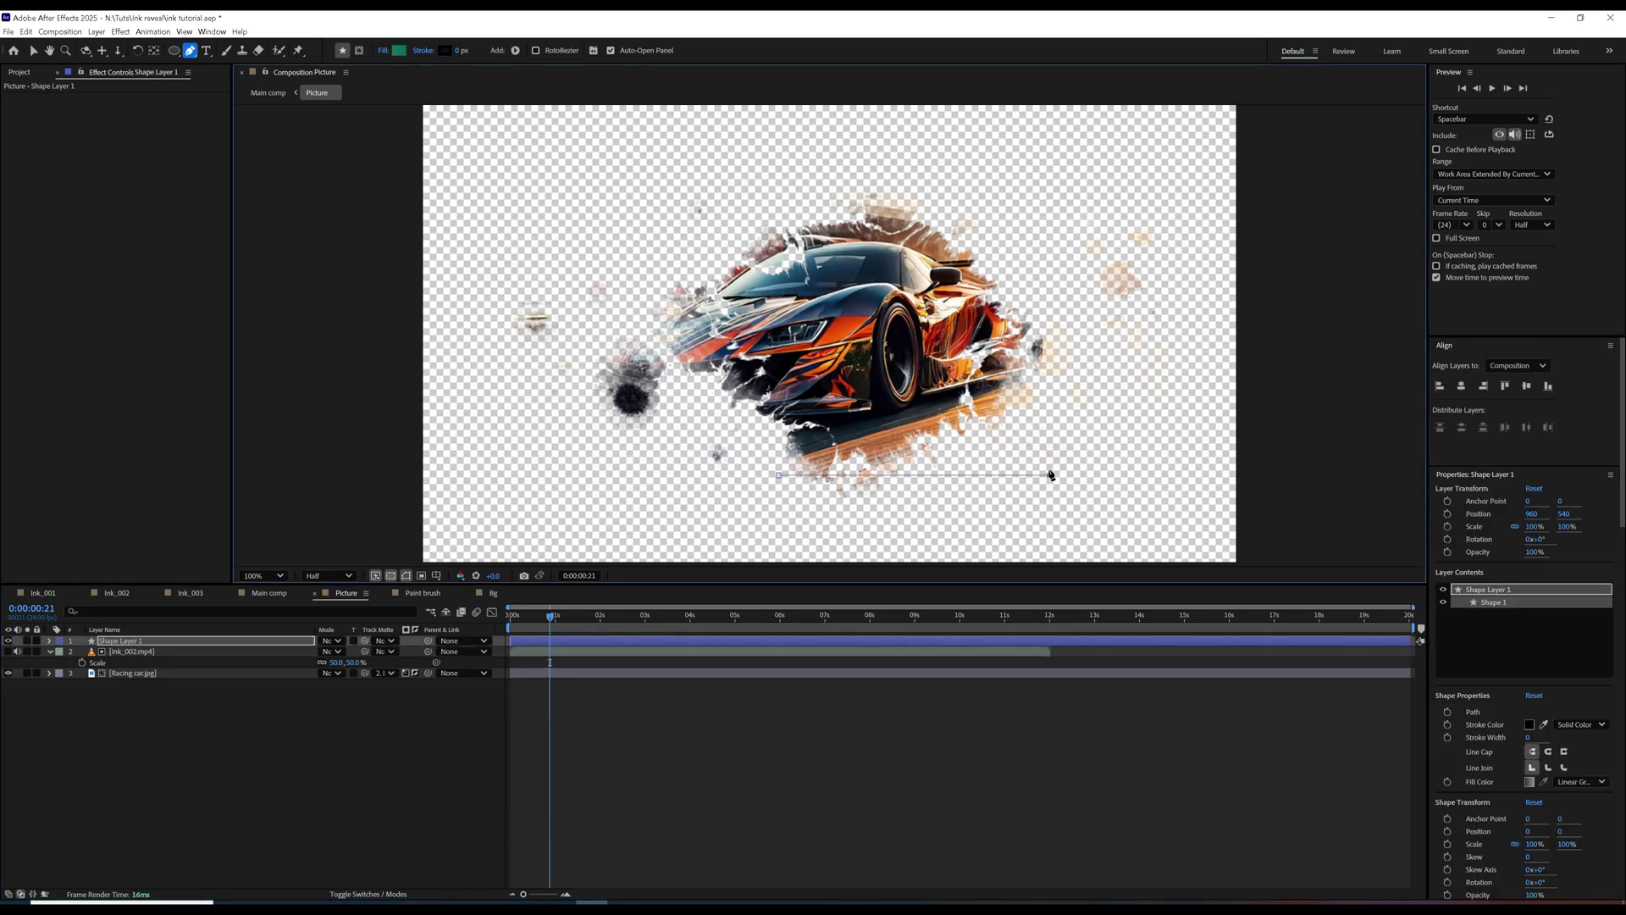
Remove the new path's fill and set its black stroke width to 149 px.
{"action": "left_click", "coordinate": [382, 50]}
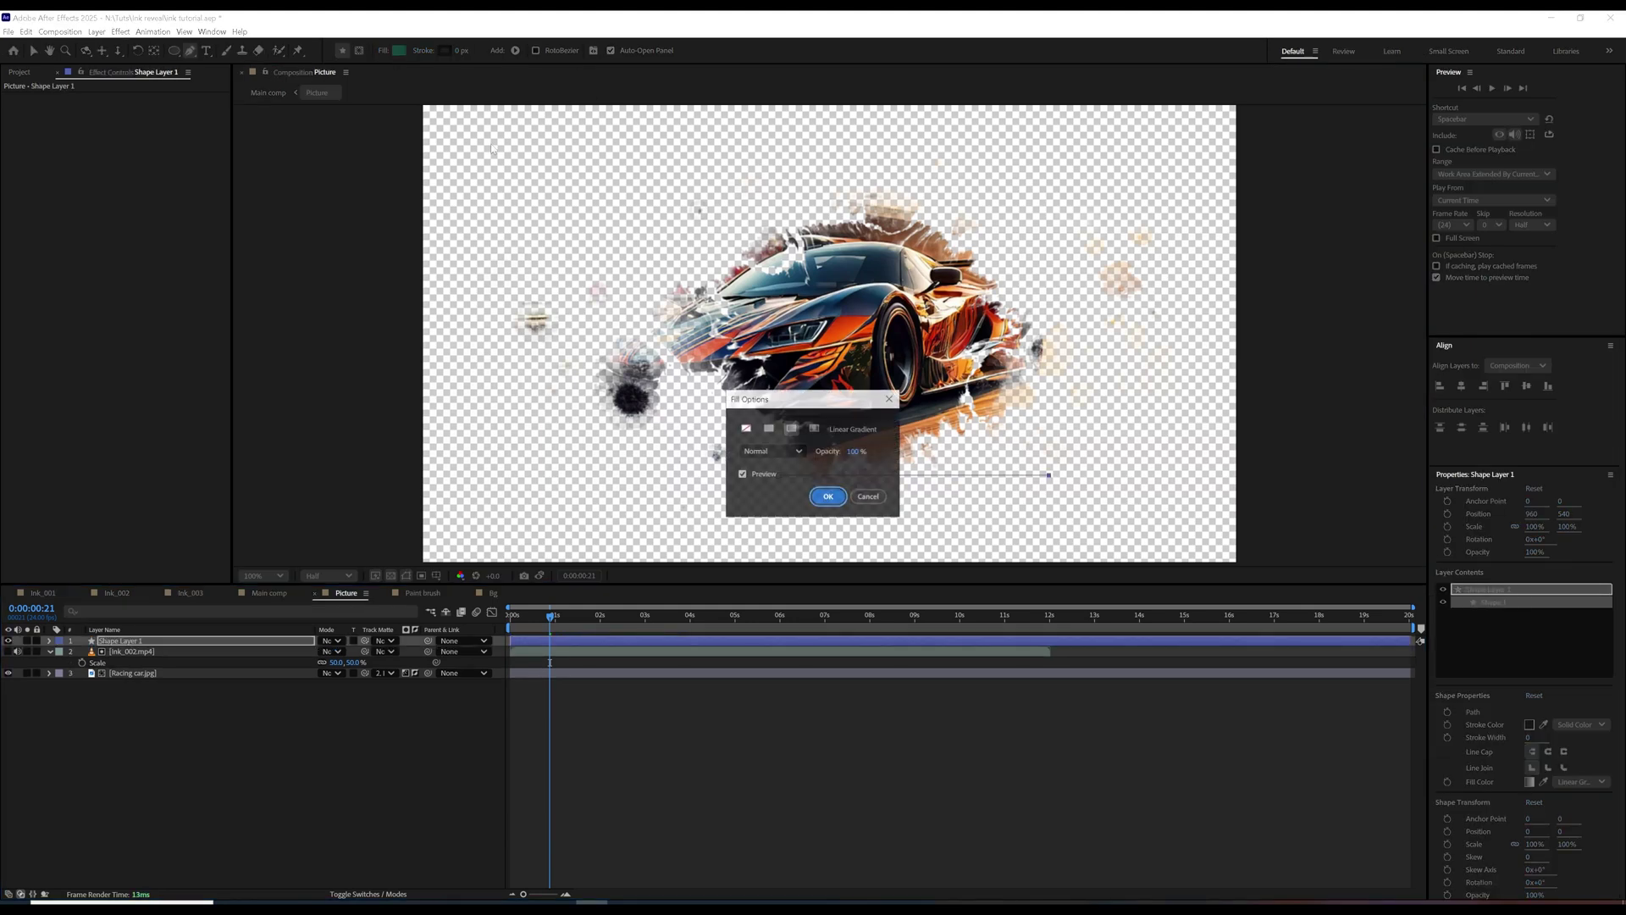
{"action": "left_click", "coordinate": [768, 427]}
{"action": "left_click", "coordinate": [745, 427]}
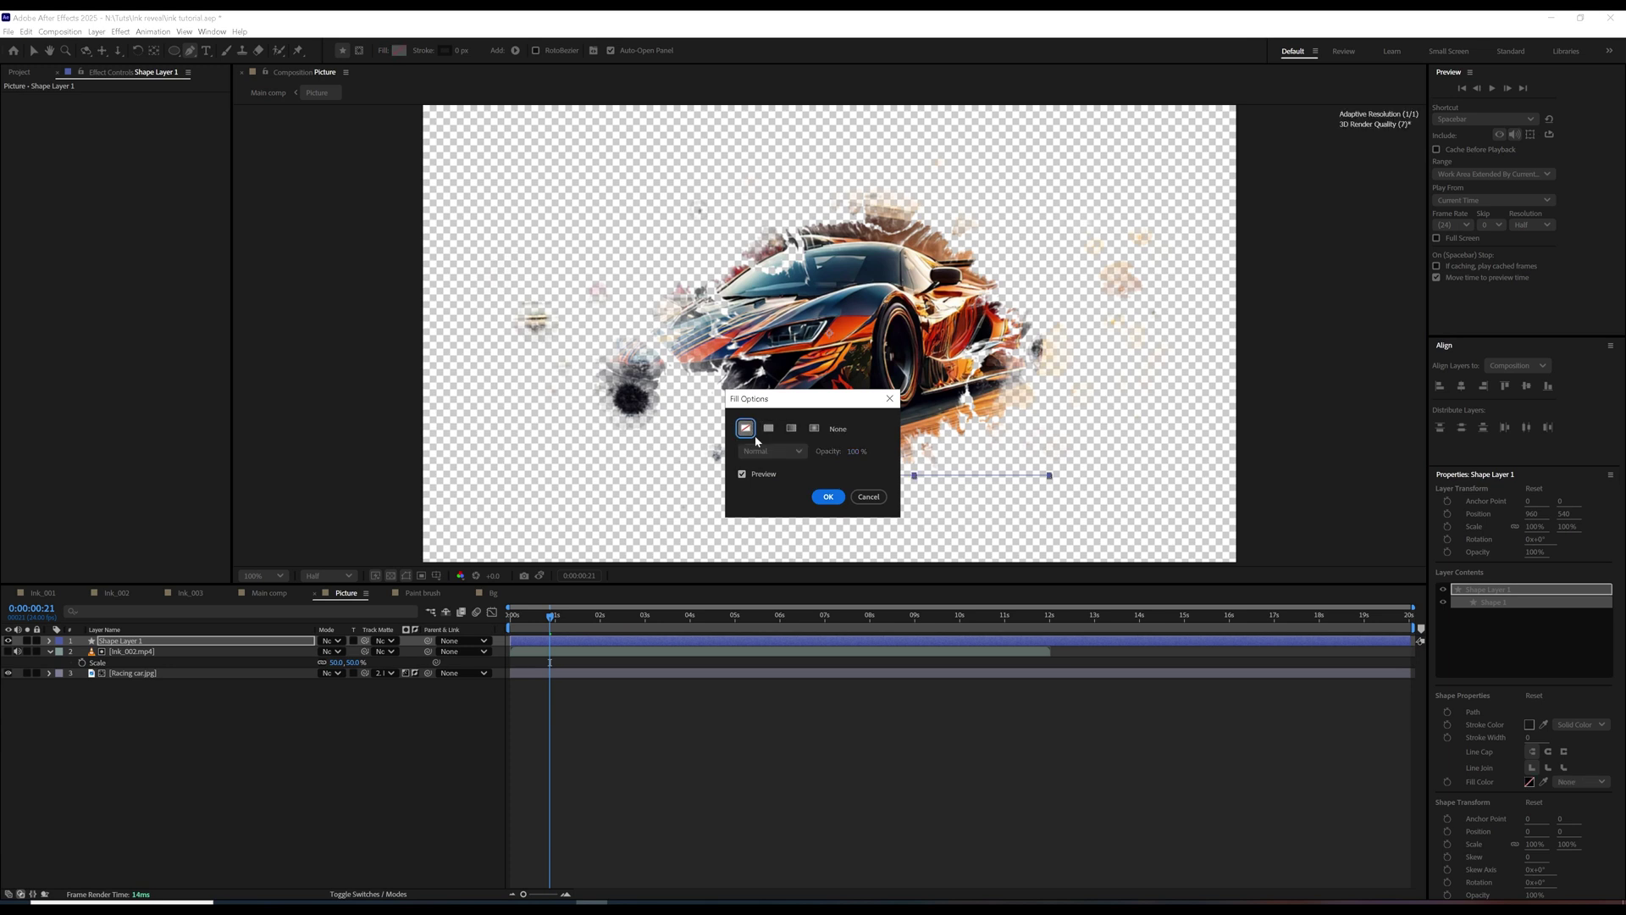
{"action": "left_click", "coordinate": [829, 500]}
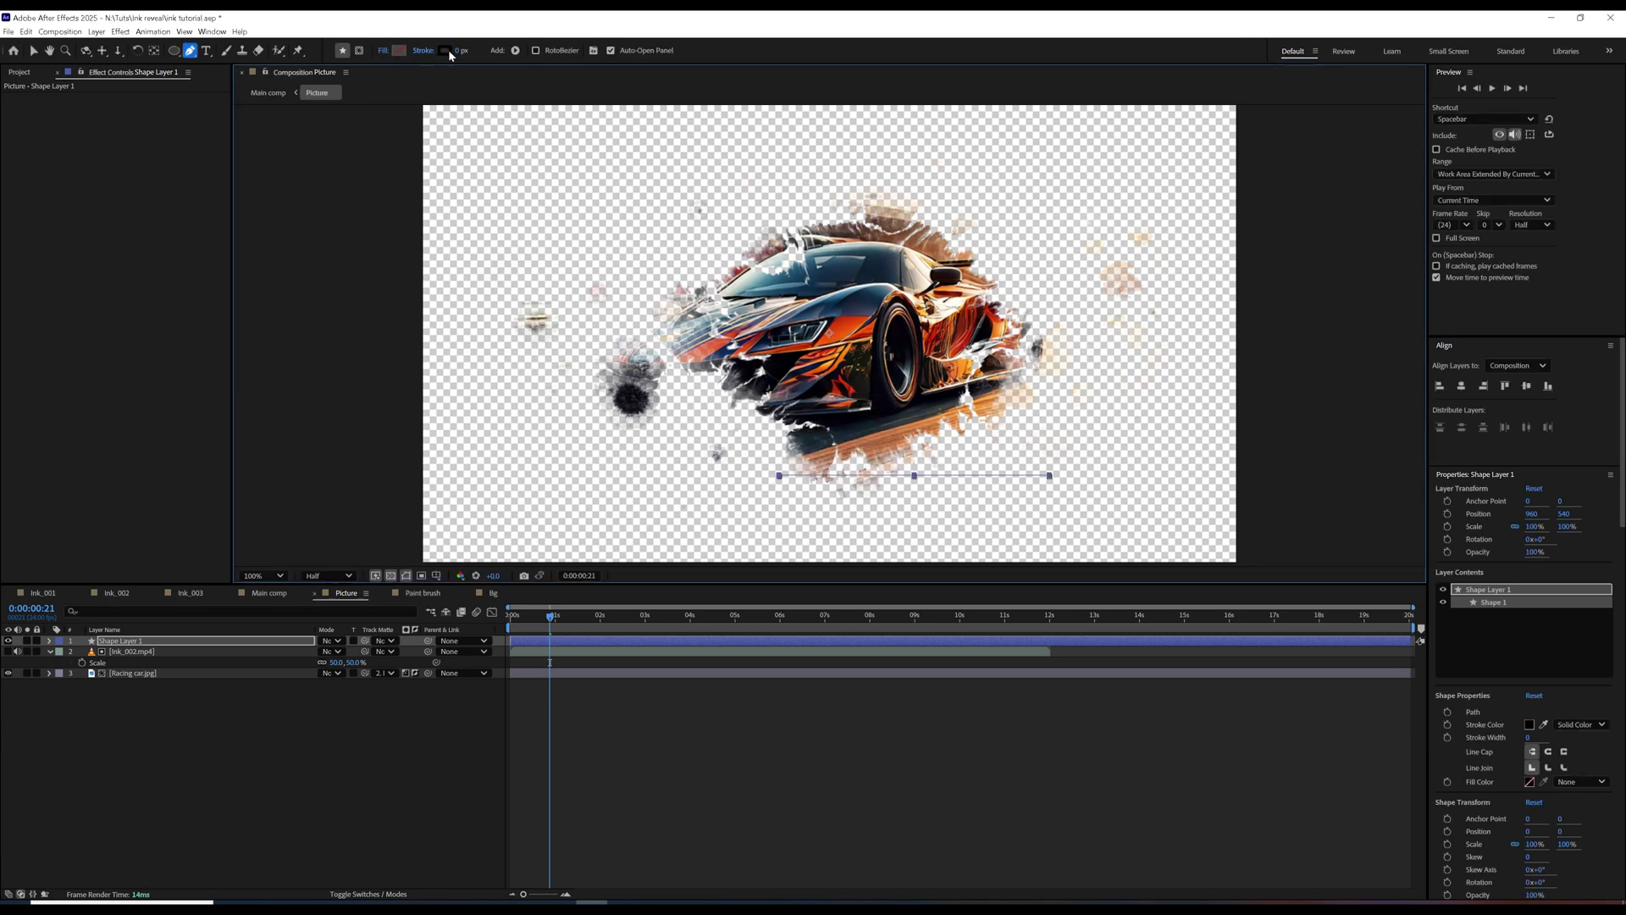
{"action": "mouse_move", "coordinate": [462, 54]}
{"action": "left_mouse_down"}
{"action": "mouse_move", "coordinate": [558, 32]}
{"action": "mouse_move", "coordinate": [543, 40]}
{"action": "left_mouse_up"}
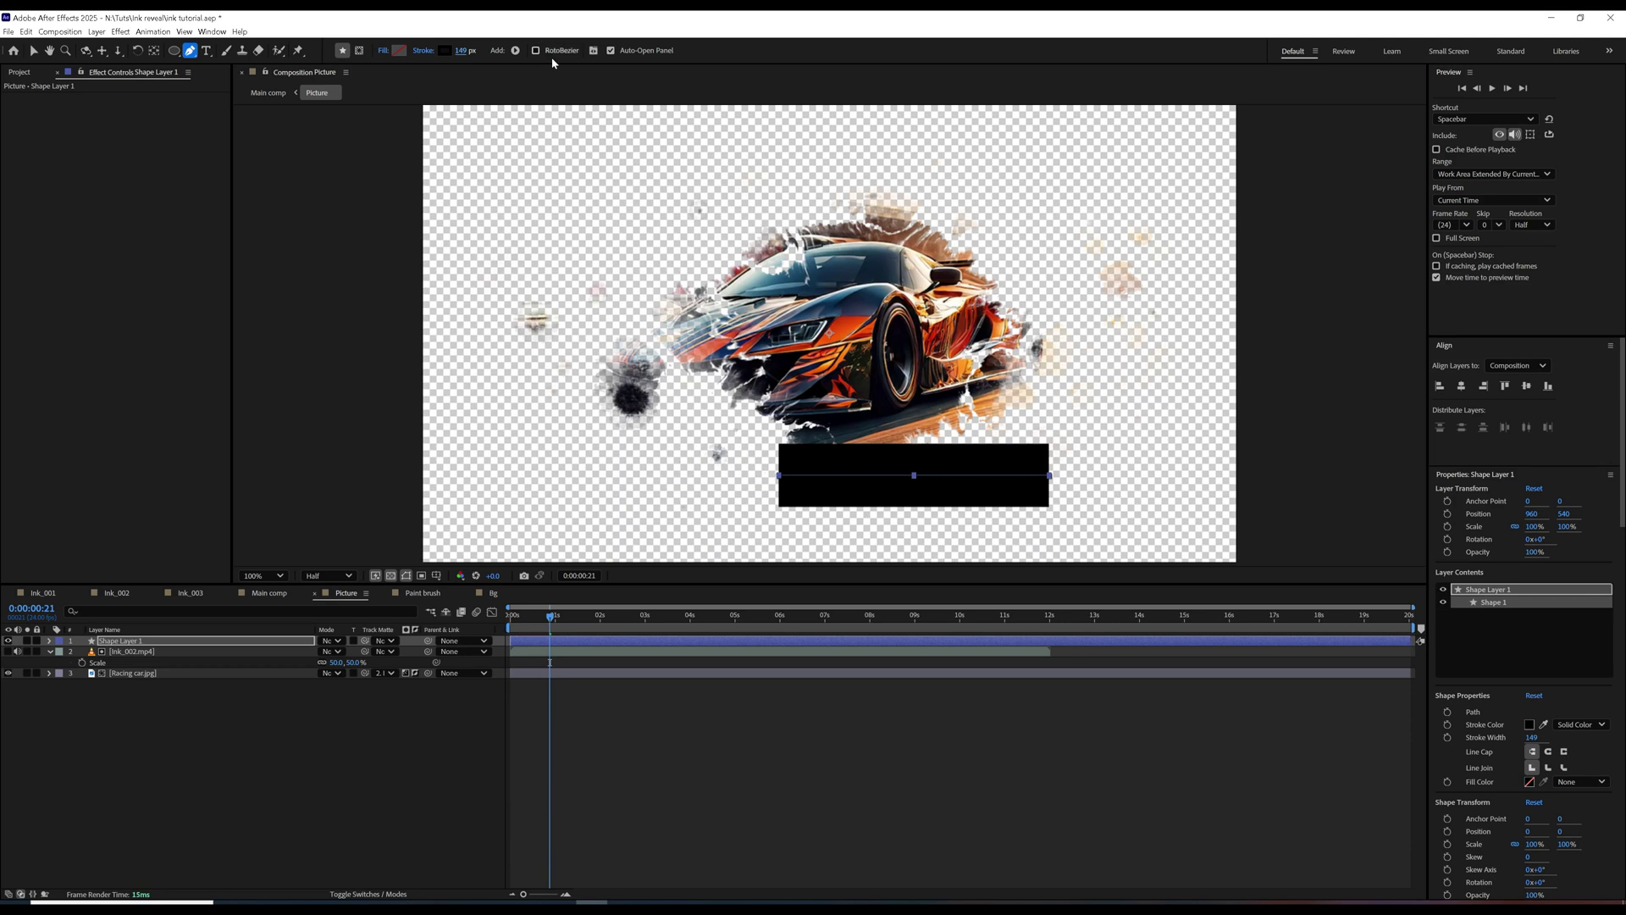
Copy the Turbulent Displace and Roughen Edges effects from Shape Layer 3 in the Paint brush composition.
{"action": "left_click", "coordinate": [209, 644]}
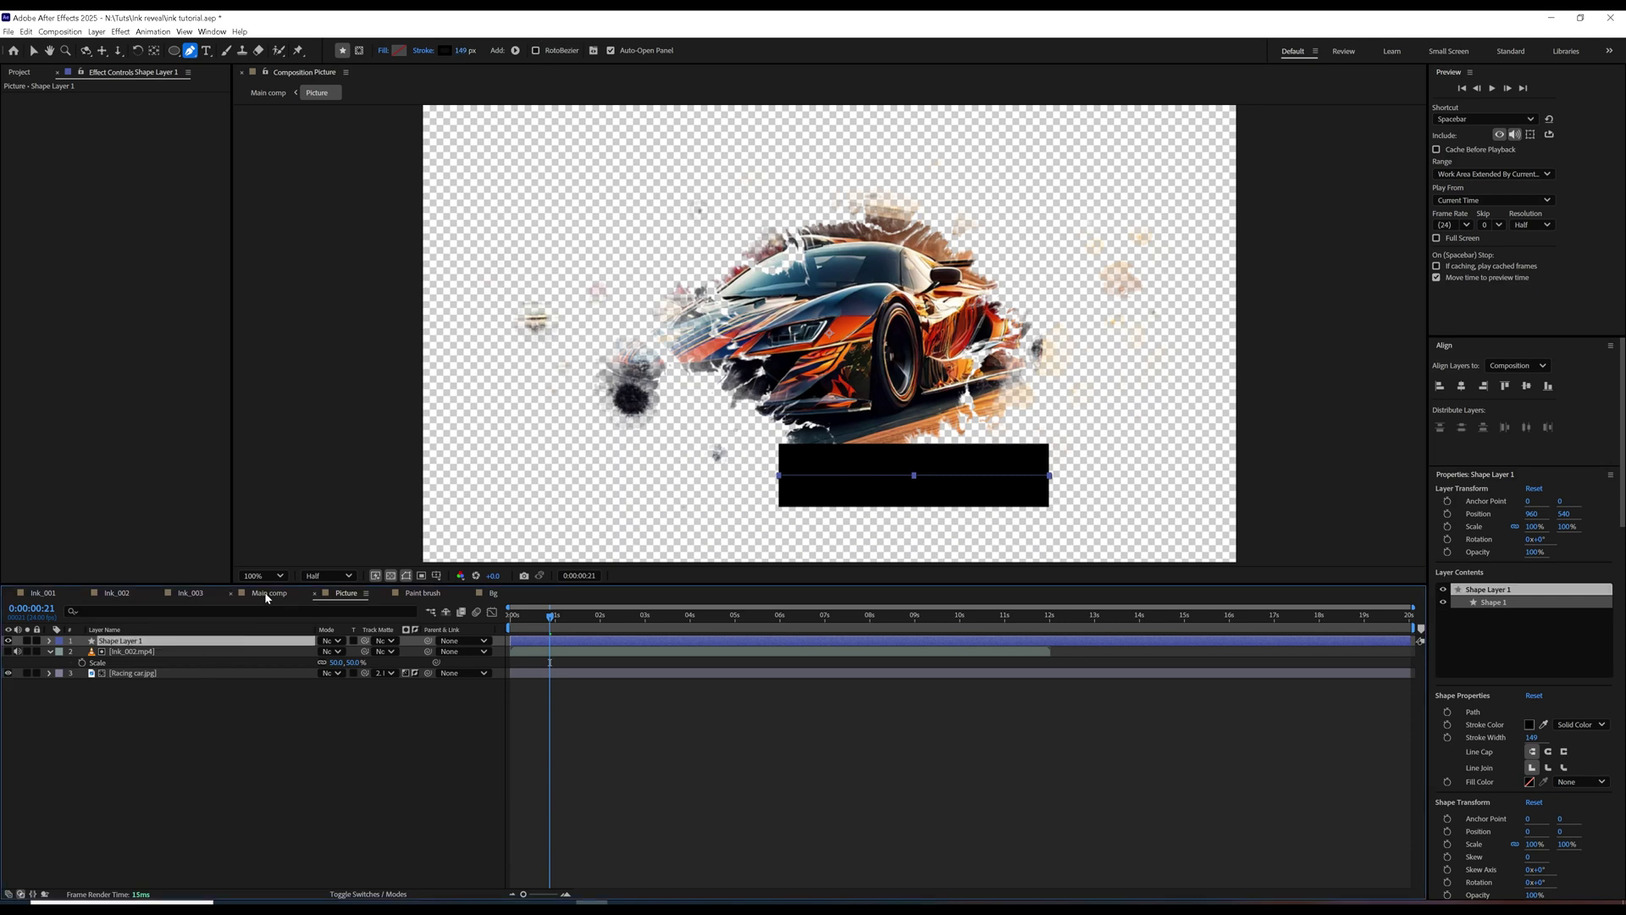
{"action": "left_click", "coordinate": [191, 593]}
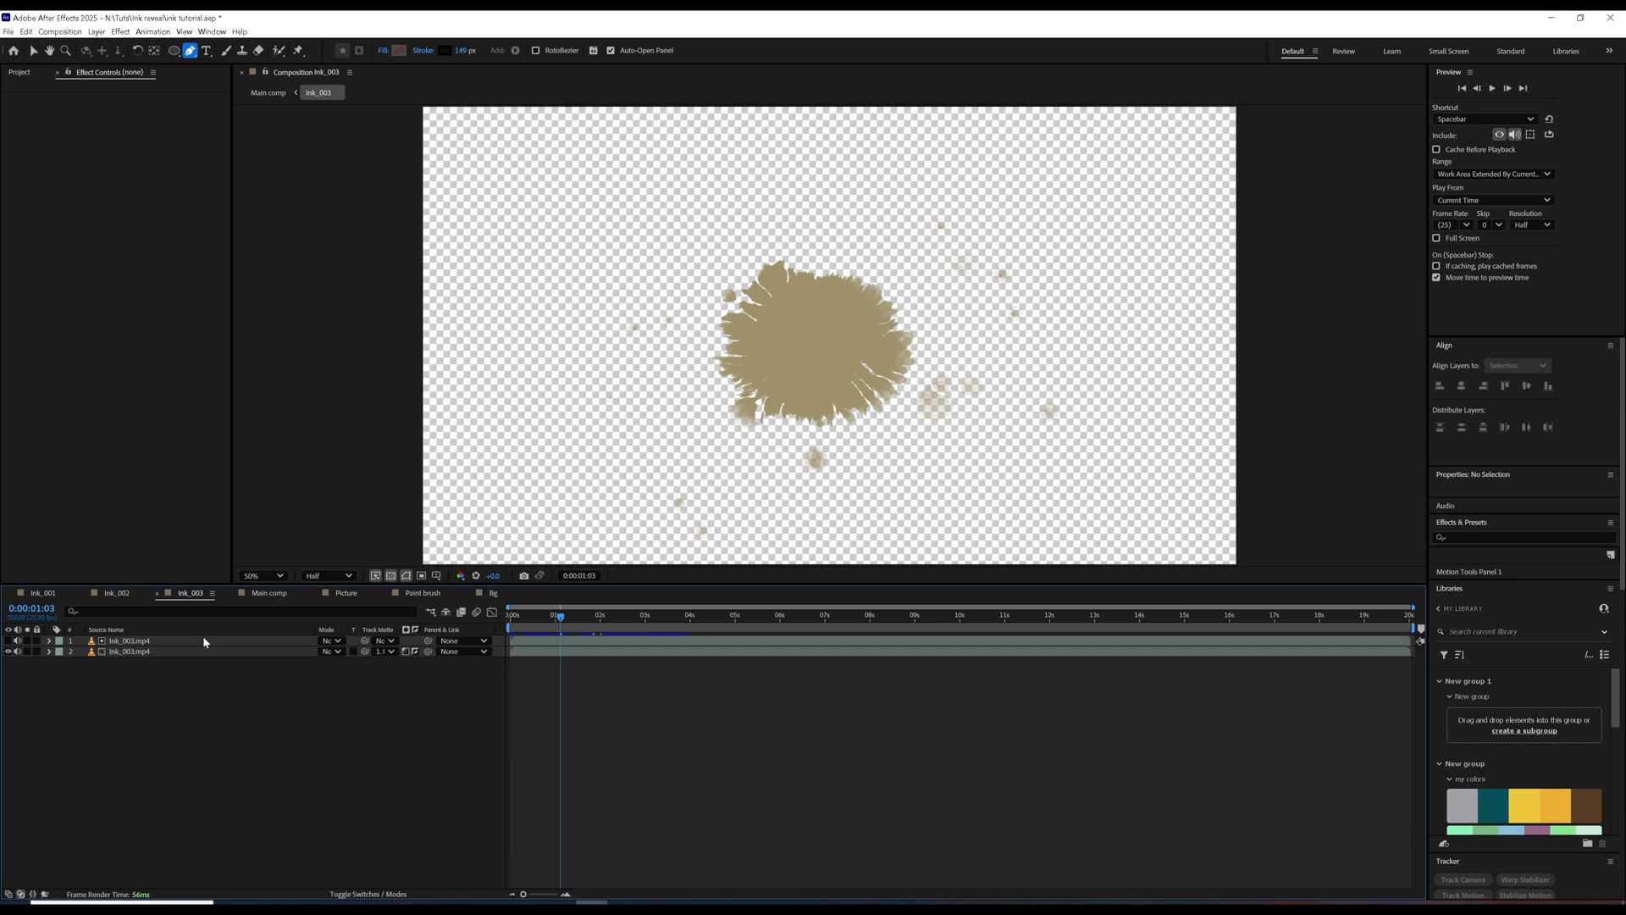
{"action": "left_click", "coordinate": [269, 593]}
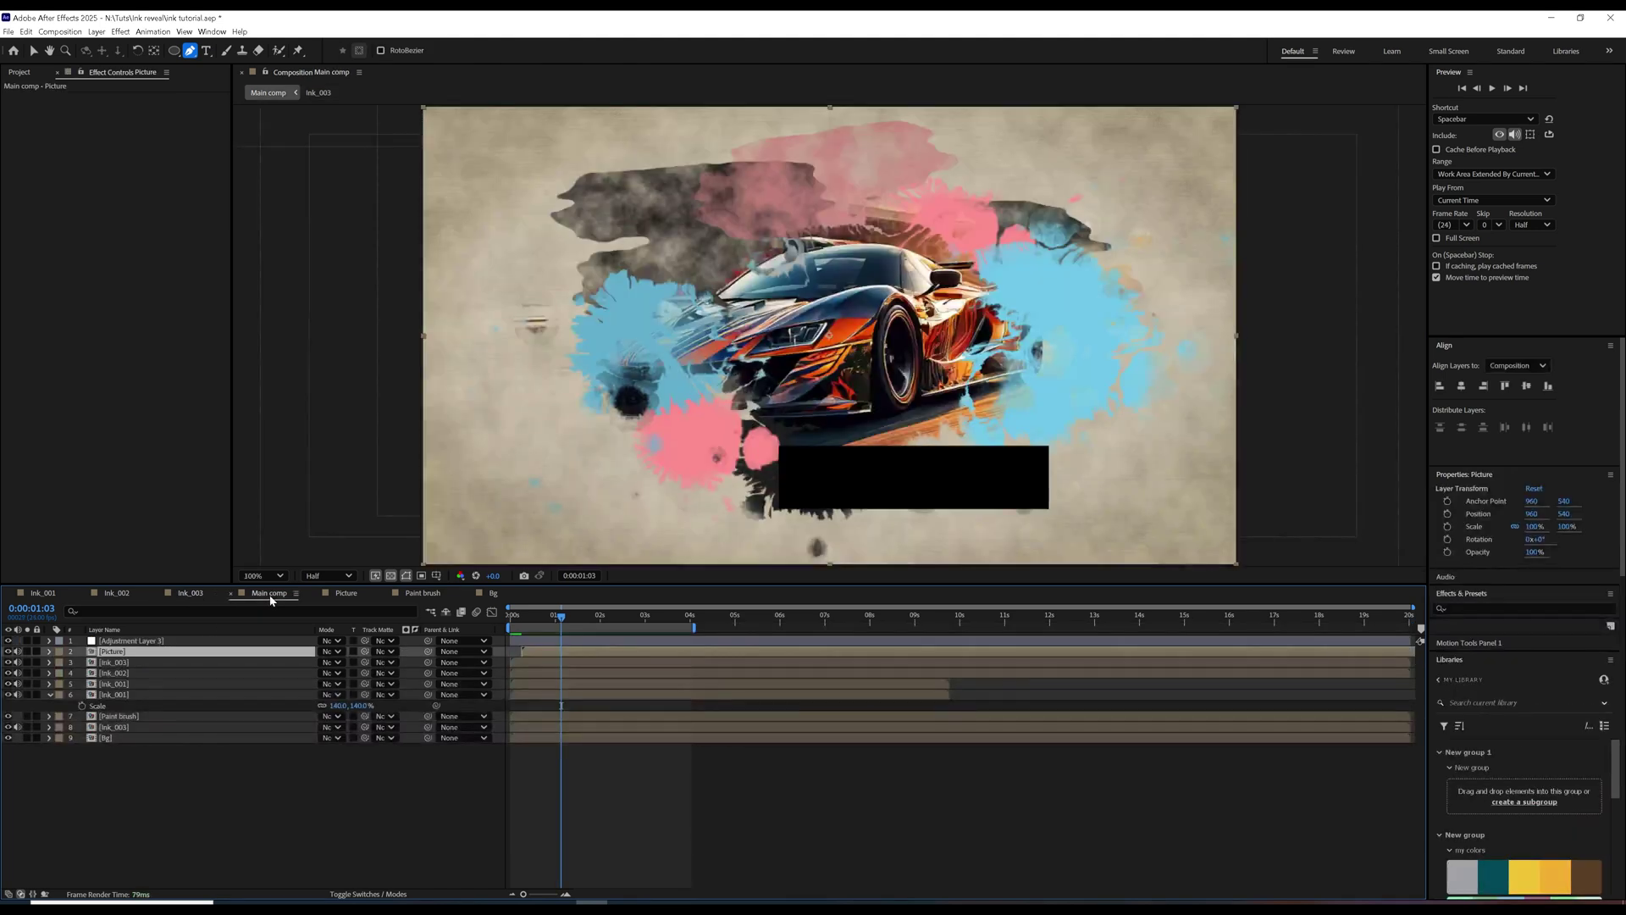
{"action": "left_click", "coordinate": [423, 593]}
{"action": "left_click", "coordinate": [125, 641]}
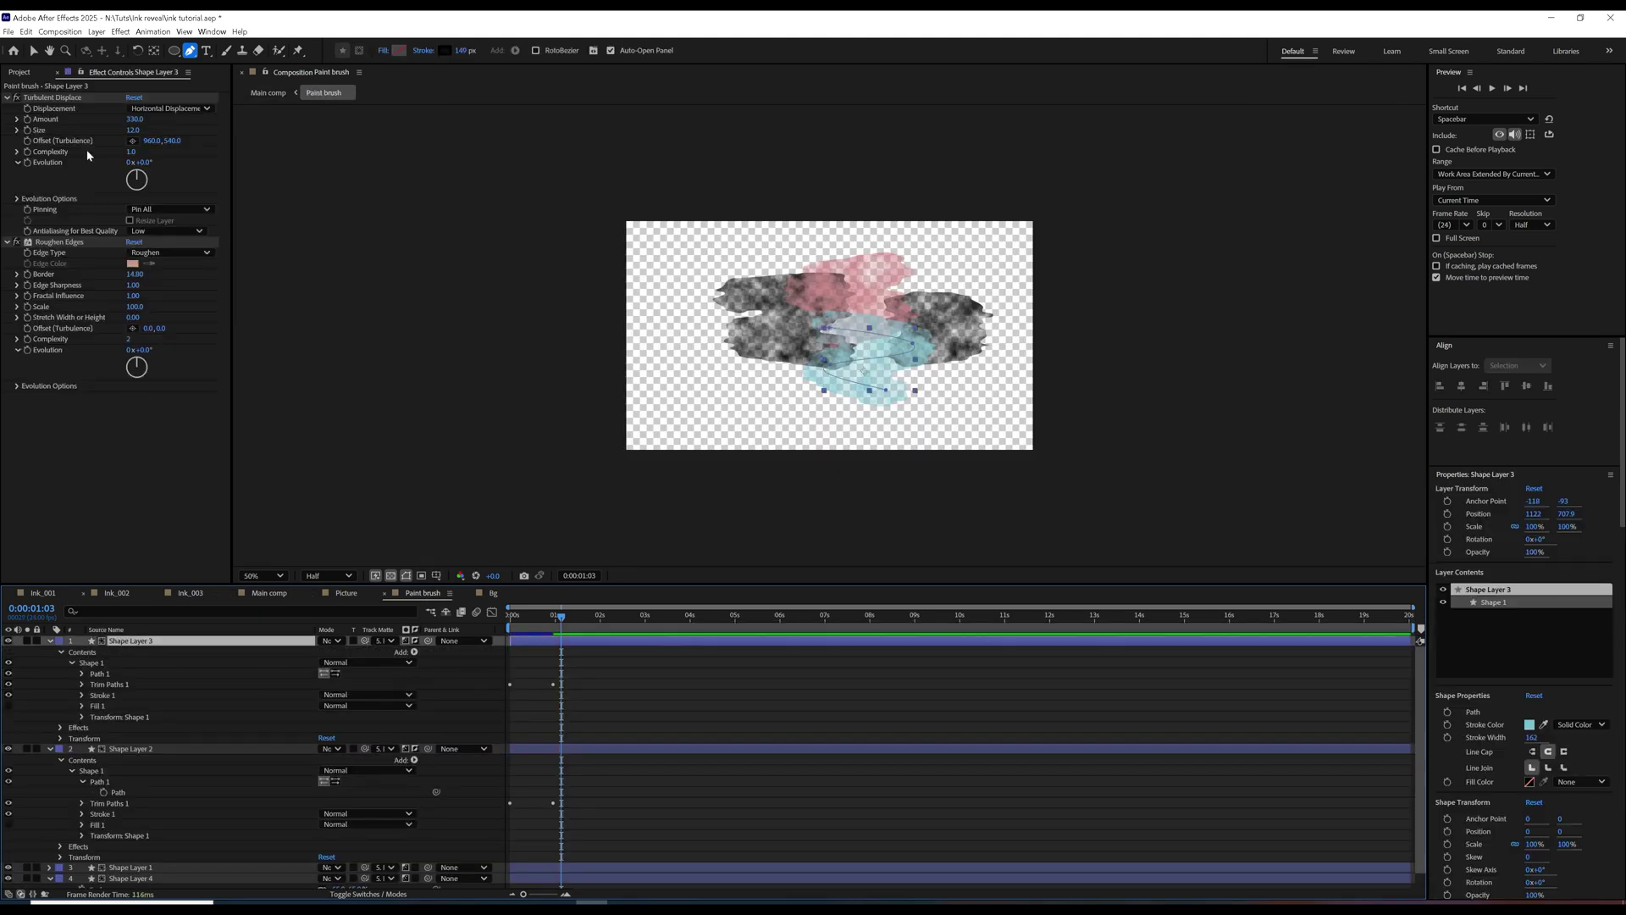
{"action": "left_click", "coordinate": [53, 97]}
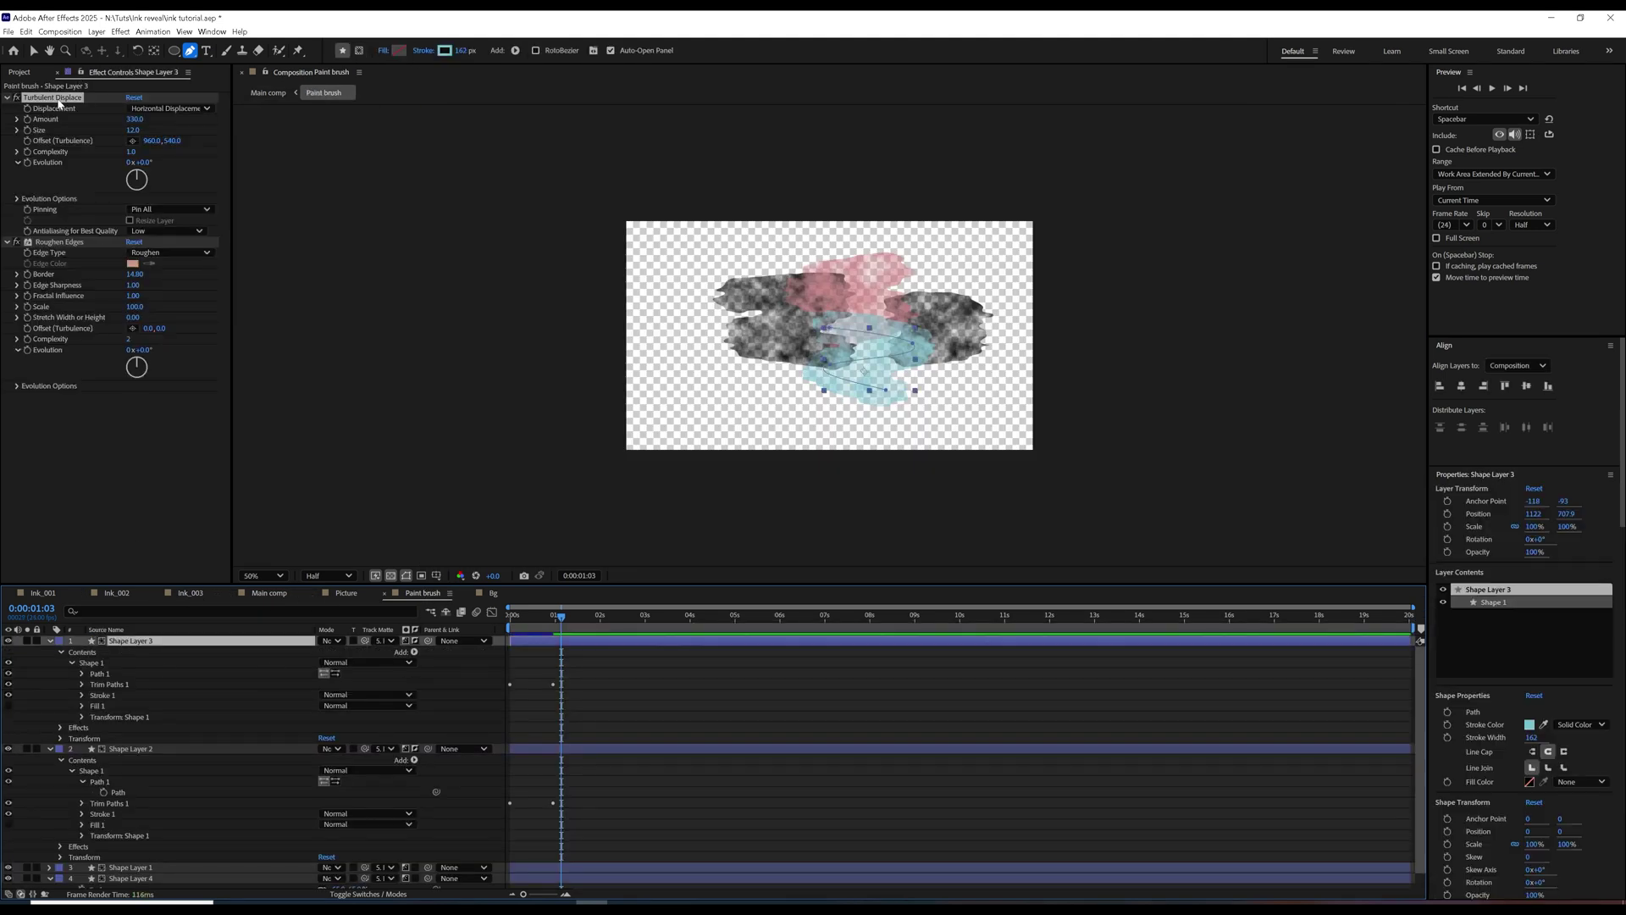
{"action": "left_click", "coordinate": [60, 242], "text": "ctrl"}
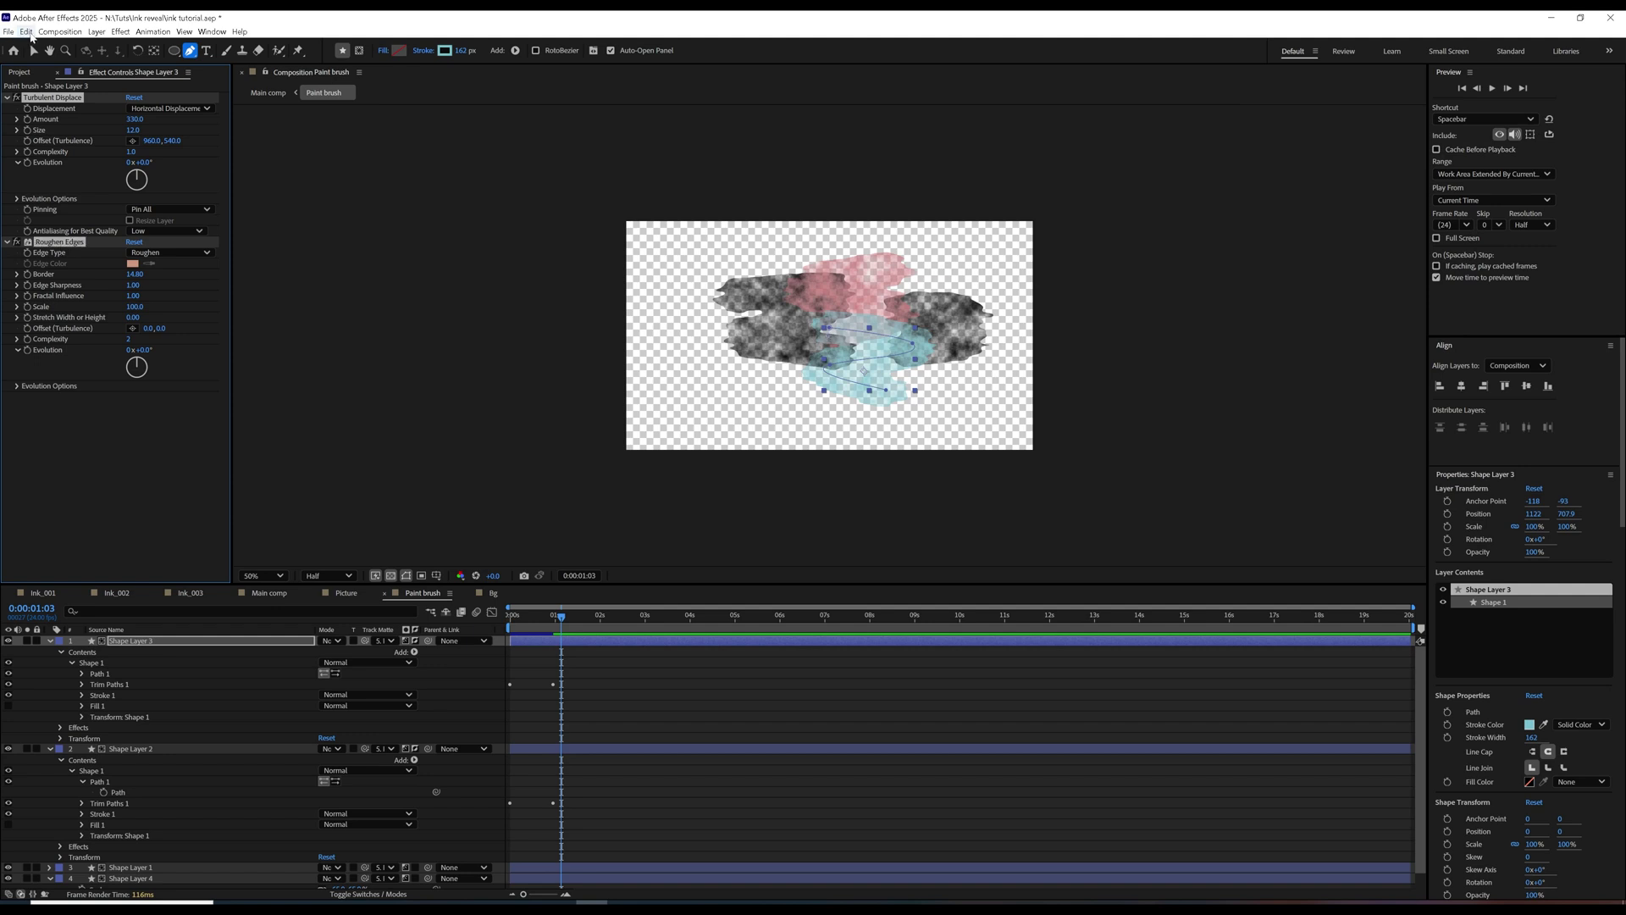
{"action": "left_click", "coordinate": [28, 33]}
{"action": "left_click", "coordinate": [93, 100]}
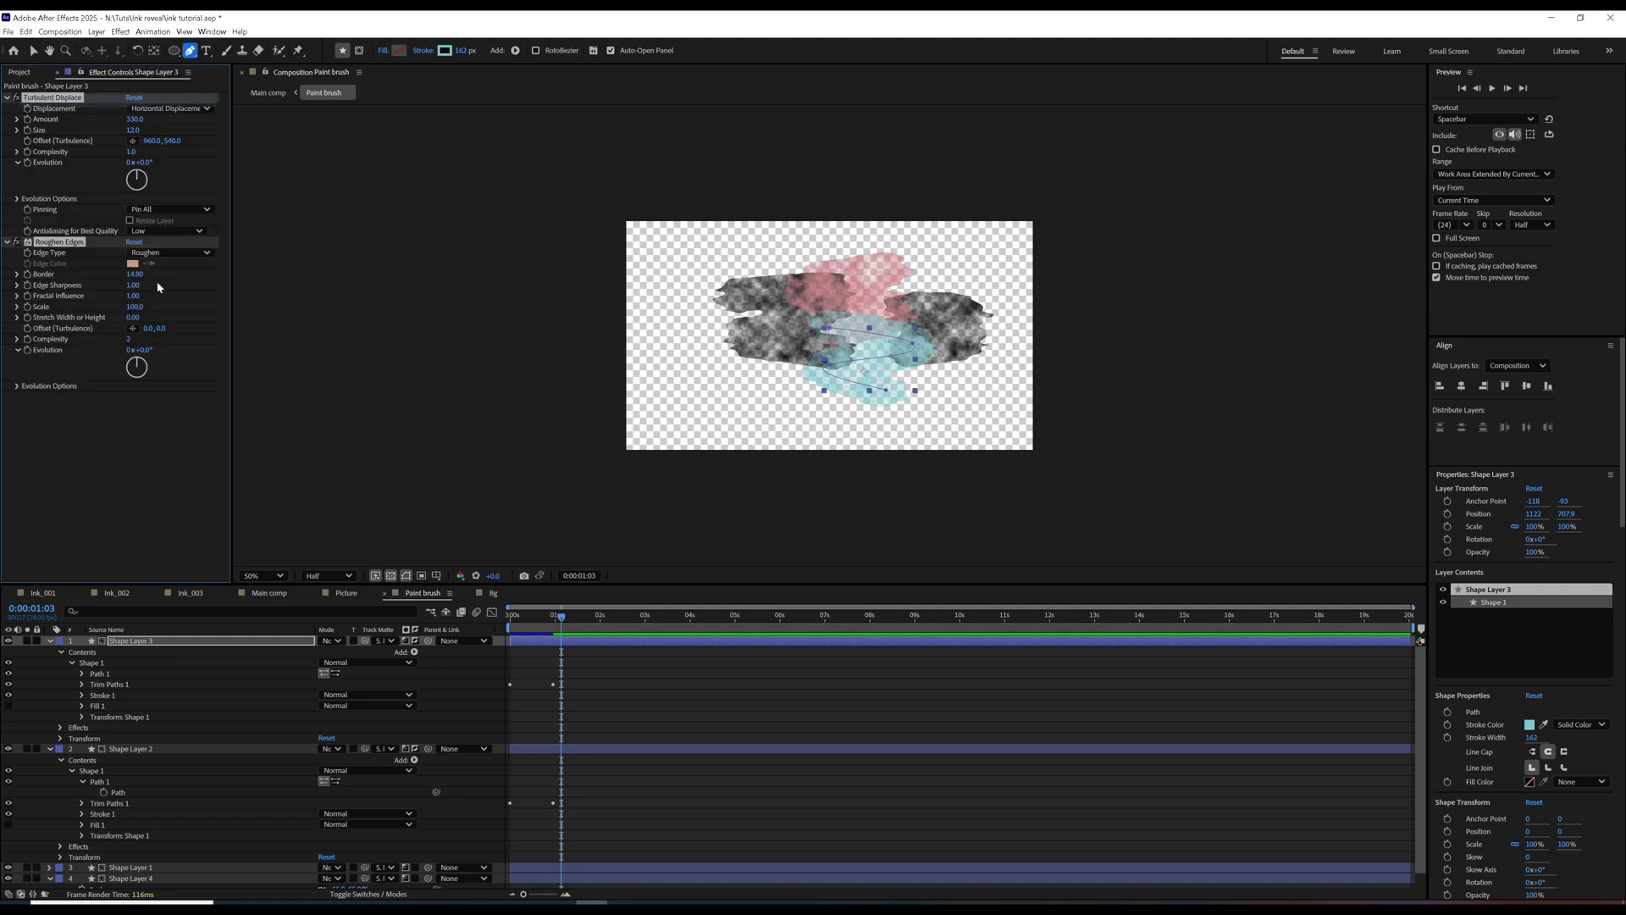
Paste the copied Turbulent Displace and Roughen Edges effects onto Shape Layer 1 in the Picture composition.
{"action": "left_click", "coordinate": [345, 593]}
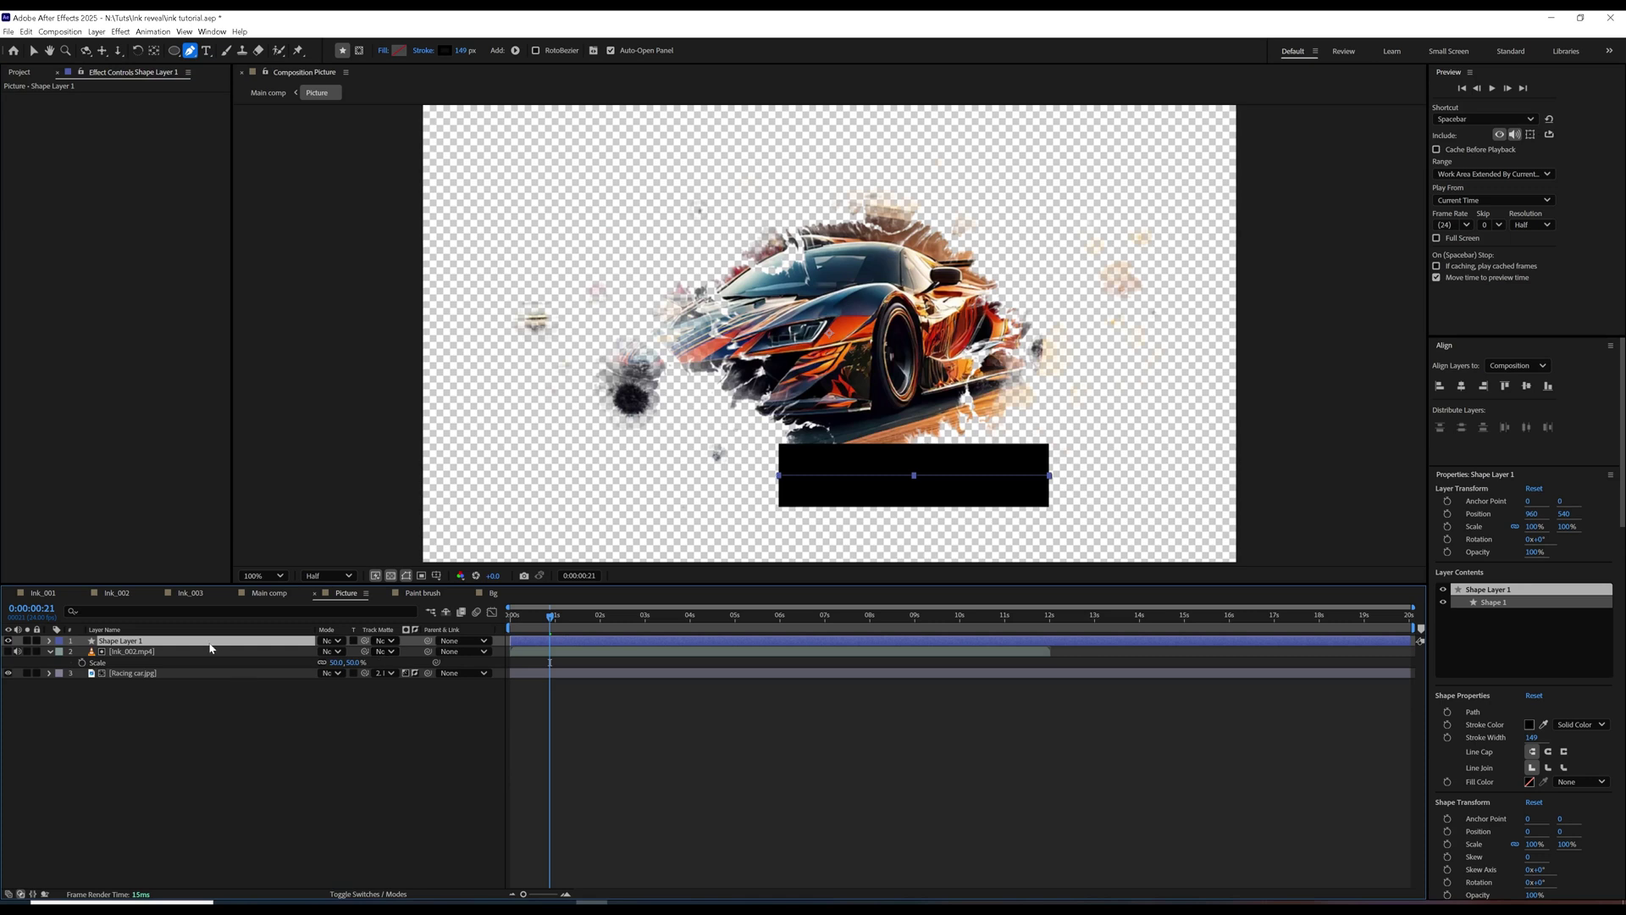
{"action": "left_click", "coordinate": [27, 31]}
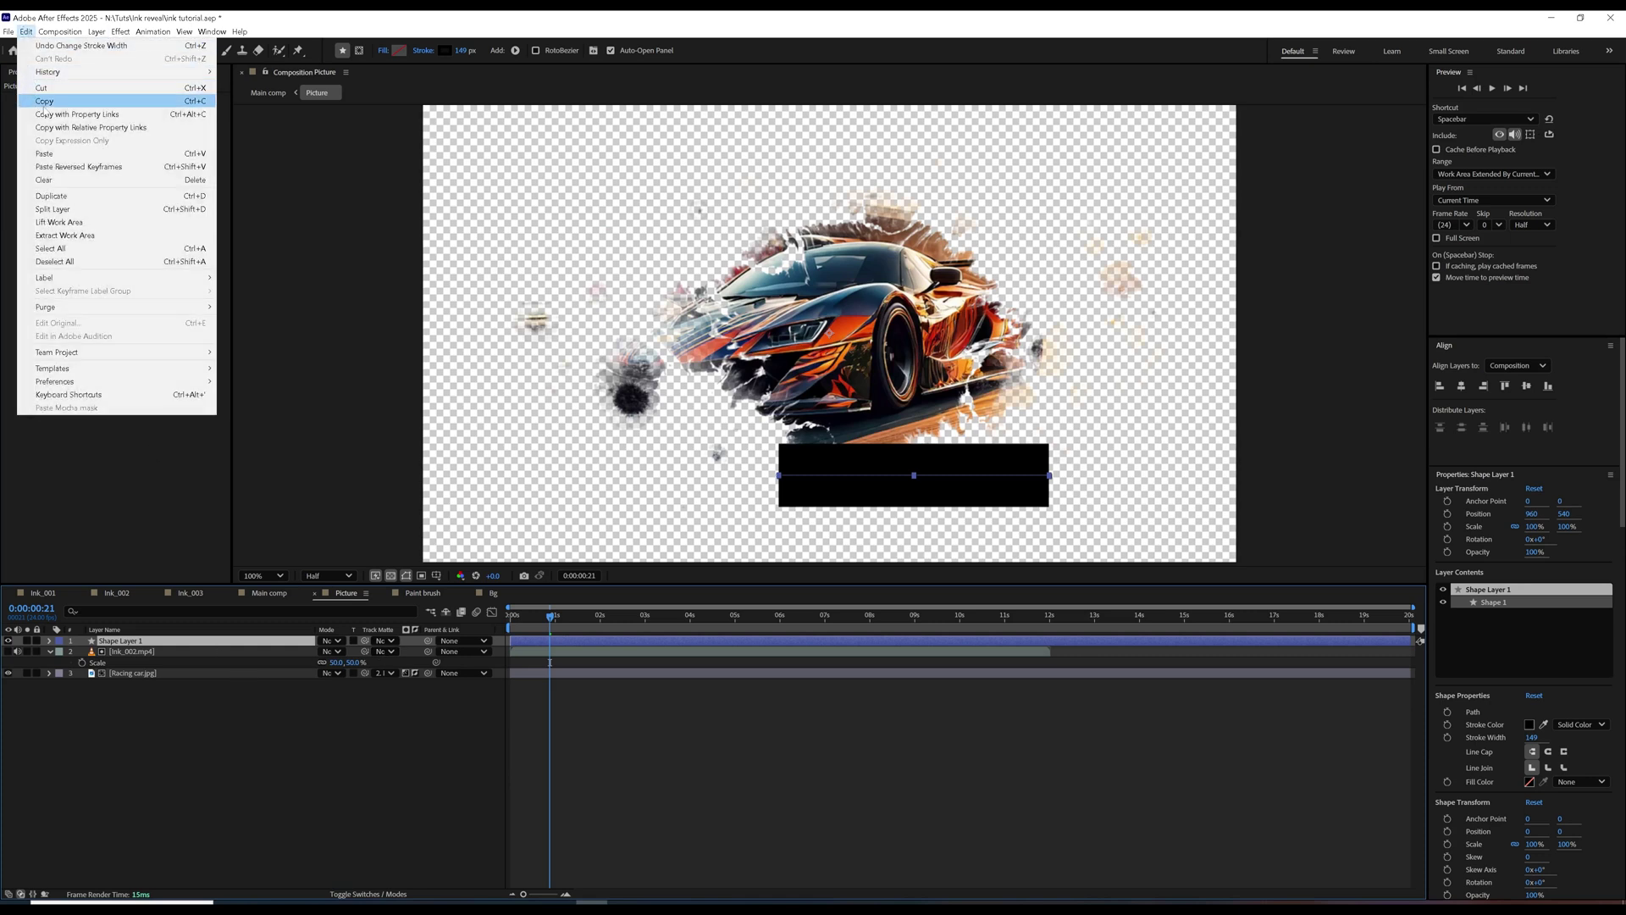
{"action": "left_click", "coordinate": [49, 153]}
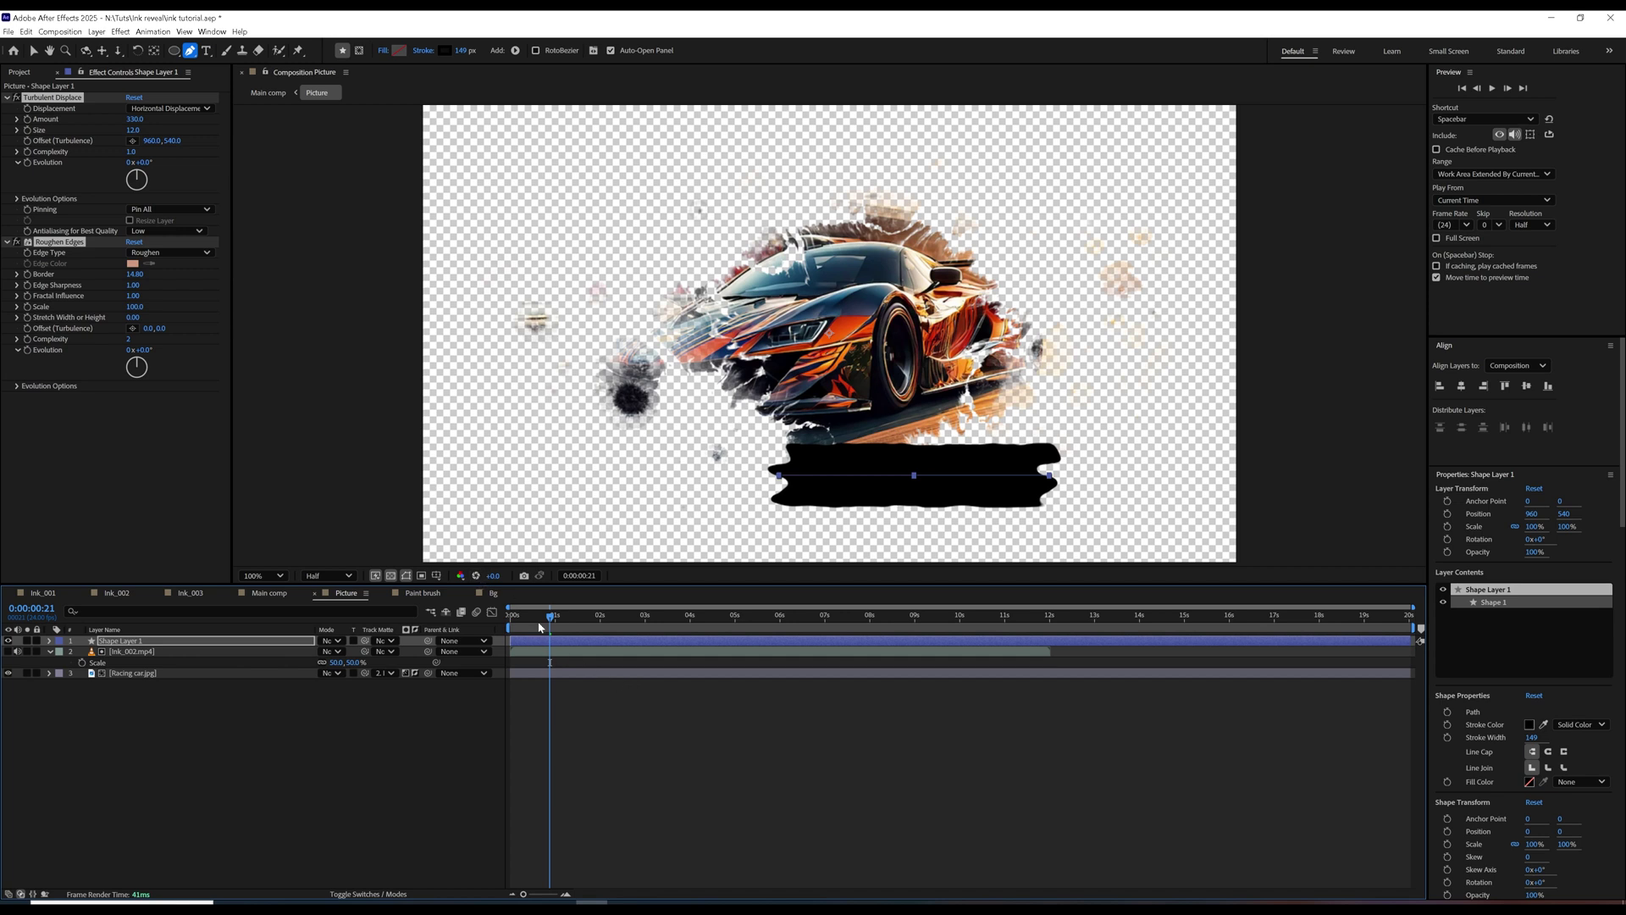
{"action": "mouse_move", "coordinate": [532, 620]}
{"action": "left_mouse_down"}
{"action": "mouse_move", "coordinate": [584, 625]}
{"action": "mouse_move", "coordinate": [542, 634]}
{"action": "left_mouse_up"}
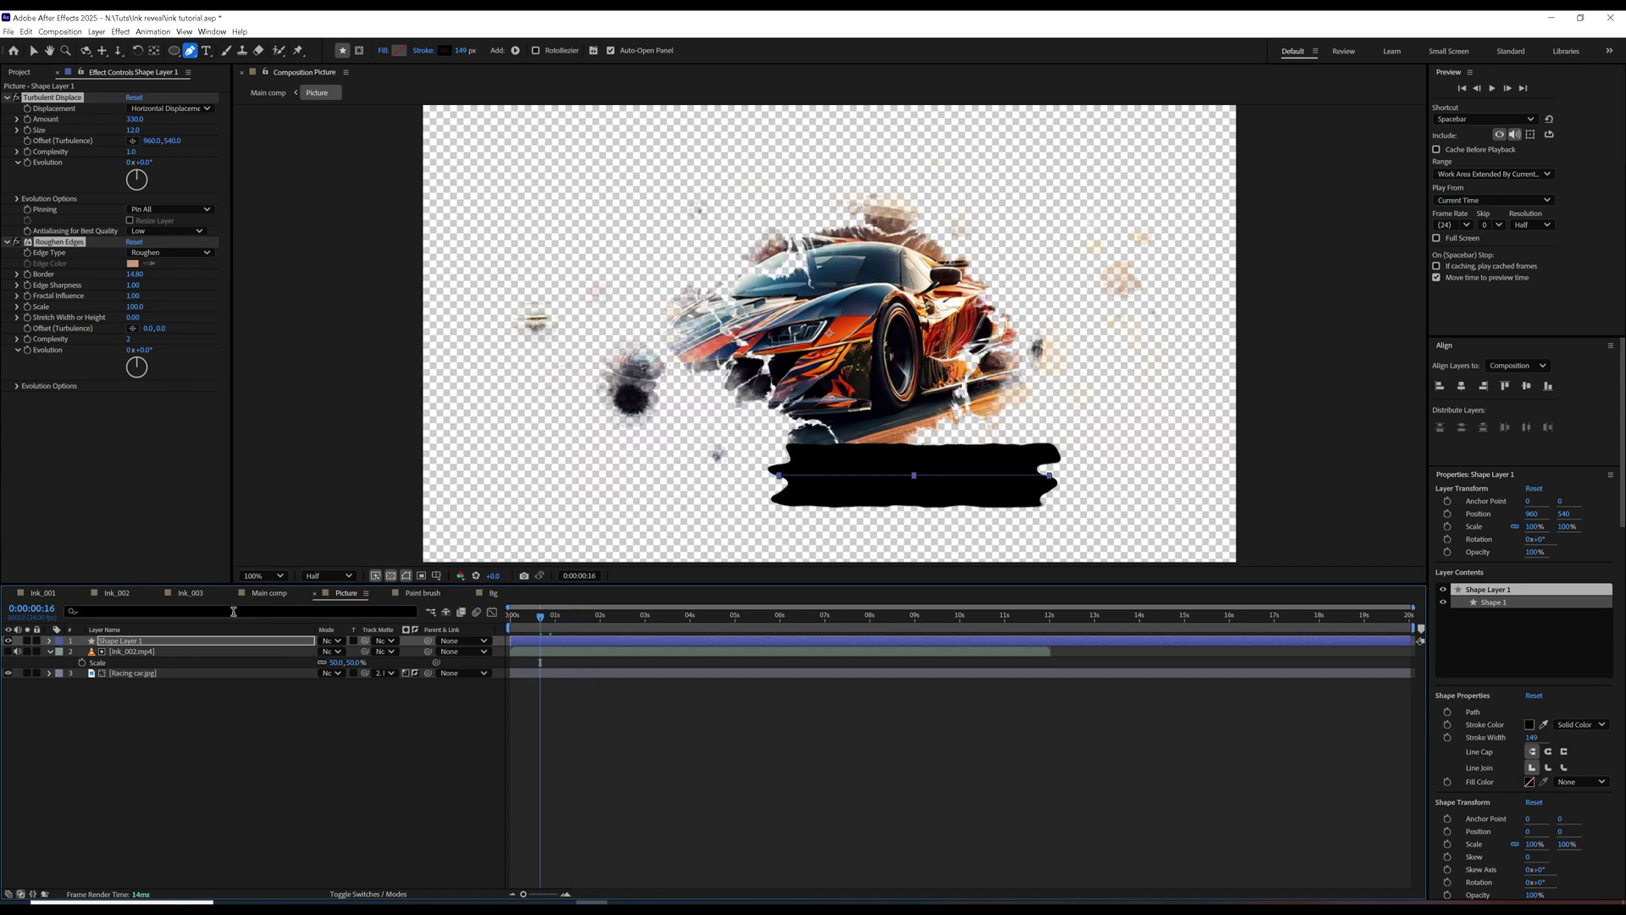
Copy the Pale Orange Solid 2 layer carrying the Fractal Noise effect from the Bg composition.
{"action": "left_click", "coordinate": [493, 593]}
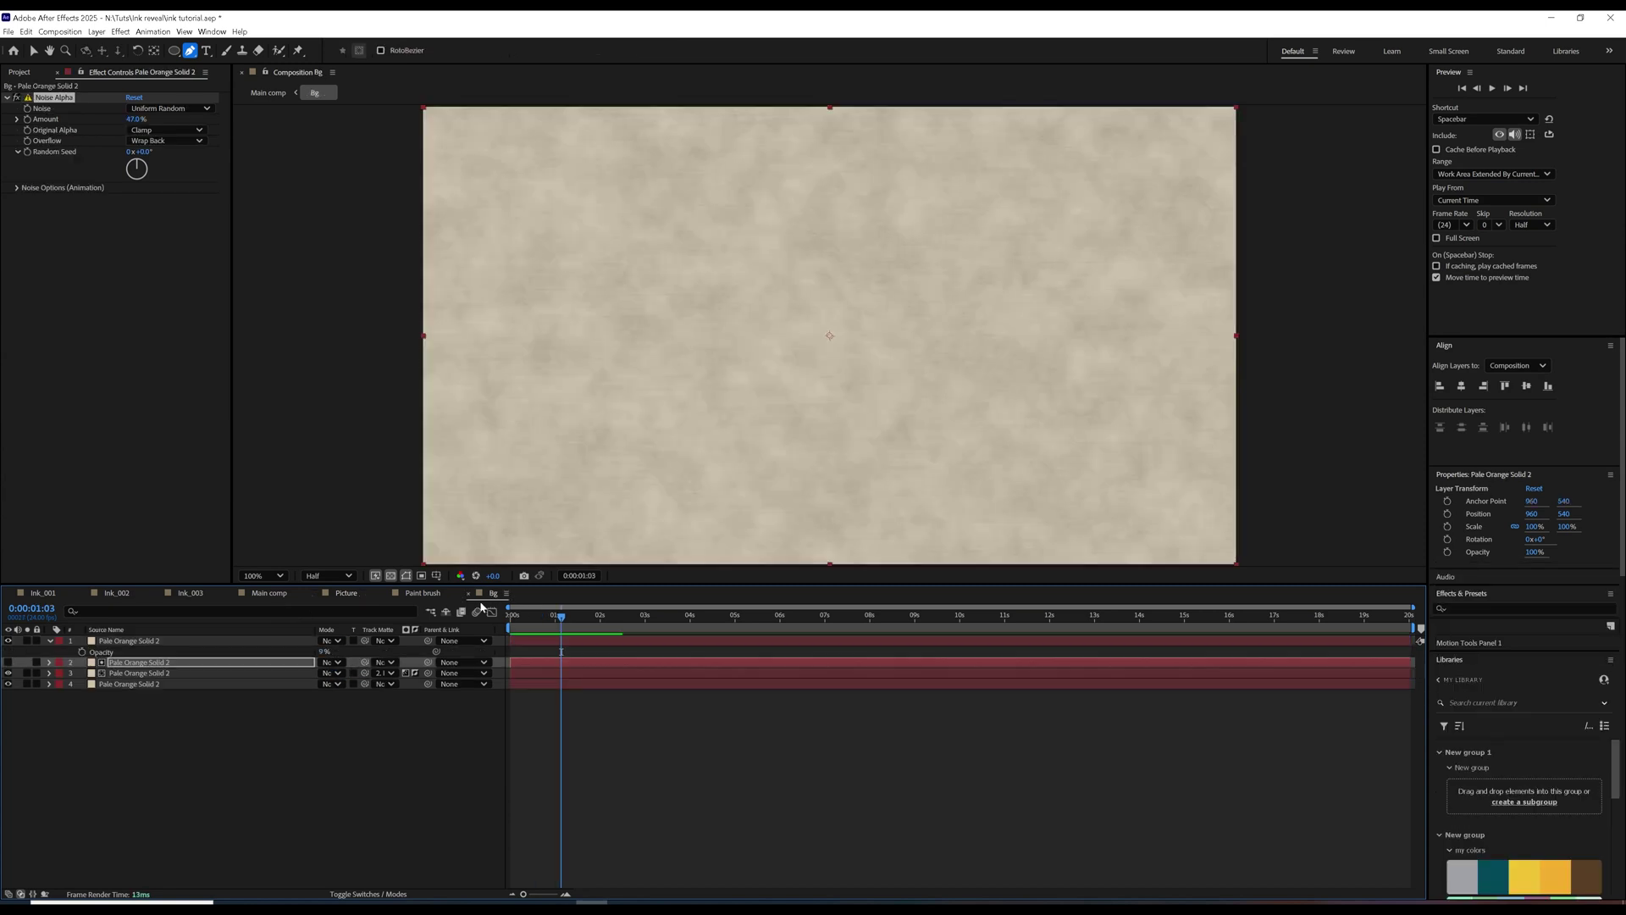
{"action": "left_click", "coordinate": [147, 674]}
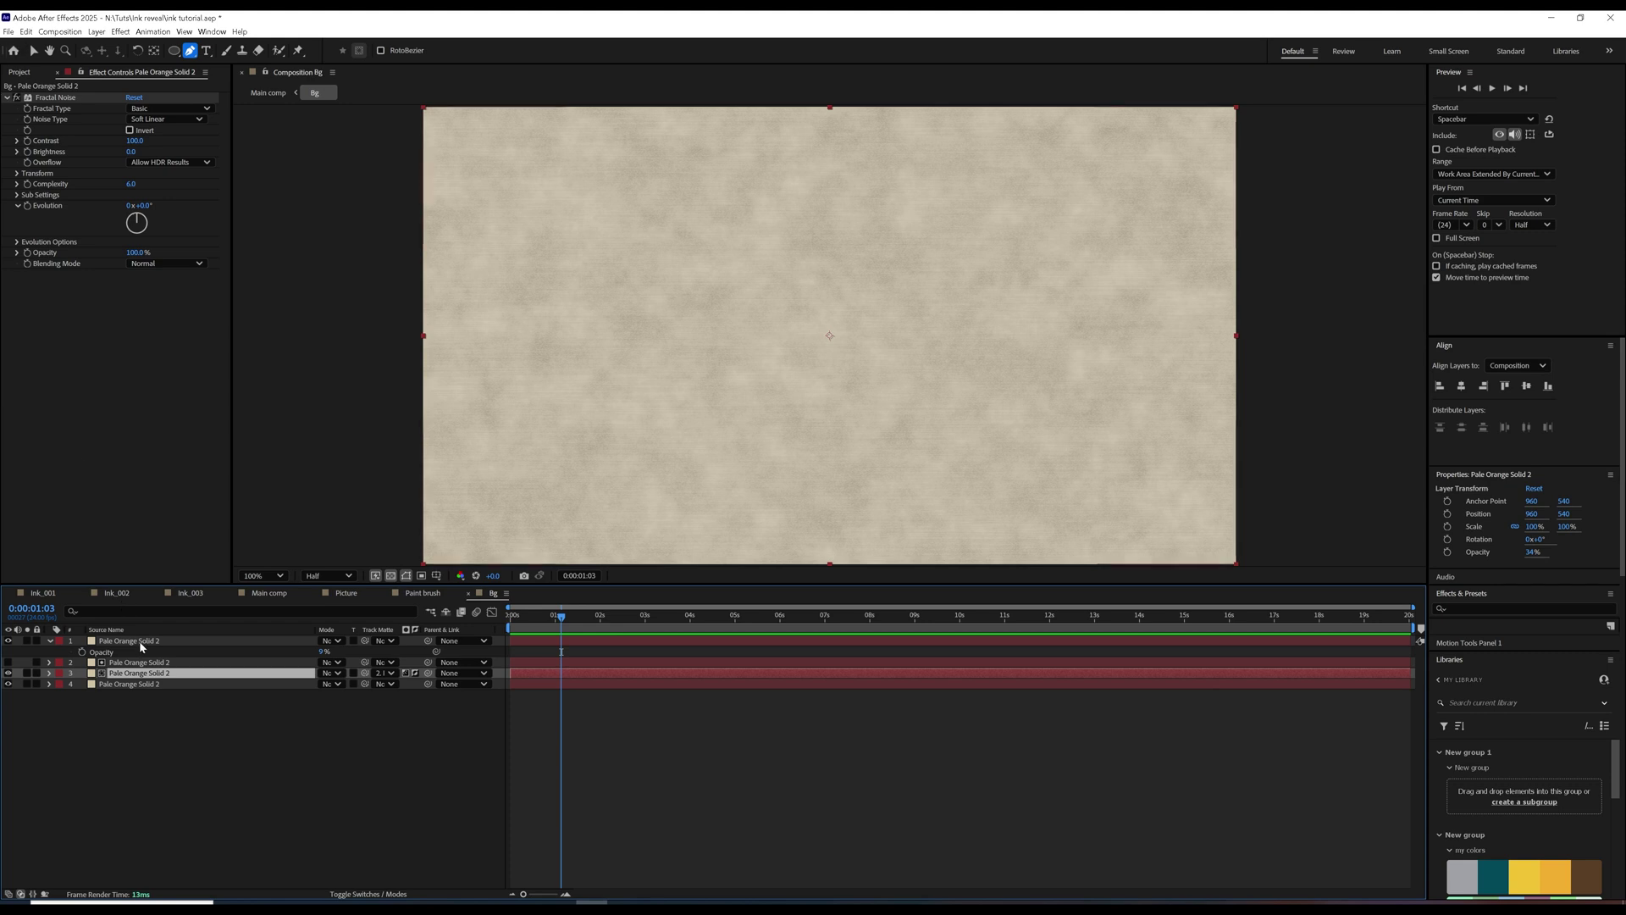
{"action": "left_click", "coordinate": [139, 684]}
{"action": "left_click", "coordinate": [132, 664]}
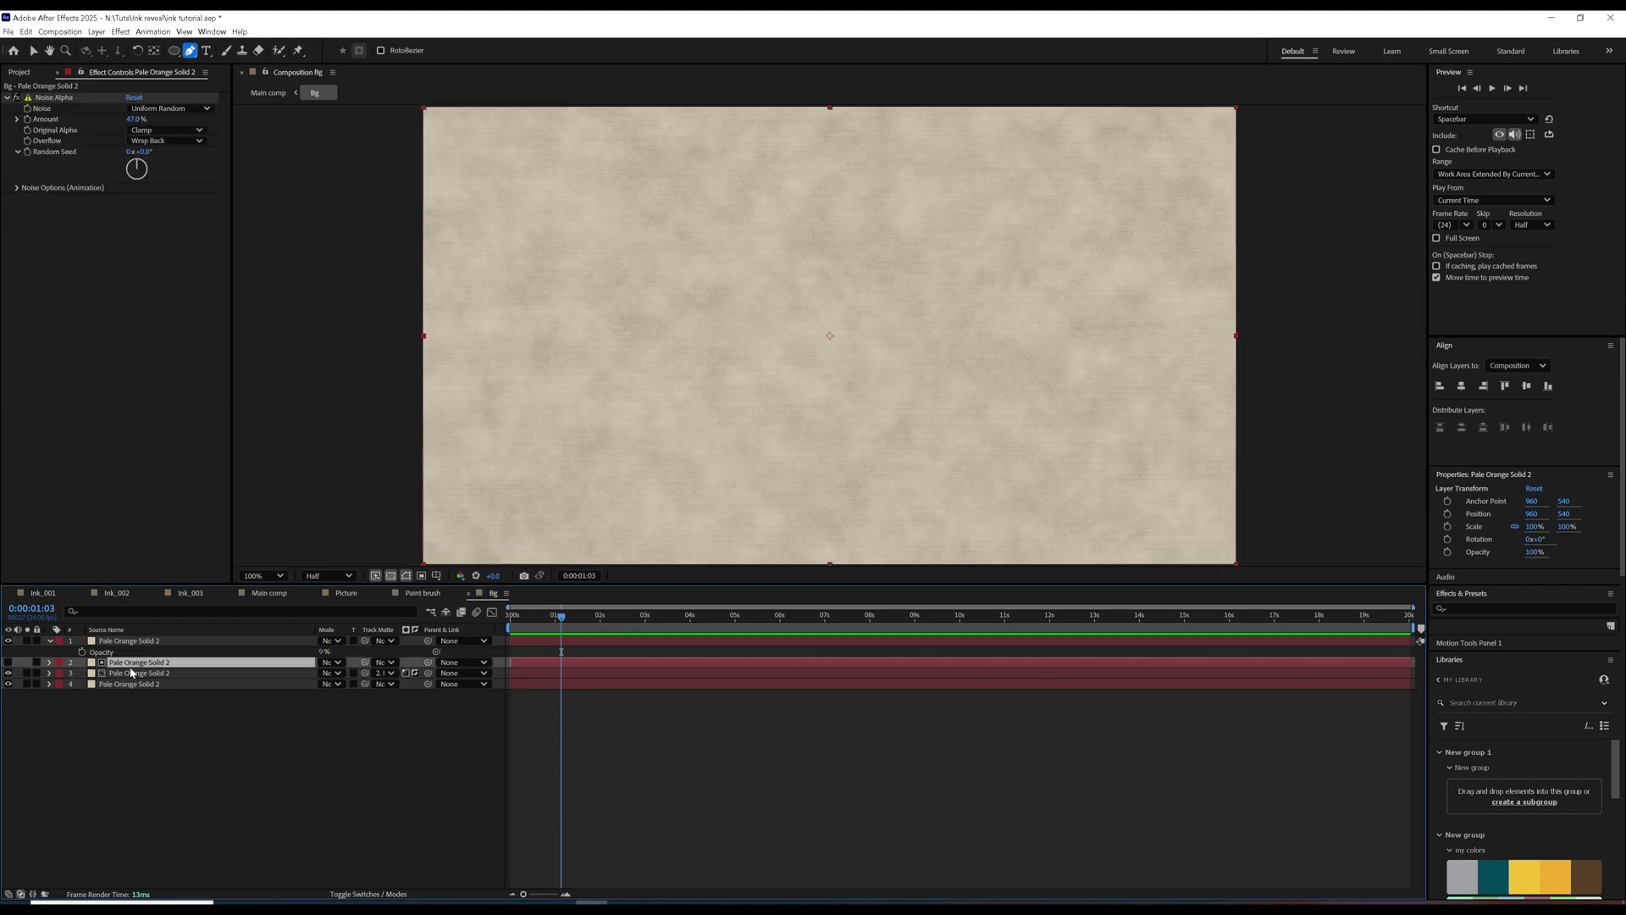
{"action": "left_click", "coordinate": [131, 673]}
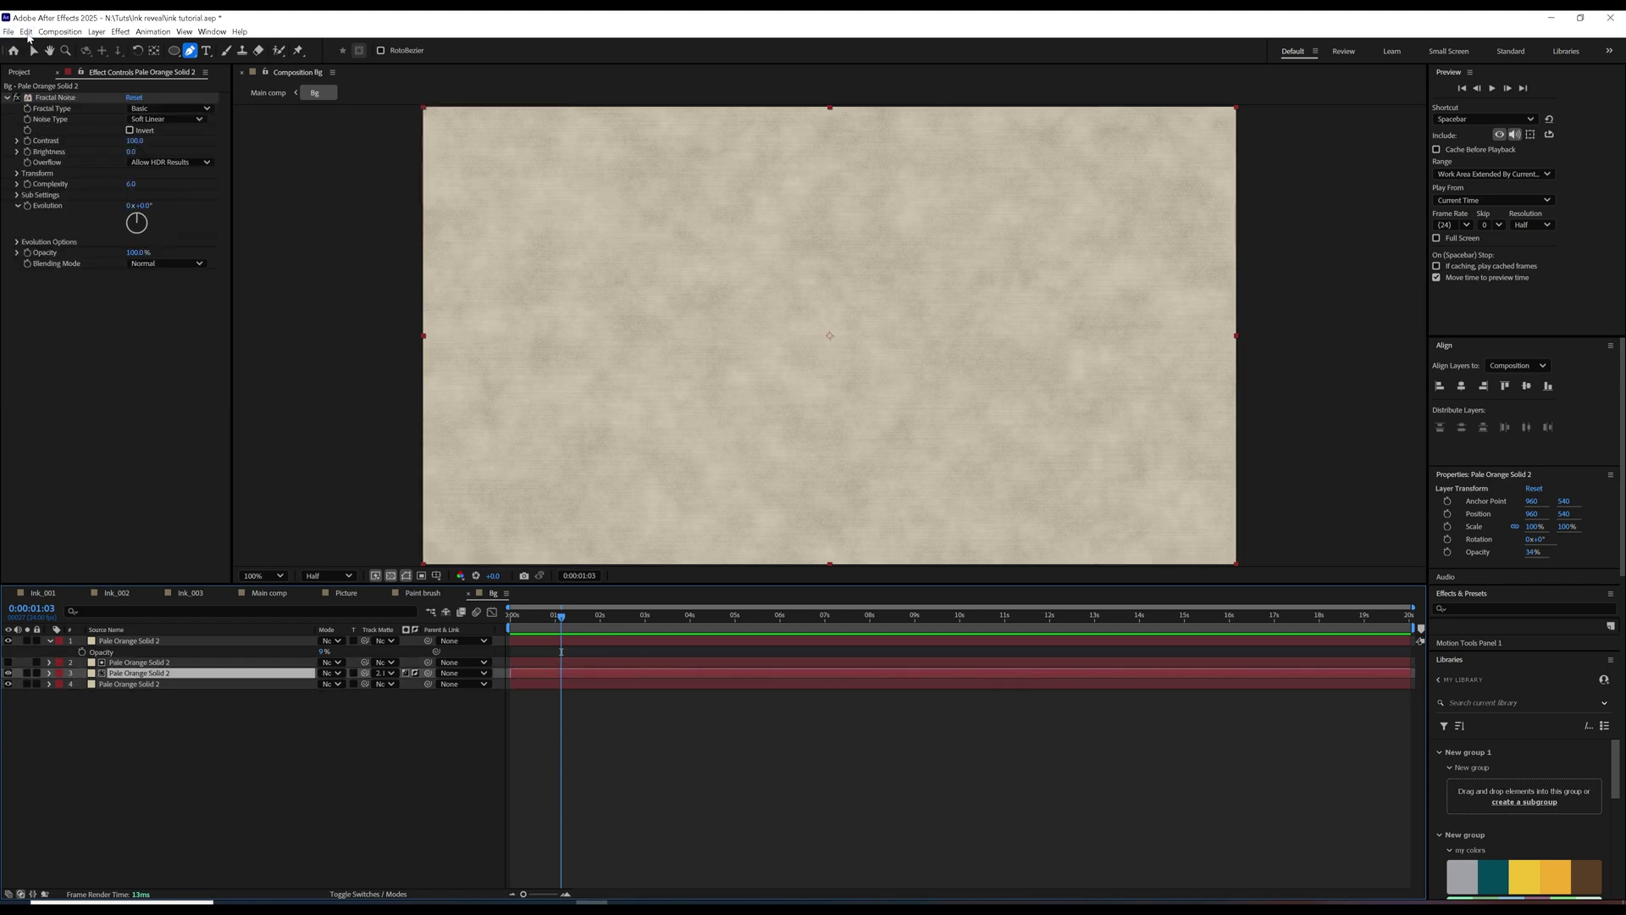
{"action": "left_click", "coordinate": [26, 31]}
{"action": "left_click", "coordinate": [44, 101]}
Paste the noise solid into the Picture composition and make it the track matte of Shape Layer 1.
{"action": "left_click", "coordinate": [343, 593]}
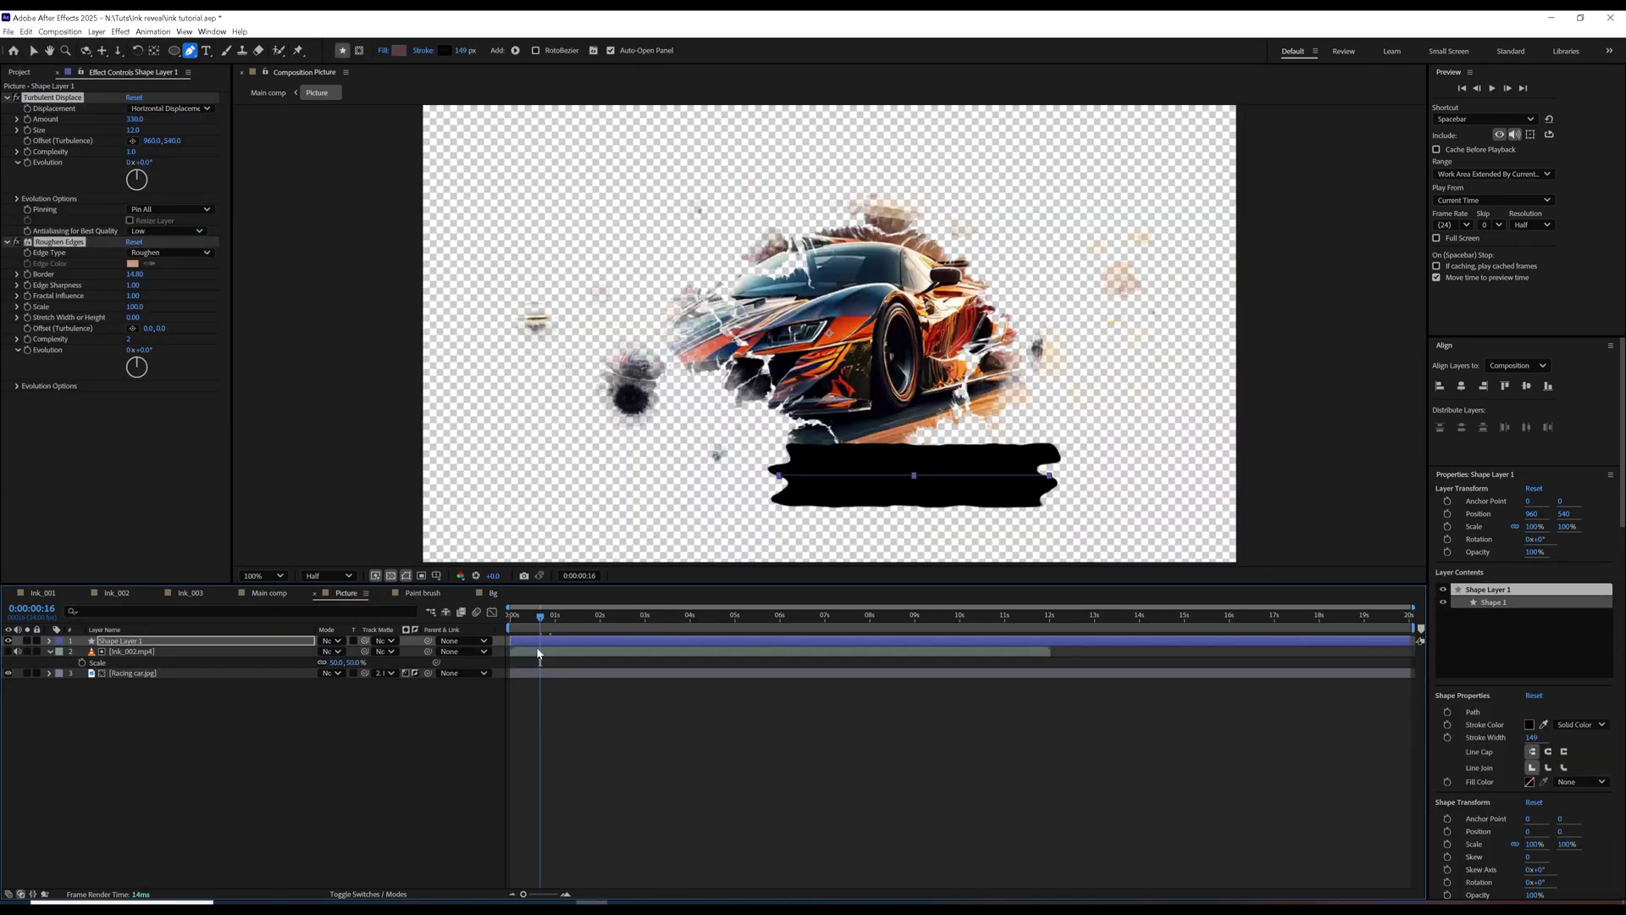
{"action": "left_click", "coordinate": [26, 31]}
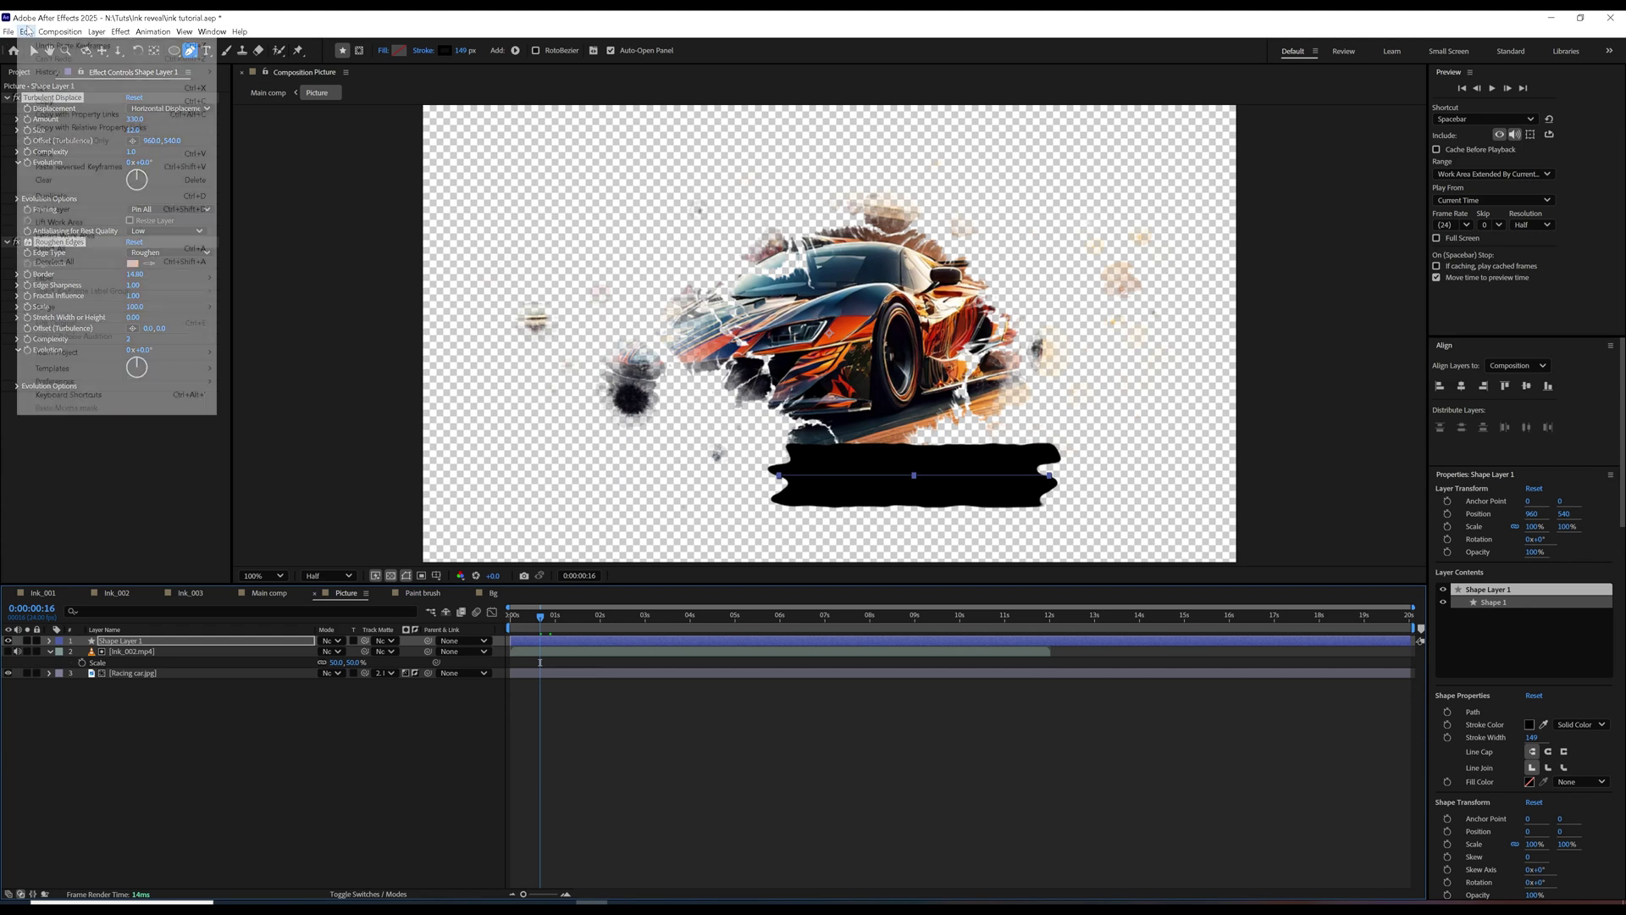
{"action": "left_click", "coordinate": [51, 156]}
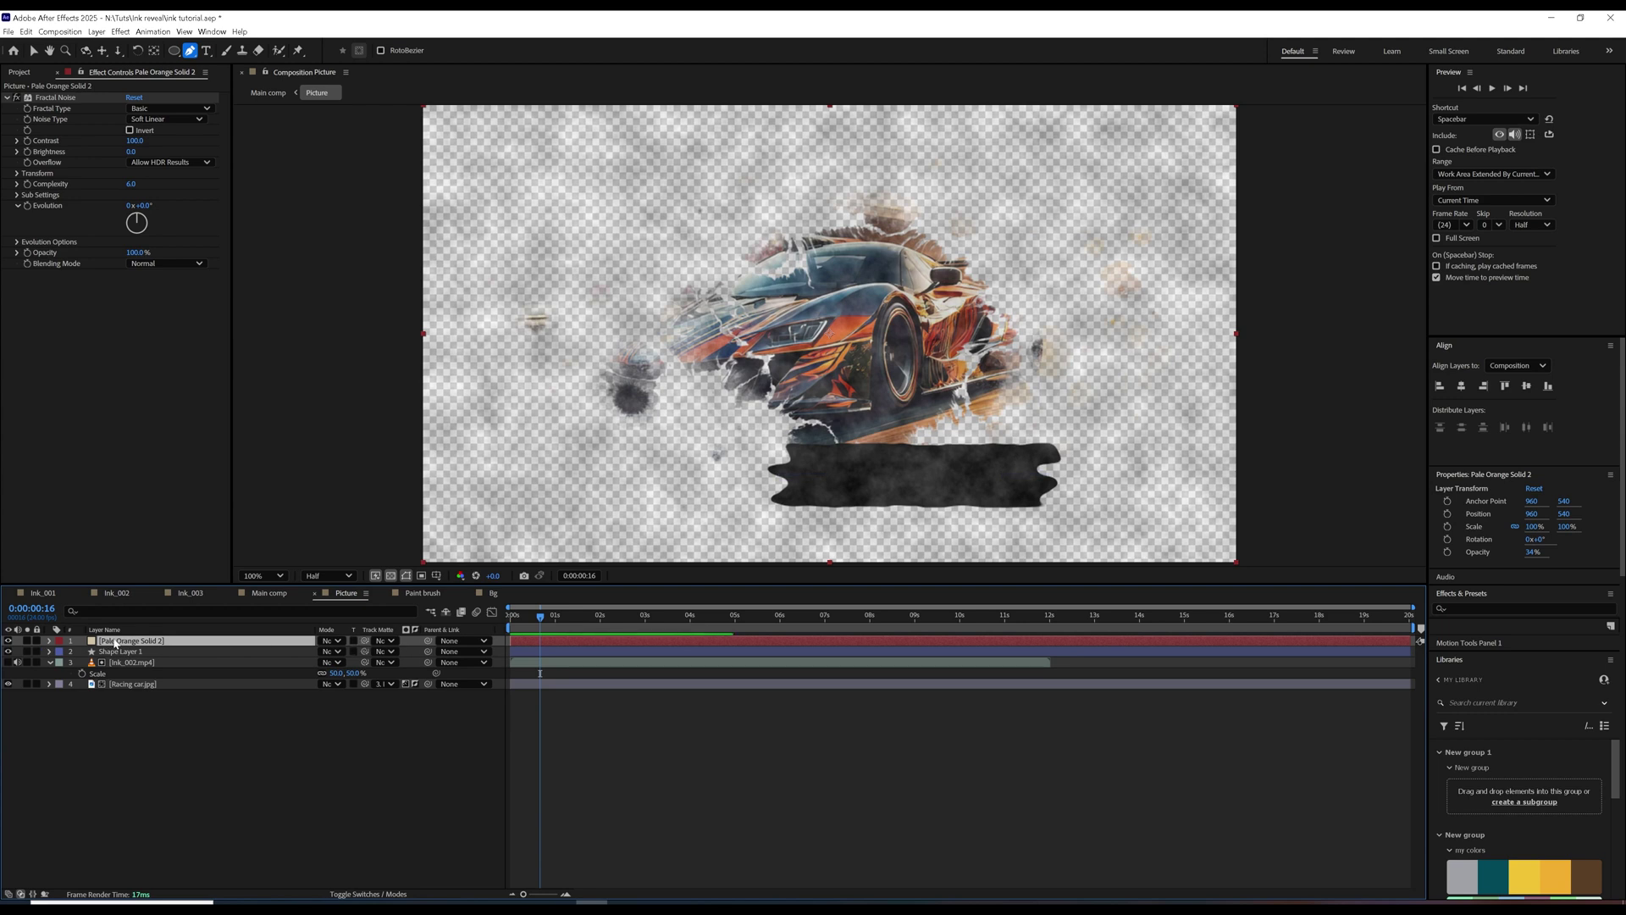
{"action": "left_click_drag", "start_coordinate": [365, 652], "coordinate": [286, 642]}
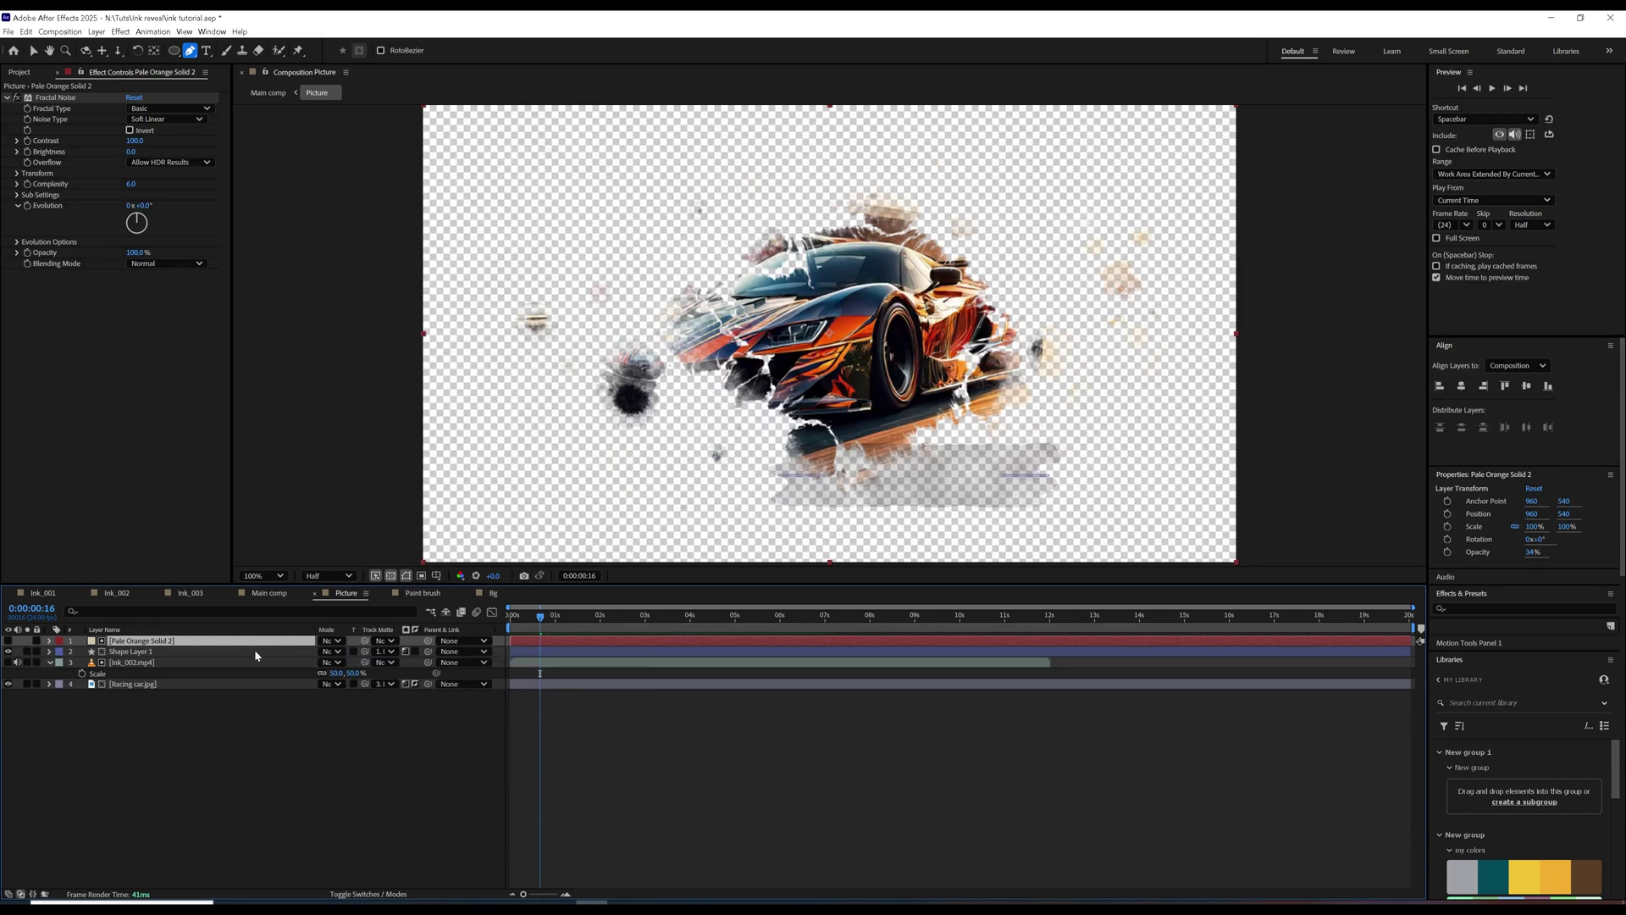
Set the noise solid's opacity to 100% and its Fractal Noise contrast to 178 and brightness to 30.
{"action": "key", "text": "t"}
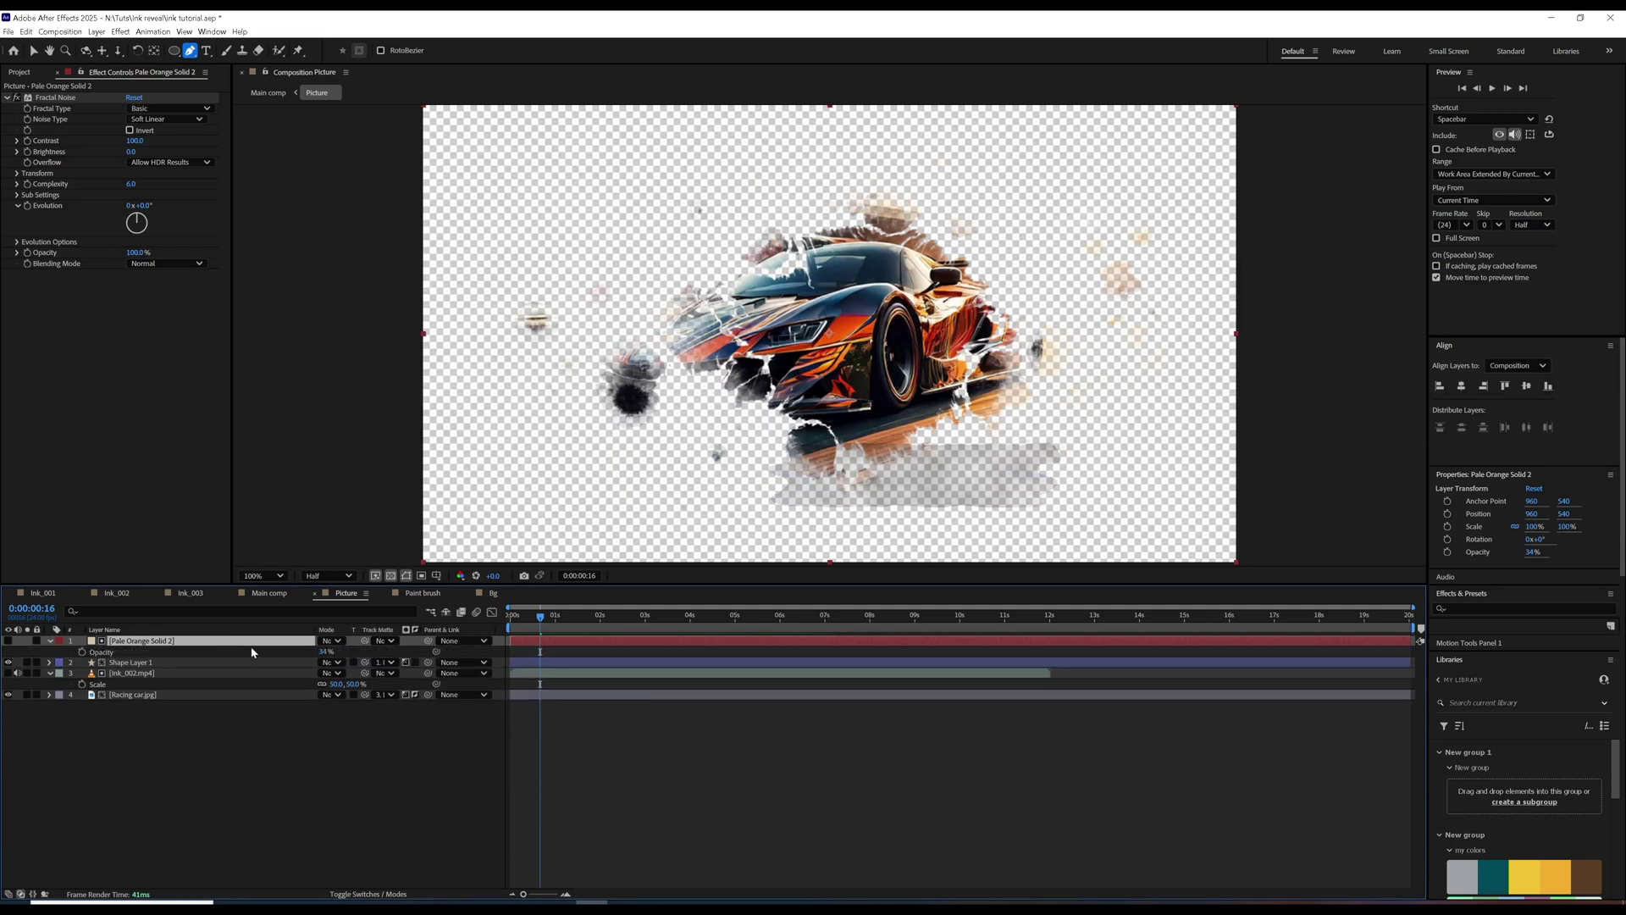
{"action": "left_click_drag", "start_coordinate": [327, 651], "coordinate": [405, 648]}
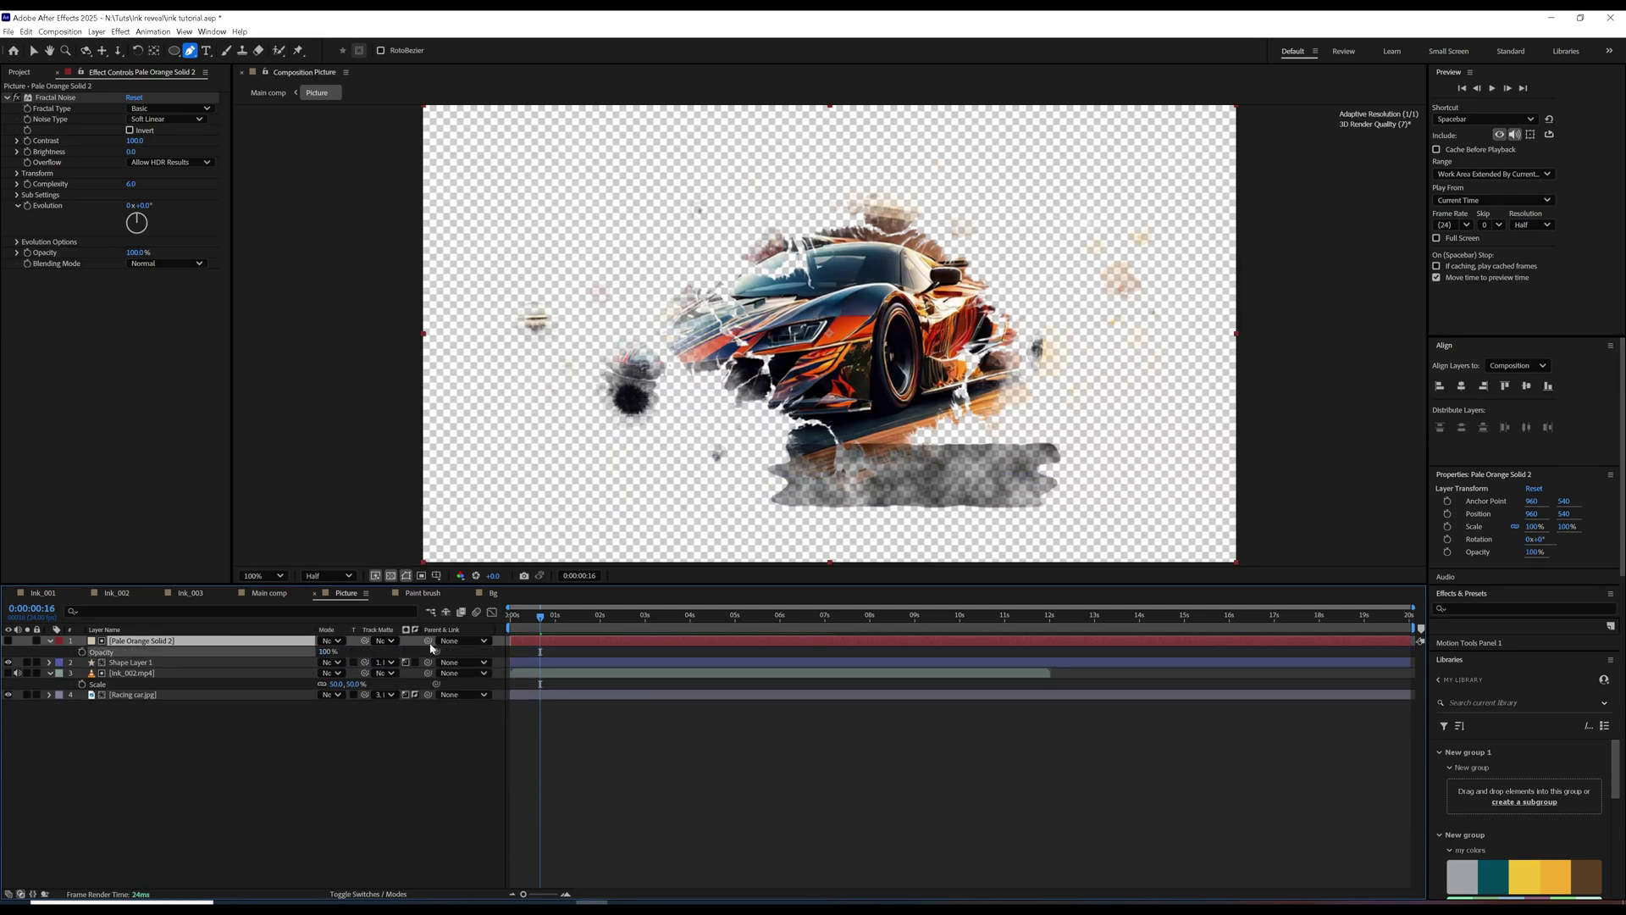
{"action": "left_click", "coordinate": [218, 643]}
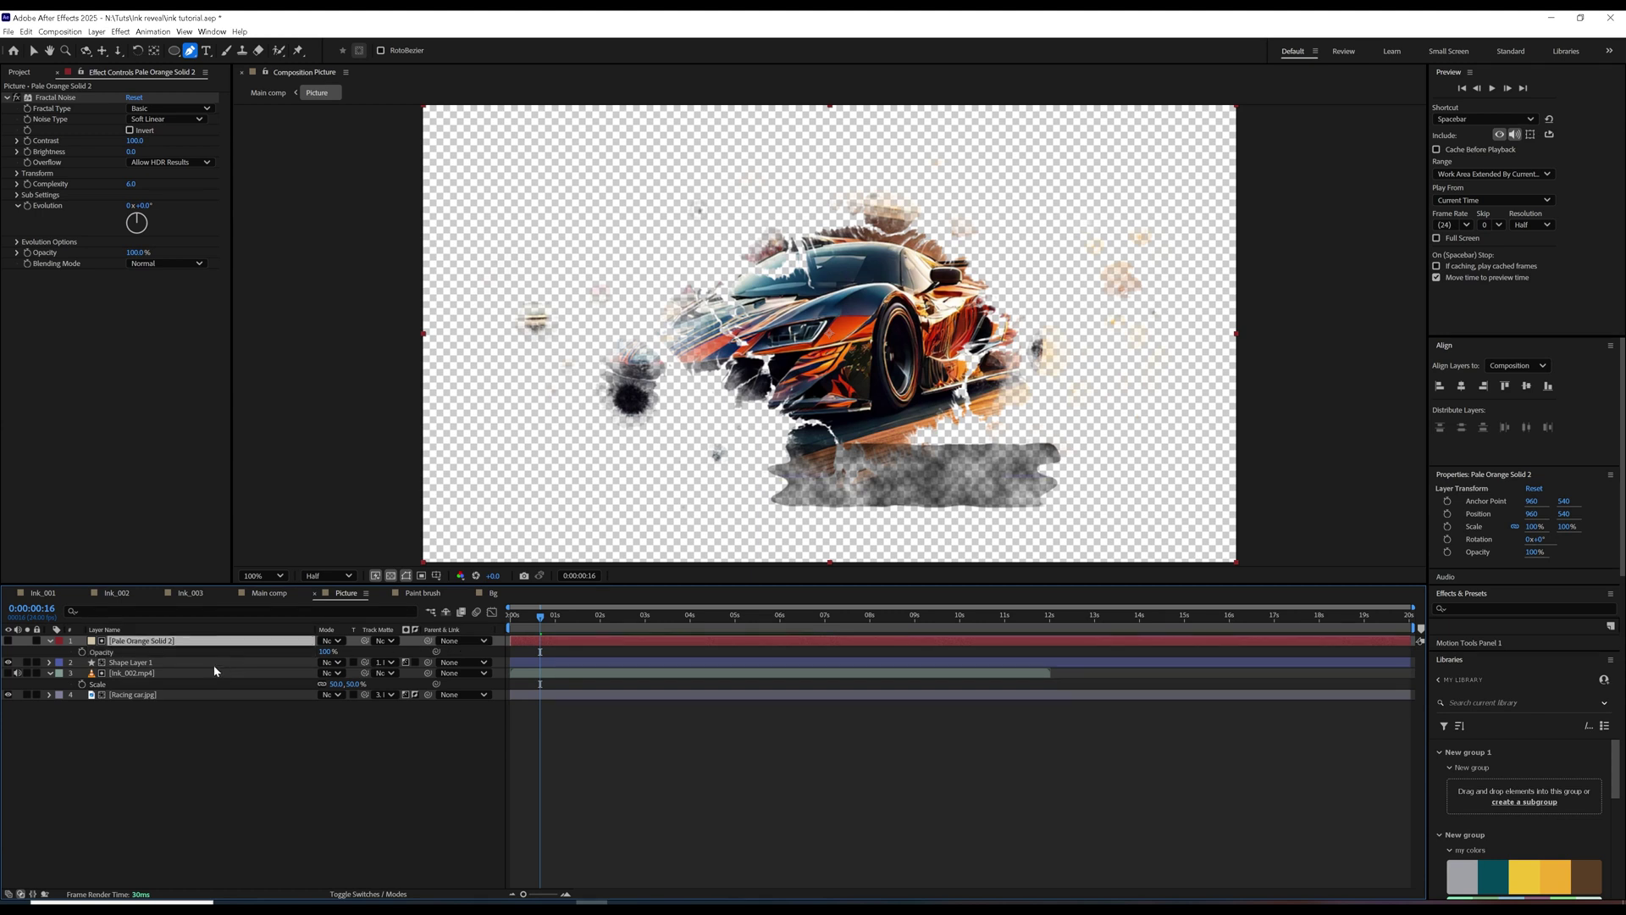
{"action": "mouse_move", "coordinate": [134, 140]}
{"action": "left_mouse_down"}
{"action": "mouse_move", "coordinate": [180, 130]}
{"action": "mouse_move", "coordinate": [150, 152]}
{"action": "left_mouse_up"}
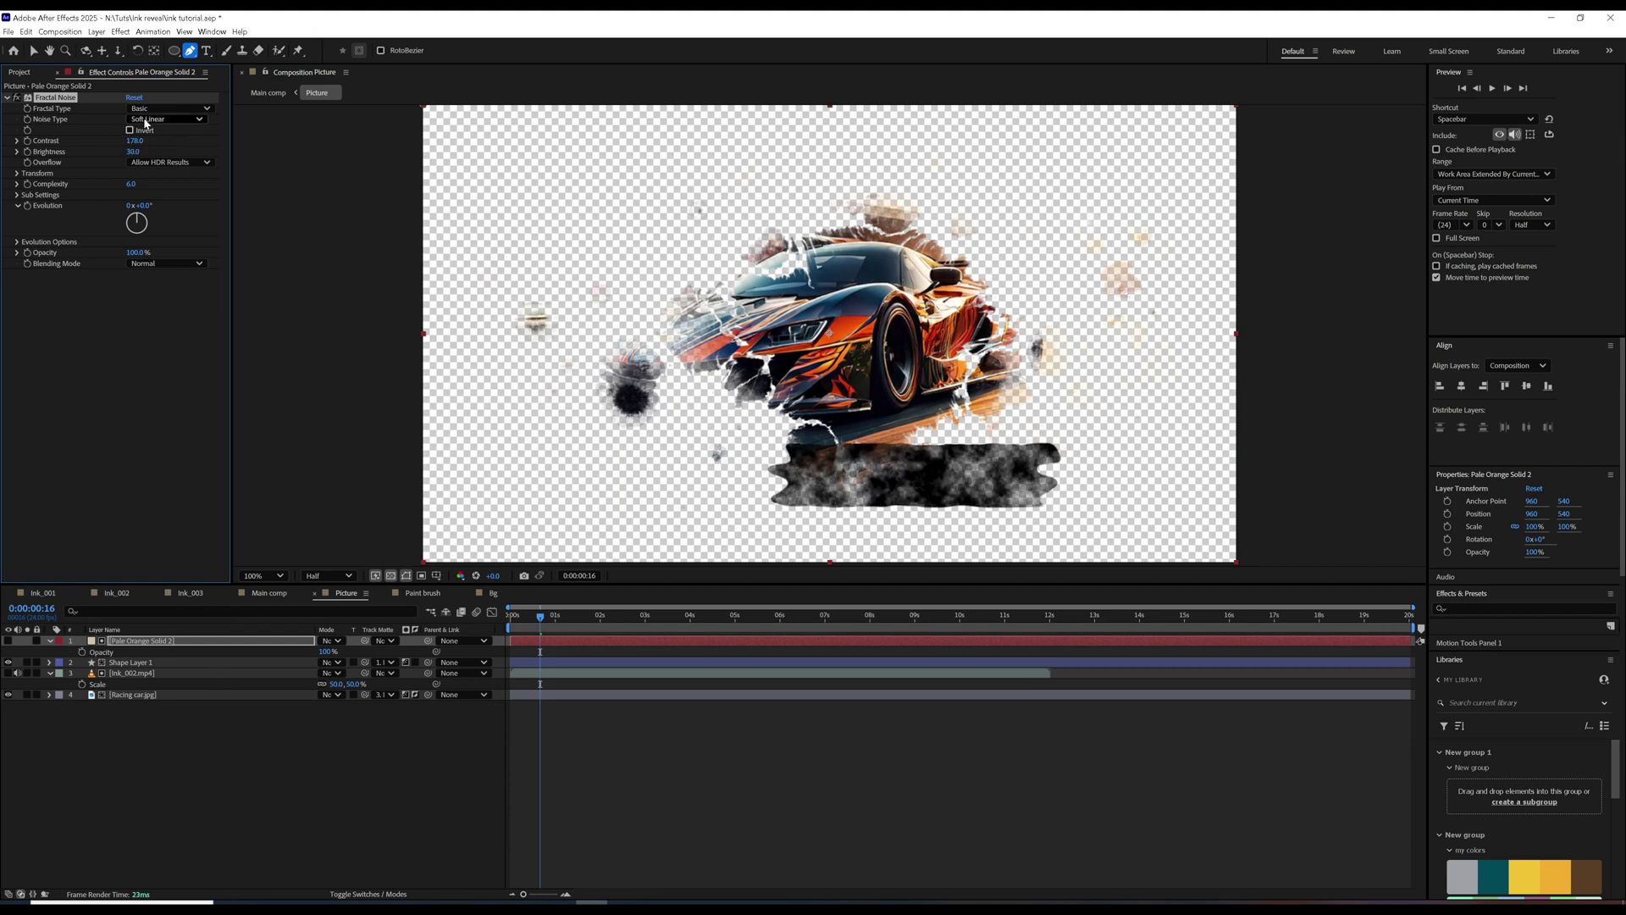
Turn off uniform scaling in the Fractal Noise transform, widen the noise horizontally and set the scale height to 13.
{"action": "left_click", "coordinate": [18, 173]}
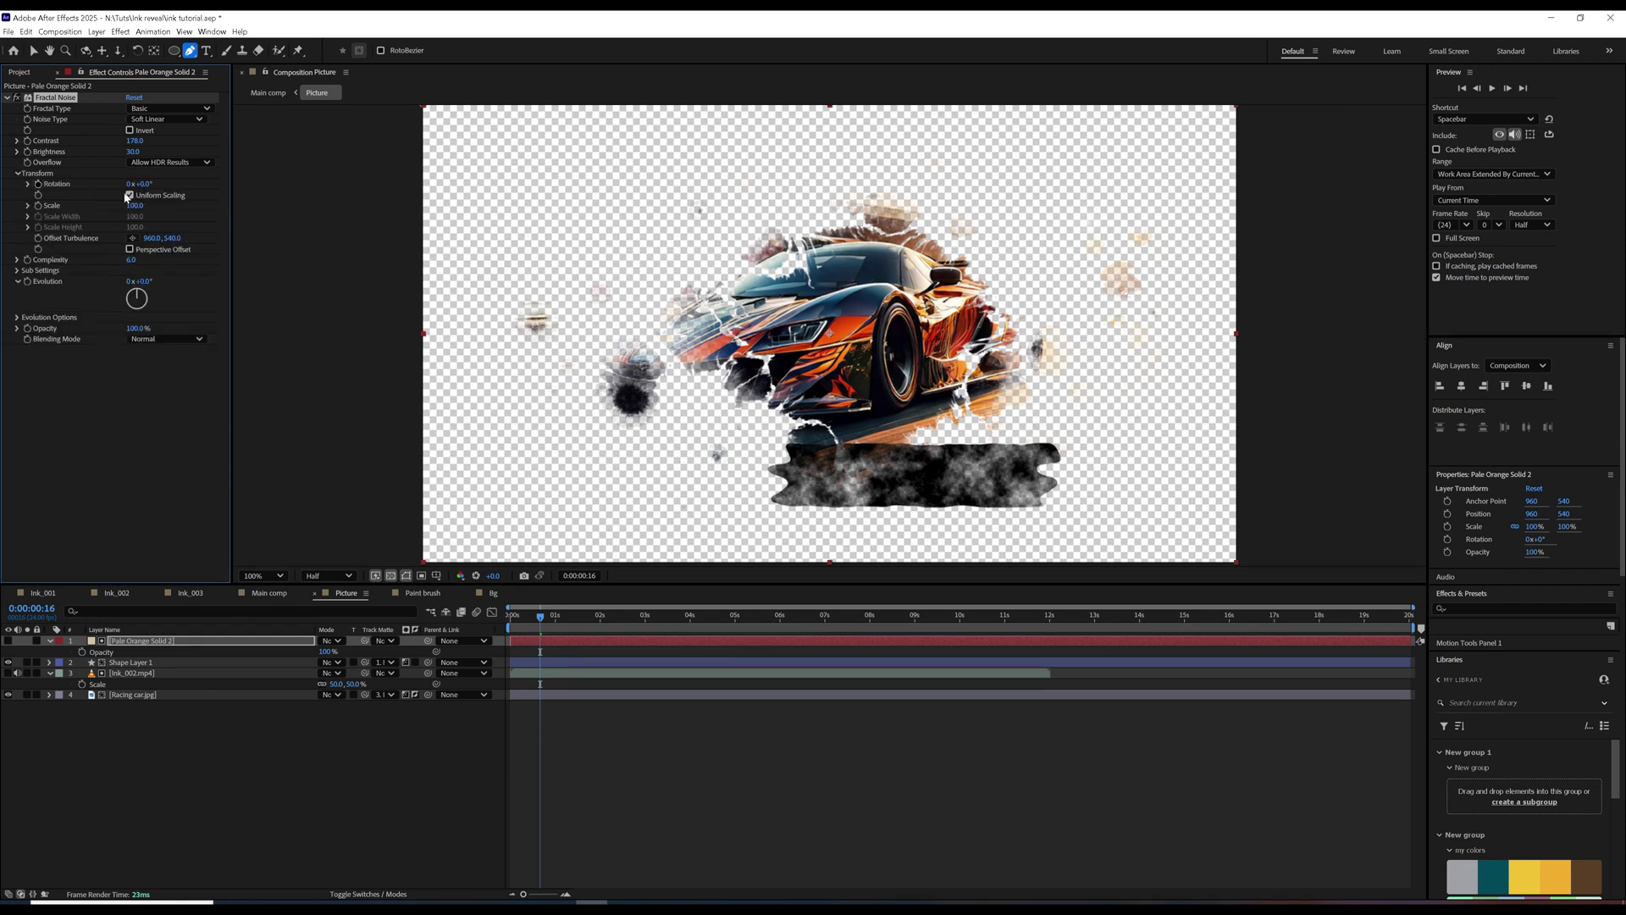
{"action": "left_click", "coordinate": [28, 253]}
{"action": "left_click", "coordinate": [135, 254]}
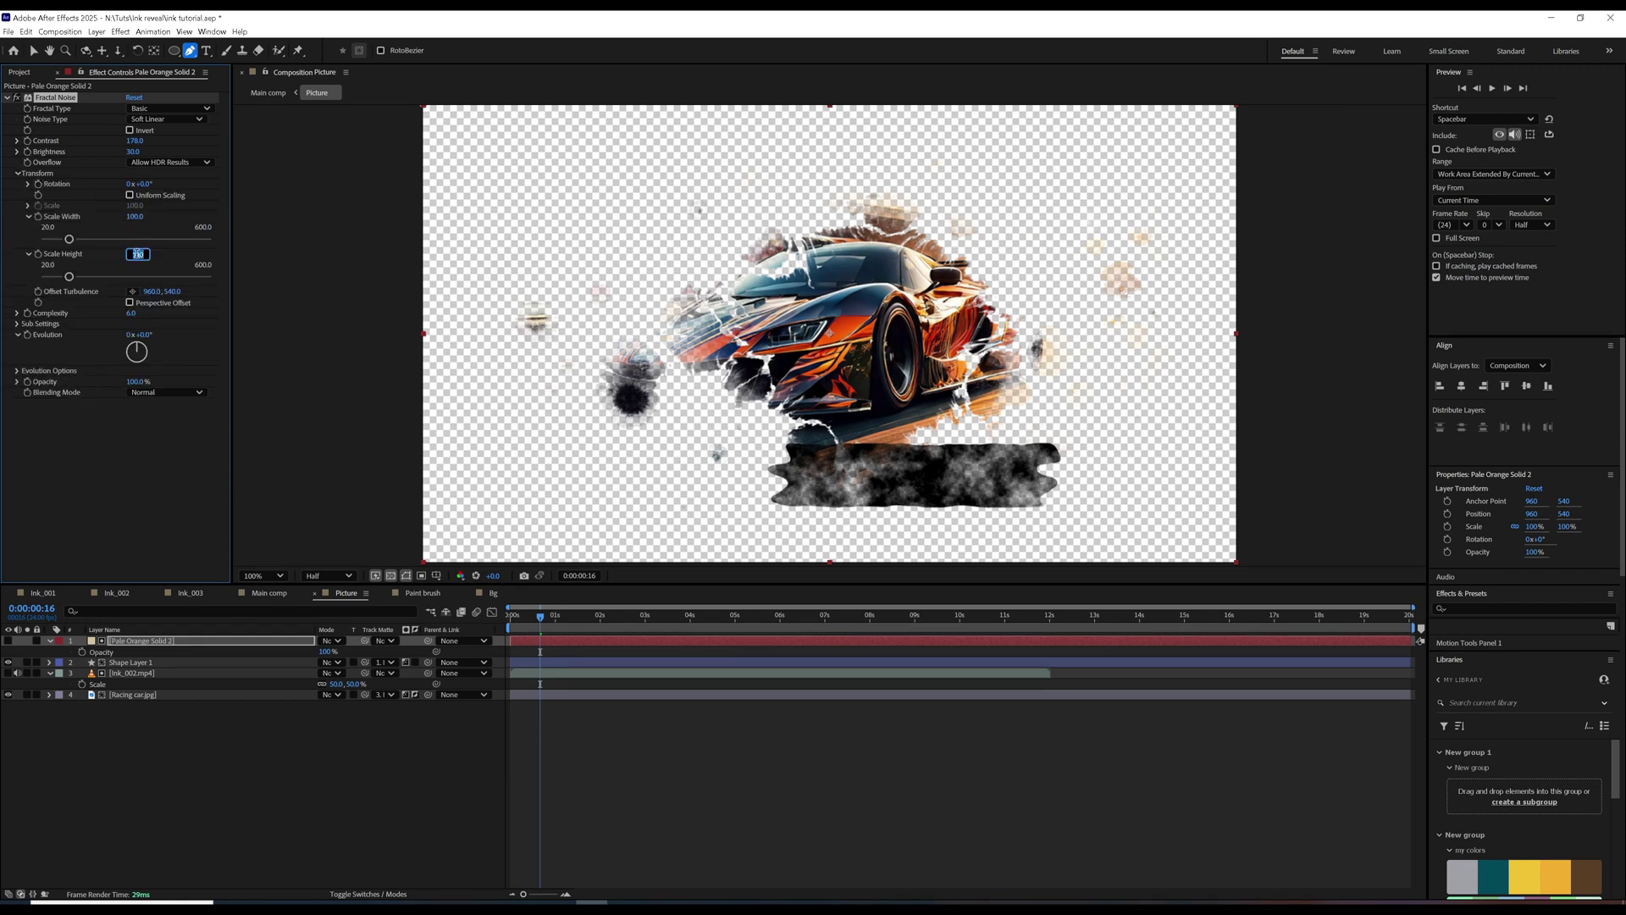
{"action": "type", "text": "1"}
{"action": "key", "text": "Return"}
{"action": "left_click_drag", "start_coordinate": [134, 216], "coordinate": [210, 212]}
{"action": "left_click_drag", "start_coordinate": [132, 254], "coordinate": [137, 254]}
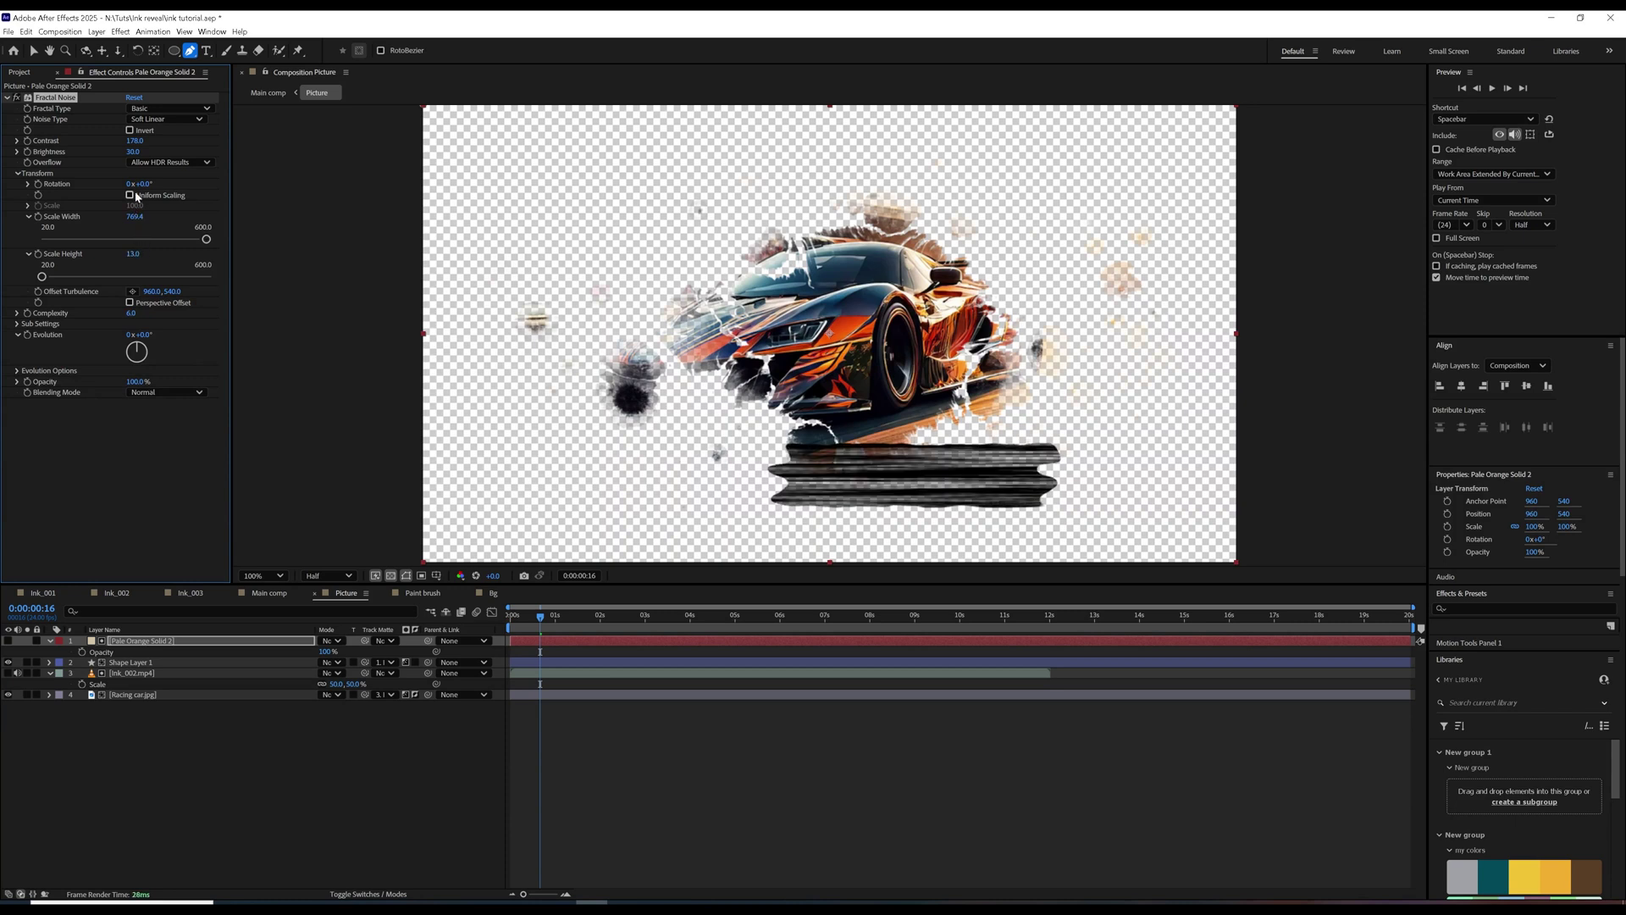
Set the Fractal Noise scale width to 1791.4, scale height to 8 and brightness to 53.
{"action": "mouse_move", "coordinate": [135, 216]}
{"action": "left_mouse_down"}
{"action": "mouse_move", "coordinate": [970, 96]}
{"action": "mouse_move", "coordinate": [720, 159]}
{"action": "left_mouse_up"}
{"action": "left_click", "coordinate": [137, 254]}
{"action": "key", "text": "Return"}
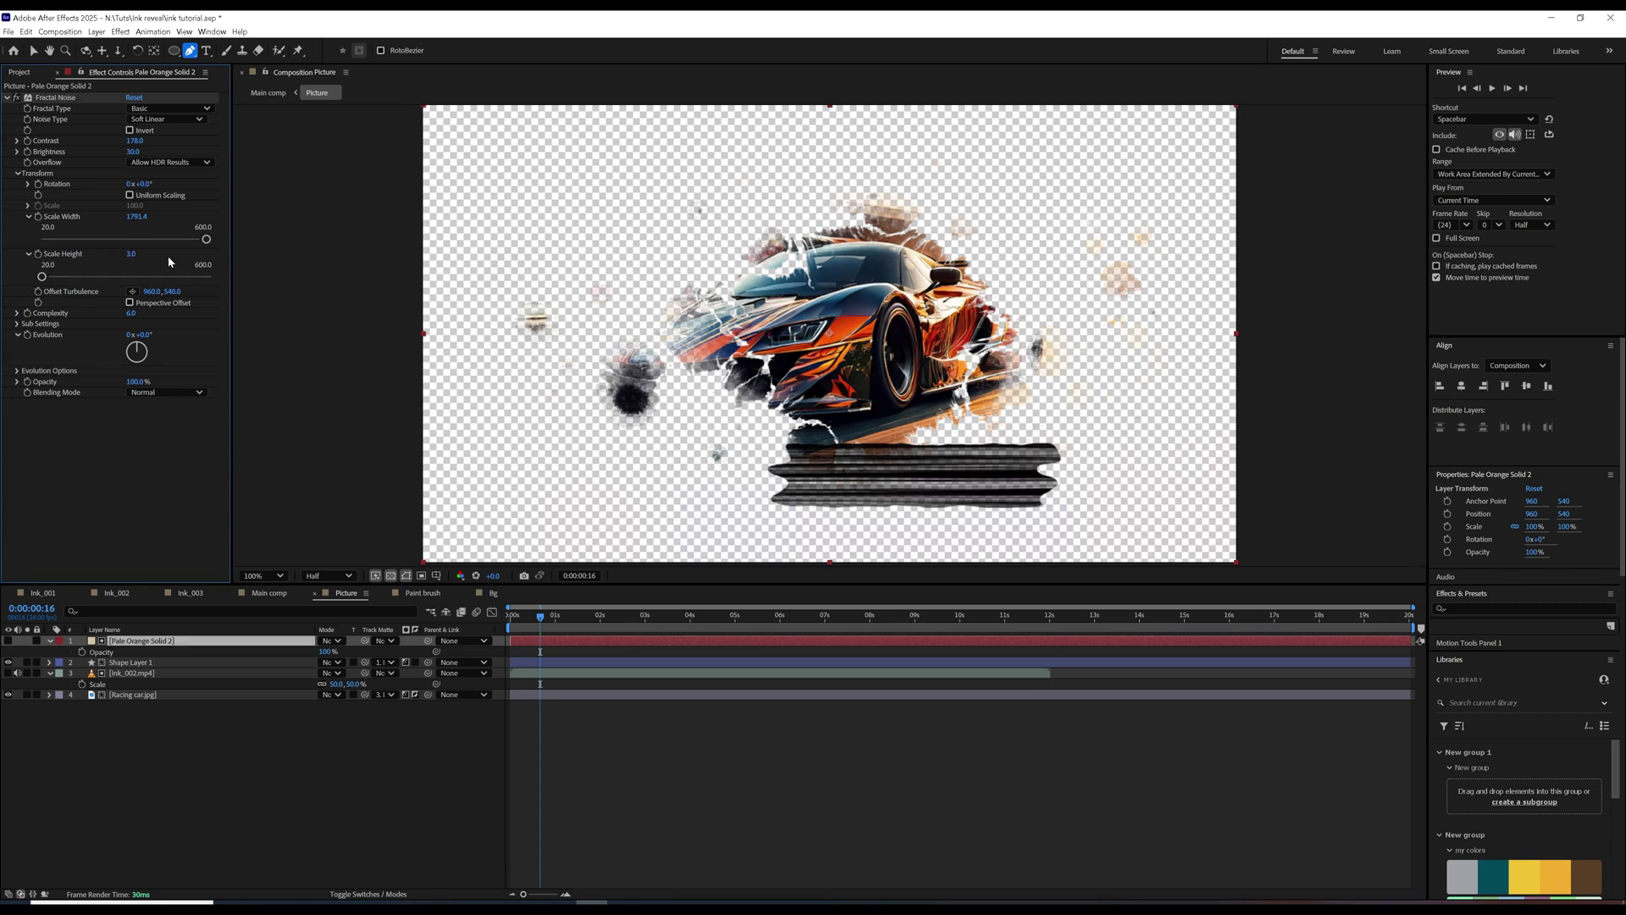
{"action": "left_click", "coordinate": [131, 254]}
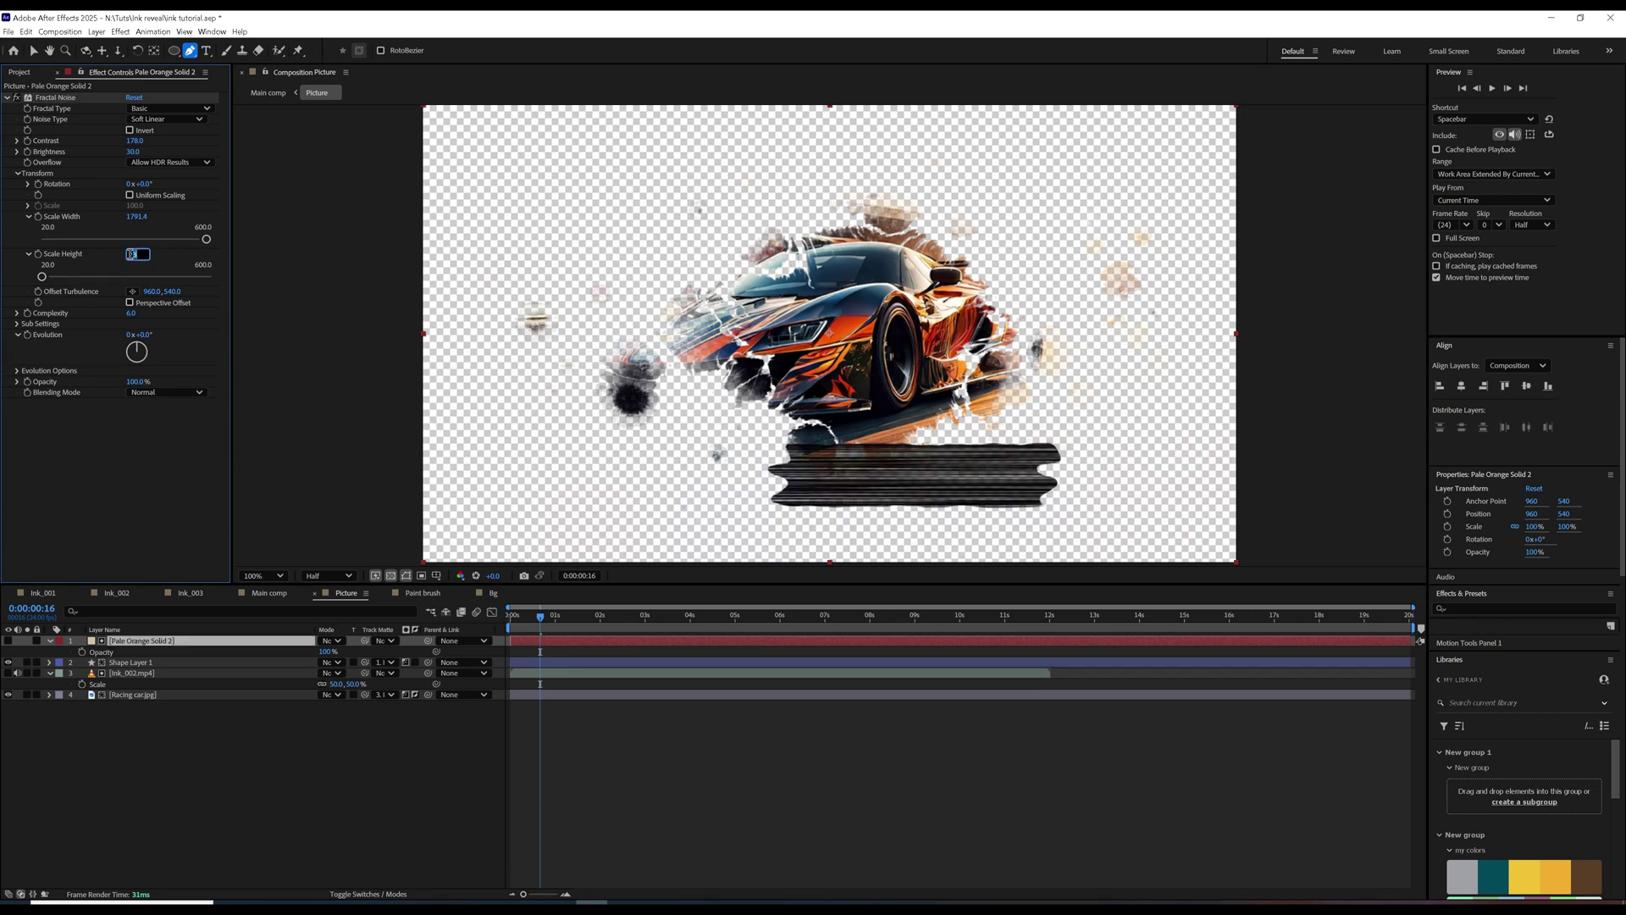
{"action": "type", "text": "8"}
{"action": "key", "text": "Return"}
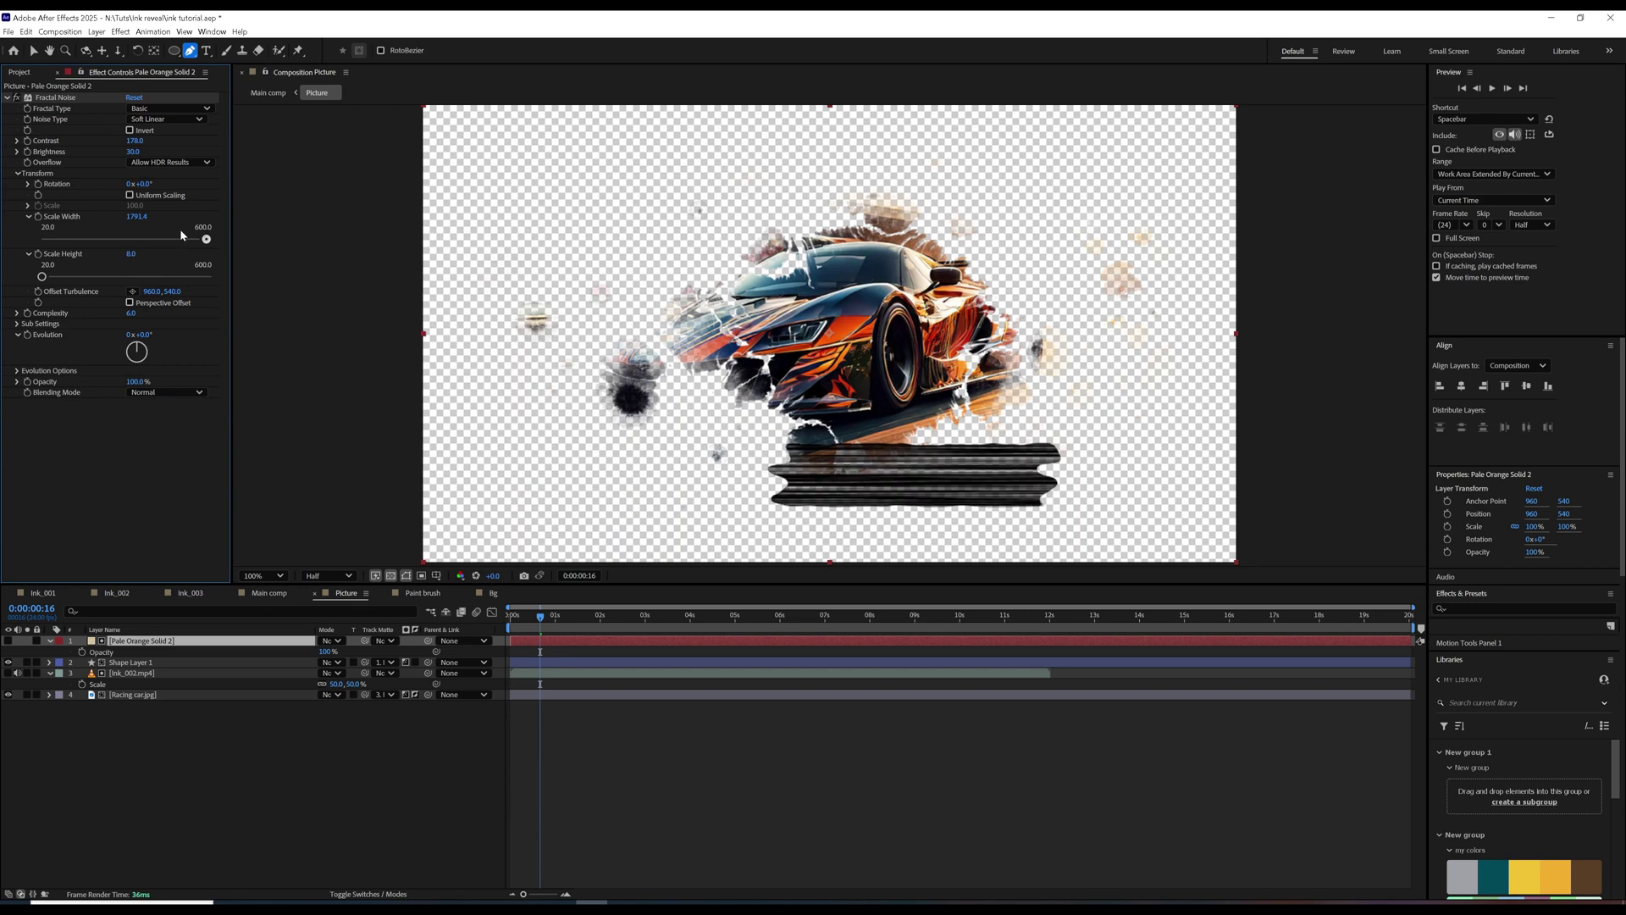
{"action": "left_click_drag", "start_coordinate": [139, 152], "coordinate": [149, 152]}
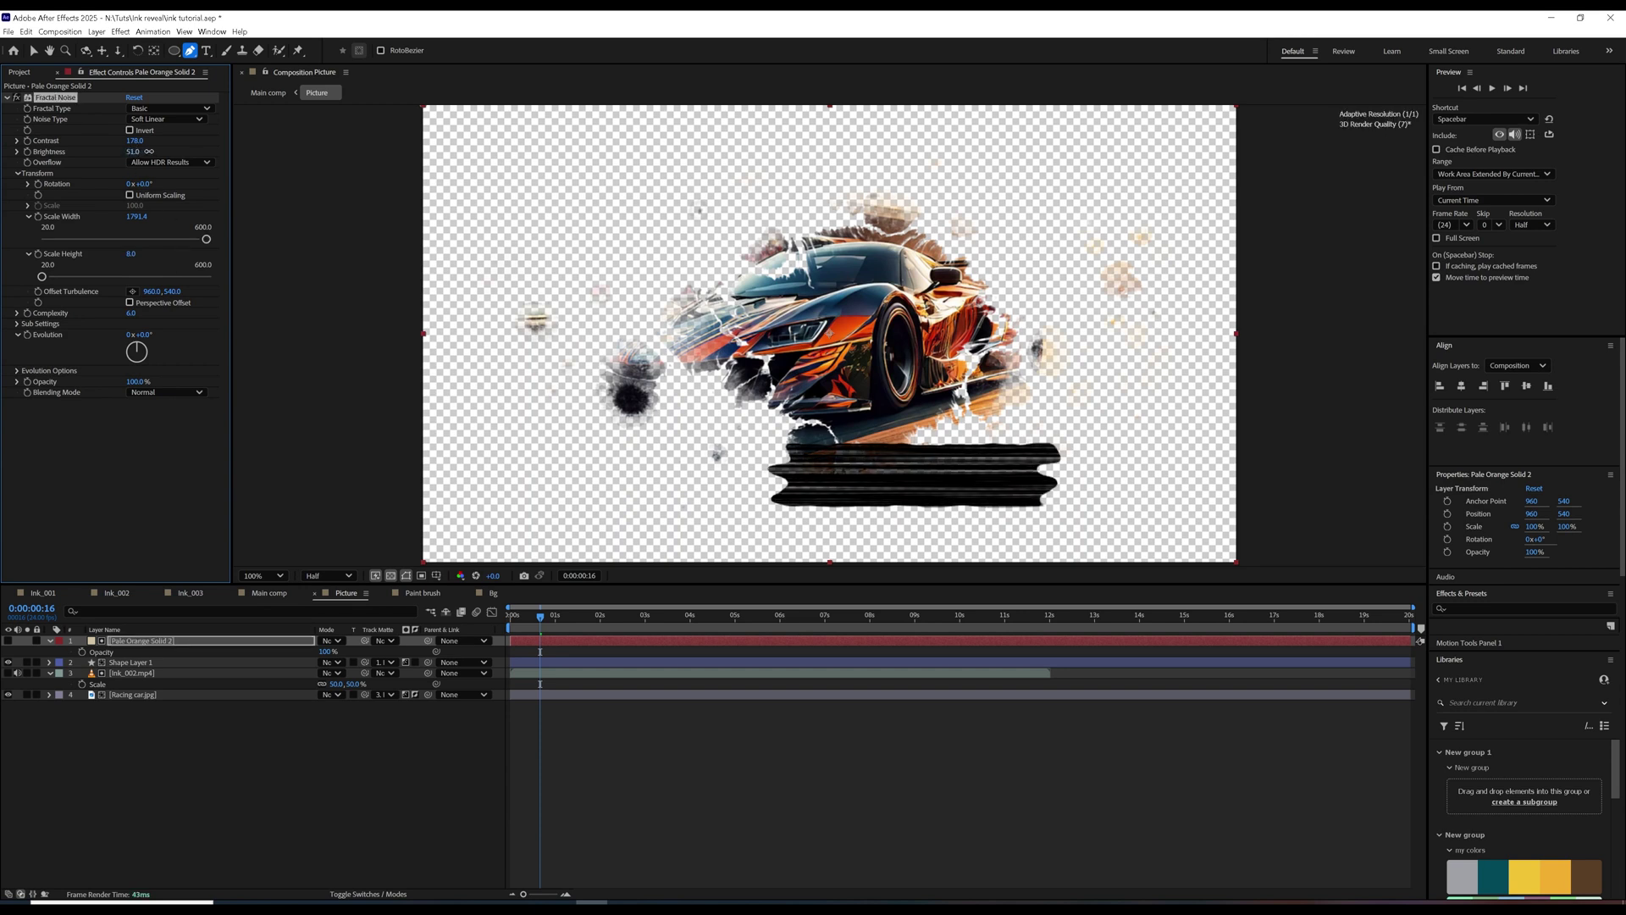
Pre-compose the noise solid and Shape Layer 1 as "Brush stroke", moving all attributes into the new composition.
{"action": "left_click", "coordinate": [159, 642]}
{"action": "left_click", "coordinate": [141, 663], "text": "ctrl"}
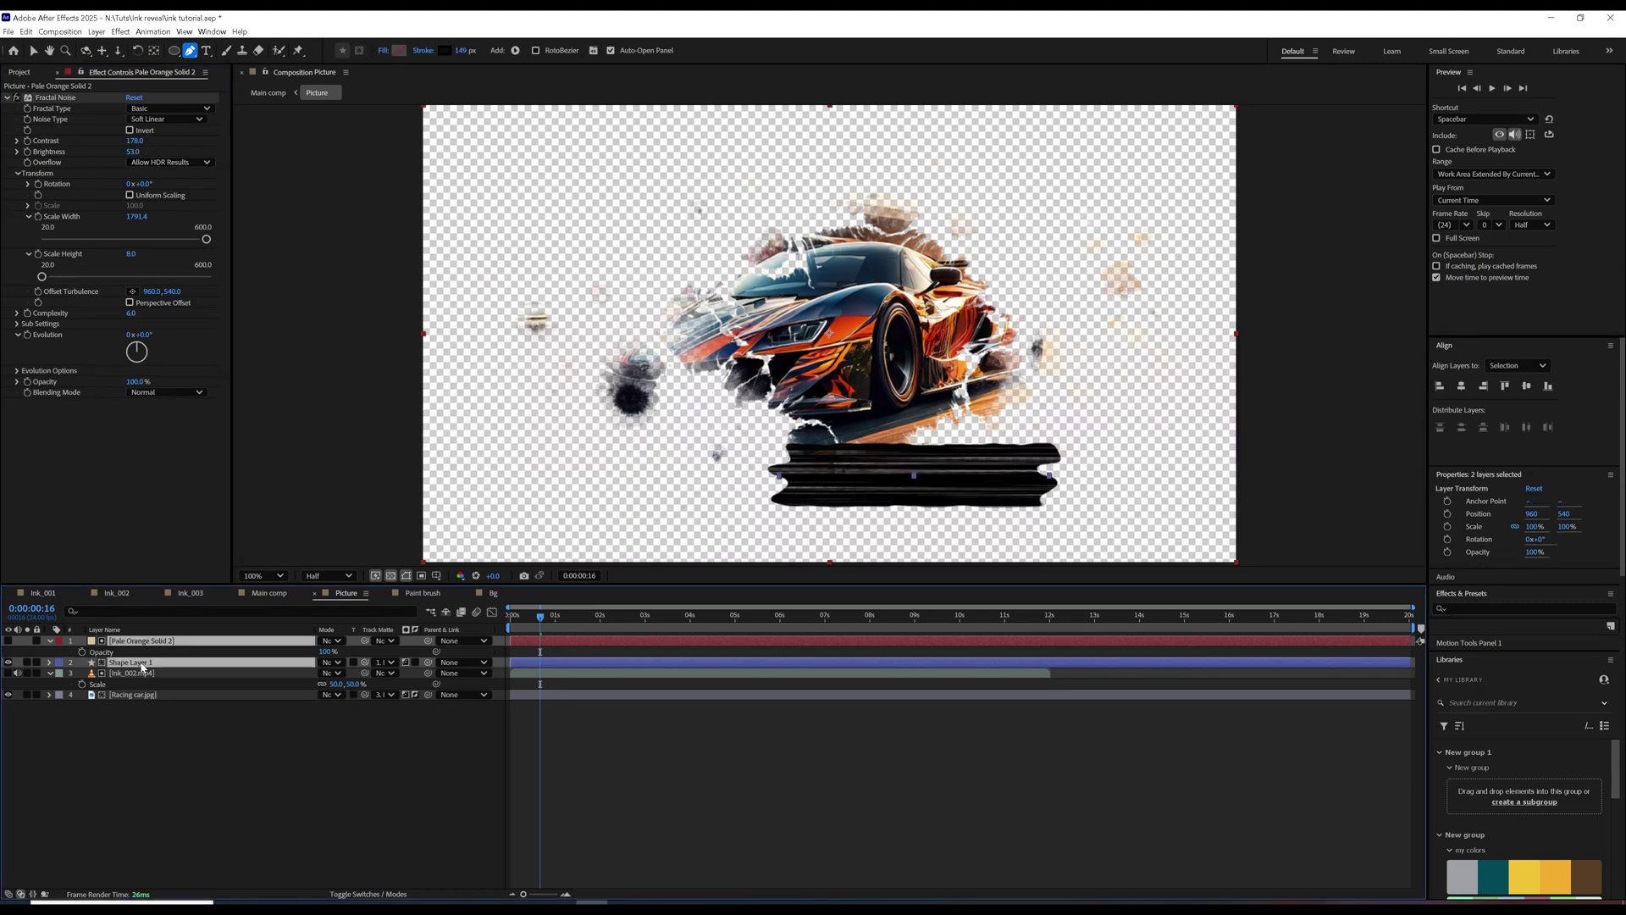
{"action": "key", "text": "ctrl+shift+c"}
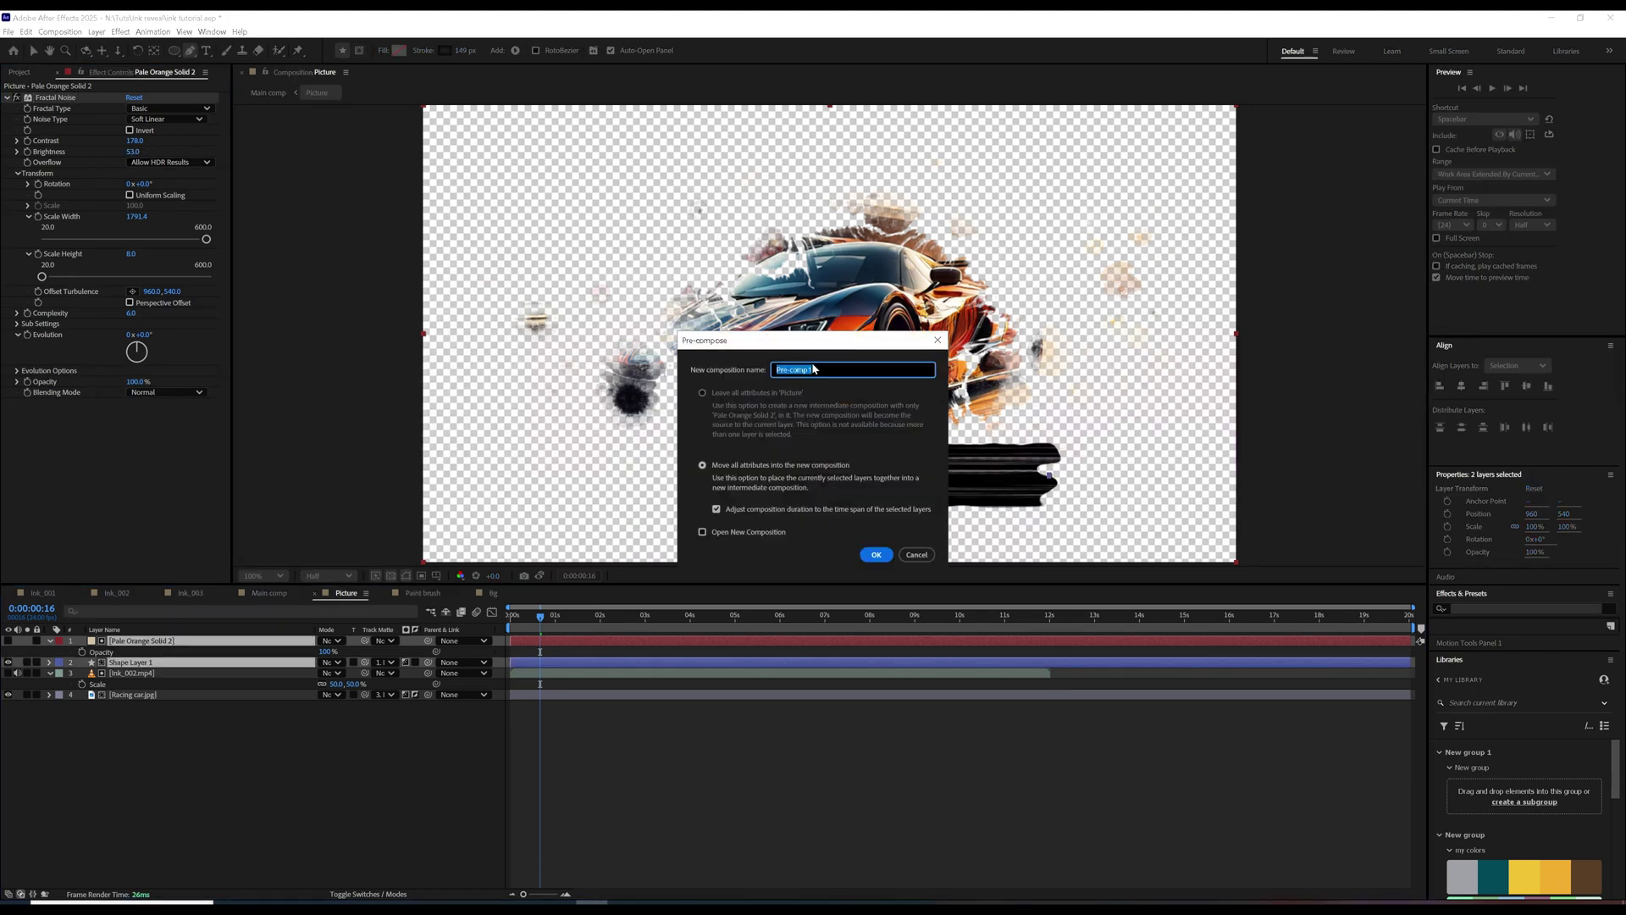
{"action": "type", "text": "B"}
{"action": "type", "text": "rush stroke"}
{"action": "left_click", "coordinate": [876, 554]}
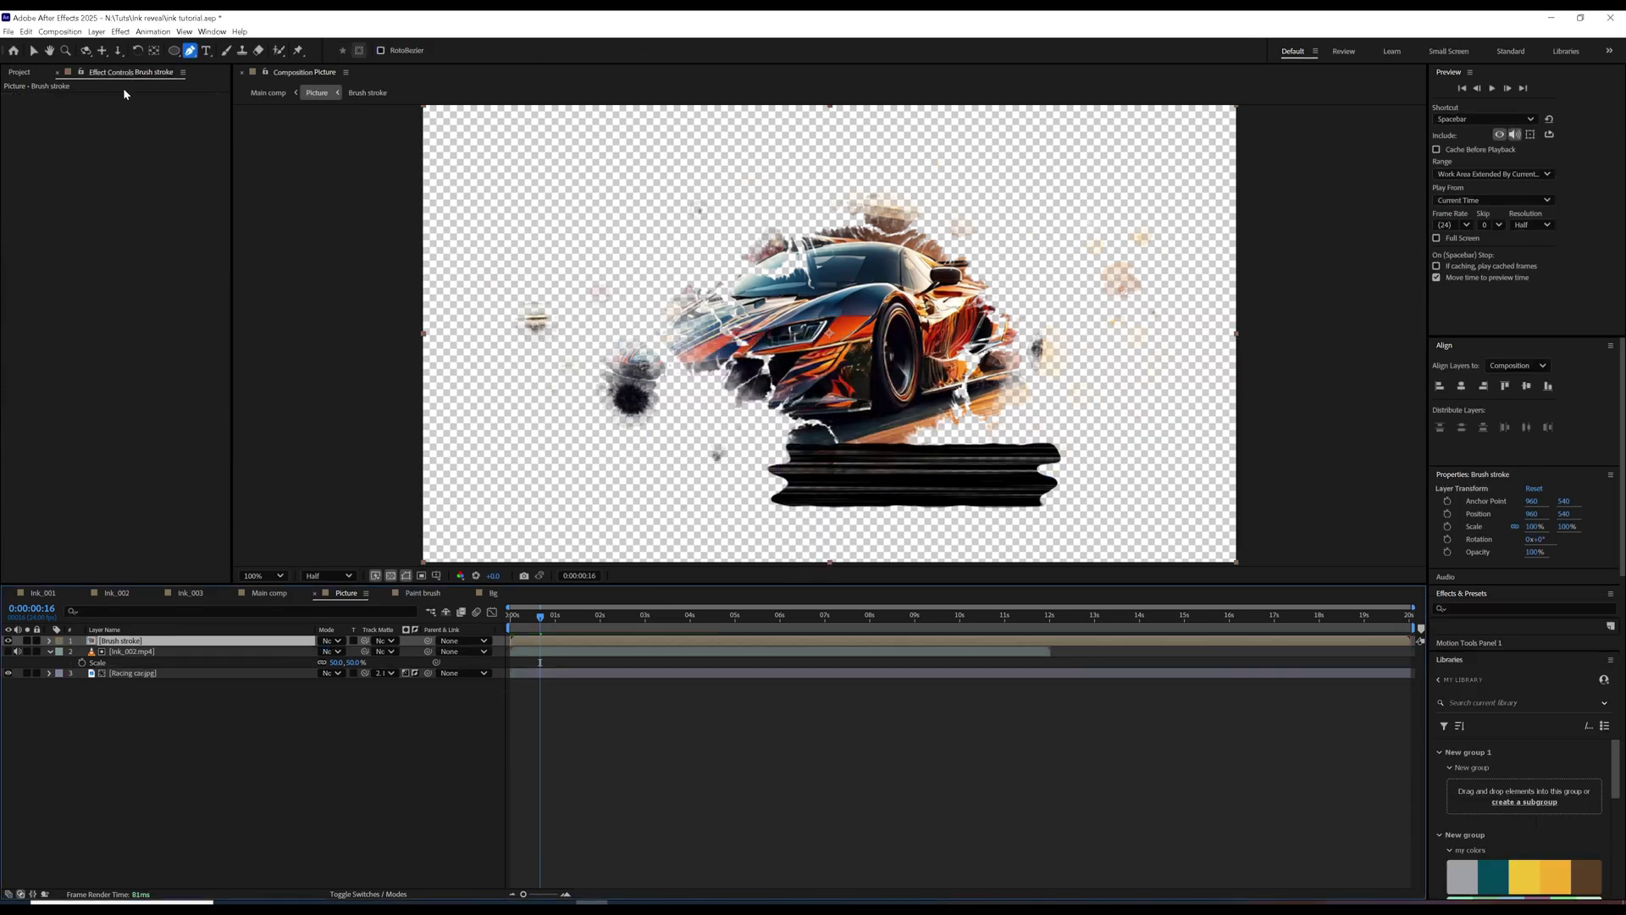
Apply the Warp distortion effect to the Brush stroke layer and move the arched stroke beneath the car.
{"action": "left_click", "coordinate": [120, 32]}
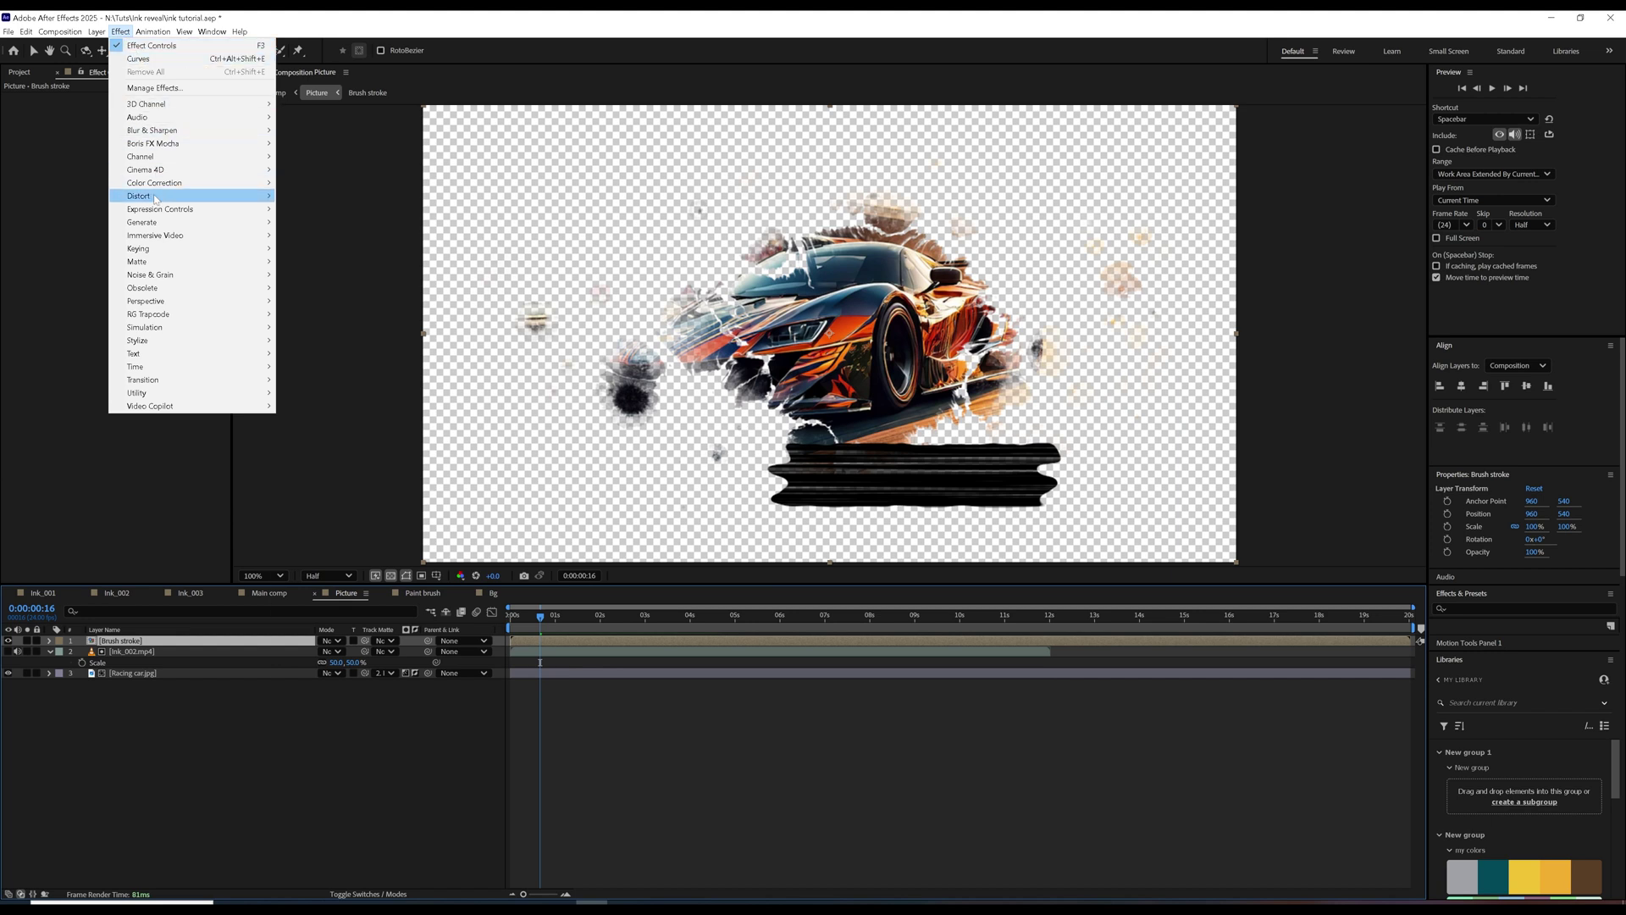
{"action": "mouse_move", "coordinate": [153, 196]}
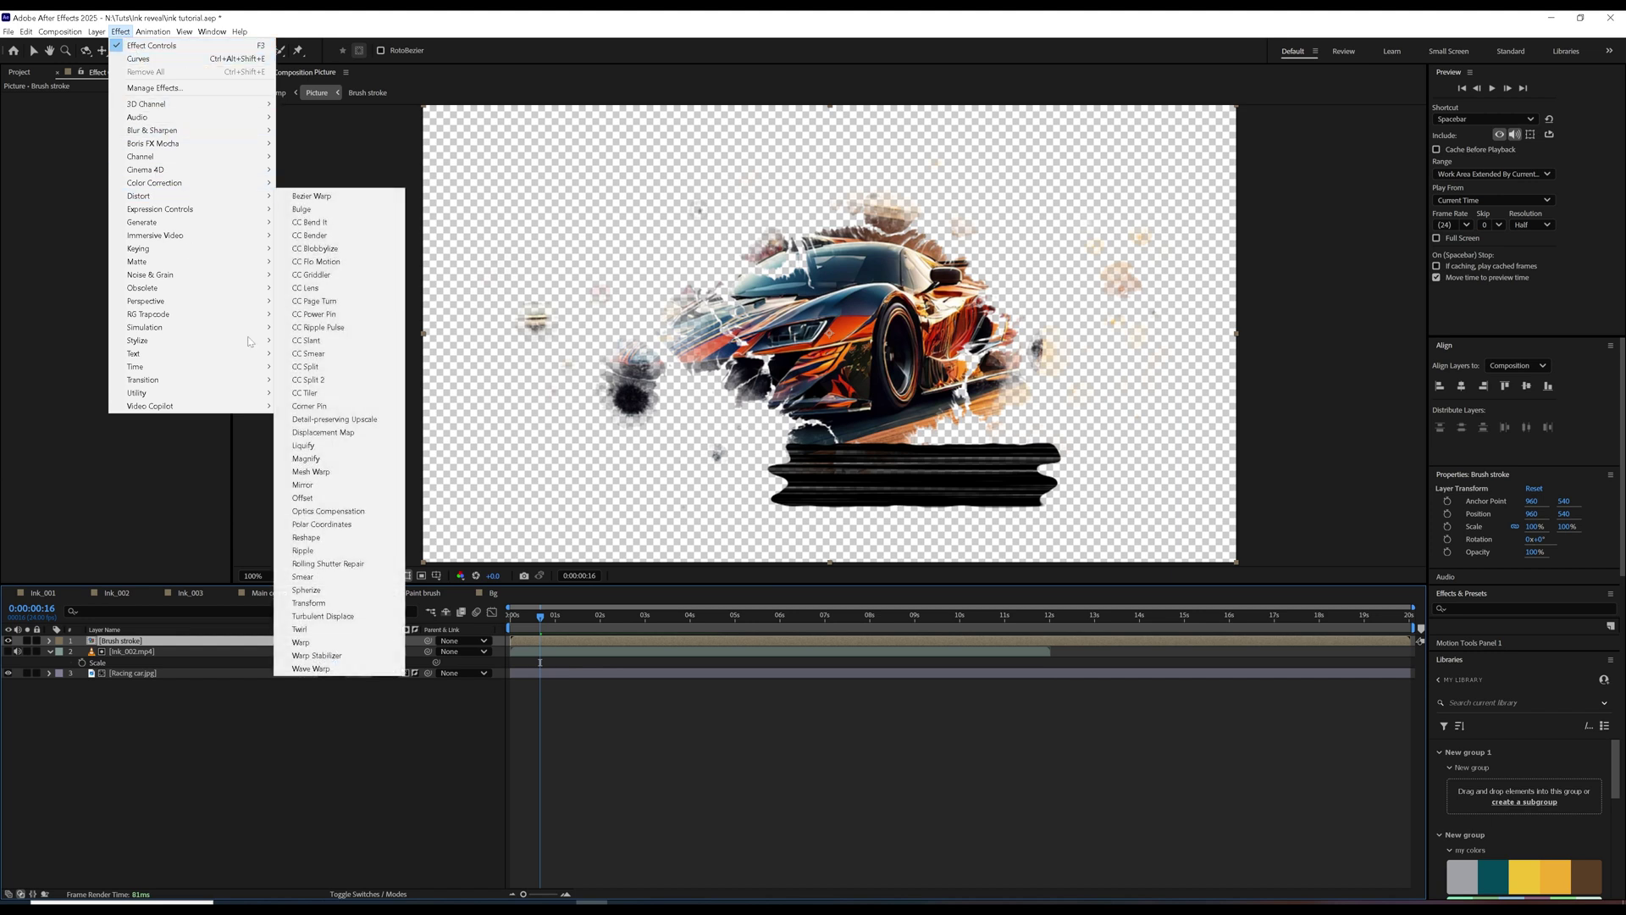
{"action": "left_click", "coordinate": [301, 643]}
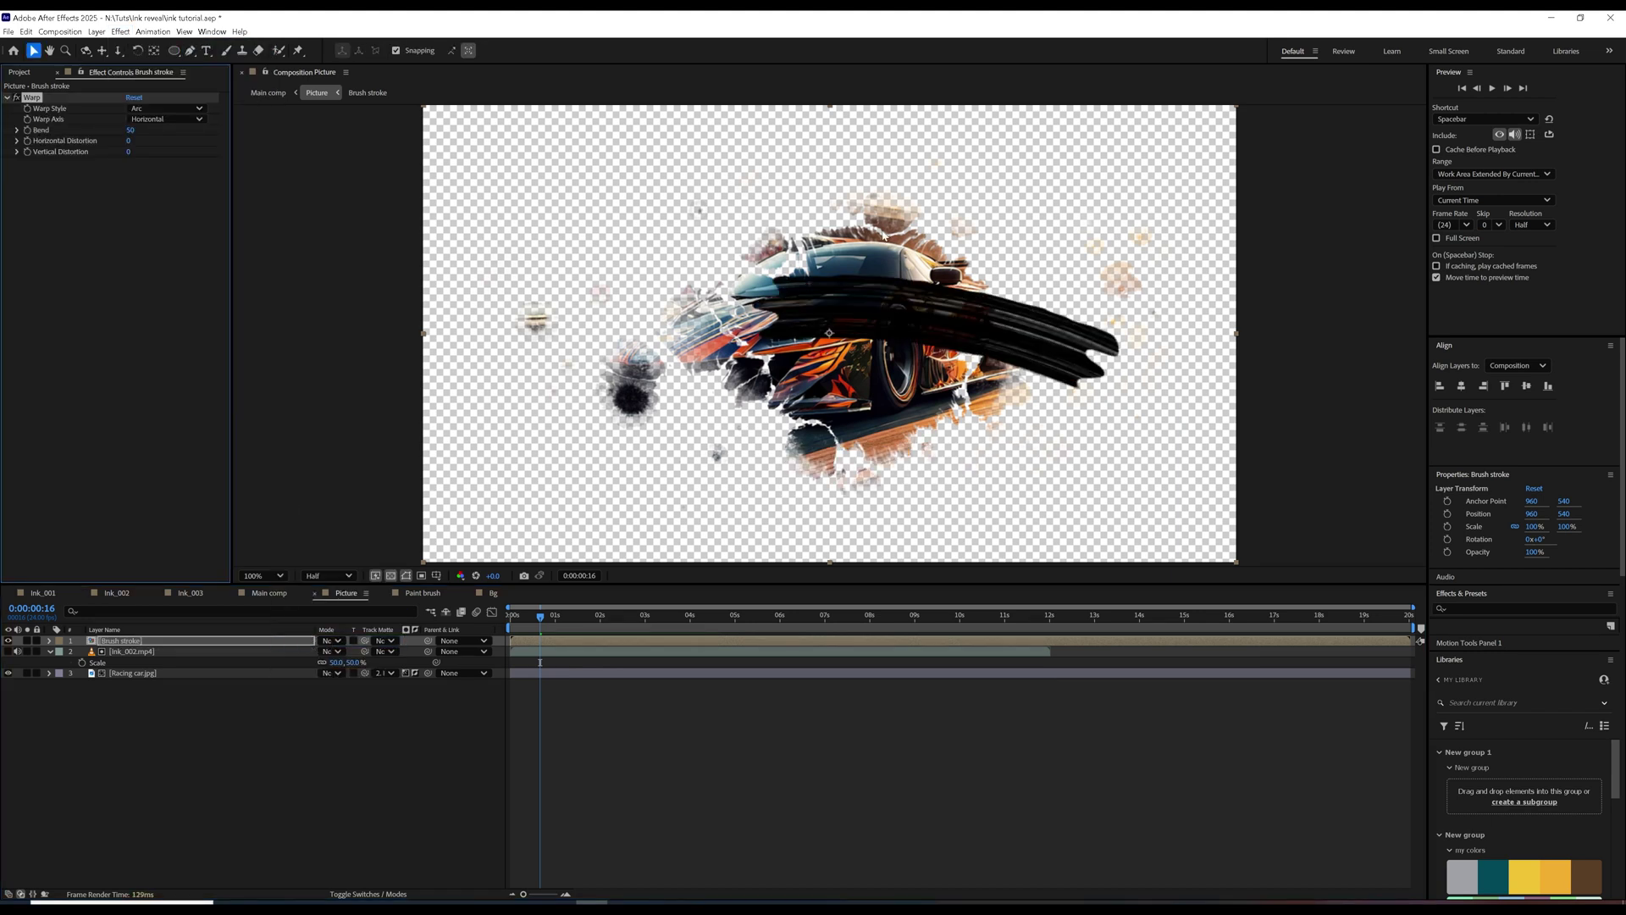
{"action": "left_click_drag", "start_coordinate": [893, 298], "coordinate": [866, 416]}
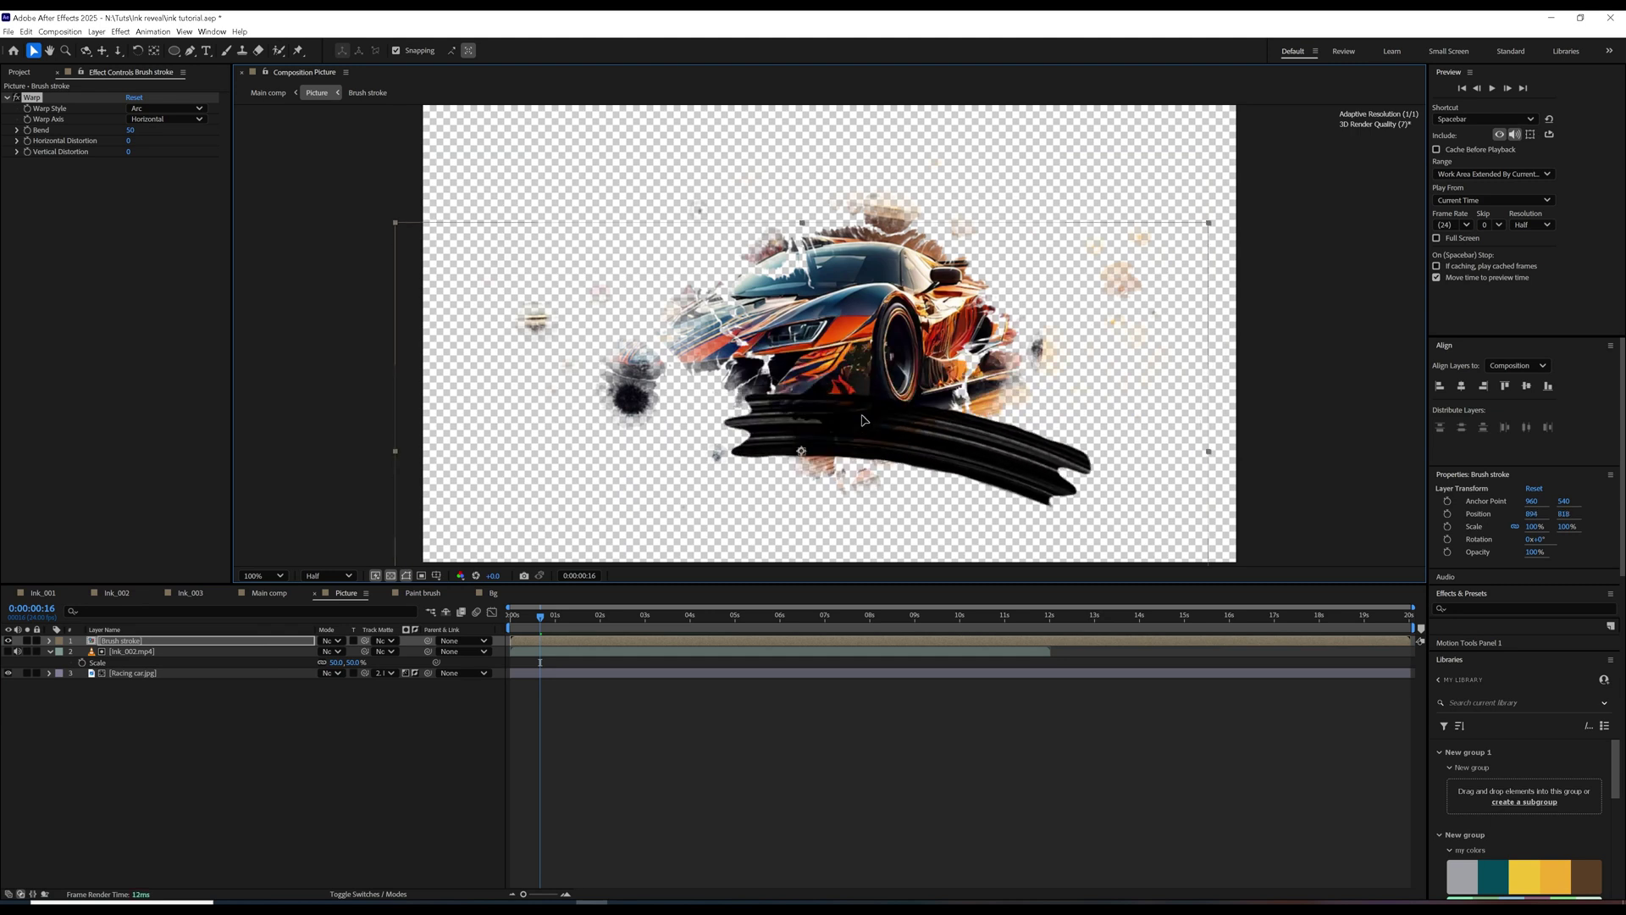
Change the warp style to Arc Lower, reposition the stroke under the car, and set horizontal distortion to -18 and vertical distortion to -11.
{"action": "left_click", "coordinate": [149, 109]}
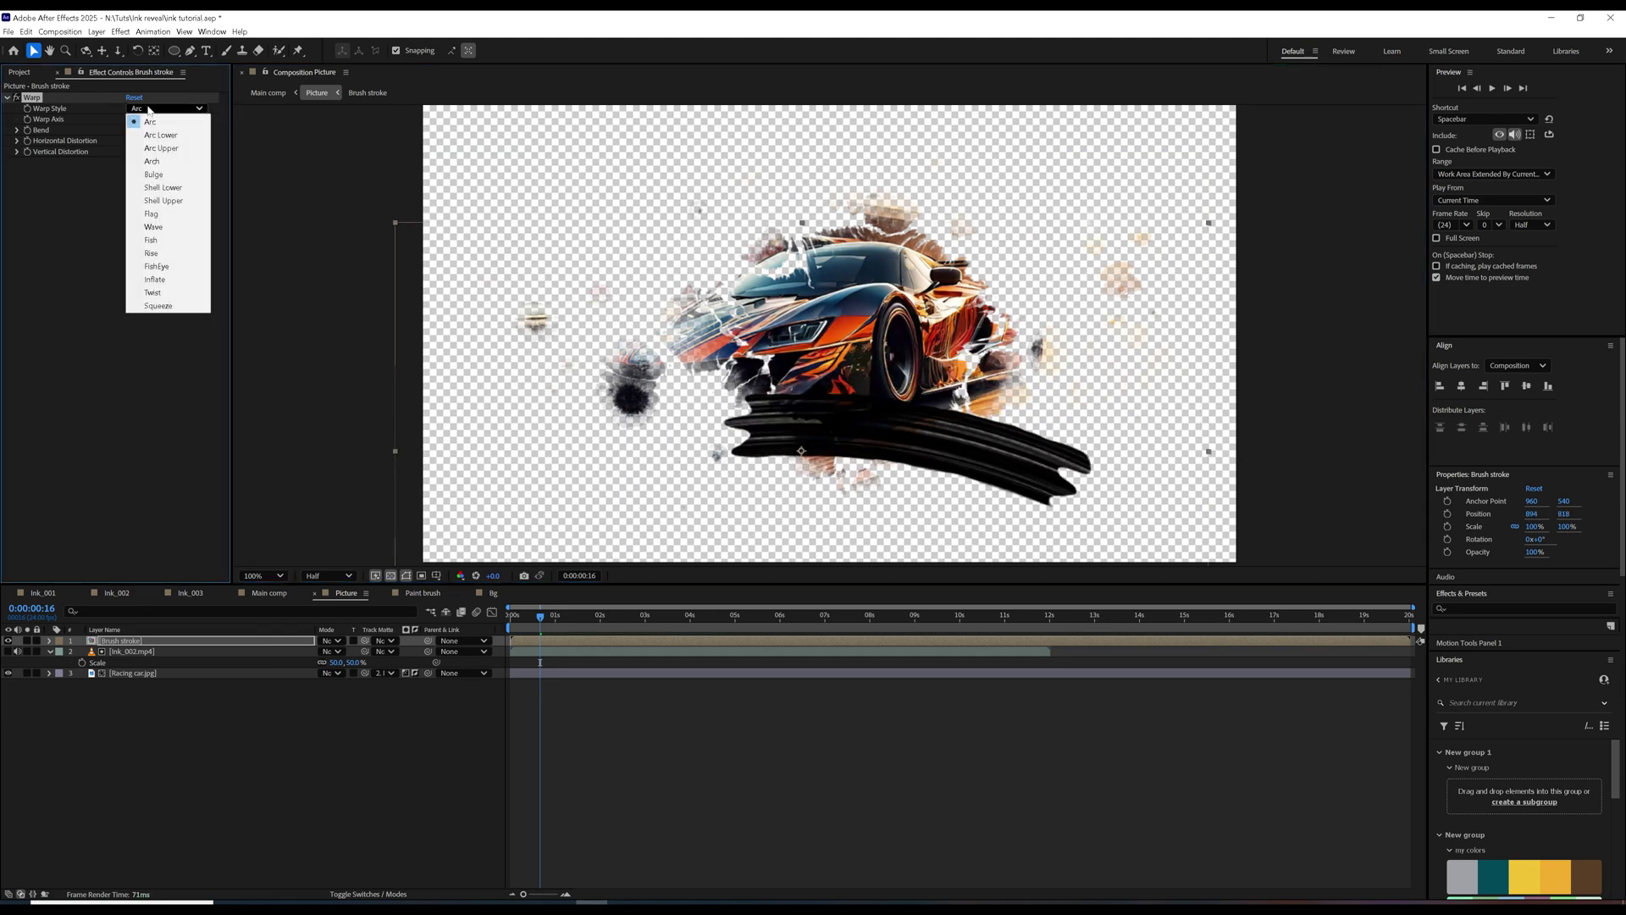
{"action": "left_click", "coordinate": [154, 136]}
{"action": "mouse_move", "coordinate": [848, 418]}
{"action": "left_mouse_down"}
{"action": "mouse_move", "coordinate": [800, 212]}
{"action": "mouse_move", "coordinate": [793, 225]}
{"action": "left_mouse_up"}
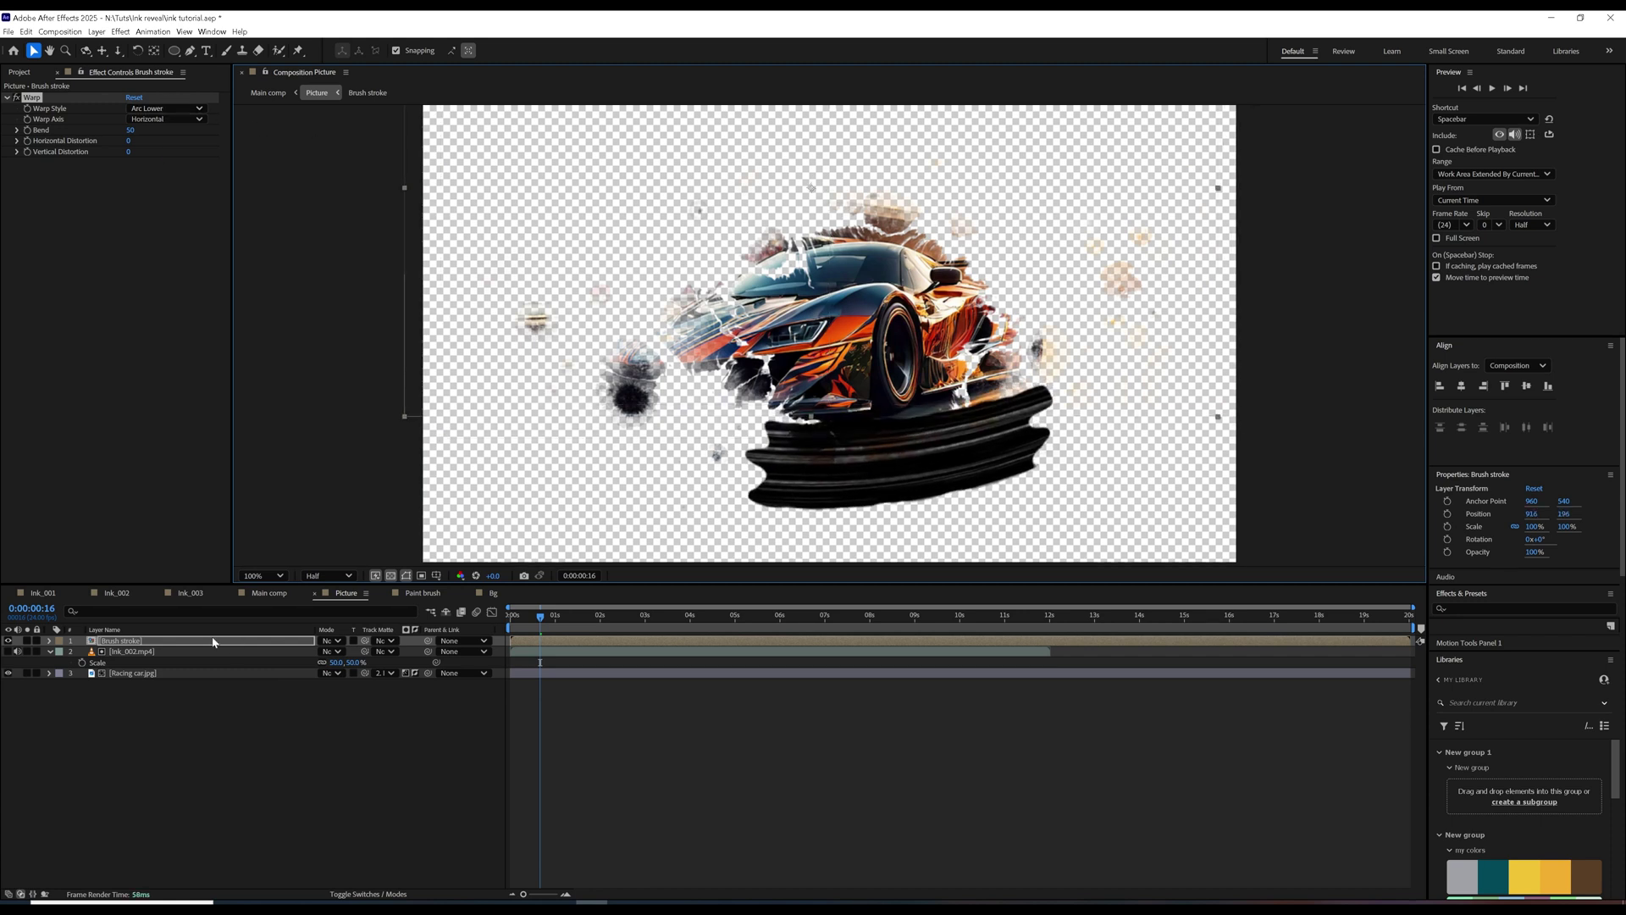
{"action": "mouse_move", "coordinate": [128, 140]}
{"action": "left_mouse_down"}
{"action": "mouse_move", "coordinate": [113, 143]}
{"action": "mouse_move", "coordinate": [141, 147]}
{"action": "mouse_move", "coordinate": [118, 156]}
{"action": "mouse_move", "coordinate": [130, 130]}
{"action": "left_mouse_up"}
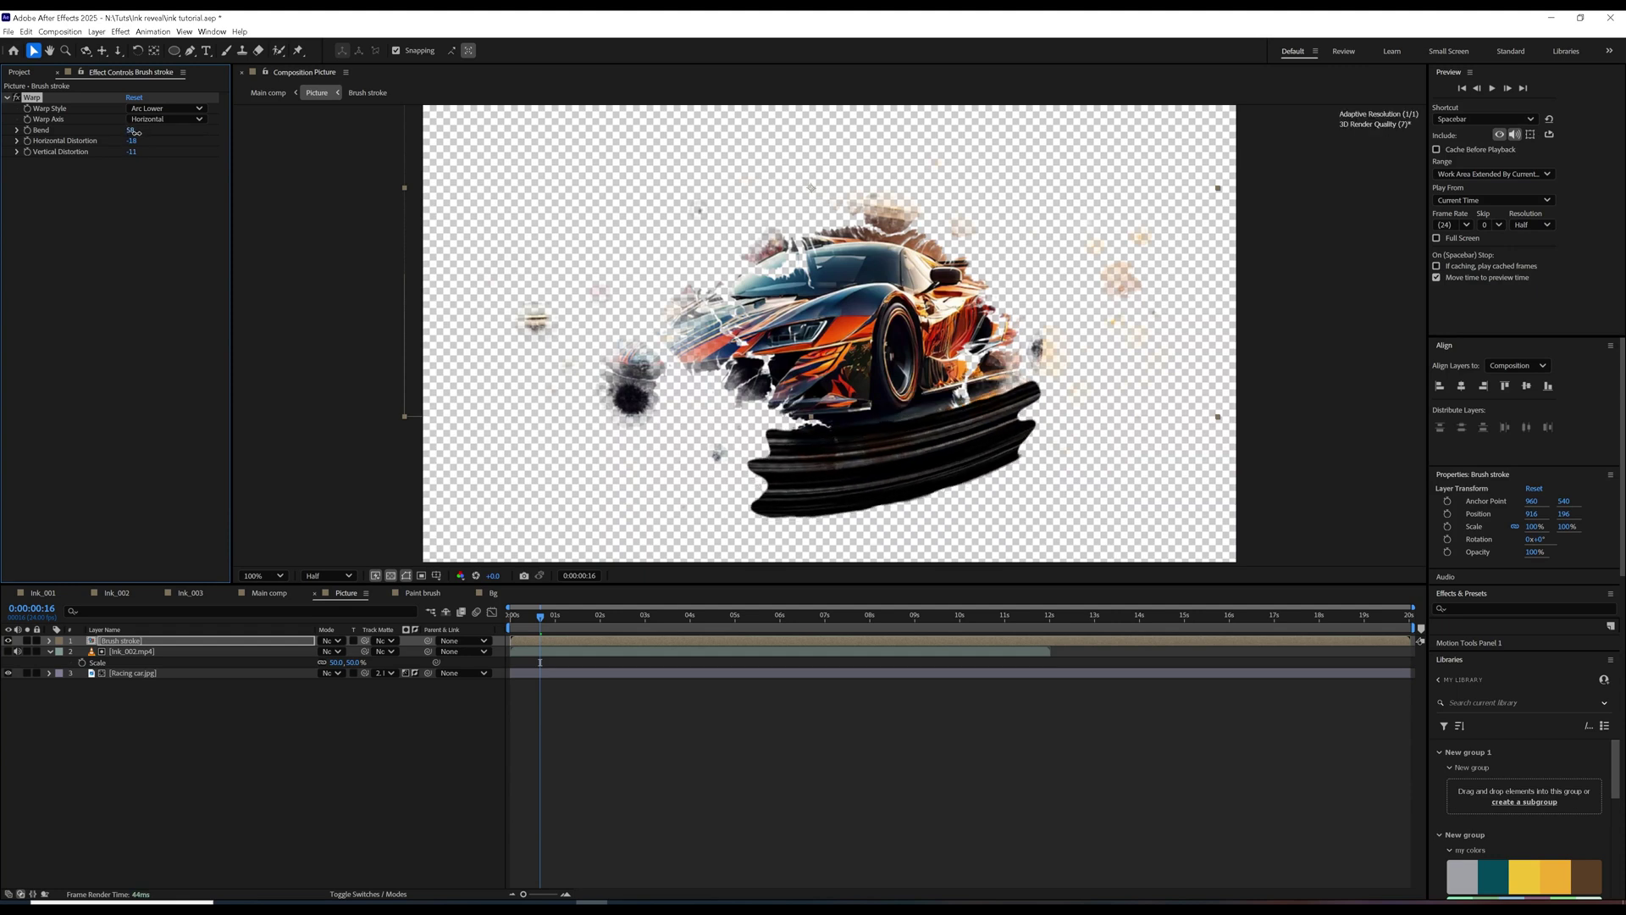
Open the Brush stroke composition and add a text layer reading "NVIDSTUDIO" over the stroke.
{"action": "left_click", "coordinate": [198, 642]}
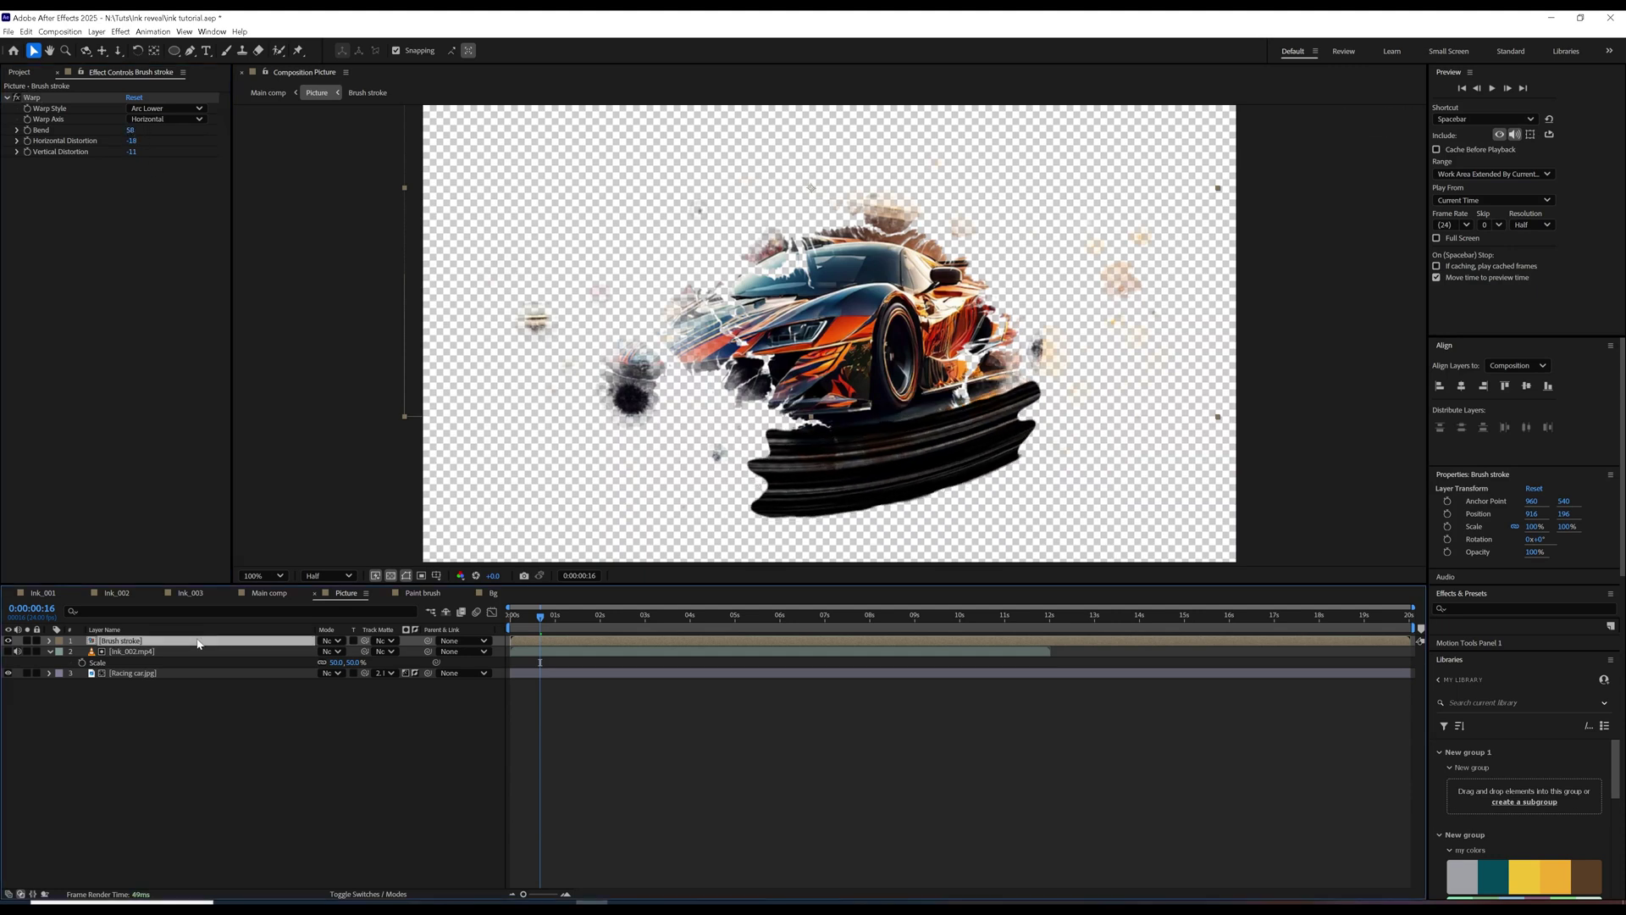
{"action": "double_click", "coordinate": [198, 642]}
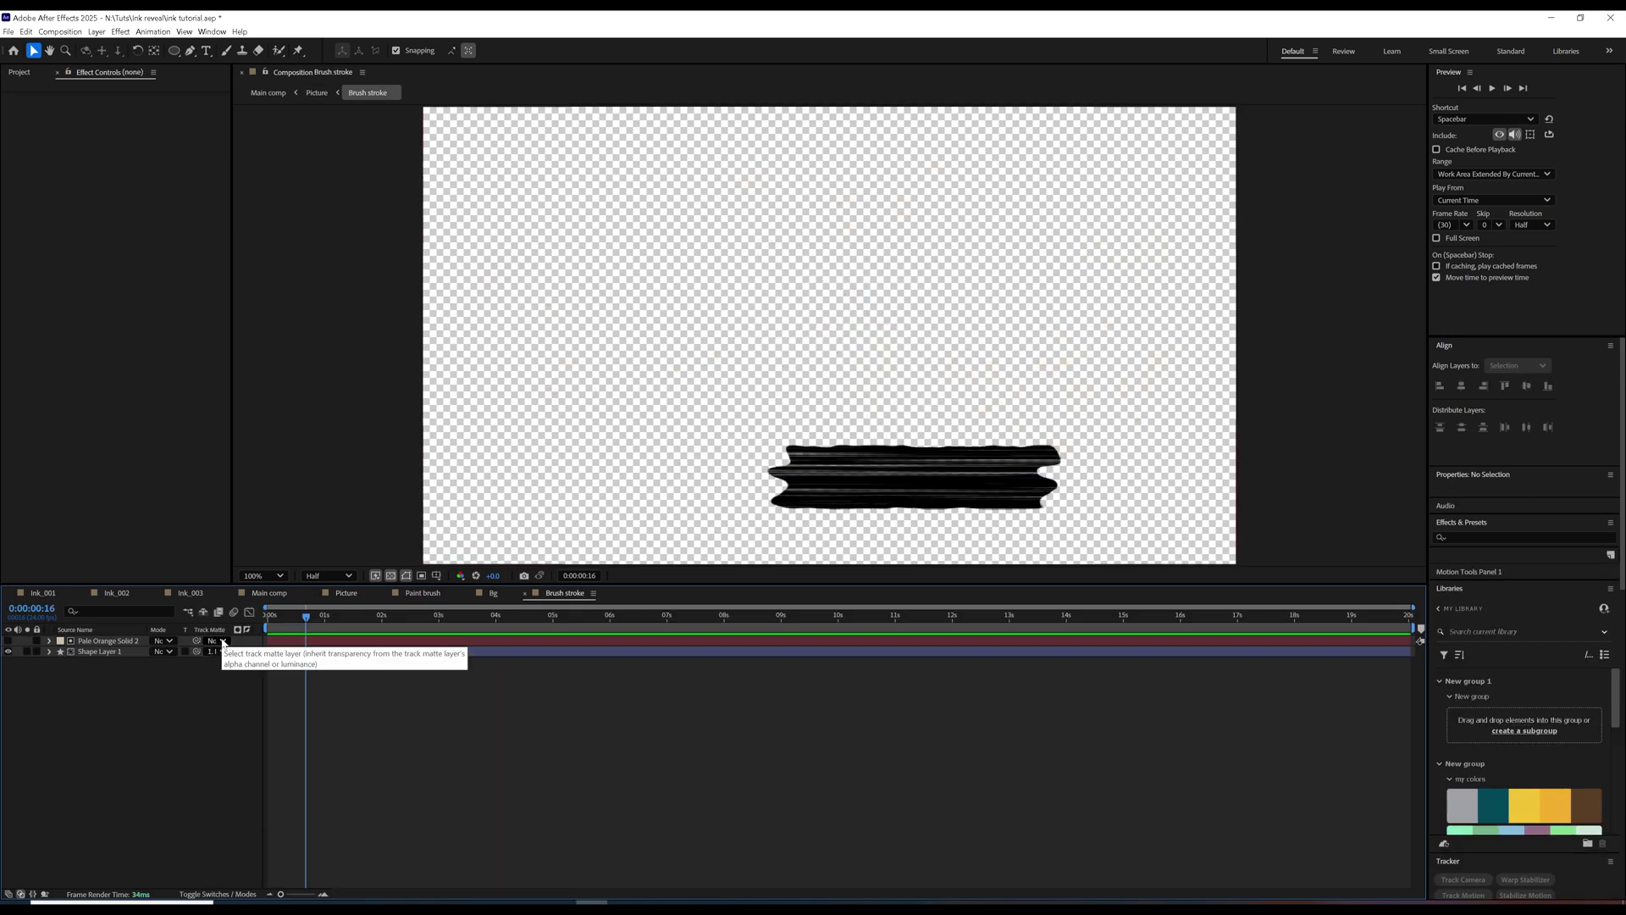
{"action": "left_click", "coordinate": [205, 50]}
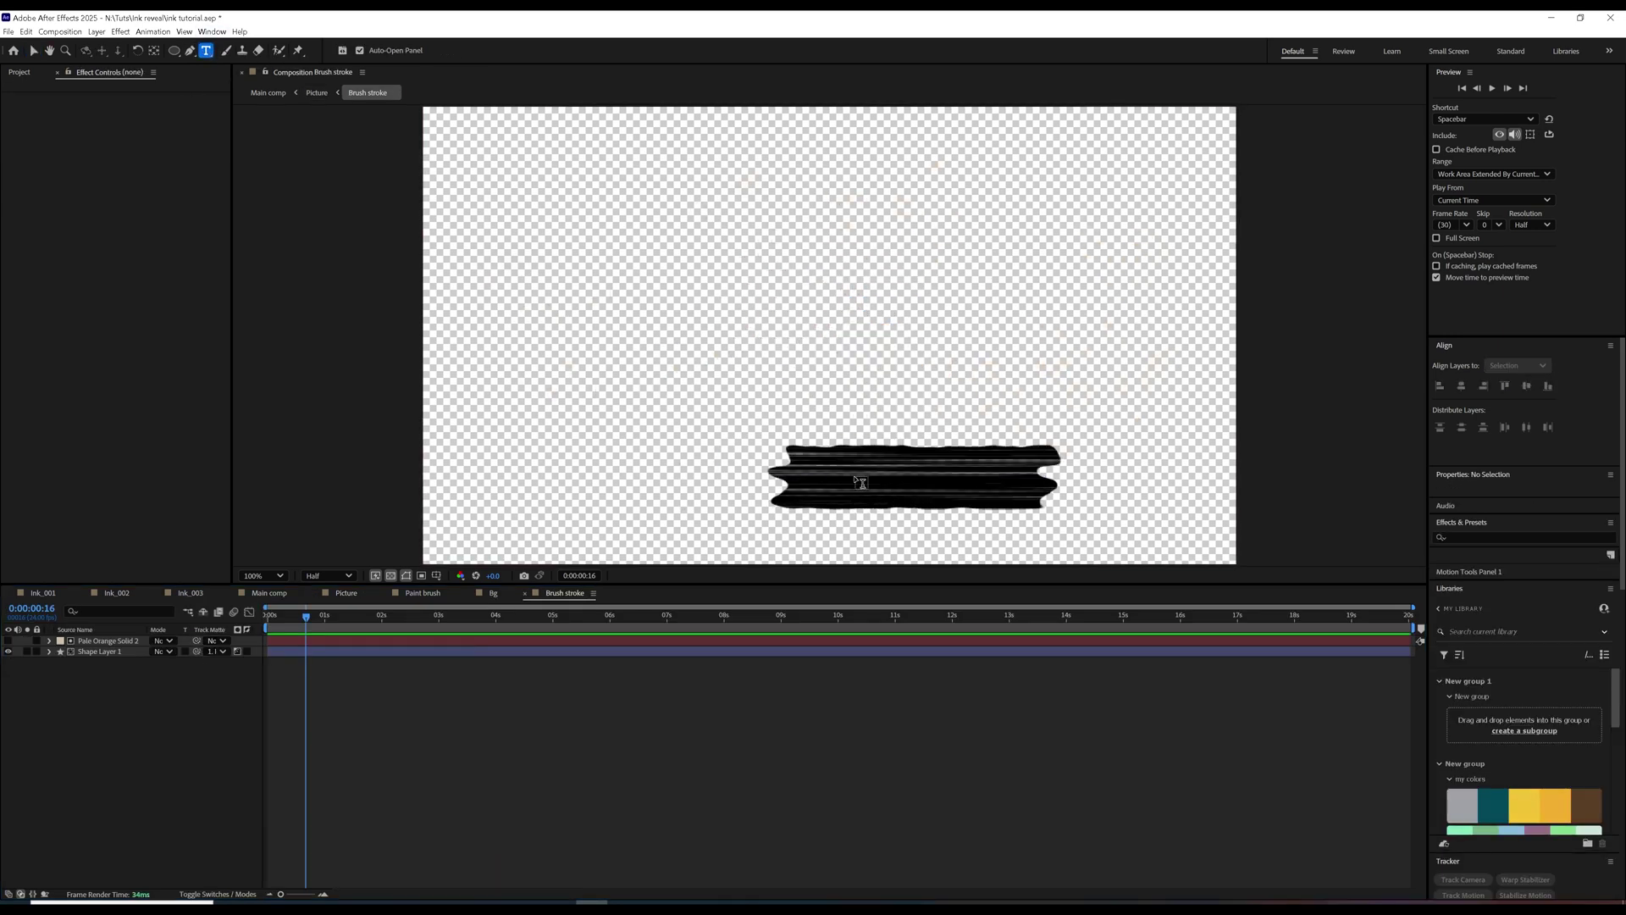
{"action": "left_click", "coordinate": [841, 480]}
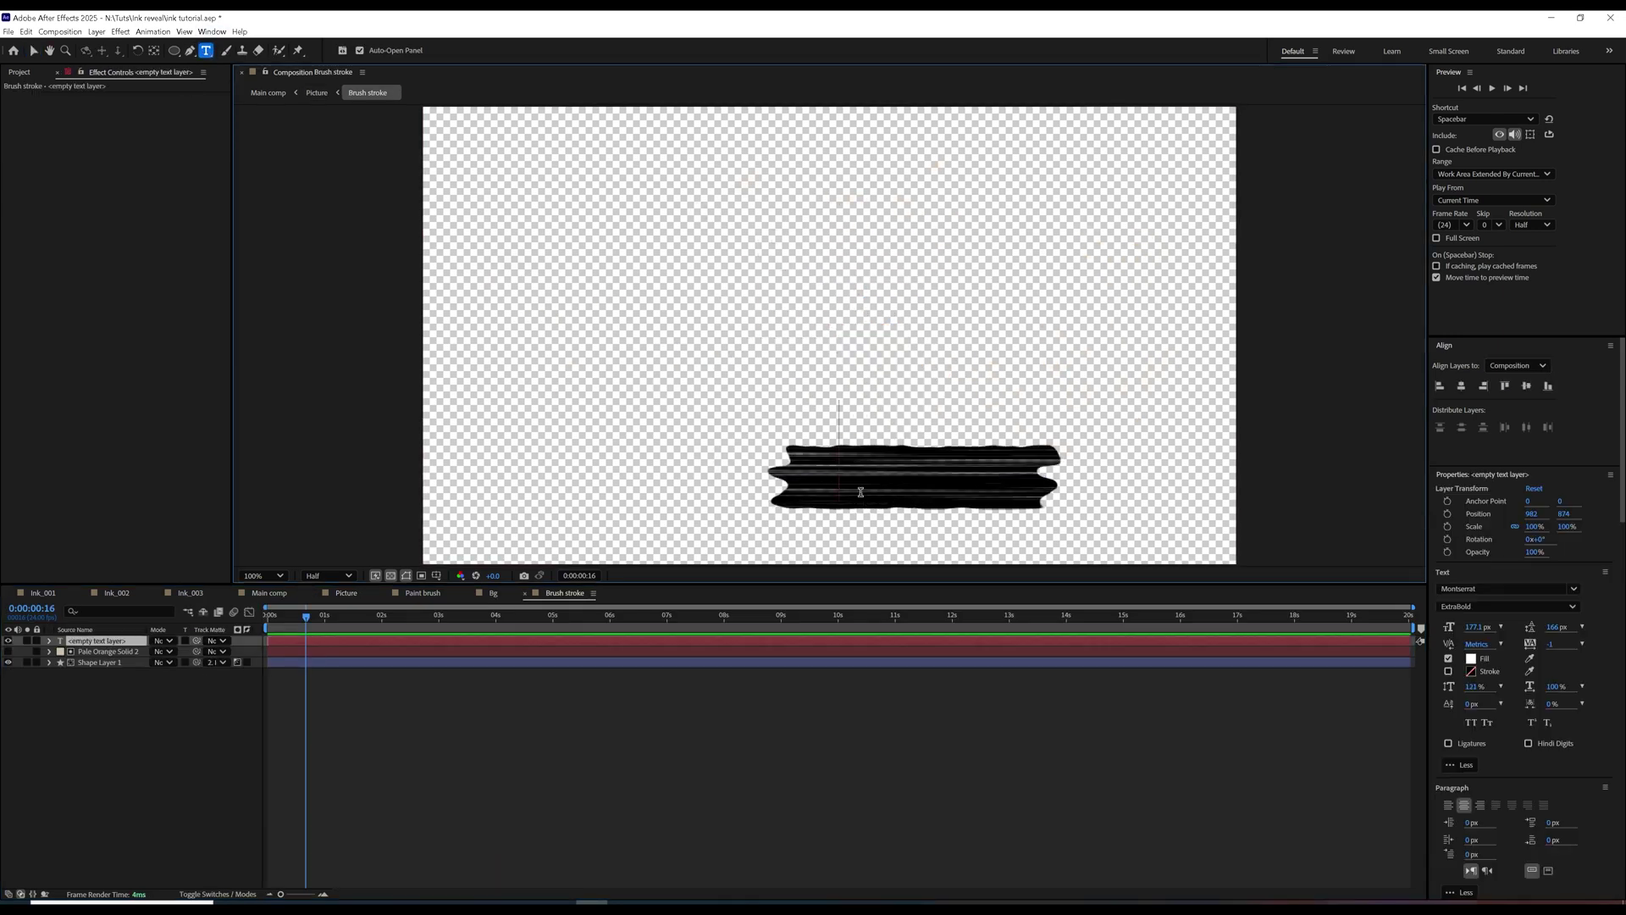
{"action": "type", "text": "NV"}
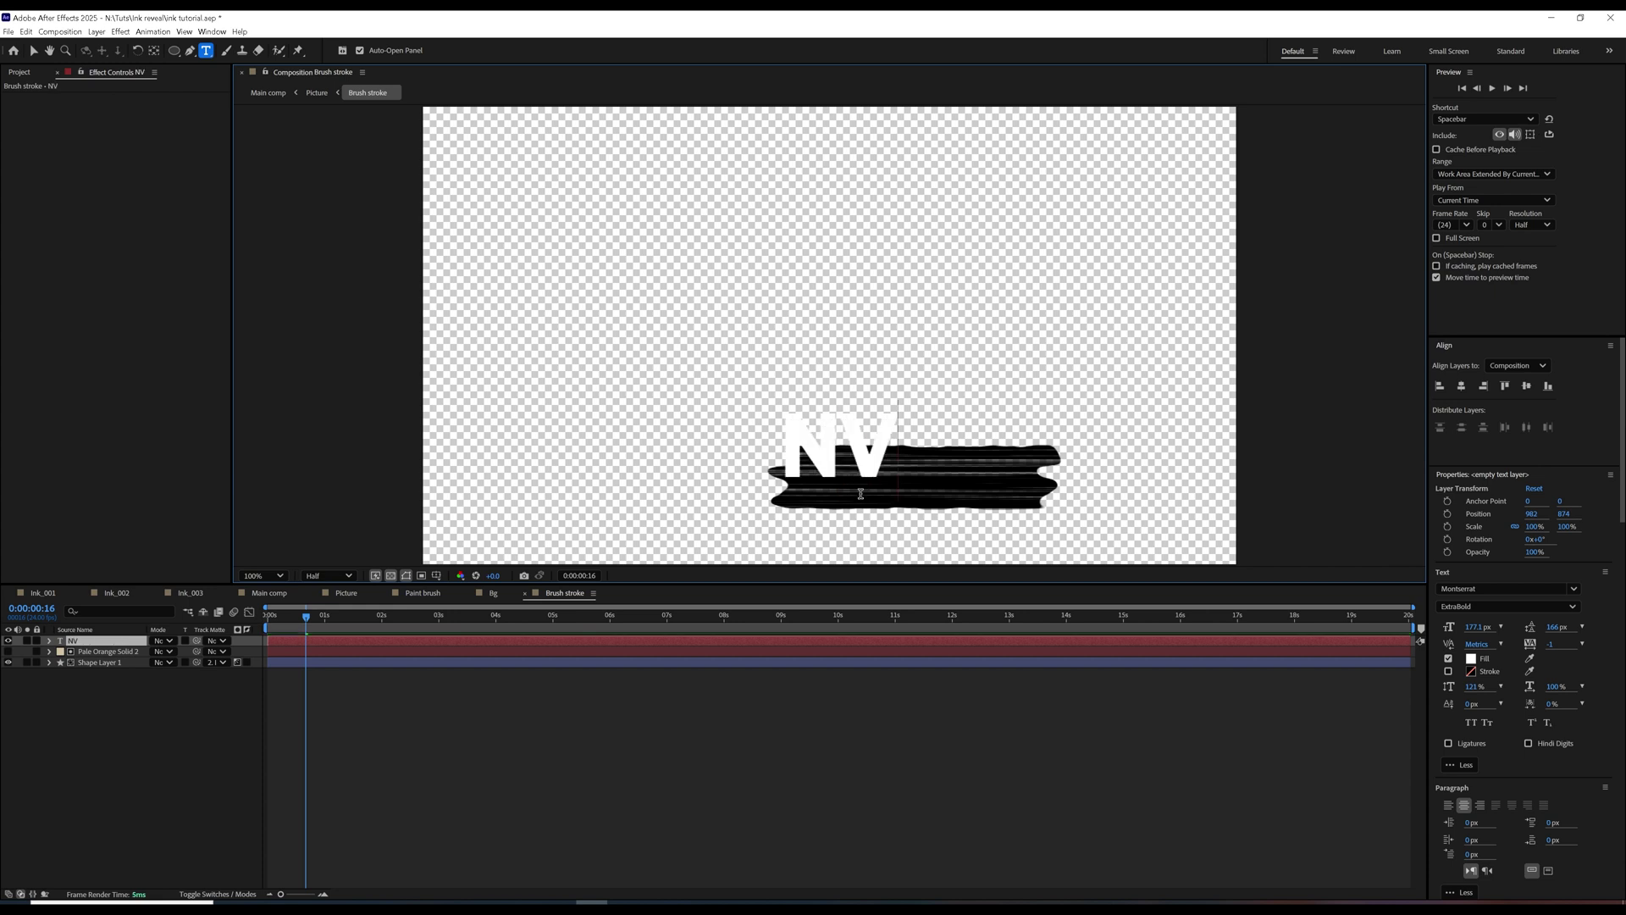
{"action": "type", "text": "IDSTUDIO"}
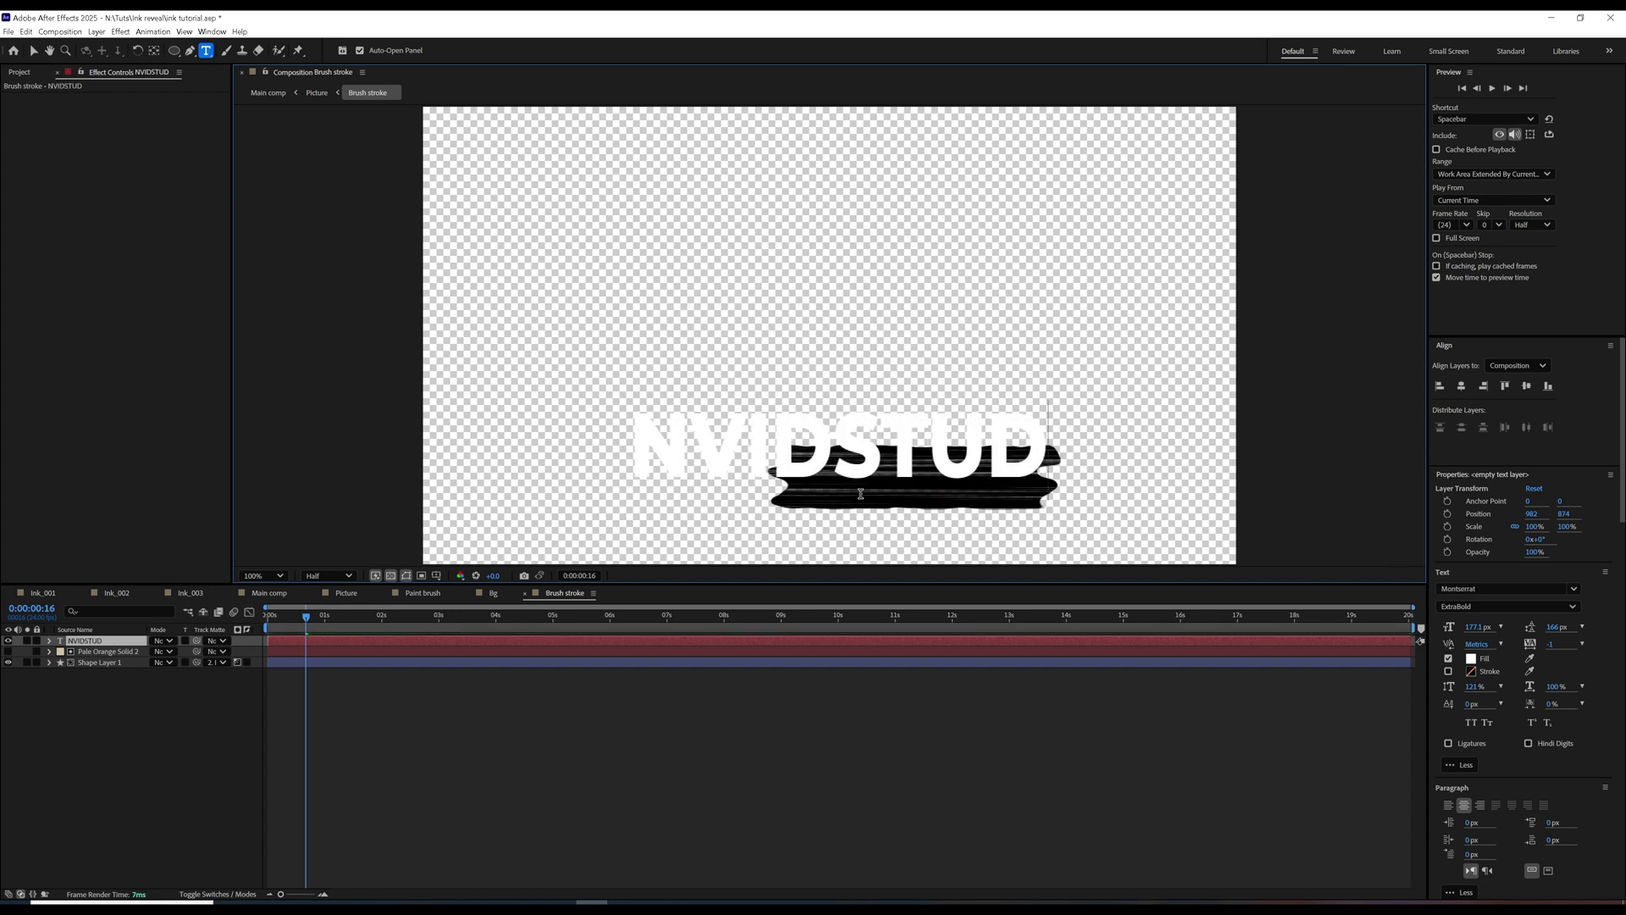
Reduce the NVIDSTUDIO text size to 64.1 px, centre it on the black stroke and view it in the Picture composition.
{"action": "left_click", "coordinate": [117, 644]}
{"action": "left_click_drag", "start_coordinate": [1474, 631], "coordinate": [1298, 631]}
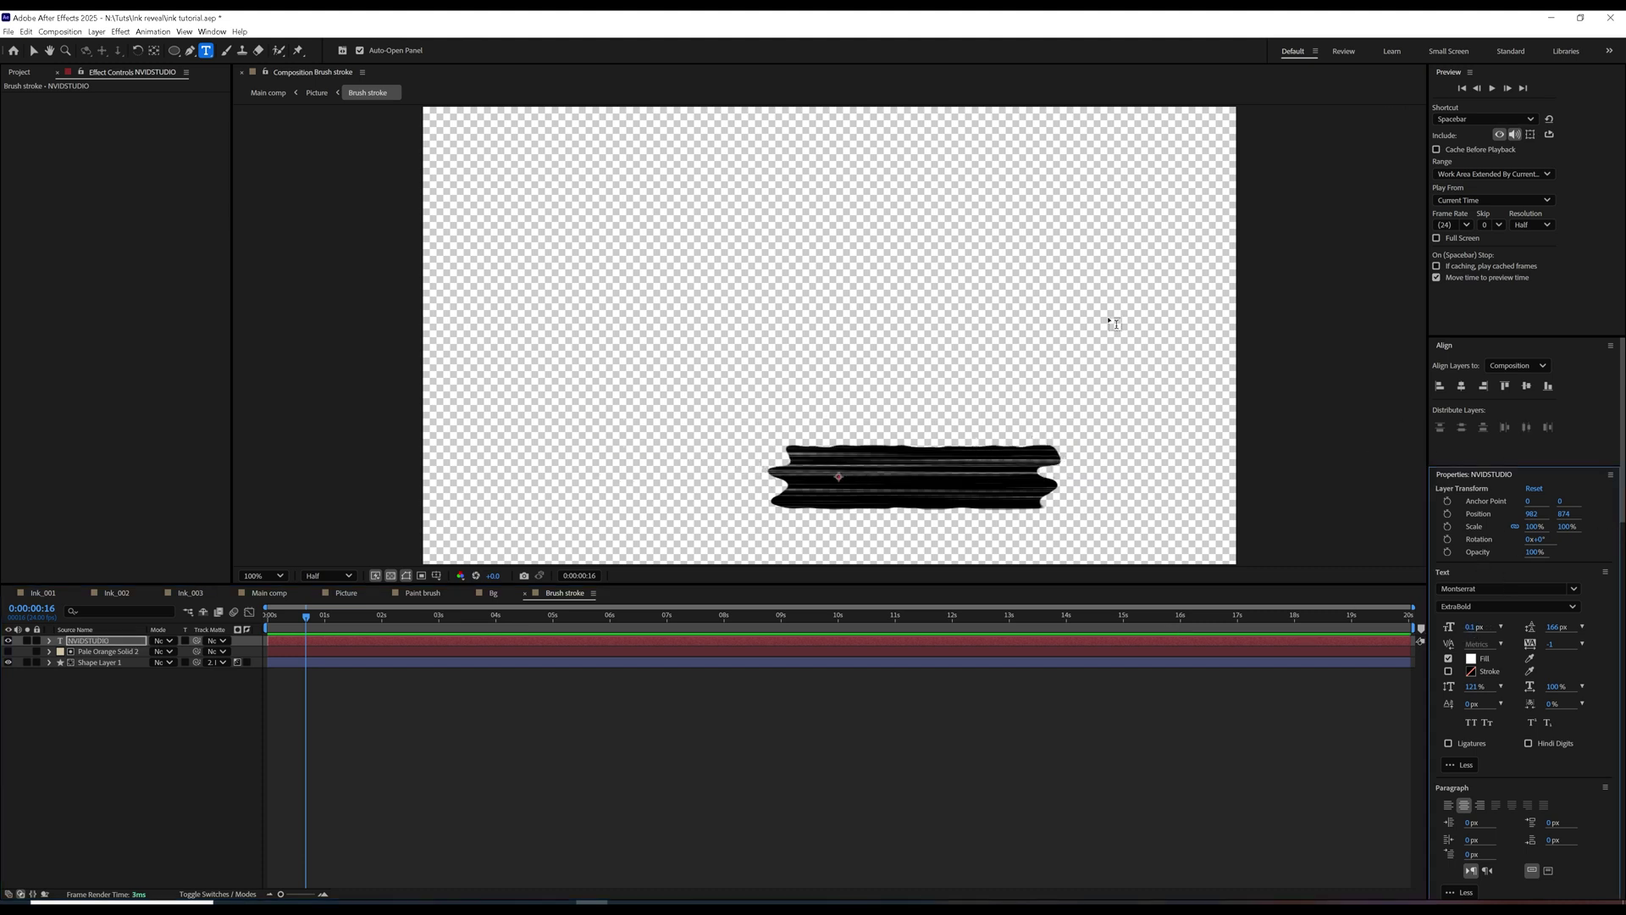
{"action": "mouse_move", "coordinate": [1474, 628]}
{"action": "left_mouse_down"}
{"action": "mouse_move", "coordinate": [1525, 613]}
{"action": "mouse_move", "coordinate": [1509, 619]}
{"action": "left_mouse_up"}
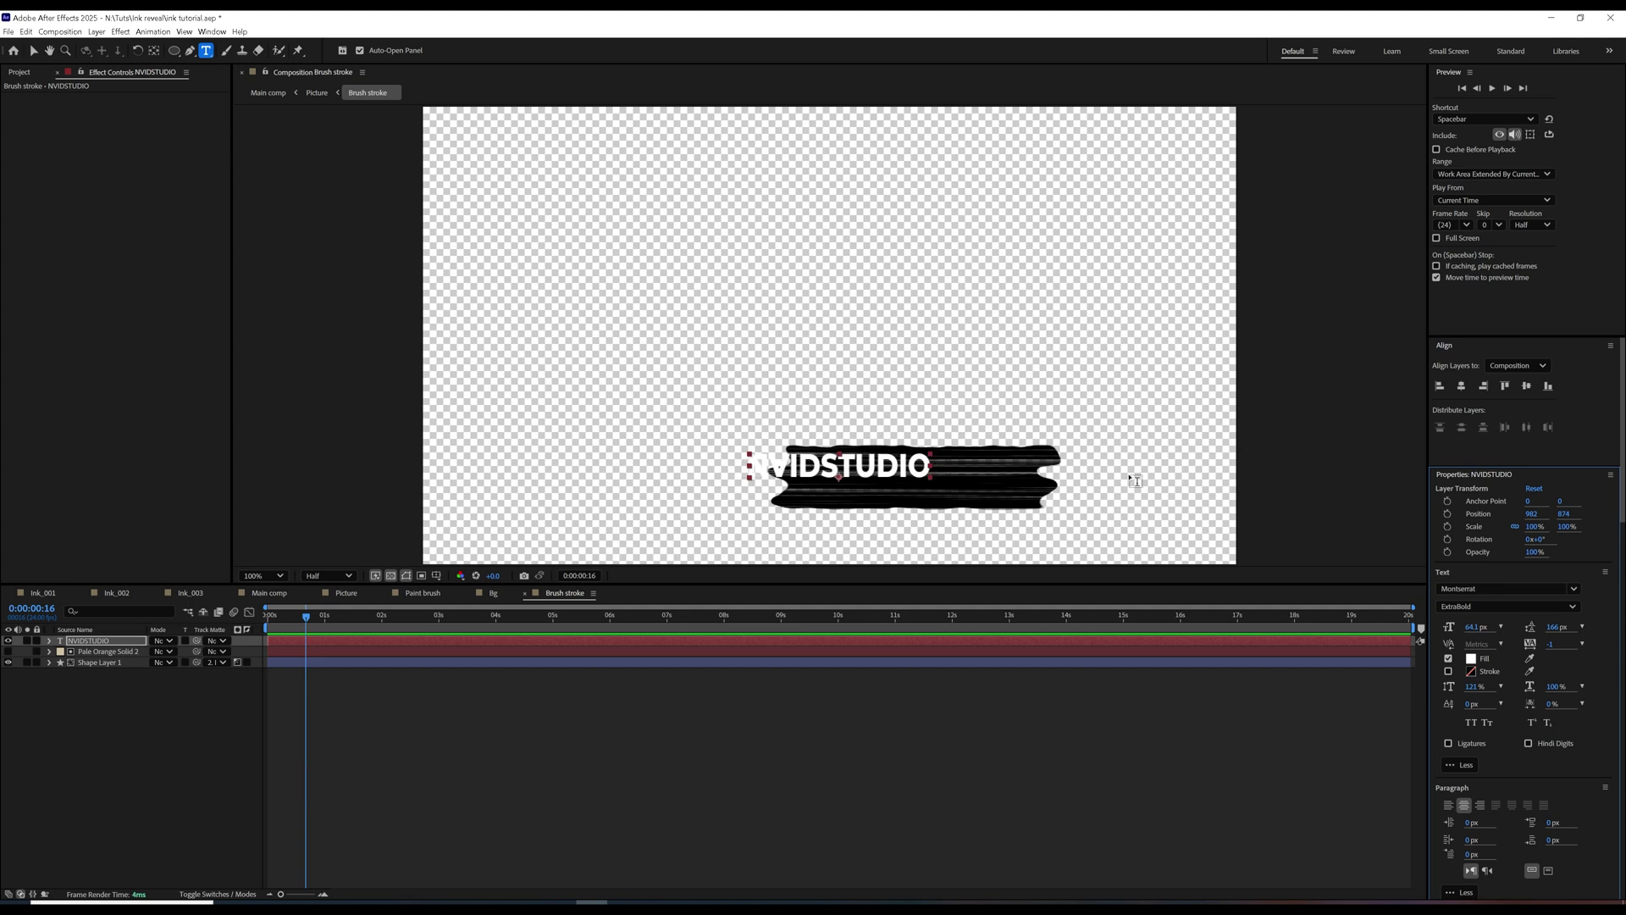
{"action": "key", "text": "v"}
{"action": "left_click_drag", "start_coordinate": [847, 466], "coordinate": [988, 492]}
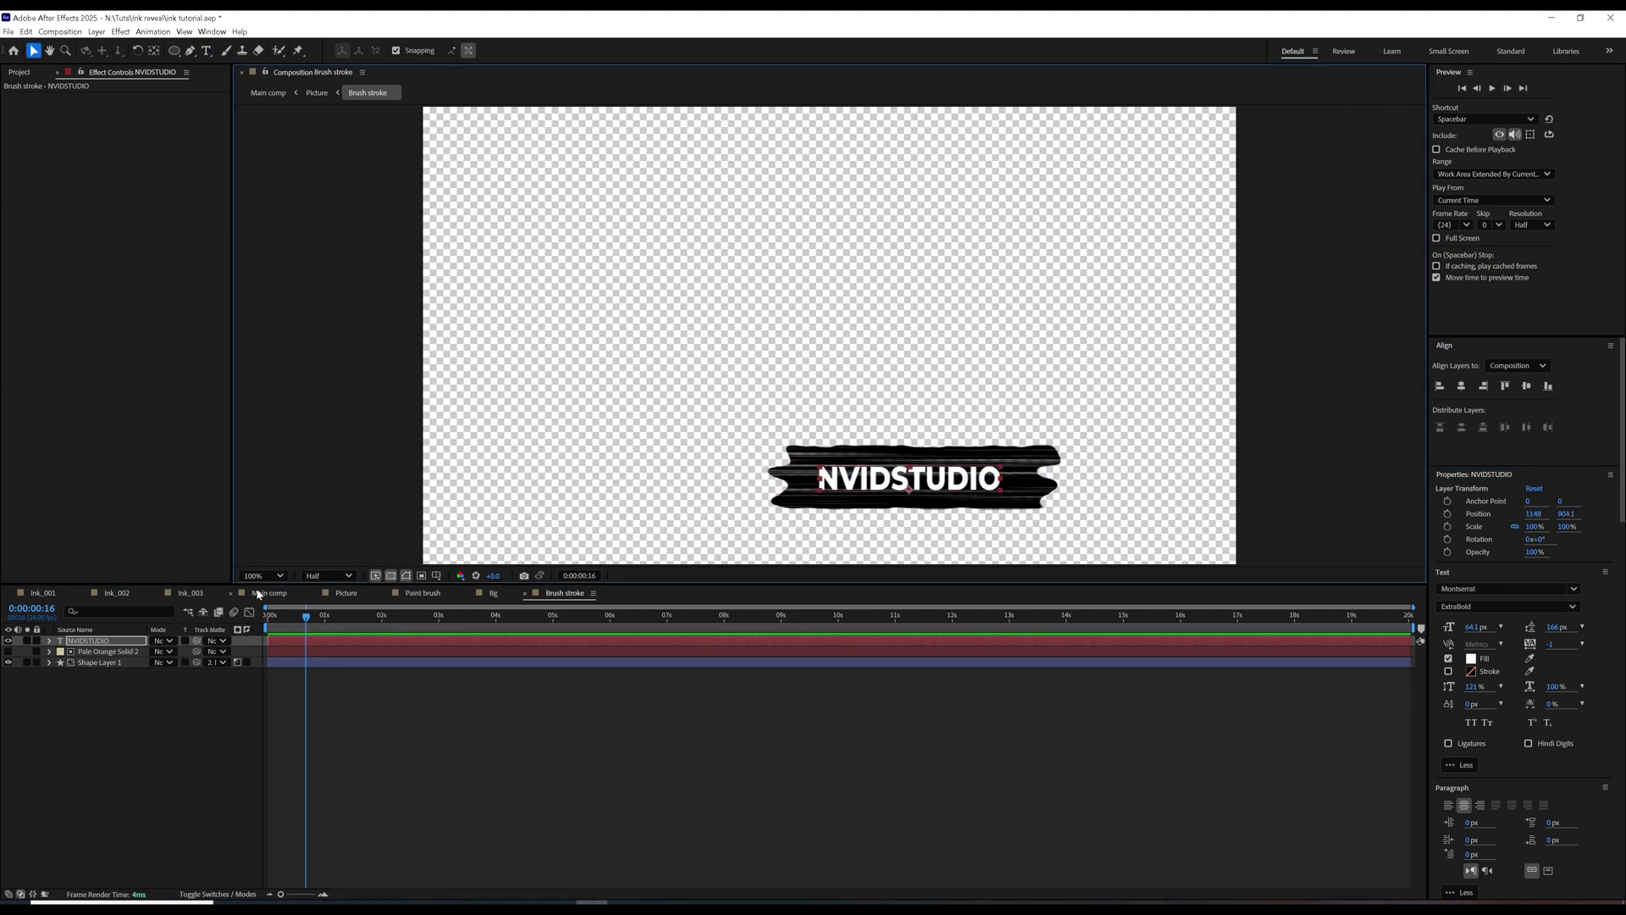
{"action": "left_click", "coordinate": [343, 593]}
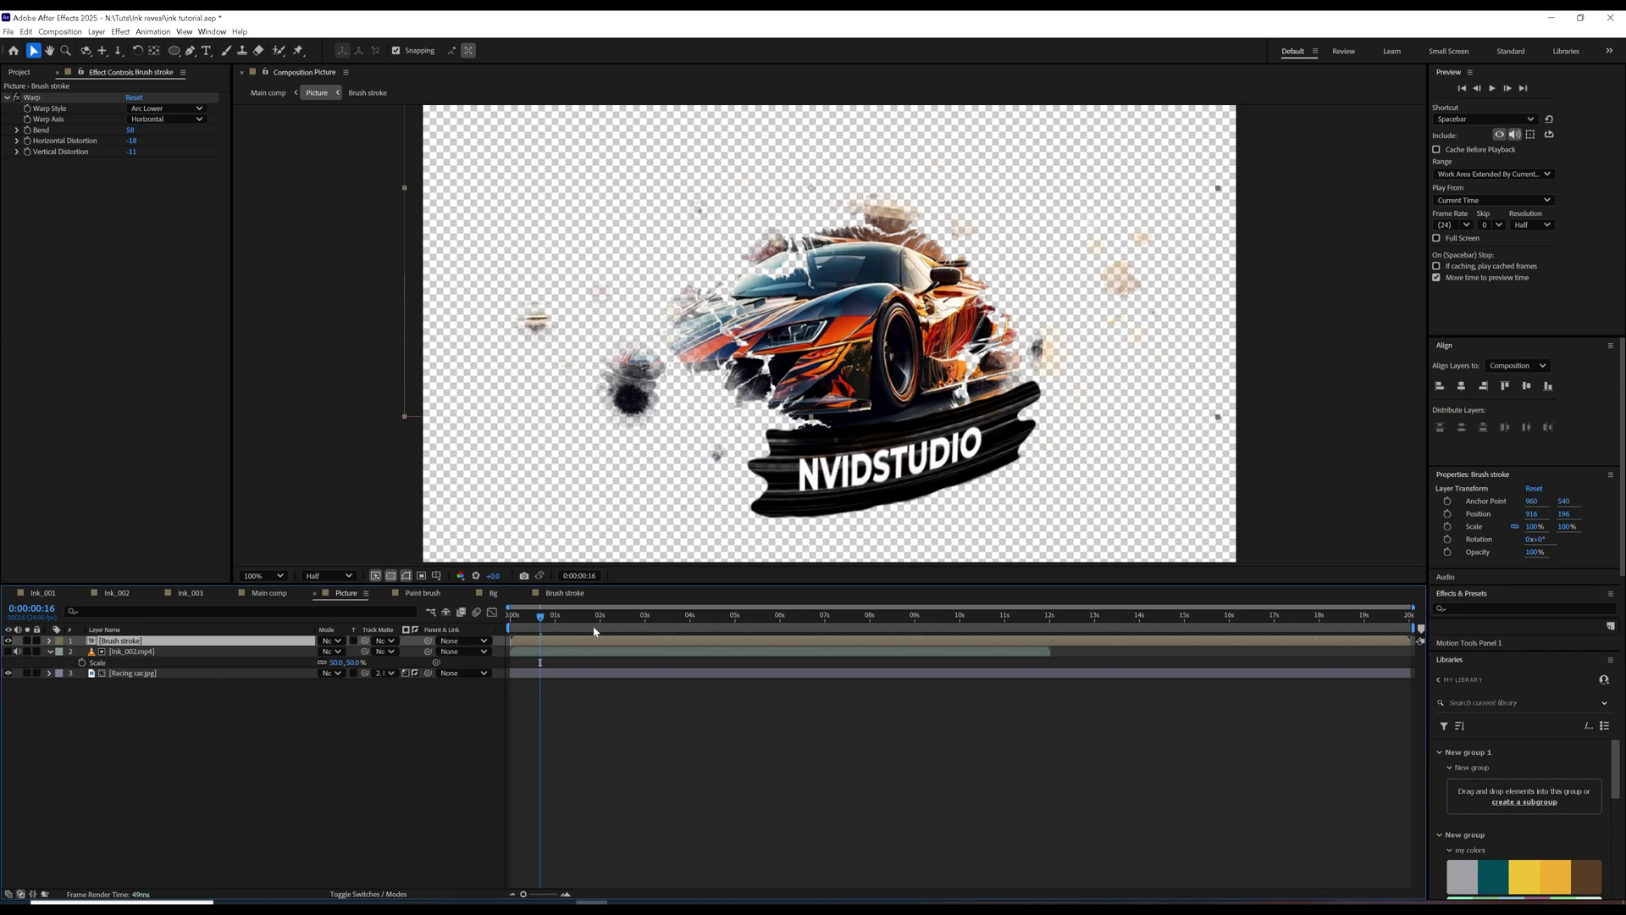
Reopen the Brush stroke composition and show the Switches and Parent & Link columns in its timeline.
{"action": "double_click", "coordinate": [258, 645]}
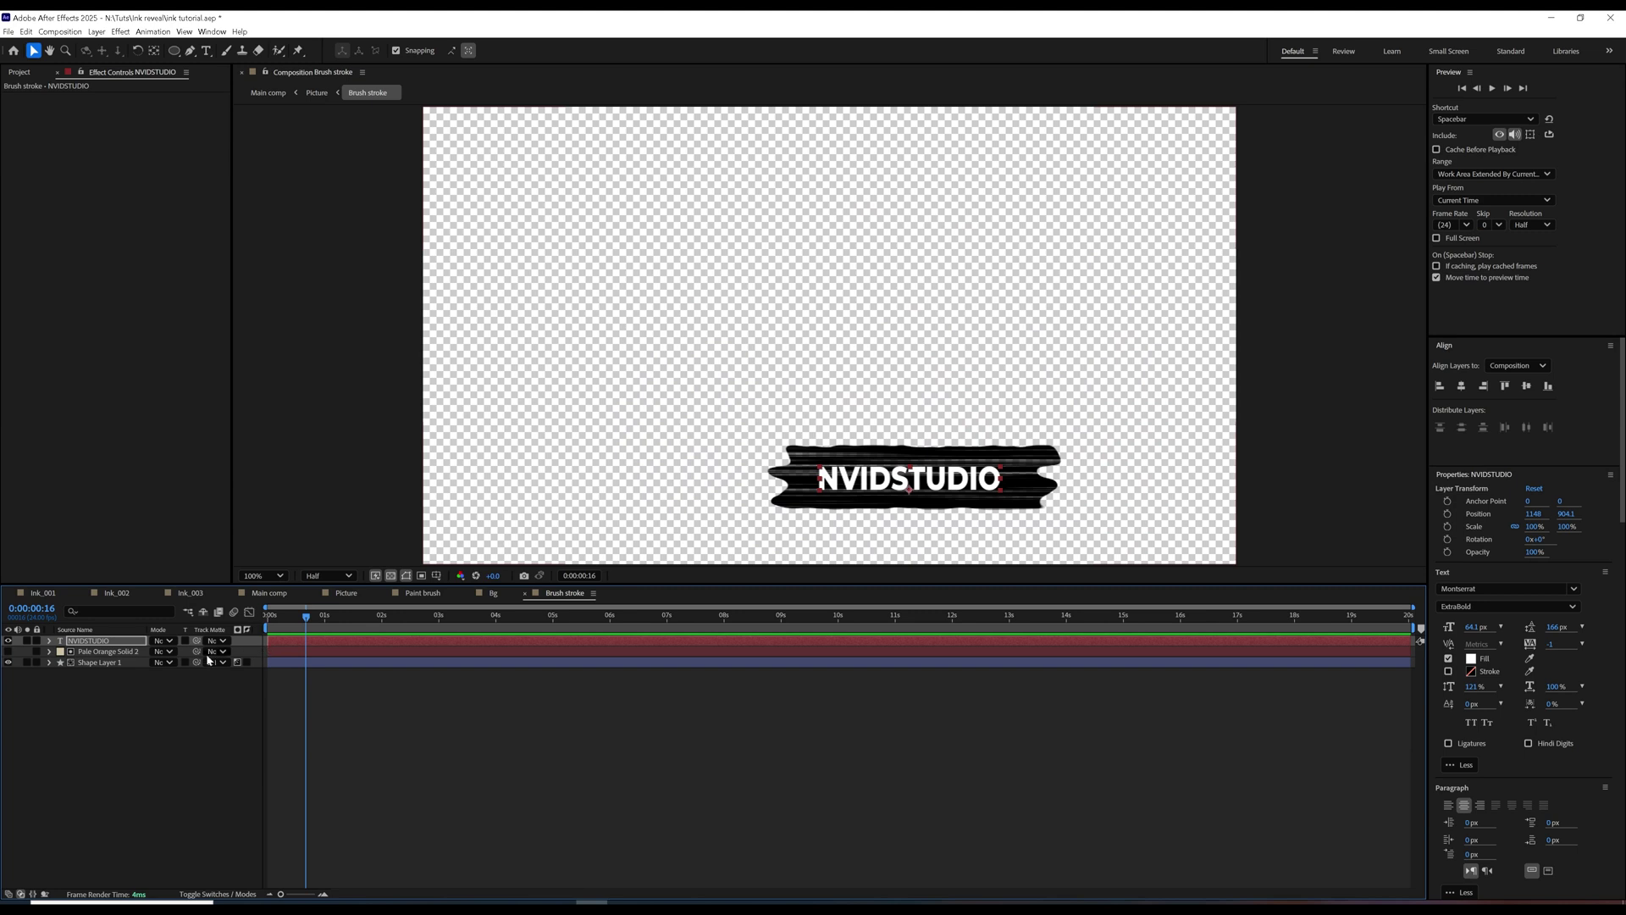
{"action": "right_click", "coordinate": [98, 631]}
{"action": "mouse_move", "coordinate": [135, 666]}
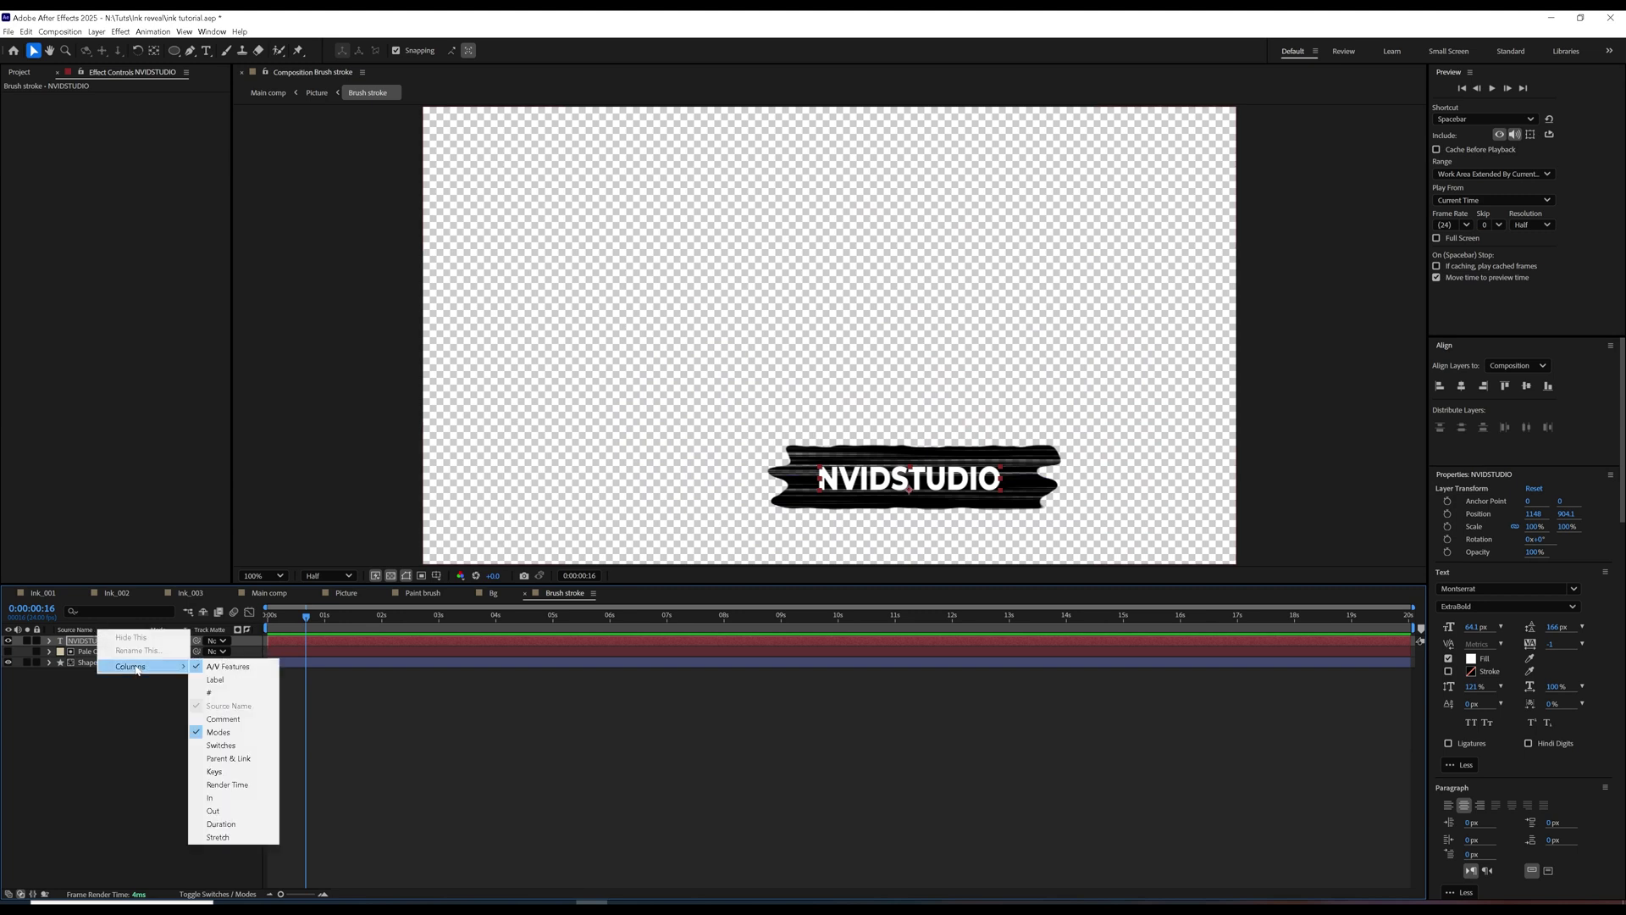
{"action": "left_click", "coordinate": [222, 745]}
{"action": "right_click", "coordinate": [121, 631]}
{"action": "mouse_move", "coordinate": [160, 666]}
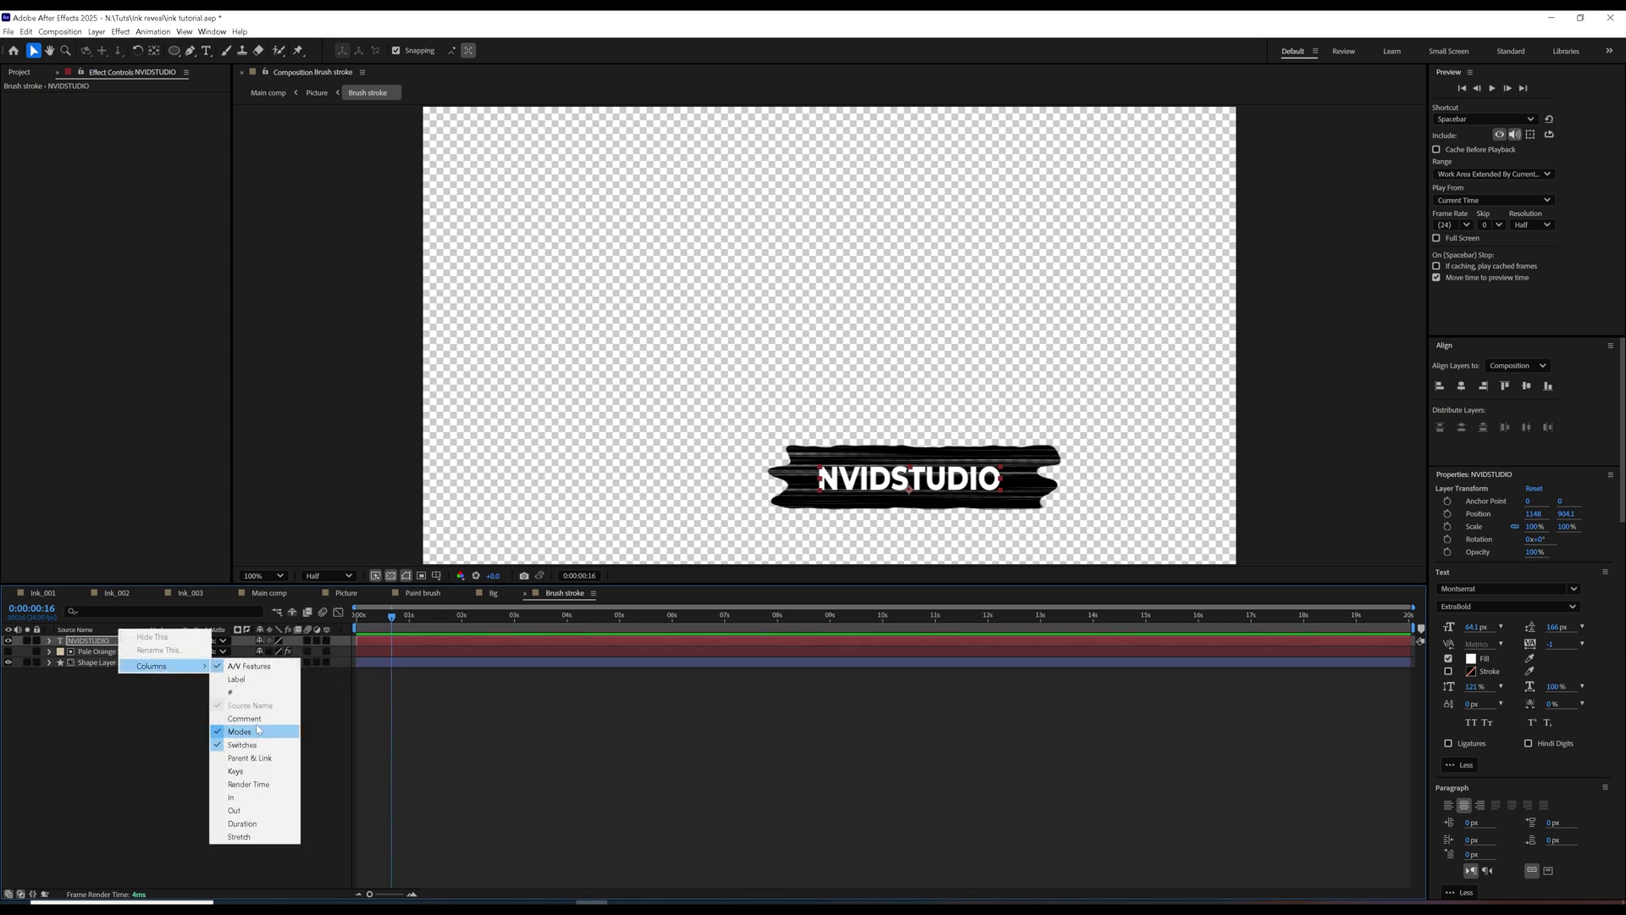
{"action": "left_click", "coordinate": [254, 759]}
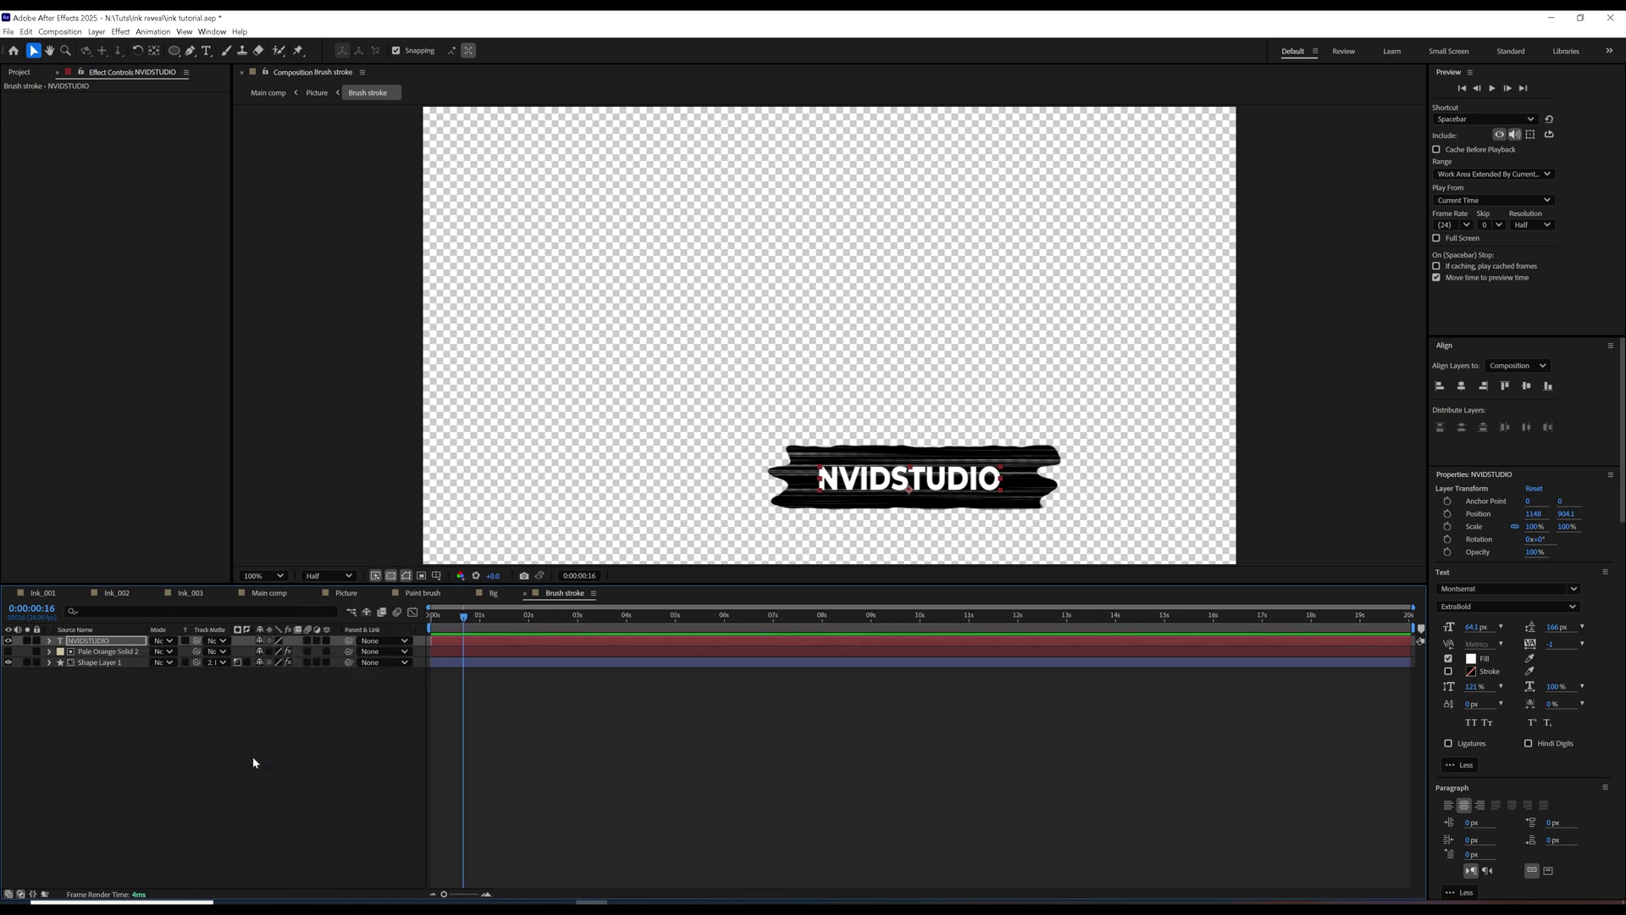
Add Trim Paths to Shape Layer 1 and expand its properties.
{"action": "left_click", "coordinate": [102, 651]}
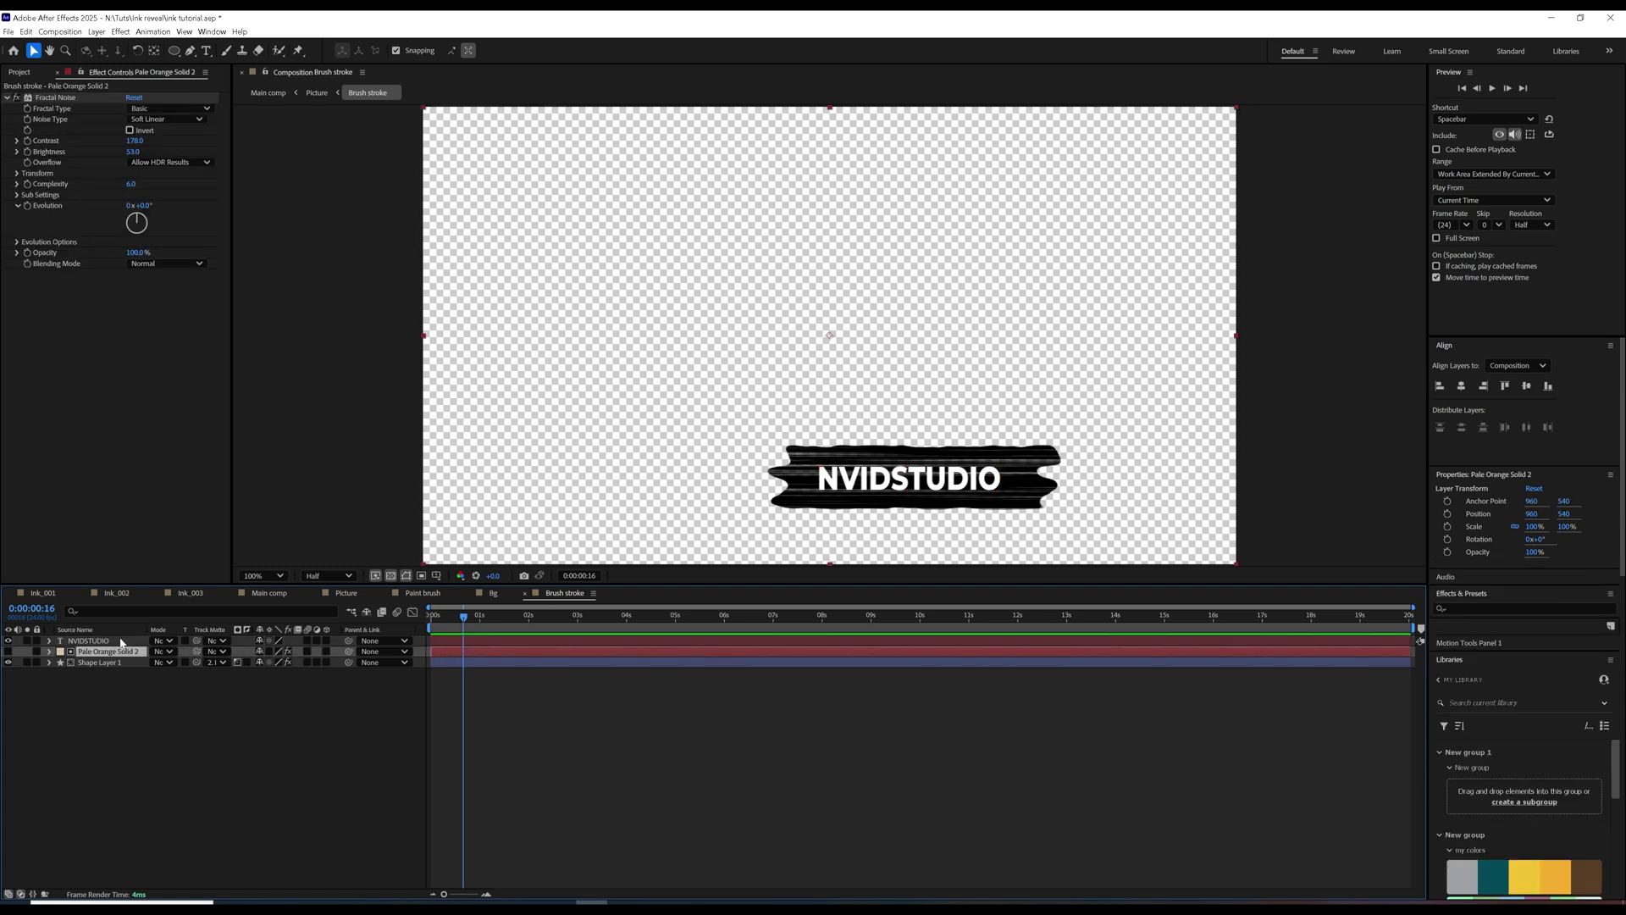
{"action": "left_click_drag", "start_coordinate": [196, 640], "coordinate": [161, 645]}
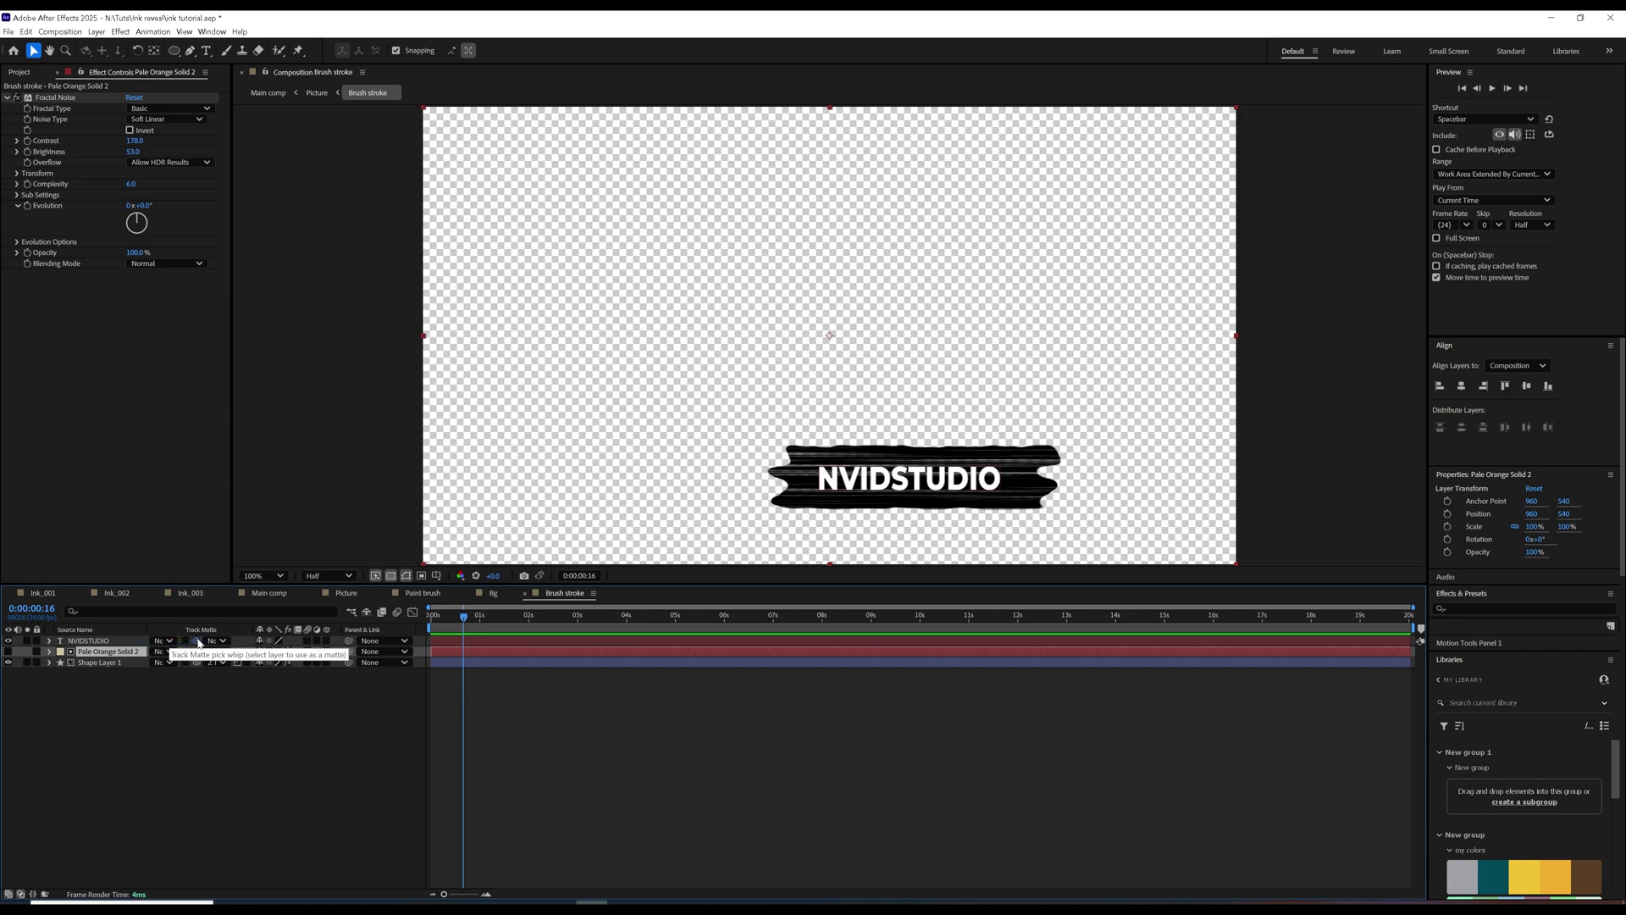
{"action": "left_click", "coordinate": [127, 662]}
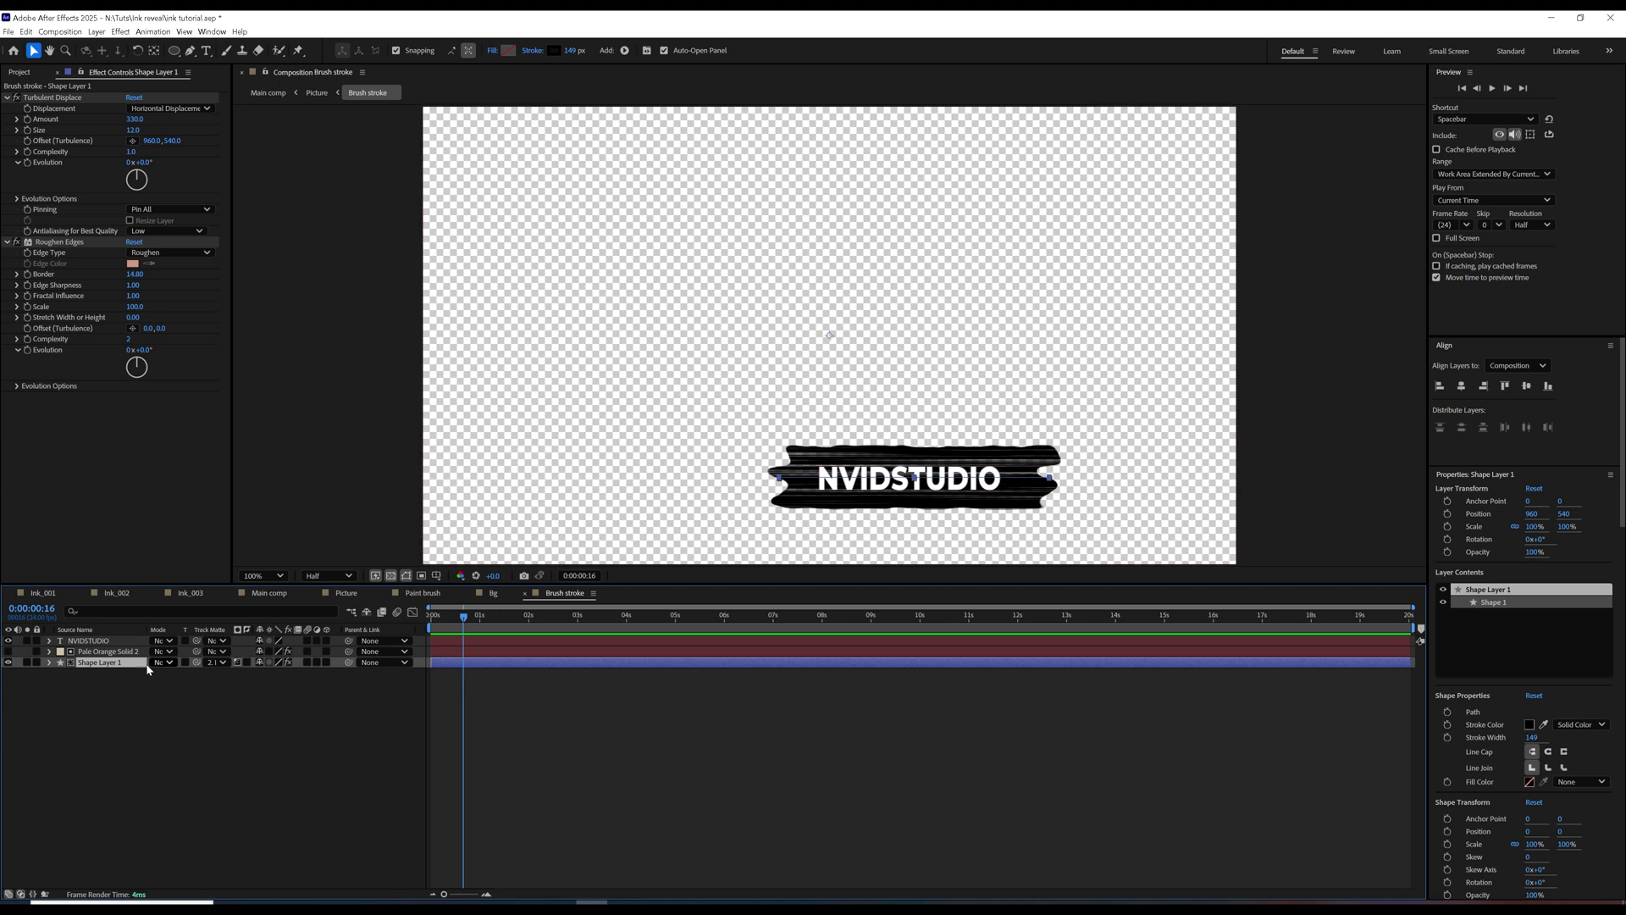
{"action": "left_click", "coordinate": [49, 663]}
{"action": "left_click", "coordinate": [336, 674]}
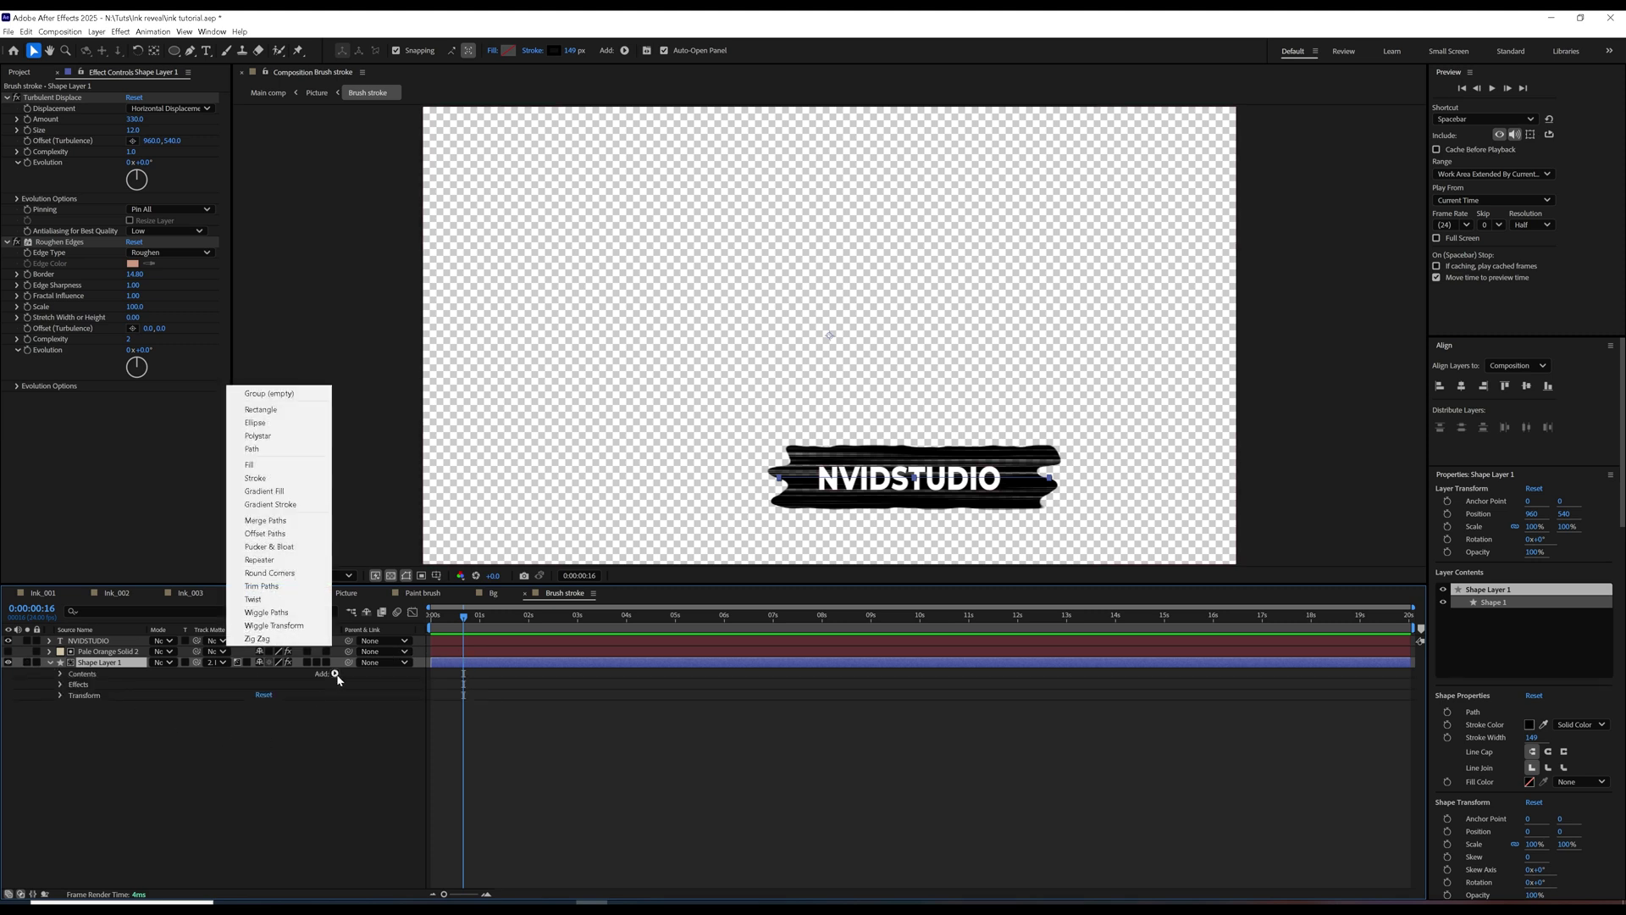
{"action": "left_click", "coordinate": [261, 585]}
{"action": "left_click", "coordinate": [72, 695]}
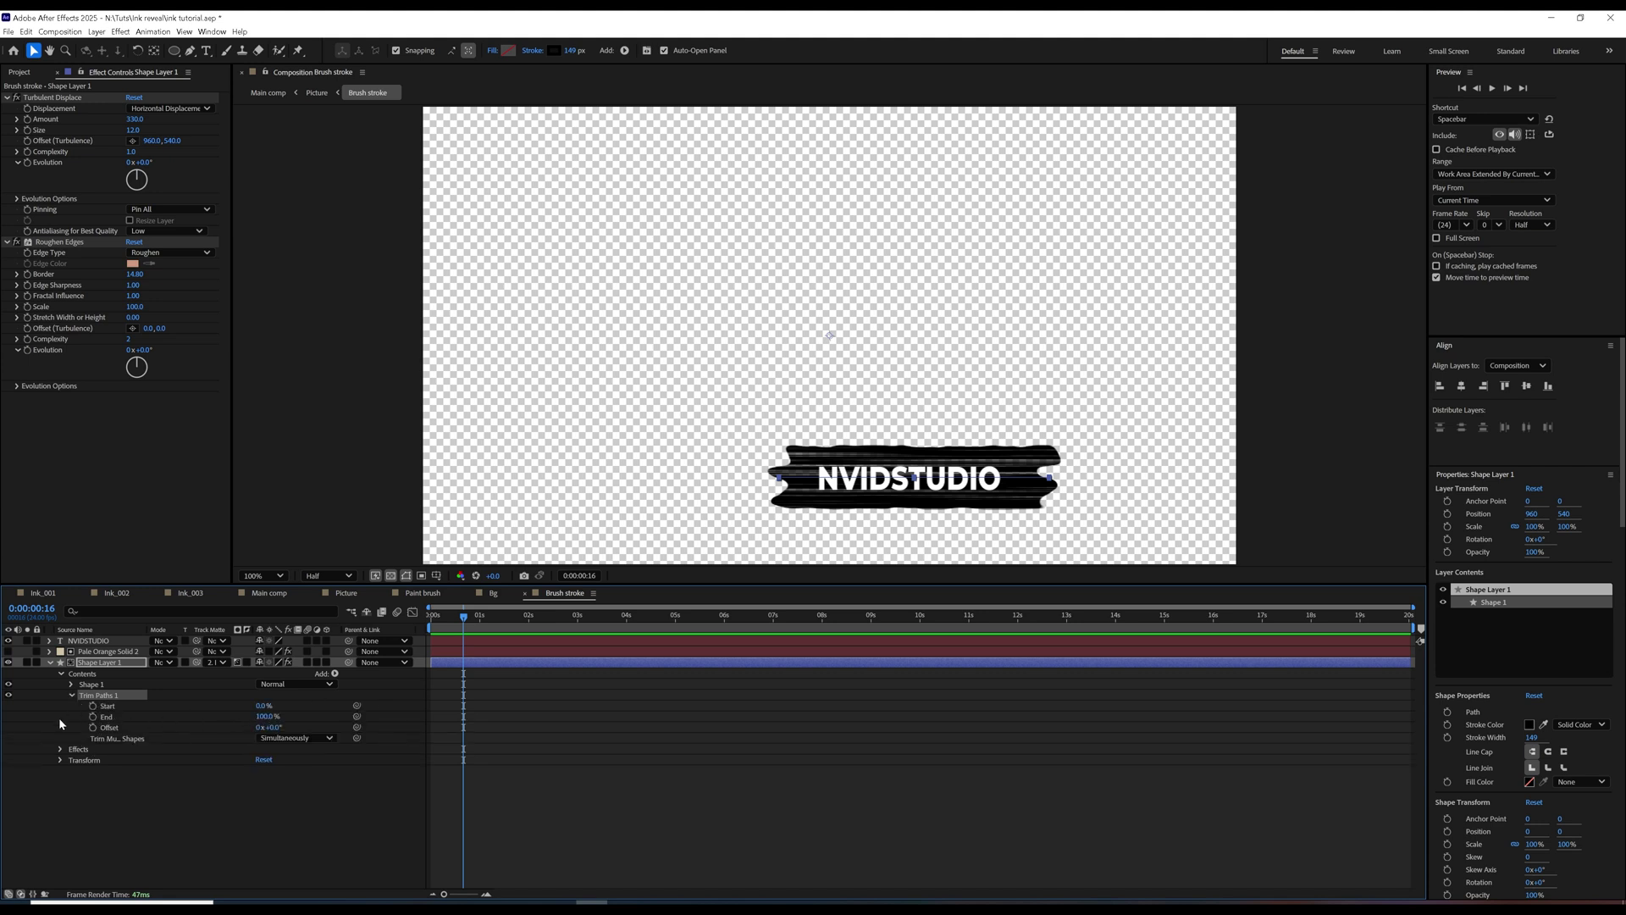
Keyframe the Trim Paths End at 100% at frame 16 and at 0% at the composition start.
{"action": "left_click", "coordinate": [94, 716]}
{"action": "left_click_drag", "start_coordinate": [461, 623], "coordinate": [431, 618]}
{"action": "left_click", "coordinate": [268, 716]}
{"action": "type", "text": "00"}
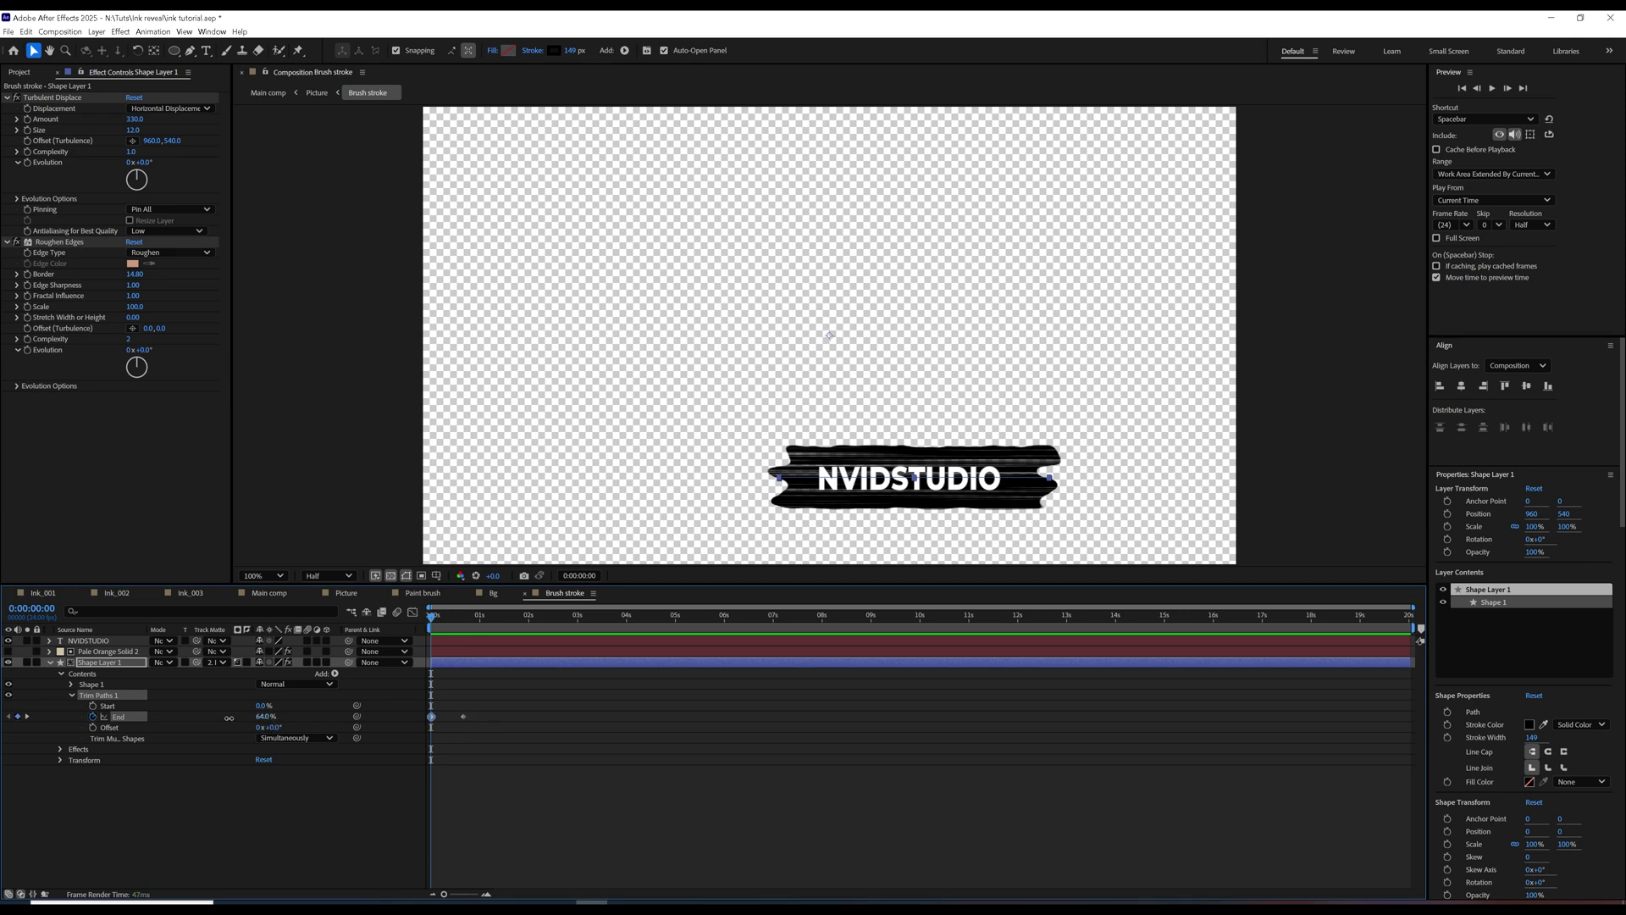
{"action": "key", "text": "Return"}
{"action": "left_click", "coordinate": [437, 621]}
{"action": "left_click_drag", "start_coordinate": [437, 622], "coordinate": [471, 629]}
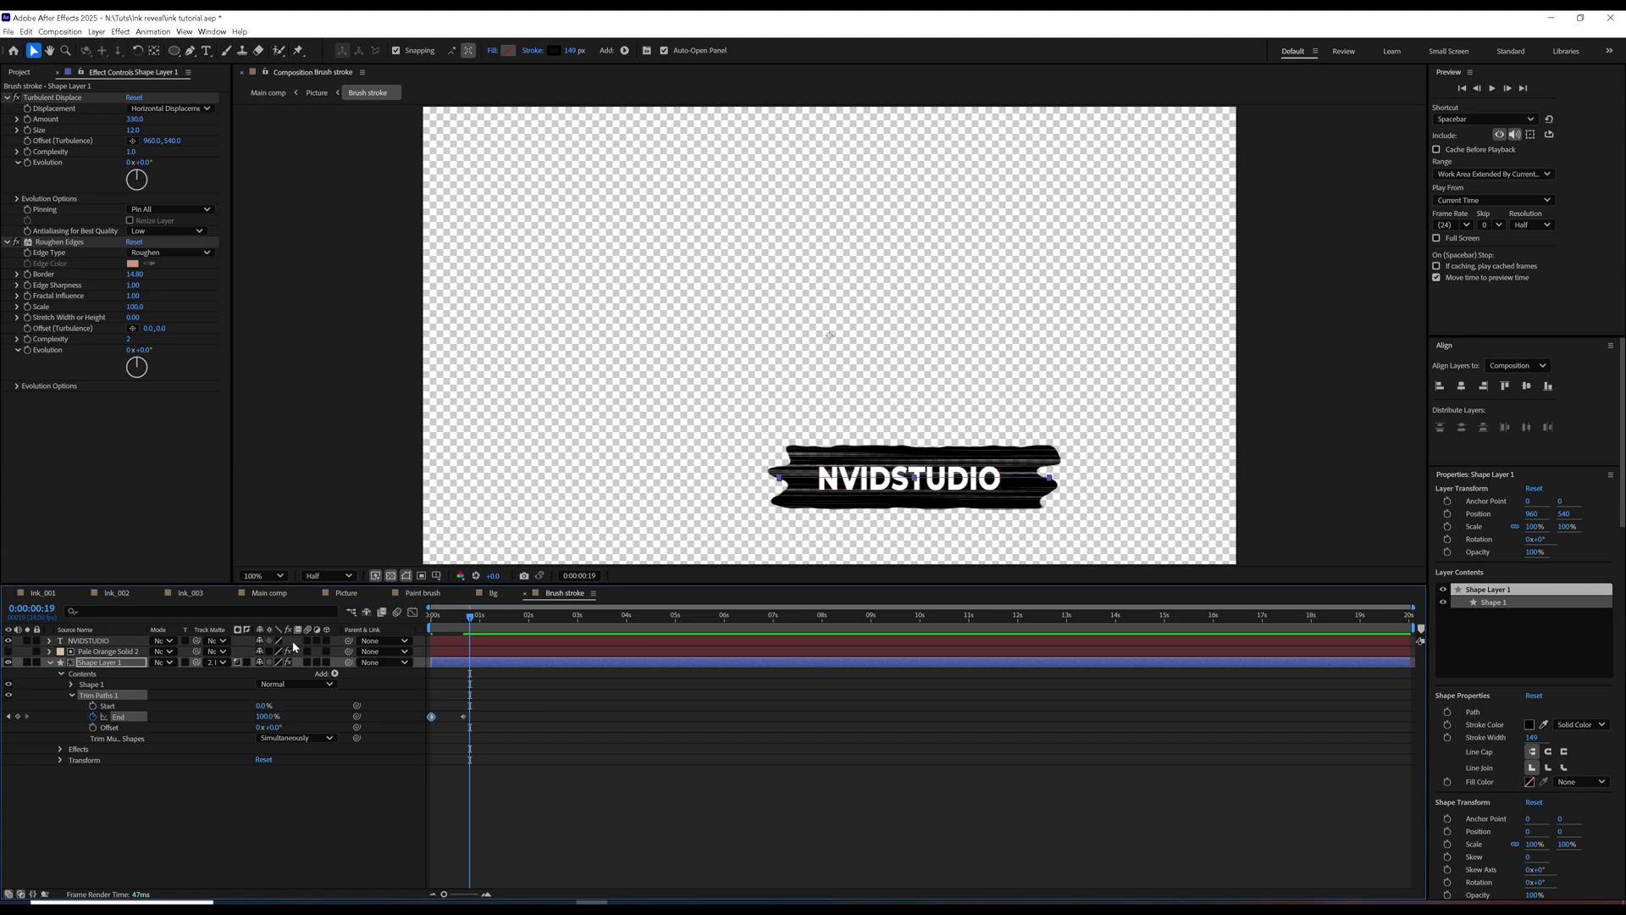
Use Shape Layer 1 as the track matte for the NVIDSTUDIO text and turn the shape layer's visibility back on.
{"action": "mouse_move", "coordinate": [197, 643]}
{"action": "left_mouse_down"}
{"action": "mouse_move", "coordinate": [56, 654]}
{"action": "mouse_move", "coordinate": [109, 668]}
{"action": "left_mouse_up"}
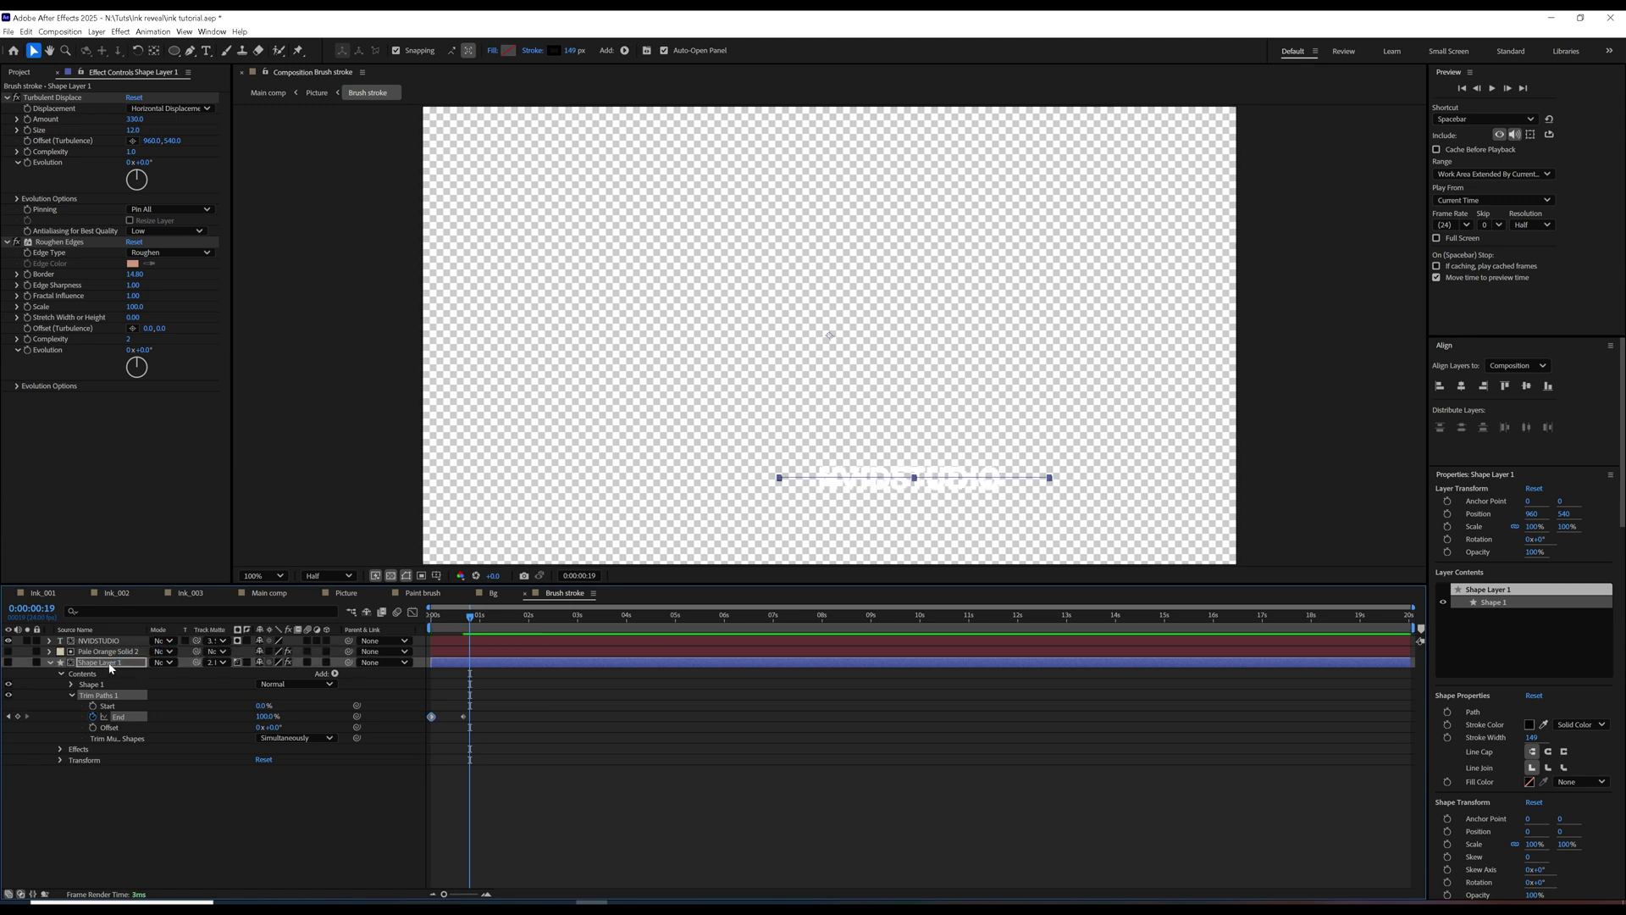
{"action": "left_click", "coordinate": [8, 662]}
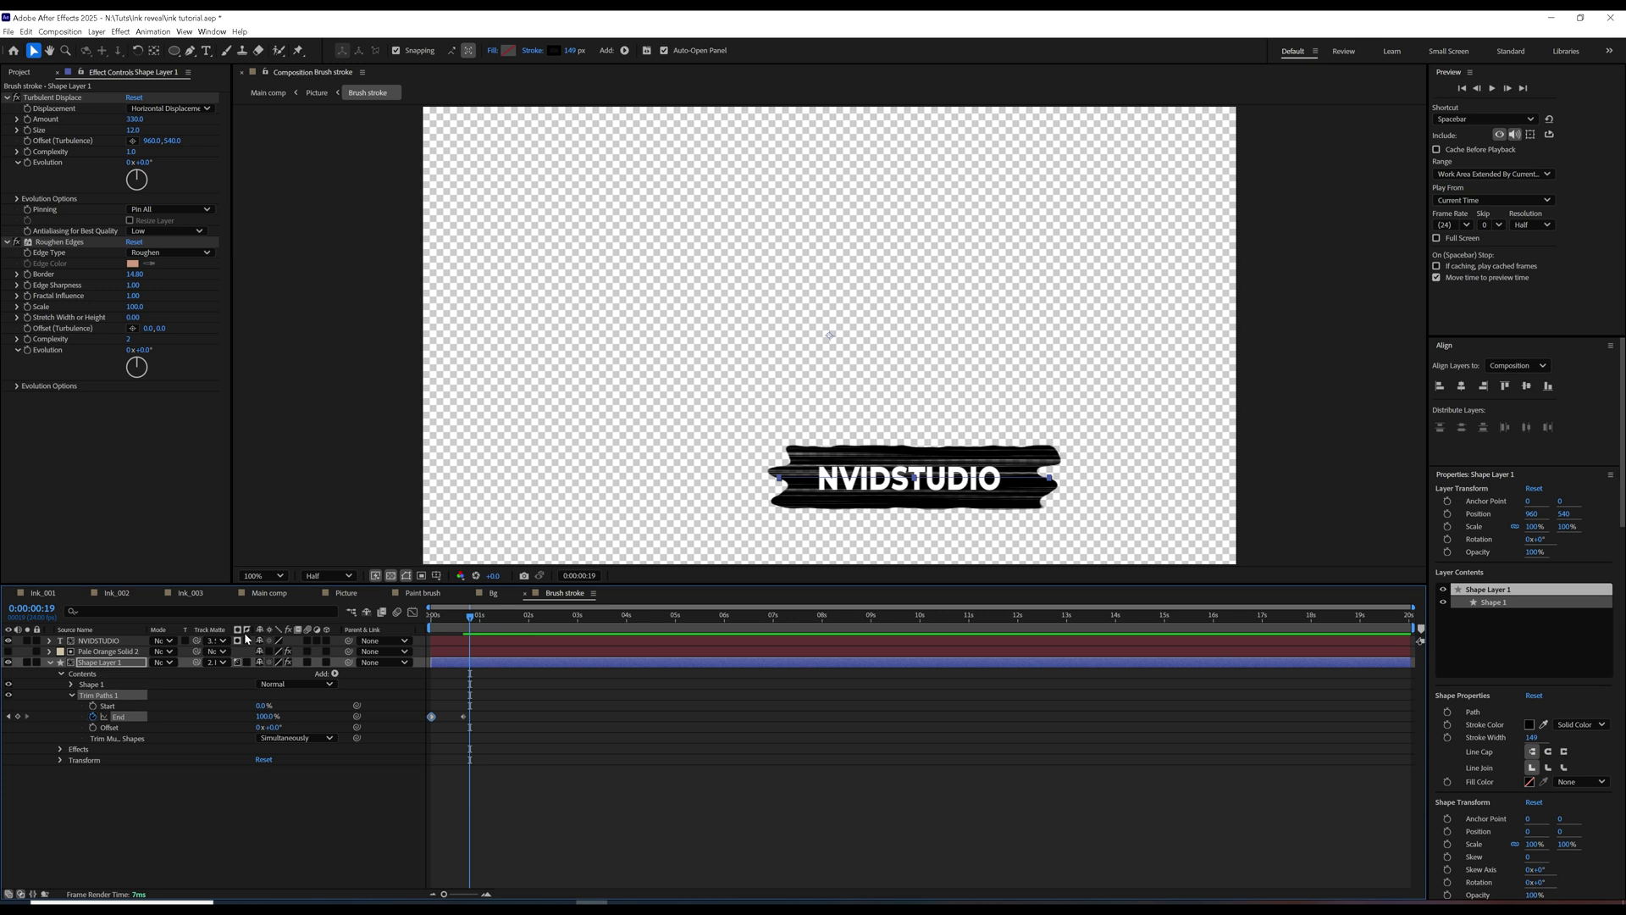
{"action": "mouse_move", "coordinate": [471, 616]}
{"action": "left_mouse_down"}
{"action": "mouse_move", "coordinate": [436, 623]}
{"action": "mouse_move", "coordinate": [472, 623]}
{"action": "left_mouse_up"}
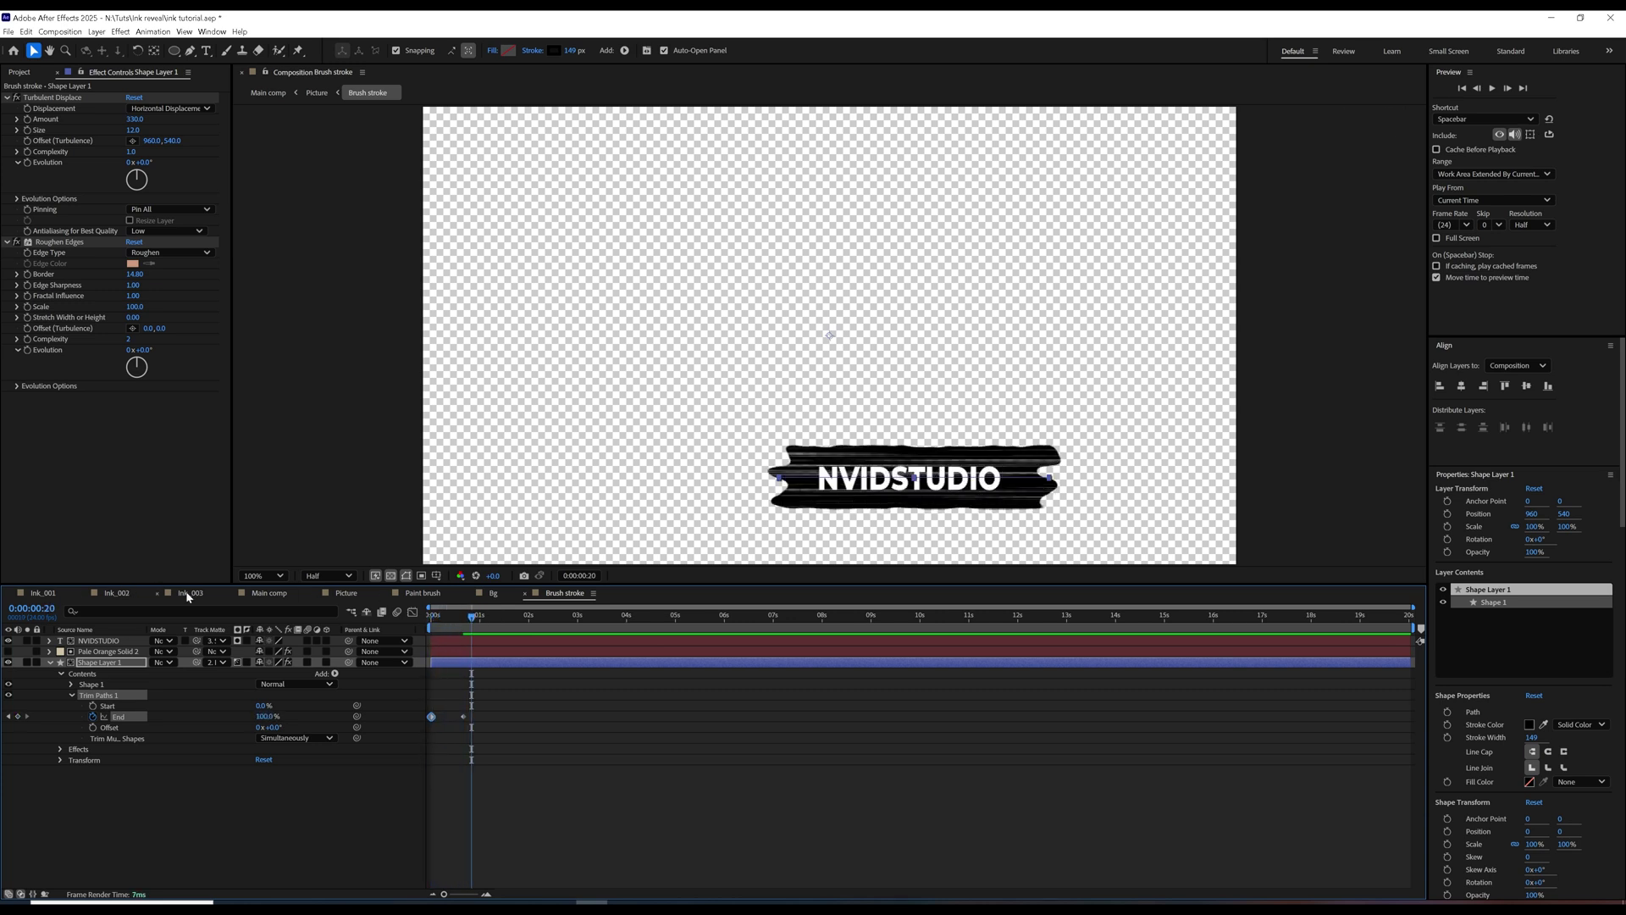
Preview the brush stroke and text reveal in the Main comp from the beginning.
{"action": "left_click", "coordinate": [270, 594]}
{"action": "key", "text": "Home"}
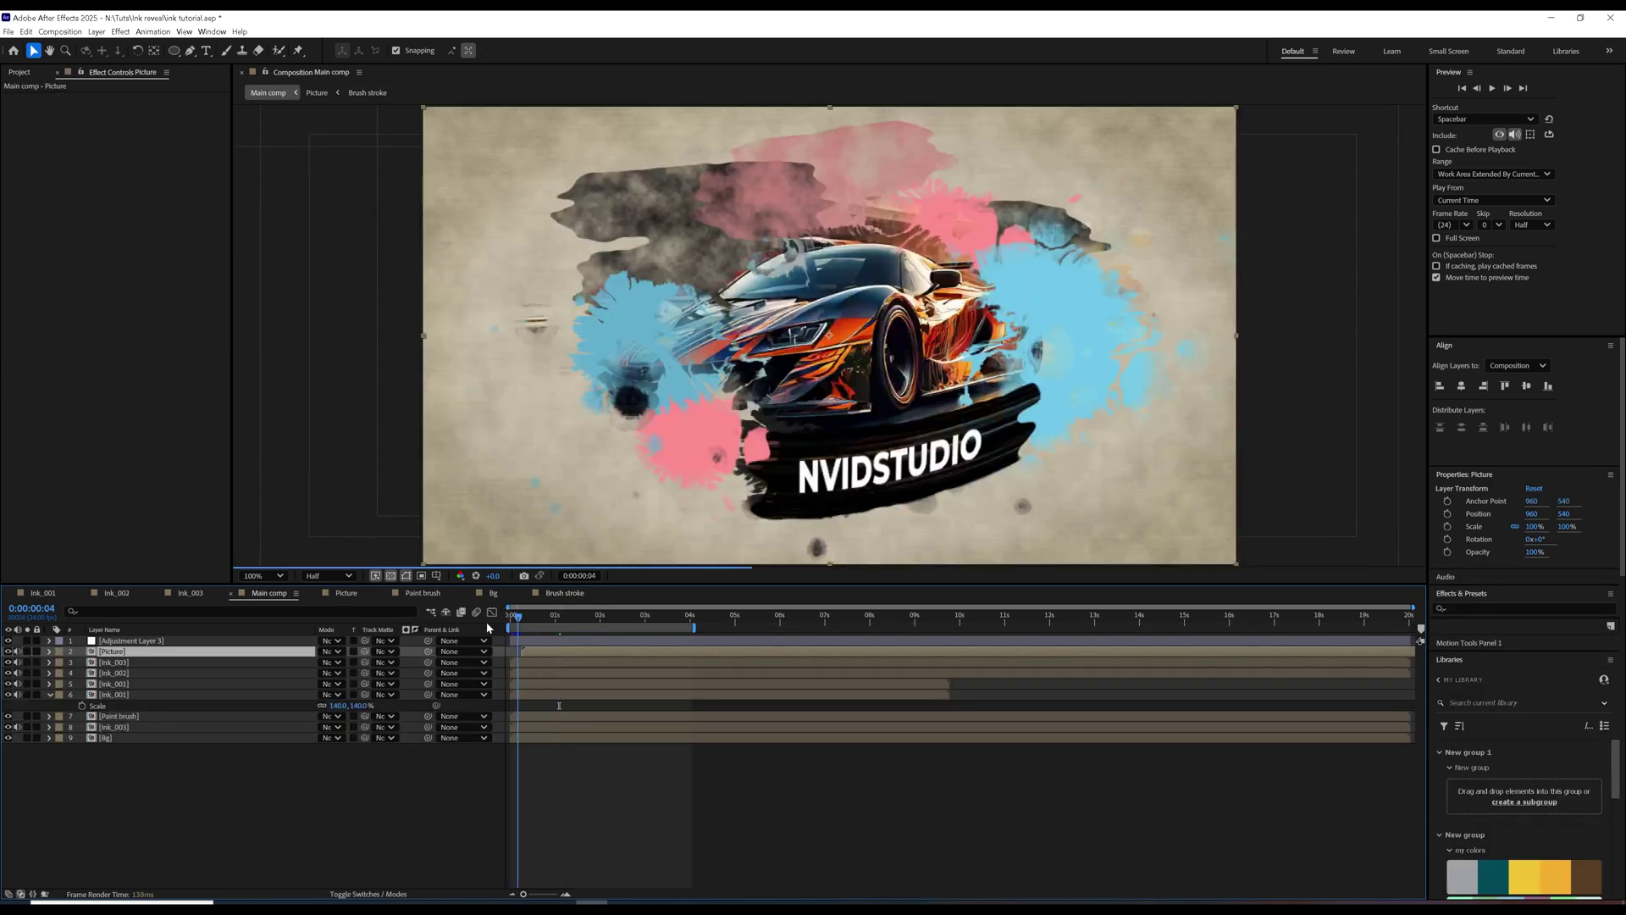
{"action": "key", "text": "space"}
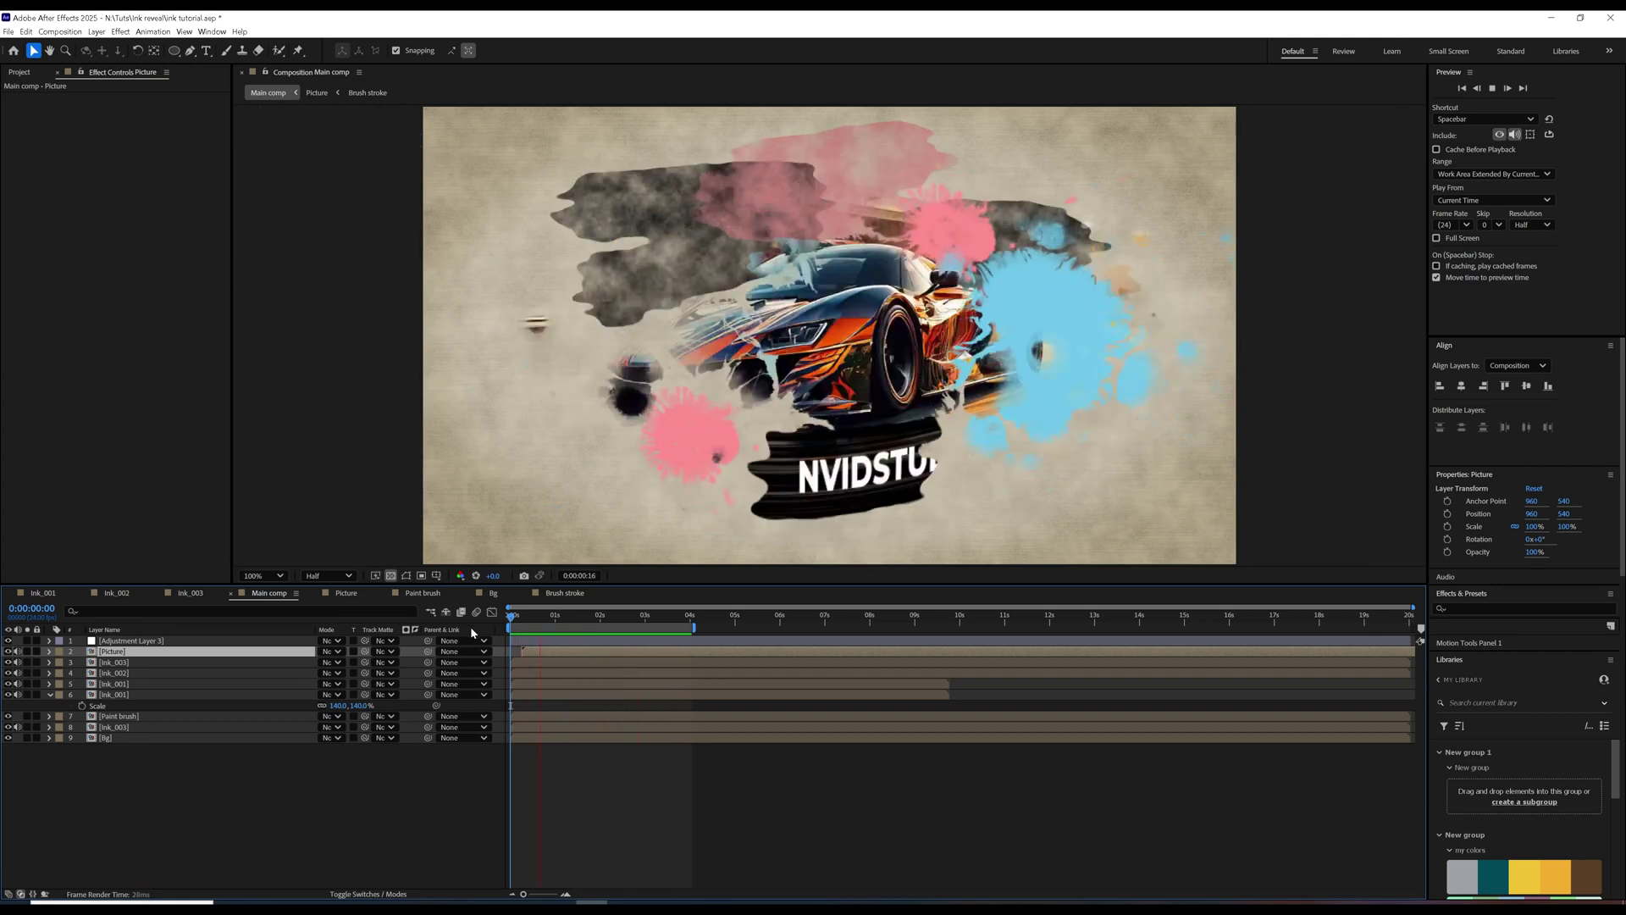
{"action": "left_click", "coordinate": [588, 625]}
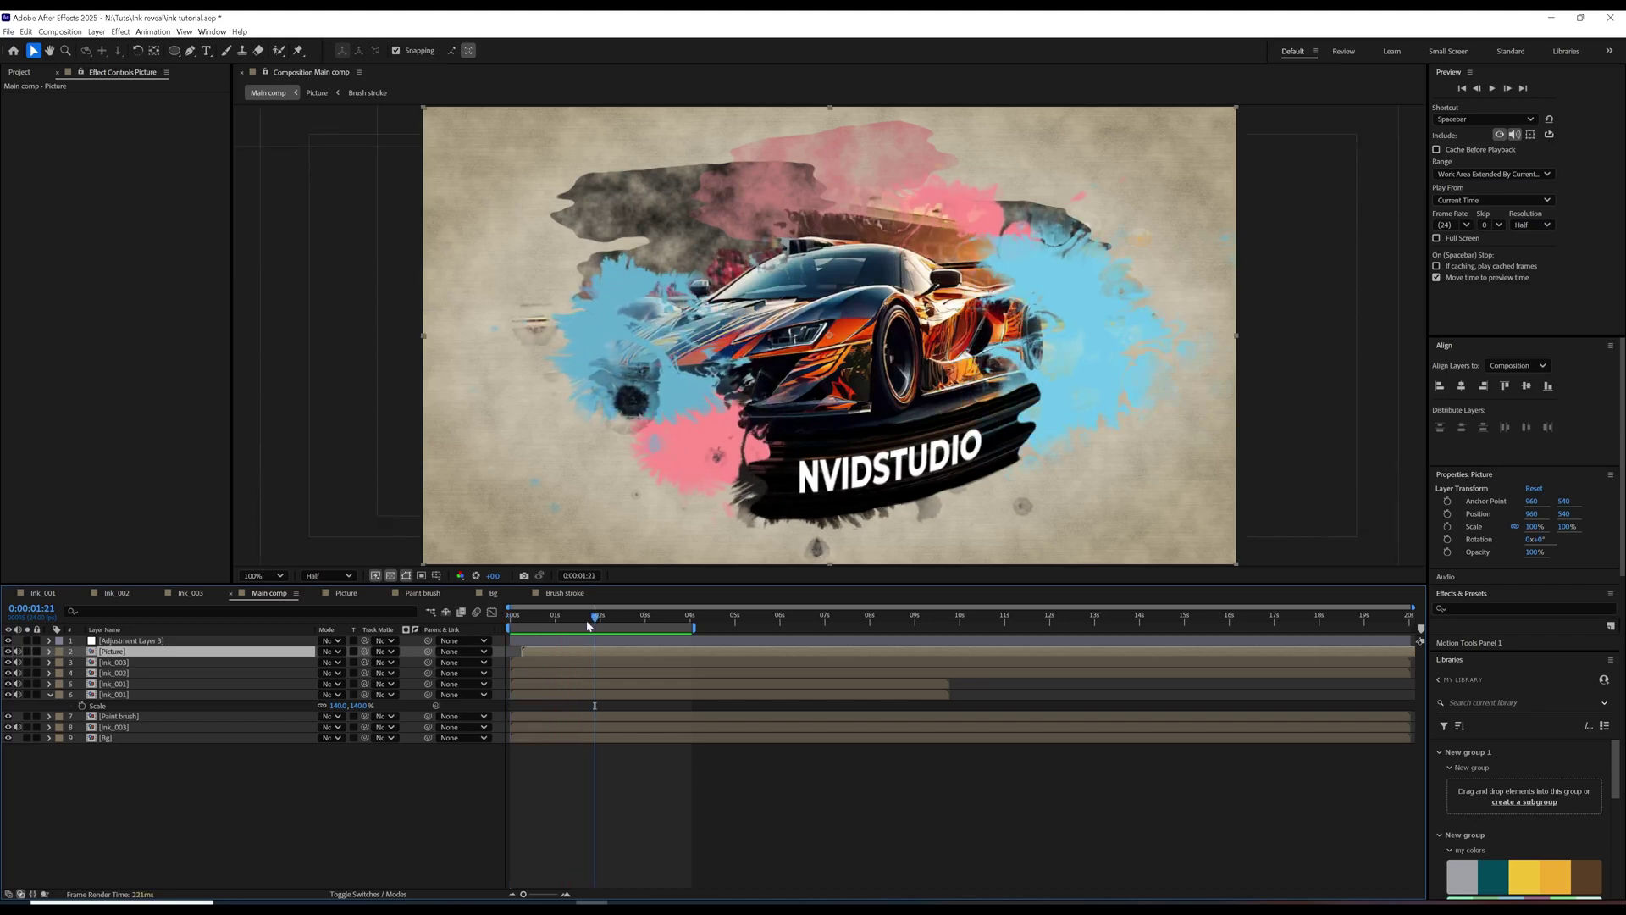
In the Brush stroke comp, ease both Trim Paths End keyframes and shape their speed graph for a fast start and long slowdown.
{"action": "left_click", "coordinate": [559, 594]}
{"action": "left_click_drag", "start_coordinate": [485, 716], "coordinate": [418, 731]}
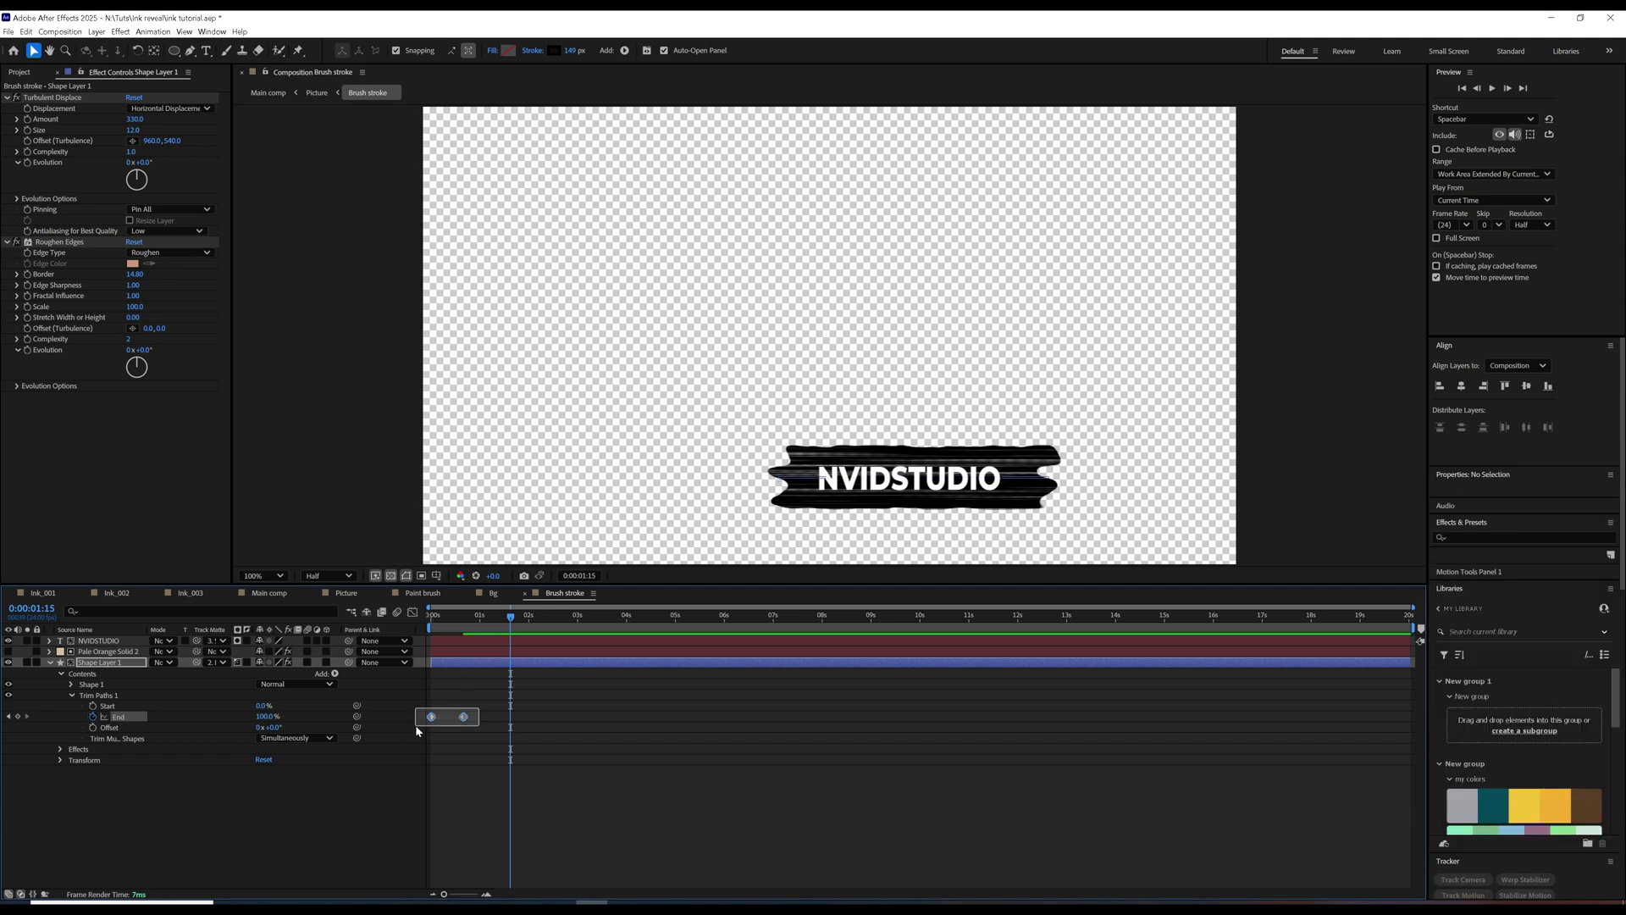
{"action": "left_click", "coordinate": [412, 612]}
{"action": "left_click", "coordinate": [463, 852]}
{"action": "left_click_drag", "start_coordinate": [461, 852], "coordinate": [448, 852]}
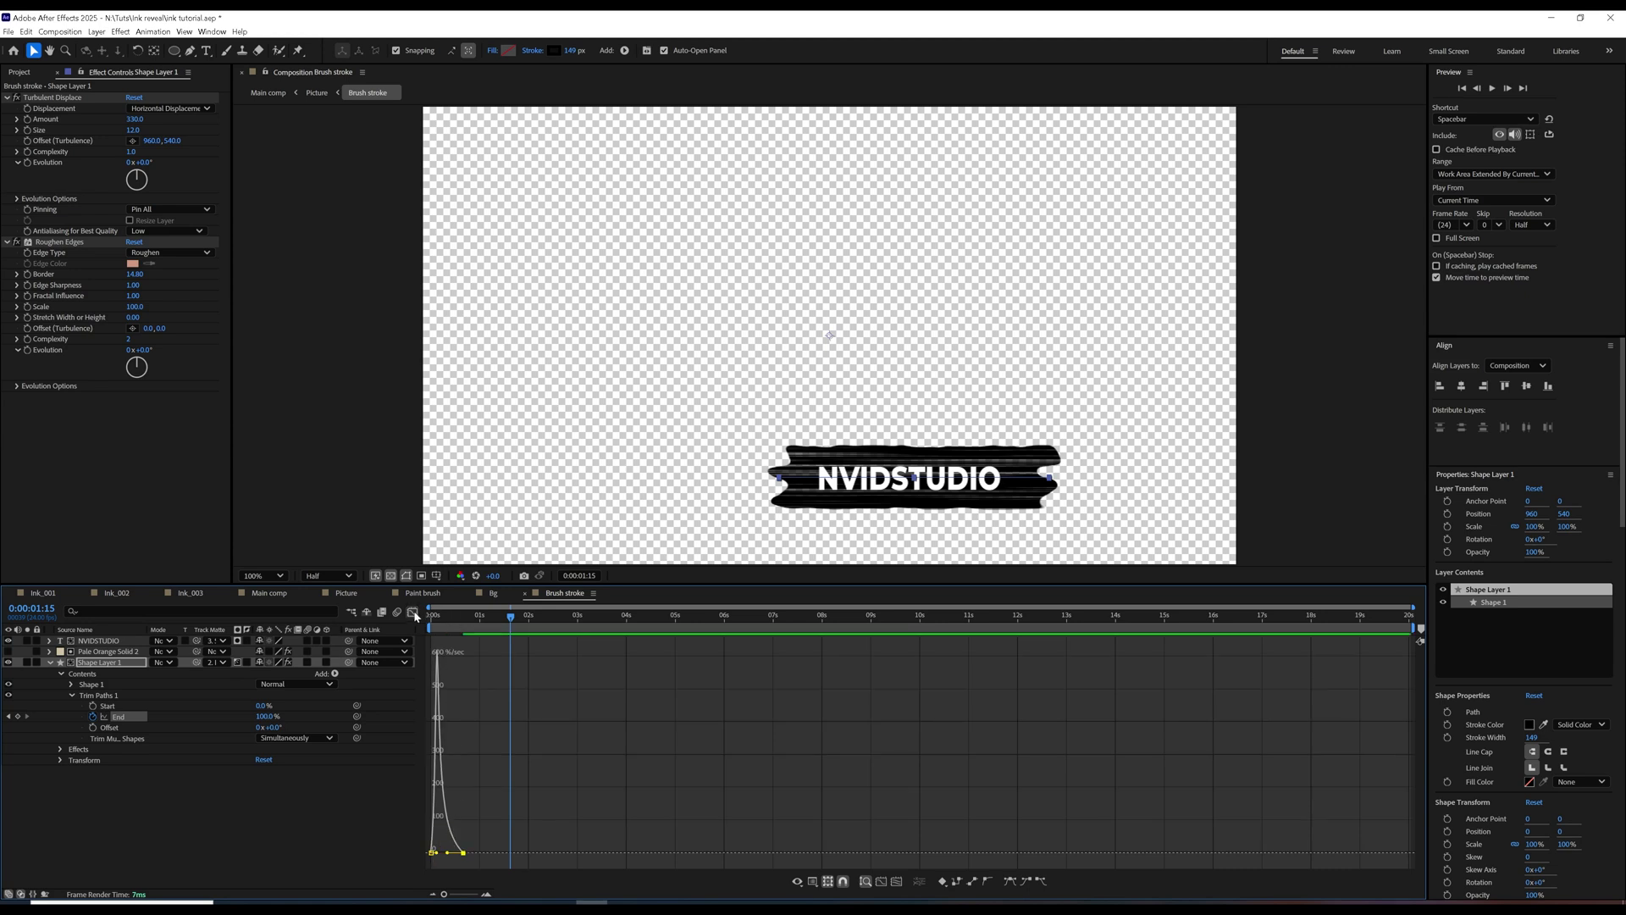
{"action": "left_click", "coordinate": [412, 612]}
{"action": "mouse_move", "coordinate": [447, 625]}
{"action": "left_mouse_down"}
{"action": "mouse_move", "coordinate": [429, 625]}
{"action": "mouse_move", "coordinate": [463, 625]}
{"action": "left_mouse_up"}
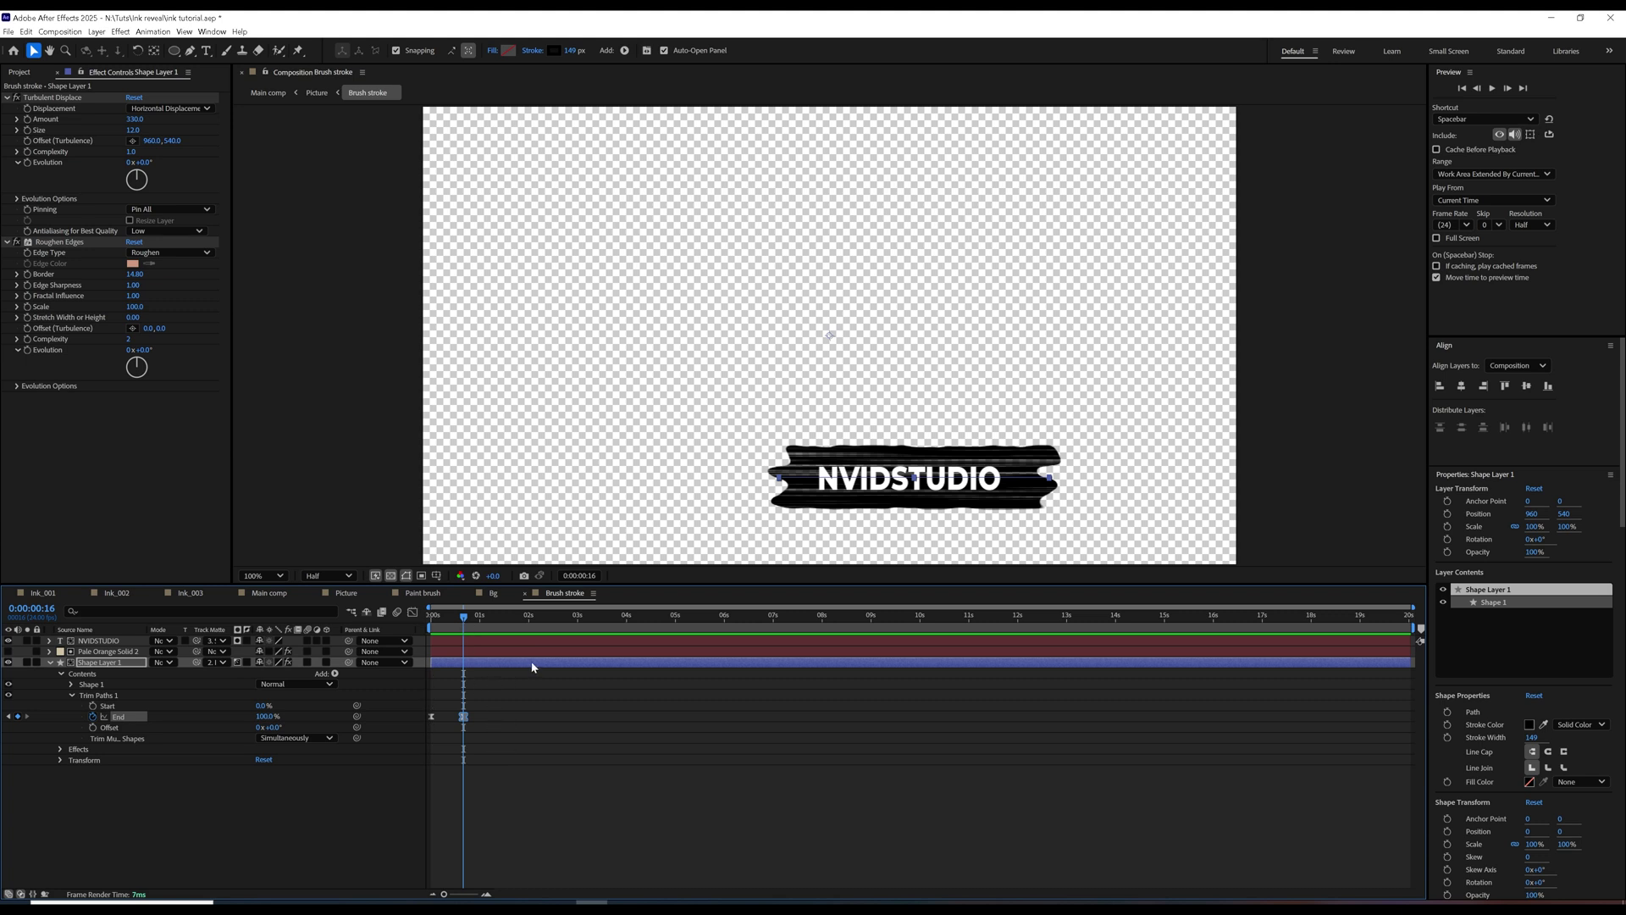
In Main comp, make every layer from Picture down to Bg a 3D layer and collapse the Ink_001 properties.
{"action": "left_click", "coordinate": [269, 593]}
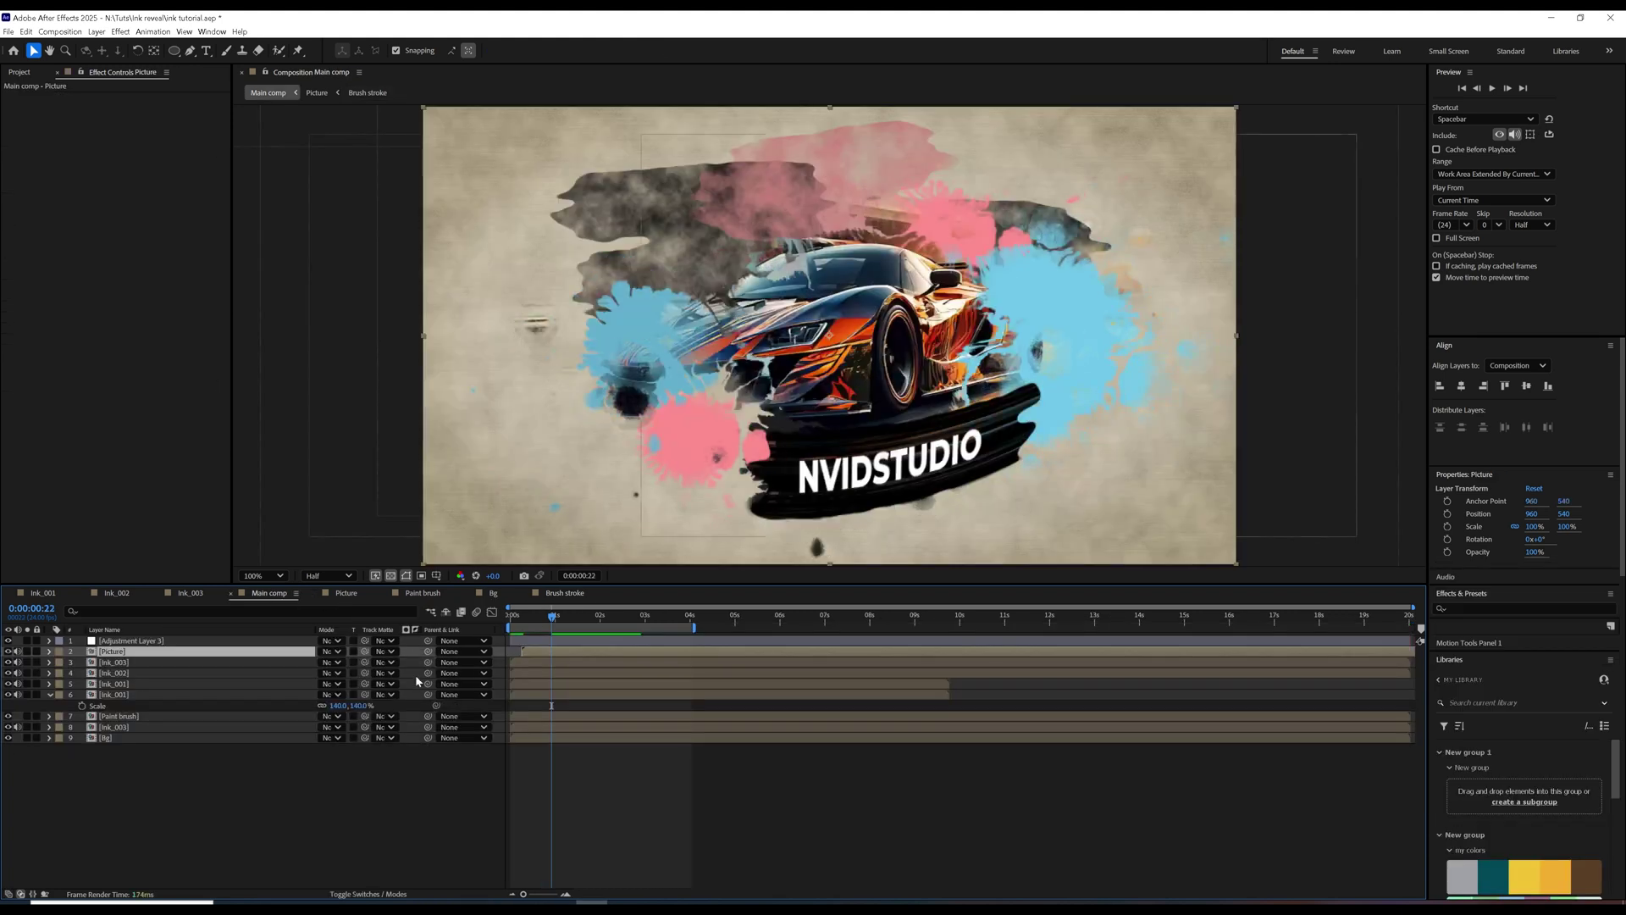
{"action": "left_click", "coordinate": [395, 880]}
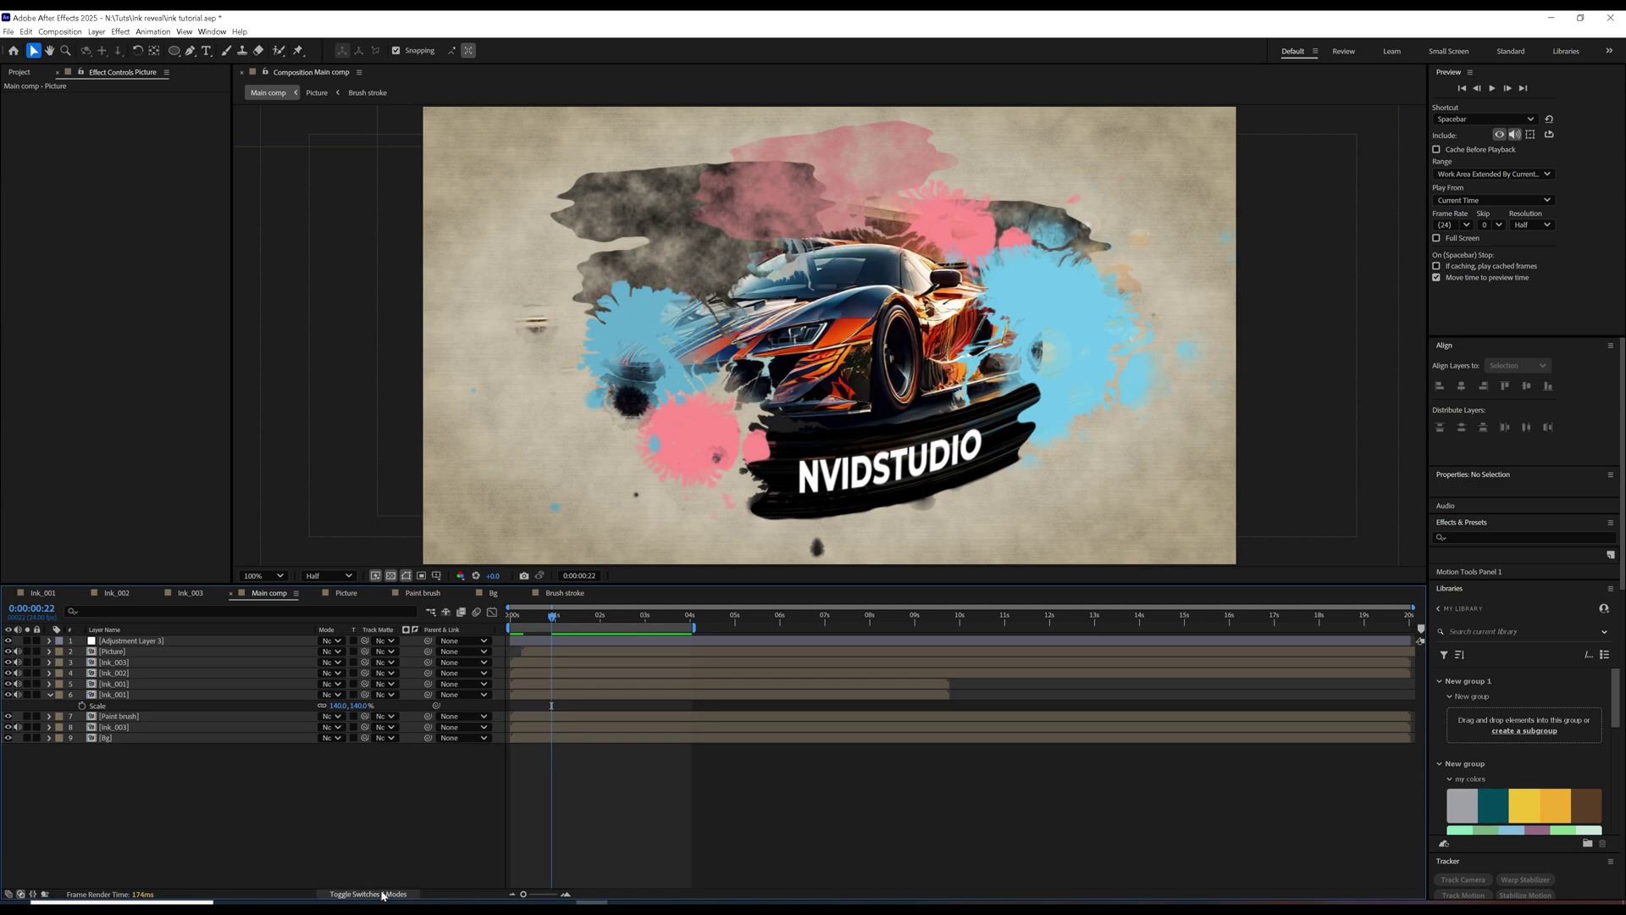
{"action": "left_click", "coordinate": [382, 894]}
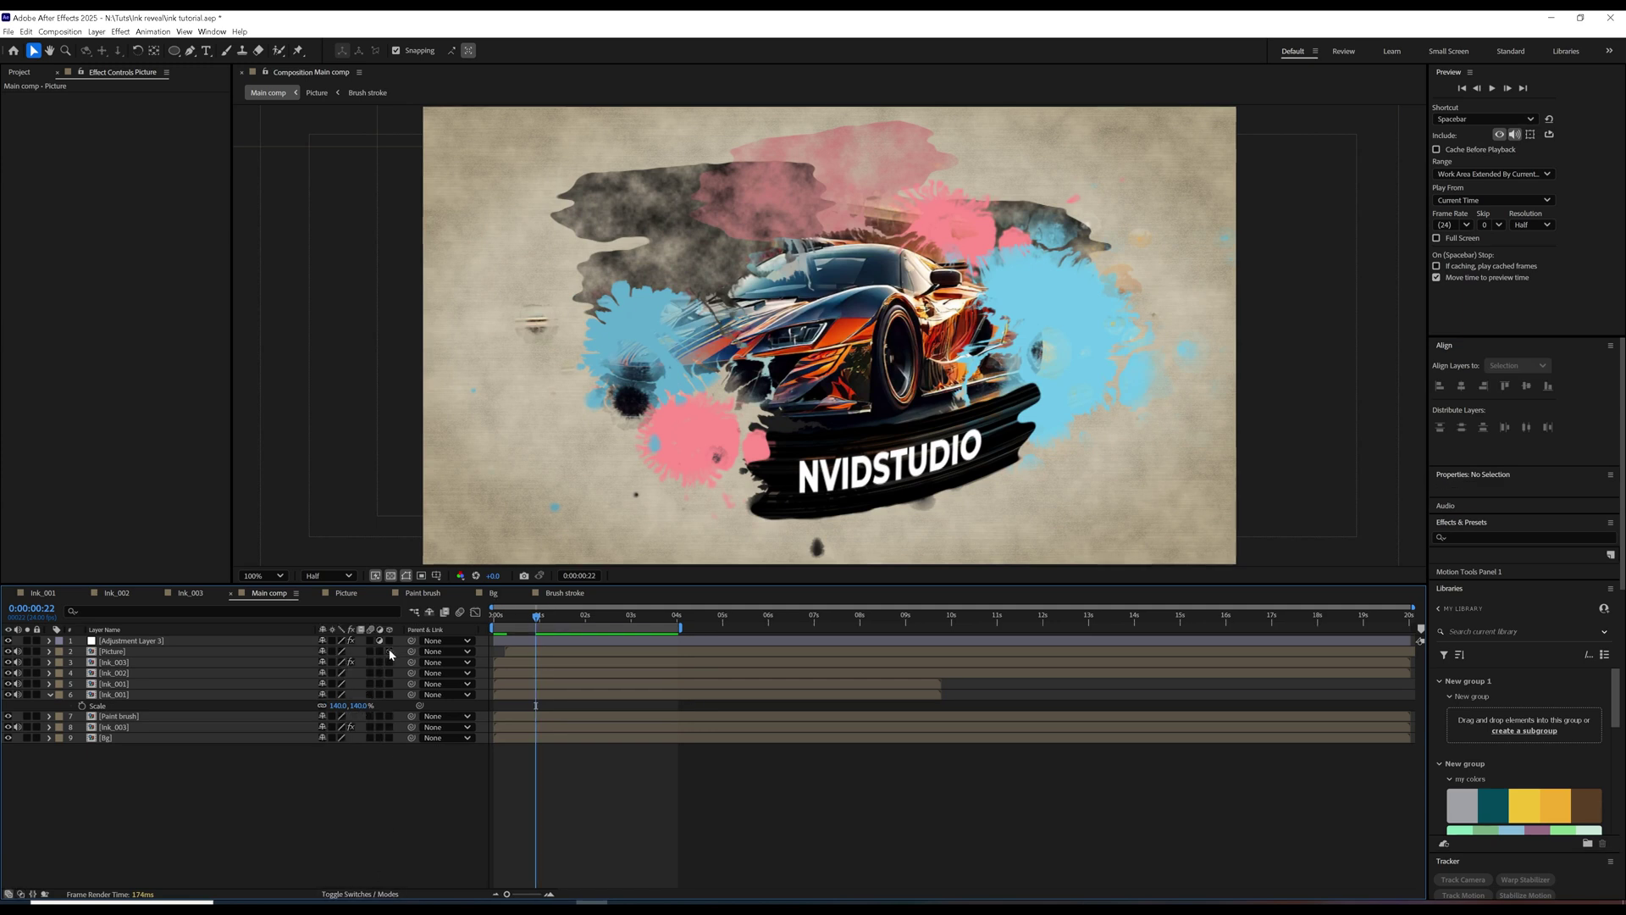
{"action": "left_click_drag", "start_coordinate": [390, 654], "coordinate": [390, 767]}
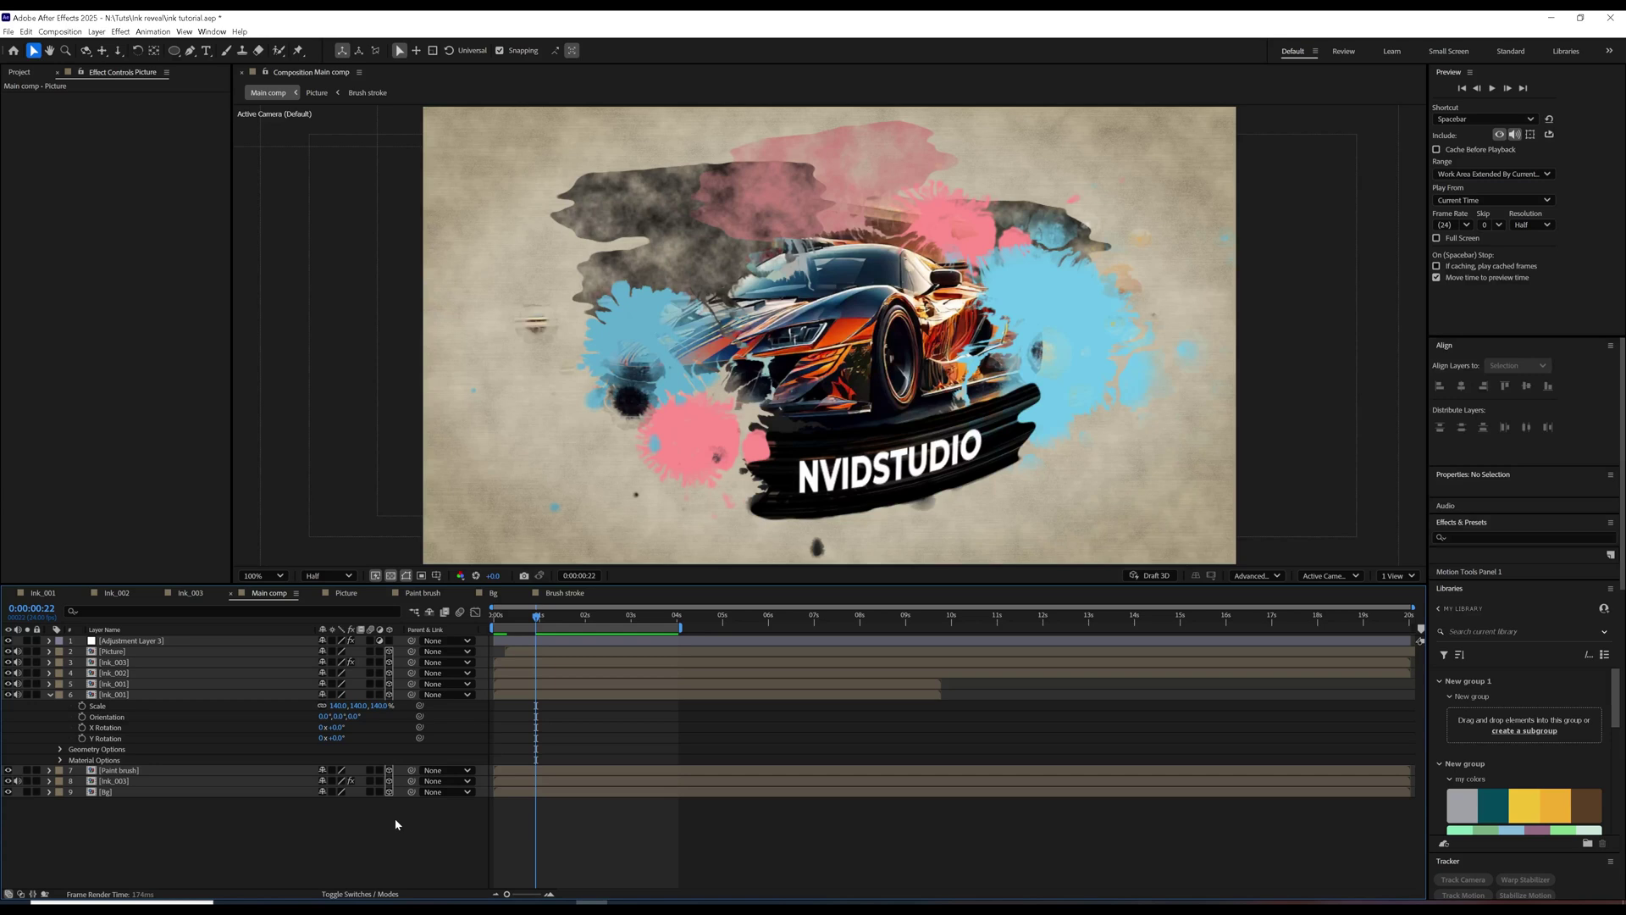
{"action": "left_click", "coordinate": [49, 696]}
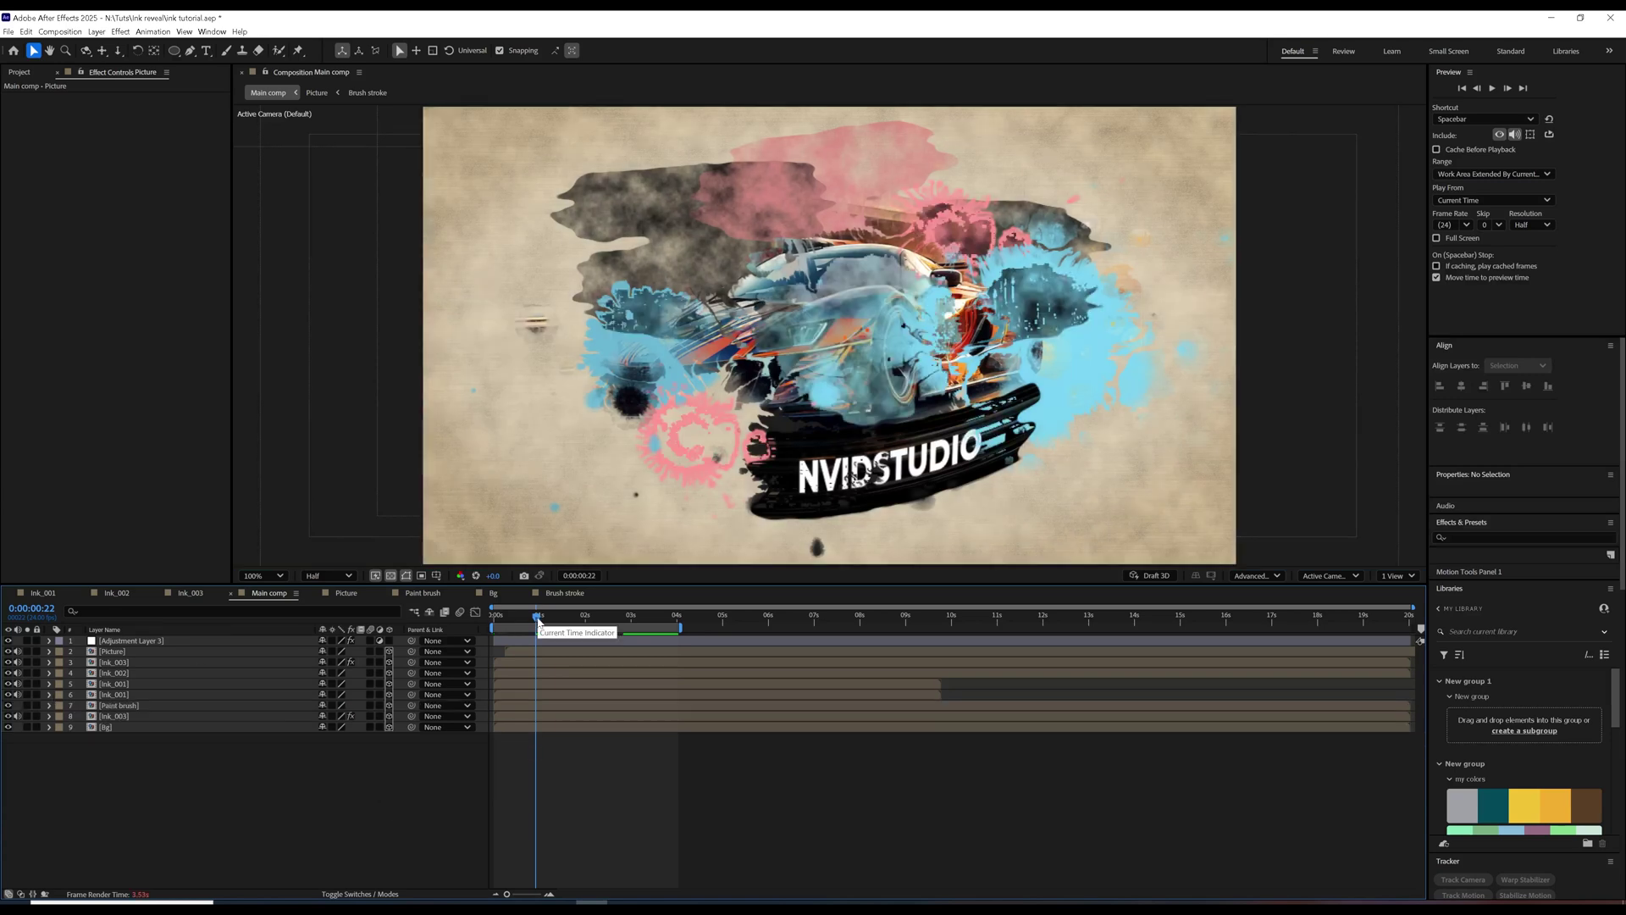
Nudge the Picture layer slightly toward the viewer in depth and make the Bg layer 2D again.
{"action": "left_click", "coordinate": [532, 653]}
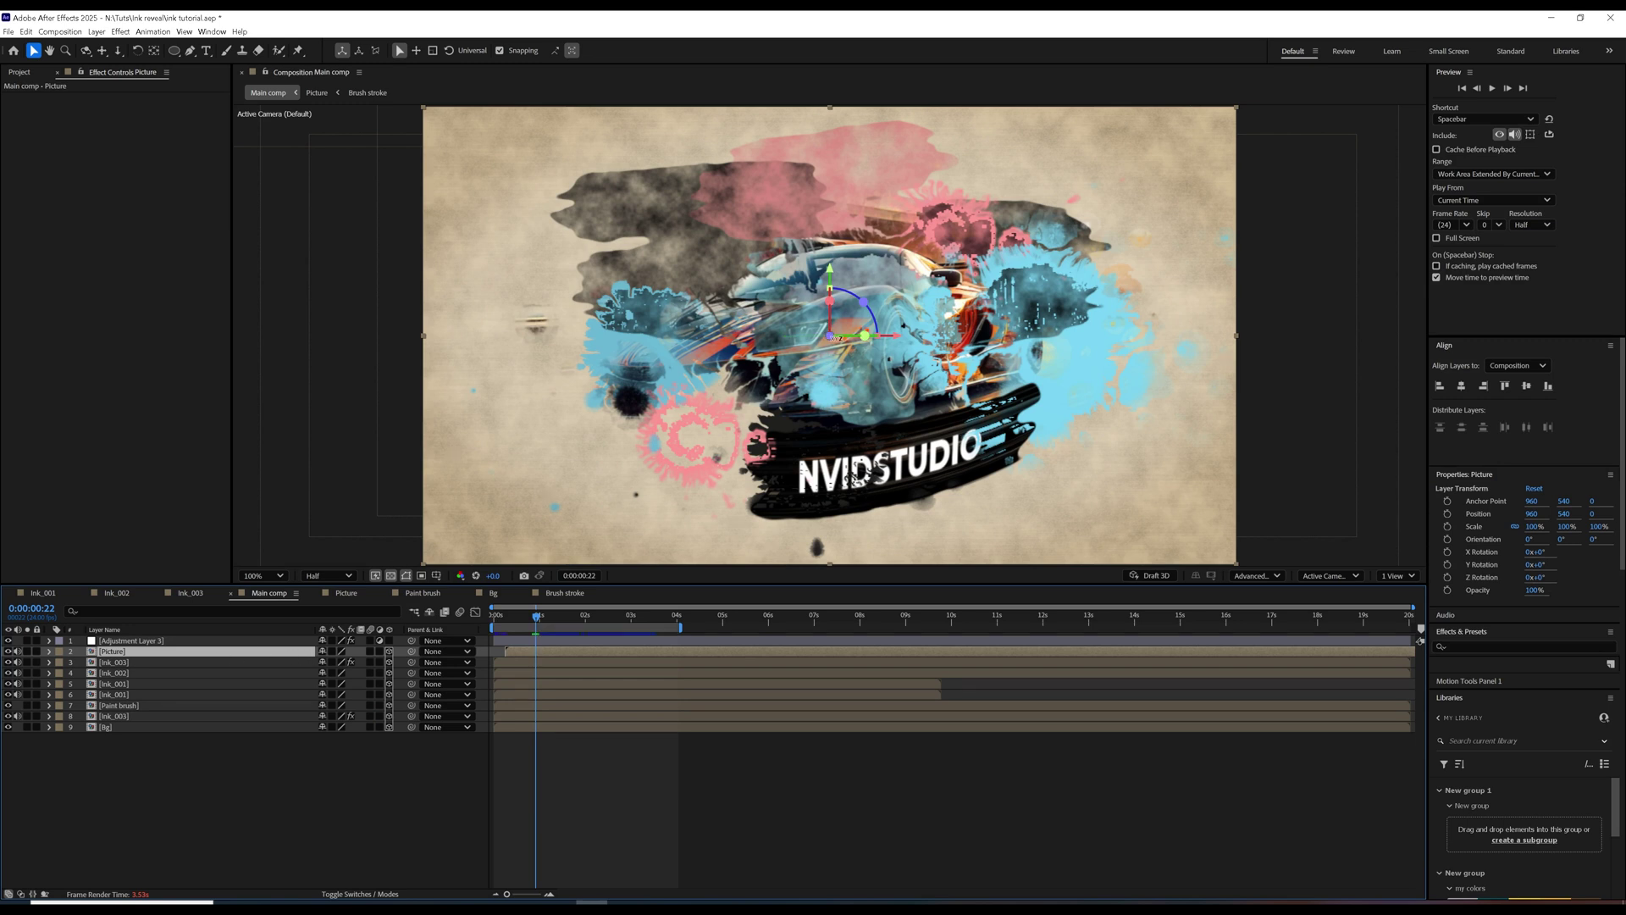
{"action": "left_click_drag", "start_coordinate": [832, 341], "coordinate": [837, 345]}
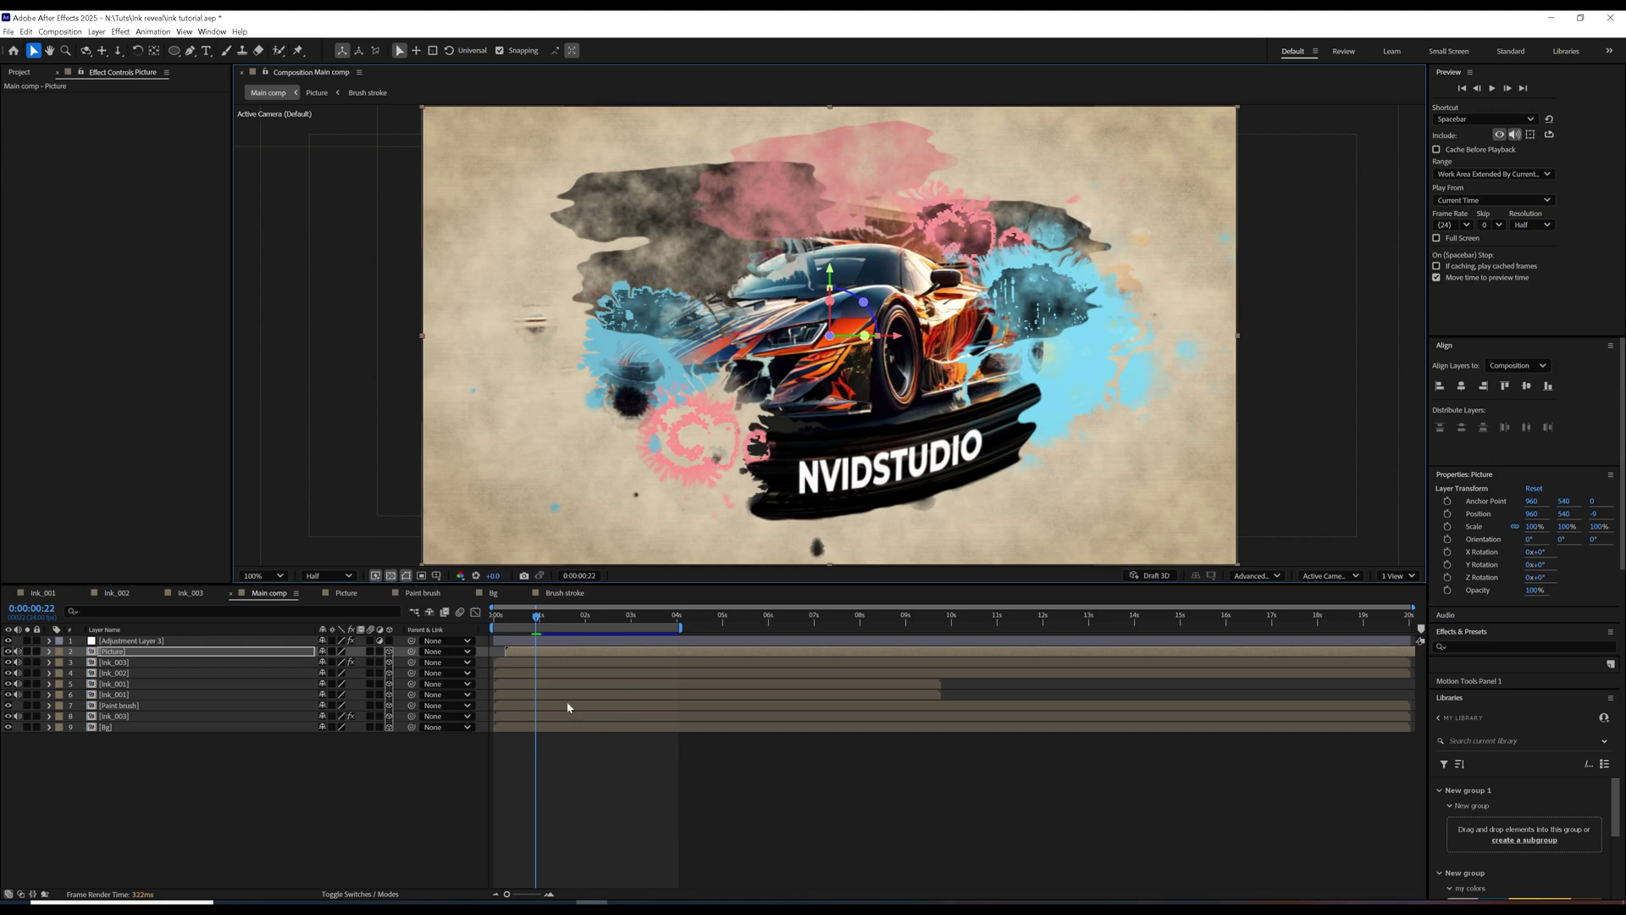
{"action": "left_click", "coordinate": [130, 726]}
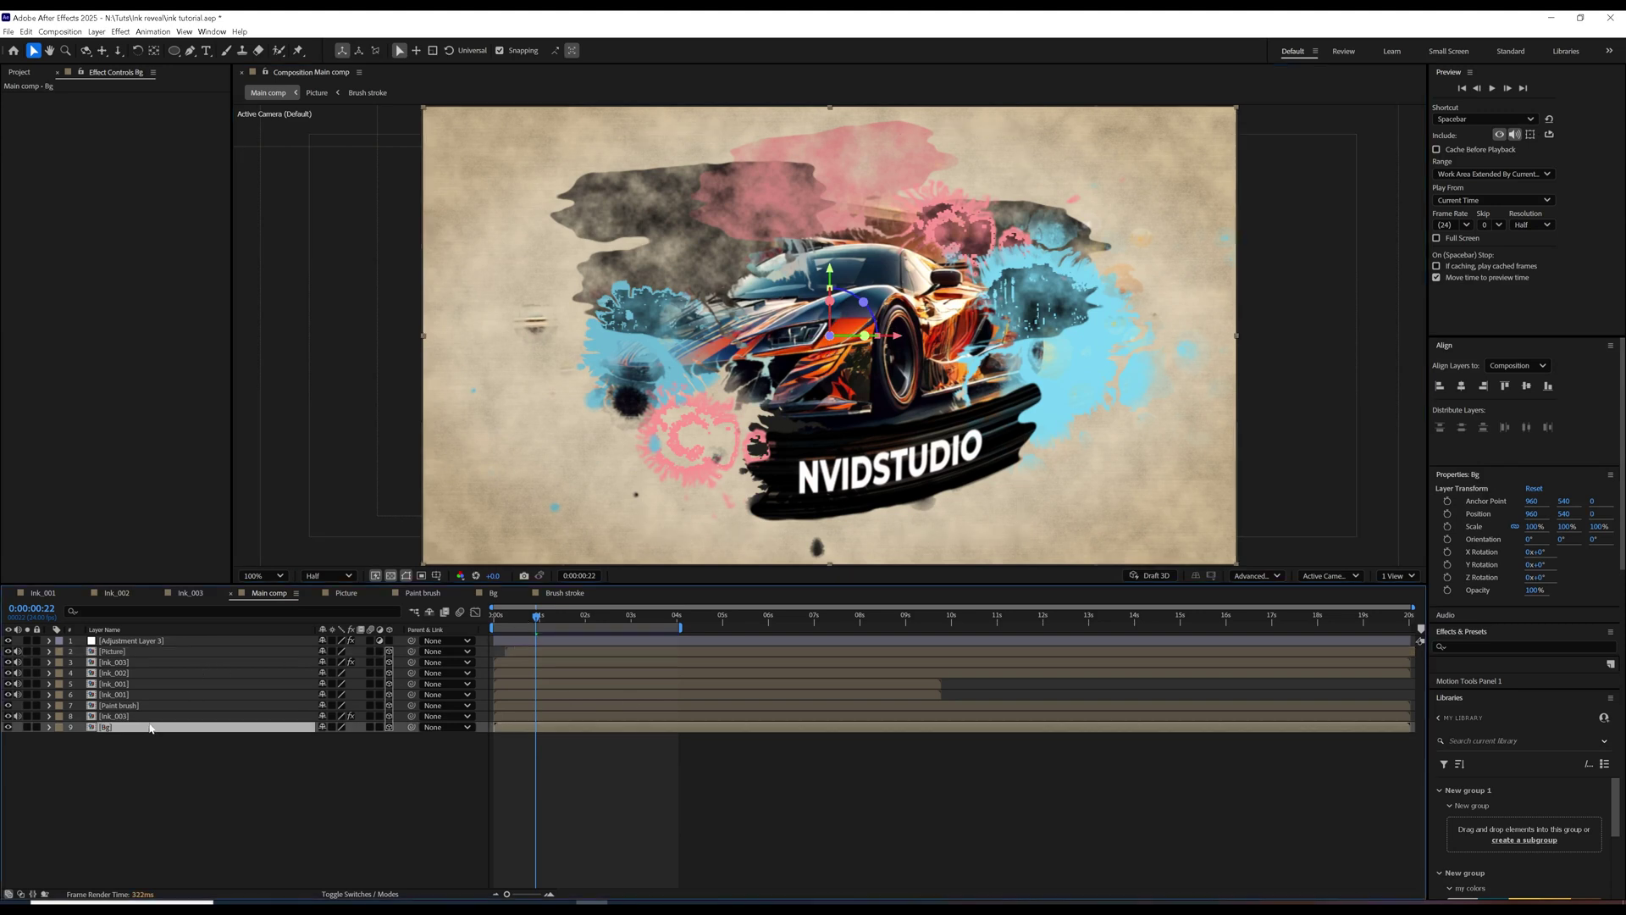
{"action": "left_click", "coordinate": [389, 726]}
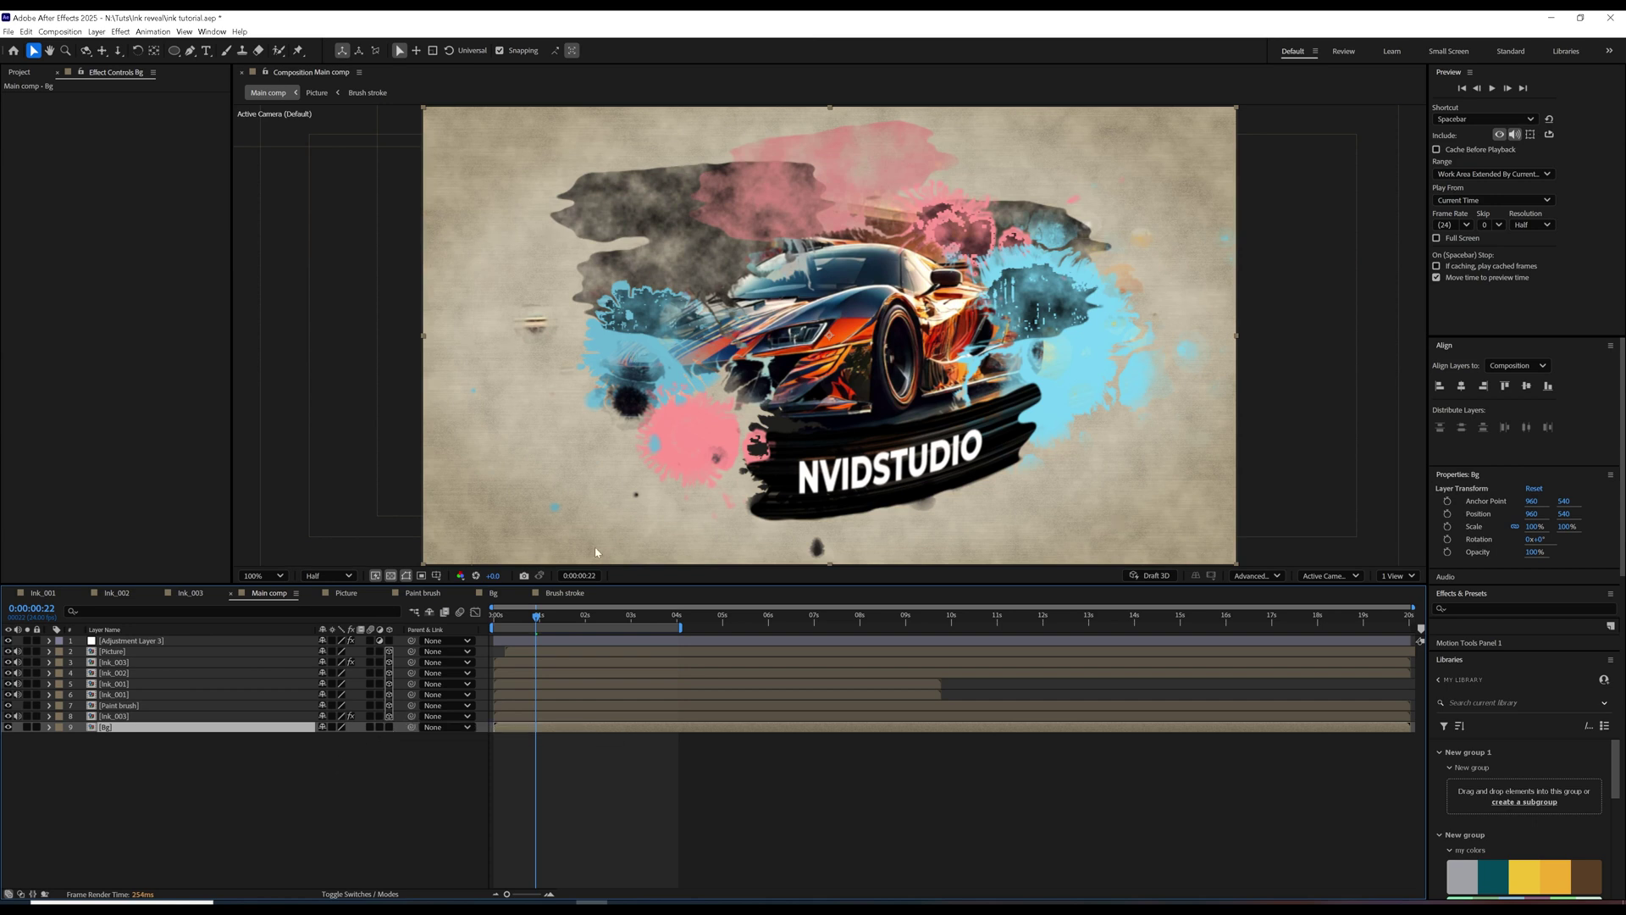
Preview the Main comp from the start to check how the 3D layers intersect during the reveal.
{"action": "left_click_drag", "start_coordinate": [499, 622], "coordinate": [493, 618]}
{"action": "key", "text": "space"}
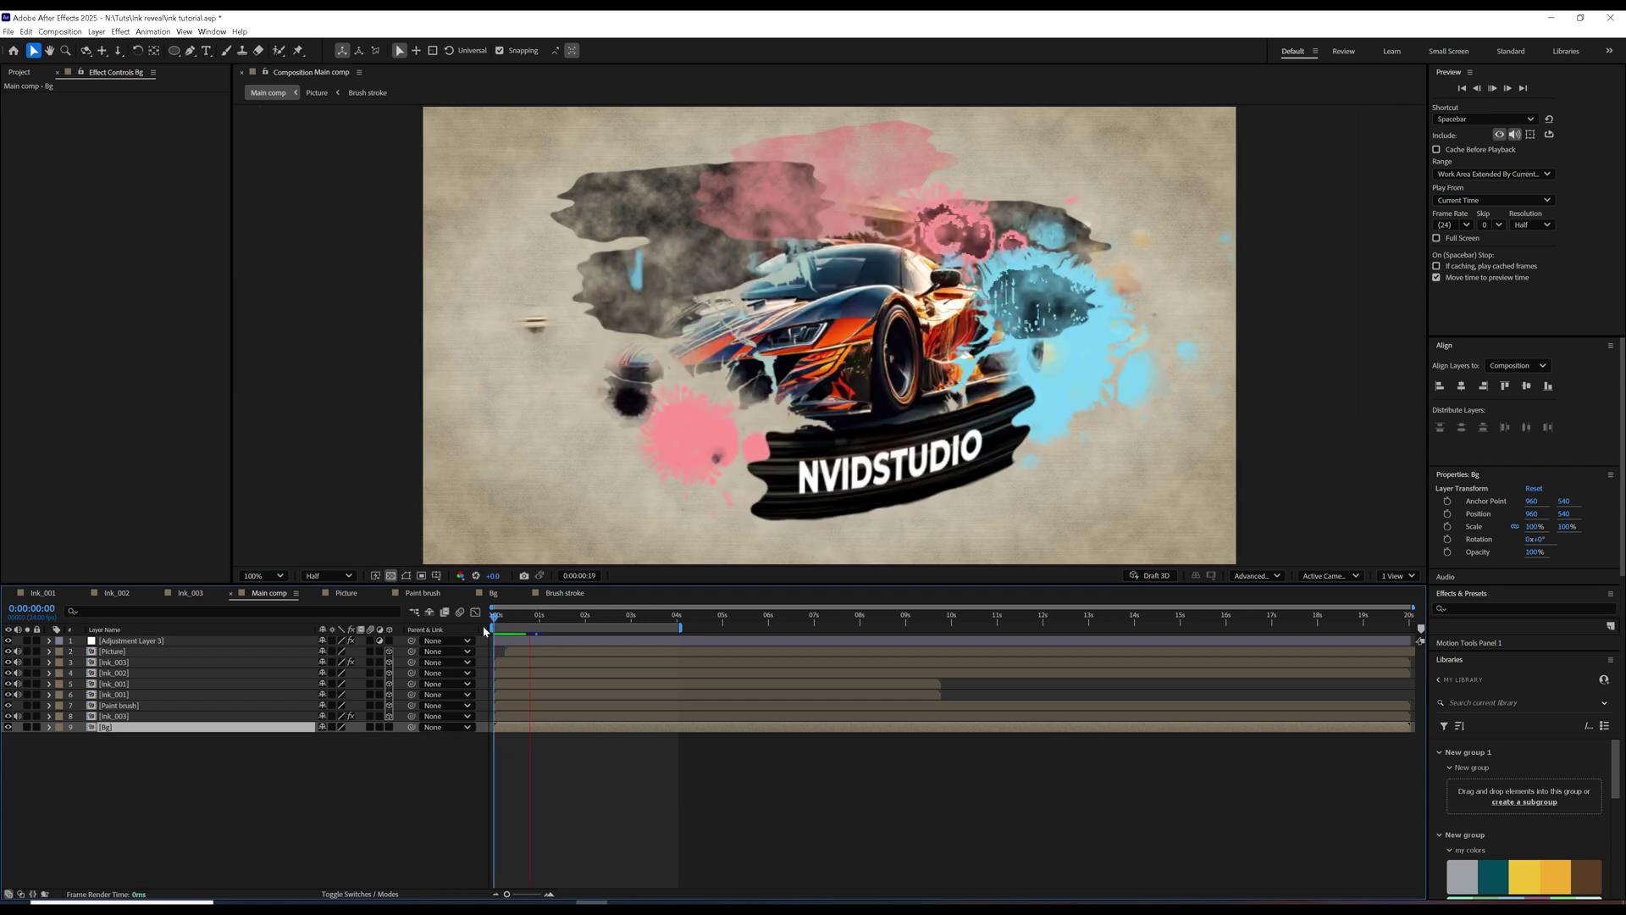
{"action": "key", "text": "space"}
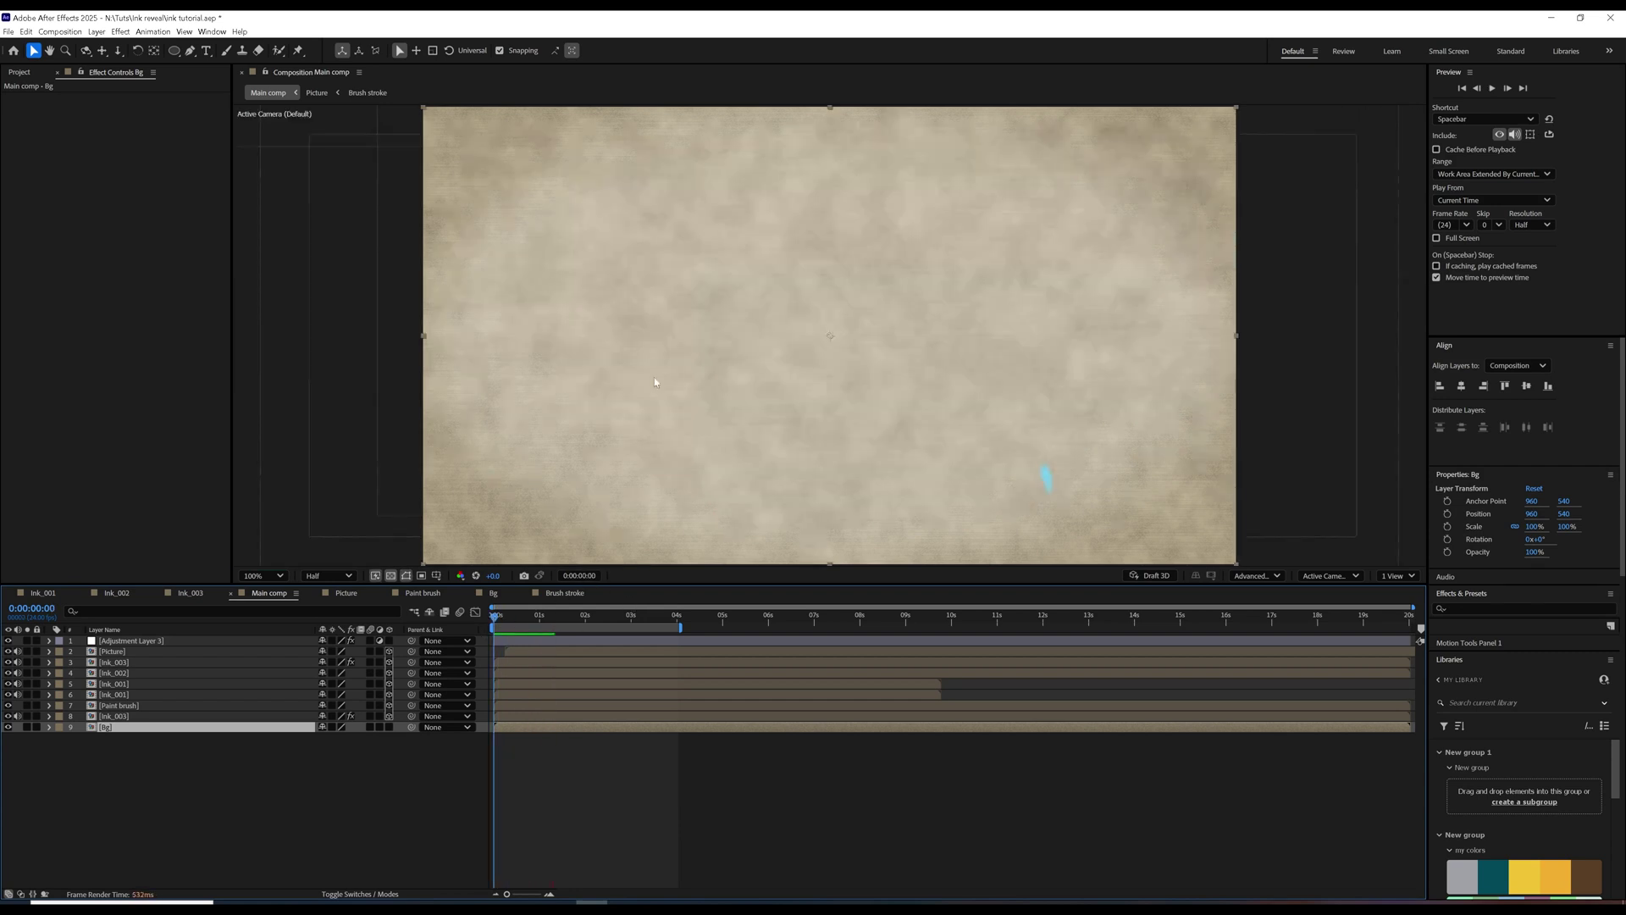
{"action": "left_click", "coordinate": [523, 618]}
{"action": "key", "text": "space"}
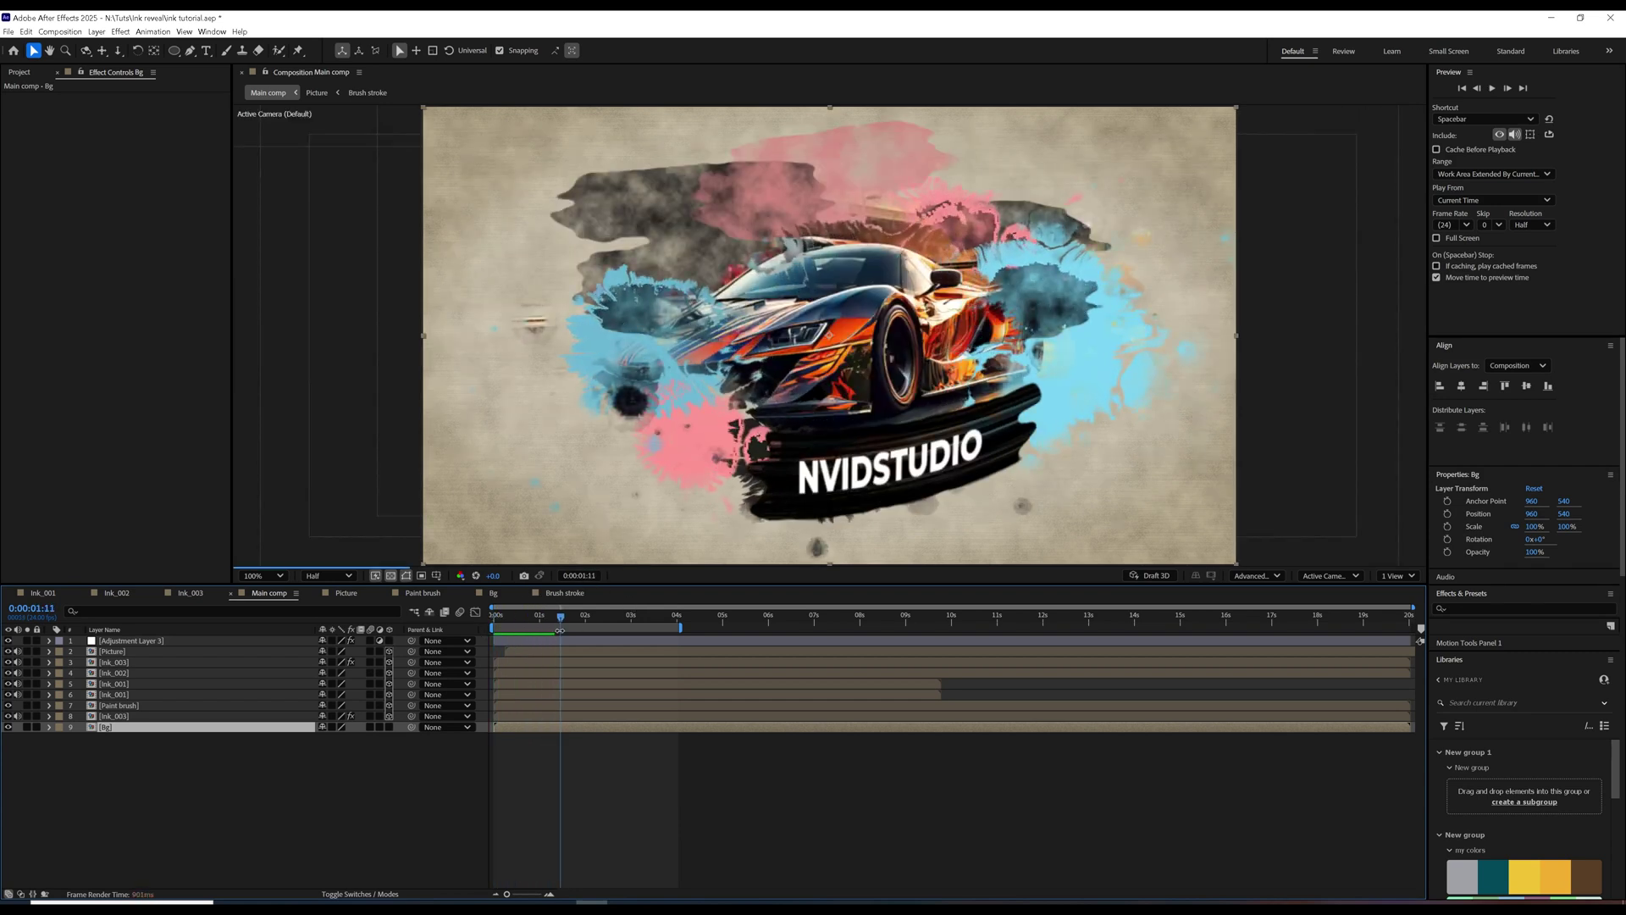
Nudge the upper Ink_003 layer and the Ink_002 layer slightly toward the viewer in depth.
{"action": "left_click", "coordinate": [135, 662]}
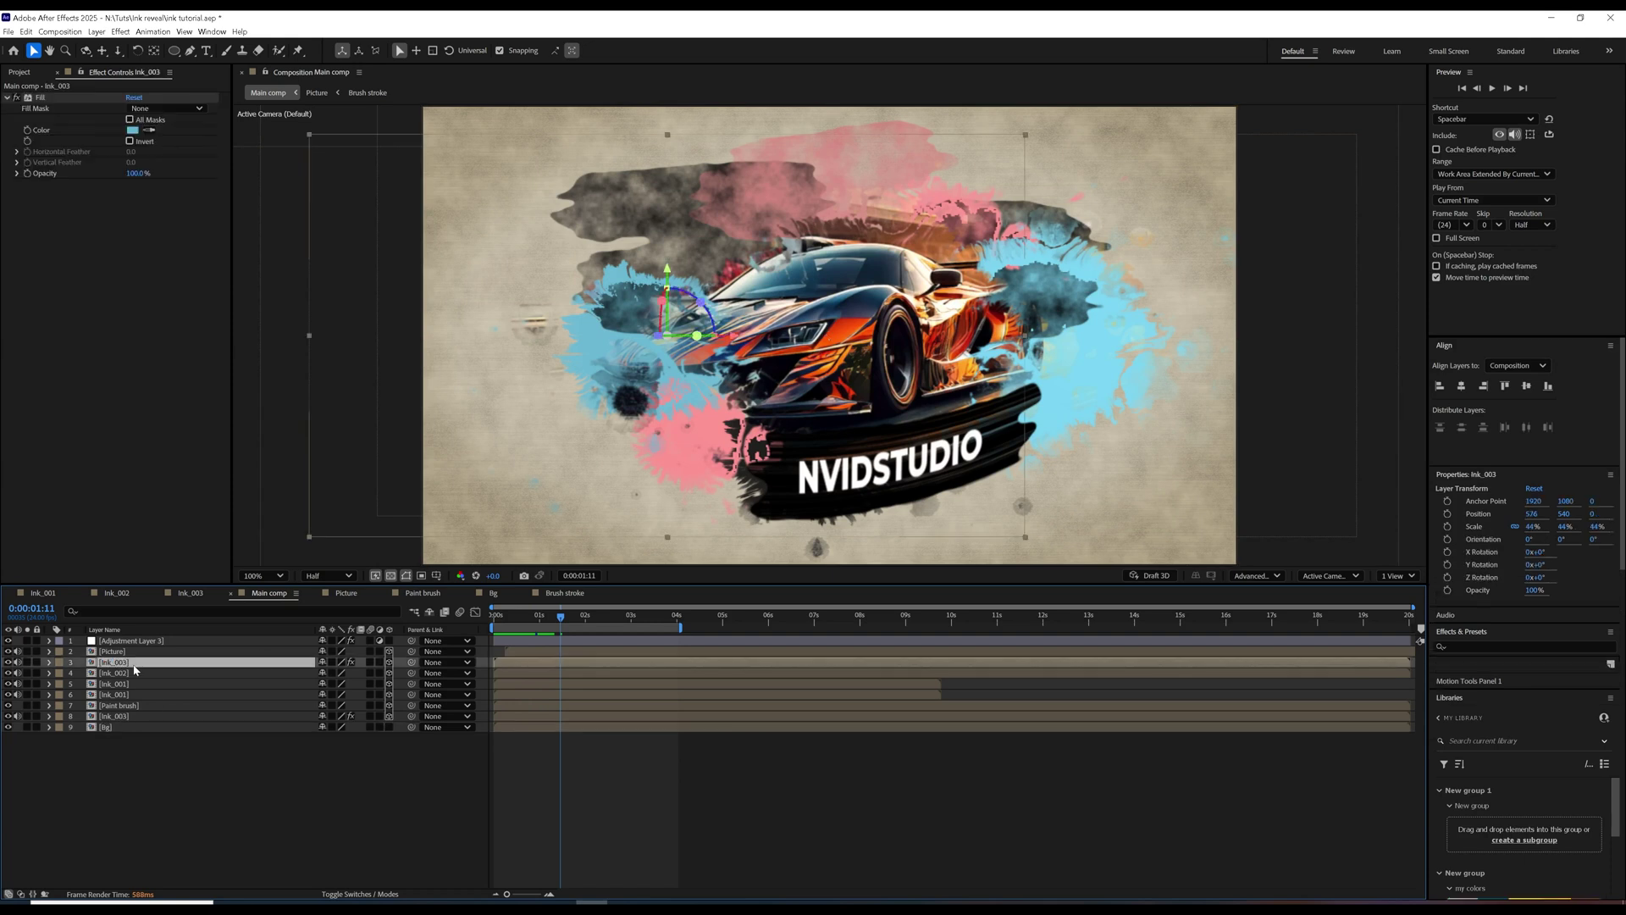
{"action": "mouse_move", "coordinate": [661, 338]}
{"action": "left_mouse_down"}
{"action": "mouse_move", "coordinate": [672, 317]}
{"action": "mouse_move", "coordinate": [662, 337]}
{"action": "left_mouse_up"}
{"action": "left_click", "coordinate": [153, 673]}
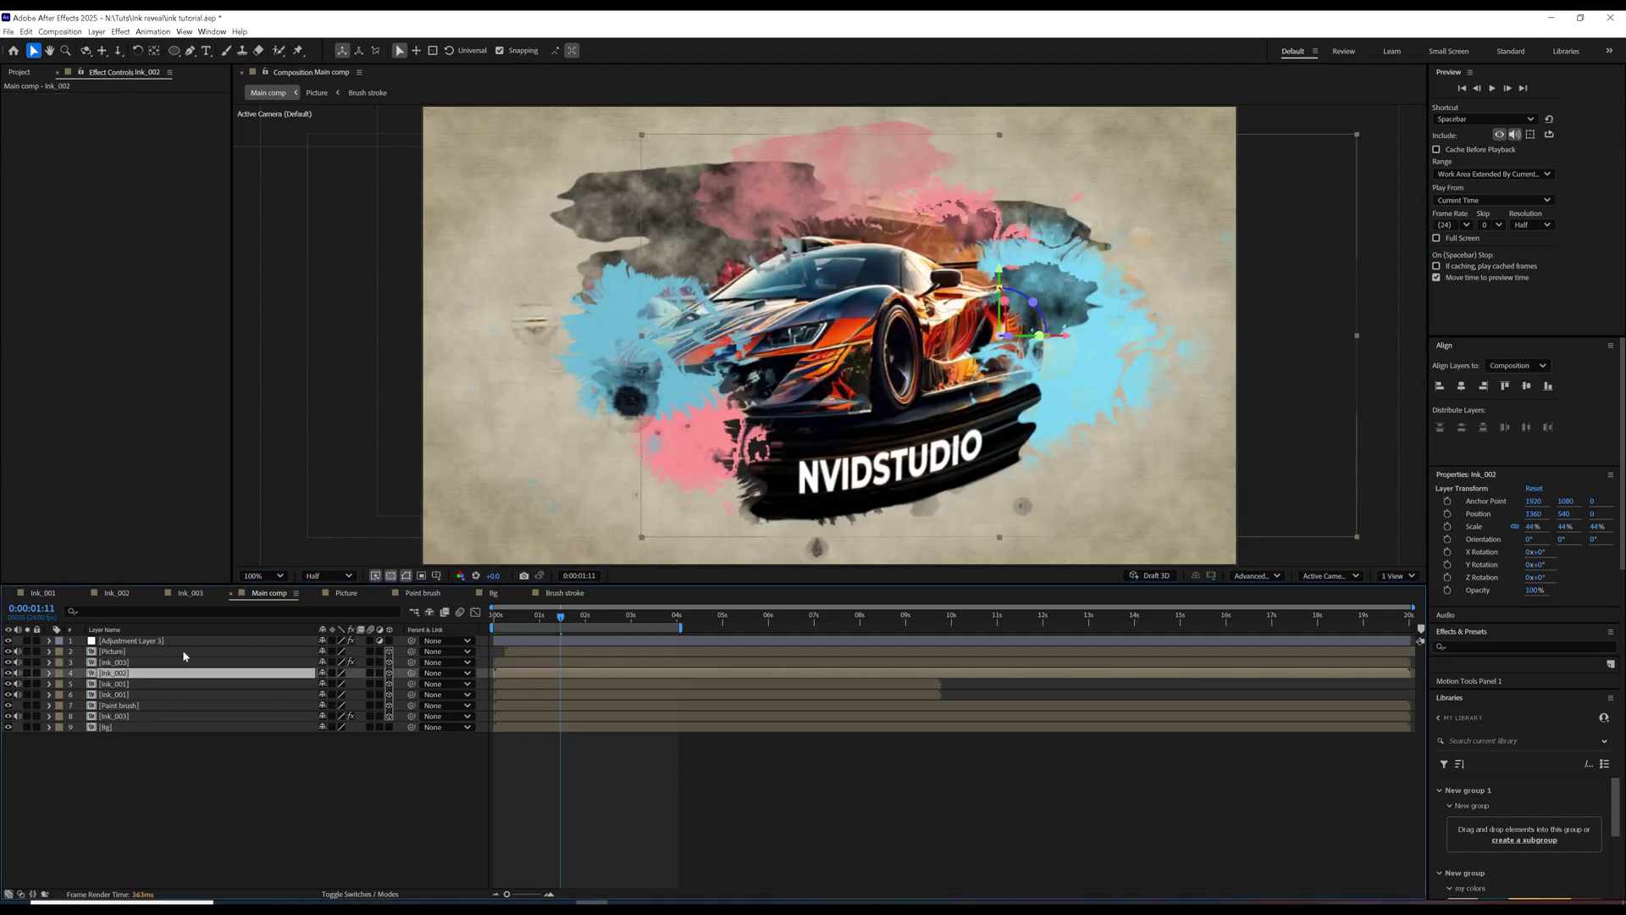
{"action": "left_click_drag", "start_coordinate": [1015, 350], "coordinate": [1019, 342]}
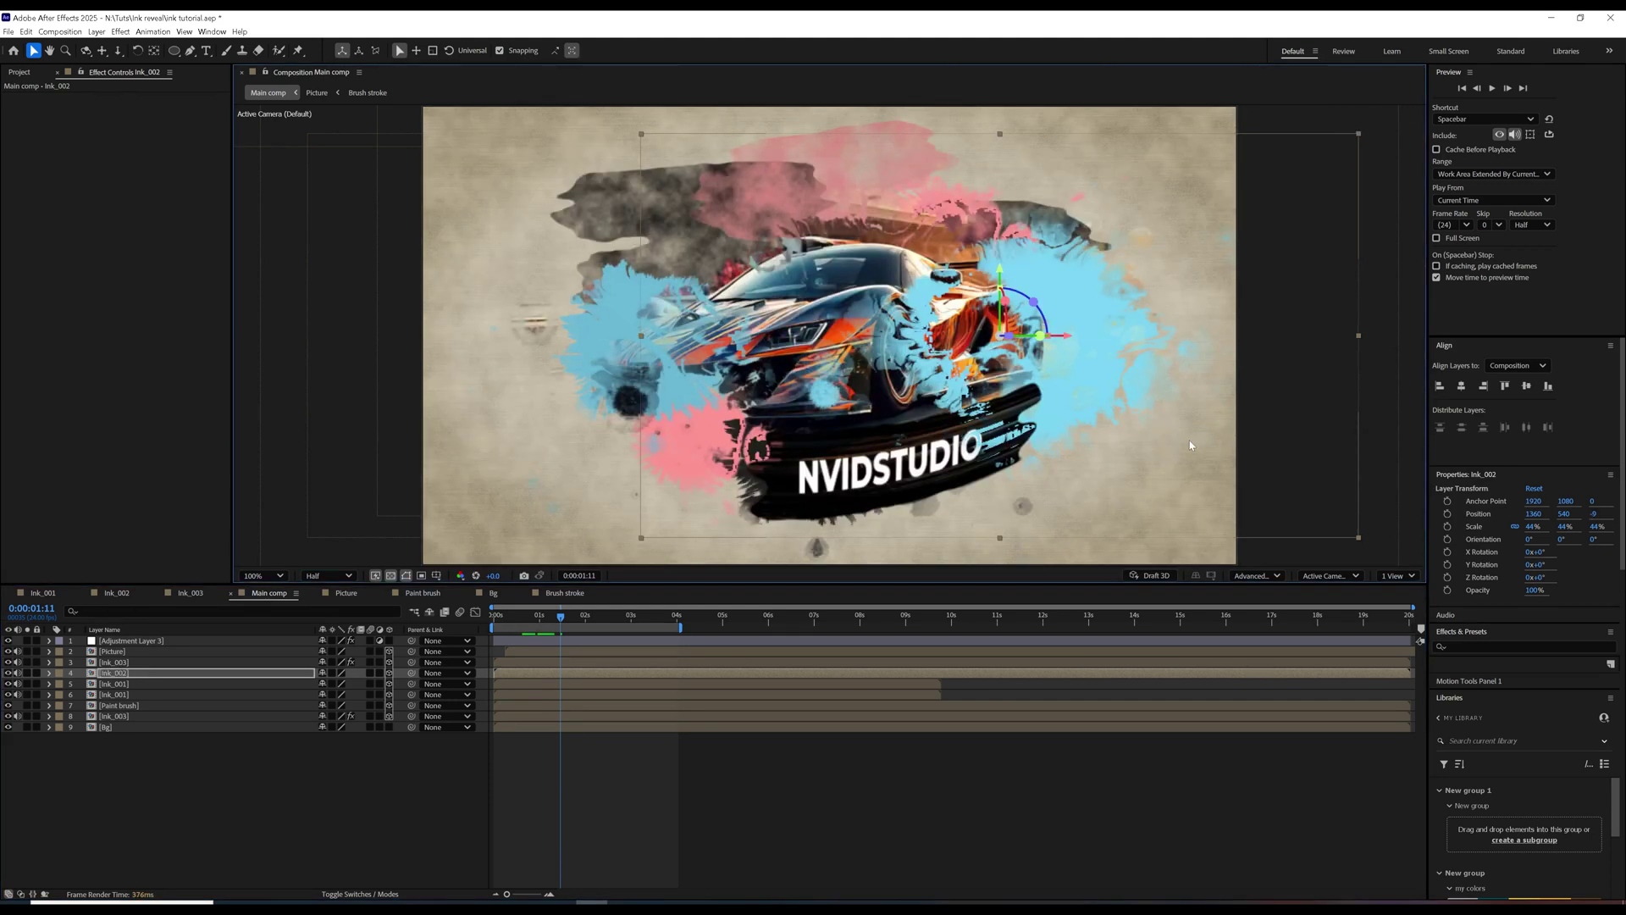
{"action": "left_click_drag", "start_coordinate": [1009, 336], "coordinate": [999, 332]}
Move Ink_002 directly above Bg in the layer order and set its Position to about 1402.9, 540, 47.
{"action": "left_click_drag", "start_coordinate": [196, 675], "coordinate": [180, 718]}
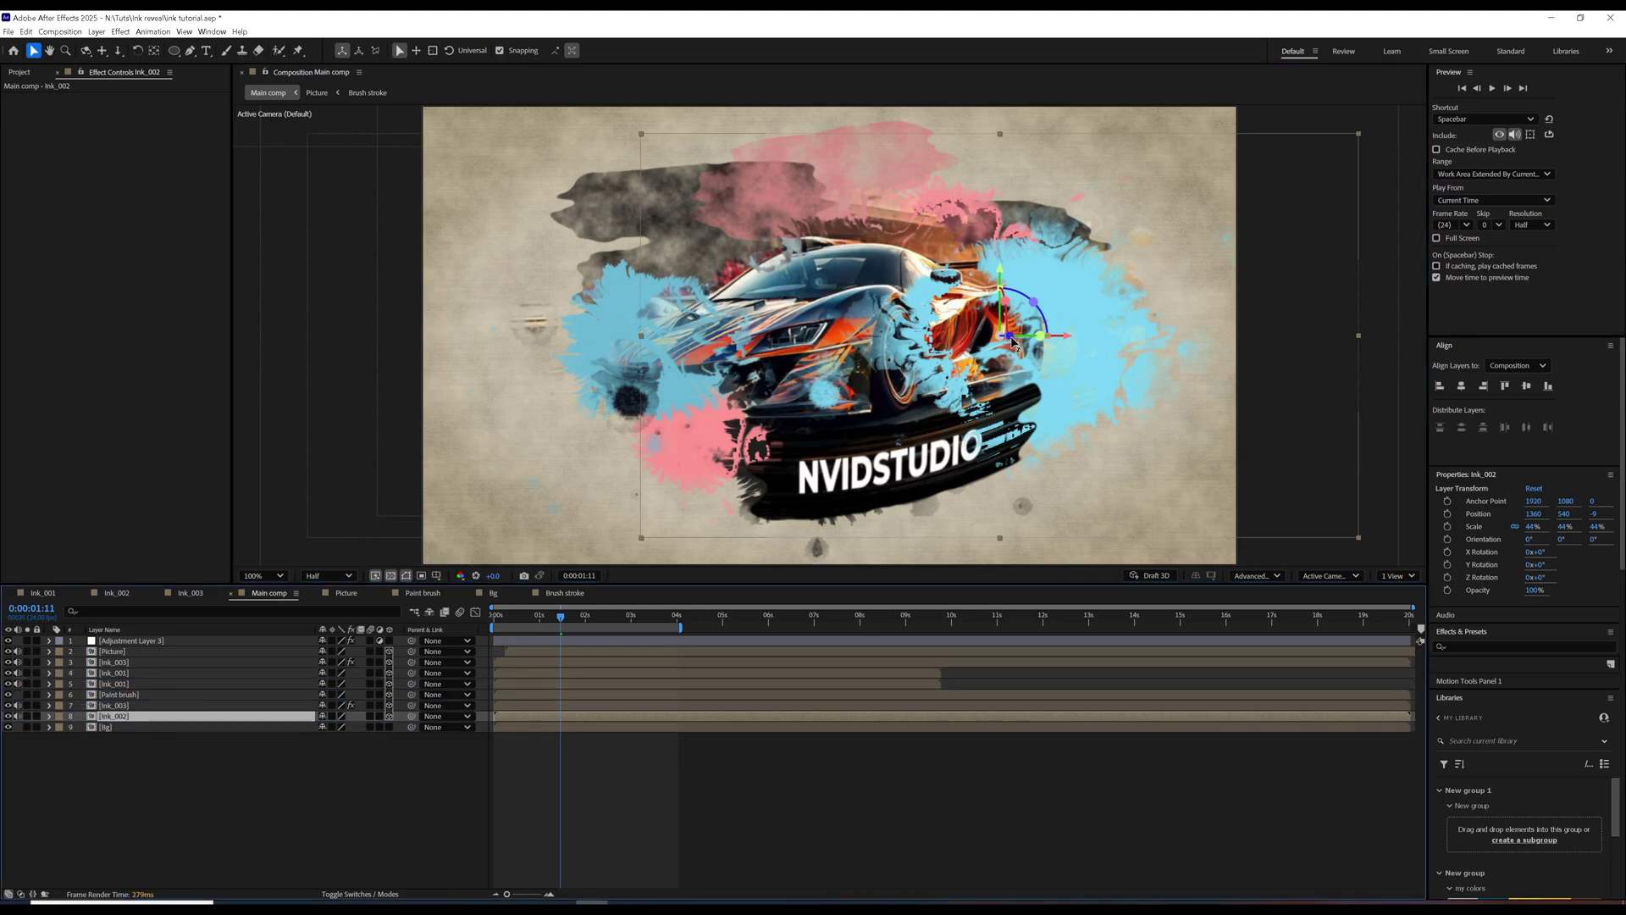
{"action": "left_click_drag", "start_coordinate": [1065, 341], "coordinate": [1084, 337]}
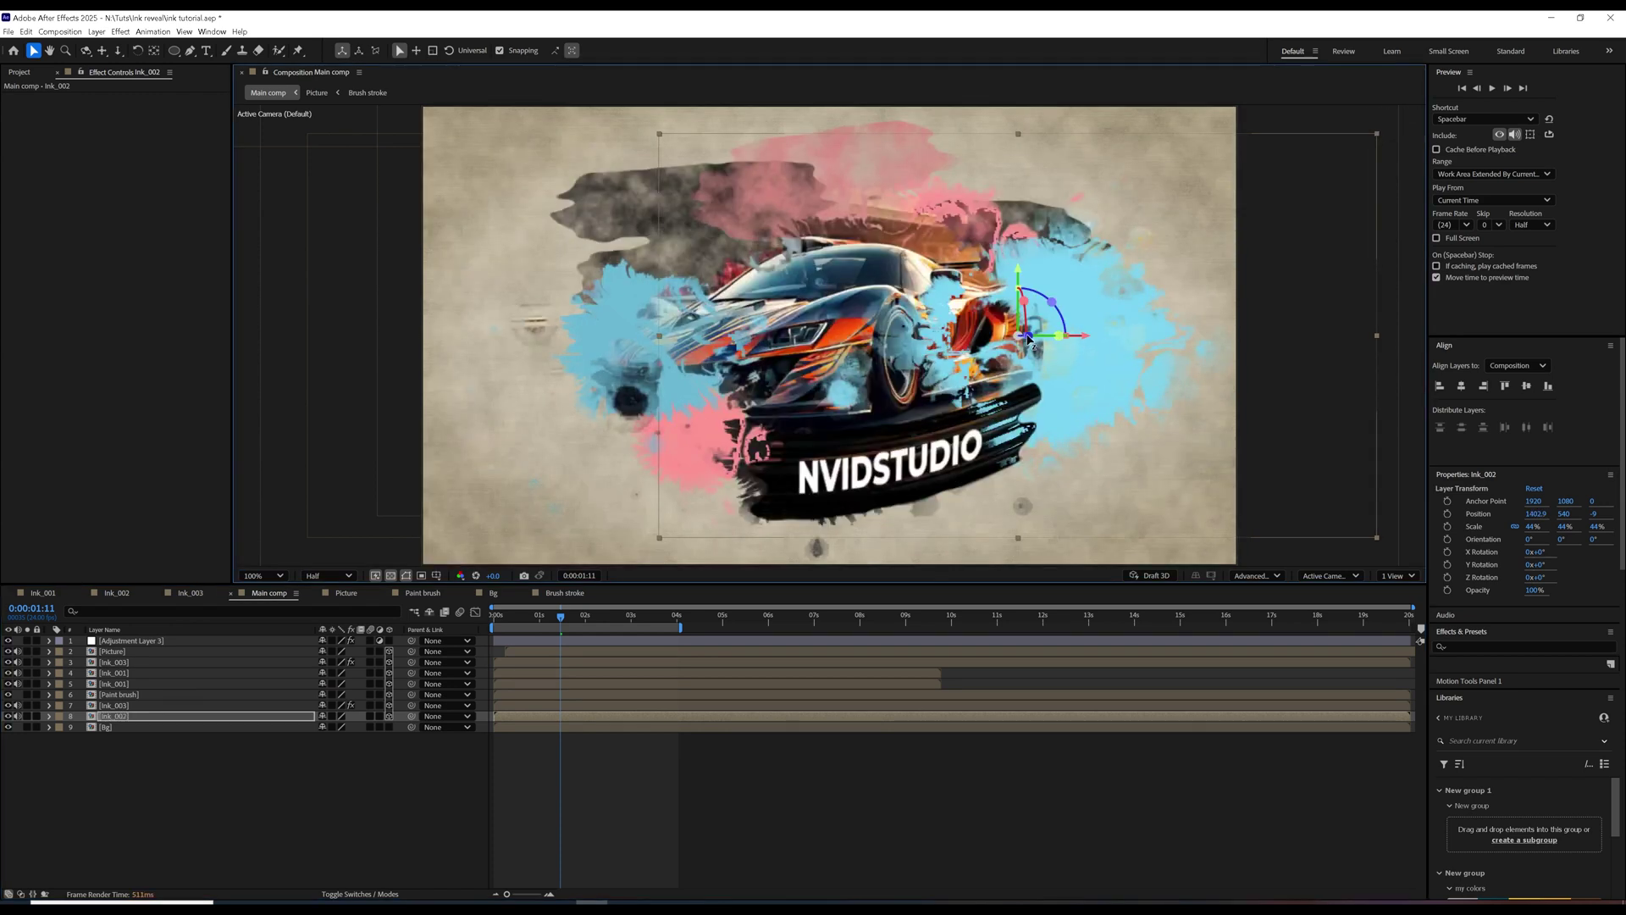
{"action": "left_click", "coordinate": [215, 721]}
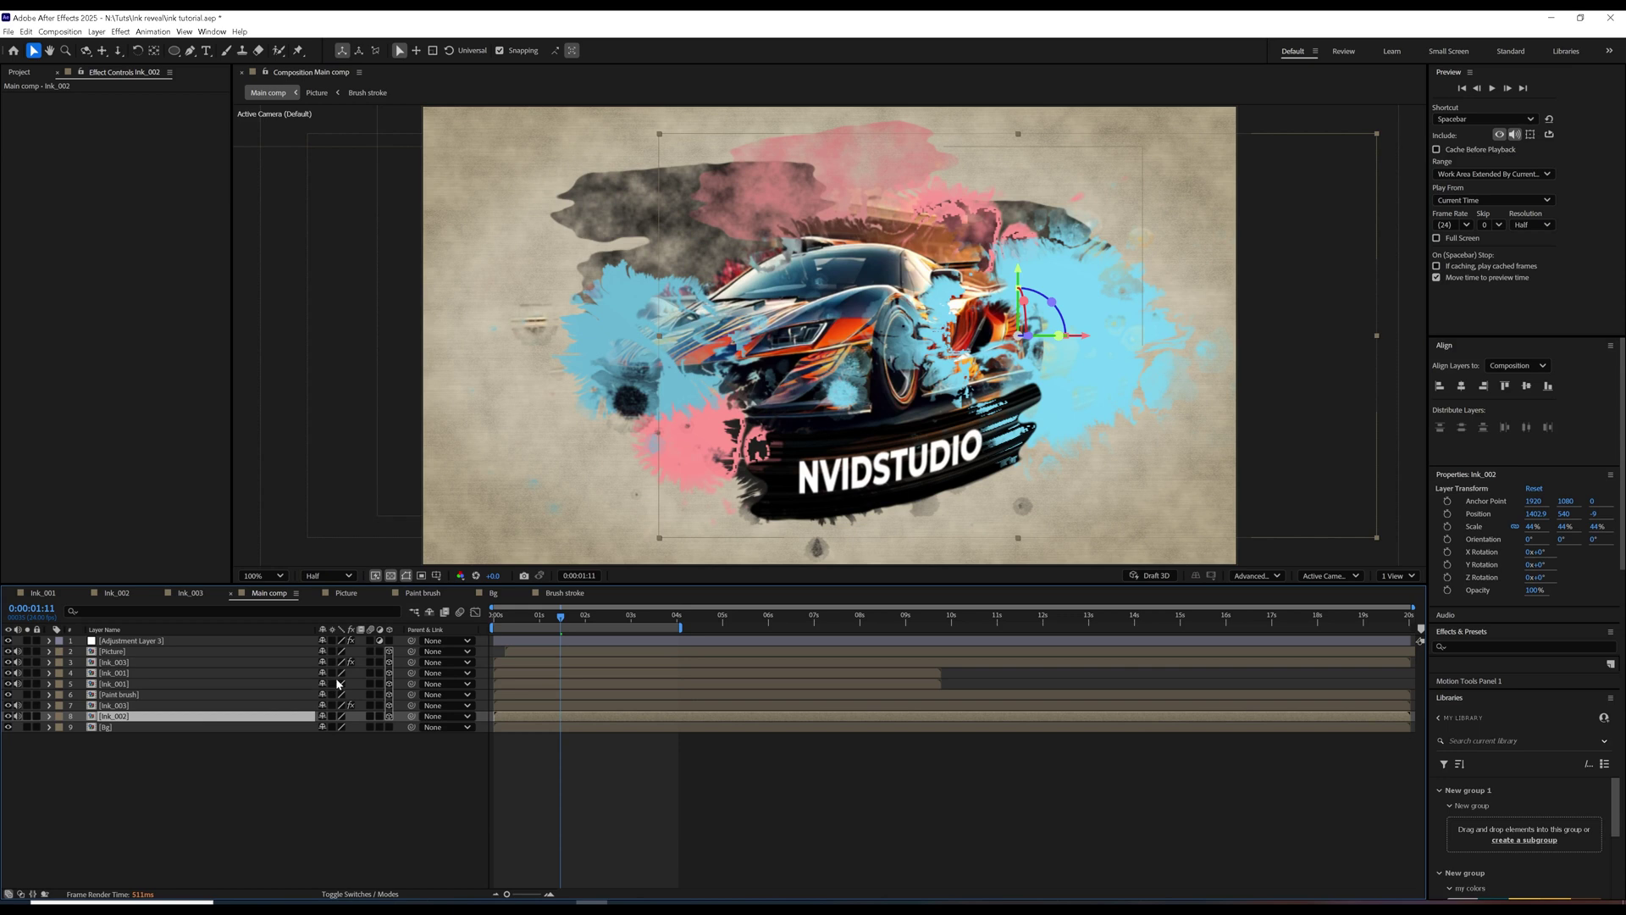
{"action": "key", "text": "p"}
{"action": "left_click_drag", "start_coordinate": [371, 727], "coordinate": [379, 727]}
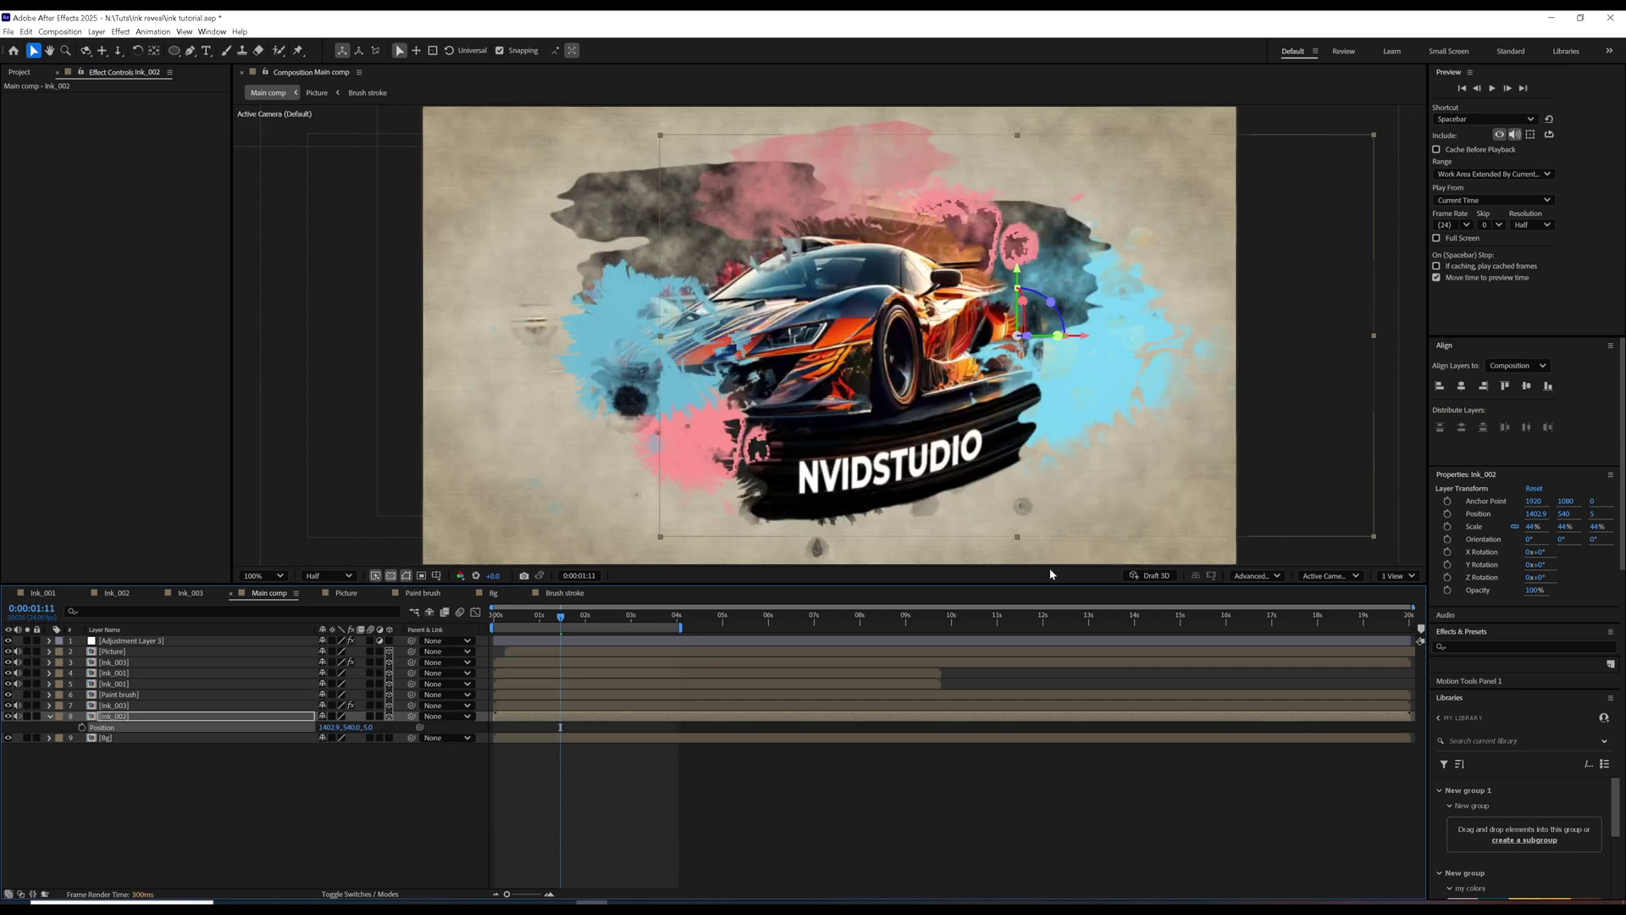
{"action": "mouse_move", "coordinate": [371, 726]}
{"action": "left_mouse_down"}
{"action": "mouse_move", "coordinate": [412, 721]}
{"action": "mouse_move", "coordinate": [398, 730]}
{"action": "left_mouse_up"}
{"action": "key", "text": "Home"}
{"action": "left_click_drag", "start_coordinate": [516, 625], "coordinate": [562, 626]}
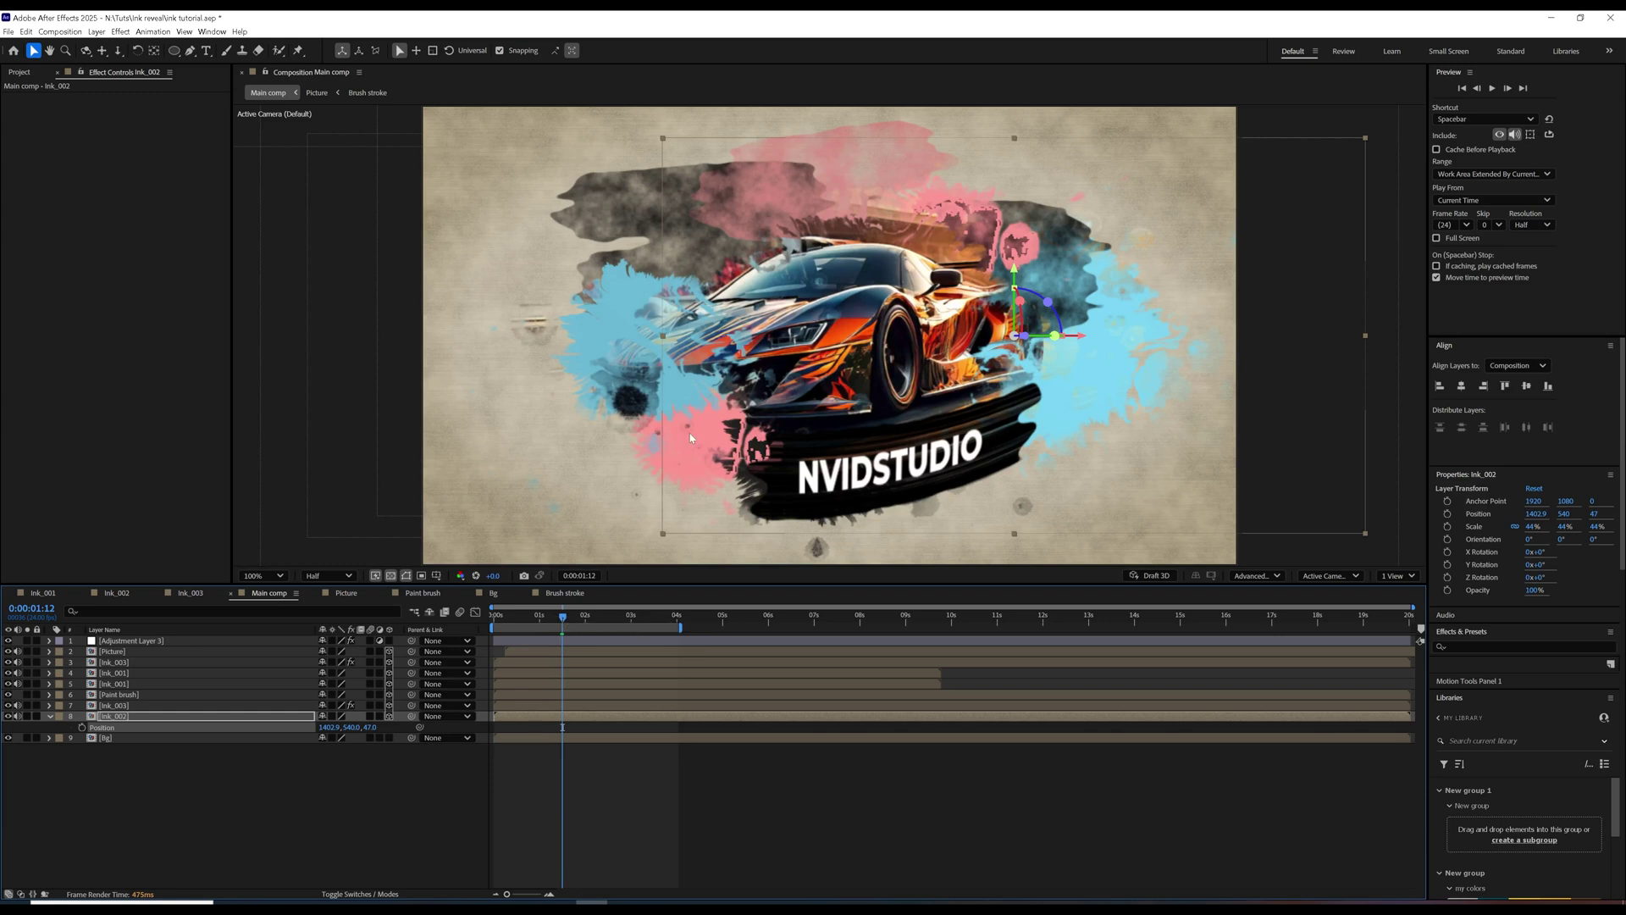
Add a two-node camera with the 50mm preset to the Main comp.
{"action": "key", "text": "comma"}
{"action": "key", "text": "comma"}
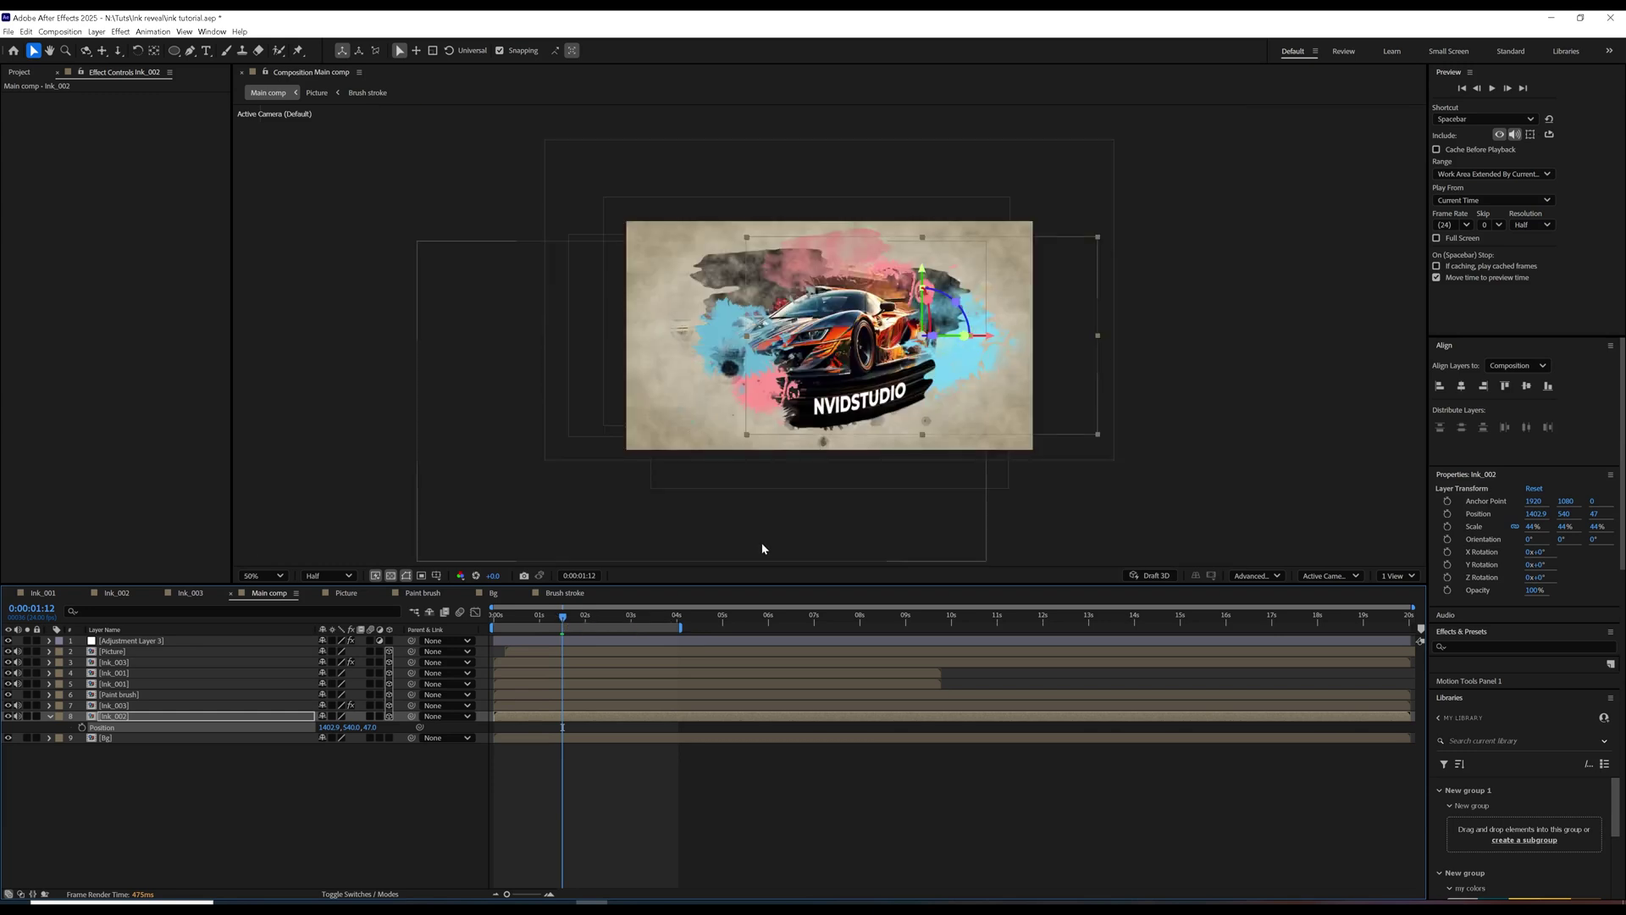
{"action": "left_click", "coordinate": [97, 32]}
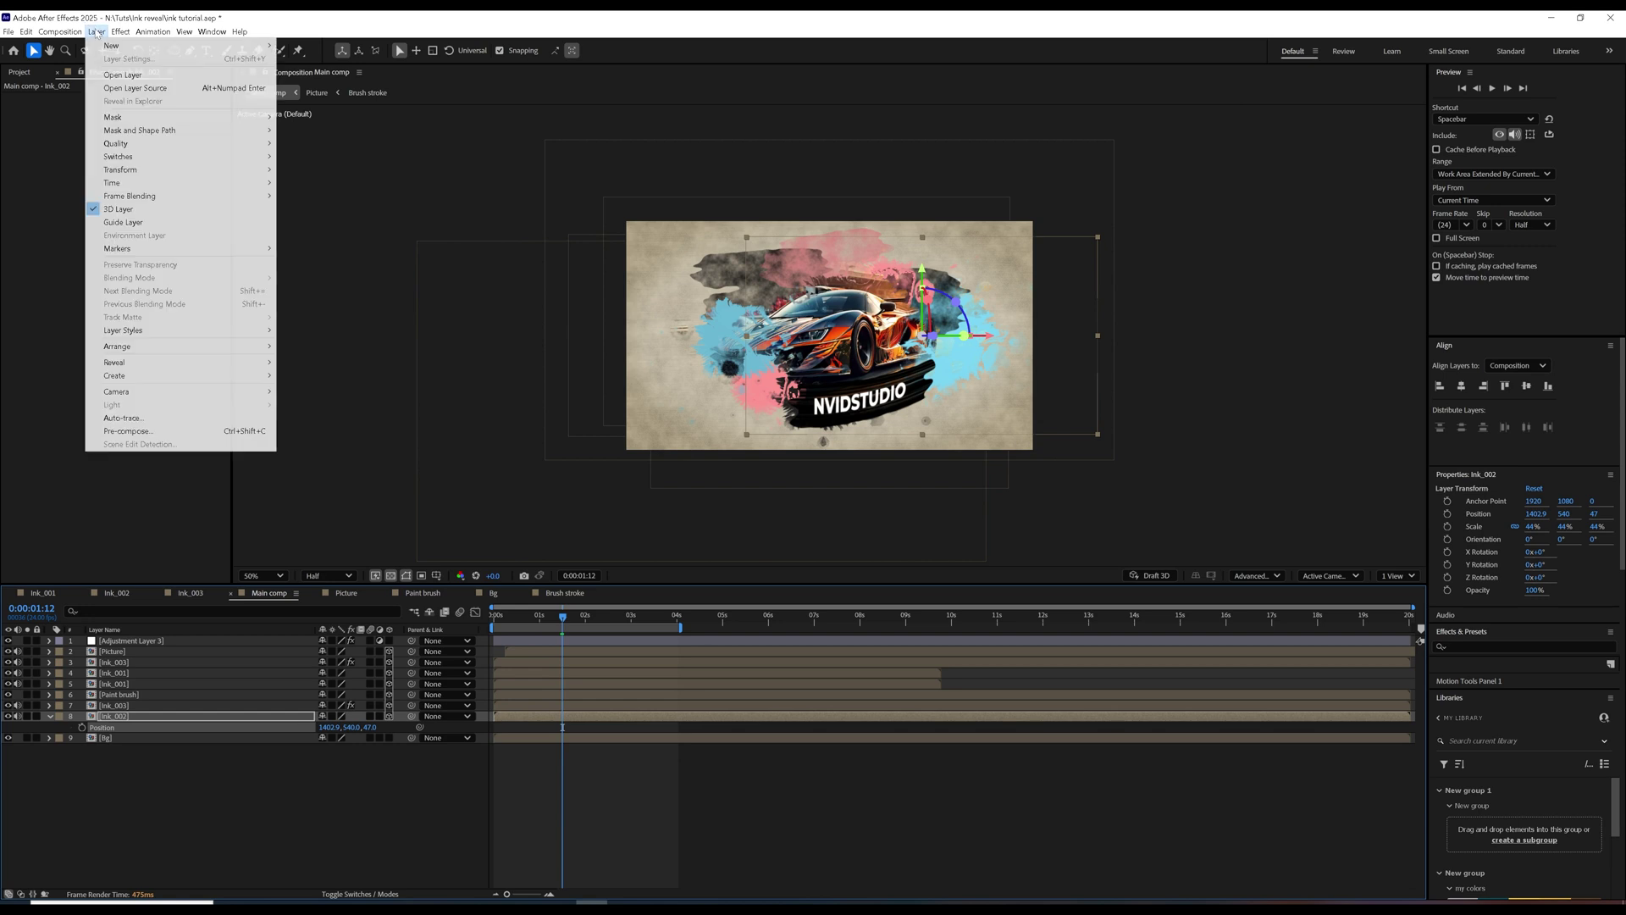
{"action": "mouse_move", "coordinate": [104, 45]}
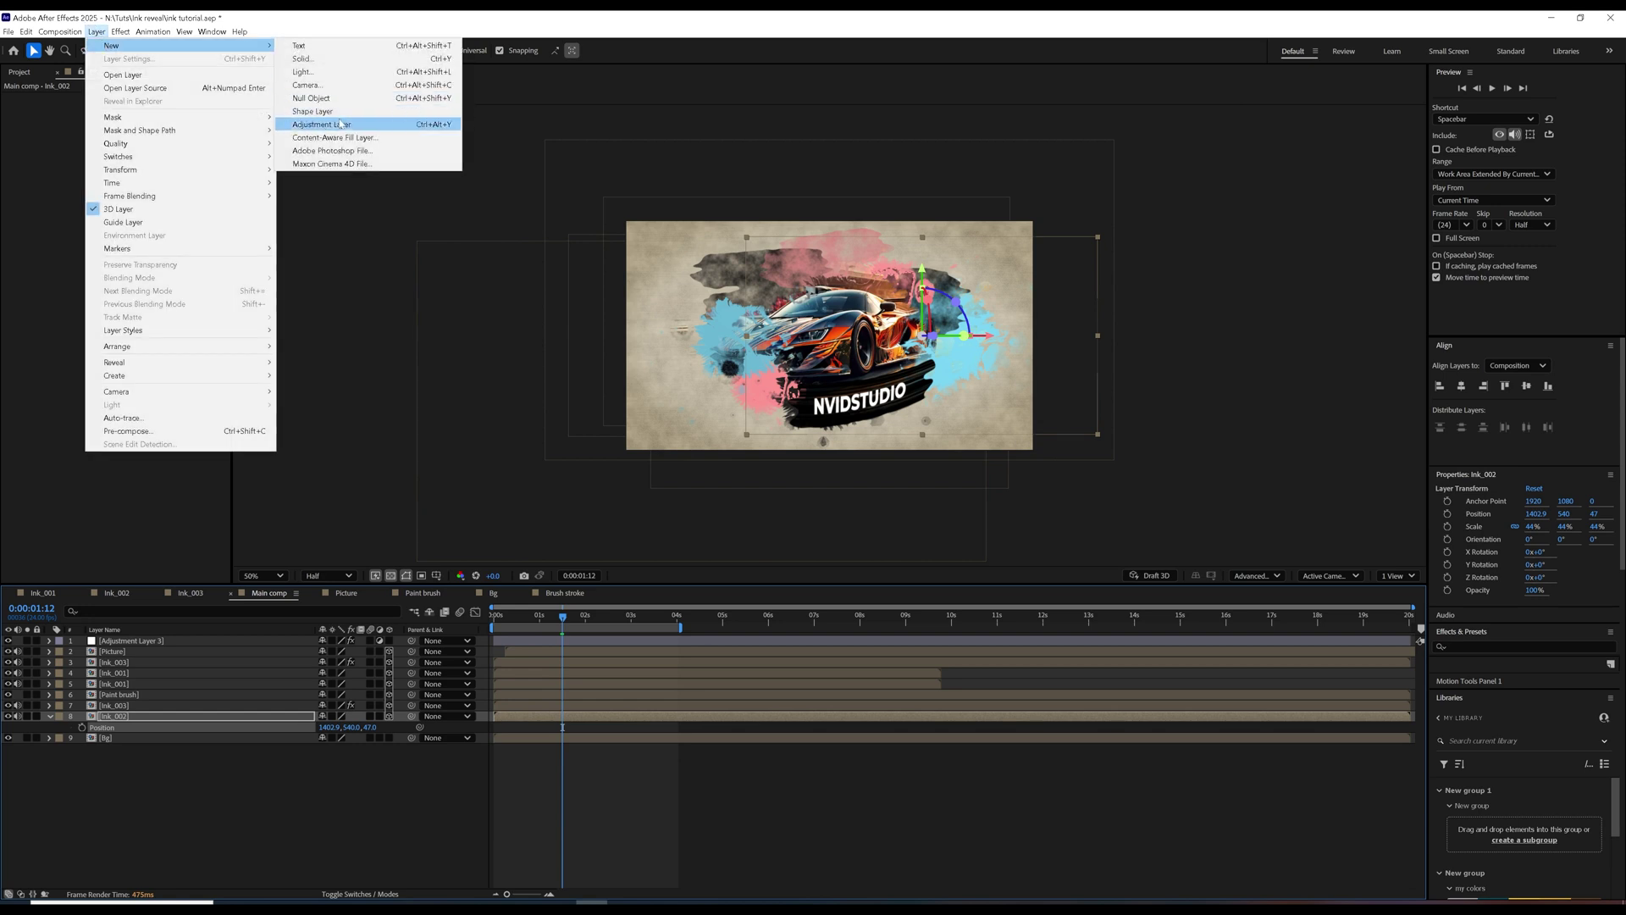
{"action": "left_click", "coordinate": [329, 86]}
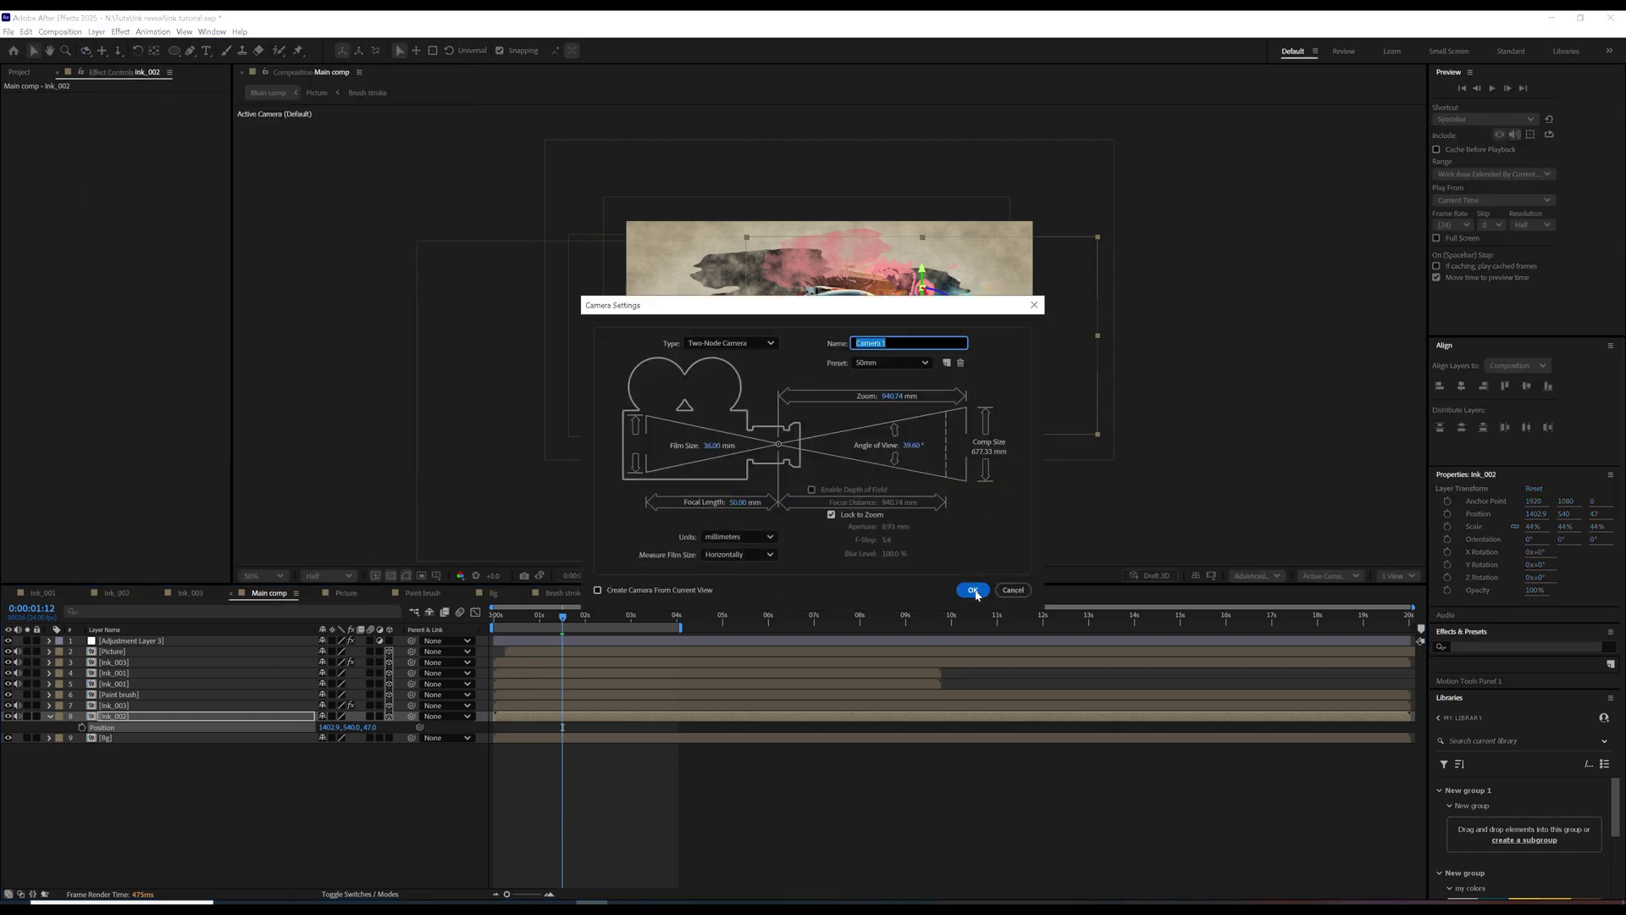
{"action": "left_click", "coordinate": [974, 592]}
{"action": "left_click_drag", "start_coordinate": [136, 634], "coordinate": [137, 635]}
Add a null object, make it a 3D layer, and parent Camera 1 to it.
{"action": "left_click", "coordinate": [120, 31]}
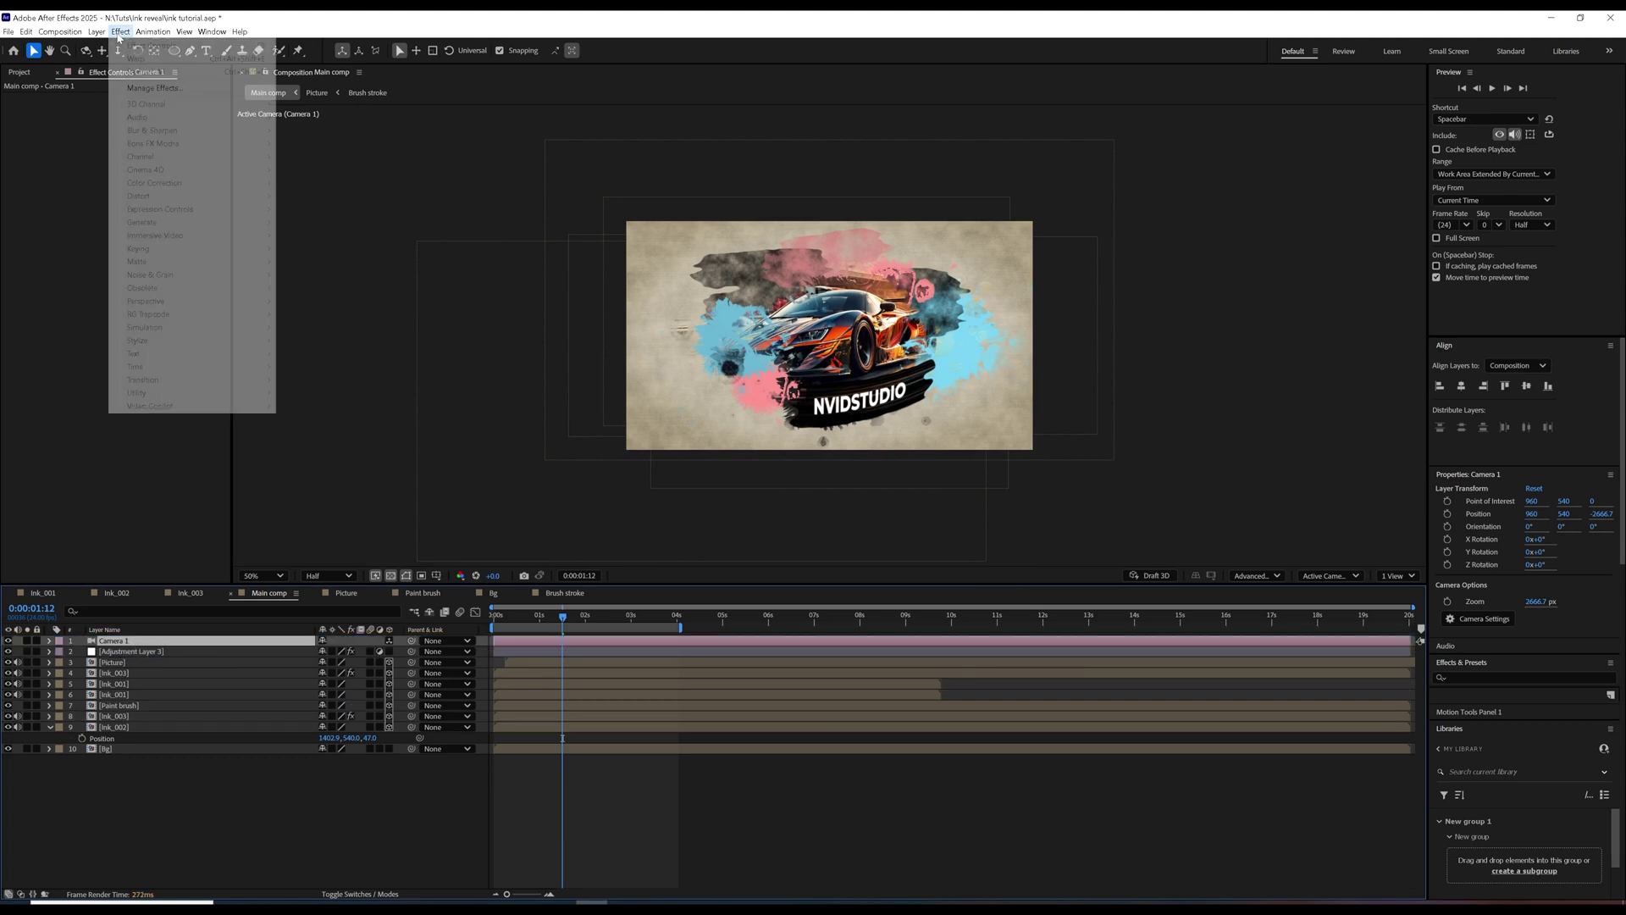
{"action": "mouse_move", "coordinate": [96, 31]}
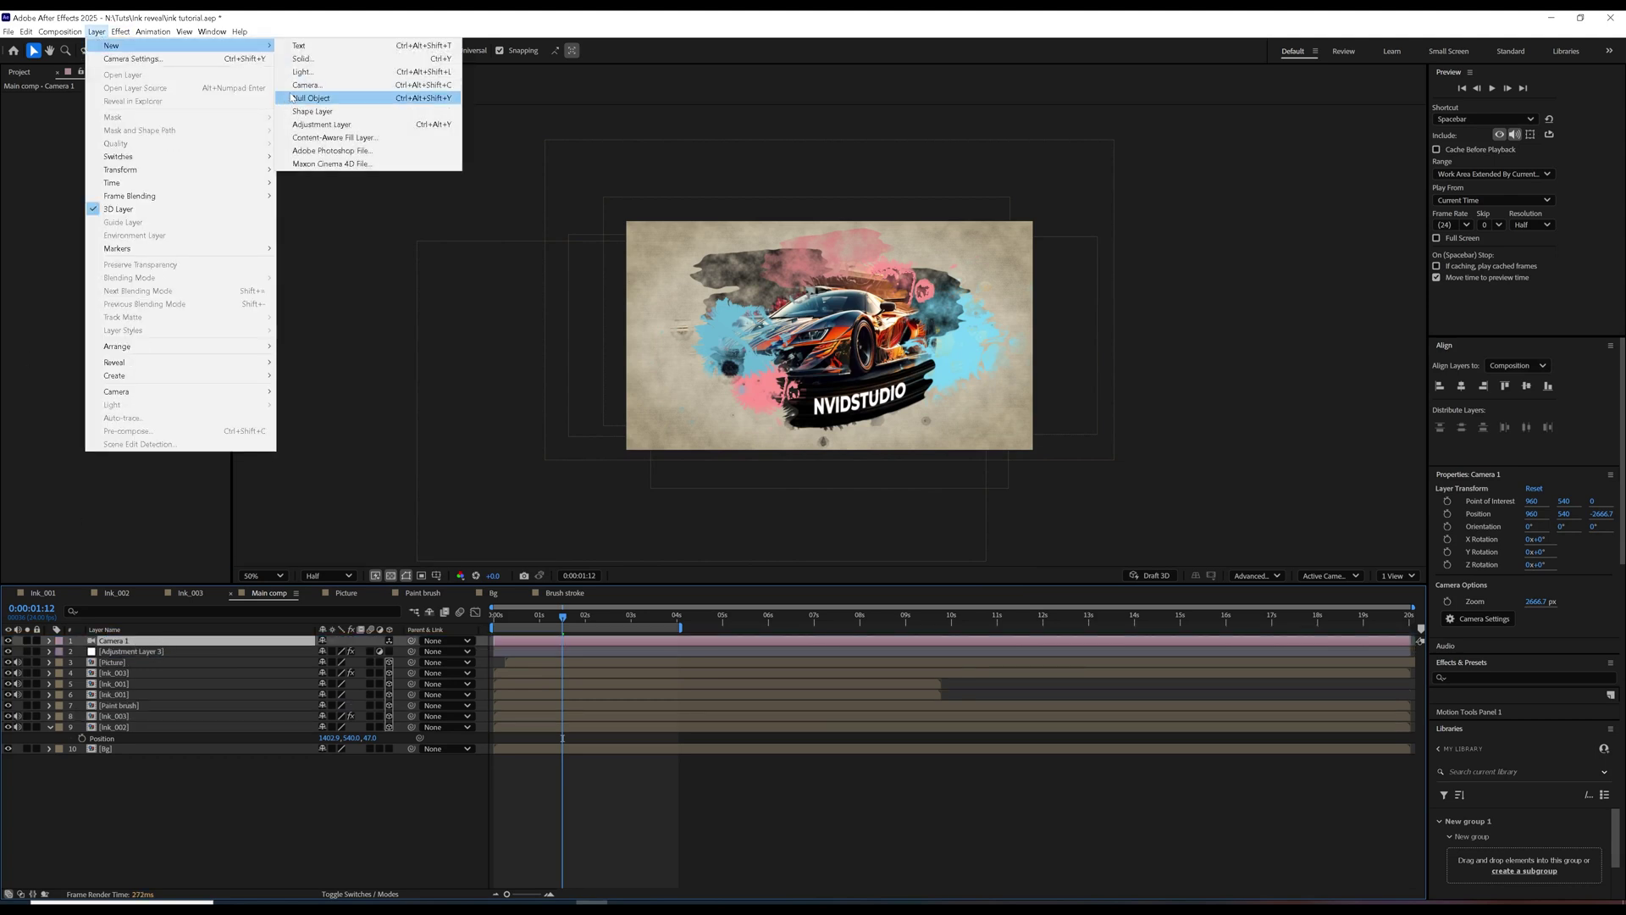
{"action": "left_click", "coordinate": [310, 98]}
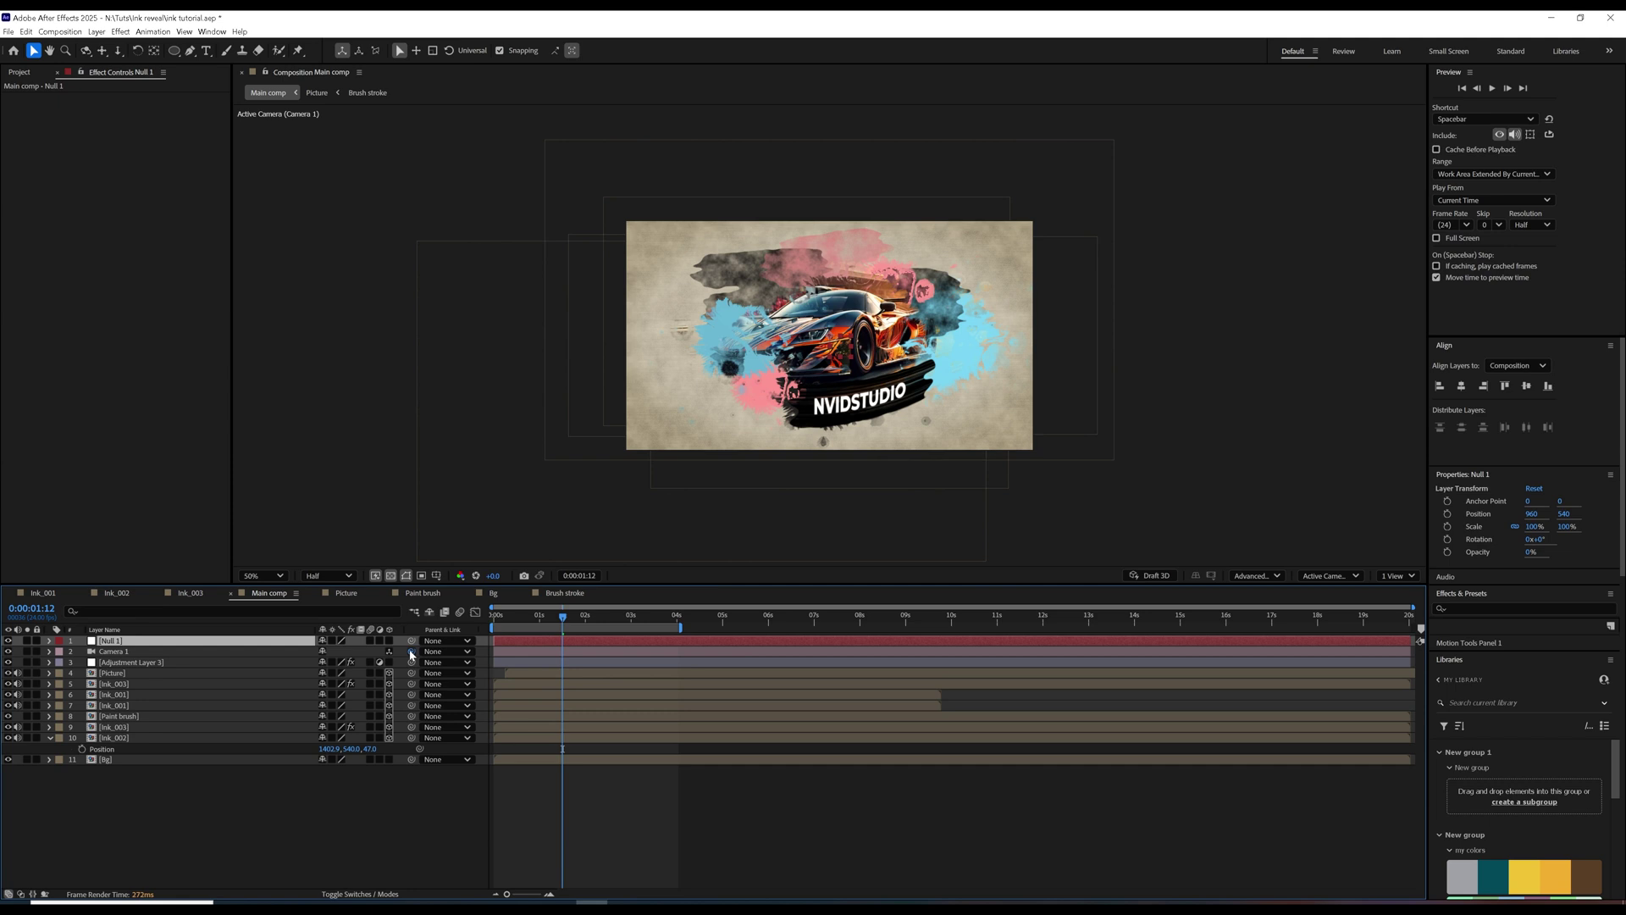
{"action": "left_click", "coordinate": [389, 640]}
{"action": "left_click_drag", "start_coordinate": [412, 652], "coordinate": [273, 644]}
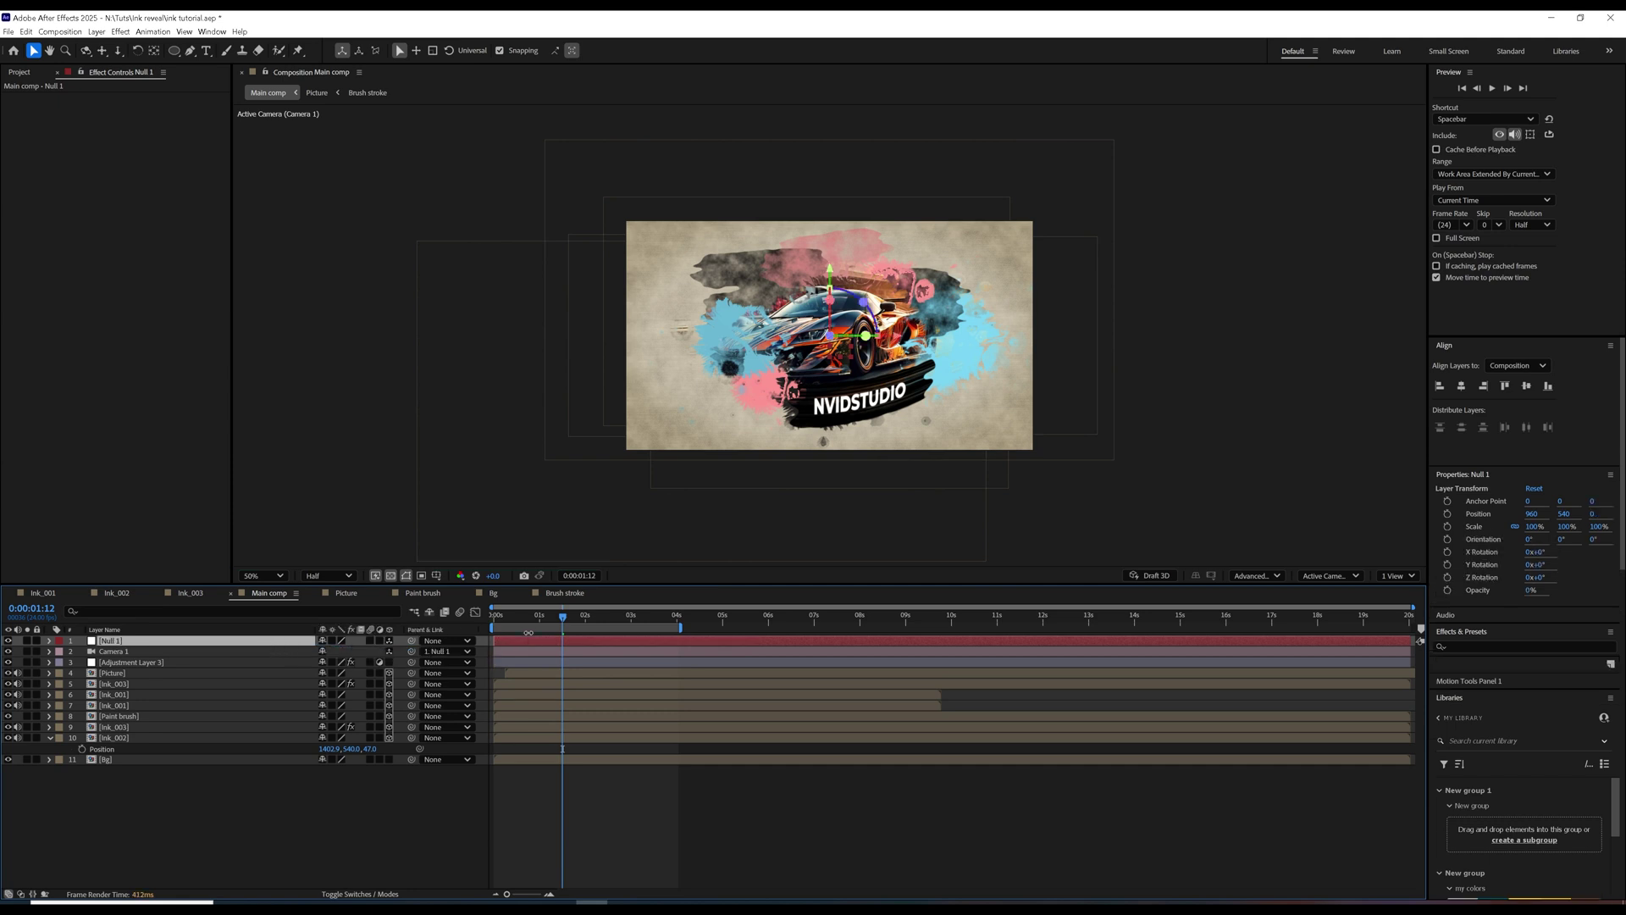
Keyframe Null 1's Position at 960, 540, 0 at 0:00:01:12, and return to the composition start.
{"action": "key", "text": "Home"}
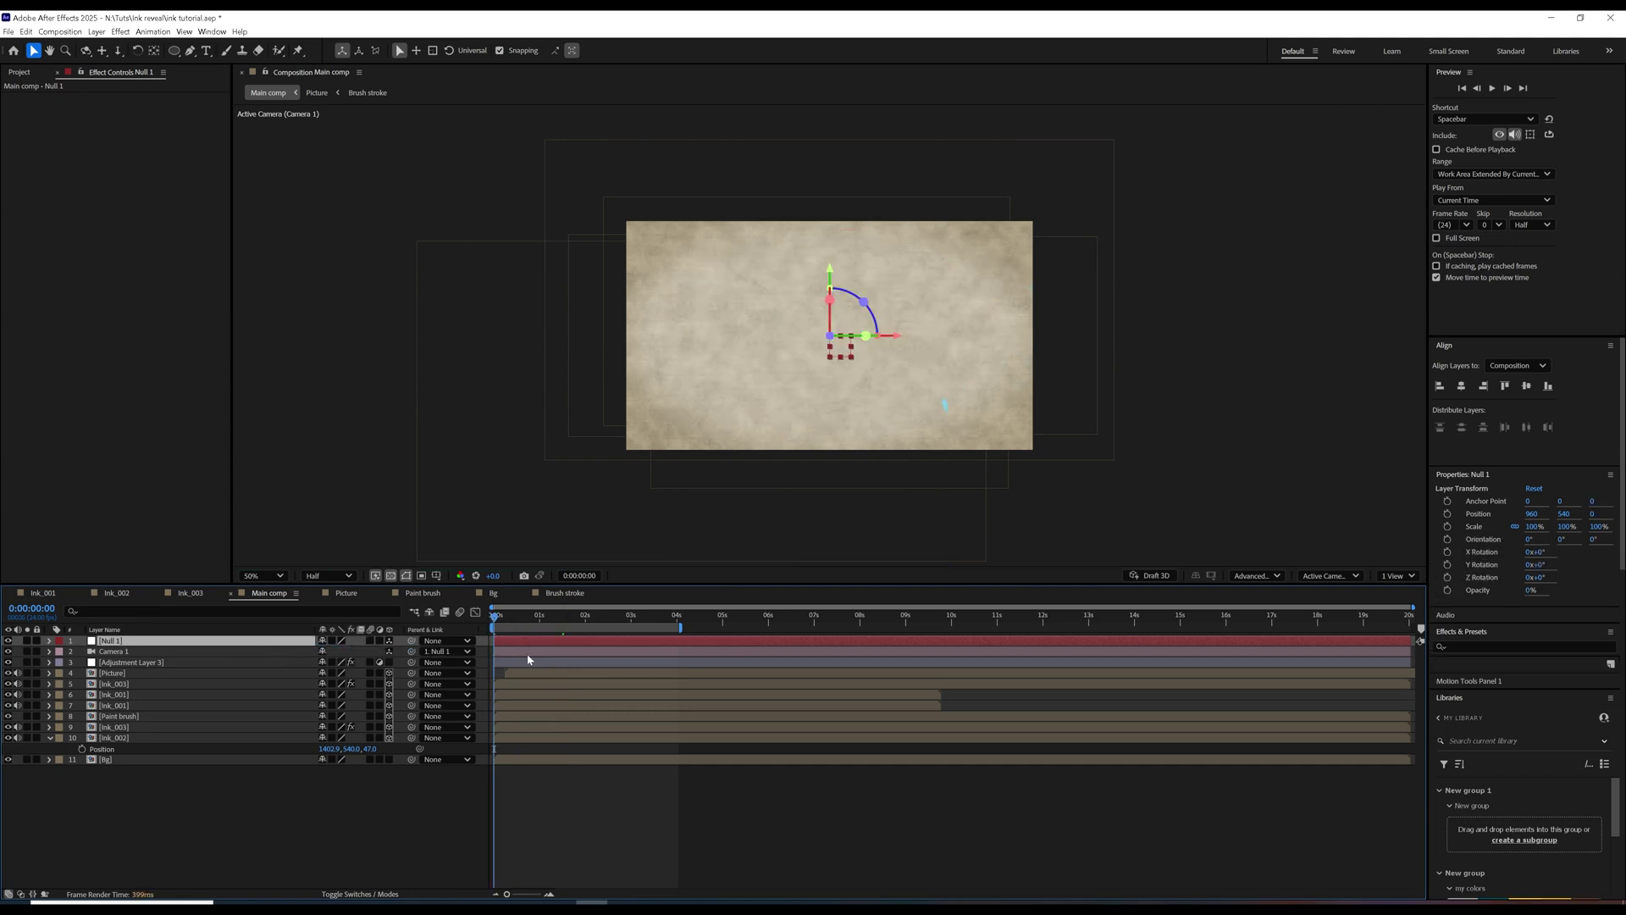
{"action": "key", "text": "p"}
{"action": "mouse_move", "coordinate": [524, 623]}
{"action": "left_mouse_down"}
{"action": "mouse_move", "coordinate": [581, 627]}
{"action": "mouse_move", "coordinate": [563, 627]}
{"action": "left_mouse_up"}
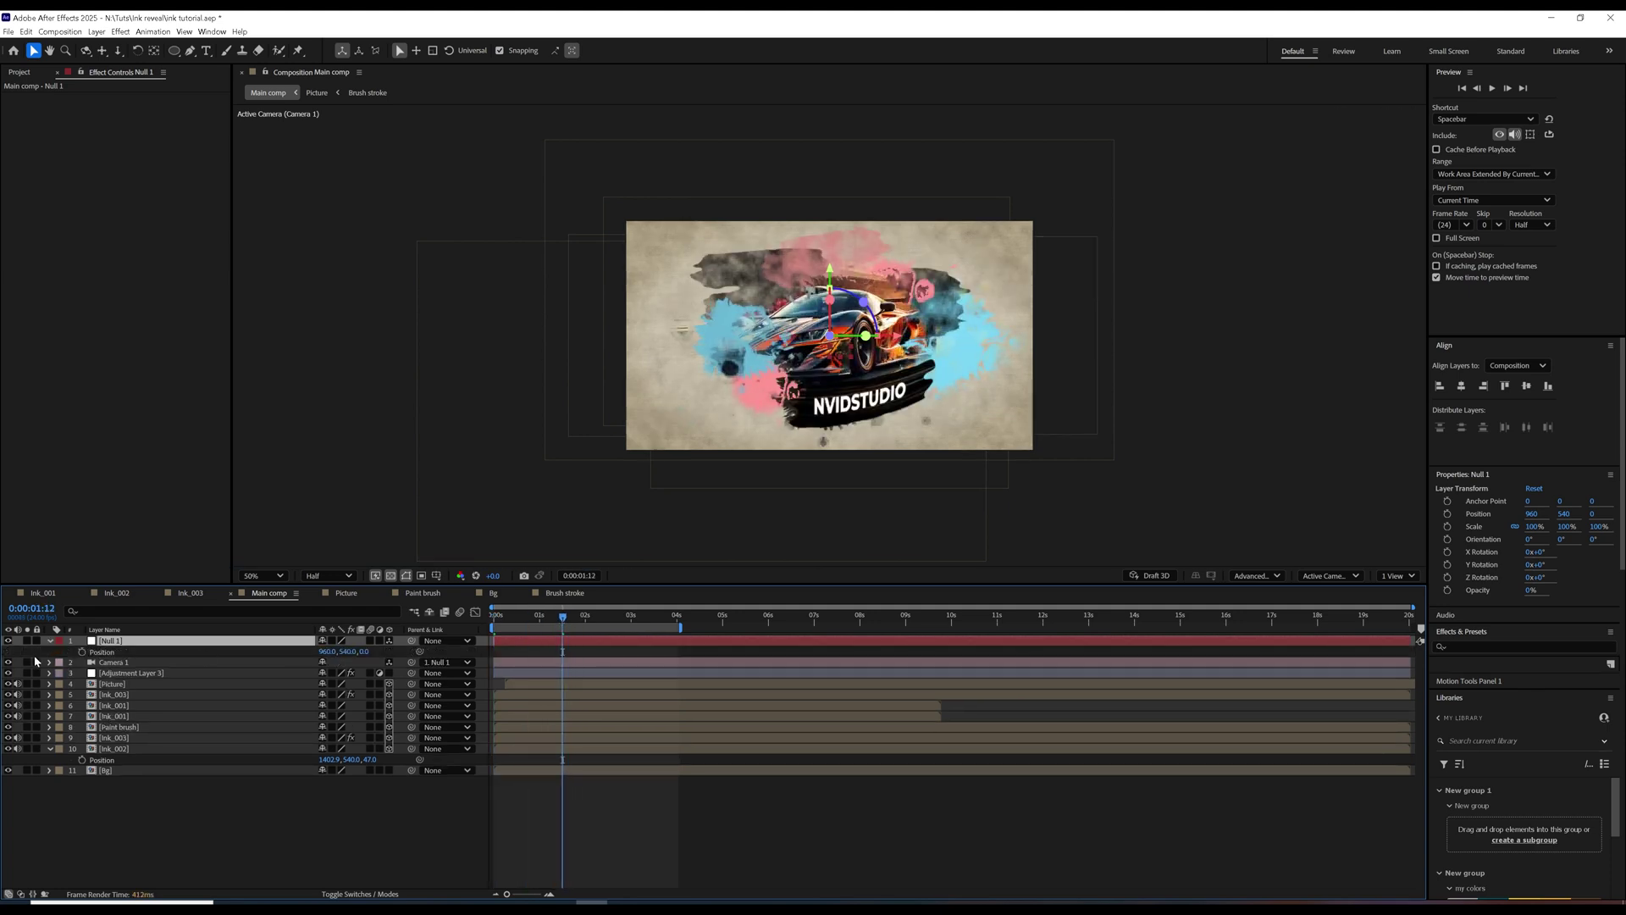
{"action": "left_click", "coordinate": [82, 652]}
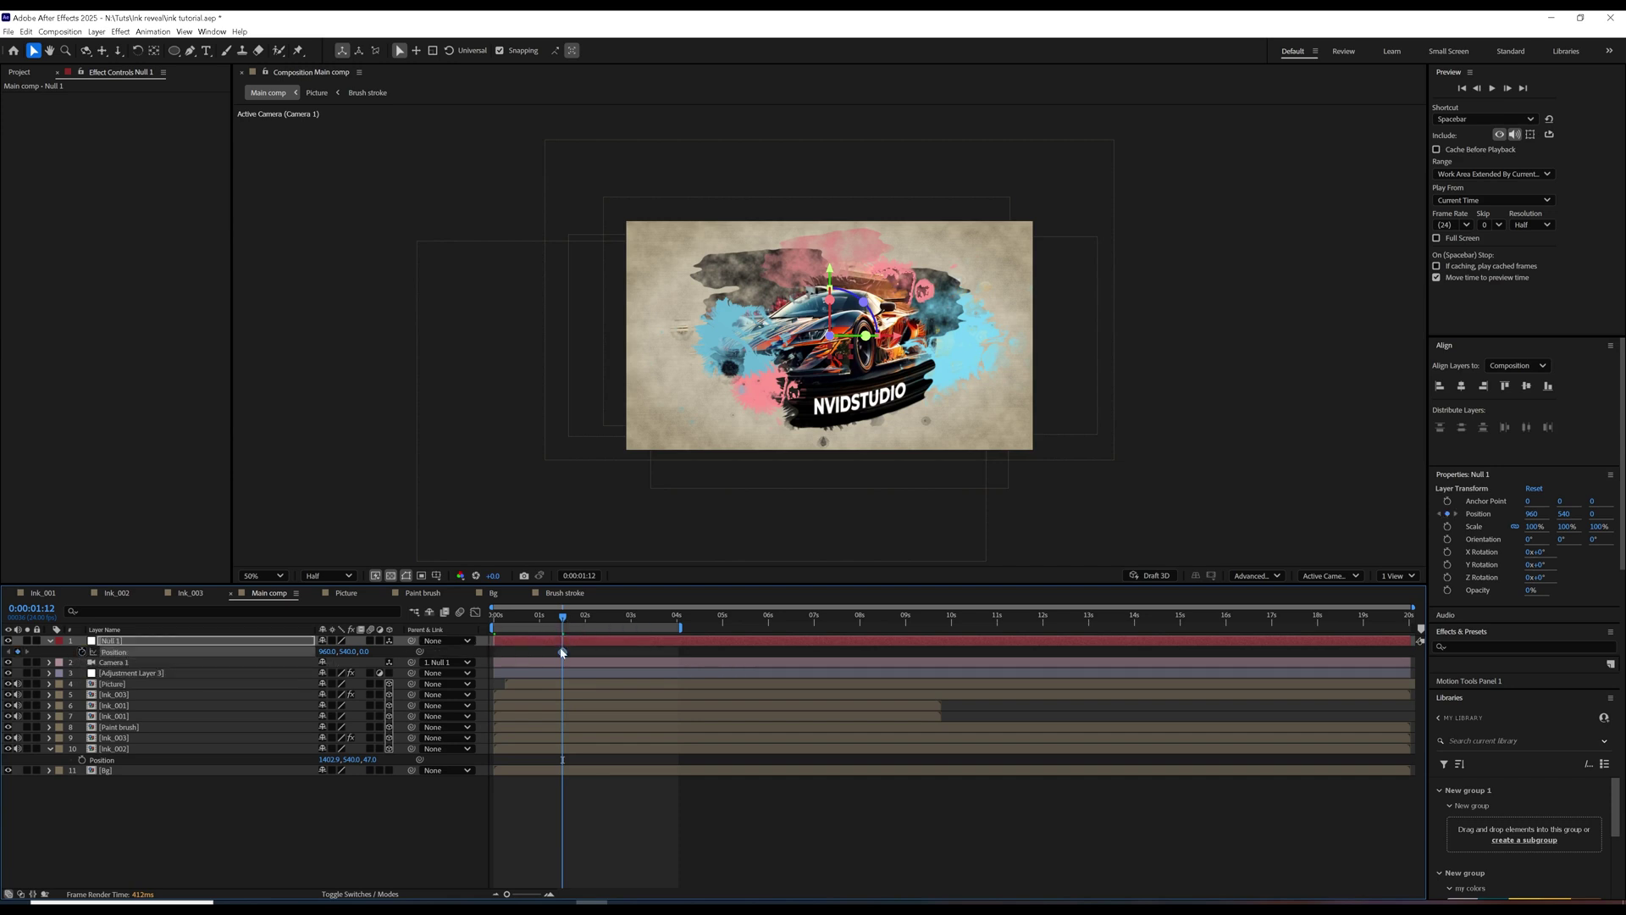
{"action": "left_click_drag", "start_coordinate": [562, 627], "coordinate": [495, 638]}
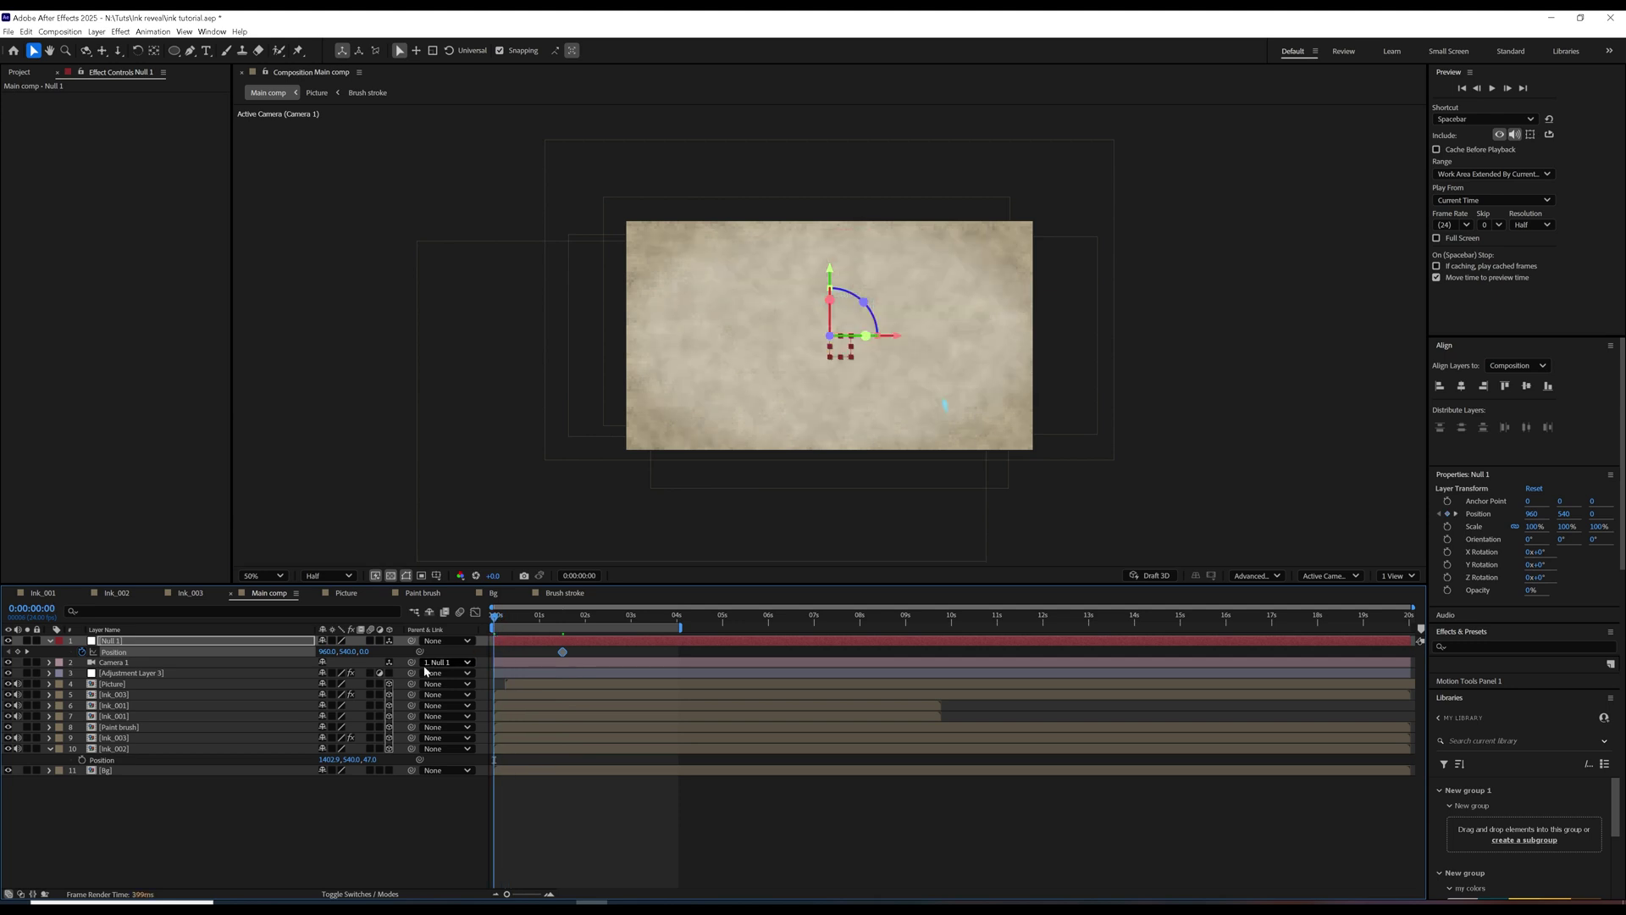
Set Null 1's Z Position to 132 at the composition start and -487 at 0:00:01:17, with both keyframes eased.
{"action": "left_click_drag", "start_coordinate": [359, 652], "coordinate": [471, 652]}
{"action": "mouse_move", "coordinate": [514, 616]}
{"action": "left_mouse_down"}
{"action": "mouse_move", "coordinate": [584, 619]}
{"action": "mouse_move", "coordinate": [572, 659]}
{"action": "left_mouse_up"}
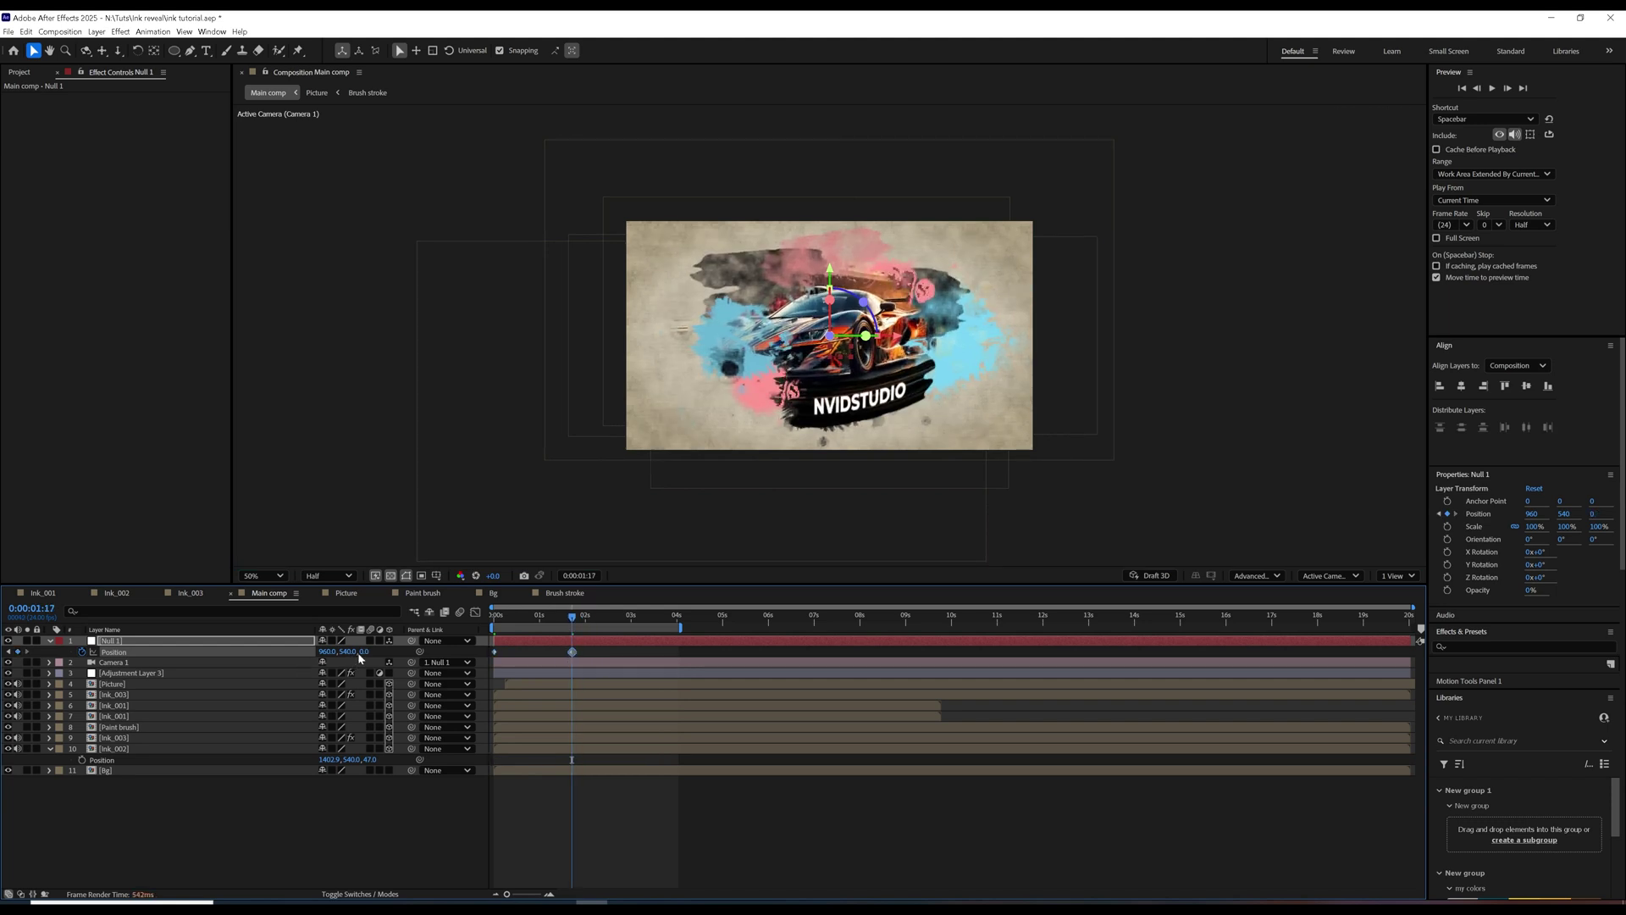
{"action": "left_click_drag", "start_coordinate": [365, 651], "coordinate": [100, 706]}
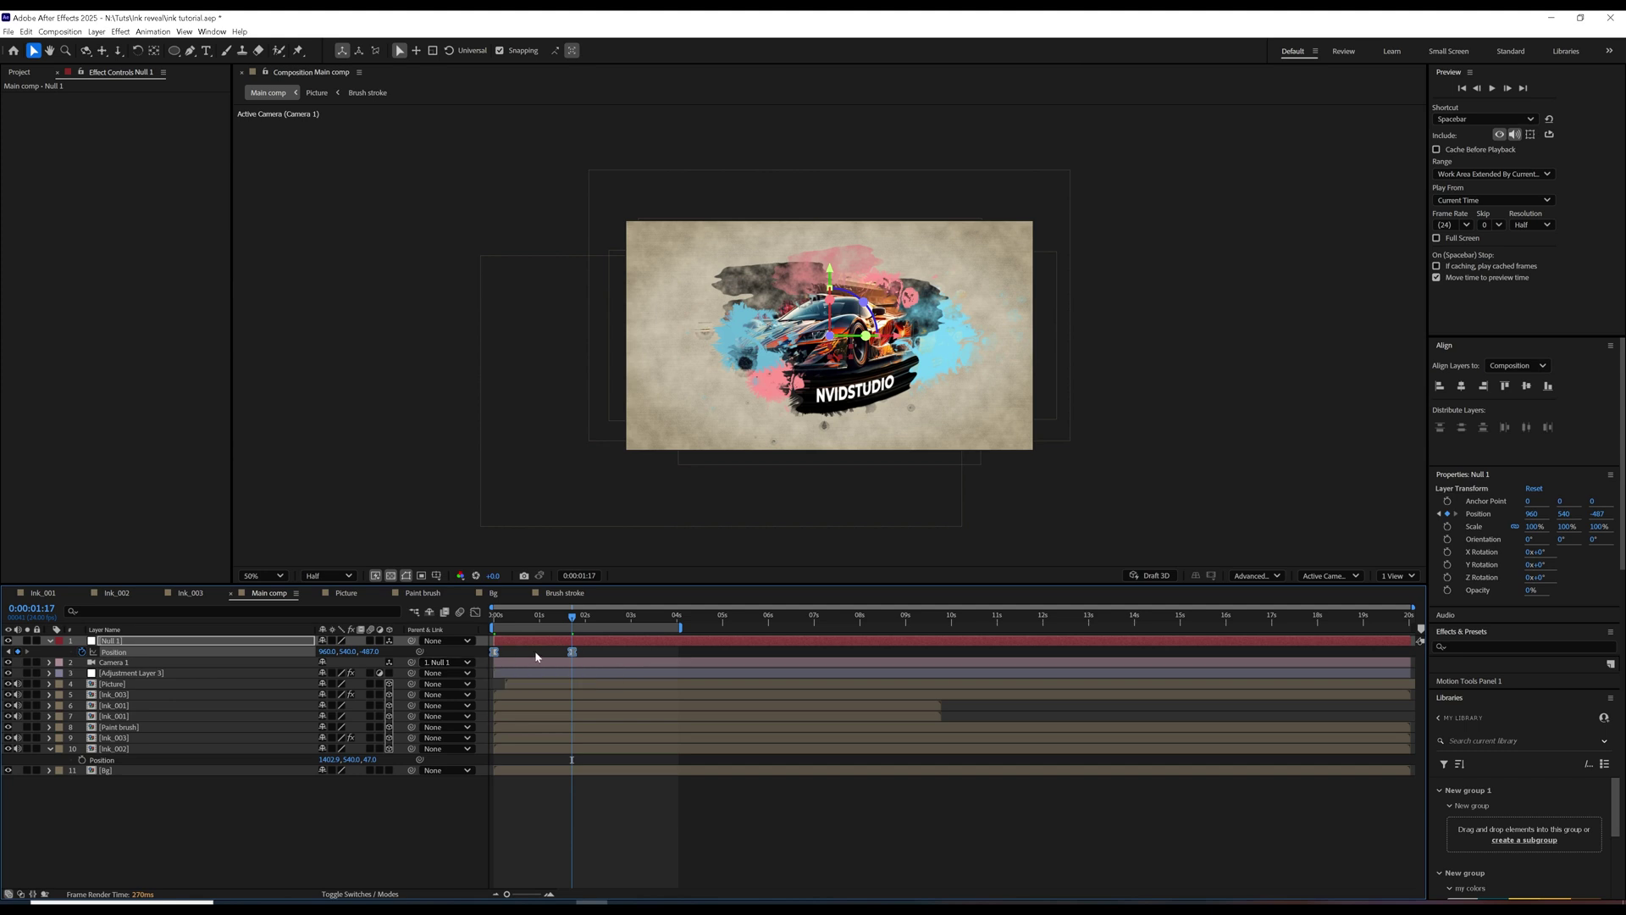
Reshape Null 1's Position speed graph into an early, sharp peak with a long slowdown, and preview the camera move.
{"action": "left_click", "coordinate": [476, 612]}
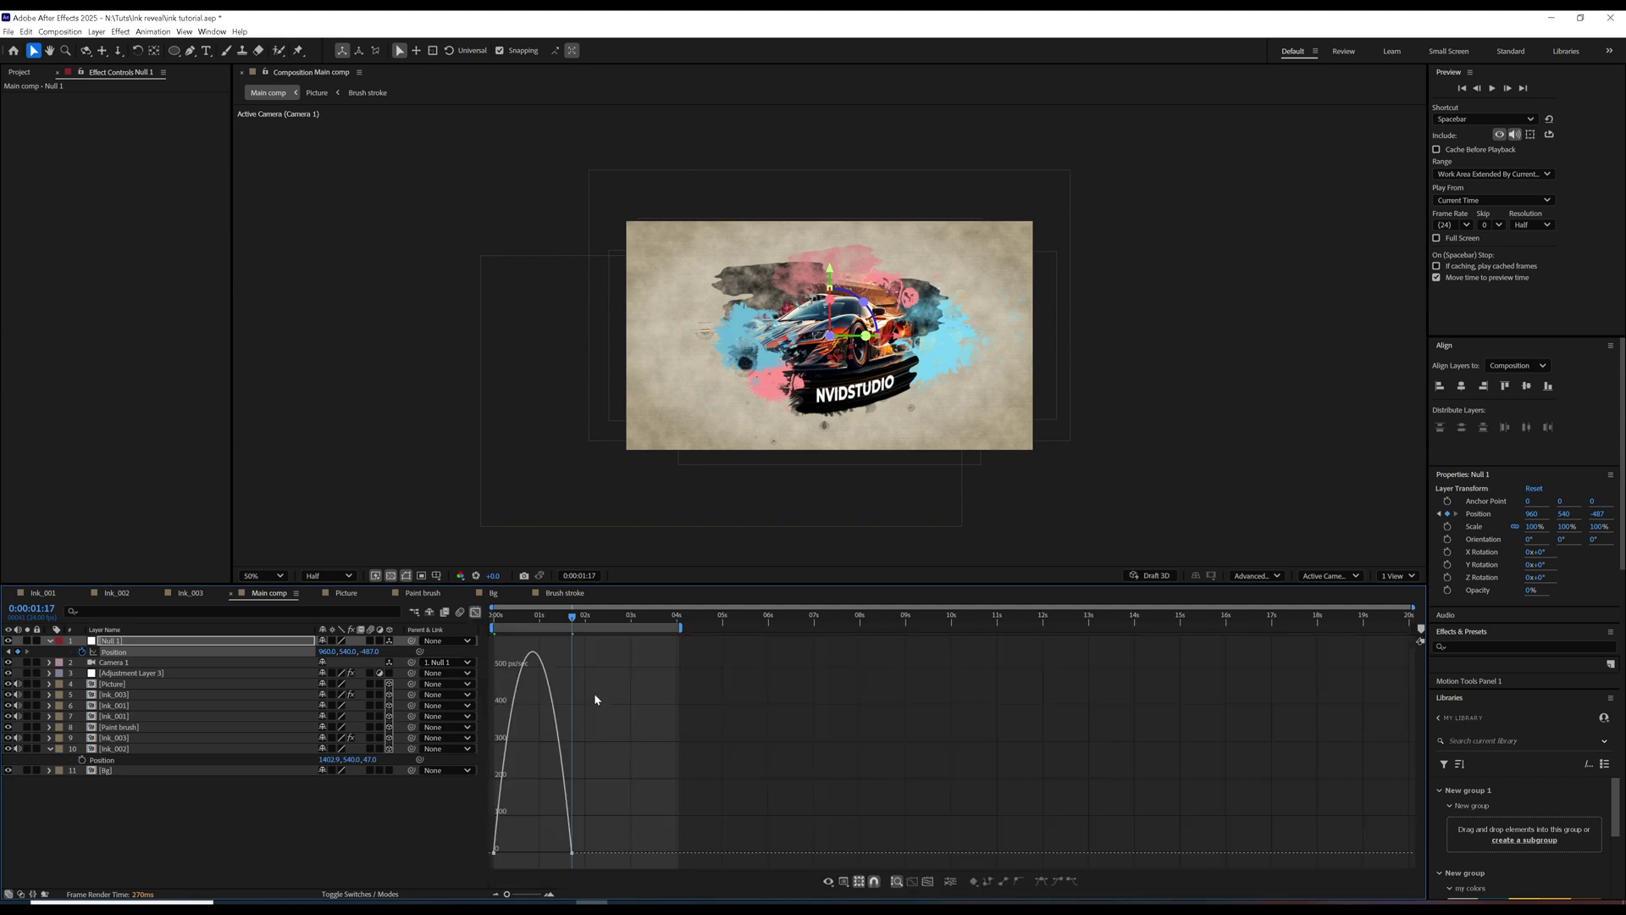
{"action": "left_click_drag", "start_coordinate": [562, 852], "coordinate": [524, 853]}
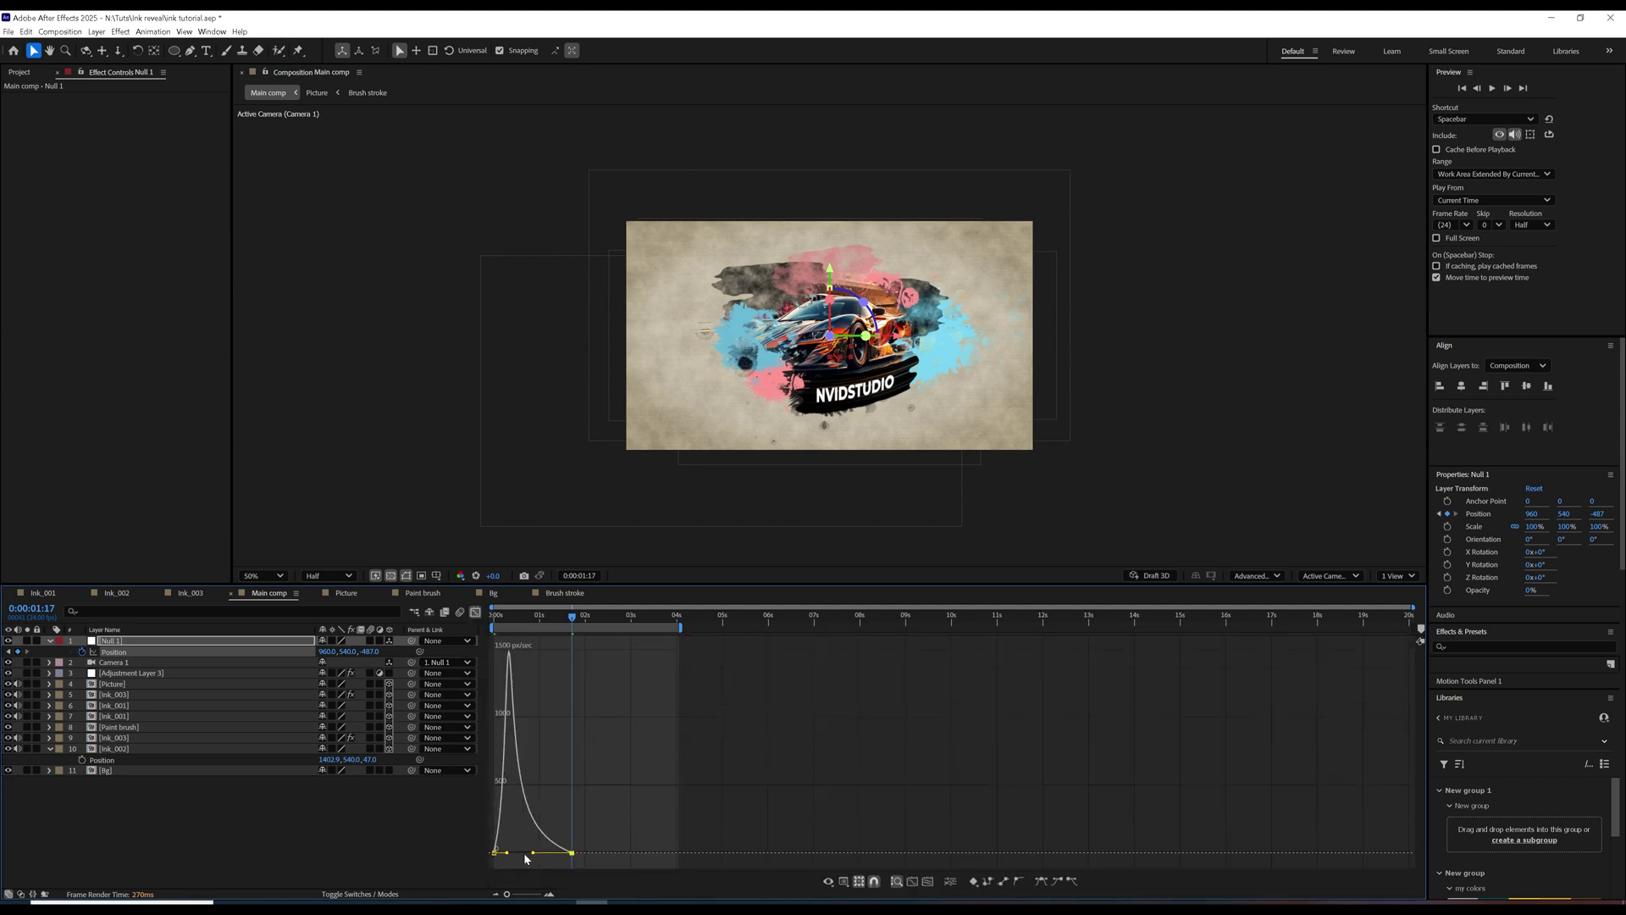
{"action": "key", "text": "space"}
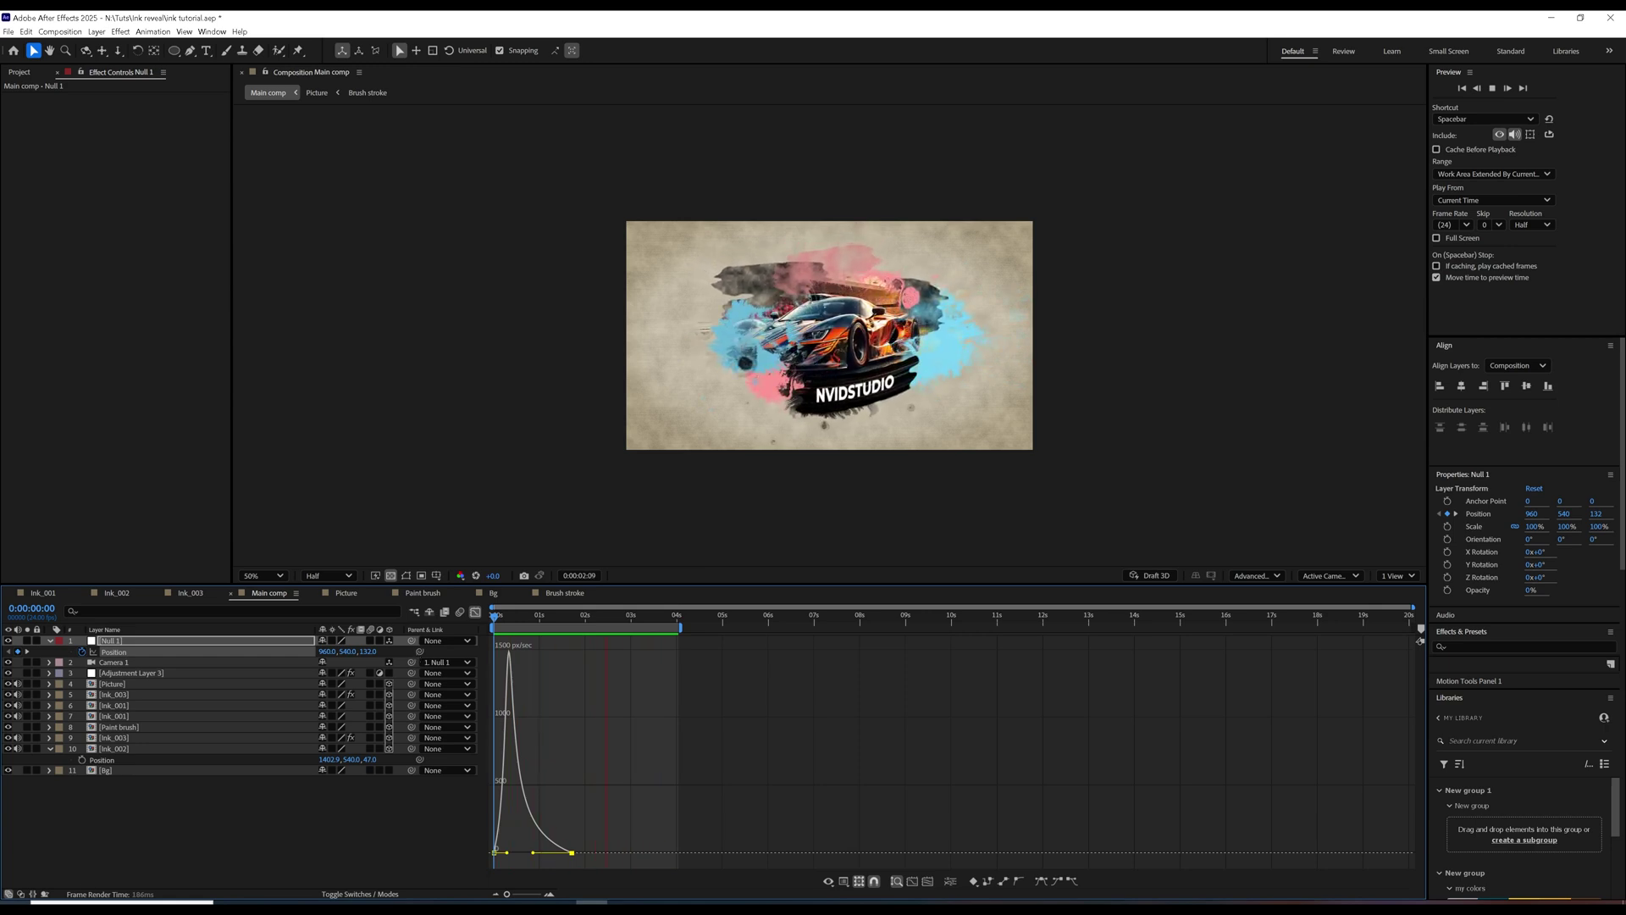
Inspect the composite at 100% zoom at 0:00:01:07 and set the Z Position of the Ink_001 layer directly above Paint brush to 17.
{"action": "left_click", "coordinate": [555, 622]}
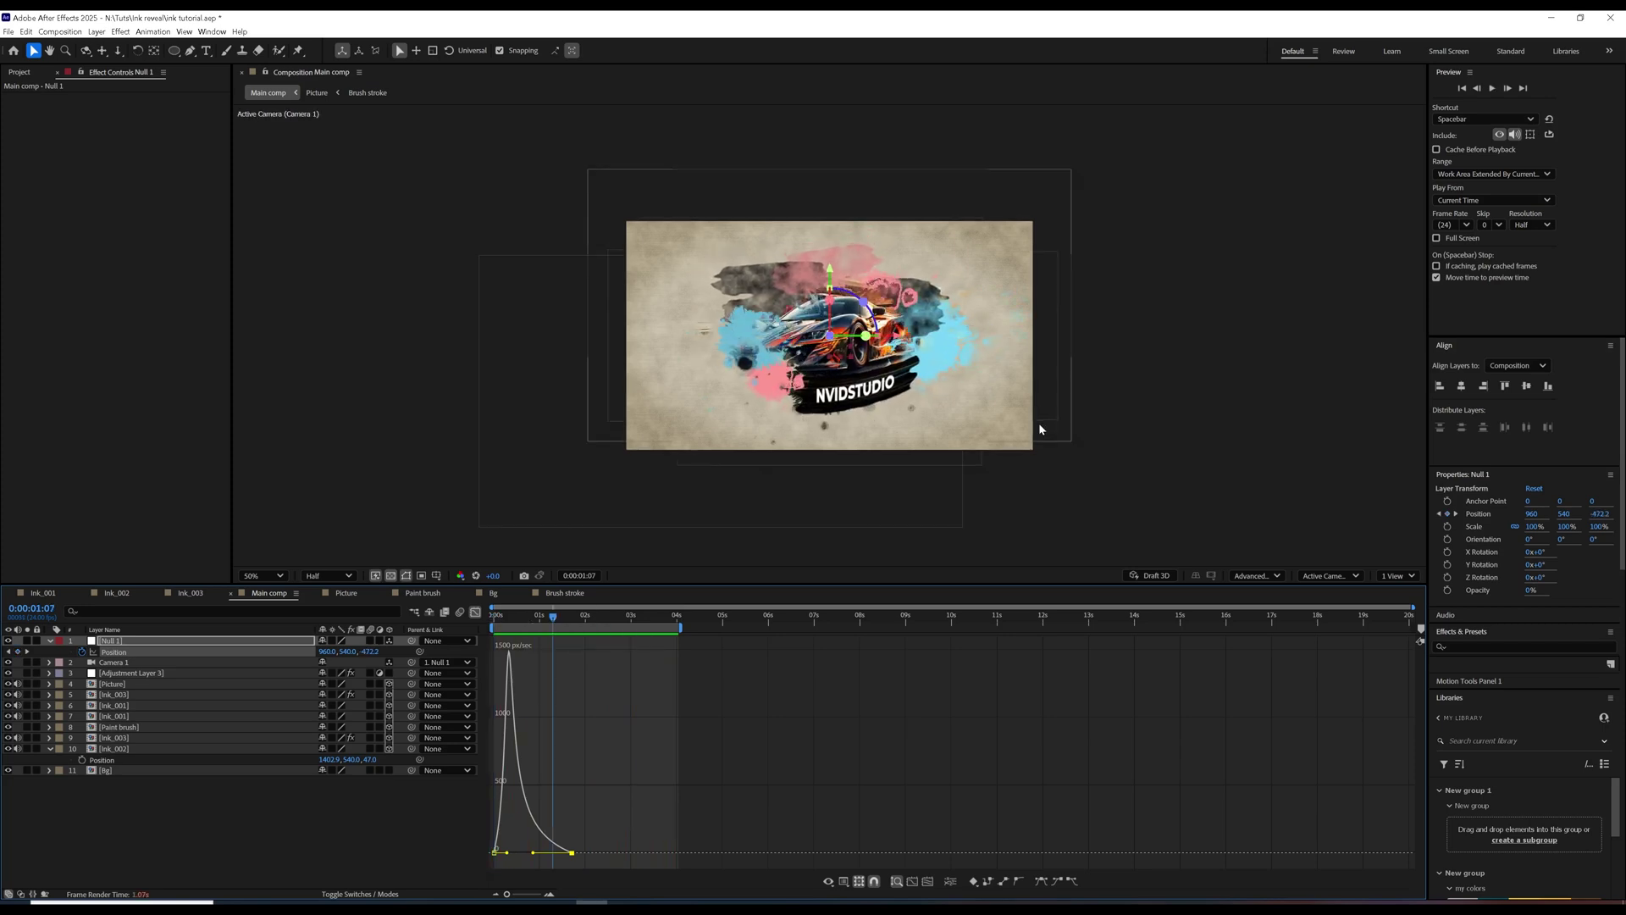
{"action": "key", "text": "slash"}
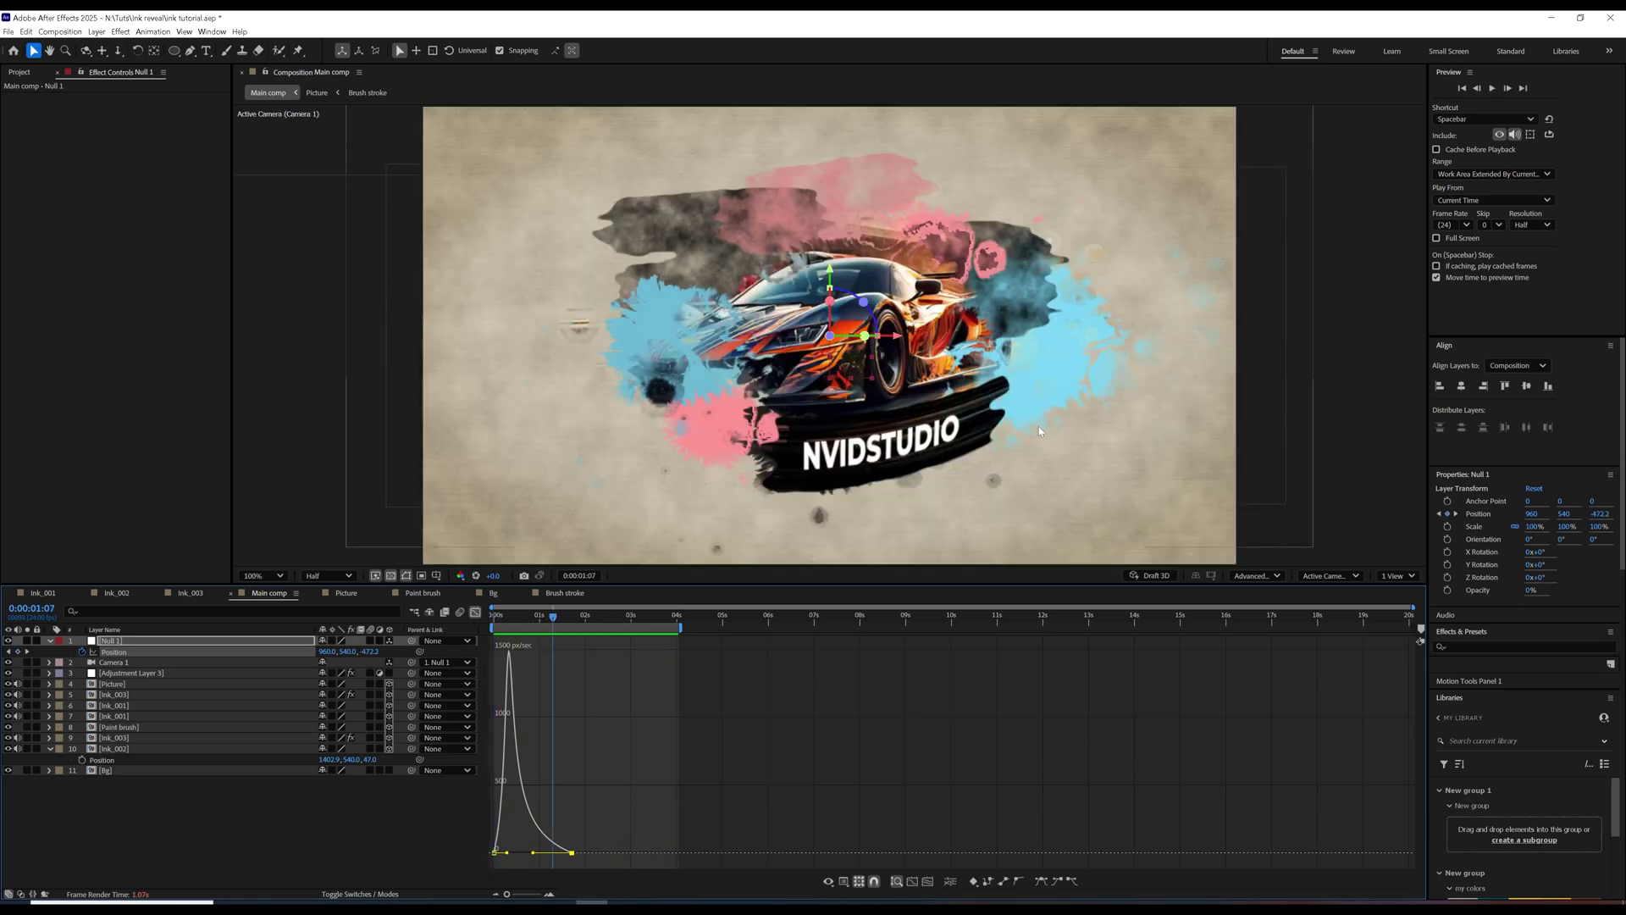
{"action": "left_click", "coordinate": [113, 749]}
{"action": "left_click", "coordinate": [119, 727]}
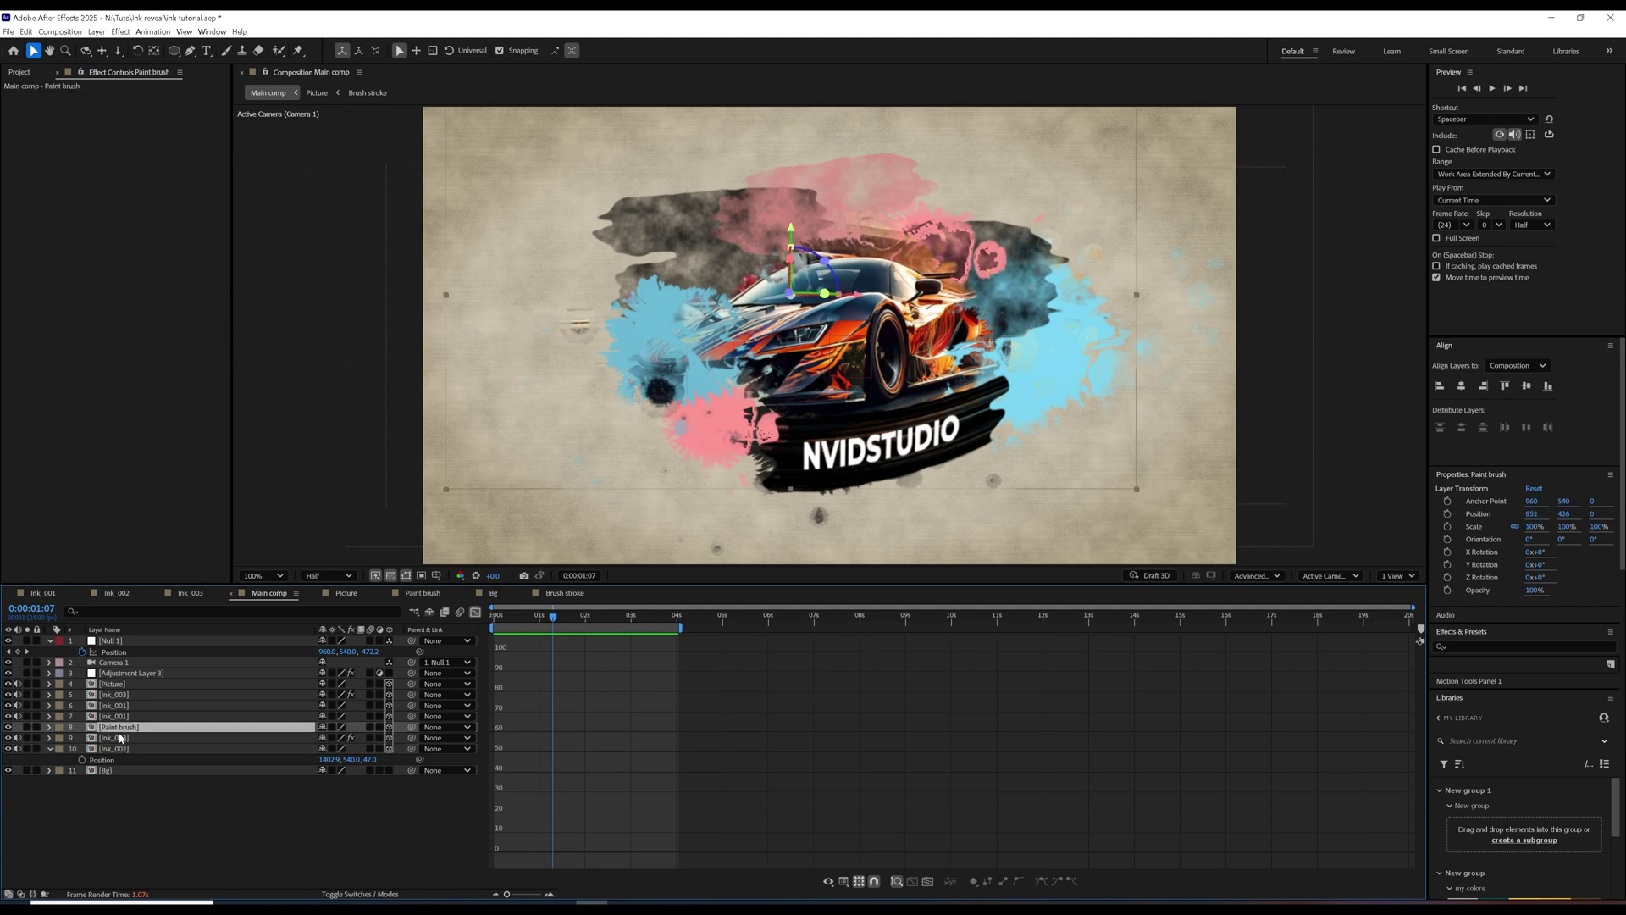
{"action": "left_click", "coordinate": [119, 738]}
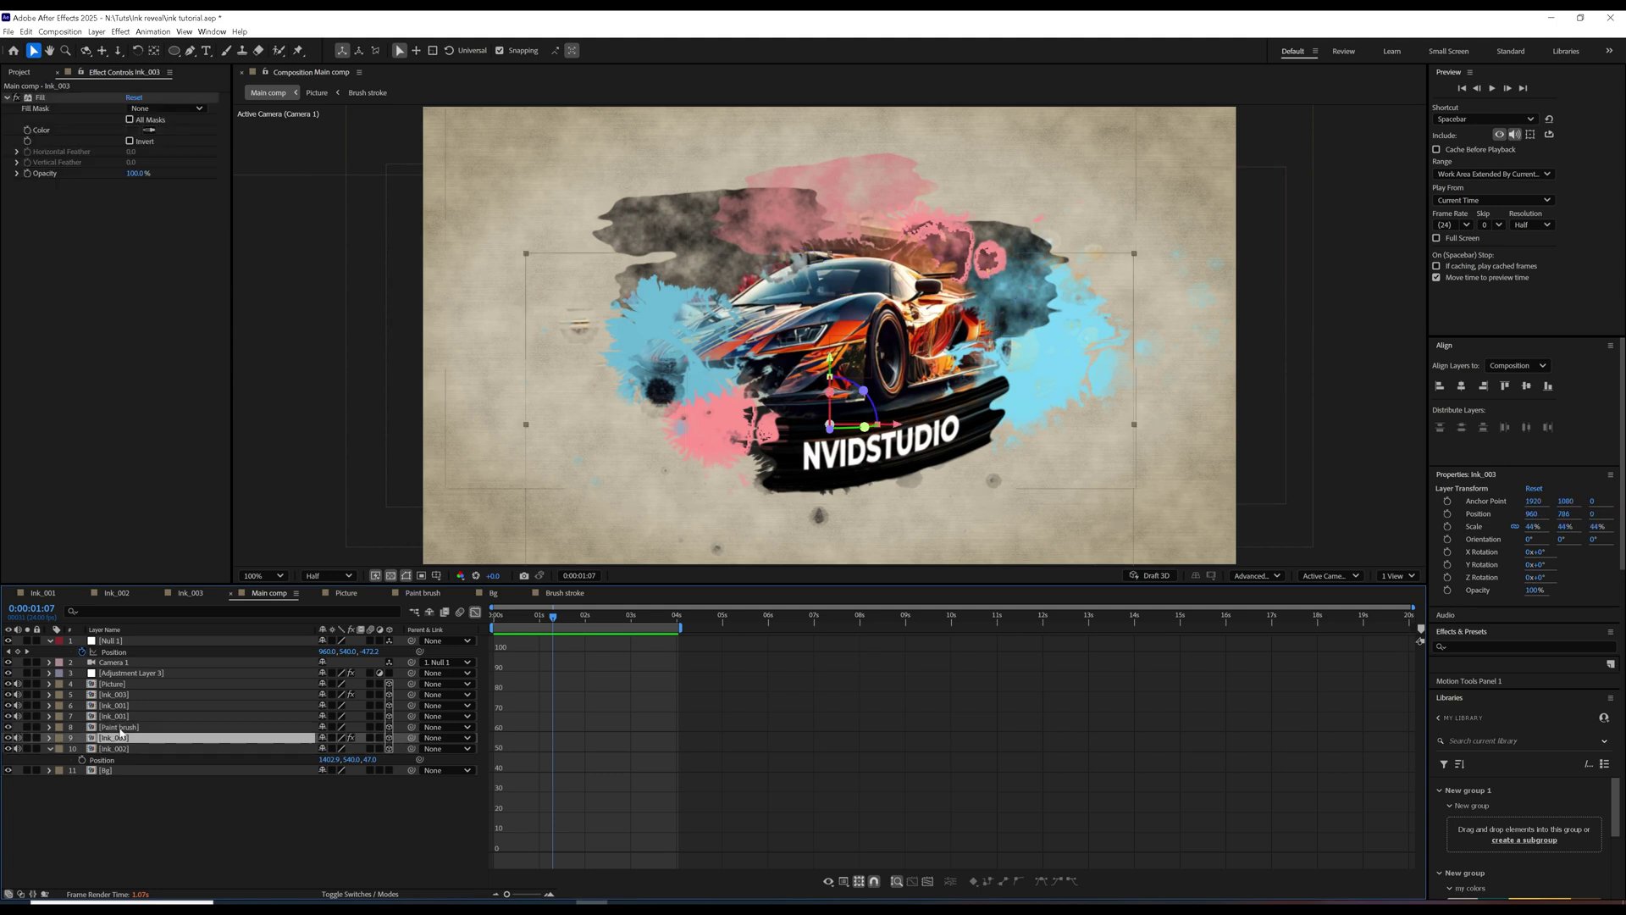
{"action": "left_click", "coordinate": [118, 728]}
{"action": "left_click", "coordinate": [119, 716]}
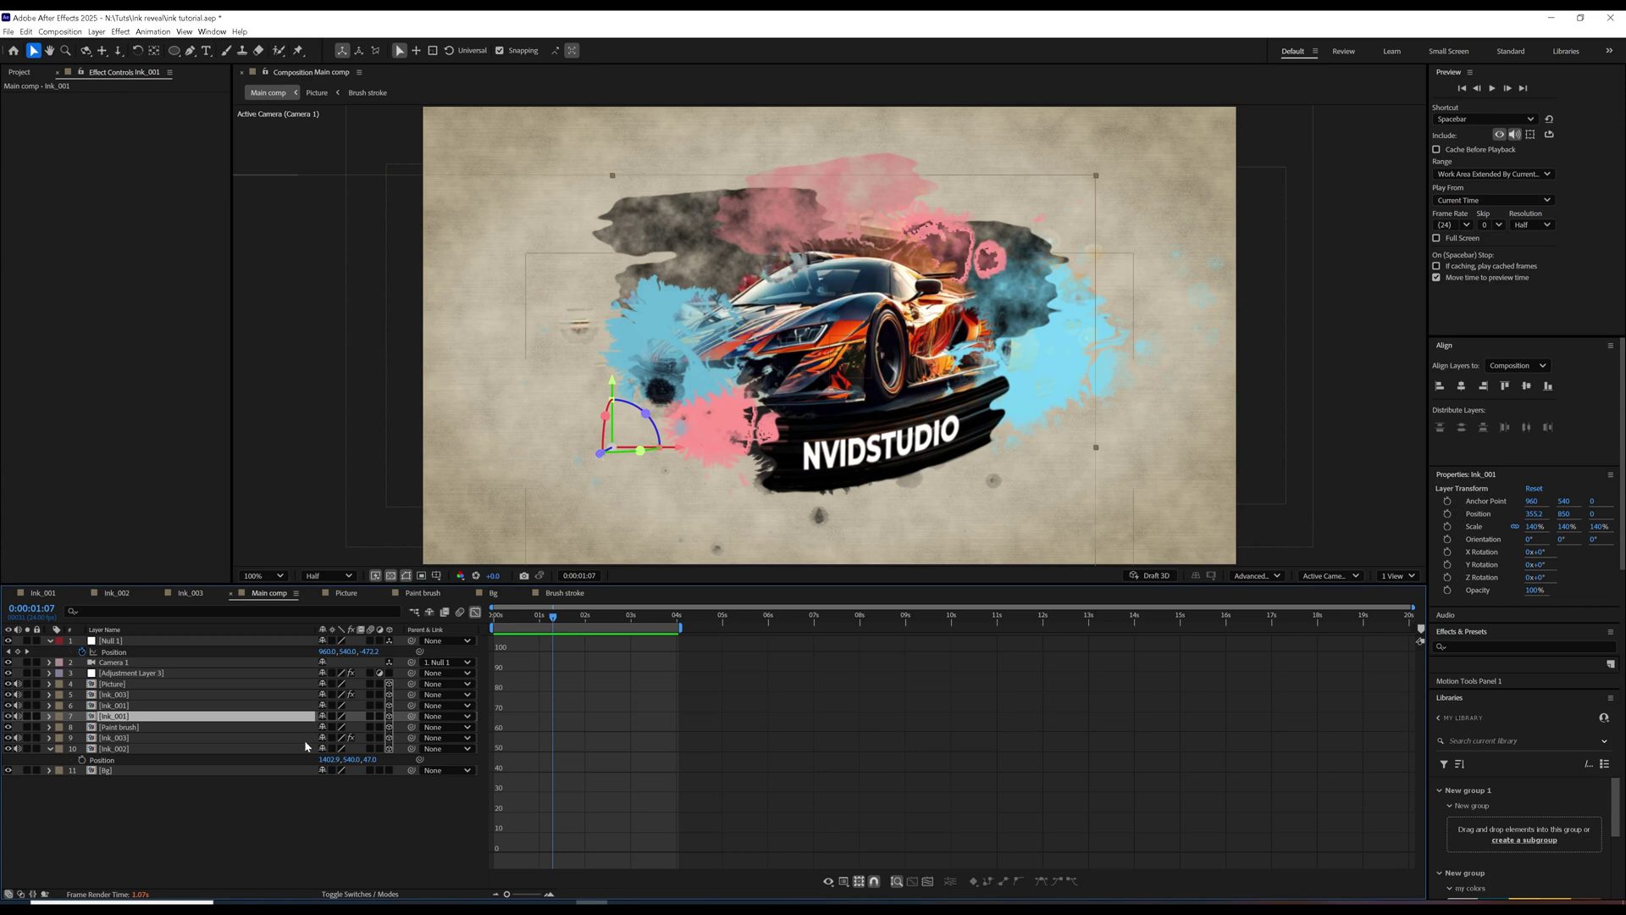
{"action": "key", "text": "p"}
{"action": "left_click_drag", "start_coordinate": [364, 730], "coordinate": [373, 727]}
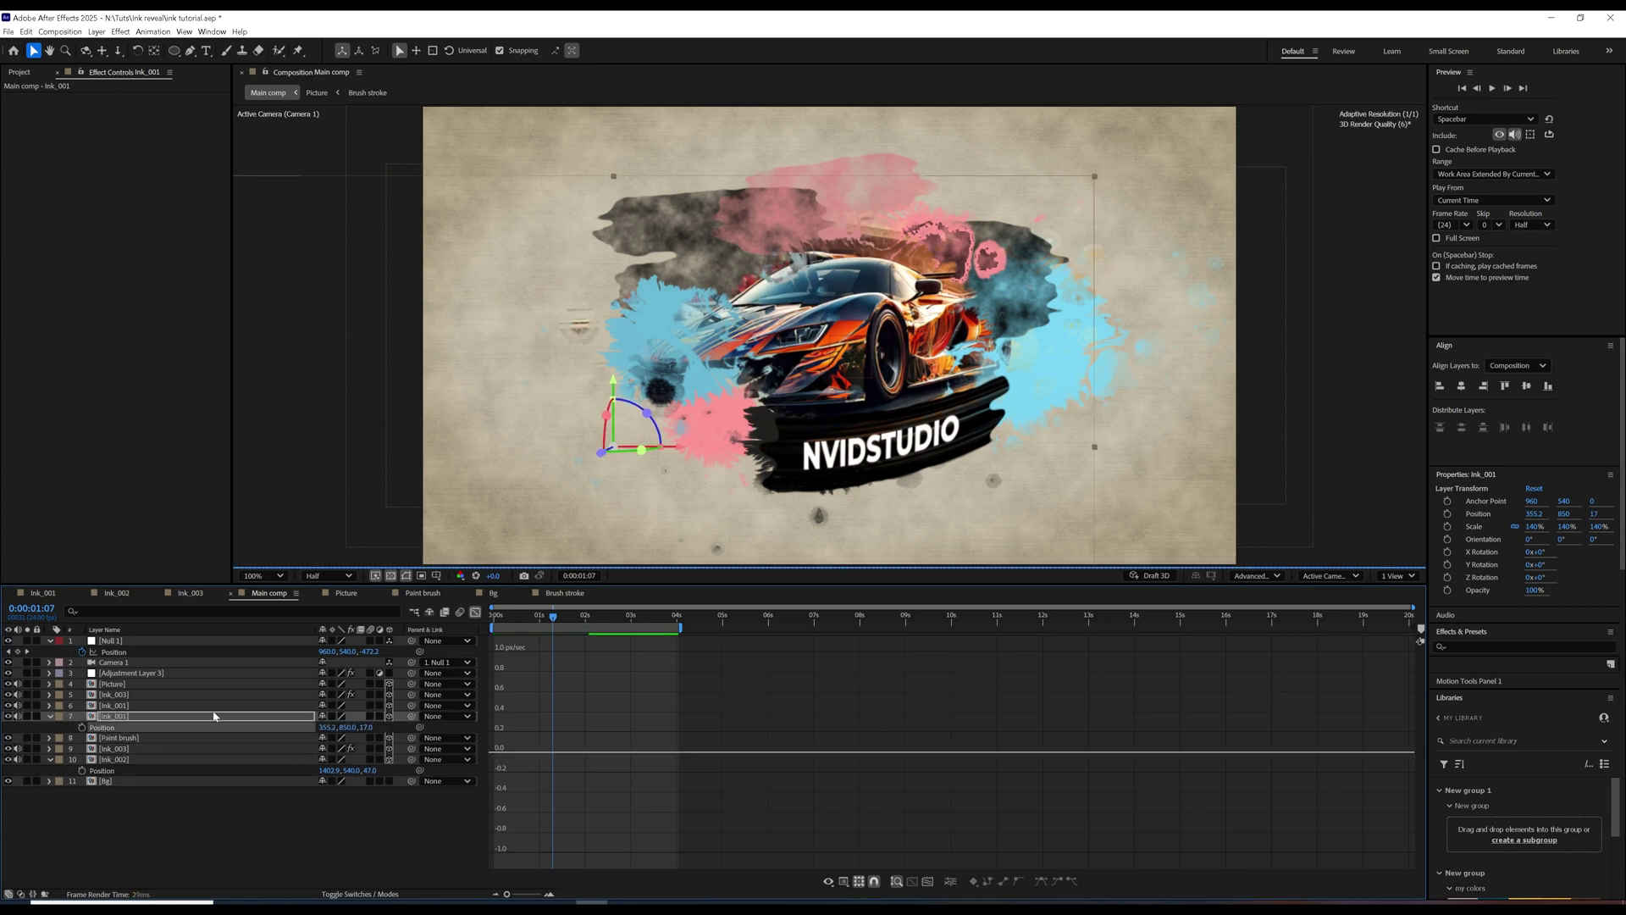
Adjust the upper Ink_001 layer's Z Position to 4, checking the overlap with the car at 0:00:02:03.
{"action": "left_click", "coordinate": [155, 706]}
{"action": "key", "text": "p"}
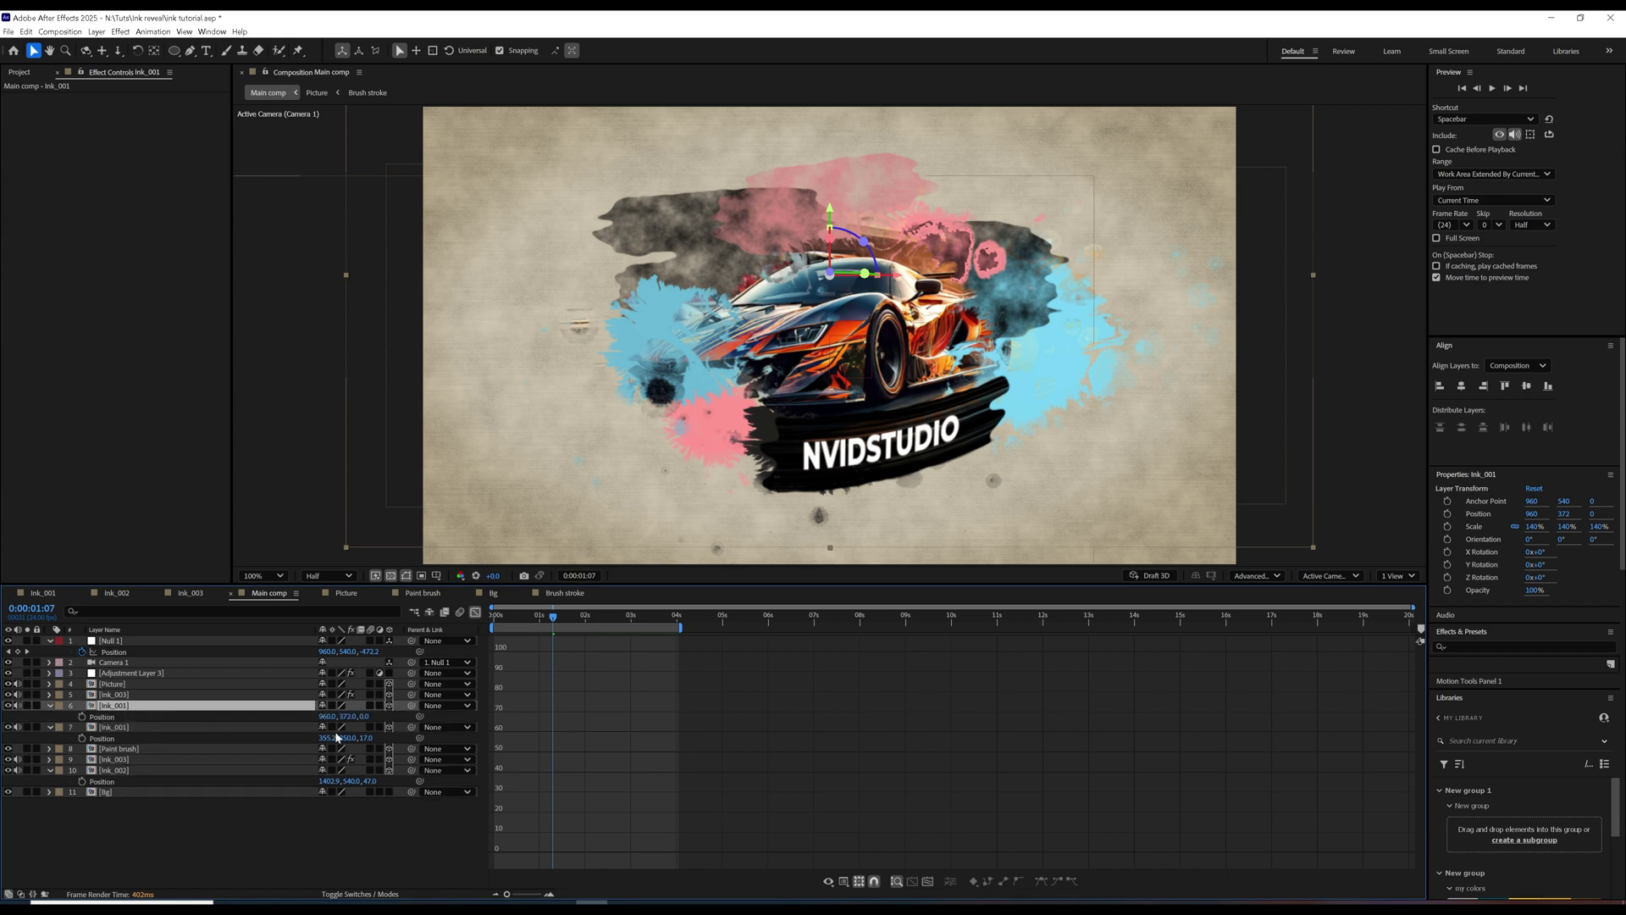
{"action": "left_click_drag", "start_coordinate": [363, 717], "coordinate": [353, 716]}
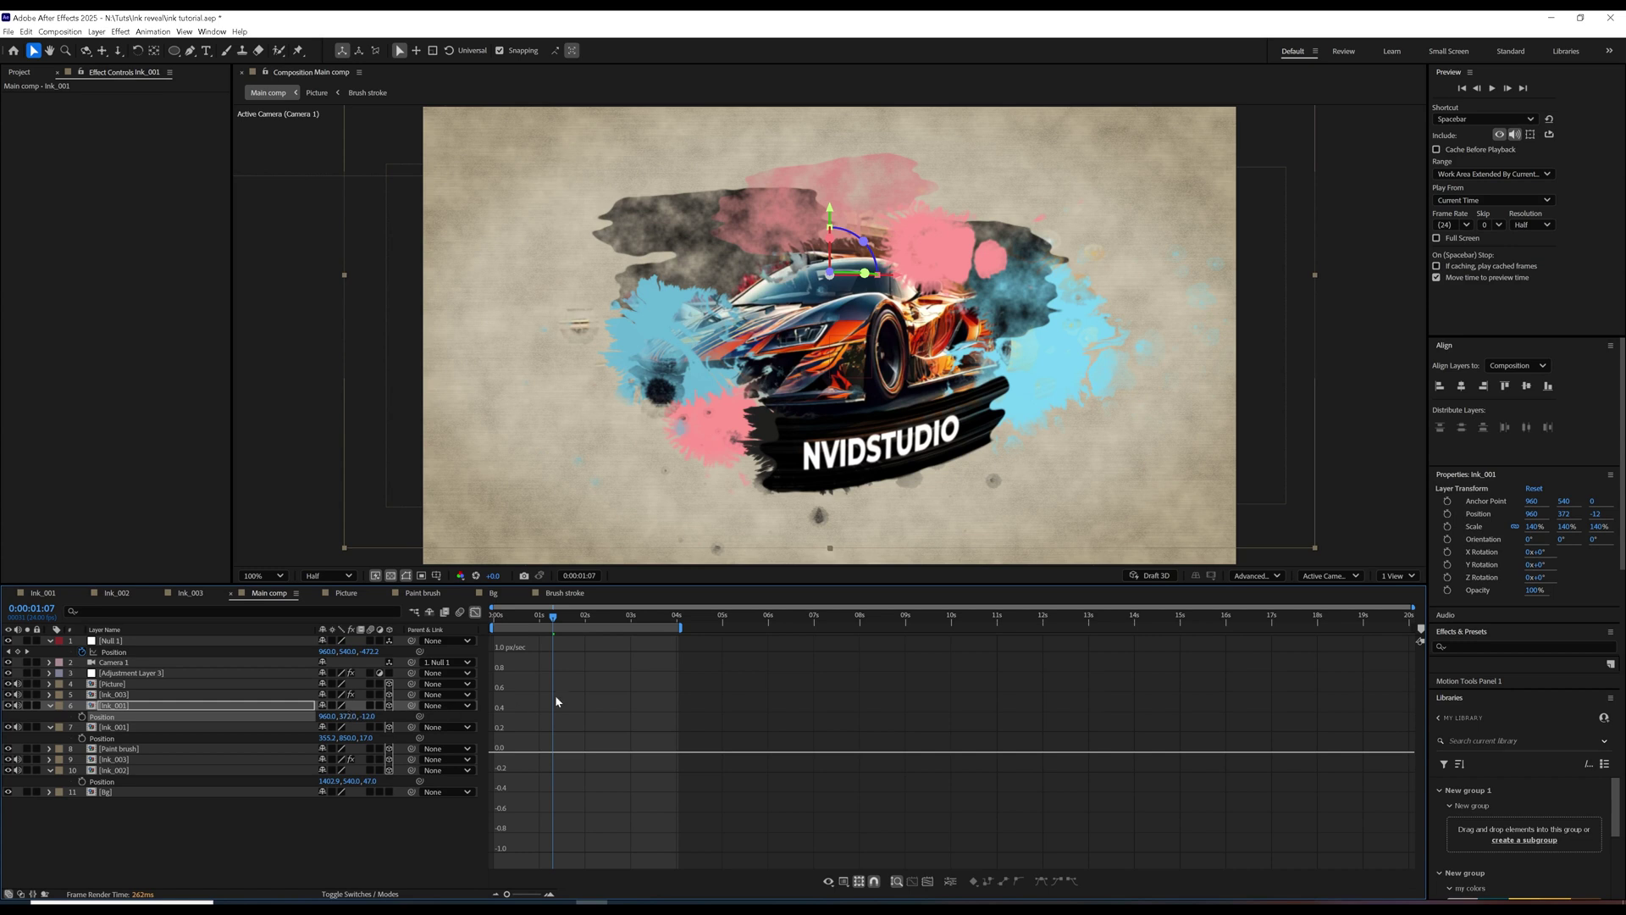
{"action": "mouse_move", "coordinate": [567, 622]}
{"action": "left_mouse_down"}
{"action": "mouse_move", "coordinate": [530, 624]}
{"action": "mouse_move", "coordinate": [591, 621]}
{"action": "left_mouse_up"}
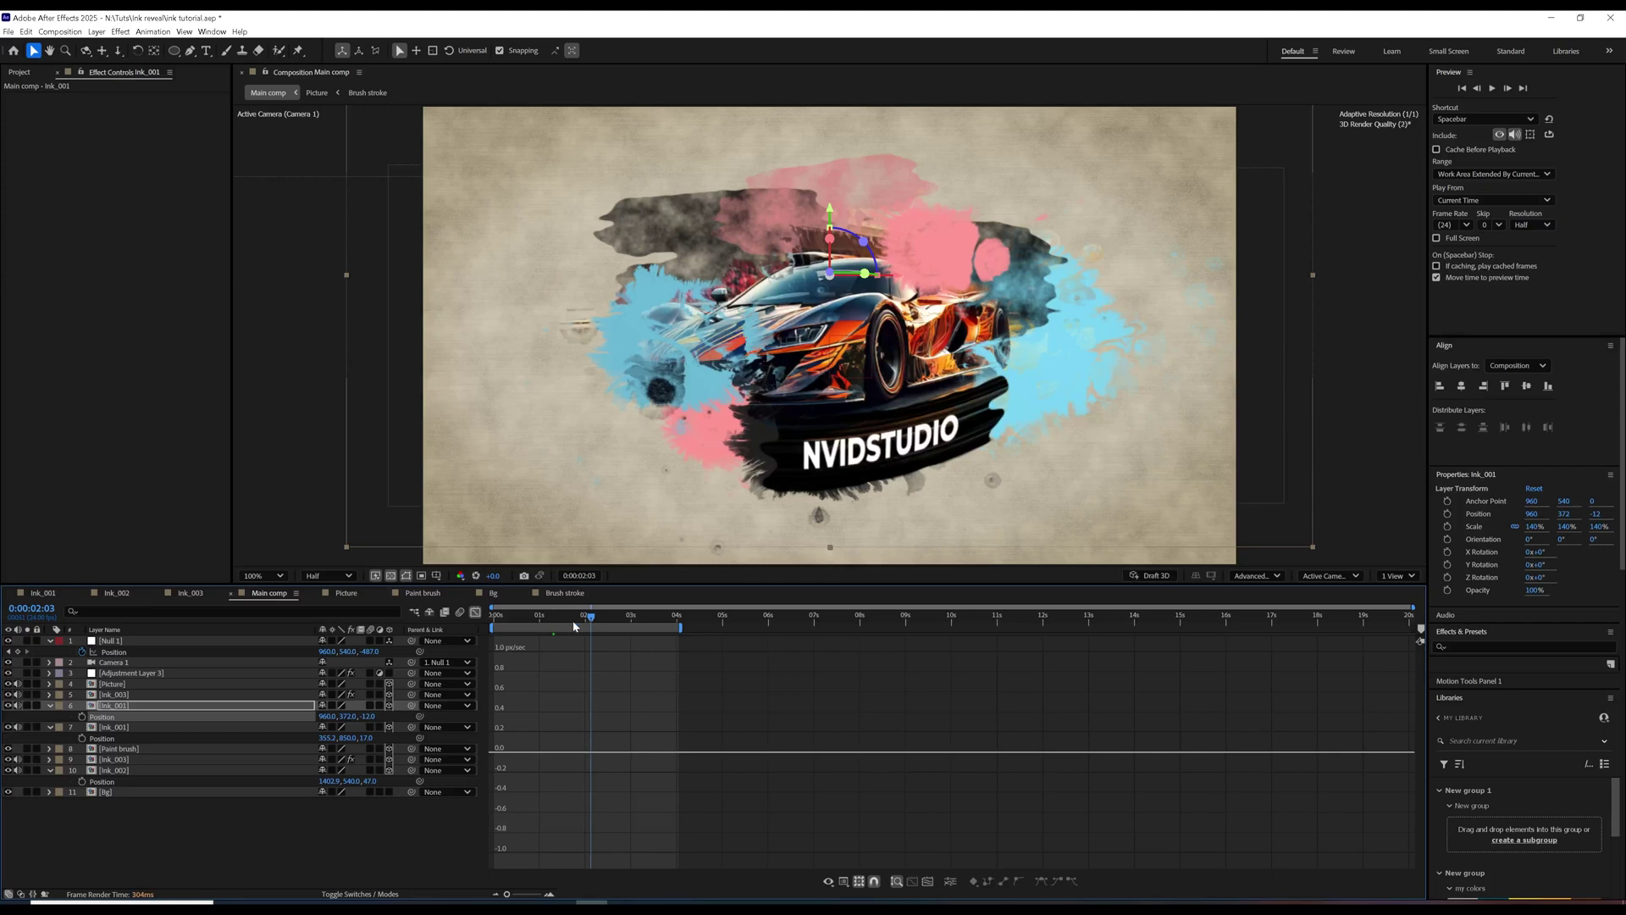
{"action": "mouse_move", "coordinate": [370, 718]}
{"action": "left_mouse_down"}
{"action": "mouse_move", "coordinate": [322, 716]}
{"action": "mouse_move", "coordinate": [377, 708]}
{"action": "left_mouse_up"}
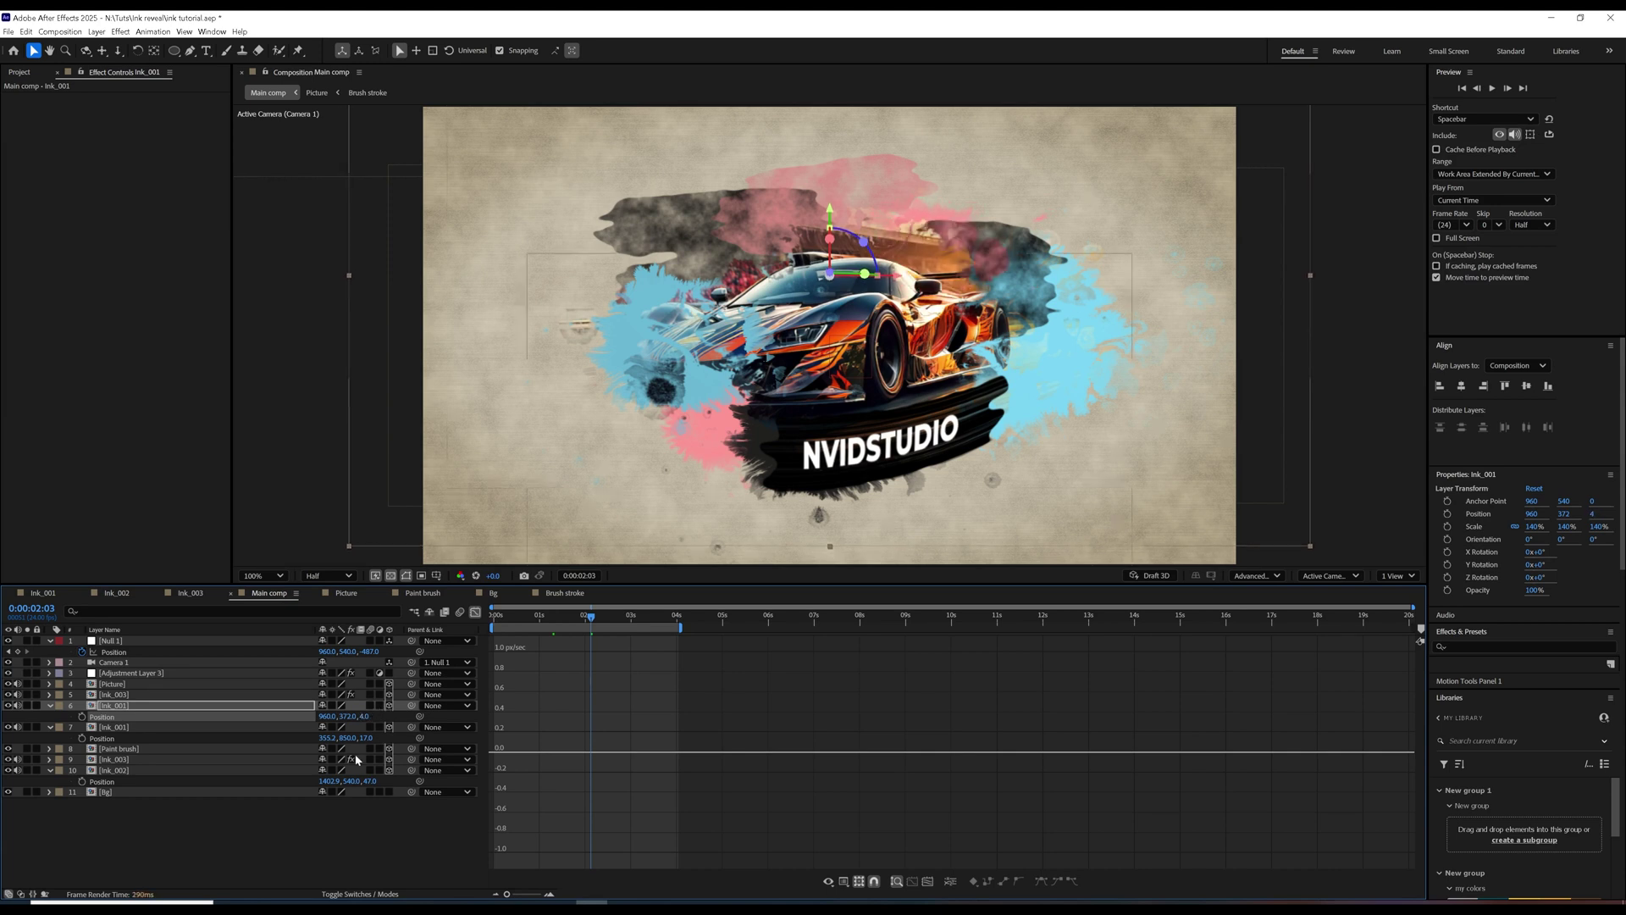
Set the Z Position of the blue Ink_003 layer directly below Picture to 28.
{"action": "left_click", "coordinate": [229, 695]}
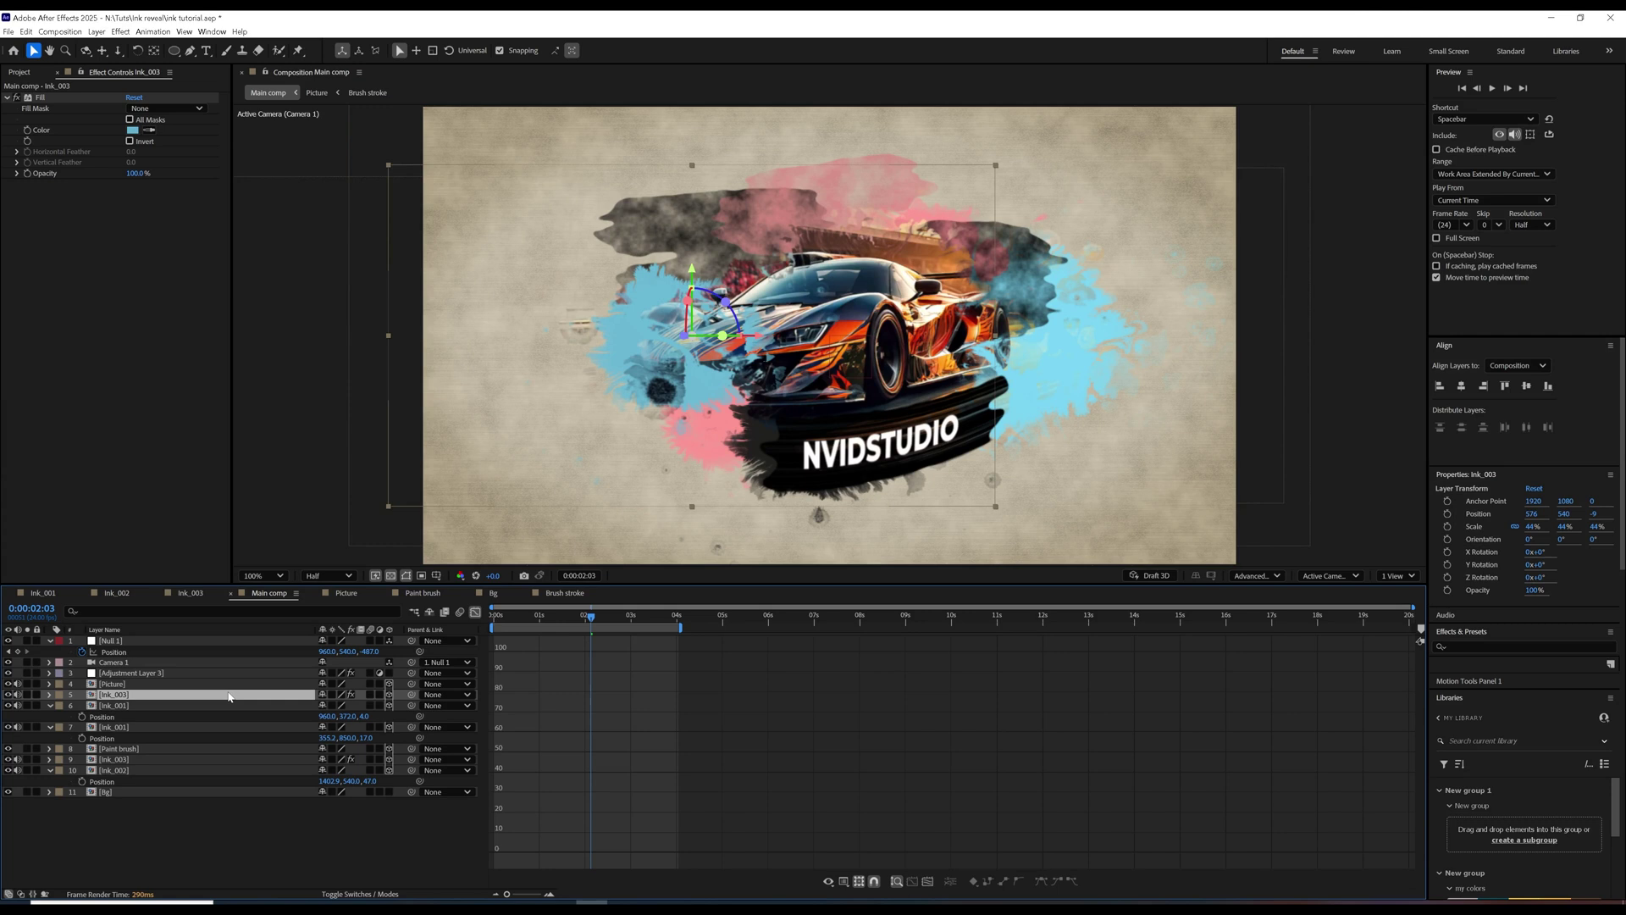
{"action": "key", "text": "p"}
{"action": "left_click_drag", "start_coordinate": [367, 711], "coordinate": [386, 704]}
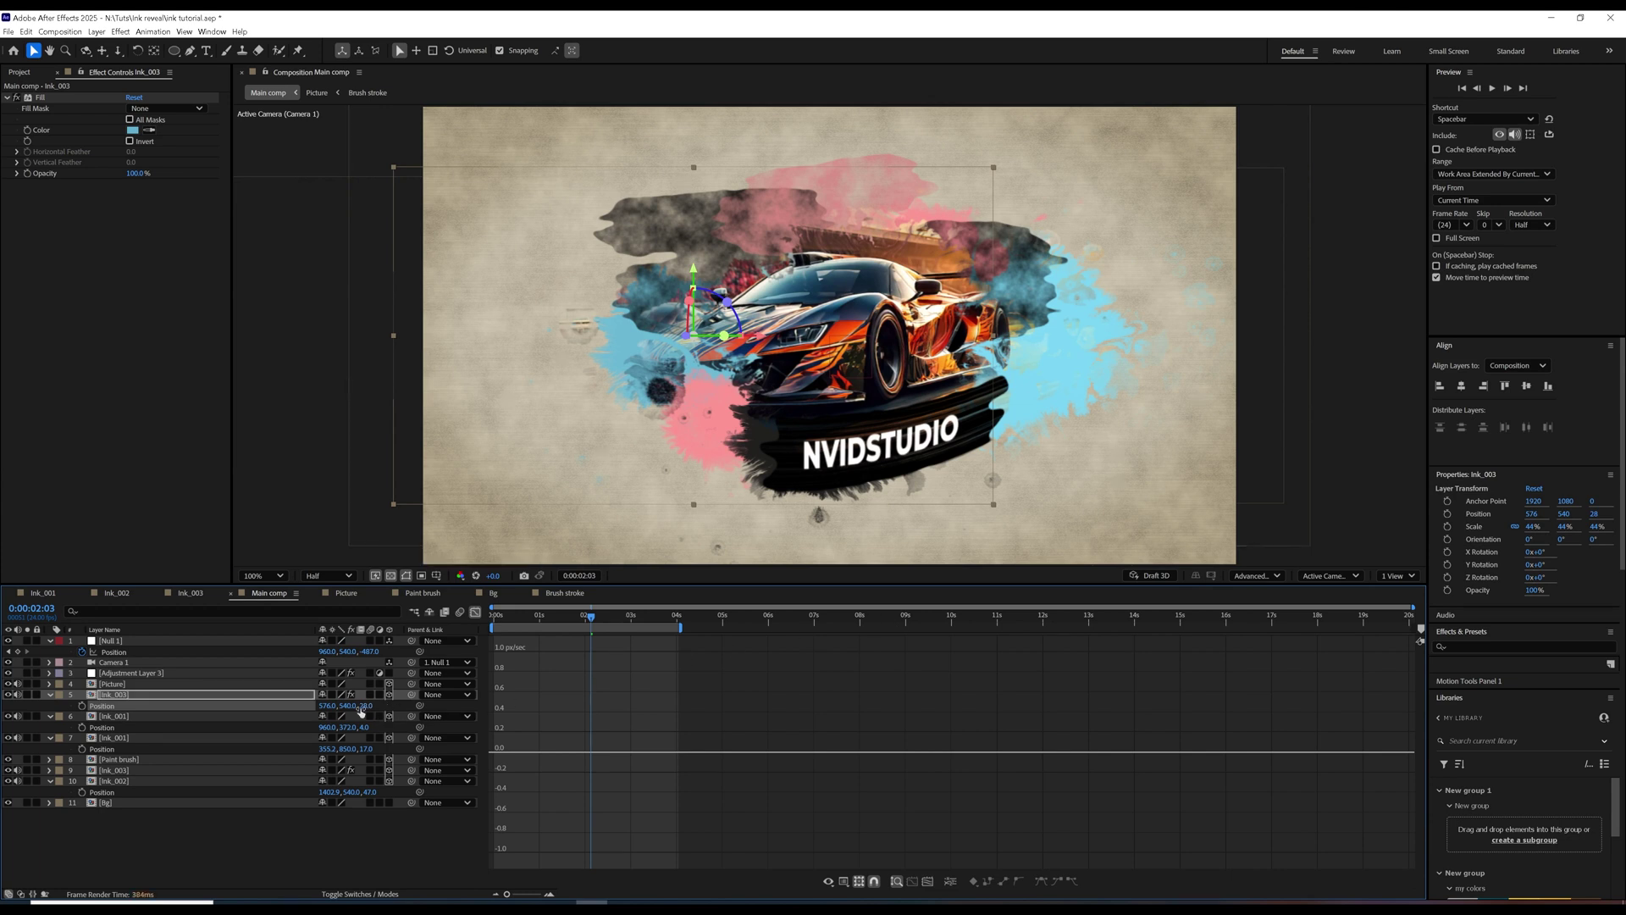
Return from the graph editor to the layer bars and preview the Main comp from the start.
{"action": "left_click", "coordinate": [116, 684]}
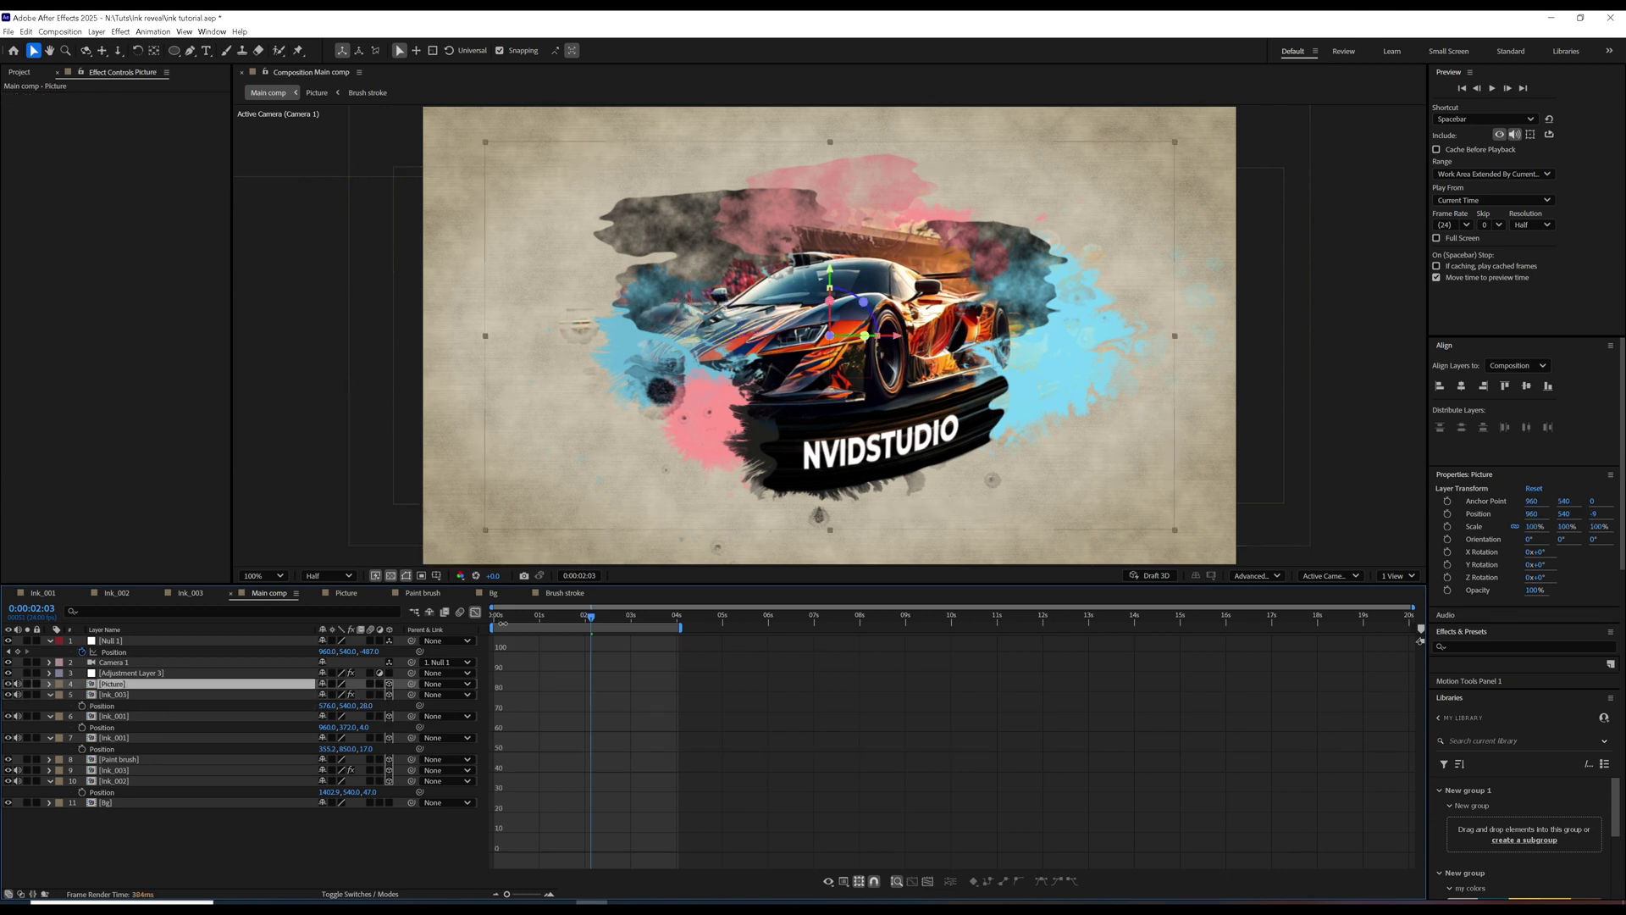
{"action": "left_click", "coordinate": [475, 612]}
{"action": "left_click_drag", "start_coordinate": [500, 621], "coordinate": [440, 649]}
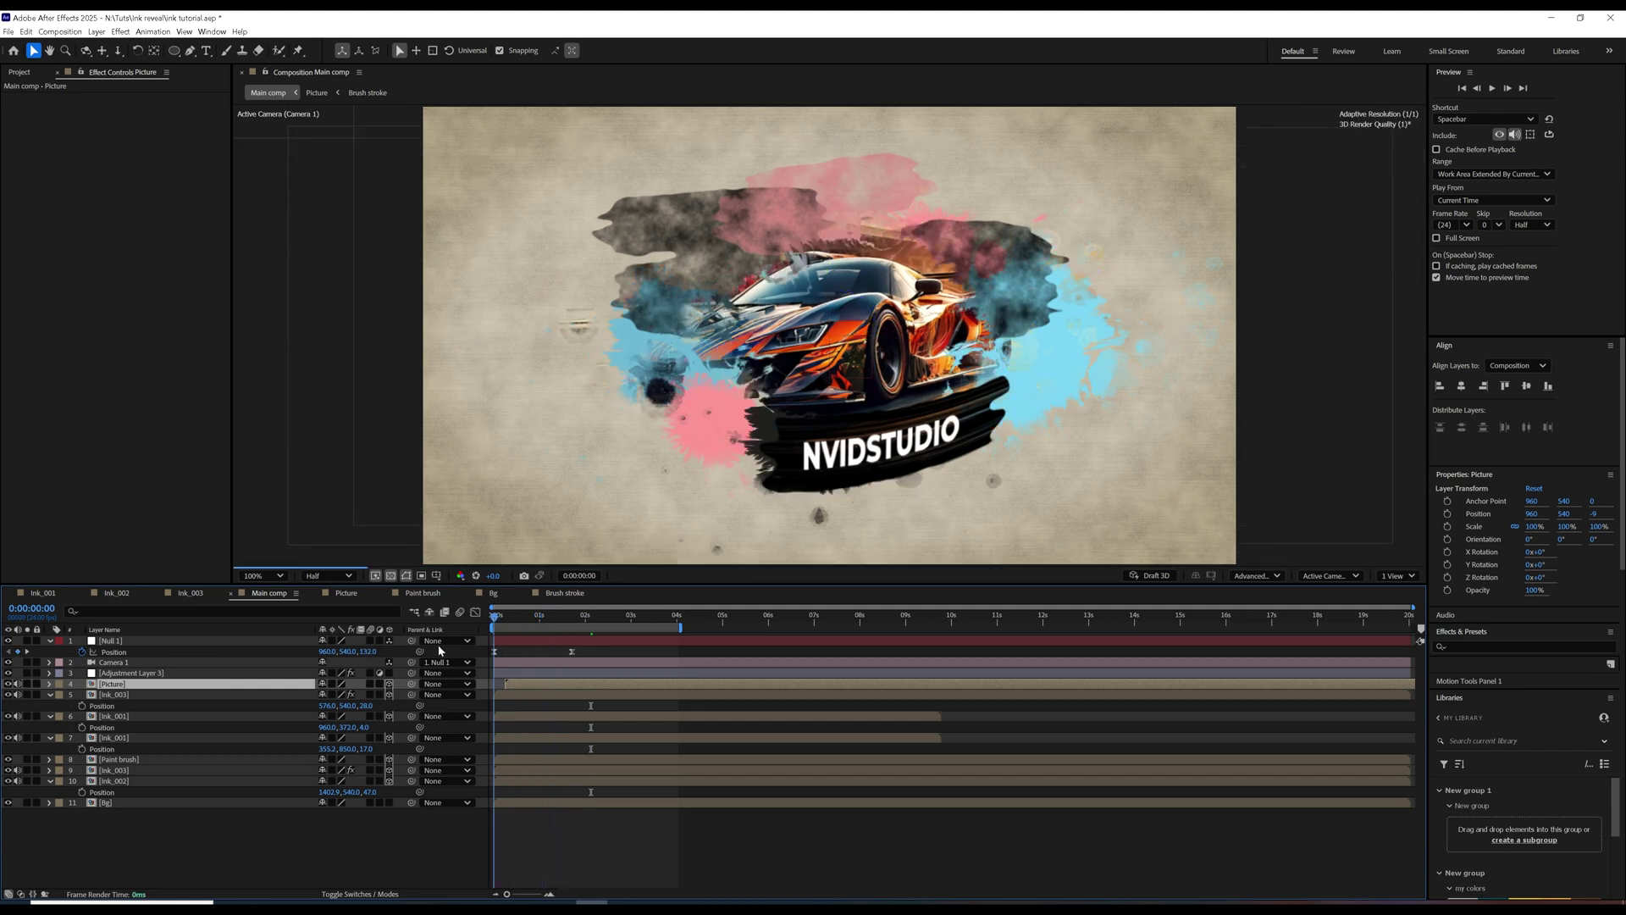
{"action": "key", "text": "space"}
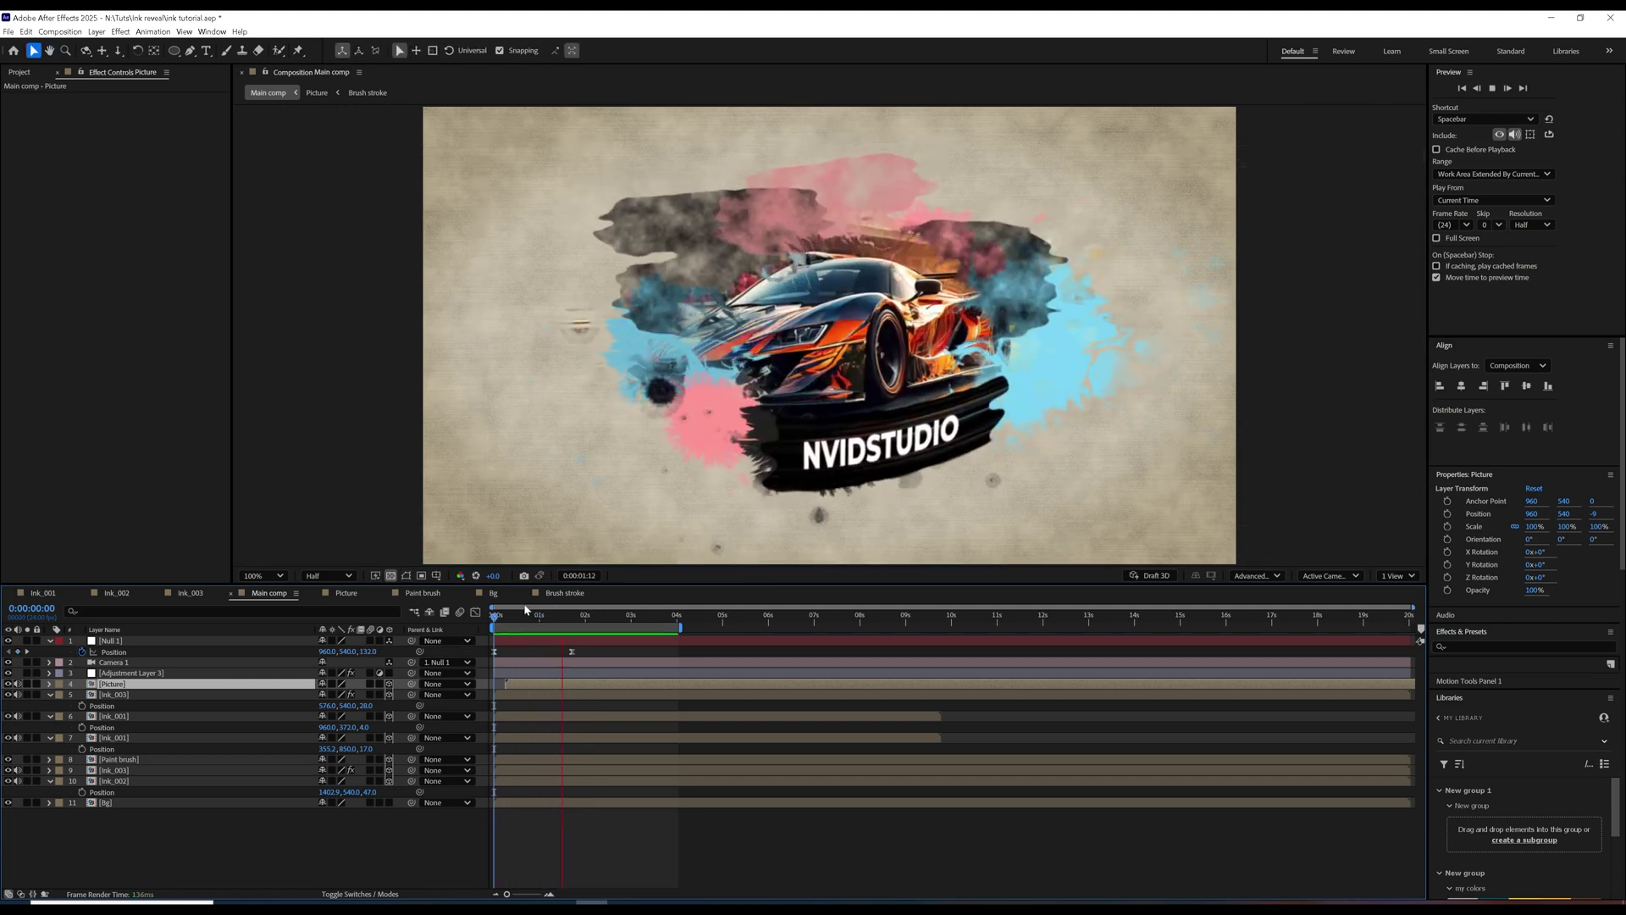